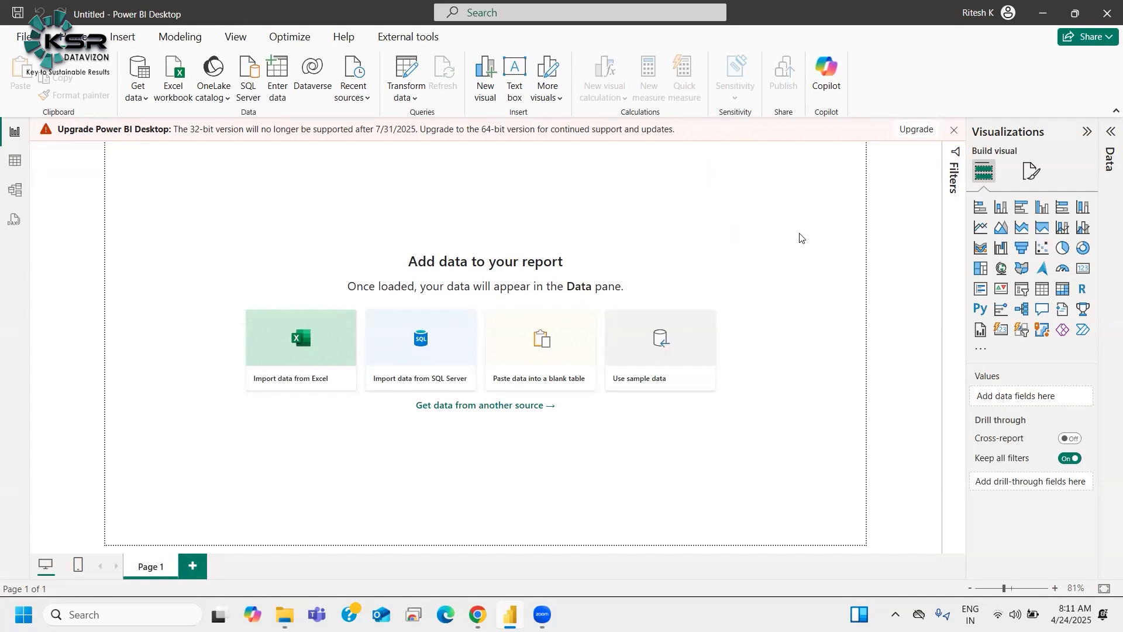
# Step: Import the Ele_Store1 CSV file from the Datasets and csv files folder and load it
pyautogui.click(137, 96)
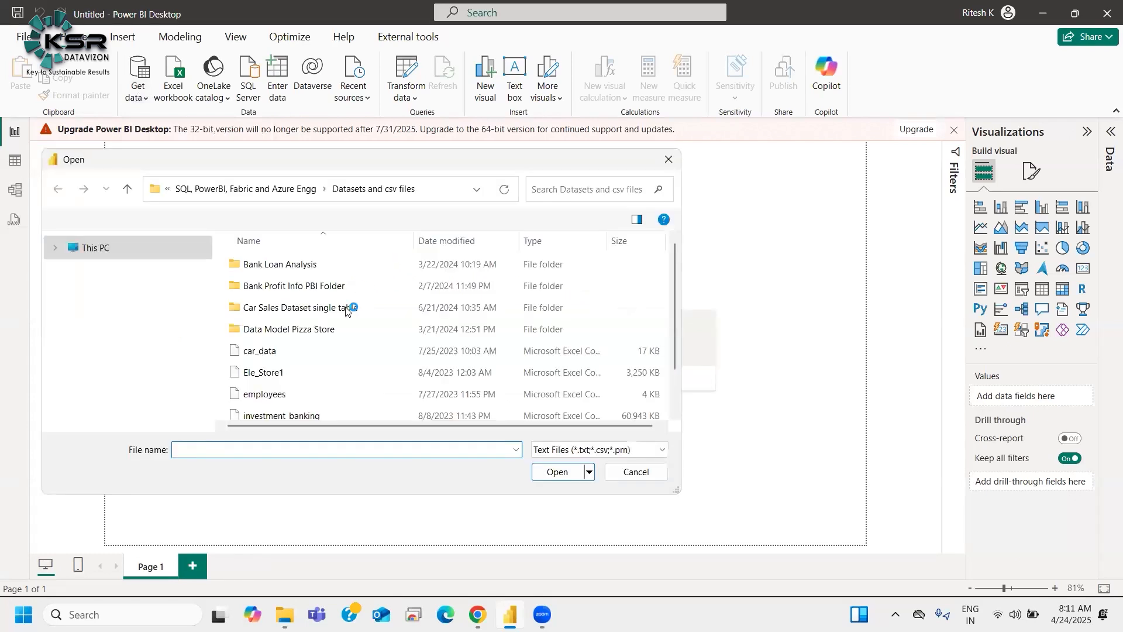
pyautogui.click(331, 359)
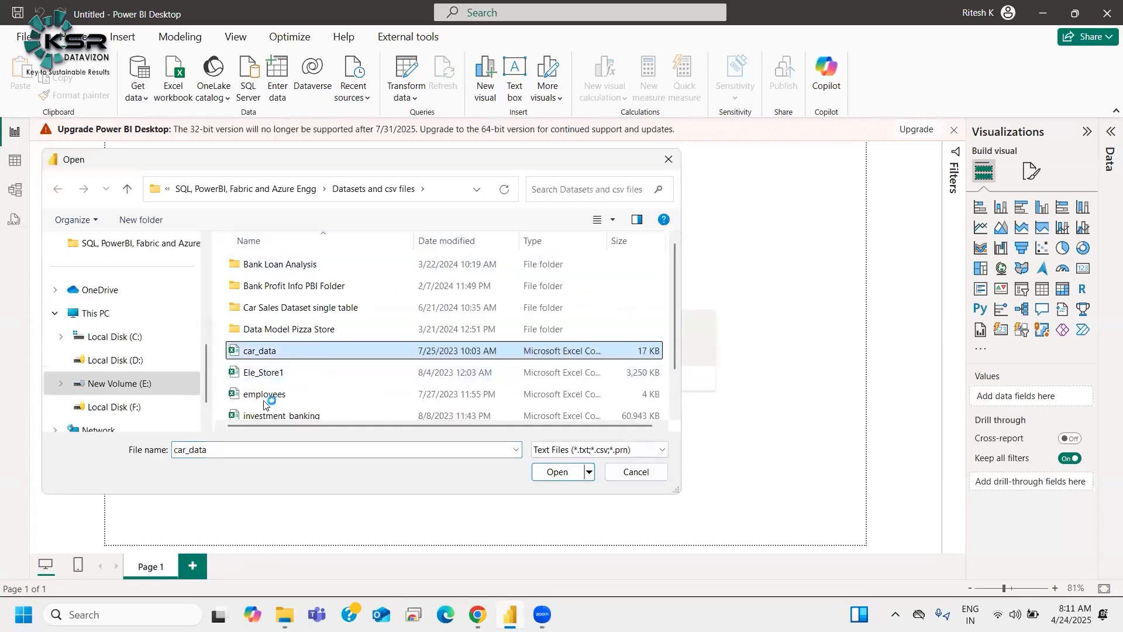
pyautogui.click(304, 372)
pyautogui.click(556, 472)
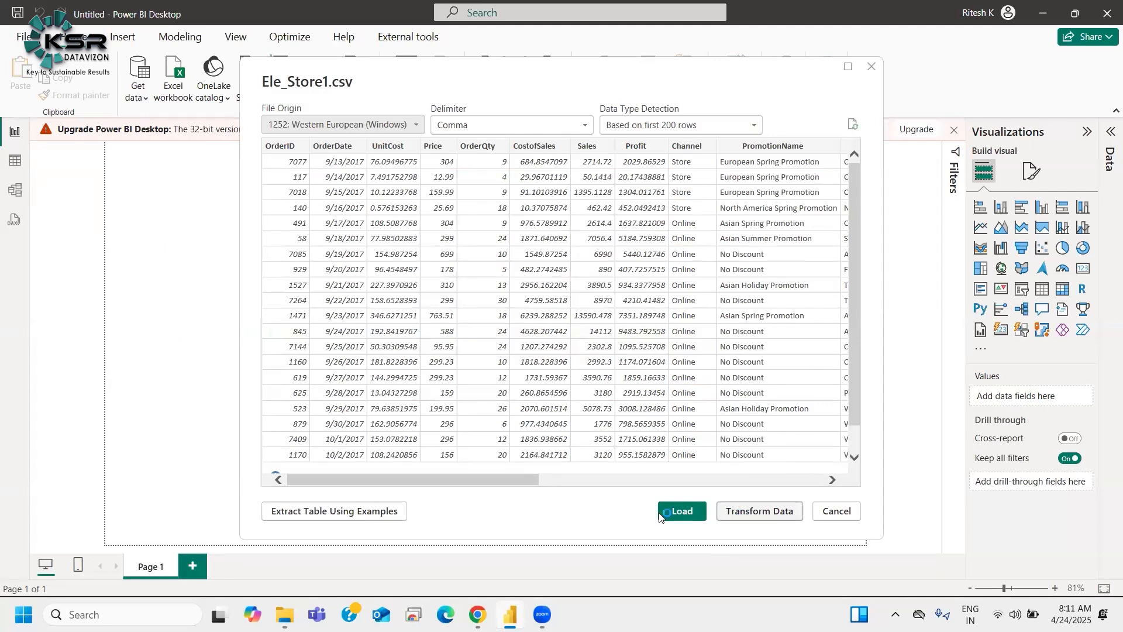
pyautogui.click(680, 513)
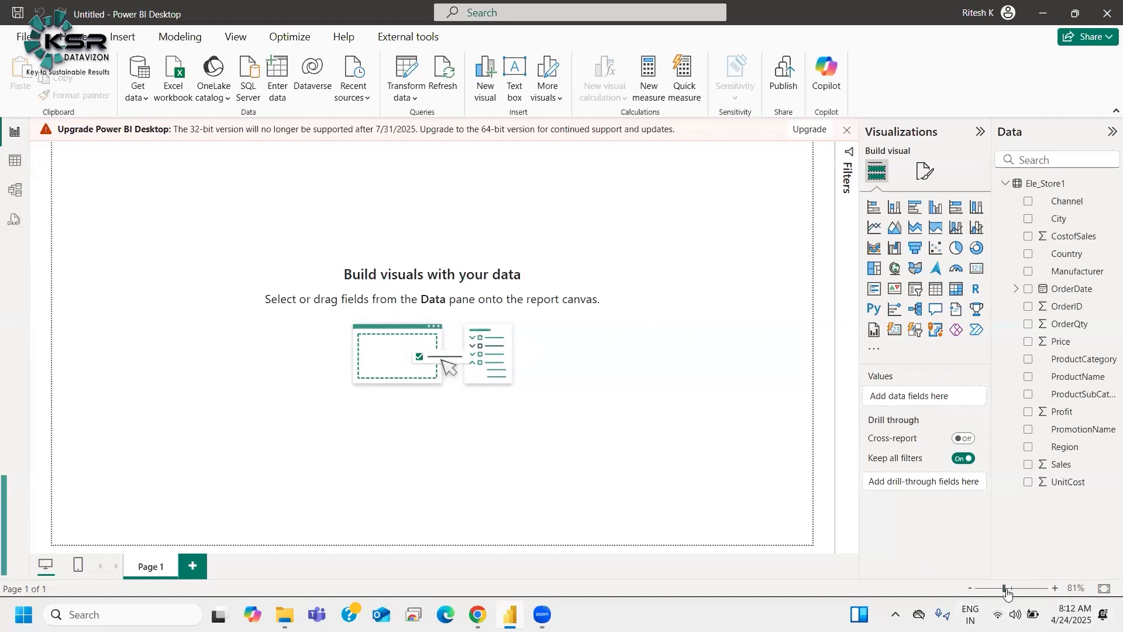
# Step: Open the About dialog to review the Power BI Desktop version information
pyautogui.moveTo(1006, 589); pyautogui.dragTo(1010, 588)
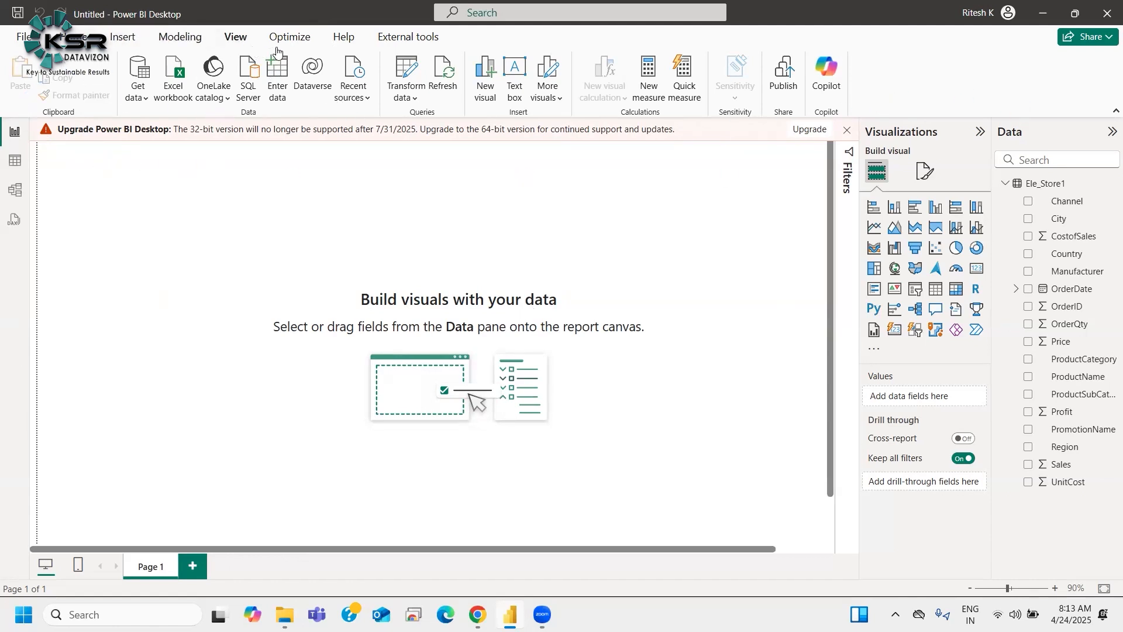
pyautogui.click(349, 41)
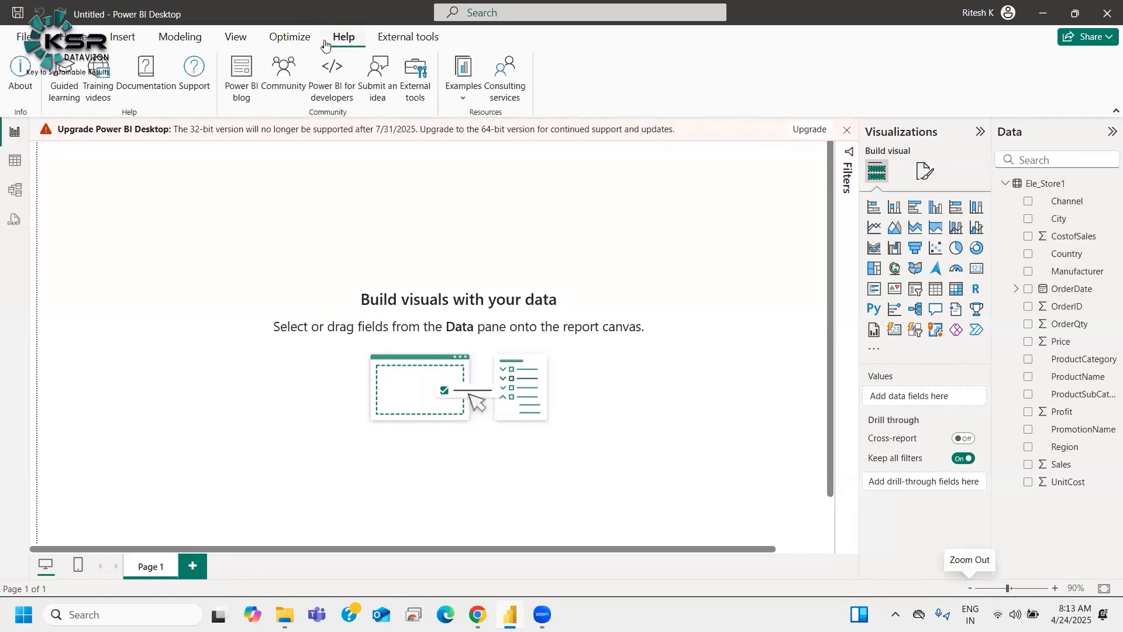
pyautogui.click(21, 73)
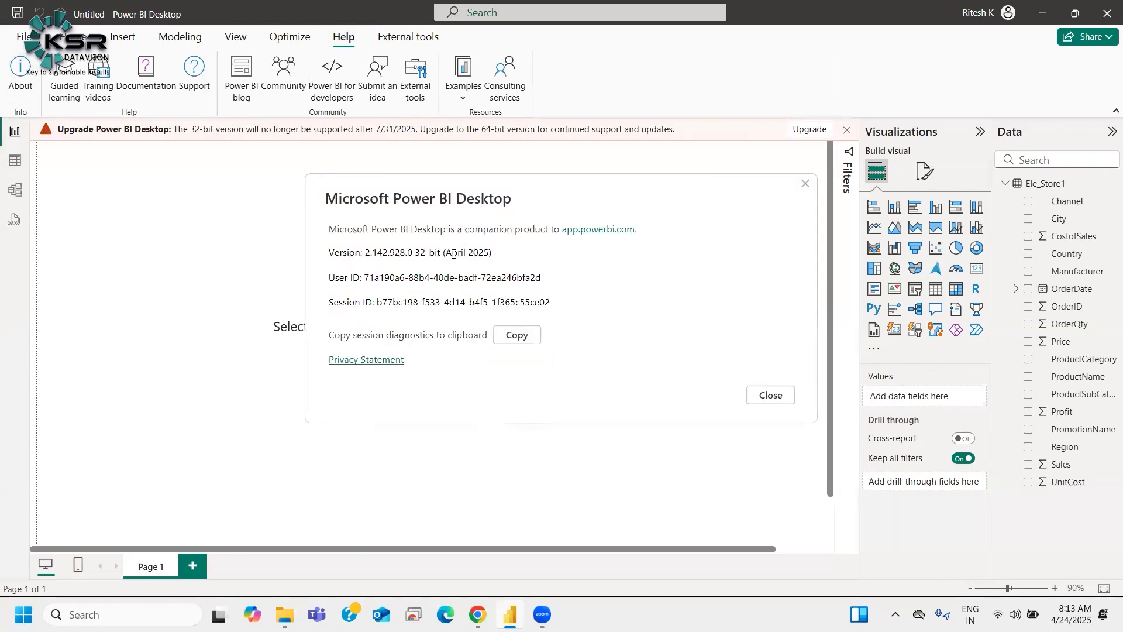
pyautogui.moveTo(449, 254)
pyautogui.mouseDown()
pyautogui.moveTo(483, 253)
pyautogui.moveTo(468, 254)
pyautogui.mouseUp()
pyautogui.click(772, 397)
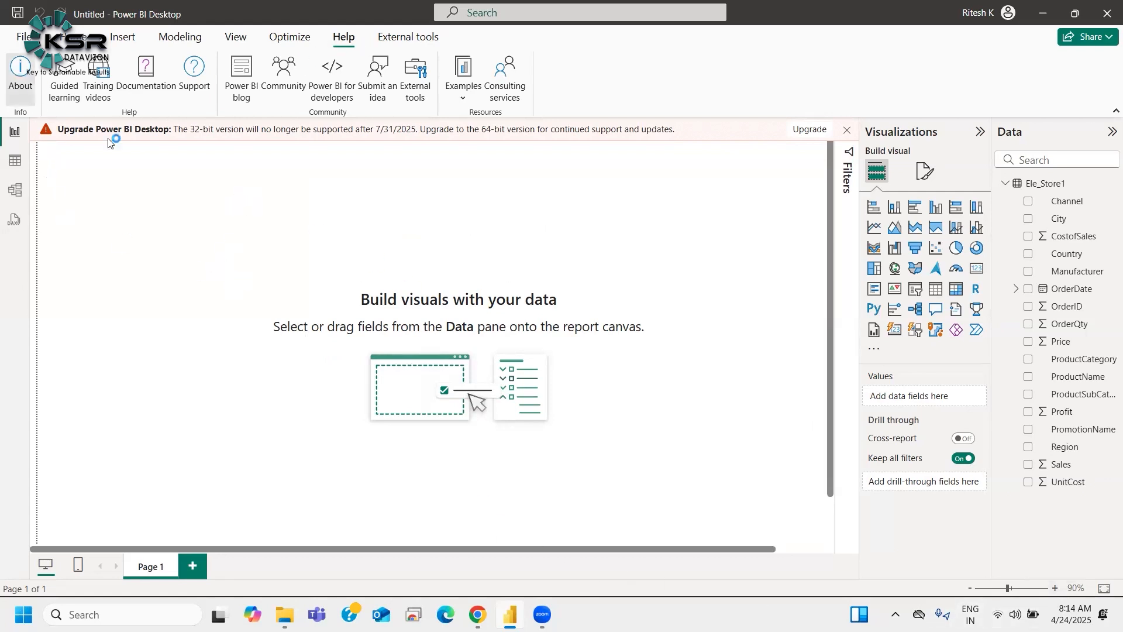
pyautogui.click(21, 73)
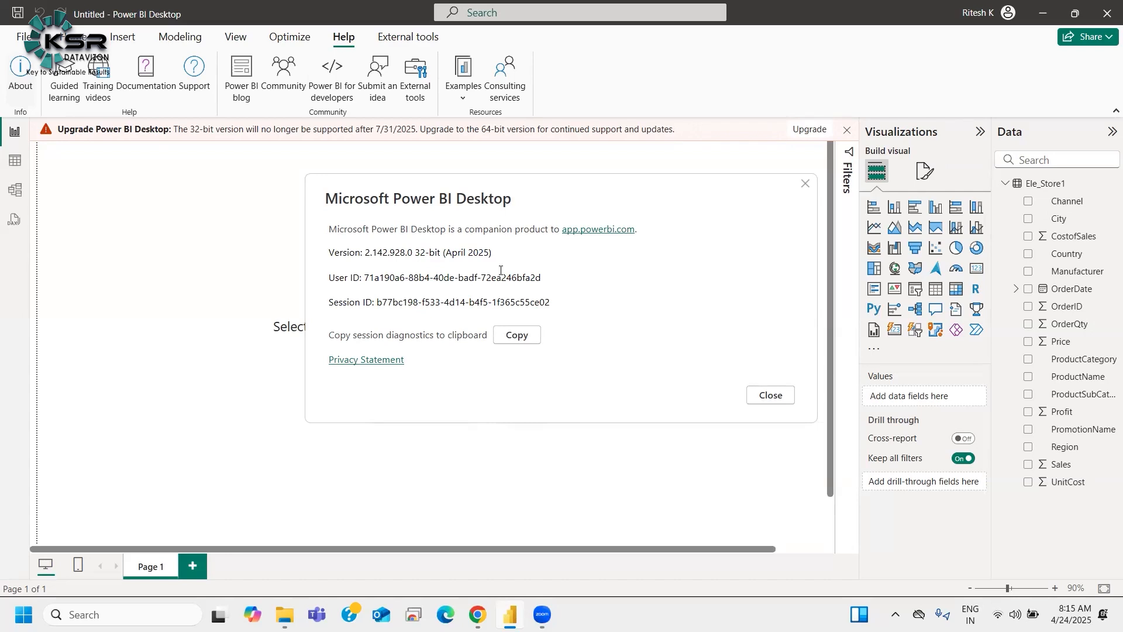
pyautogui.click(624, 230)
pyautogui.click(771, 396)
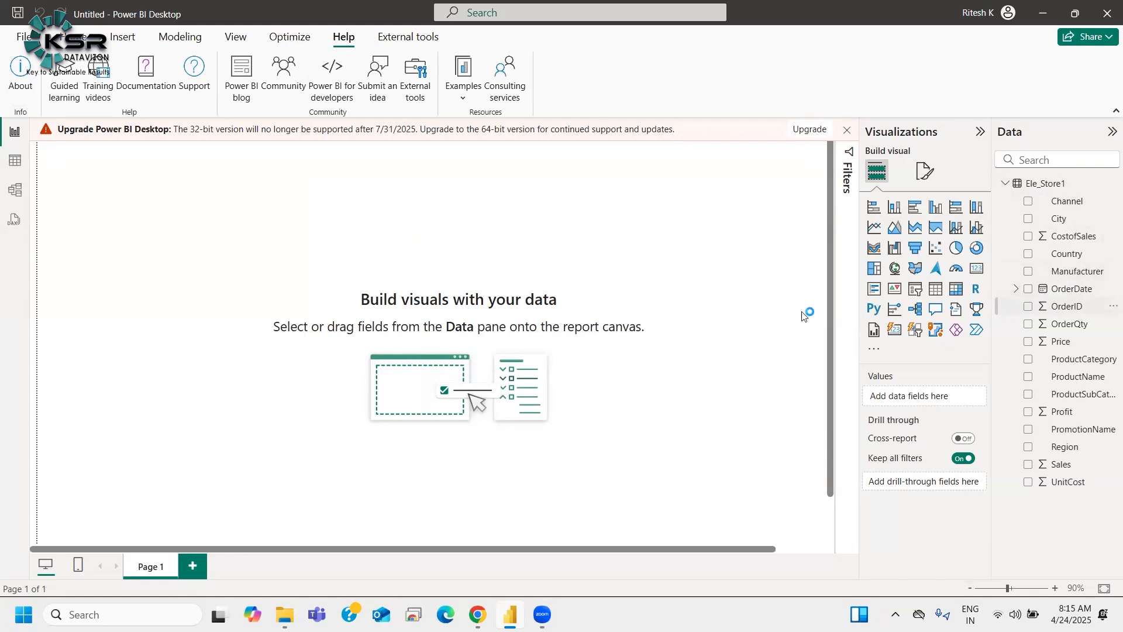
# Step: Open the Power Query Editor to preview the Ele_Store1 data, then minimize it
pyautogui.click(73, 36)
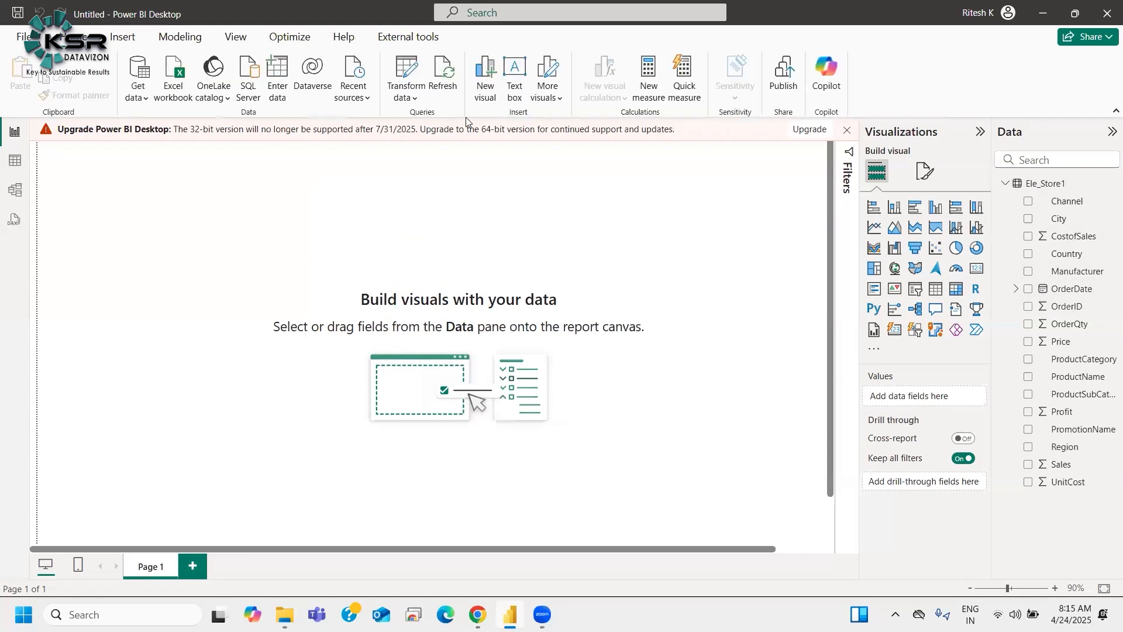
pyautogui.click(411, 94)
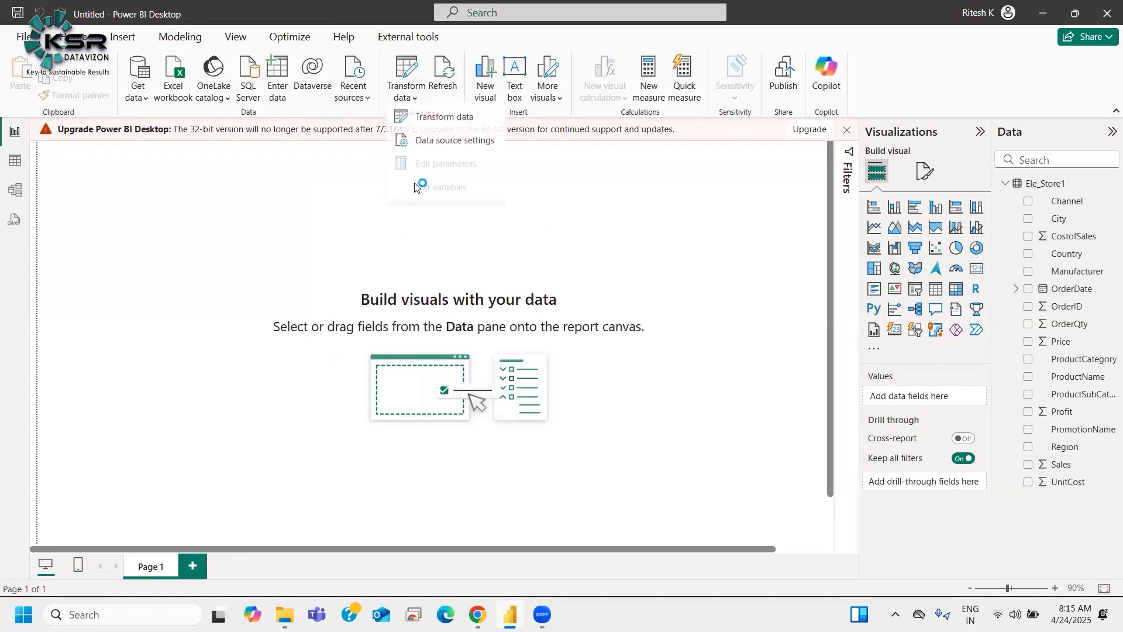
pyautogui.click(429, 122)
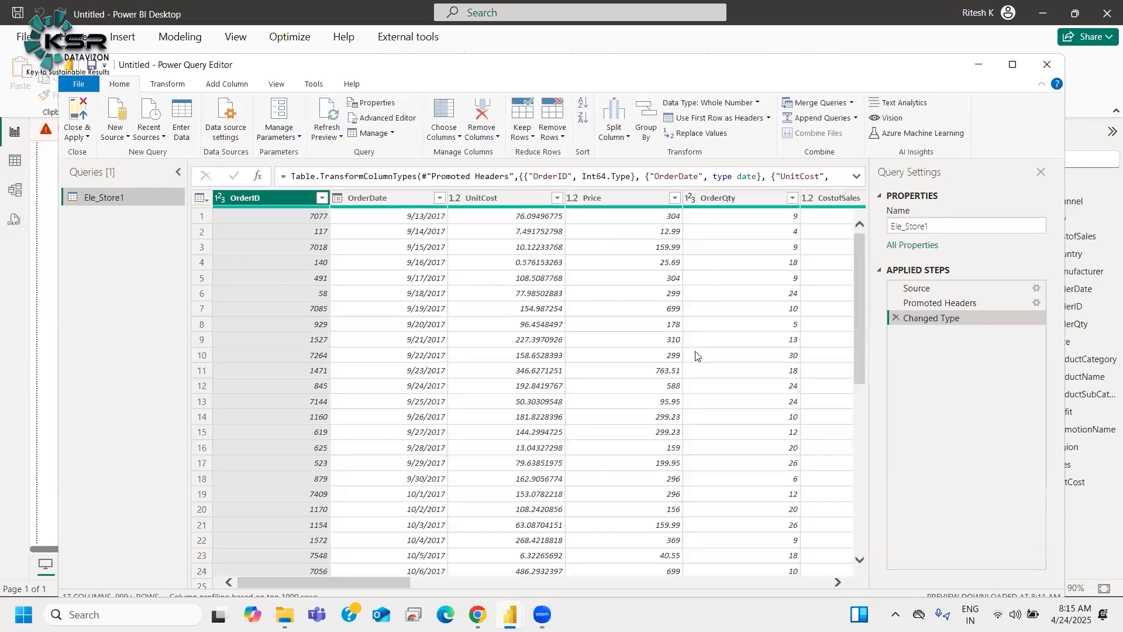
pyautogui.click(979, 64)
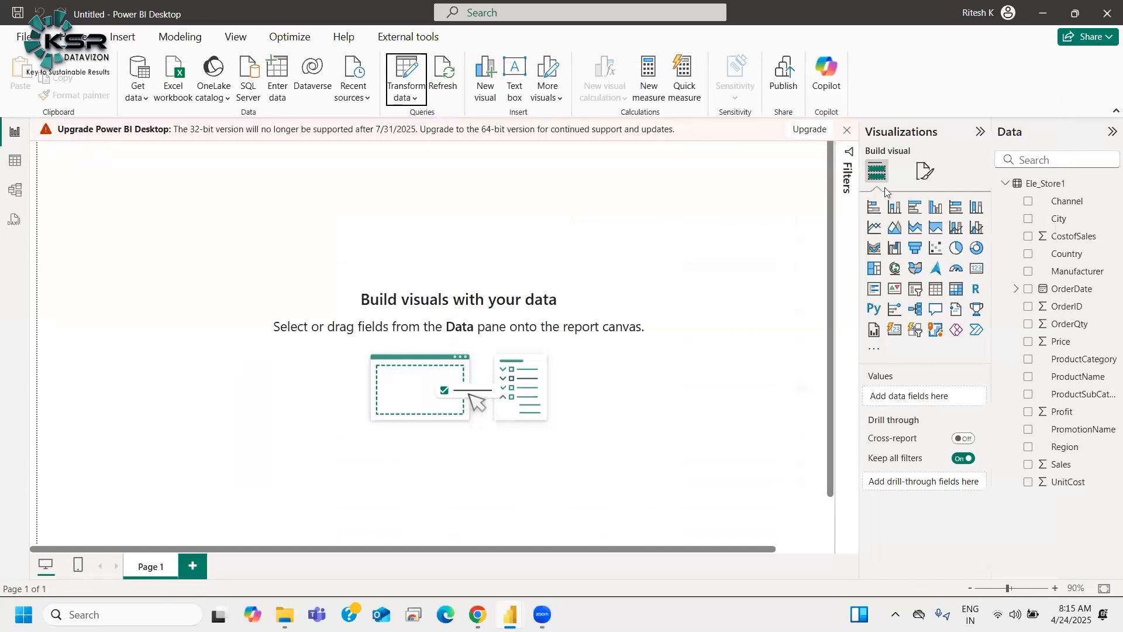
# Step: Dismiss the upgrade warning banner above the report canvas
pyautogui.click(847, 129)
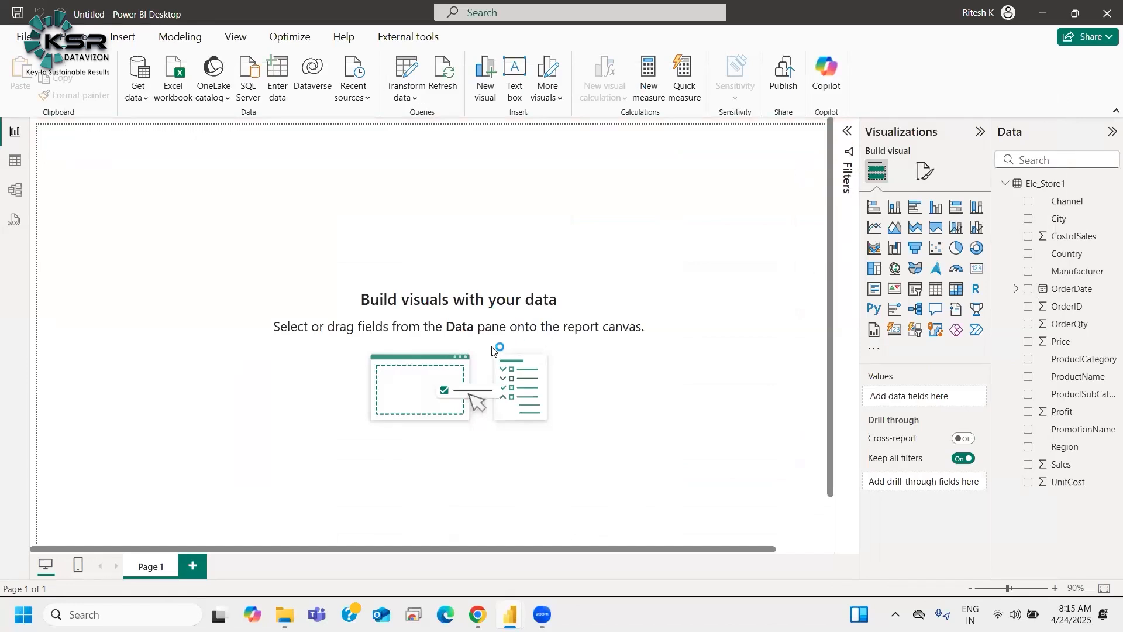
pyautogui.click(972, 589)
pyautogui.click(111, 612)
pyautogui.write('mi')
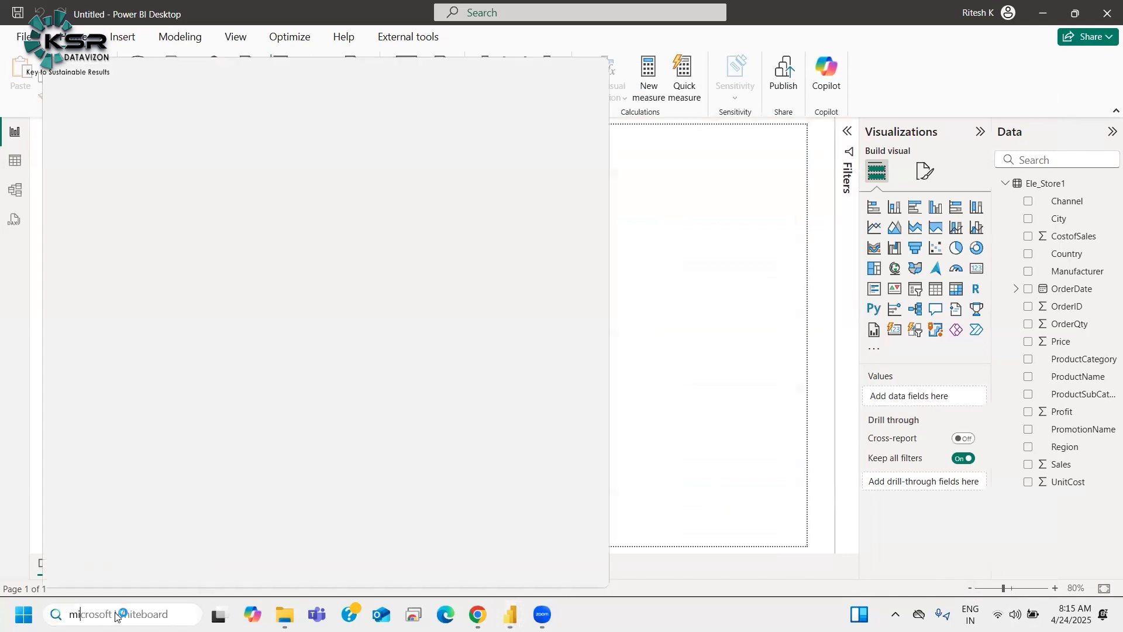
pyautogui.press('Escape')
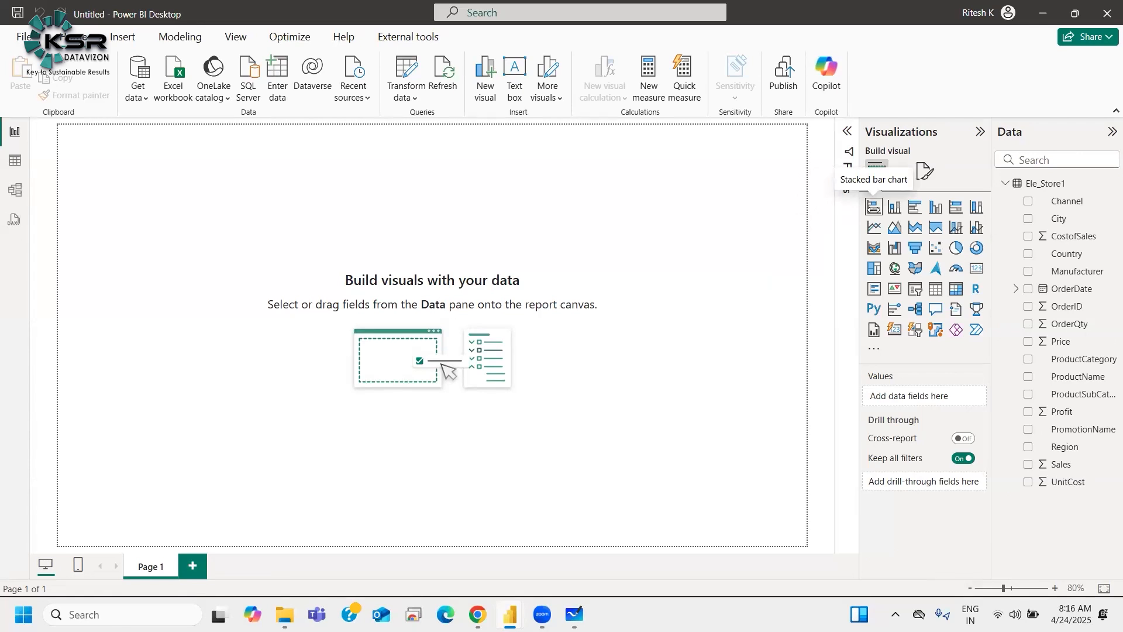
# Step: Add a stacked bar chart to the canvas and enlarge it
pyautogui.click(873, 206)
pyautogui.moveTo(177, 281); pyautogui.dragTo(401, 379)
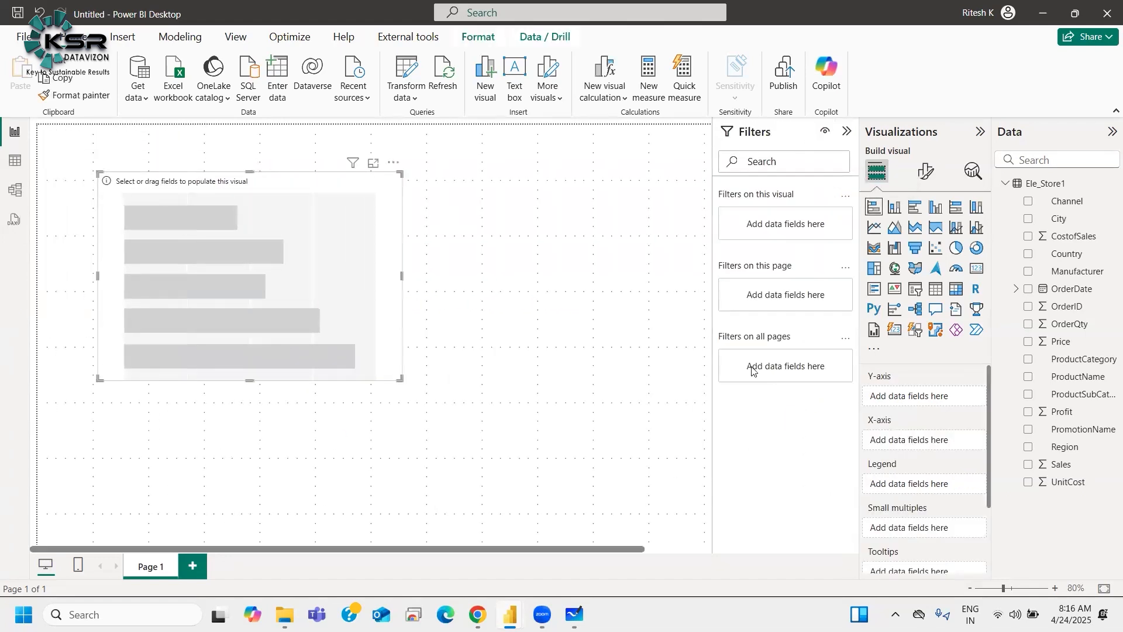
pyautogui.click(846, 136)
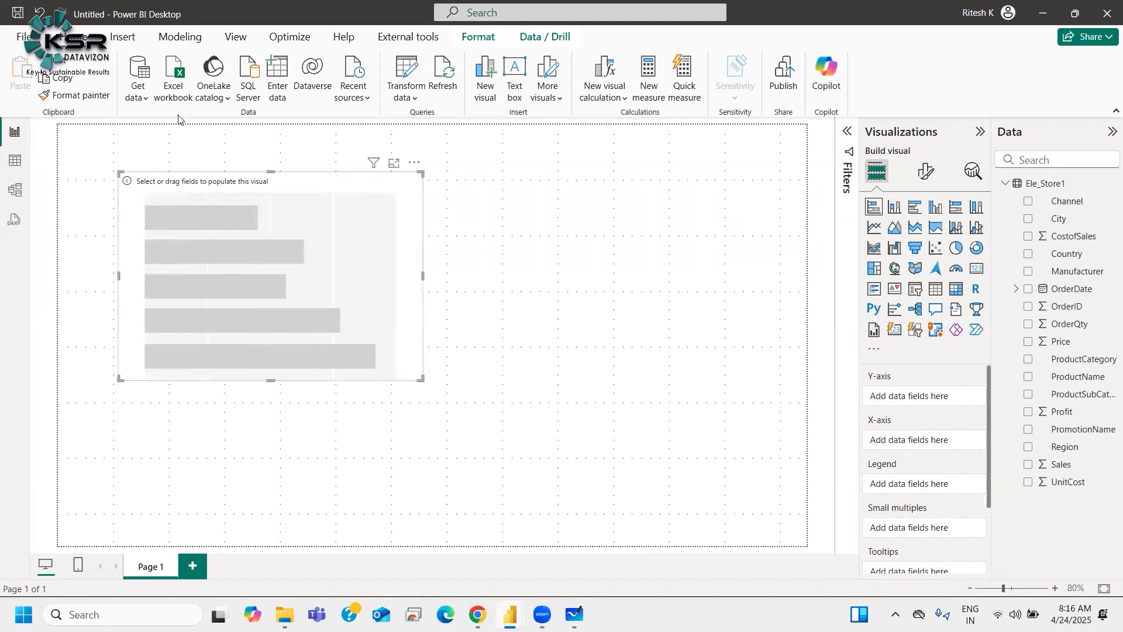
# Step: Remove the stacked bar chart from the report page
pyautogui.click(234, 35)
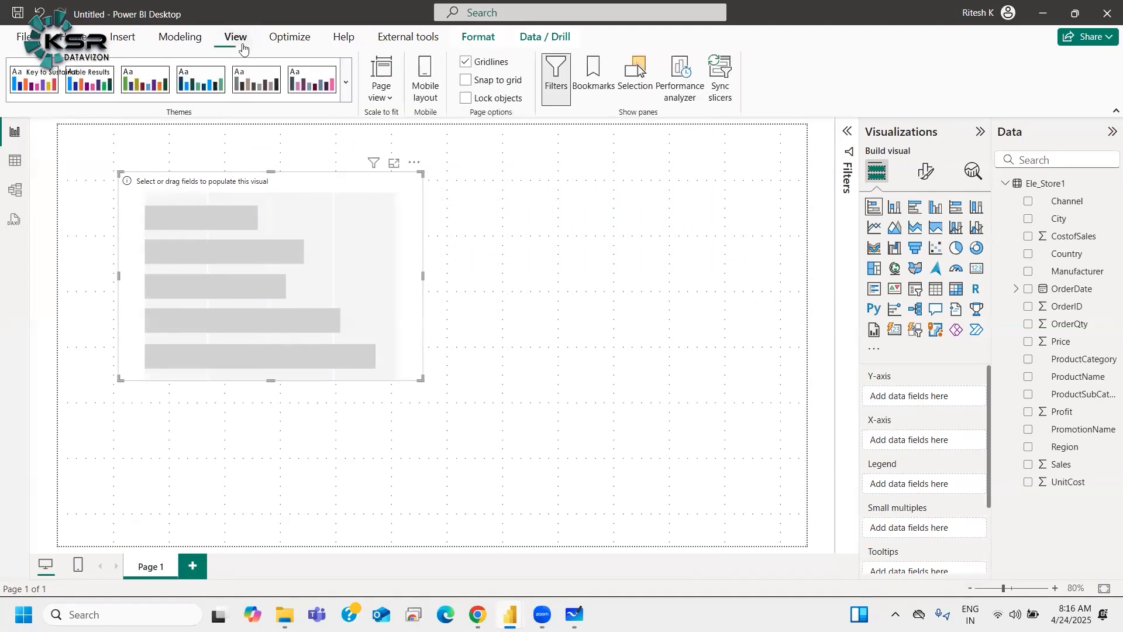
pyautogui.click(470, 98)
pyautogui.click(414, 163)
pyautogui.click(435, 186)
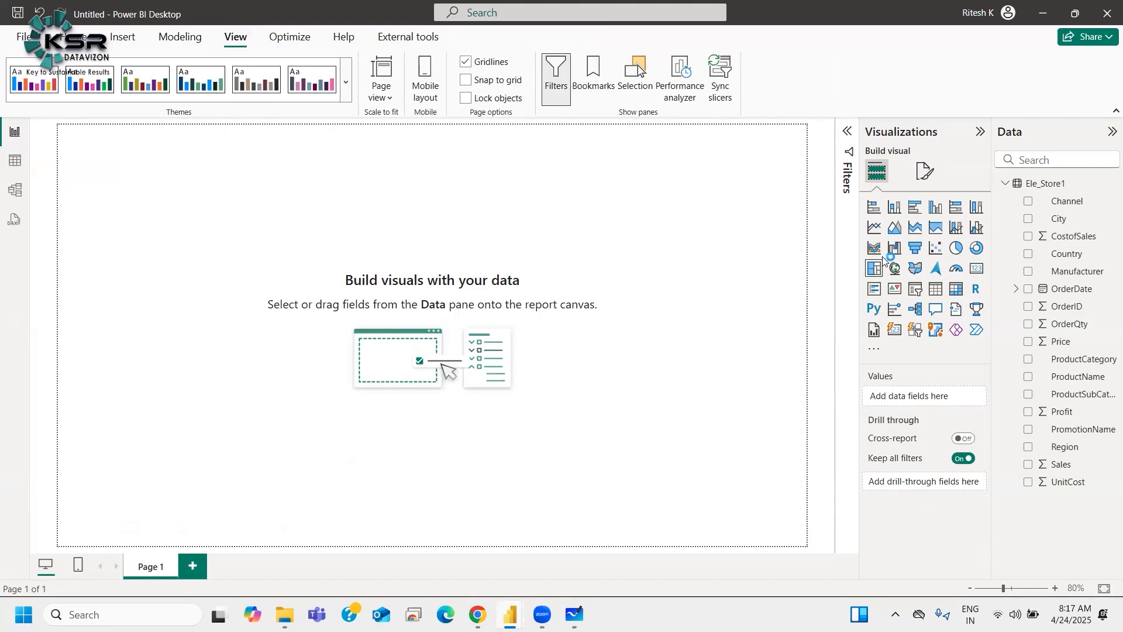
# Step: Add a 100% stacked area chart and remove it again
pyautogui.click(935, 227)
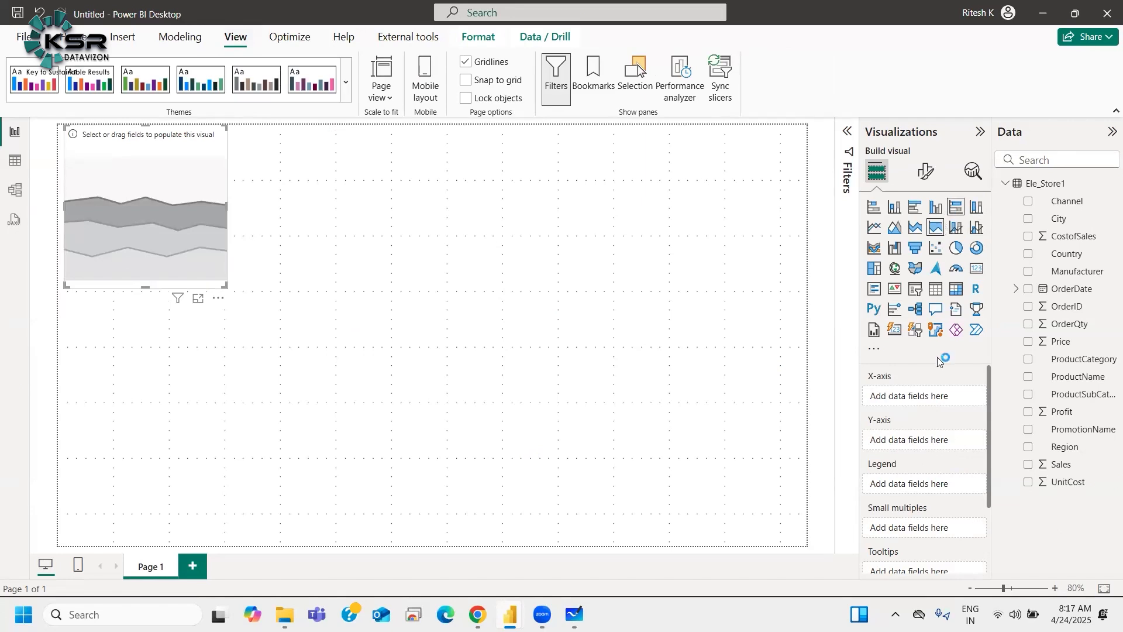
pyautogui.click(218, 298)
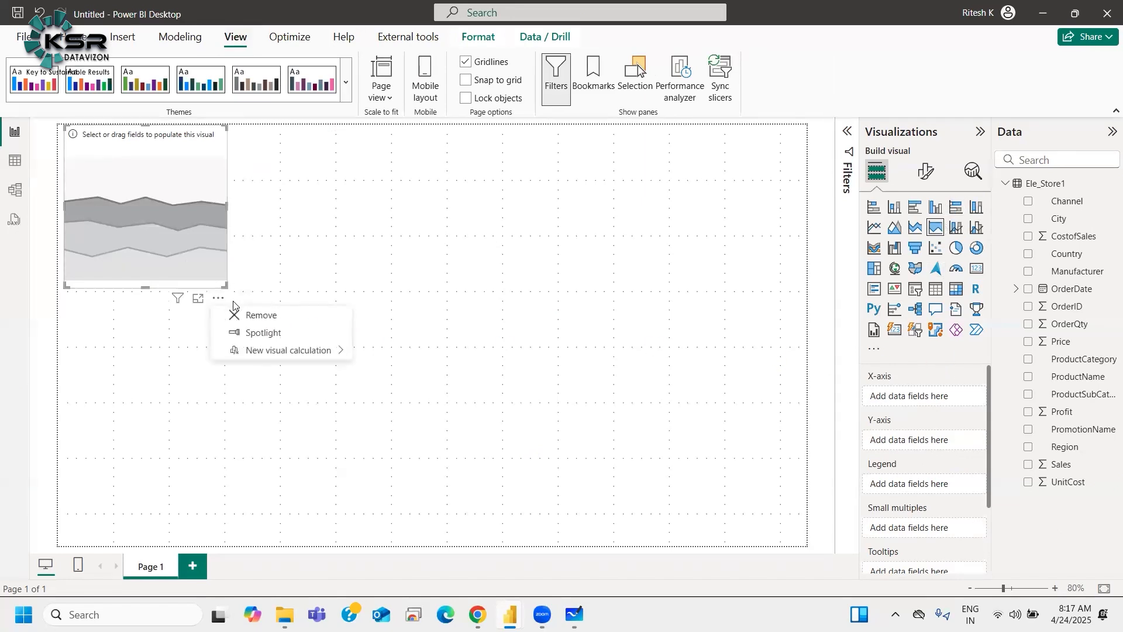
pyautogui.click(241, 316)
# Step: Add a stacked bar chart and position it near the left edge of the canvas
pyautogui.click(874, 207)
pyautogui.moveTo(192, 239); pyautogui.dragTo(193, 293)
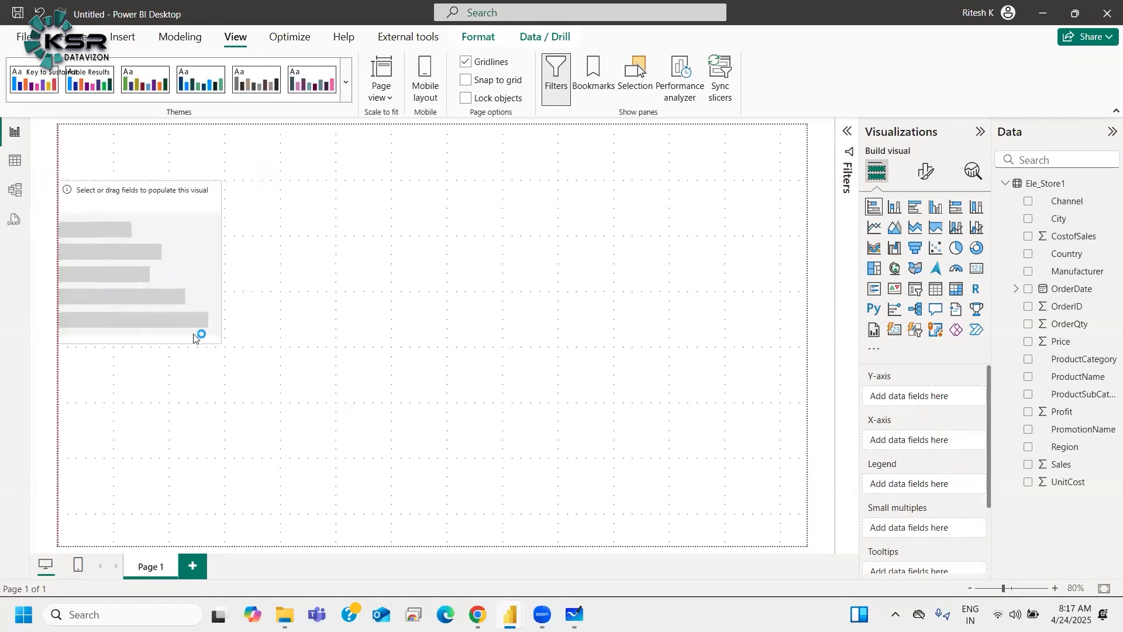
pyautogui.moveTo(218, 341); pyautogui.dragTo(223, 348)
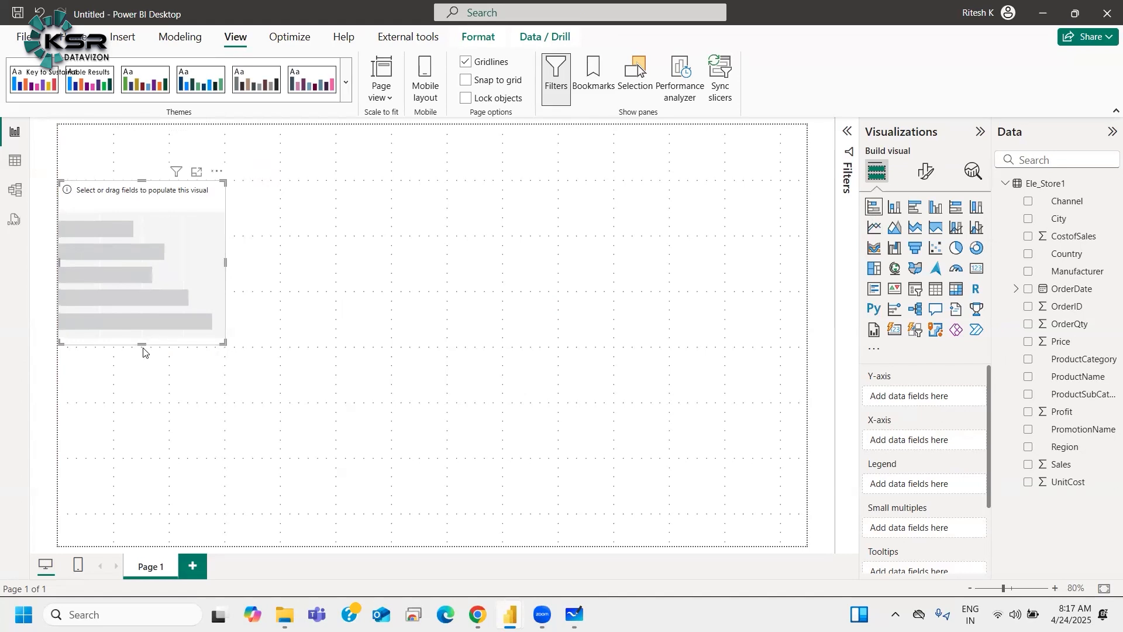
pyautogui.moveTo(142, 344); pyautogui.dragTo(143, 348)
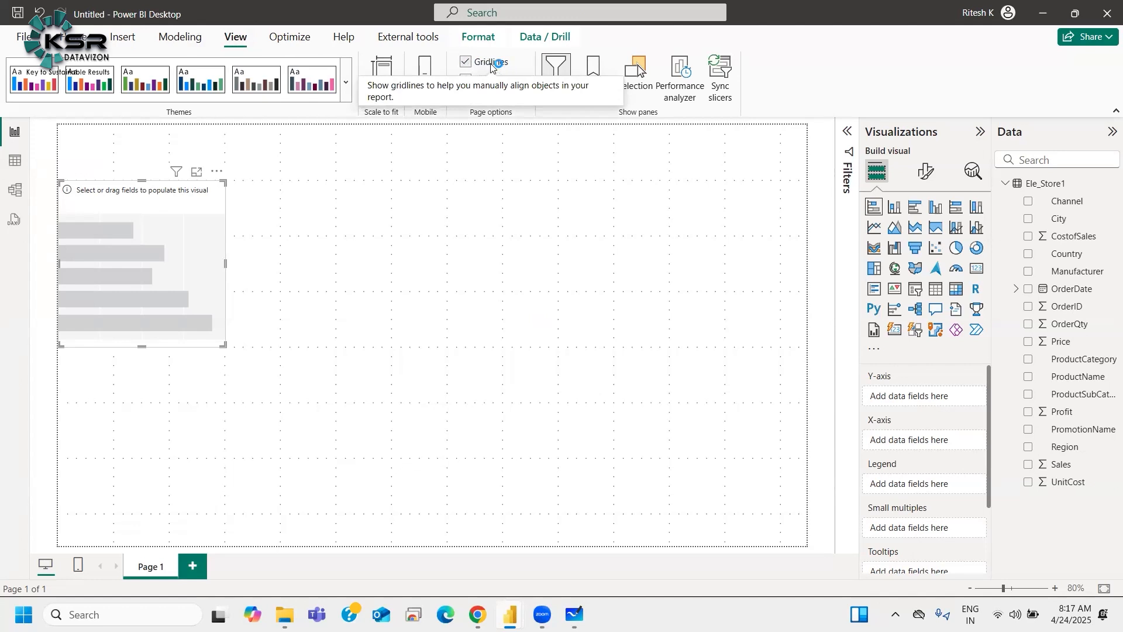
# Step: Toggle gridlines off and back on, then move the bar chart right and enlarge it
pyautogui.click(468, 62)
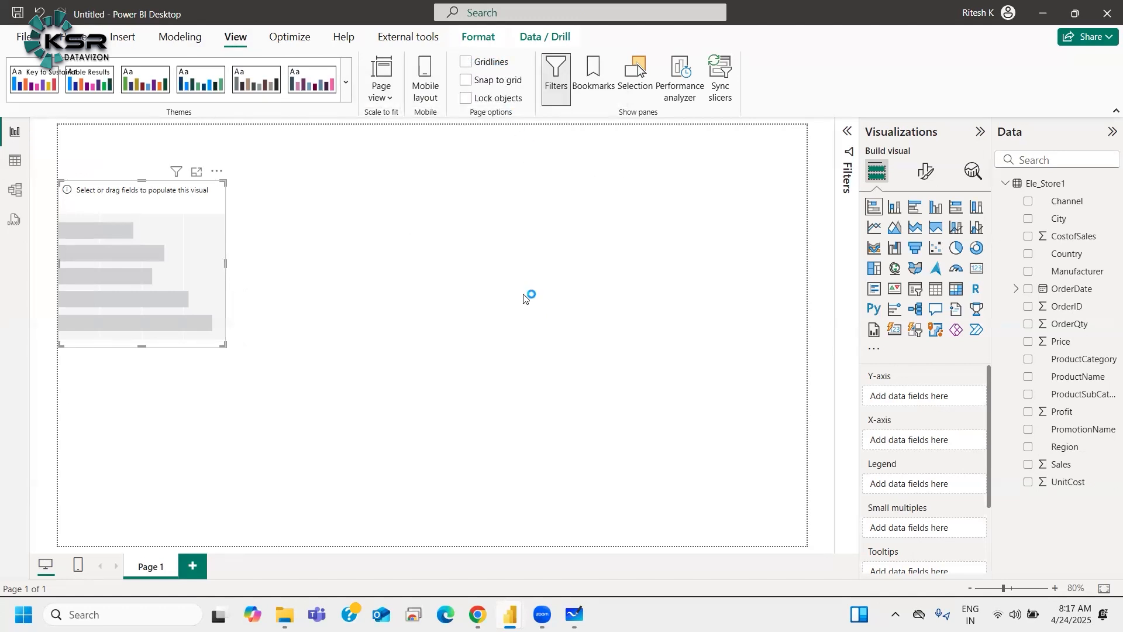
pyautogui.click(467, 62)
pyautogui.moveTo(158, 299); pyautogui.dragTo(305, 310)
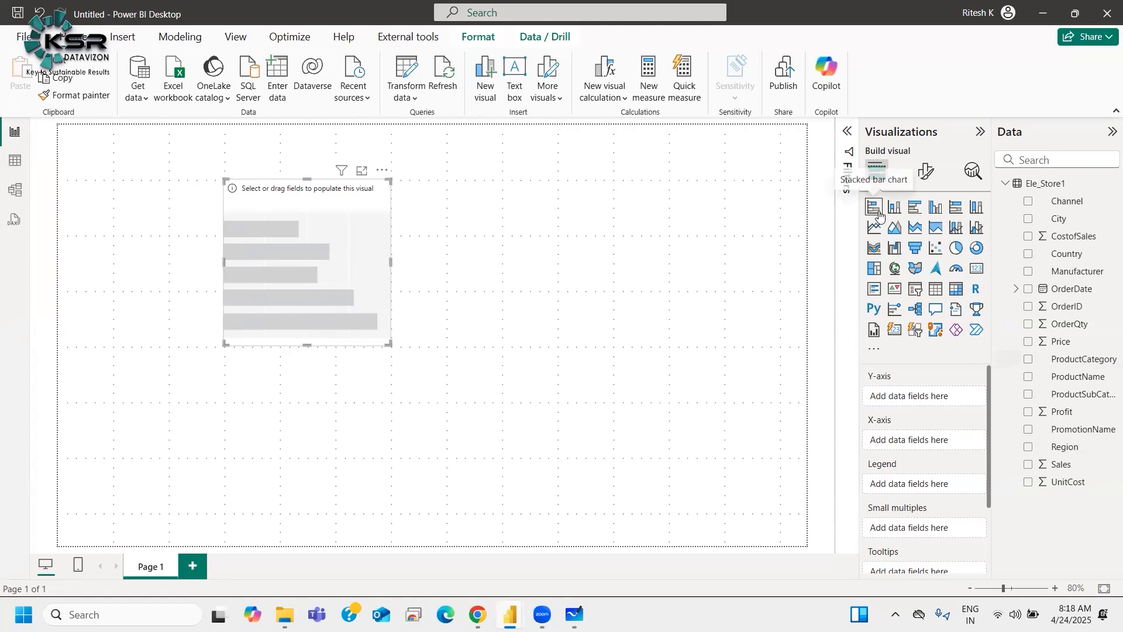
pyautogui.moveTo(388, 343); pyautogui.dragTo(502, 456)
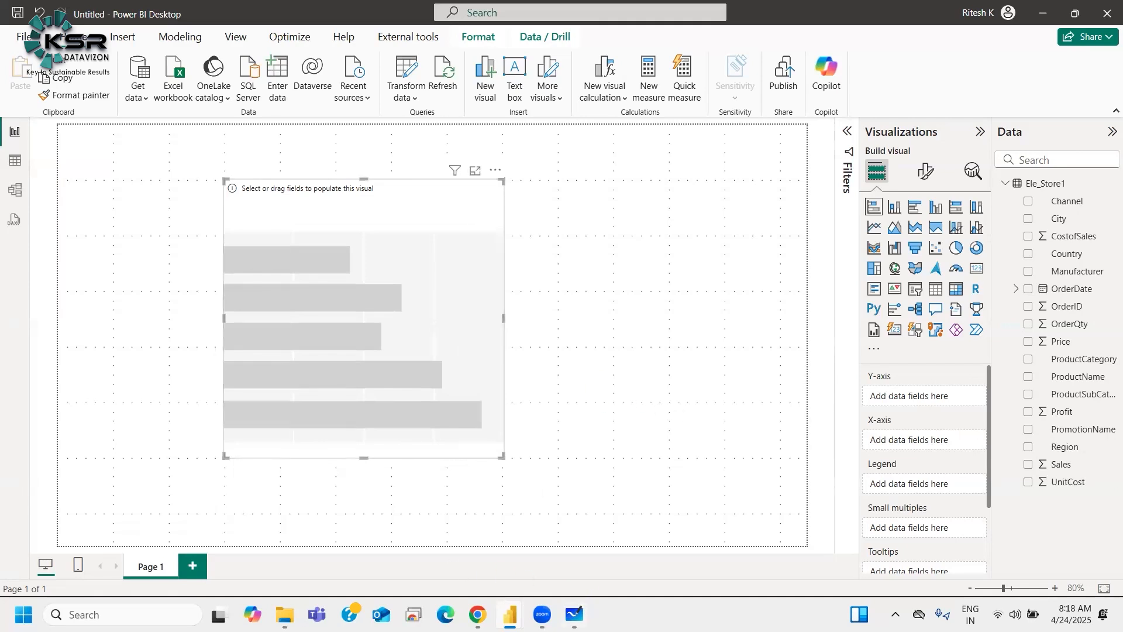
# Step: Switch to Microsoft Whiteboard, create a new blank whiteboard and pick the pen tool
pyautogui.click(574, 614)
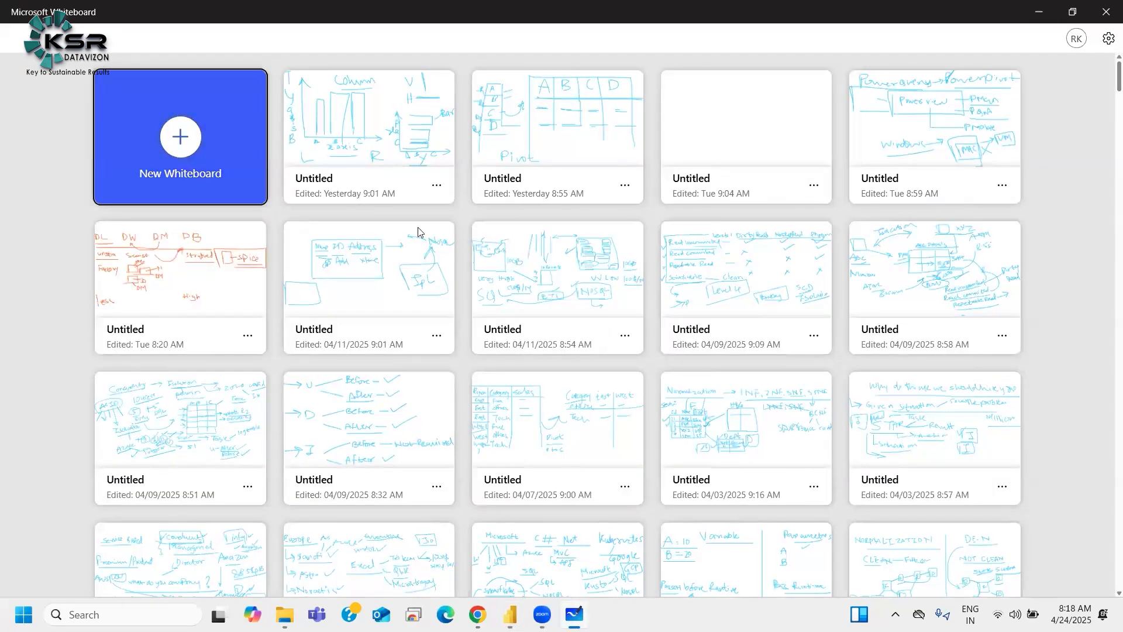
pyautogui.click(580, 260)
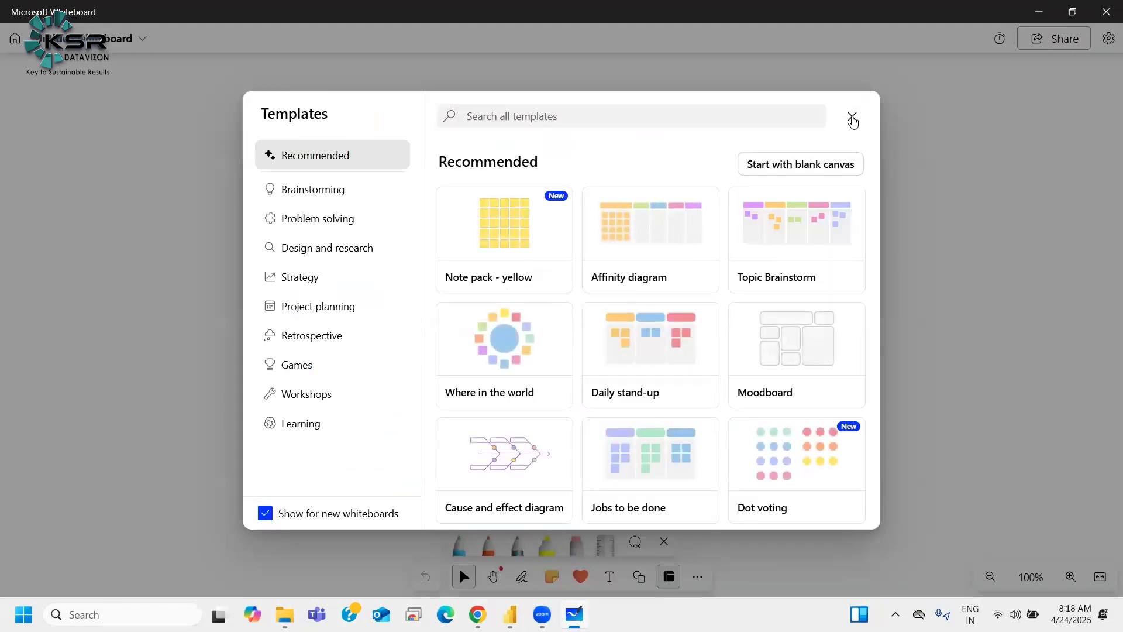
pyautogui.click(853, 116)
pyautogui.click(522, 576)
# Step: Sketch a bar chart with two axes, three horizontal bars and an "L → R" note
pyautogui.moveTo(50, 94); pyautogui.dragTo(47, 343)
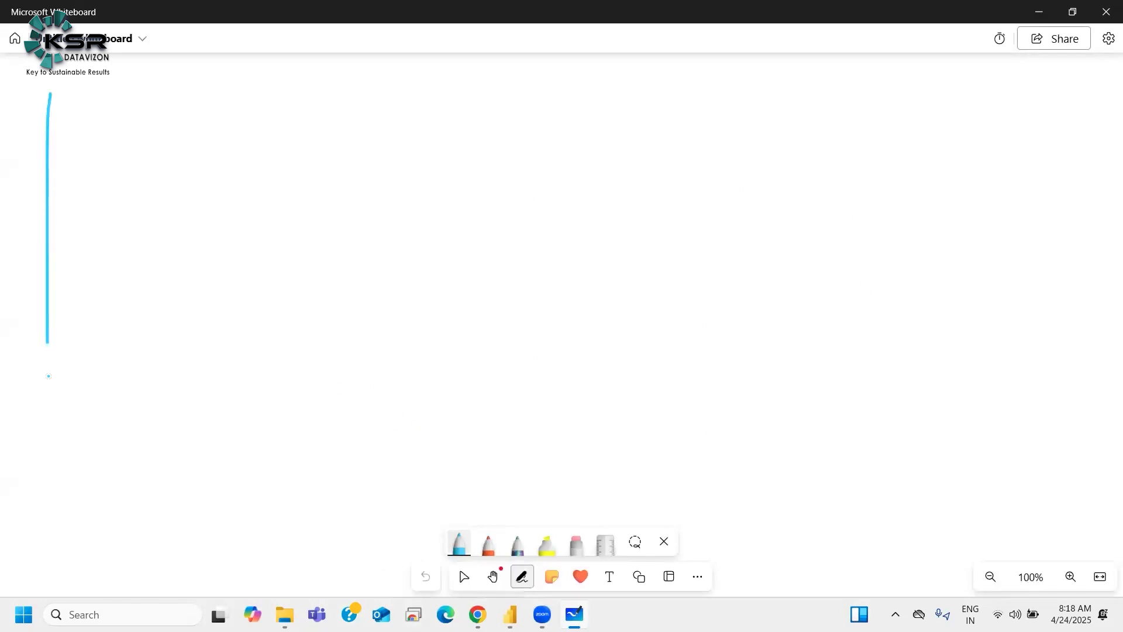
pyautogui.moveTo(447, 439); pyautogui.dragTo(447, 439)
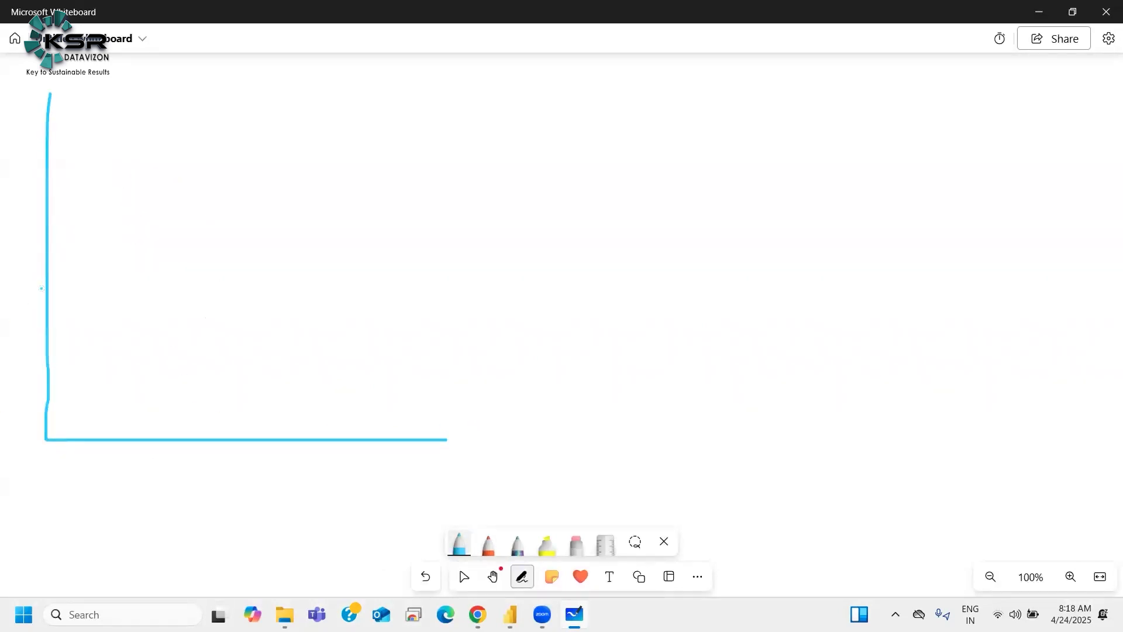
pyautogui.moveTo(76, 113); pyautogui.dragTo(348, 115)
pyautogui.moveTo(91, 168); pyautogui.dragTo(332, 174)
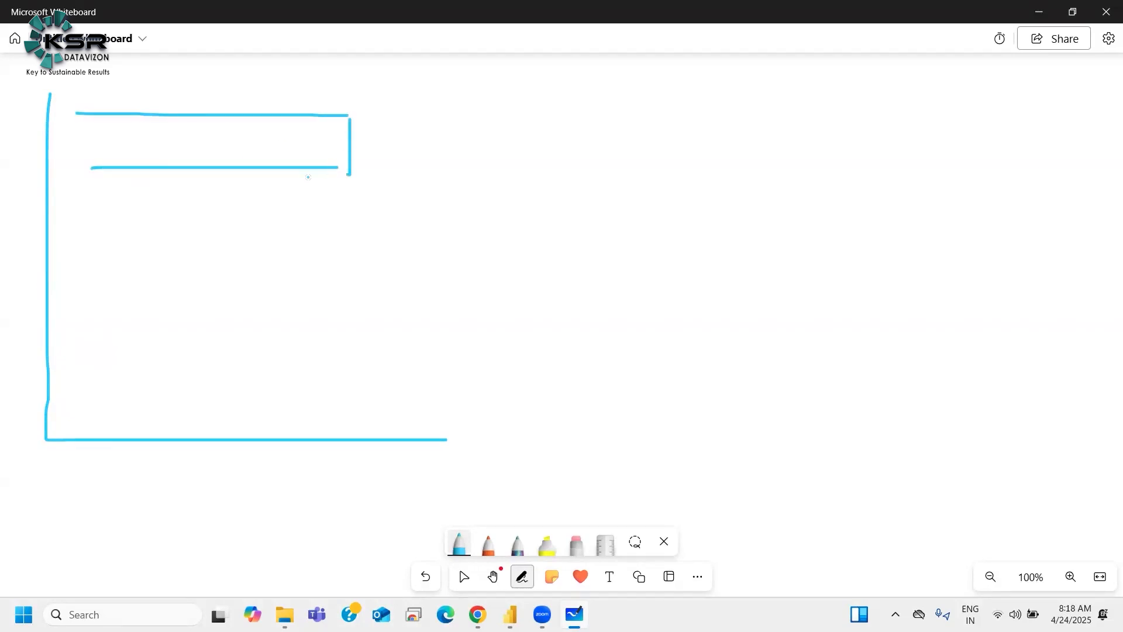
pyautogui.moveTo(75, 210)
pyautogui.mouseDown()
pyautogui.moveTo(198, 258)
pyautogui.moveTo(84, 264)
pyautogui.moveTo(366, 291)
pyautogui.moveTo(395, 336)
pyautogui.moveTo(65, 346)
pyautogui.moveTo(127, 397)
pyautogui.mouseUp()
pyautogui.moveTo(146, 389)
pyautogui.mouseDown()
pyautogui.moveTo(228, 381)
pyautogui.moveTo(206, 401)
pyautogui.mouseUp()
pyautogui.moveTo(264, 374)
pyautogui.mouseDown()
pyautogui.moveTo(262, 403)
pyautogui.moveTo(321, 402)
pyautogui.mouseUp()
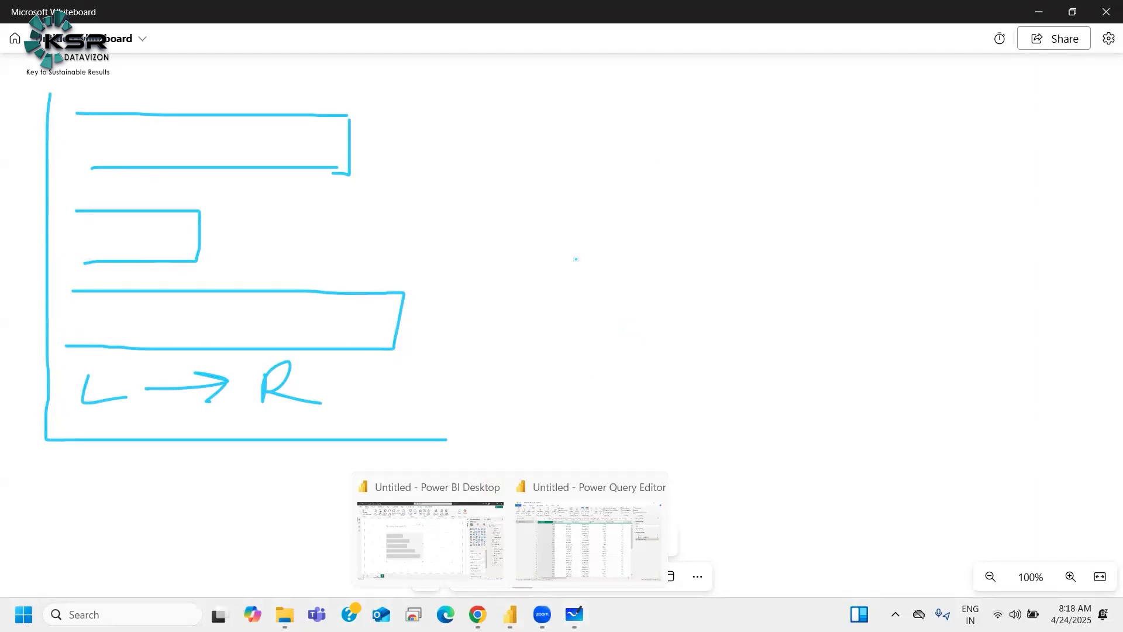
# Step: Glance at the Power BI report and the Power Query Editor data, then return to the whiteboard
pyautogui.click(468, 522)
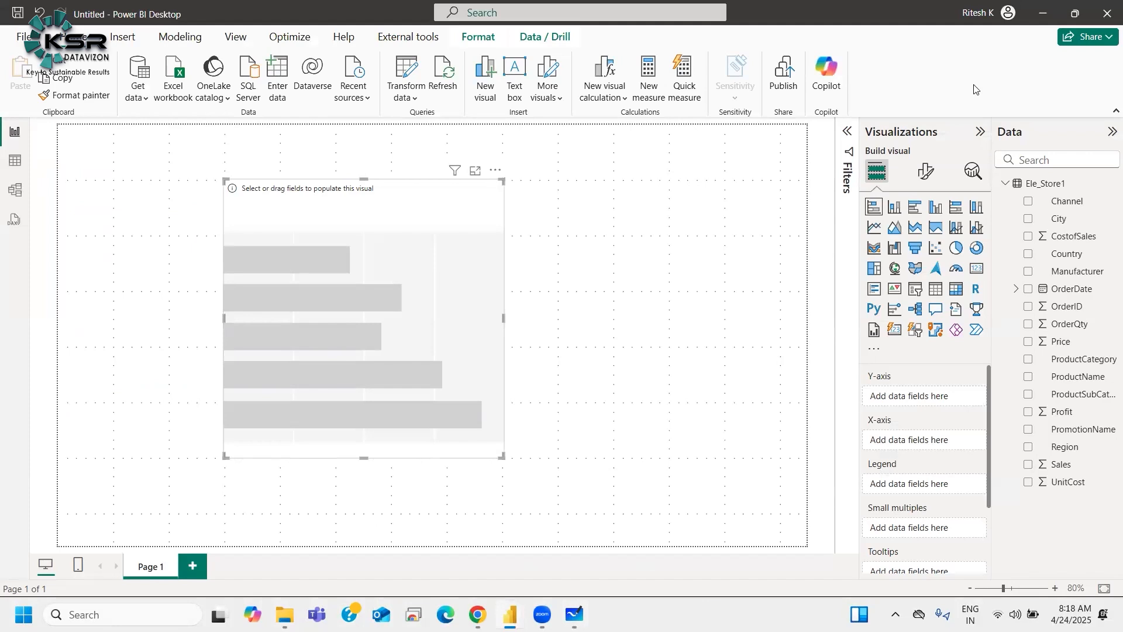
pyautogui.click(1043, 13)
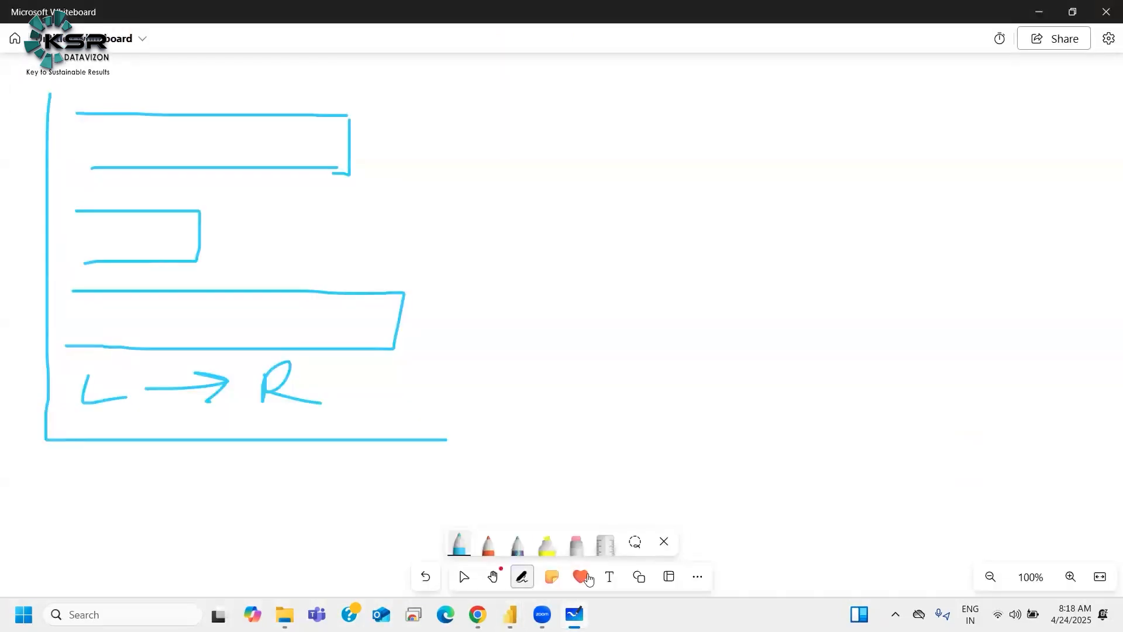
pyautogui.moveTo(512, 611)
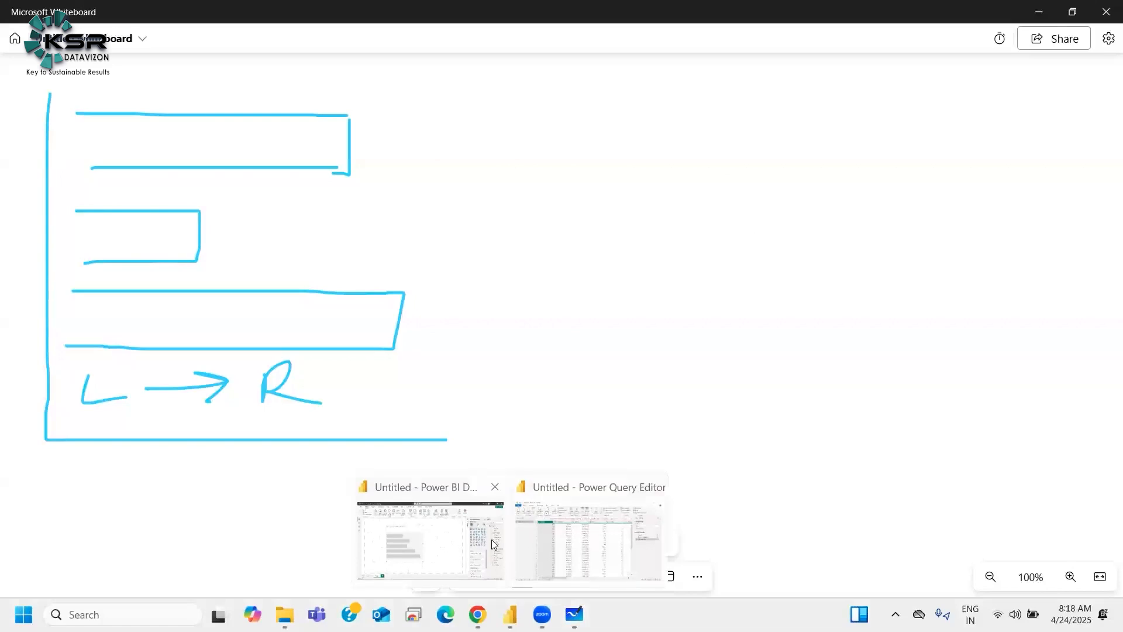
pyautogui.click(571, 534)
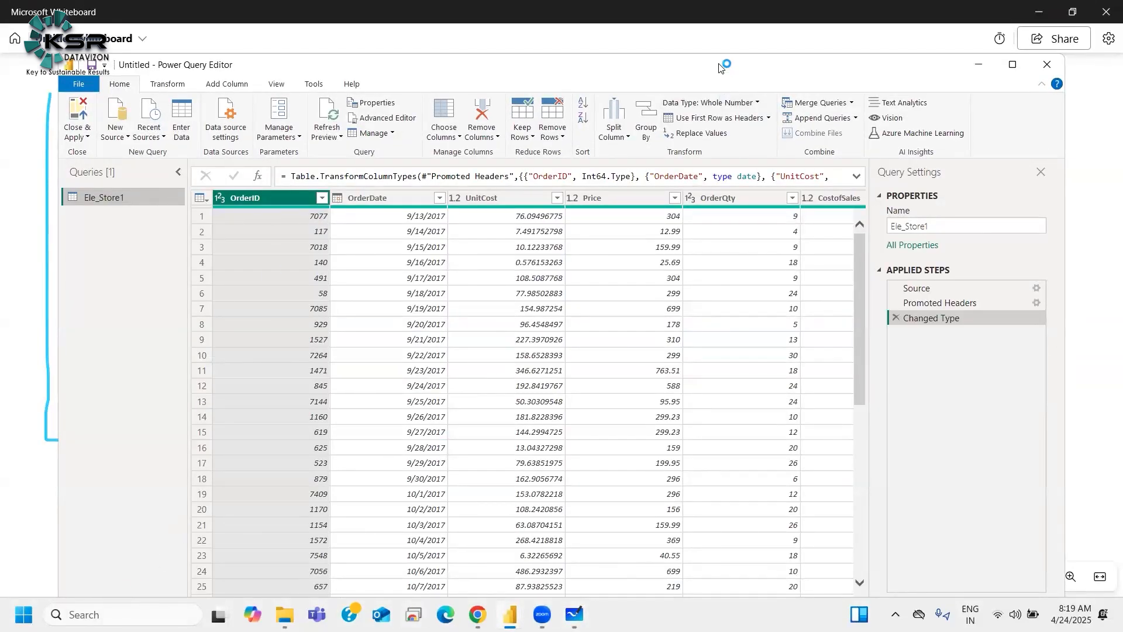
pyautogui.moveTo(720, 66); pyautogui.dragTo(722, 22)
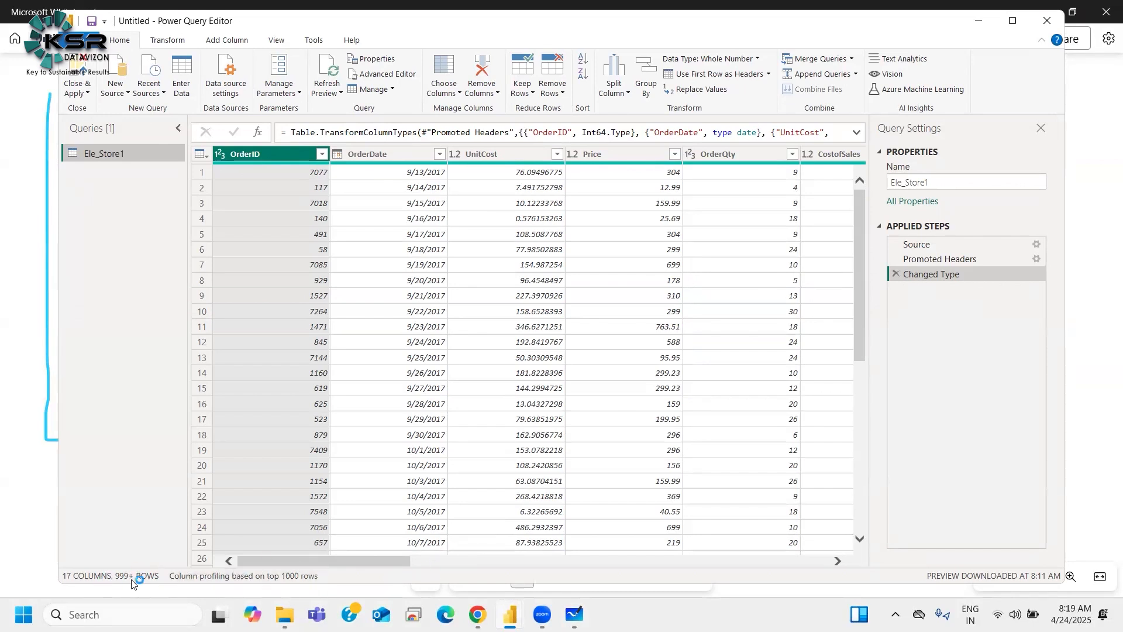
pyautogui.click(980, 20)
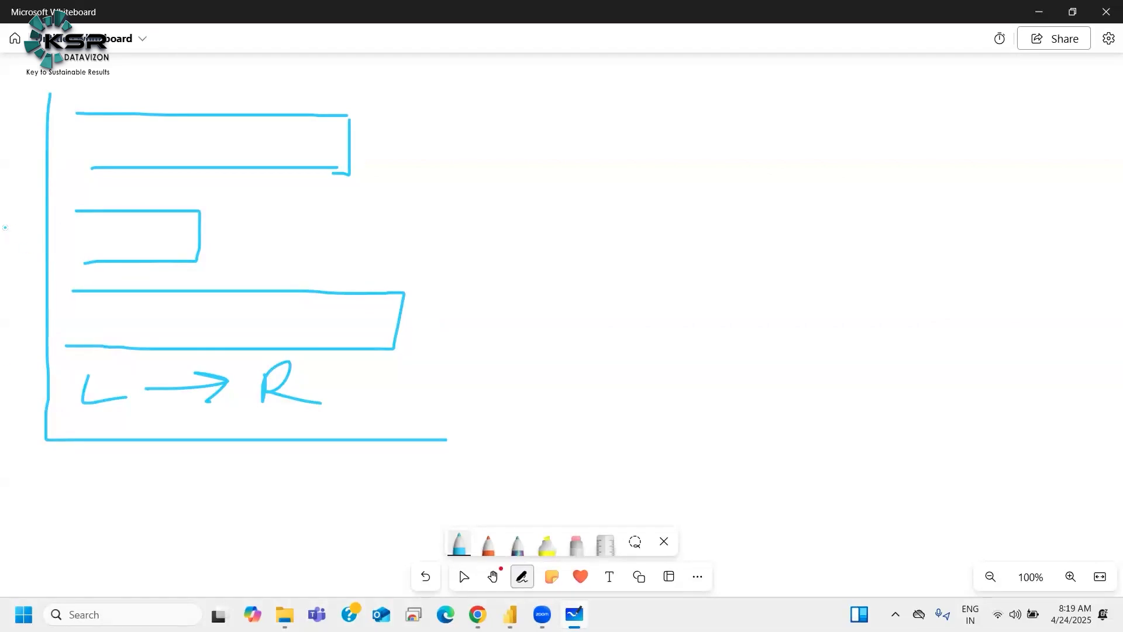
# Step: Label the sketch's axes x and Y, and write V and H beside vertical and horizontal line symbols
pyautogui.moveTo(5, 222); pyautogui.dragTo(12, 247)
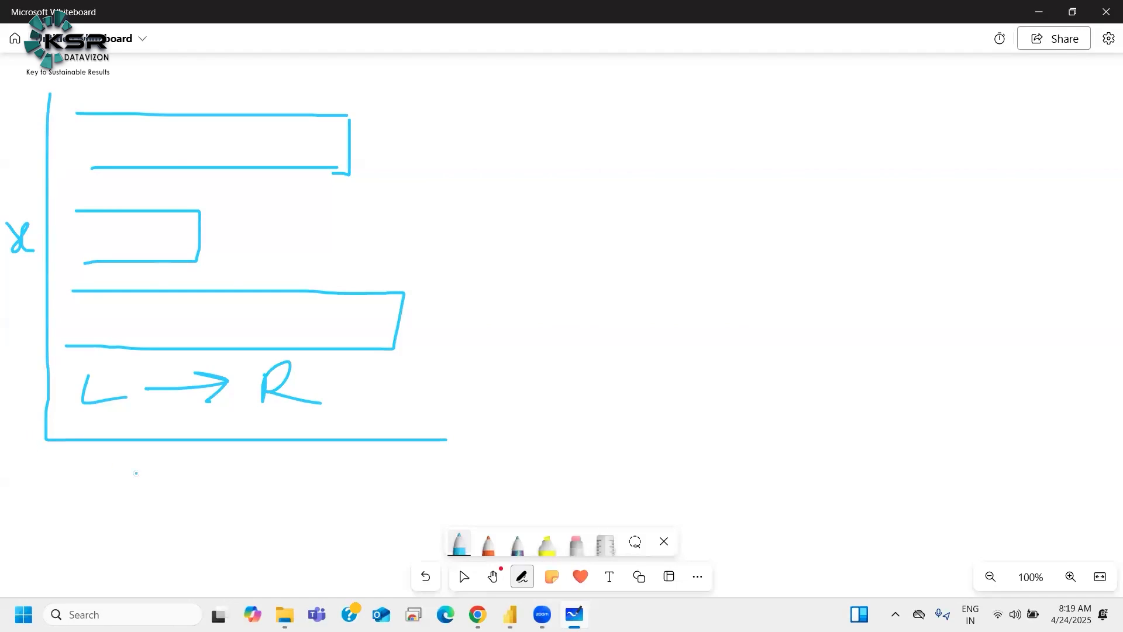
pyautogui.moveTo(251, 467); pyautogui.dragTo(217, 516)
pyautogui.moveTo(720, 84)
pyautogui.mouseDown()
pyautogui.moveTo(767, 93)
pyautogui.moveTo(803, 169)
pyautogui.mouseUp()
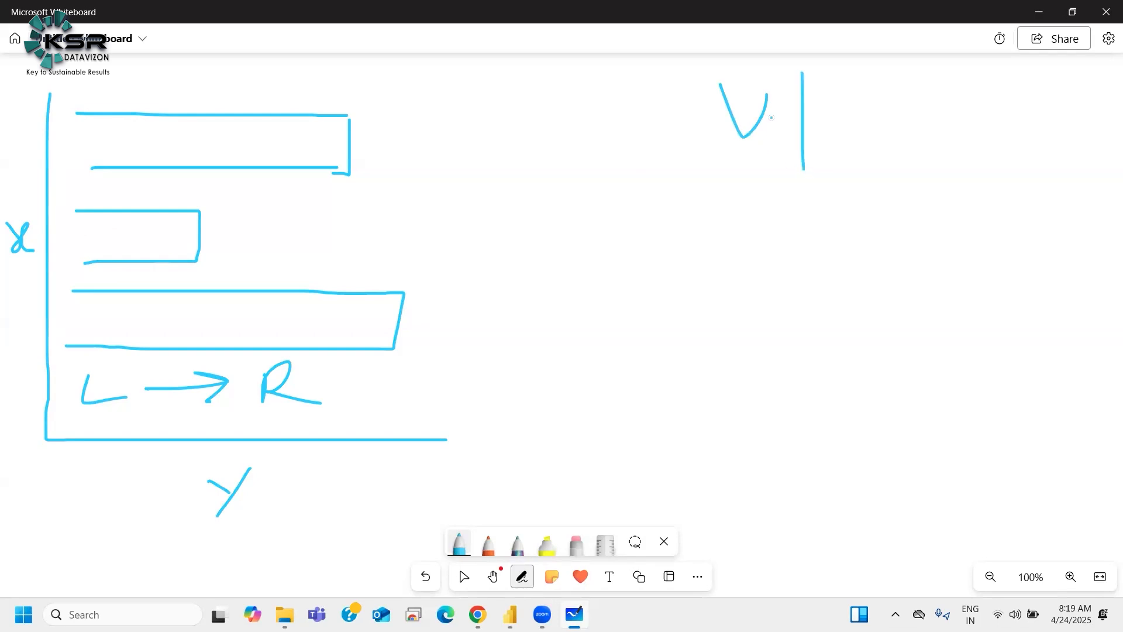
pyautogui.moveTo(729, 223)
pyautogui.mouseDown()
pyautogui.moveTo(730, 292)
pyautogui.moveTo(756, 282)
pyautogui.mouseUp()
pyautogui.moveTo(712, 262); pyautogui.dragTo(760, 260)
pyautogui.moveTo(766, 255); pyautogui.dragTo(922, 259)
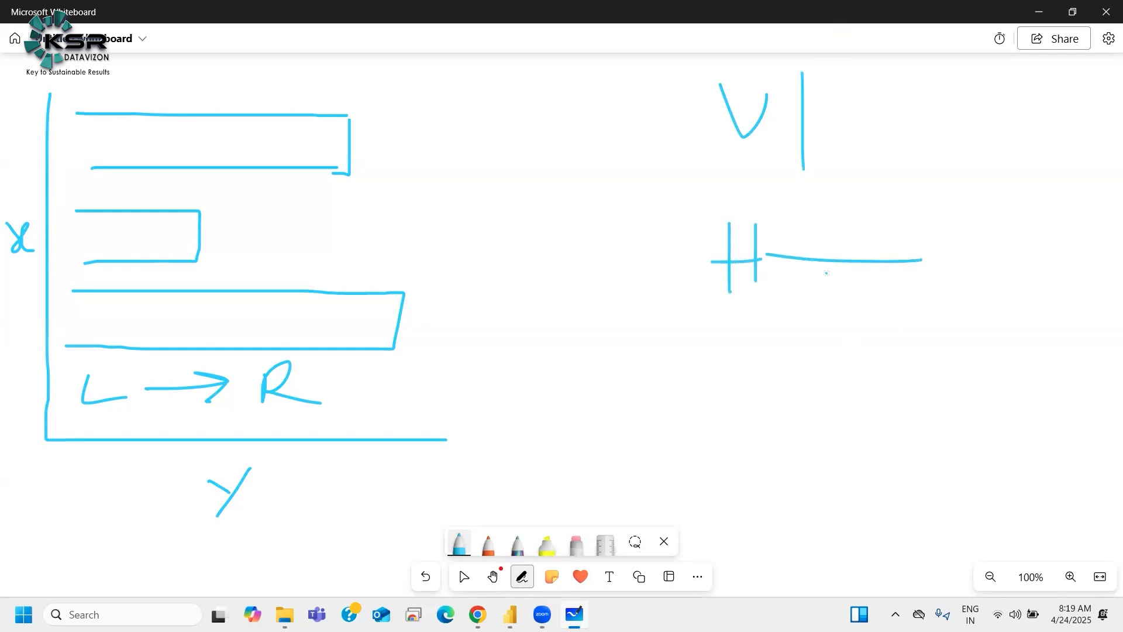
# Step: Circle the axis labels, add tick marks numbered 1 to 5 along the horizontal axis, and note "Value / Numeric"
pyautogui.moveTo(233, 544); pyautogui.dragTo(240, 543)
pyautogui.moveTo(3, 247)
pyautogui.mouseDown()
pyautogui.moveTo(33, 259)
pyautogui.moveTo(18, 206)
pyautogui.mouseUp()
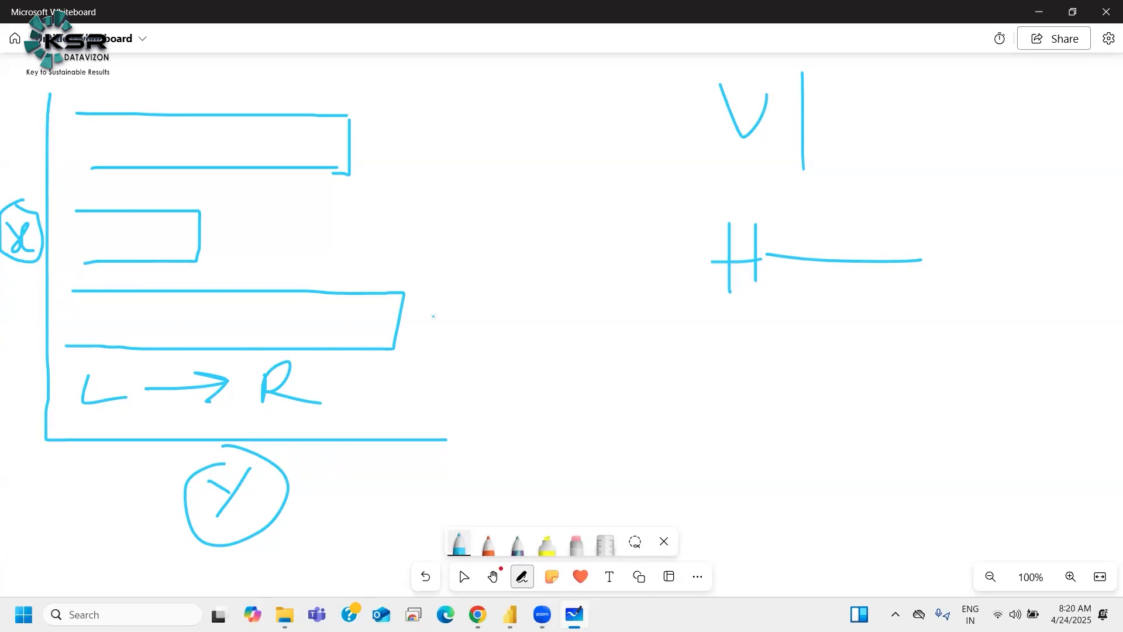
pyautogui.moveTo(432, 331)
pyautogui.mouseDown()
pyautogui.moveTo(456, 329)
pyautogui.moveTo(483, 362)
pyautogui.mouseUp()
pyautogui.moveTo(482, 309)
pyautogui.mouseDown()
pyautogui.moveTo(508, 337)
pyautogui.moveTo(530, 322)
pyautogui.moveTo(547, 335)
pyautogui.moveTo(425, 384)
pyautogui.moveTo(475, 419)
pyautogui.moveTo(505, 417)
pyautogui.moveTo(488, 403)
pyautogui.moveTo(497, 411)
pyautogui.mouseUp()
pyautogui.moveTo(109, 445); pyautogui.dragTo(113, 502)
pyautogui.moveTo(203, 440); pyautogui.dragTo(207, 512)
pyautogui.moveTo(279, 441); pyautogui.dragTo(287, 517)
pyautogui.moveTo(345, 443)
pyautogui.mouseDown()
pyautogui.moveTo(346, 478)
pyautogui.moveTo(370, 514)
pyautogui.mouseUp()
pyautogui.moveTo(367, 506); pyautogui.dragTo(370, 529)
pyautogui.moveTo(413, 443)
pyautogui.mouseDown()
pyautogui.moveTo(434, 510)
pyautogui.moveTo(466, 479)
pyautogui.mouseUp()
pyautogui.moveTo(516, 399)
pyautogui.mouseDown()
pyautogui.moveTo(538, 414)
pyautogui.moveTo(592, 385)
pyautogui.moveTo(610, 404)
pyautogui.moveTo(625, 386)
pyautogui.moveTo(667, 396)
pyautogui.mouseUp()
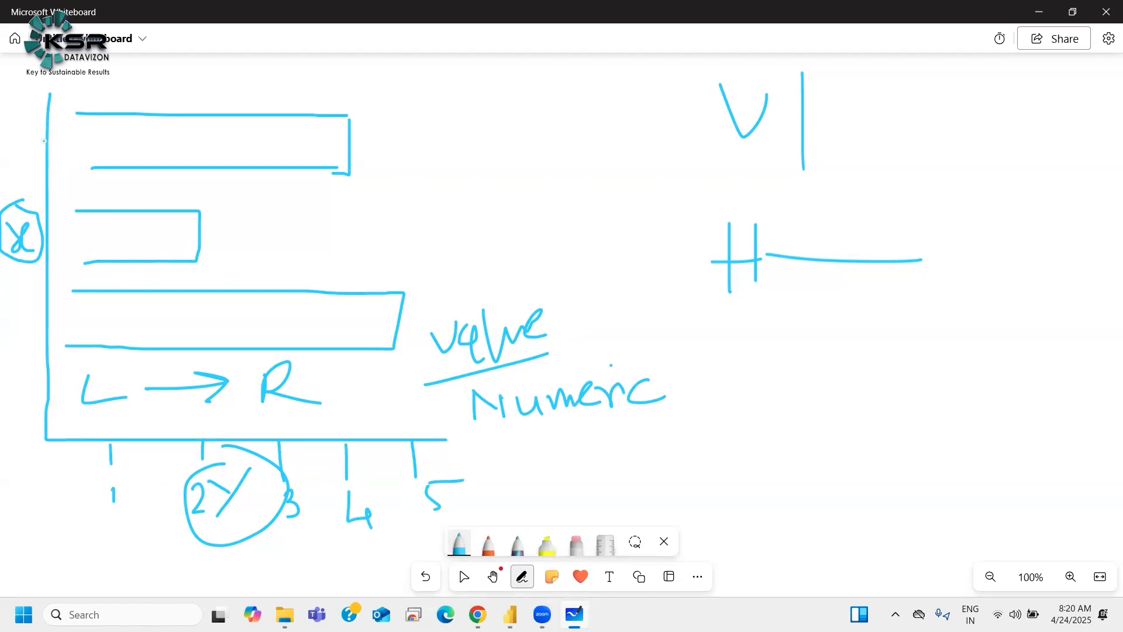
# Step: Label the three bars A, B and C, each with a year such as 2020 and 2025
pyautogui.moveTo(70, 155)
pyautogui.mouseDown()
pyautogui.moveTo(82, 129)
pyautogui.moveTo(93, 151)
pyautogui.mouseUp()
pyautogui.moveTo(71, 149); pyautogui.dragTo(91, 143)
pyautogui.moveTo(82, 227)
pyautogui.mouseDown()
pyautogui.moveTo(92, 240)
pyautogui.moveTo(67, 253)
pyautogui.mouseUp()
pyautogui.moveTo(90, 305); pyautogui.dragTo(85, 330)
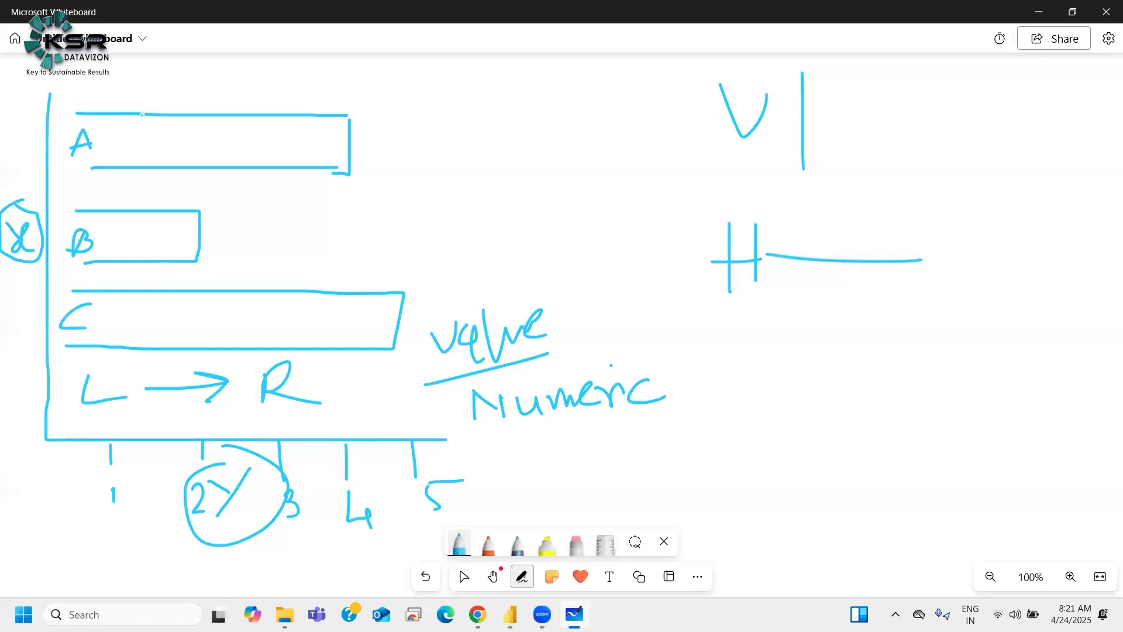
pyautogui.moveTo(125, 140); pyautogui.dragTo(146, 159)
pyautogui.moveTo(154, 142); pyautogui.dragTo(153, 144)
pyautogui.moveTo(173, 126)
pyautogui.mouseDown()
pyautogui.moveTo(183, 164)
pyautogui.moveTo(216, 139)
pyautogui.mouseUp()
pyautogui.moveTo(105, 235); pyautogui.dragTo(145, 252)
pyautogui.moveTo(156, 232)
pyautogui.mouseDown()
pyautogui.moveTo(148, 240)
pyautogui.moveTo(157, 229)
pyautogui.moveTo(175, 250)
pyautogui.moveTo(193, 246)
pyautogui.mouseUp()
pyautogui.moveTo(117, 316)
pyautogui.mouseDown()
pyautogui.moveTo(138, 333)
pyautogui.moveTo(156, 333)
pyautogui.moveTo(159, 319)
pyautogui.moveTo(186, 331)
pyautogui.mouseUp()
pyautogui.moveTo(193, 315)
pyautogui.mouseDown()
pyautogui.moveTo(191, 335)
pyautogui.moveTo(211, 311)
pyautogui.mouseUp()
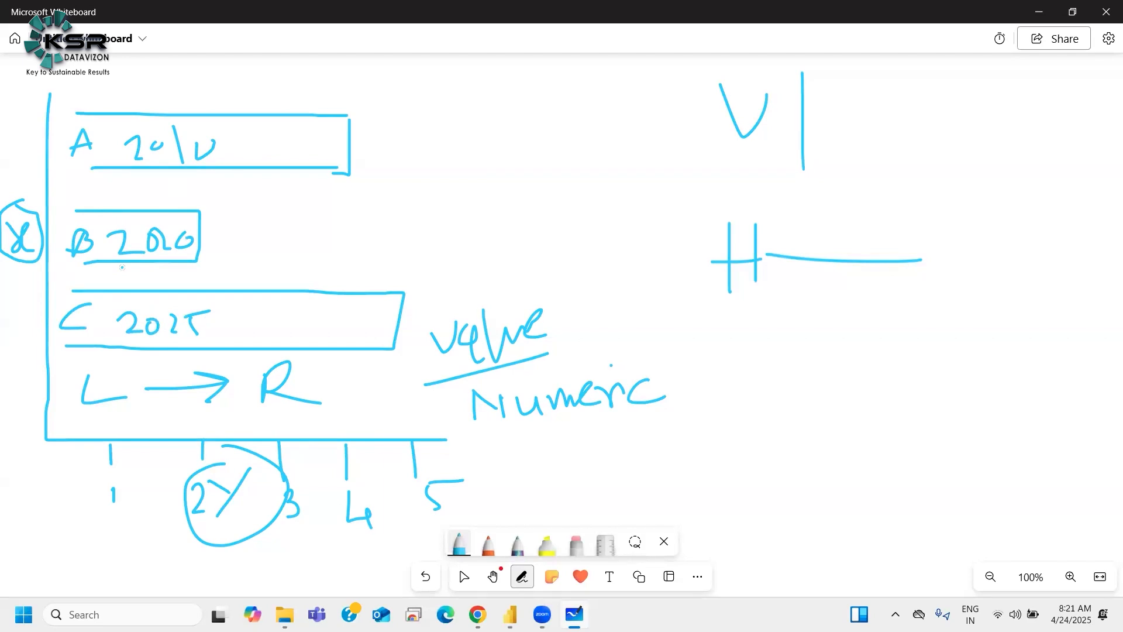
pyautogui.moveTo(7, 279); pyautogui.dragTo(47, 281)
# Step: Move the bar chart to the left edge of the report canvas, then return to the whiteboard
pyautogui.moveTo(510, 614)
pyautogui.click(477, 585)
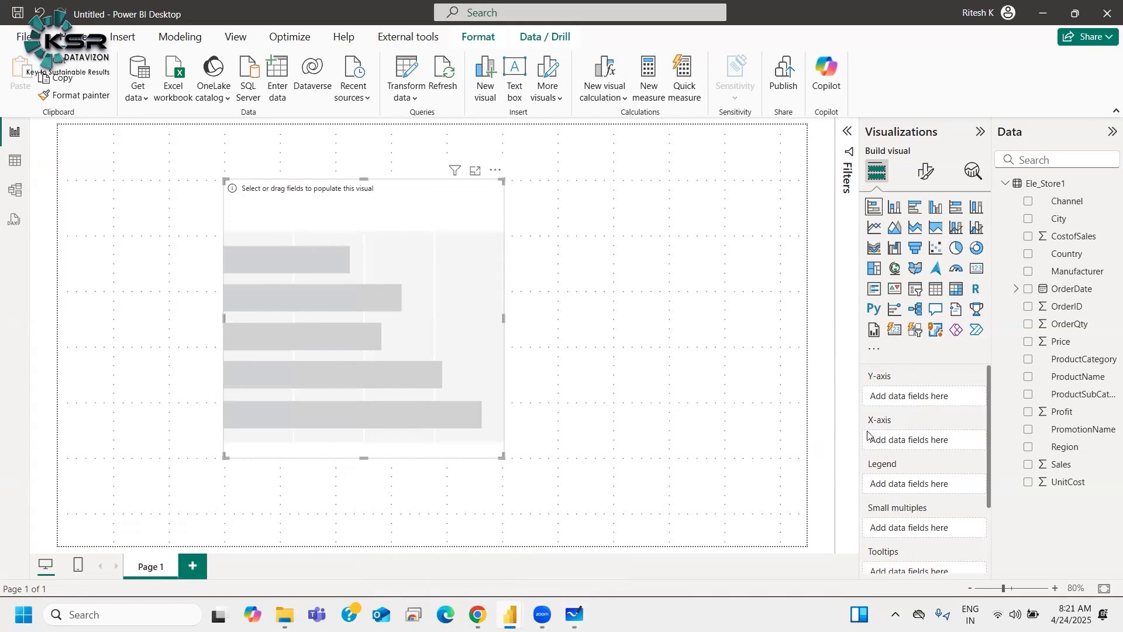
pyautogui.moveTo(425, 286); pyautogui.dragTo(267, 286)
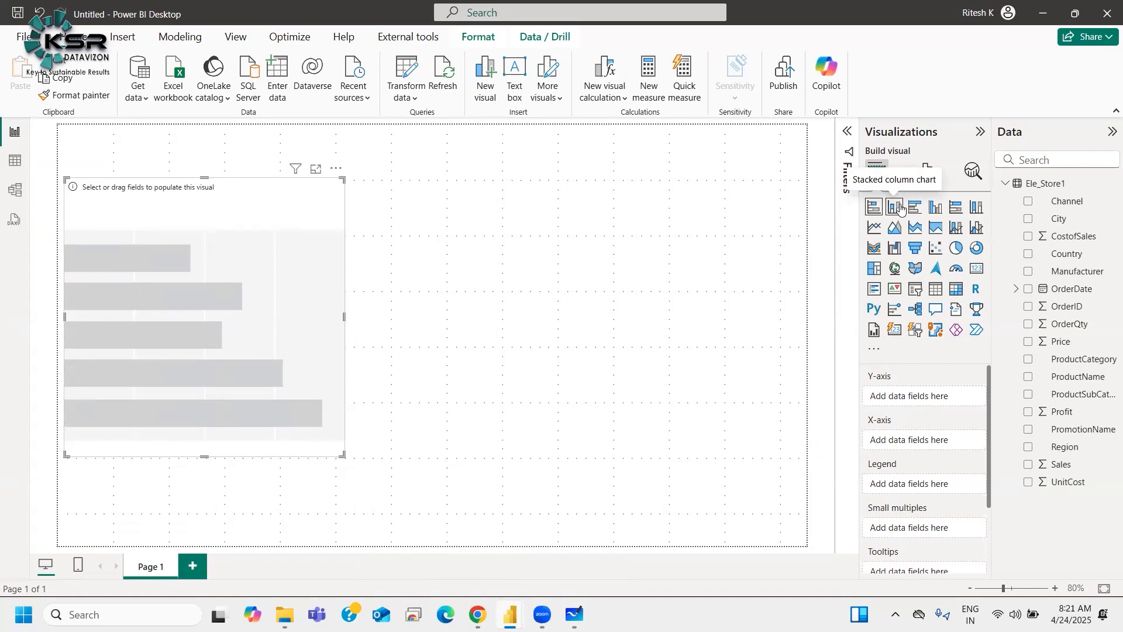
pyautogui.hotkey('alt', 'Tab')
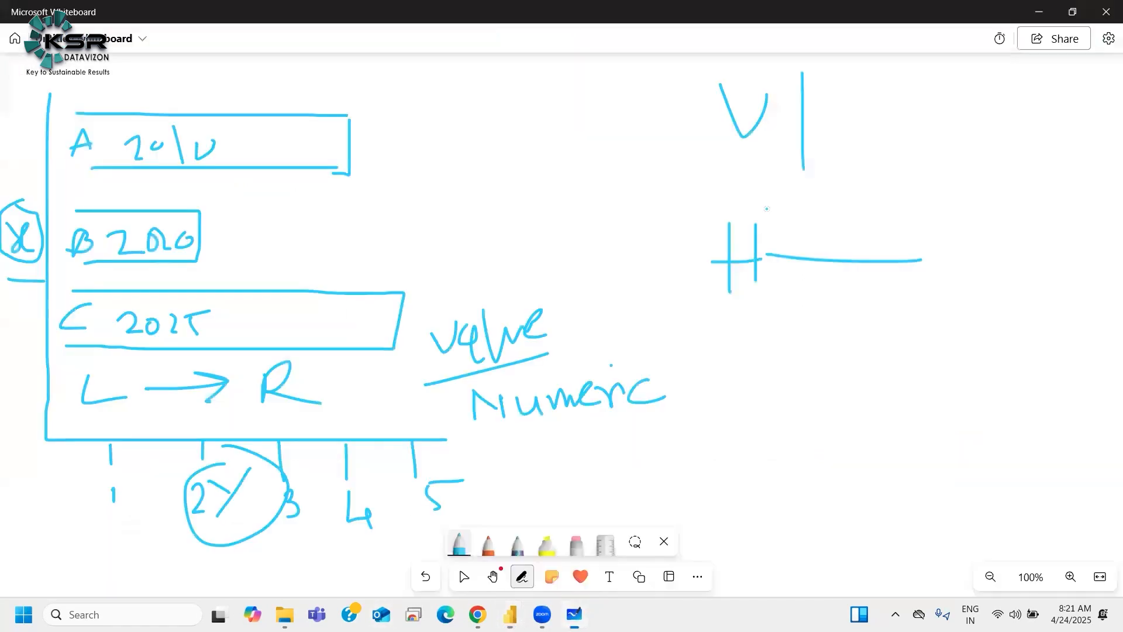
# Step: Sketch a column chart with two axes, three vertical columns, and x and y axis labels
pyautogui.moveTo(832, 333)
pyautogui.mouseDown()
pyautogui.moveTo(814, 355)
pyautogui.moveTo(876, 323)
pyautogui.moveTo(901, 459)
pyautogui.mouseUp()
pyautogui.moveTo(764, 324); pyautogui.dragTo(764, 548)
pyautogui.moveTo(1042, 540); pyautogui.dragTo(764, 548)
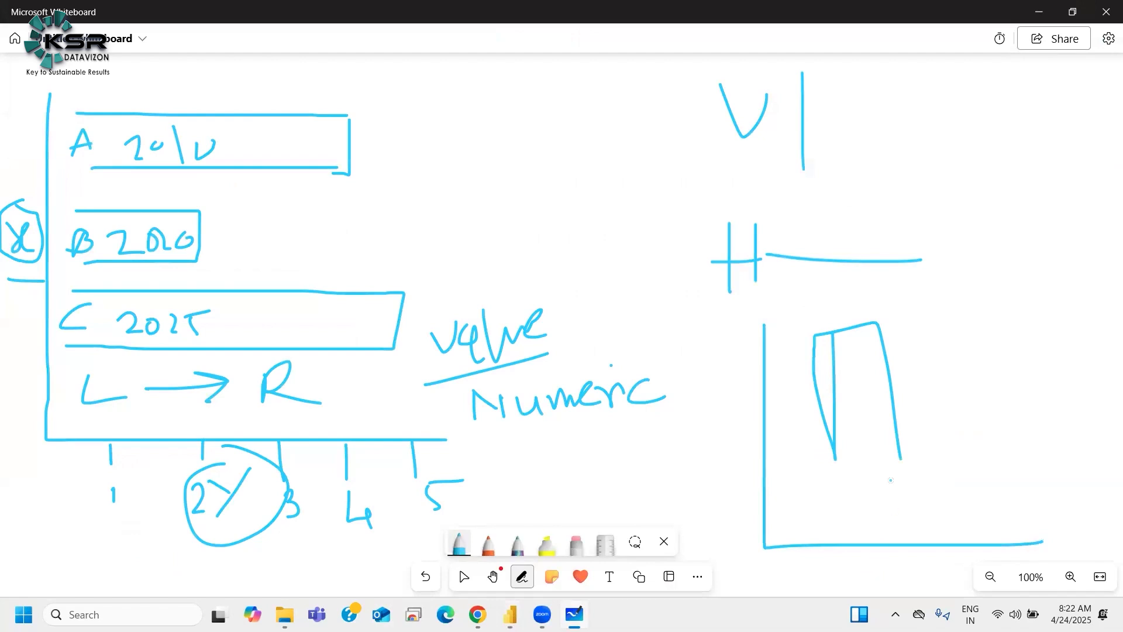
pyautogui.moveTo(948, 334)
pyautogui.mouseDown()
pyautogui.moveTo(947, 490)
pyautogui.moveTo(1031, 351)
pyautogui.moveTo(1037, 473)
pyautogui.mouseUp()
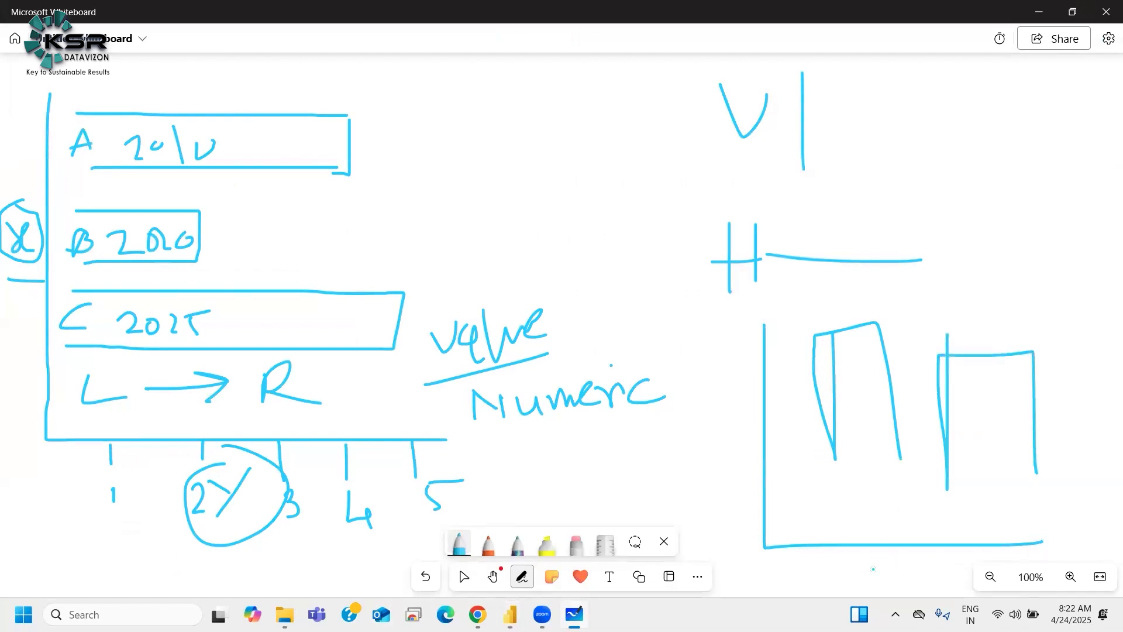
pyautogui.moveTo(871, 559)
pyautogui.mouseDown()
pyautogui.moveTo(881, 575)
pyautogui.moveTo(918, 568)
pyautogui.mouseUp()
pyautogui.moveTo(740, 390)
pyautogui.mouseDown()
pyautogui.moveTo(715, 460)
pyautogui.moveTo(730, 421)
pyautogui.mouseUp()
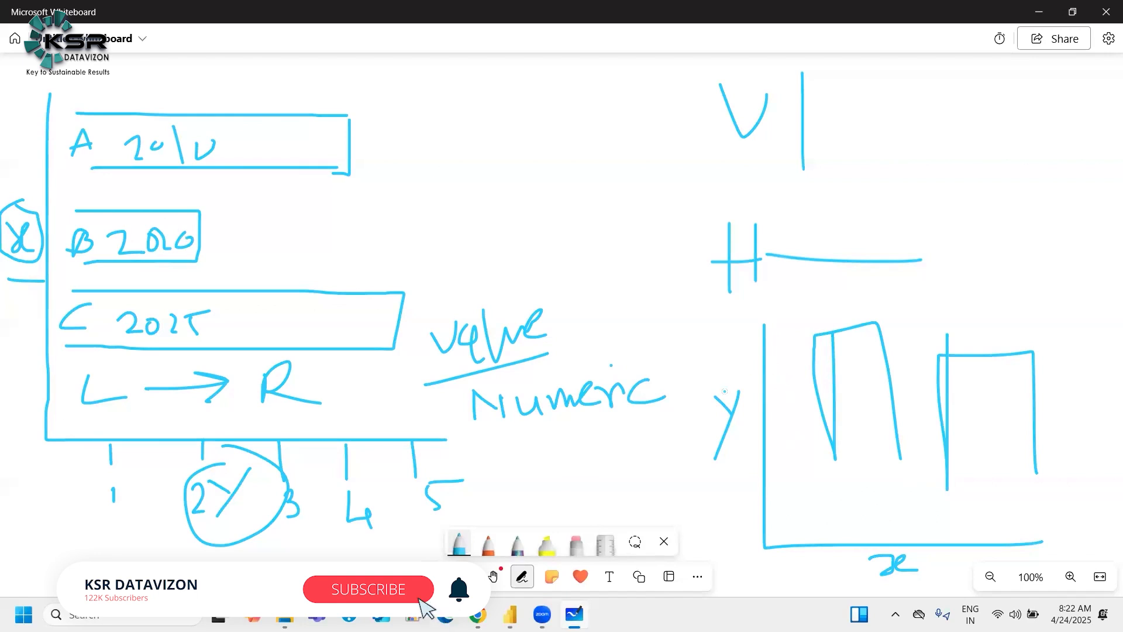
pyautogui.moveTo(788, 353)
pyautogui.mouseDown()
pyautogui.moveTo(780, 391)
pyautogui.moveTo(832, 498)
pyautogui.mouseUp()
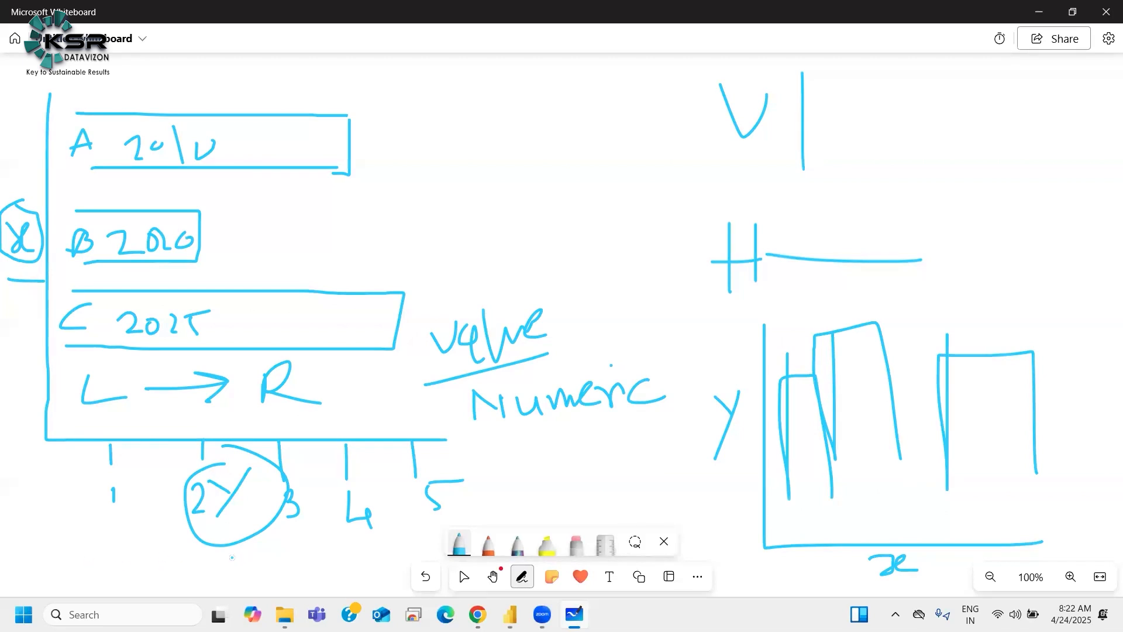
# Step: Write x under the bar chart's horizontal axis and underline the column chart's x label
pyautogui.moveTo(229, 550); pyautogui.dragTo(242, 585)
pyautogui.moveTo(246, 572)
pyautogui.mouseDown()
pyautogui.moveTo(266, 556)
pyautogui.moveTo(280, 569)
pyautogui.mouseUp()
pyautogui.moveTo(275, 545)
pyautogui.mouseDown()
pyautogui.moveTo(246, 593)
pyautogui.moveTo(261, 577)
pyautogui.mouseUp()
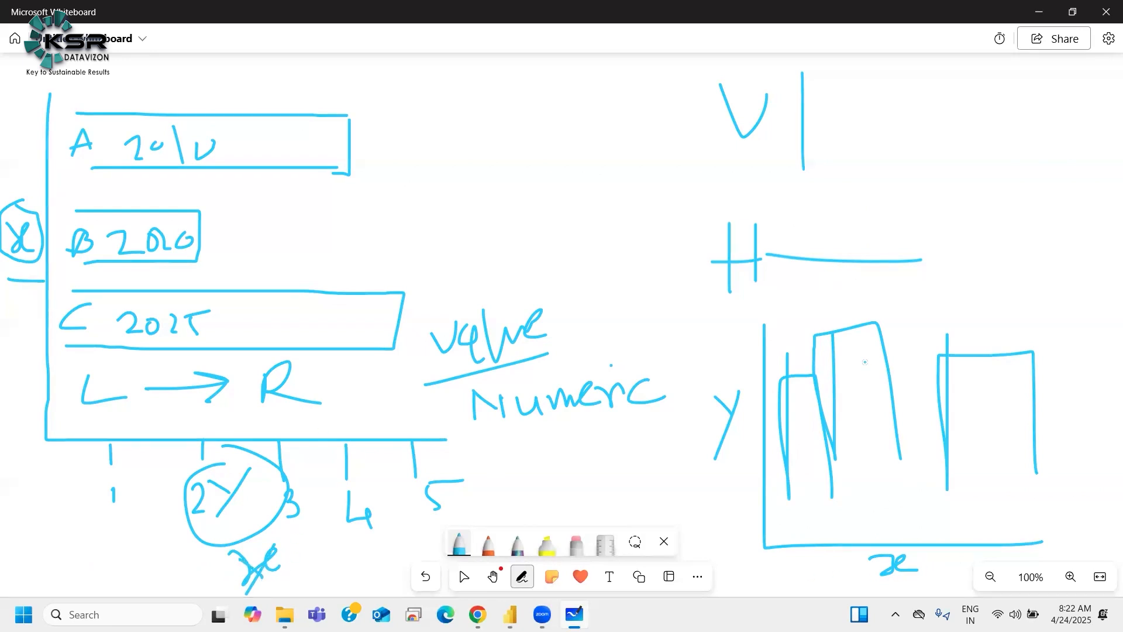
pyautogui.moveTo(863, 585); pyautogui.dragTo(940, 577)
# Step: Move the bar chart back toward the centre of the report canvas, then return to the whiteboard
pyautogui.moveTo(510, 614)
pyautogui.click(435, 529)
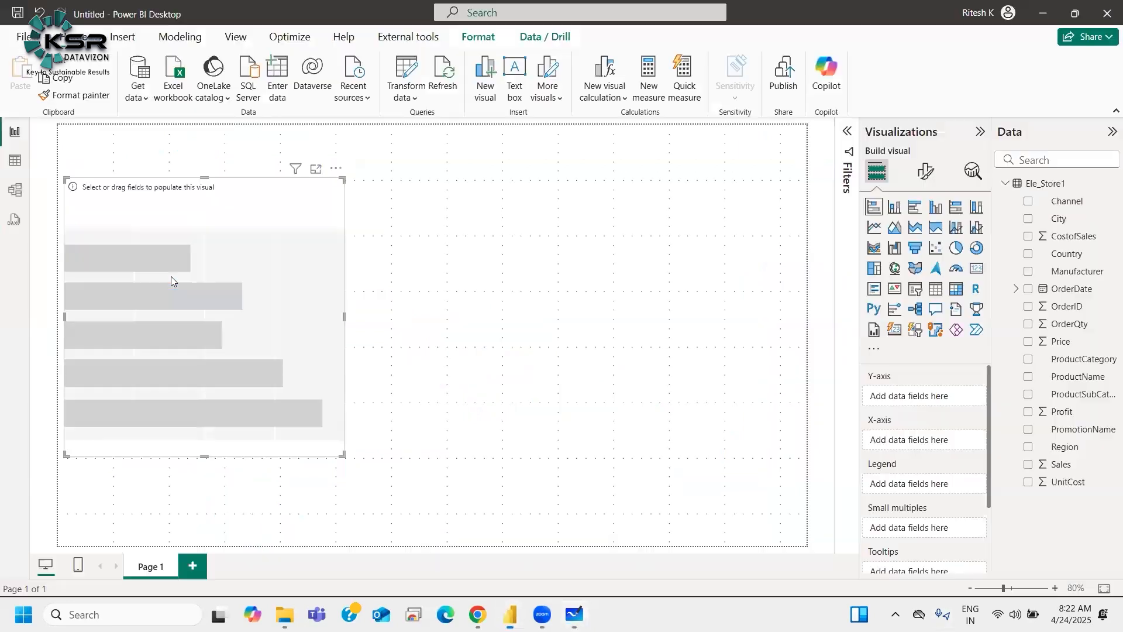
pyautogui.click(307, 278)
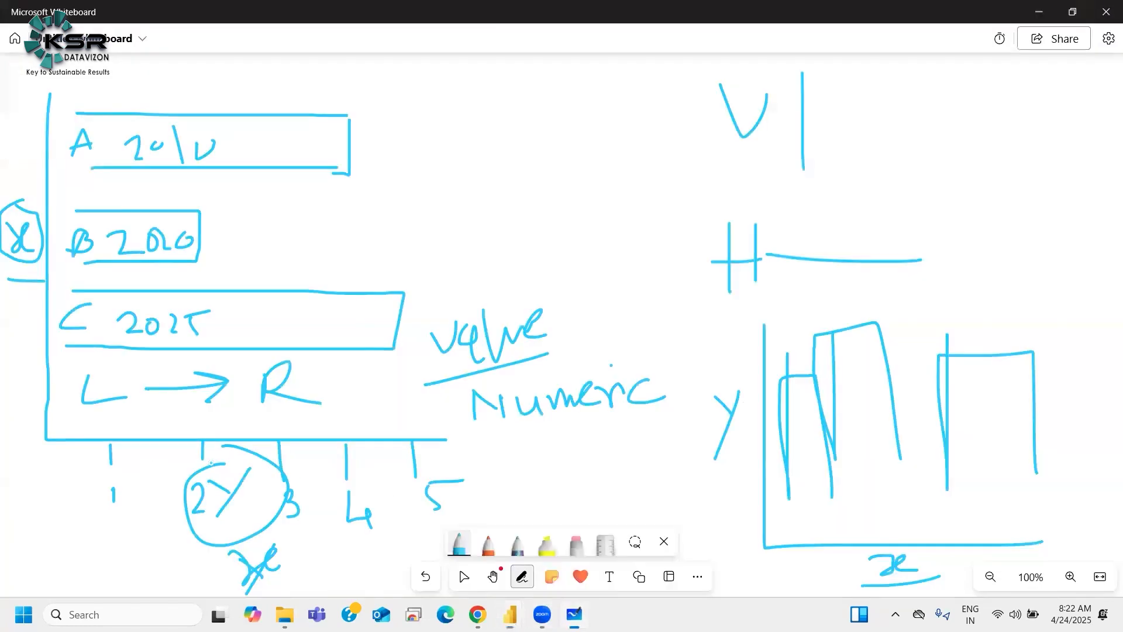
pyautogui.click(574, 615)
# Step: Open the Ele_Store1 table view and examine its columns such as Price, CostofSales and ProductName
pyautogui.moveTo(510, 614)
pyautogui.click(444, 565)
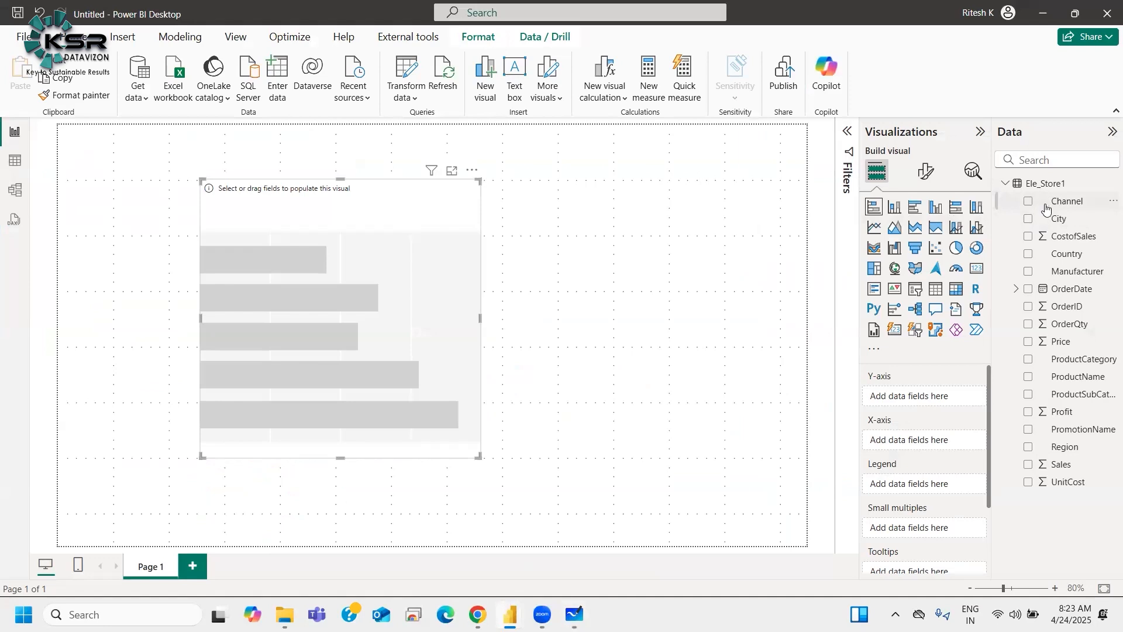
pyautogui.click(585, 544)
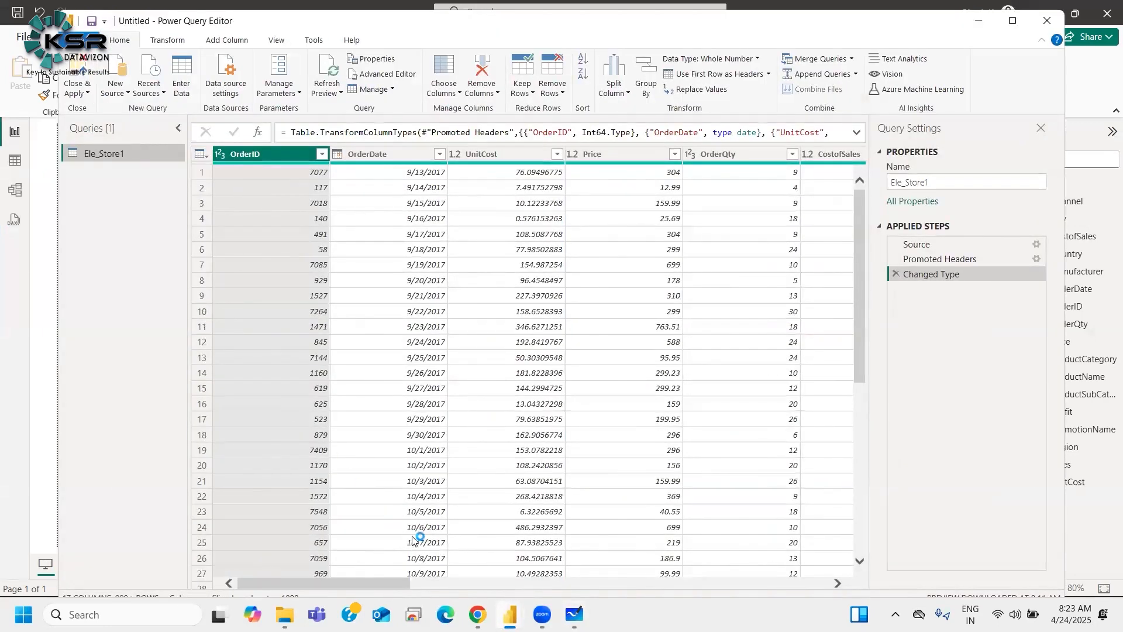
pyautogui.moveTo(509, 614)
pyautogui.click(432, 541)
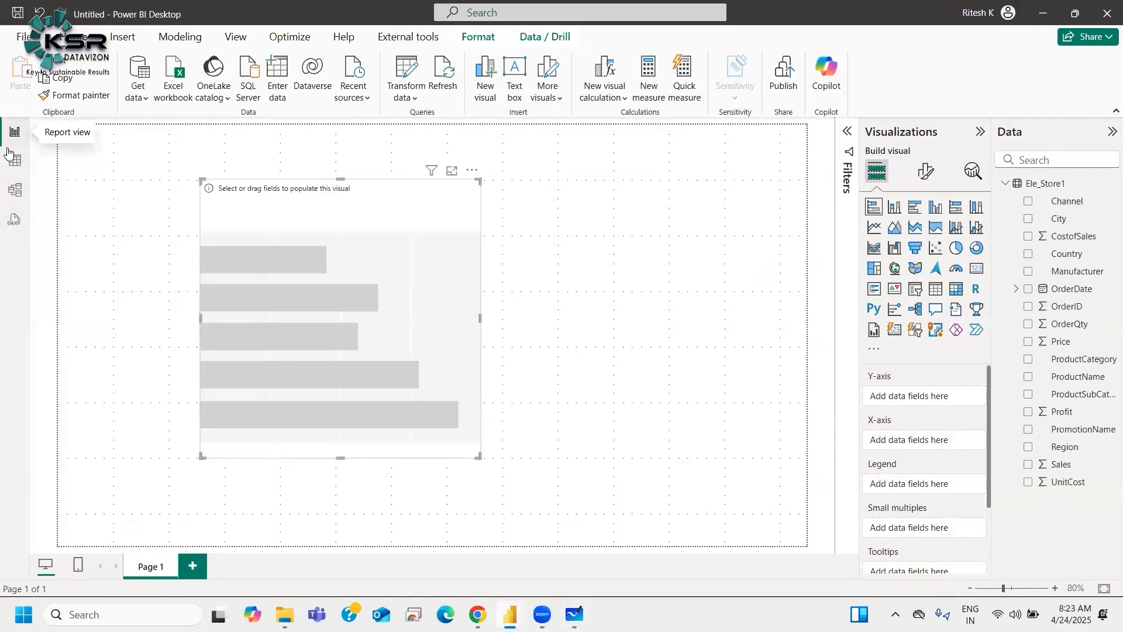
pyautogui.click(21, 161)
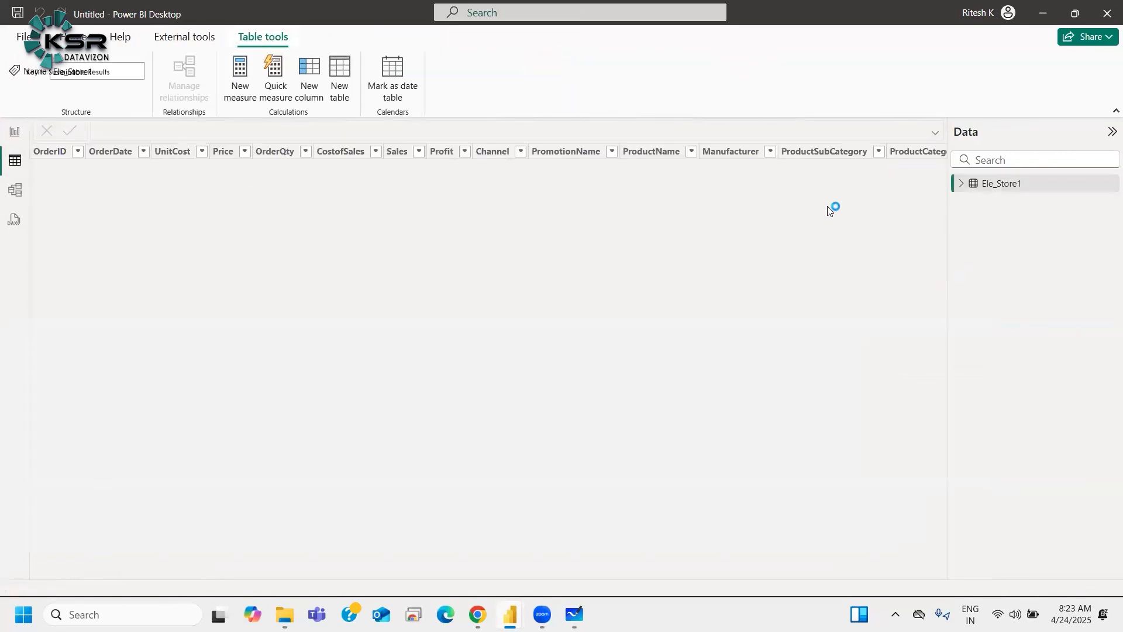
pyautogui.click(983, 187)
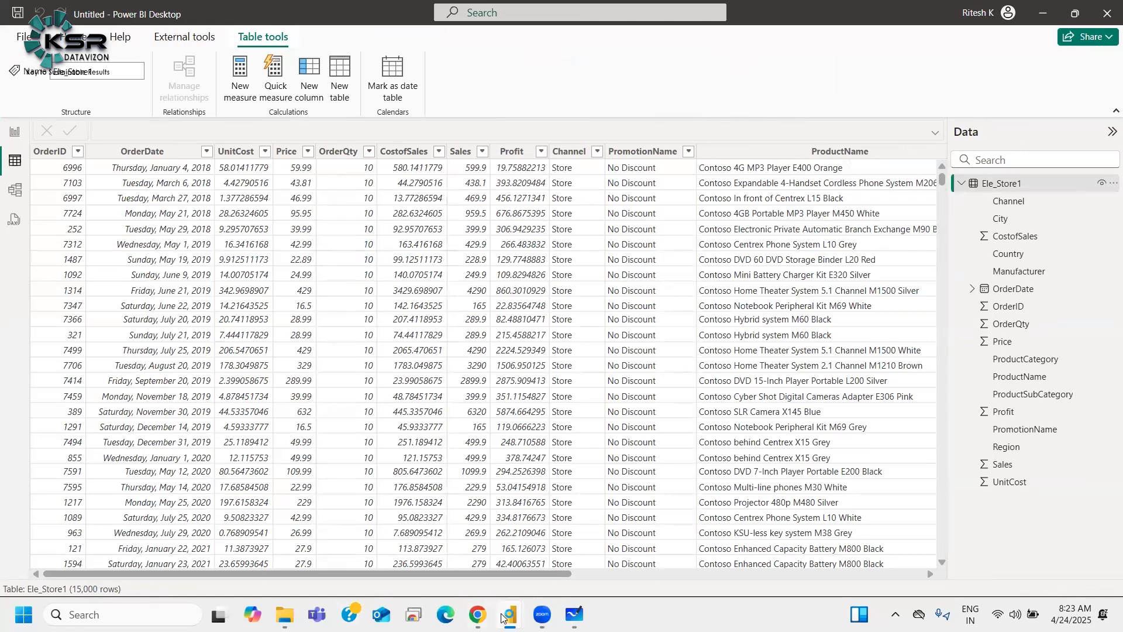
pyautogui.moveTo(497, 614)
pyautogui.click(551, 568)
pyautogui.click(234, 153)
pyautogui.click(287, 152)
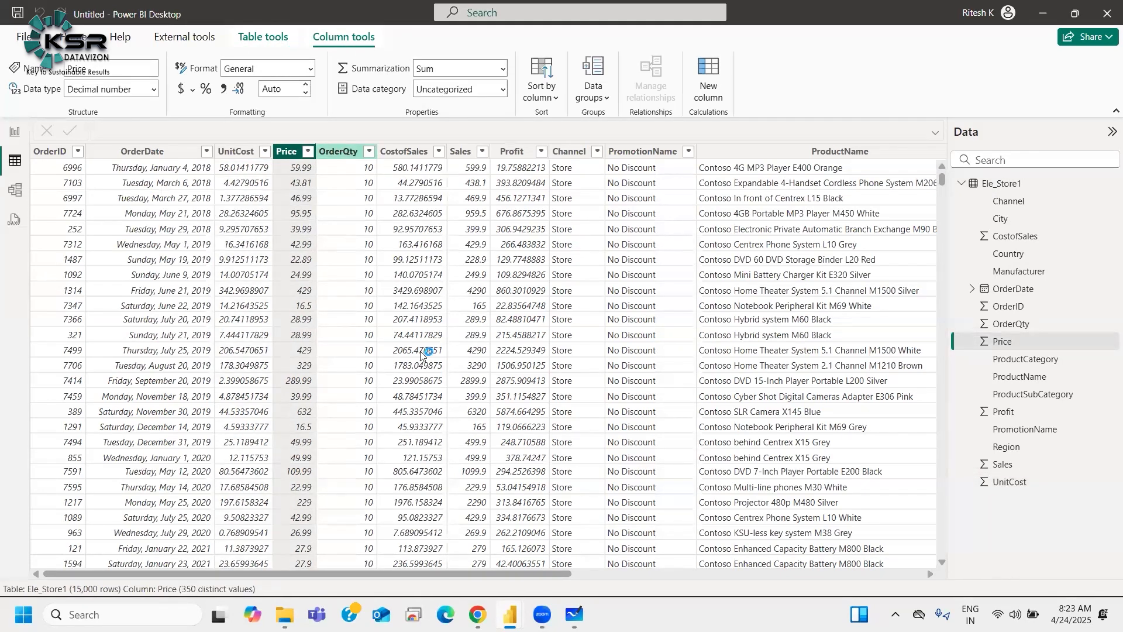
pyautogui.click(406, 153)
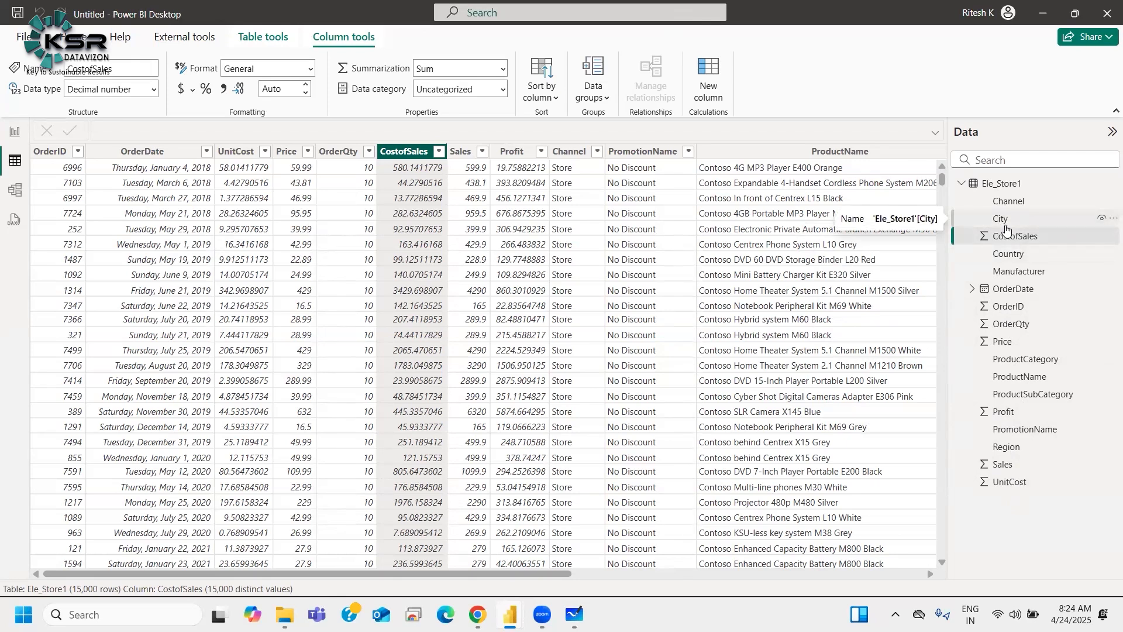
pyautogui.click(822, 151)
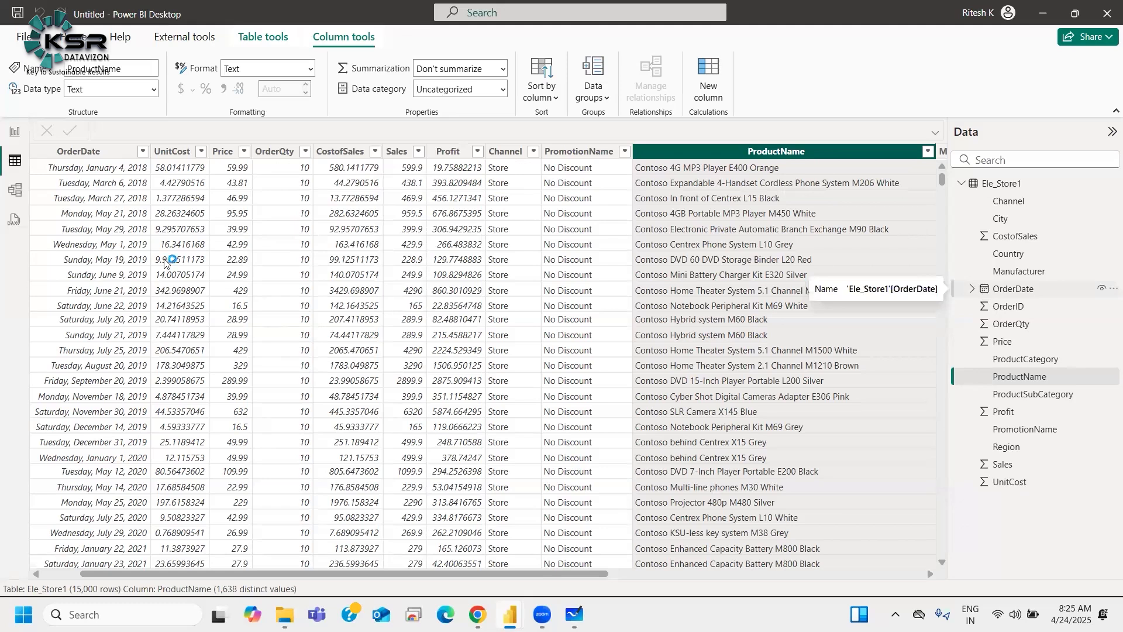
# Step: Add Profit to the bar chart's Y-axis and Country to its X-axis in the report view
pyautogui.click(15, 131)
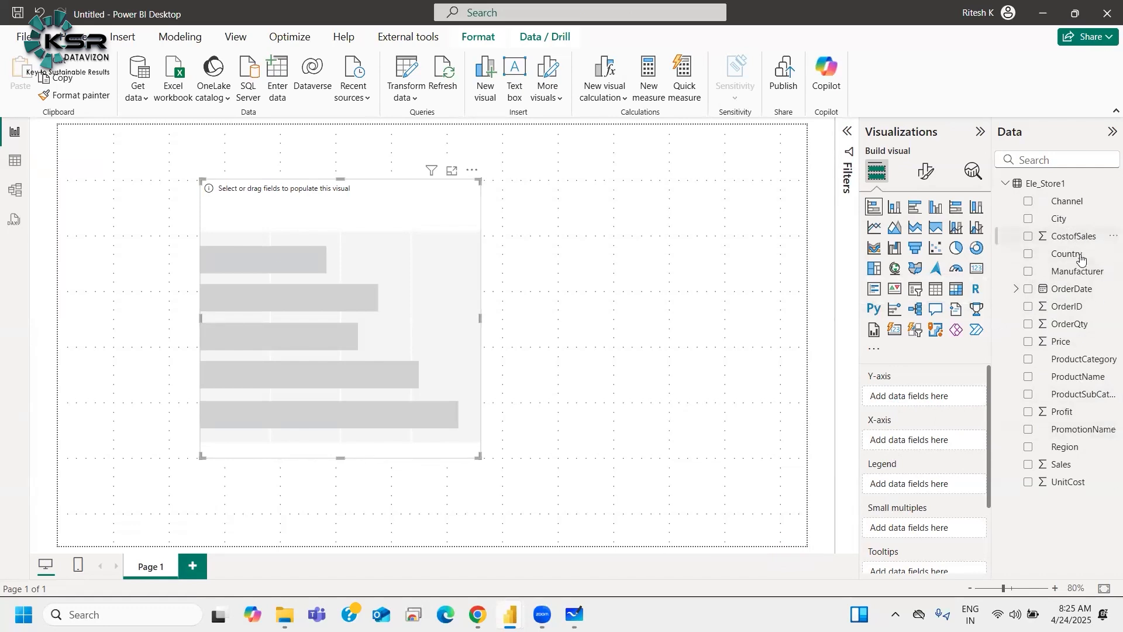
pyautogui.moveTo(1066, 417); pyautogui.dragTo(931, 397)
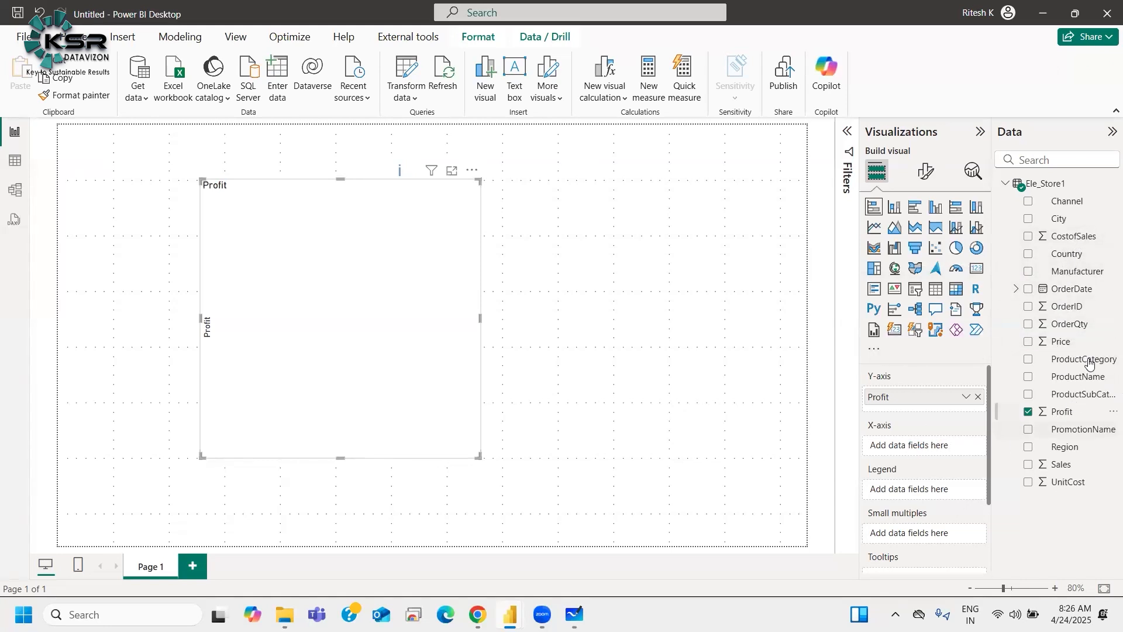
pyautogui.moveTo(1065, 258); pyautogui.dragTo(866, 448)
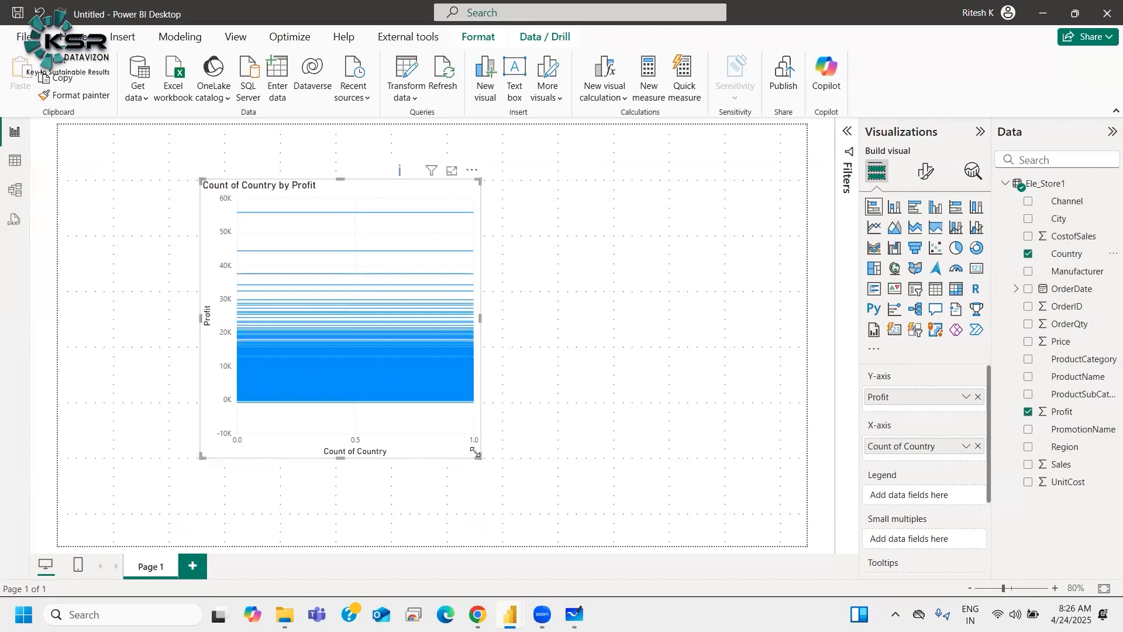
# Step: Enlarge the bar chart on the report canvas by extending its lower-right corner
pyautogui.moveTo(627, 503); pyautogui.dragTo(651, 501)
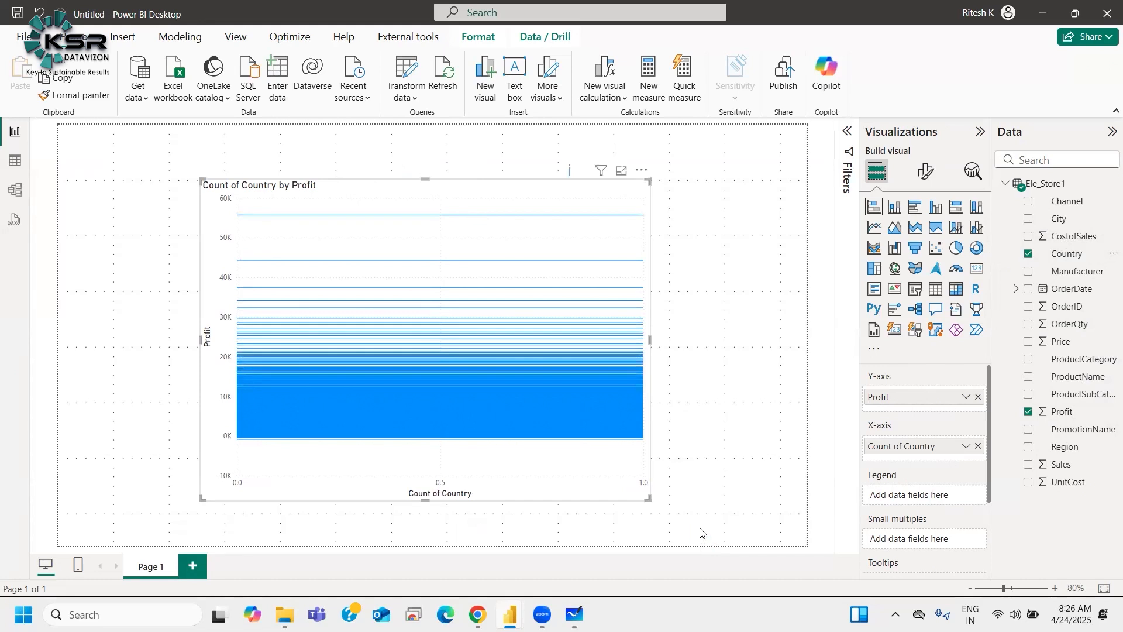
pyautogui.moveTo(523, 402)
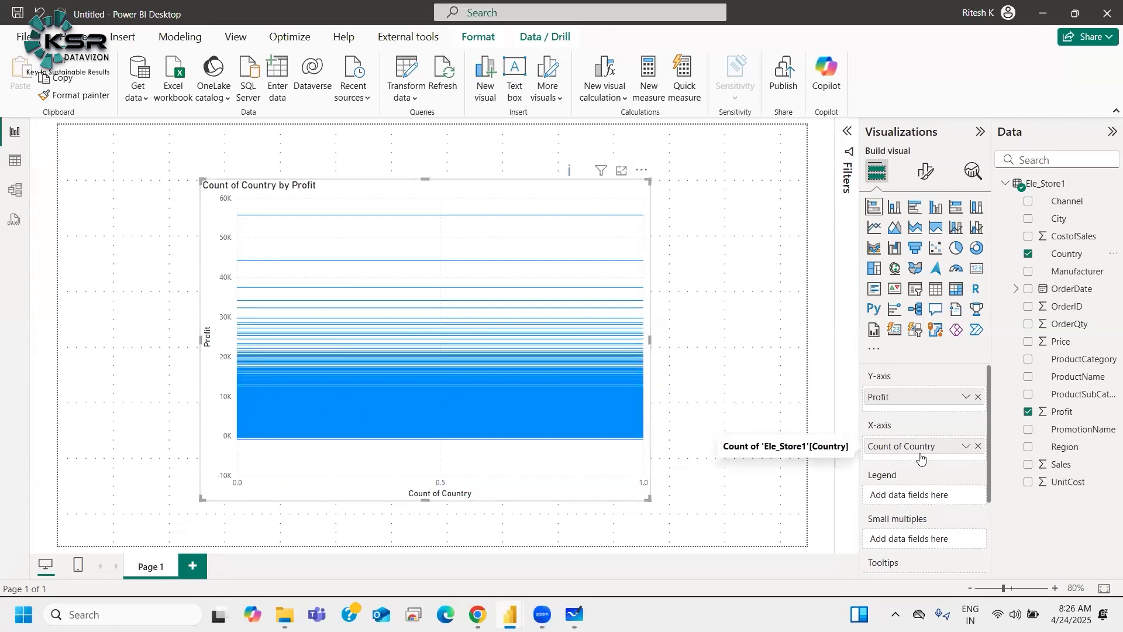
# Step: Switch to the whiteboard and label the bar sketch's vertical axis x and its horizontal axis y
pyautogui.hotkey('alt', 'Tab')
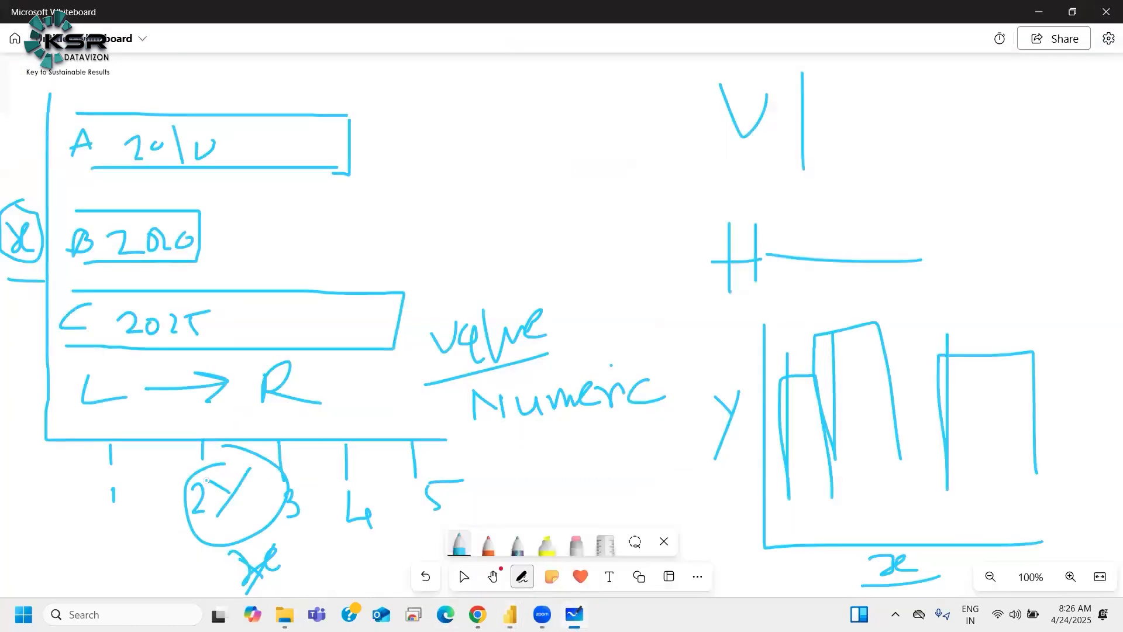
pyautogui.moveTo(16, 361); pyautogui.dragTo(25, 350)
pyautogui.moveTo(134, 523); pyautogui.dragTo(115, 560)
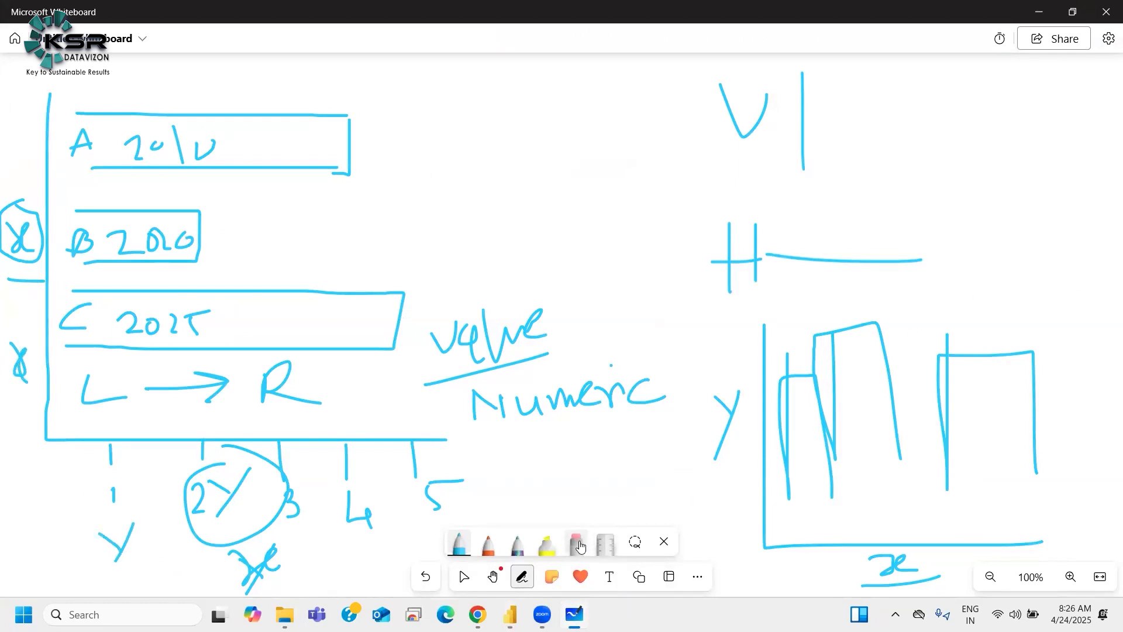
# Step: Draw a new pair of axes with an arrowhead on the vertical axis and write x under the horizontal axis
pyautogui.moveTo(534, 84)
pyautogui.mouseDown()
pyautogui.moveTo(533, 202)
pyautogui.moveTo(728, 202)
pyautogui.mouseUp()
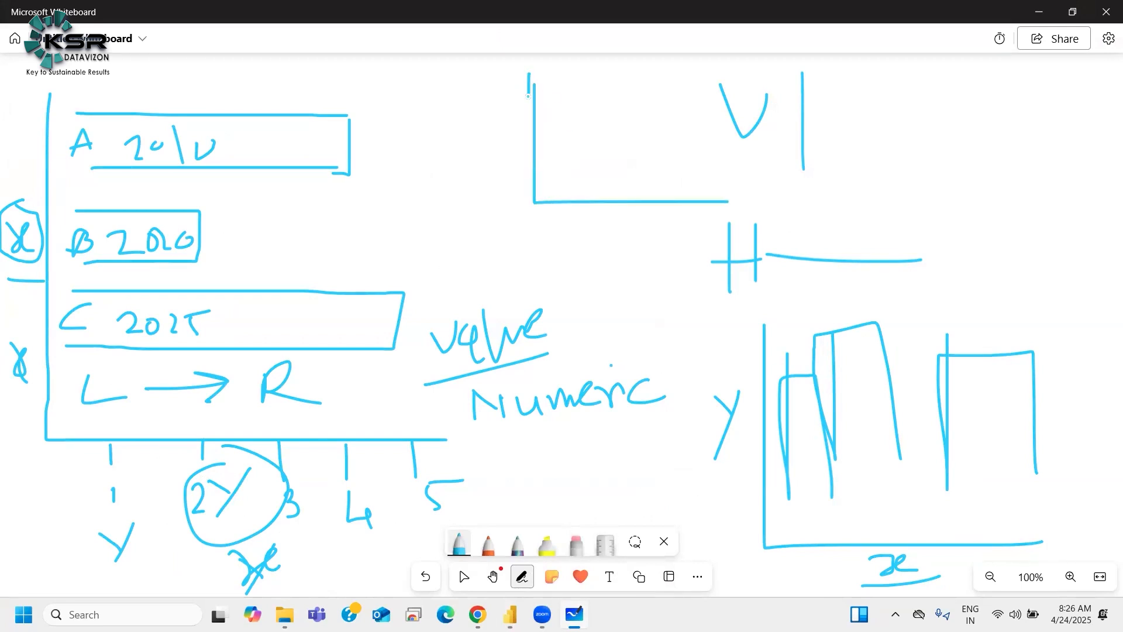
pyautogui.moveTo(531, 66); pyautogui.dragTo(547, 92)
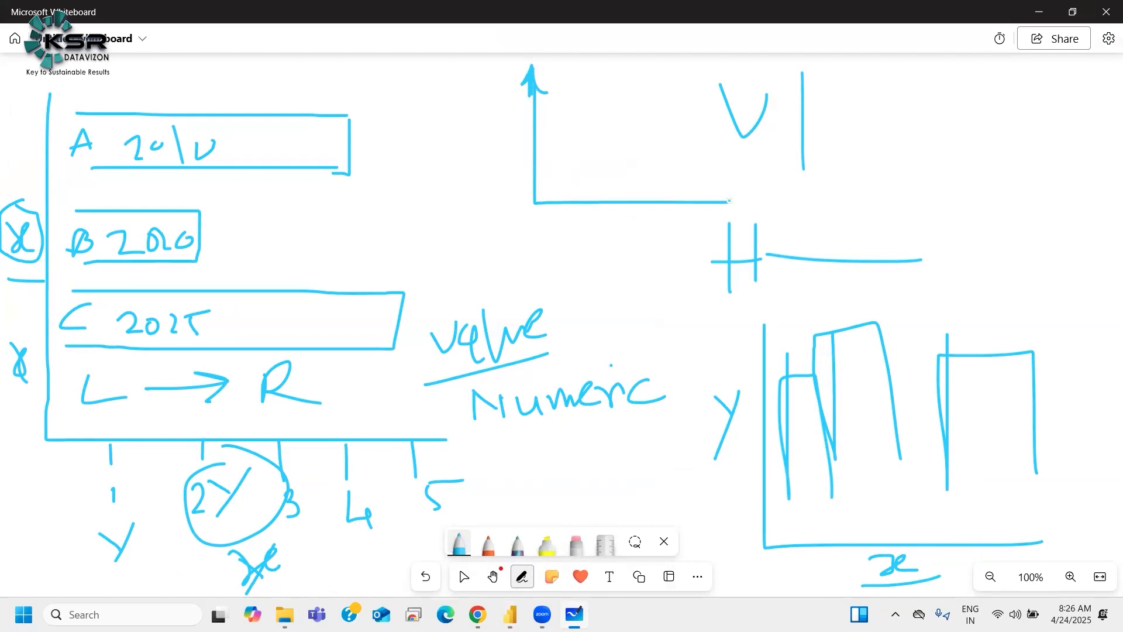
pyautogui.moveTo(597, 221)
pyautogui.mouseDown()
pyautogui.moveTo(599, 241)
pyautogui.moveTo(644, 245)
pyautogui.mouseUp()
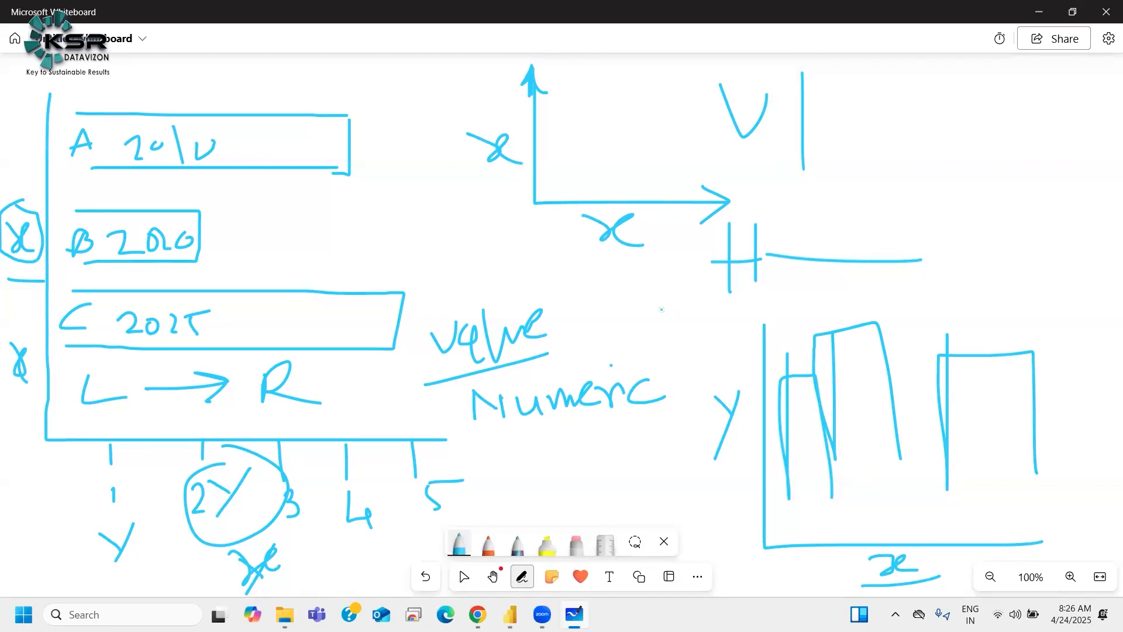
# Step: Write and circle x beside the new vertical axis, circle the horizontal x, and add another x below and Y beside
pyautogui.moveTo(504, 125)
pyautogui.mouseDown()
pyautogui.moveTo(507, 175)
pyautogui.moveTo(535, 155)
pyautogui.mouseUp()
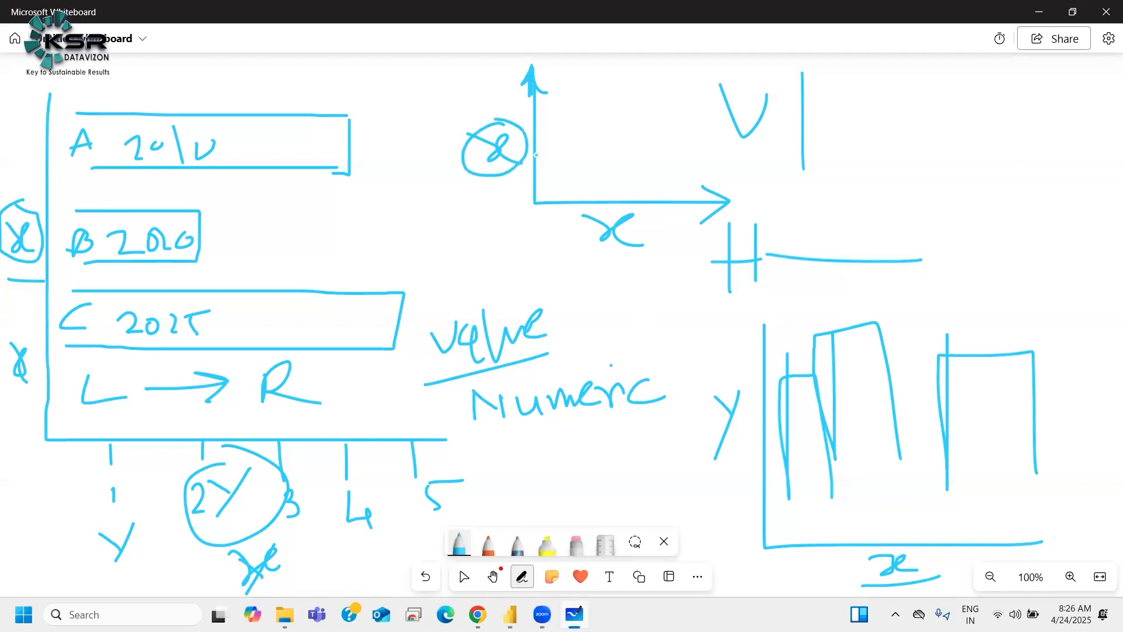
pyautogui.moveTo(580, 213)
pyautogui.mouseDown()
pyautogui.moveTo(591, 259)
pyautogui.moveTo(630, 209)
pyautogui.mouseUp()
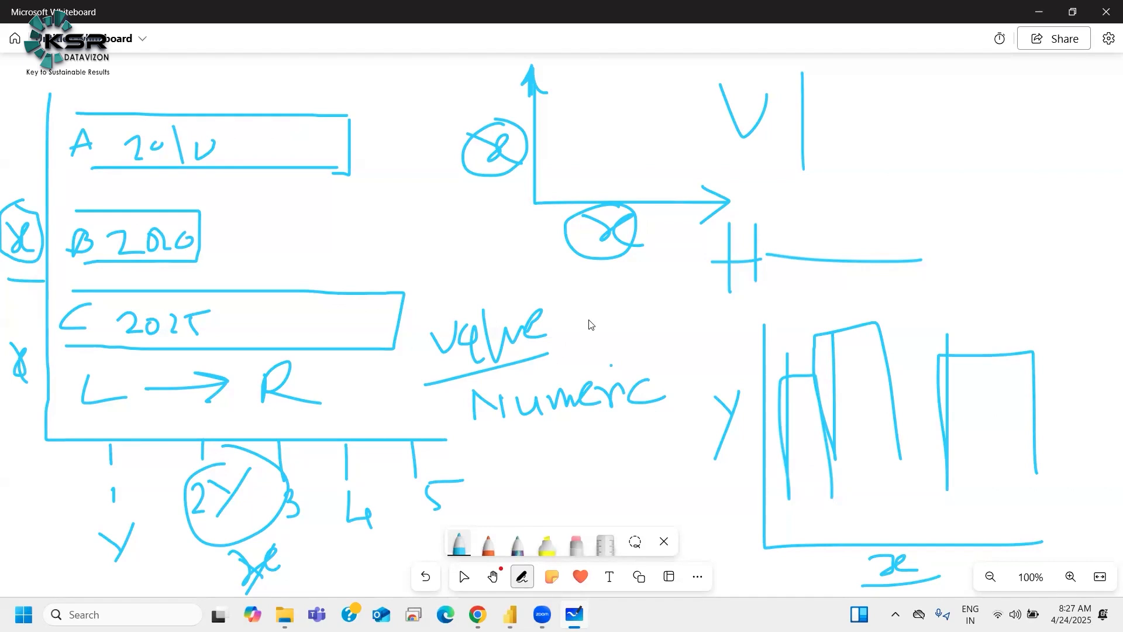
pyautogui.moveTo(565, 221)
pyautogui.mouseDown()
pyautogui.moveTo(653, 252)
pyautogui.moveTo(629, 202)
pyautogui.mouseUp()
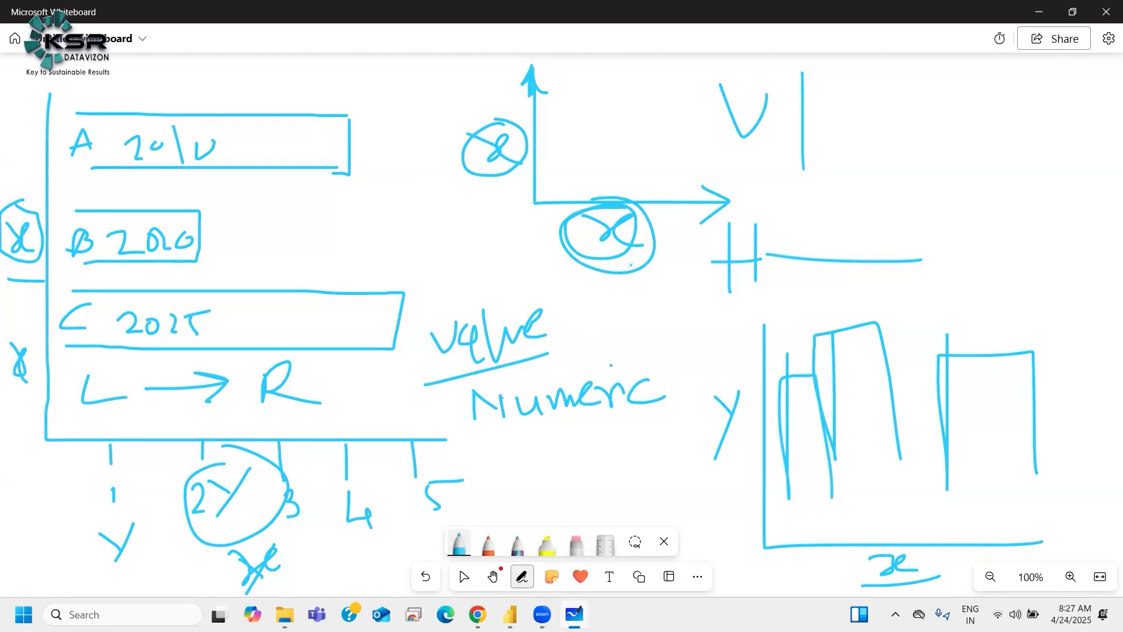
pyautogui.moveTo(621, 274)
pyautogui.mouseDown()
pyautogui.moveTo(639, 299)
pyautogui.moveTo(666, 299)
pyautogui.mouseUp()
pyautogui.moveTo(450, 112); pyautogui.dragTo(428, 168)
pyautogui.moveTo(419, 124); pyautogui.dragTo(438, 139)
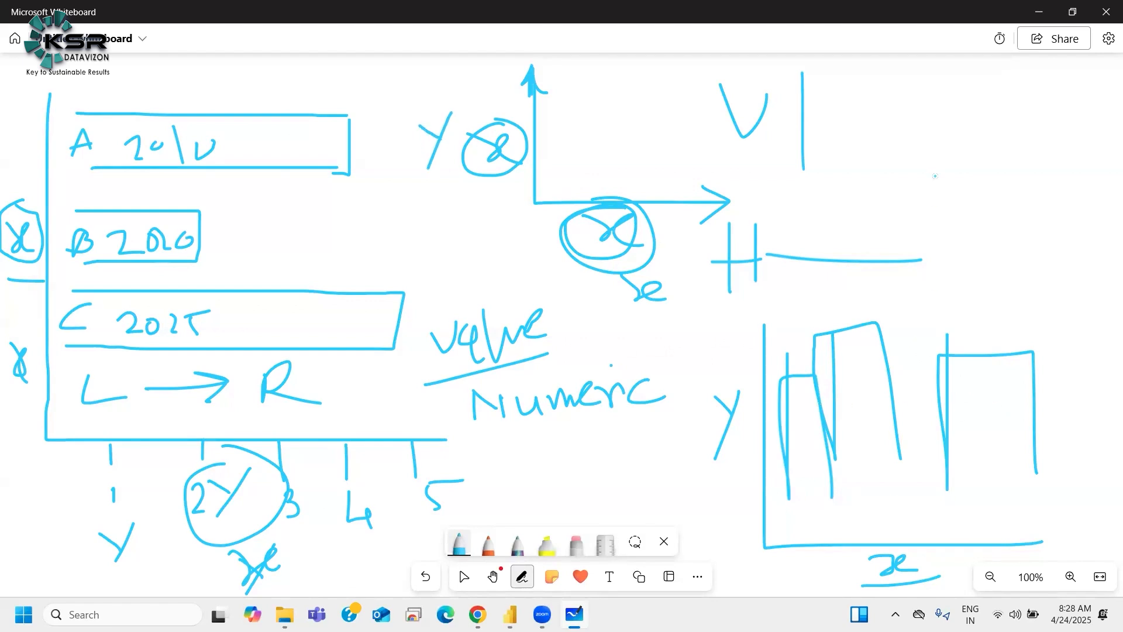
# Step: Draw a third pair of axes with arrowheads, labelled Y on the vertical axis and x on the horizontal axis
pyautogui.moveTo(911, 68)
pyautogui.mouseDown()
pyautogui.moveTo(911, 194)
pyautogui.moveTo(1121, 194)
pyautogui.mouseUp()
pyautogui.moveTo(986, 216); pyautogui.dragTo(1041, 240)
pyautogui.moveTo(884, 99); pyautogui.dragTo(863, 146)
pyautogui.moveTo(848, 107); pyautogui.dragTo(872, 124)
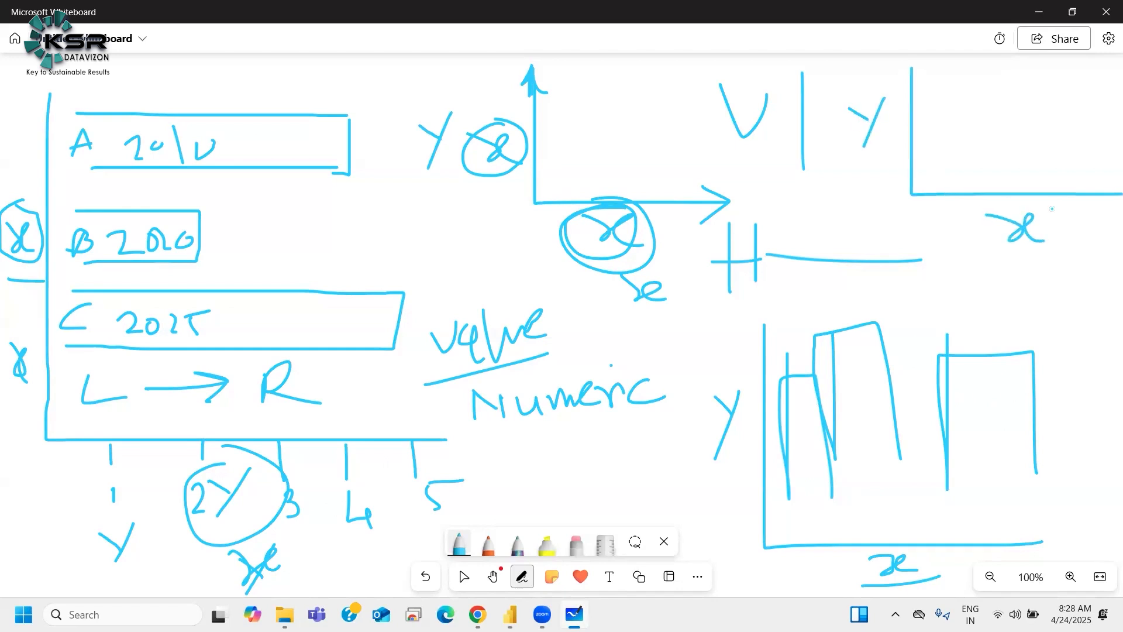
pyautogui.moveTo(898, 87); pyautogui.dragTo(932, 91)
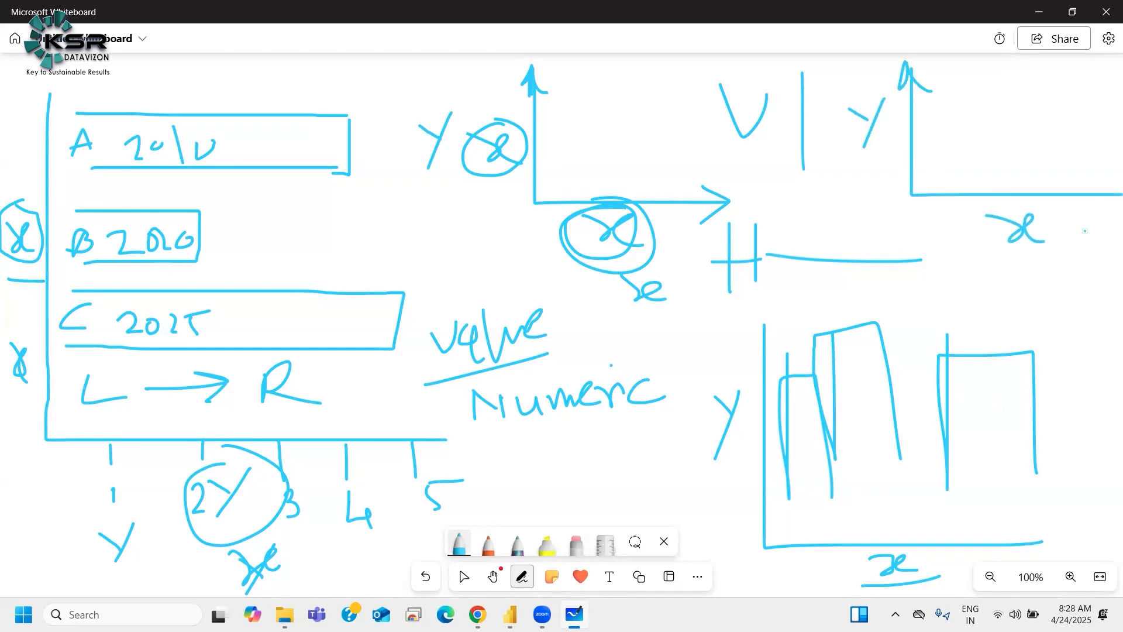
pyautogui.moveTo(1101, 186)
pyautogui.mouseDown()
pyautogui.moveTo(1121, 195)
pyautogui.moveTo(1095, 205)
pyautogui.mouseUp()
# Step: Glance at the Power BI chart, then sketch horizontal bars on the third axes with a tick mark and label
pyautogui.moveTo(510, 614)
pyautogui.click(451, 544)
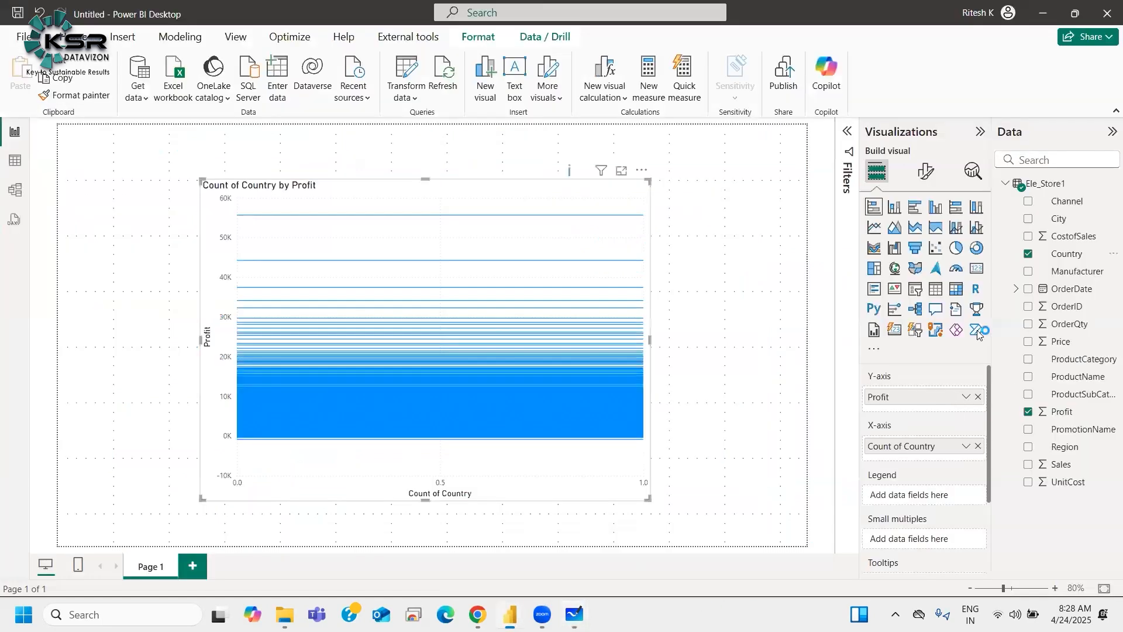
pyautogui.click(1043, 13)
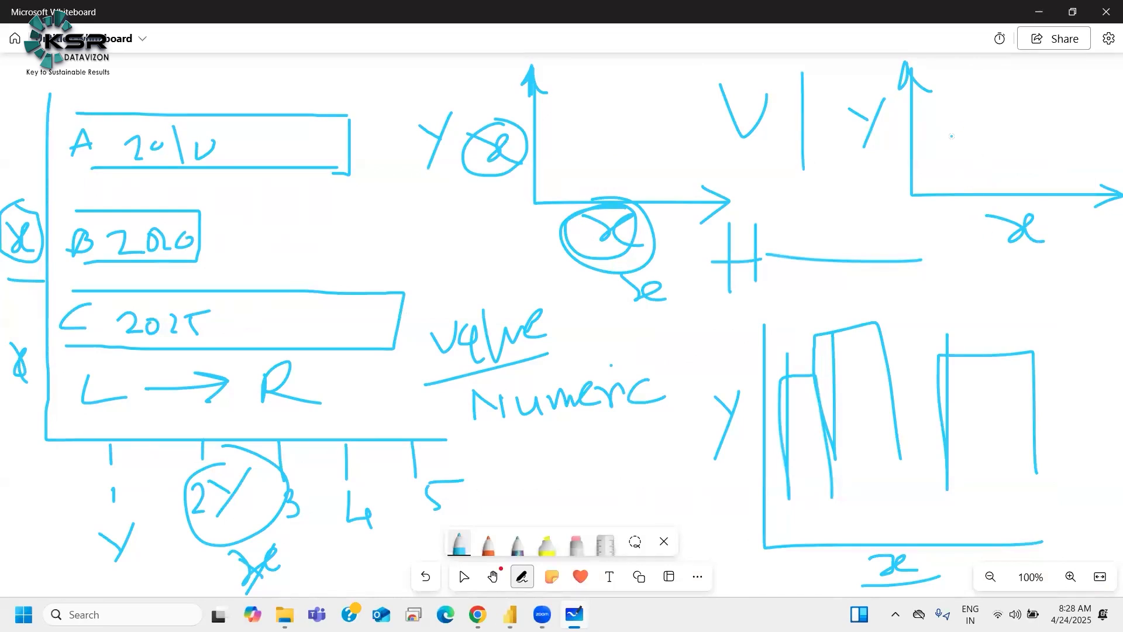
pyautogui.moveTo(1040, 124)
pyautogui.mouseDown()
pyautogui.moveTo(1048, 179)
pyautogui.moveTo(927, 175)
pyautogui.mouseUp()
pyautogui.moveTo(948, 92)
pyautogui.mouseDown()
pyautogui.moveTo(997, 90)
pyautogui.moveTo(940, 120)
pyautogui.mouseUp()
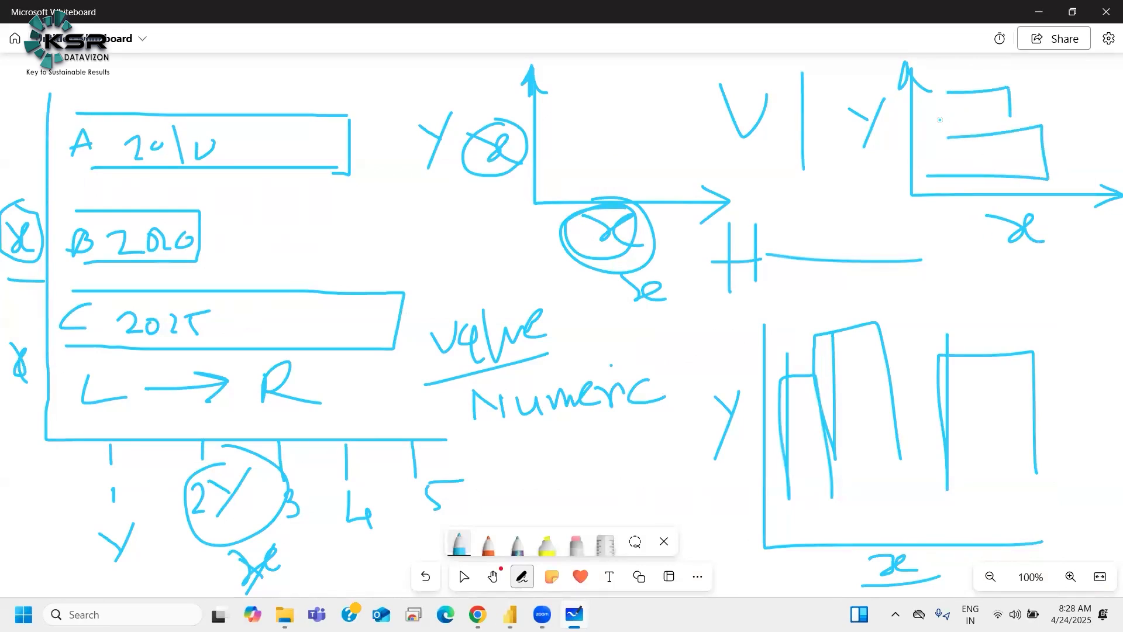
pyautogui.moveTo(959, 223)
pyautogui.mouseDown()
pyautogui.moveTo(959, 201)
pyautogui.moveTo(978, 225)
pyautogui.mouseUp()
pyautogui.moveTo(873, 164); pyautogui.dragTo(899, 191)
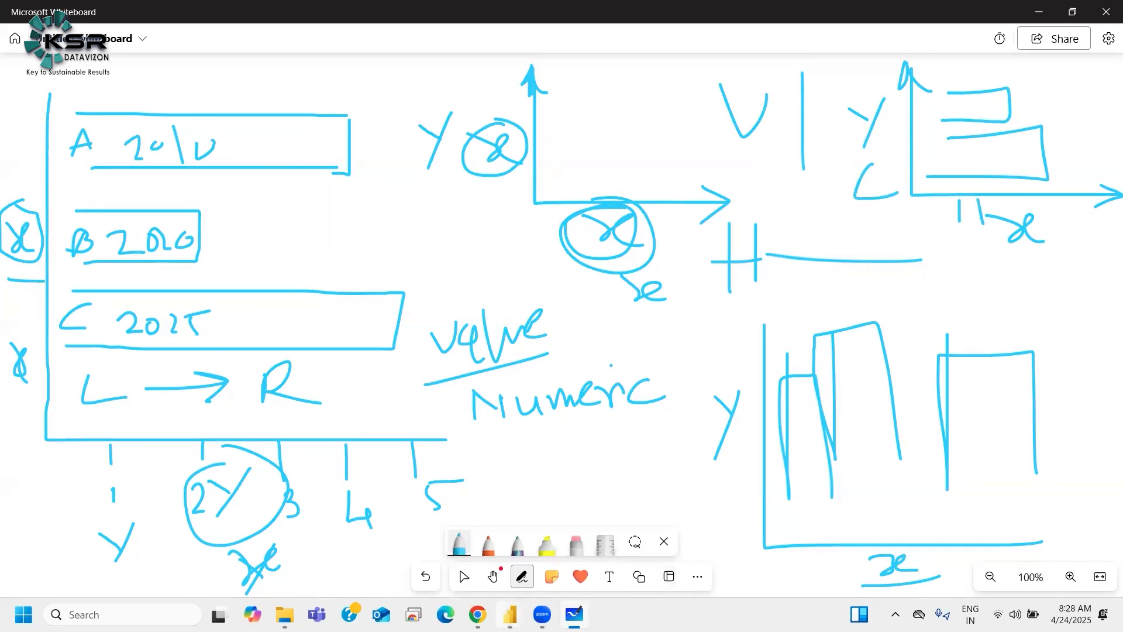
# Step: In Power BI, clear both axes of the bar chart and rebuild it with Channel on the Y-axis and Profit on the X-axis
pyautogui.moveTo(509, 615)
pyautogui.click(445, 557)
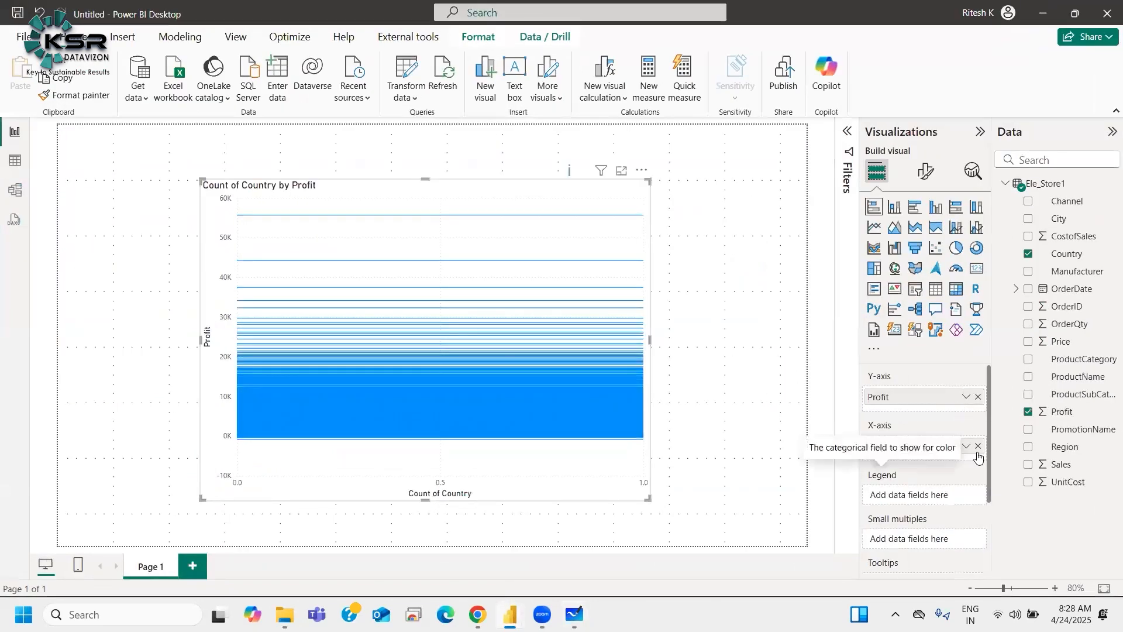
pyautogui.click(978, 446)
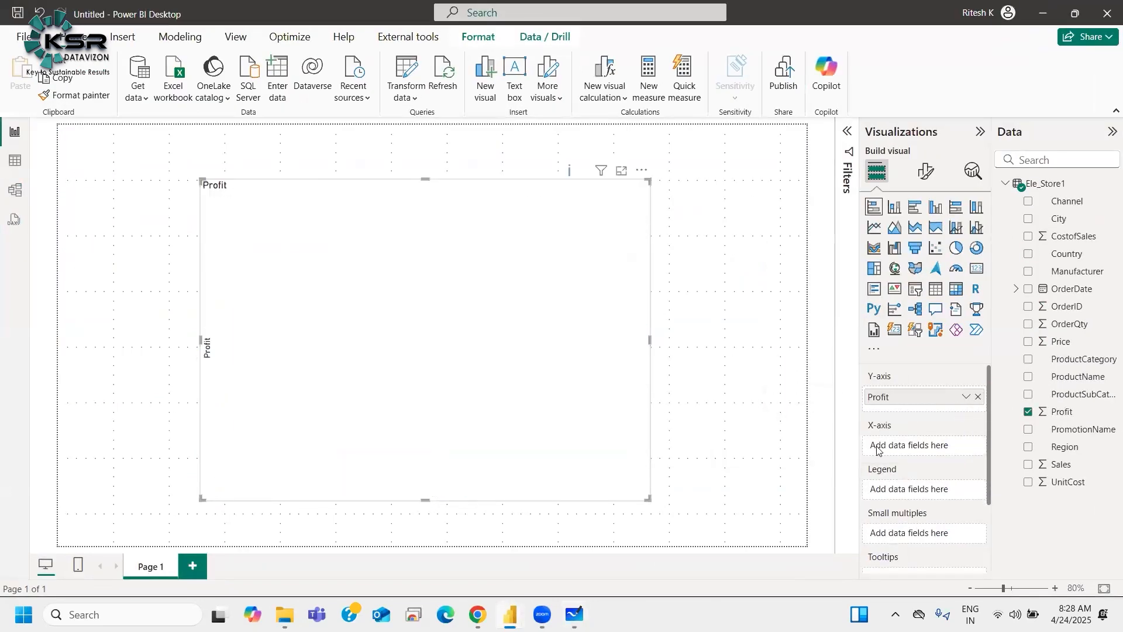
pyautogui.click(978, 397)
pyautogui.moveTo(1025, 413); pyautogui.dragTo(912, 443)
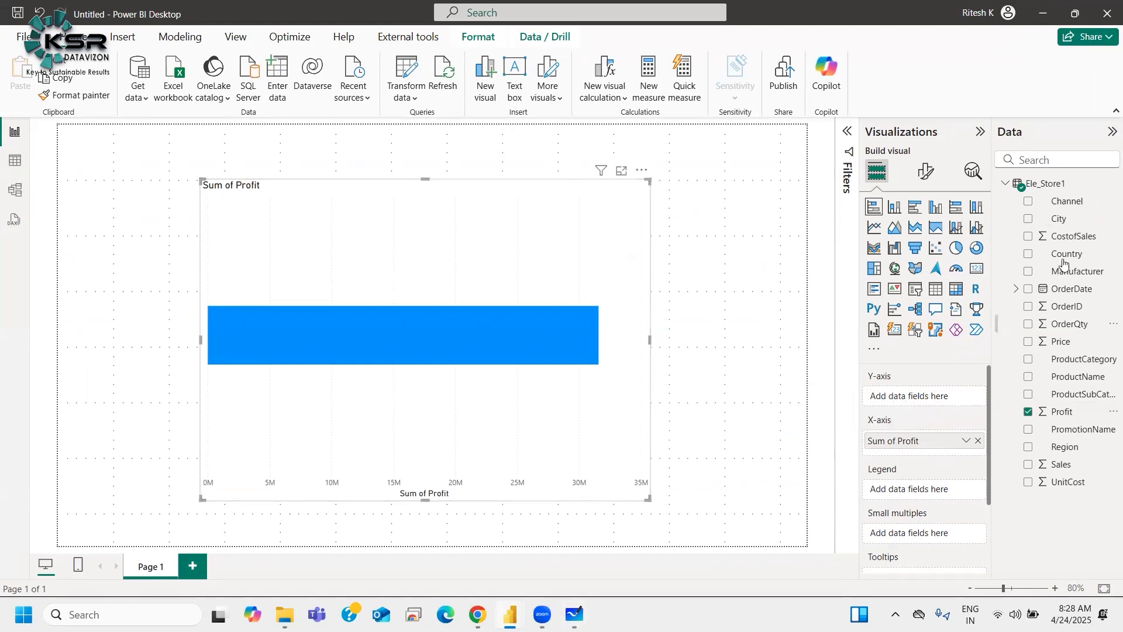
pyautogui.moveTo(1074, 203); pyautogui.dragTo(936, 397)
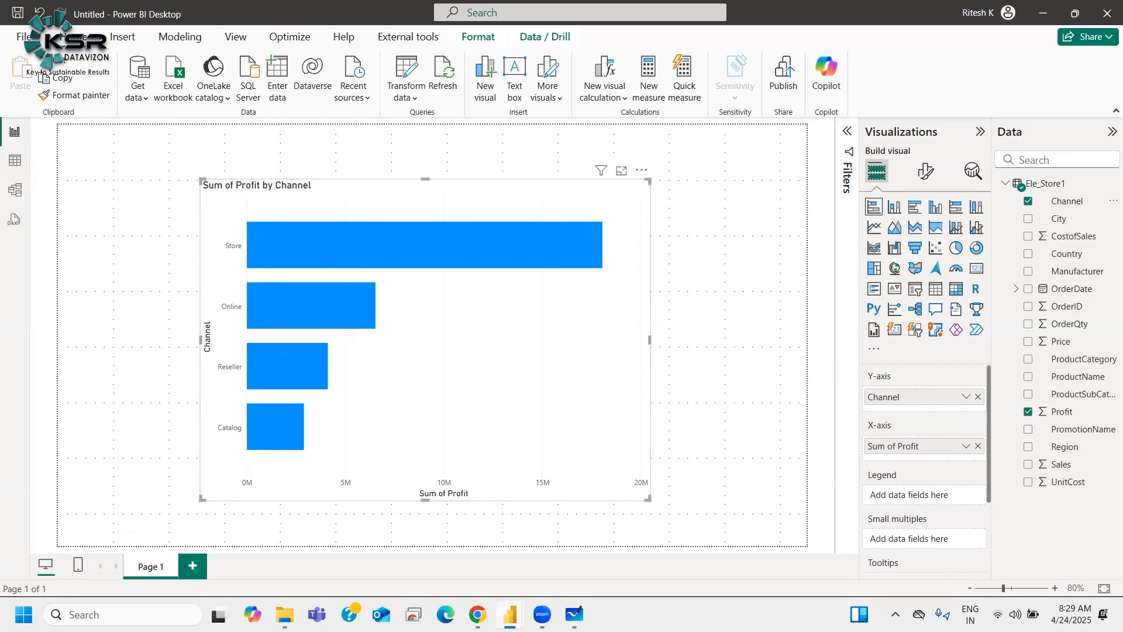
# Step: Open the Snipping Tool and capture the region around the Sum of Profit by Channel bar chart
pyautogui.click(123, 614)
pyautogui.write('sni')
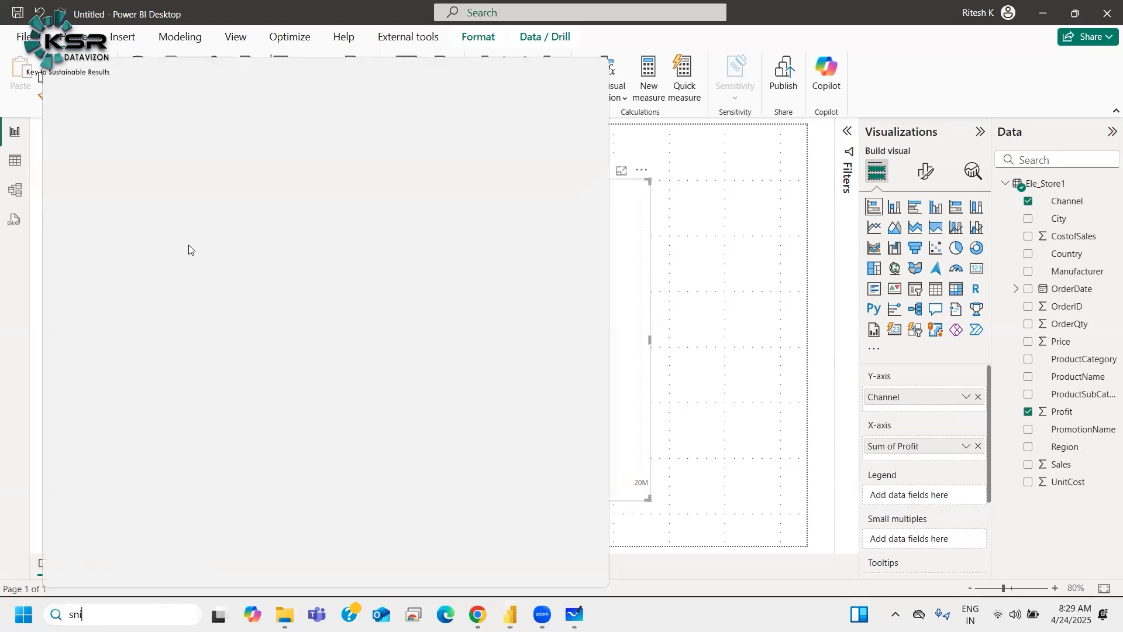
pyautogui.press('Return')
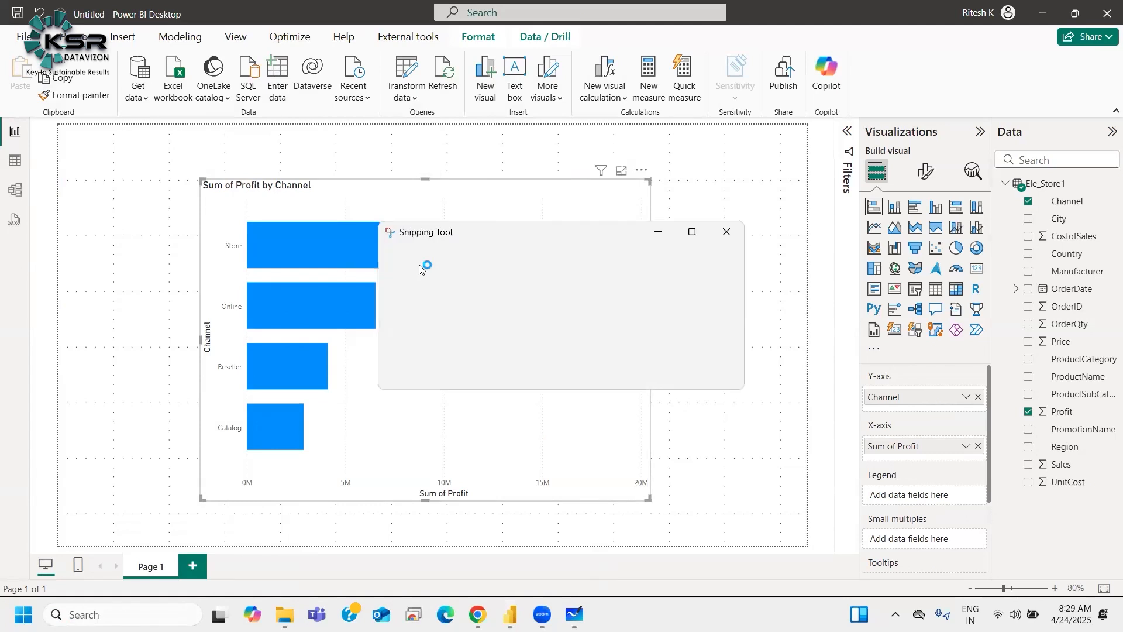
pyautogui.press('super+shift+s')
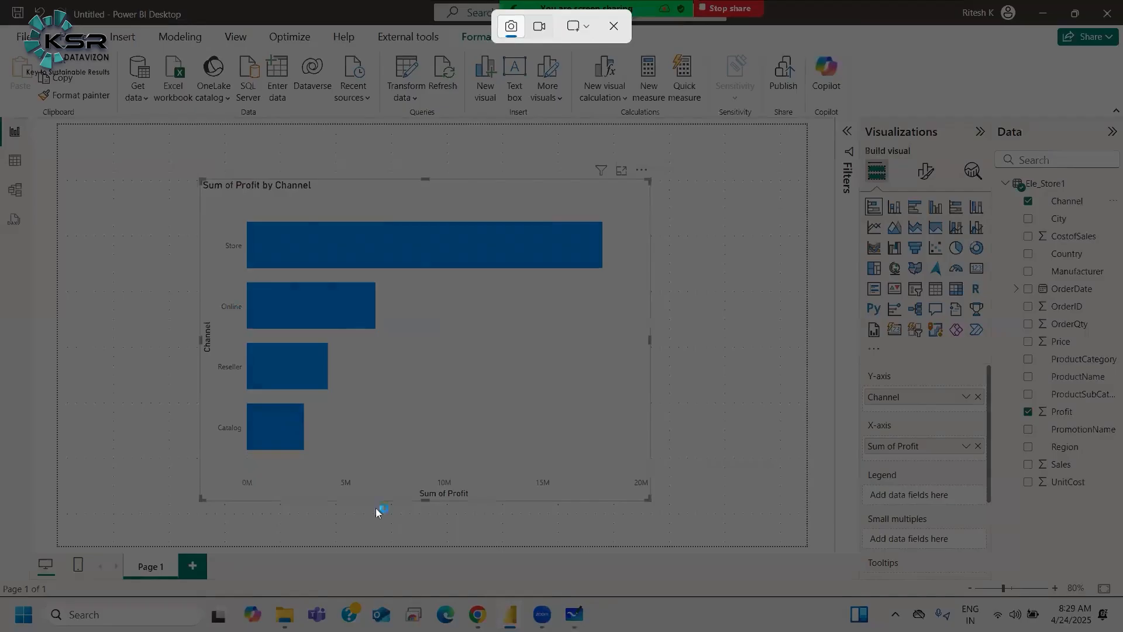
pyautogui.moveTo(184, 171); pyautogui.dragTo(664, 515)
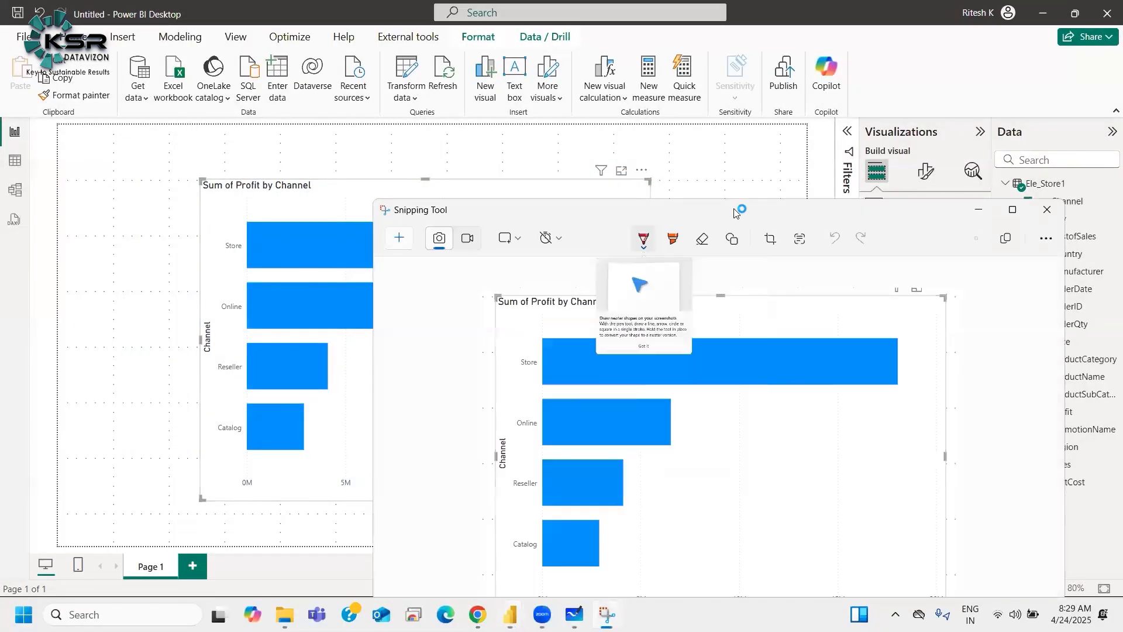
# Step: Maximize the Snipping Tool window and draw a red line beneath the captured chart with the pen
pyautogui.moveTo(713, 206); pyautogui.dragTo(538, 77)
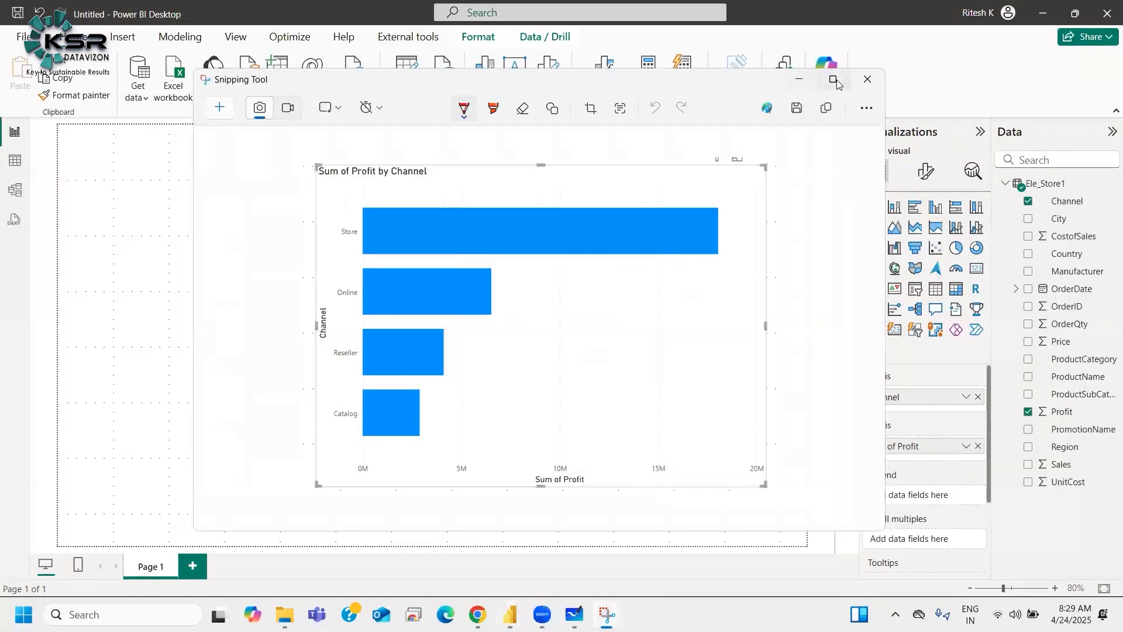
pyautogui.doubleClick(468, 75)
pyautogui.click(468, 53)
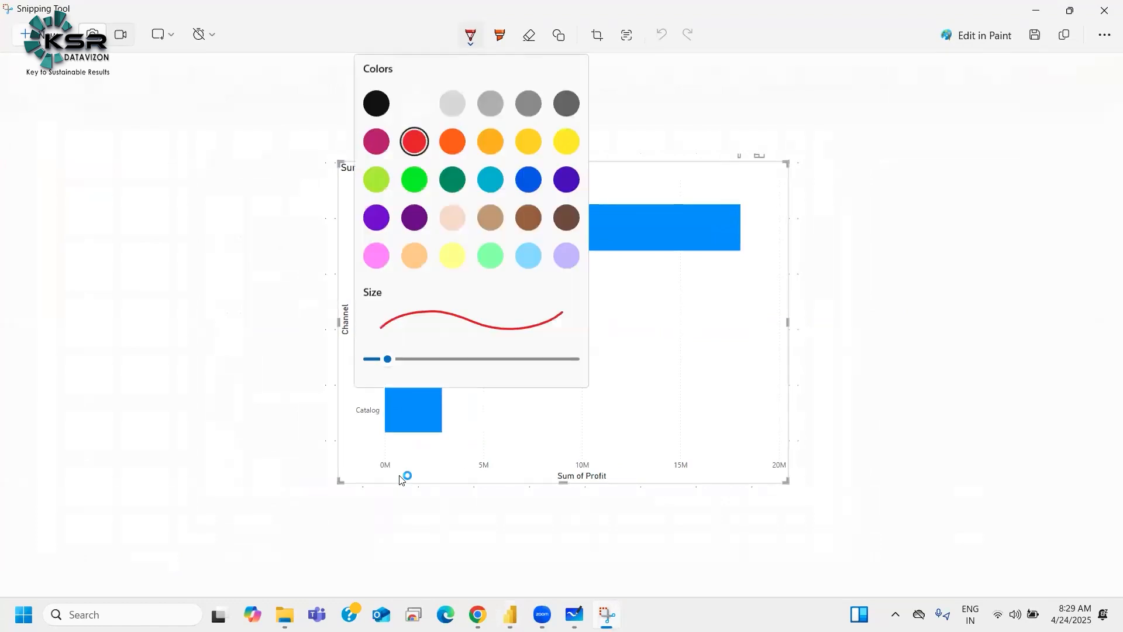
pyautogui.click(404, 512)
pyautogui.moveTo(355, 508); pyautogui.dragTo(785, 507)
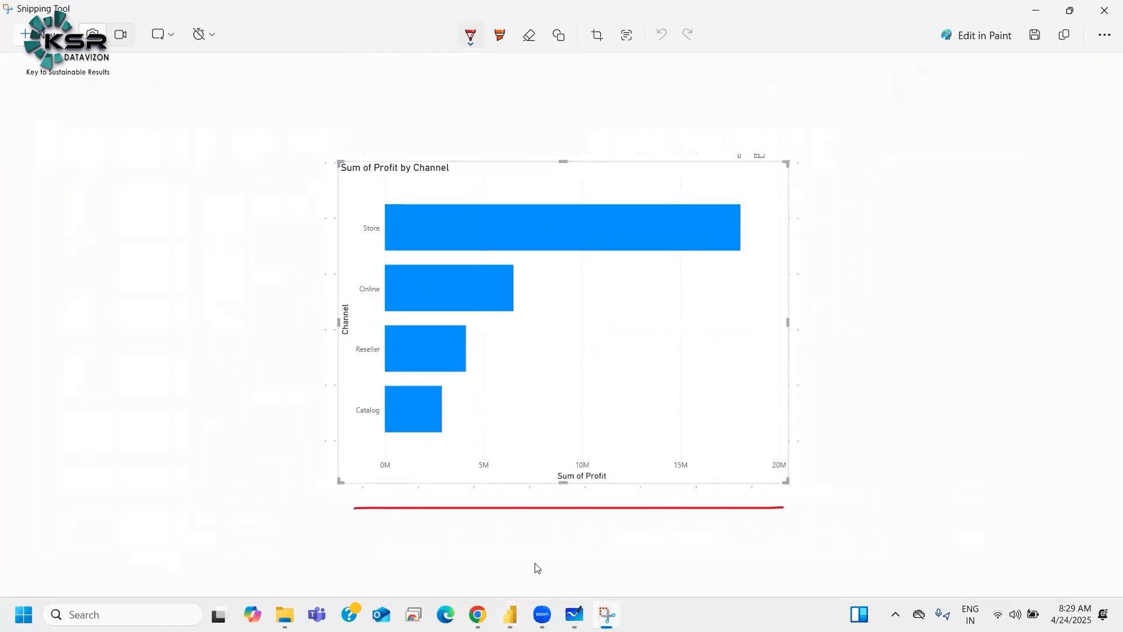
# Step: Annotate the capture with x and H under the horizontal line, plus a vertical line at left marked Y and V
pyautogui.moveTo(533, 533)
pyautogui.mouseDown()
pyautogui.moveTo(557, 532)
pyautogui.moveTo(561, 544)
pyautogui.mouseUp()
pyautogui.moveTo(295, 176); pyautogui.dragTo(312, 468)
pyautogui.moveTo(275, 233)
pyautogui.mouseDown()
pyautogui.moveTo(265, 276)
pyautogui.moveTo(268, 260)
pyautogui.mouseUp()
pyautogui.moveTo(635, 540); pyautogui.dragTo(636, 569)
pyautogui.click(642, 558)
pyautogui.moveTo(652, 549); pyautogui.dragTo(651, 568)
pyautogui.moveTo(217, 333); pyautogui.dragTo(250, 330)
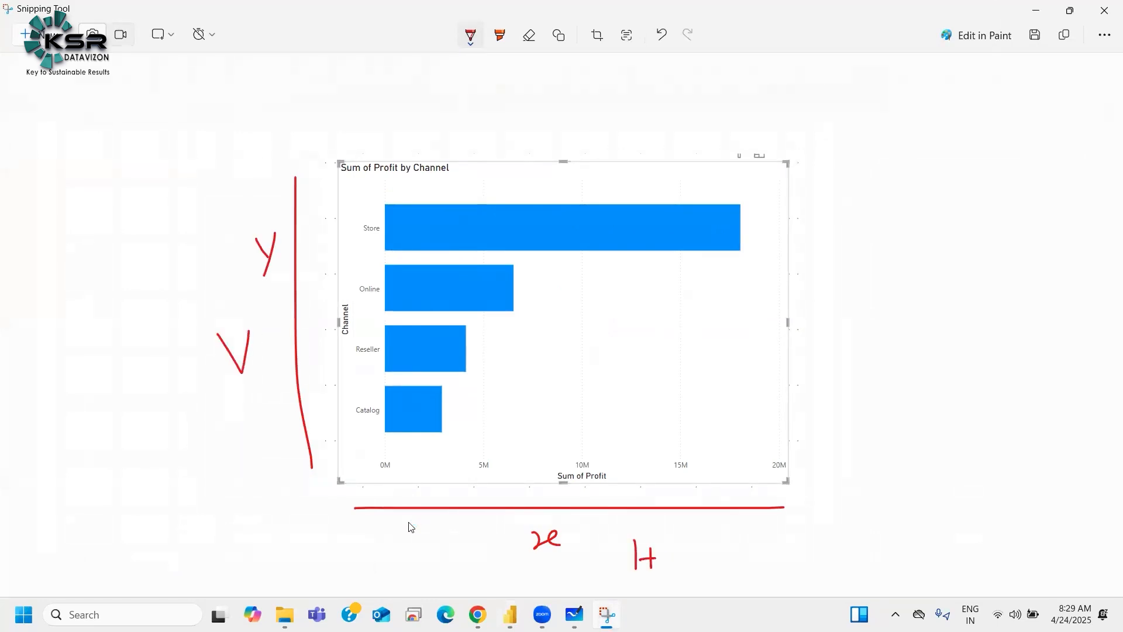
# Step: Underline the horizontal axis value labels 0M, 5M, 10M, 15M and 20M on the capture
pyautogui.moveTo(364, 492); pyautogui.dragTo(404, 473)
pyautogui.moveTo(471, 475); pyautogui.dragTo(491, 474)
pyautogui.moveTo(572, 468); pyautogui.dragTo(592, 467)
pyautogui.moveTo(673, 474); pyautogui.dragTo(700, 473)
pyautogui.moveTo(775, 477); pyautogui.dragTo(796, 473)
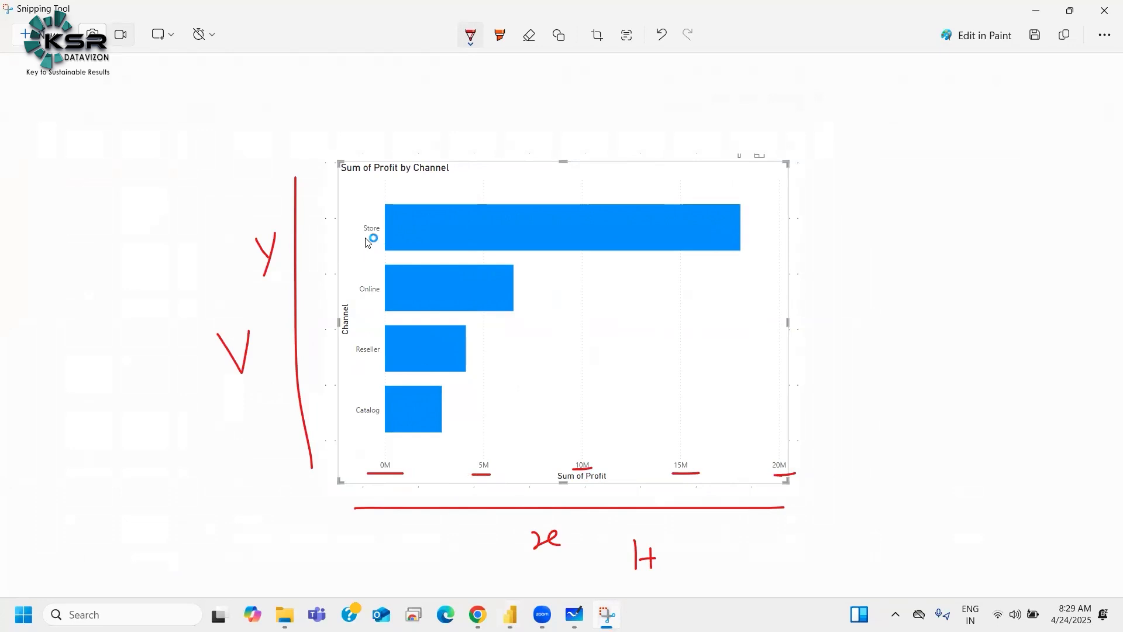
# Step: Underline the Store, Online, Reseller and Catalog labels and circle the Channel and Sum of Profit axis titles
pyautogui.moveTo(362, 238); pyautogui.dragTo(378, 237)
pyautogui.moveTo(358, 298); pyautogui.dragTo(380, 298)
pyautogui.moveTo(347, 362); pyautogui.dragTo(368, 361)
pyautogui.moveTo(348, 420); pyautogui.dragTo(374, 416)
pyautogui.moveTo(344, 291)
pyautogui.mouseDown()
pyautogui.moveTo(342, 346)
pyautogui.moveTo(353, 319)
pyautogui.moveTo(345, 286)
pyautogui.mouseUp()
pyautogui.moveTo(595, 474)
pyautogui.mouseDown()
pyautogui.moveTo(556, 477)
pyautogui.moveTo(613, 480)
pyautogui.mouseUp()
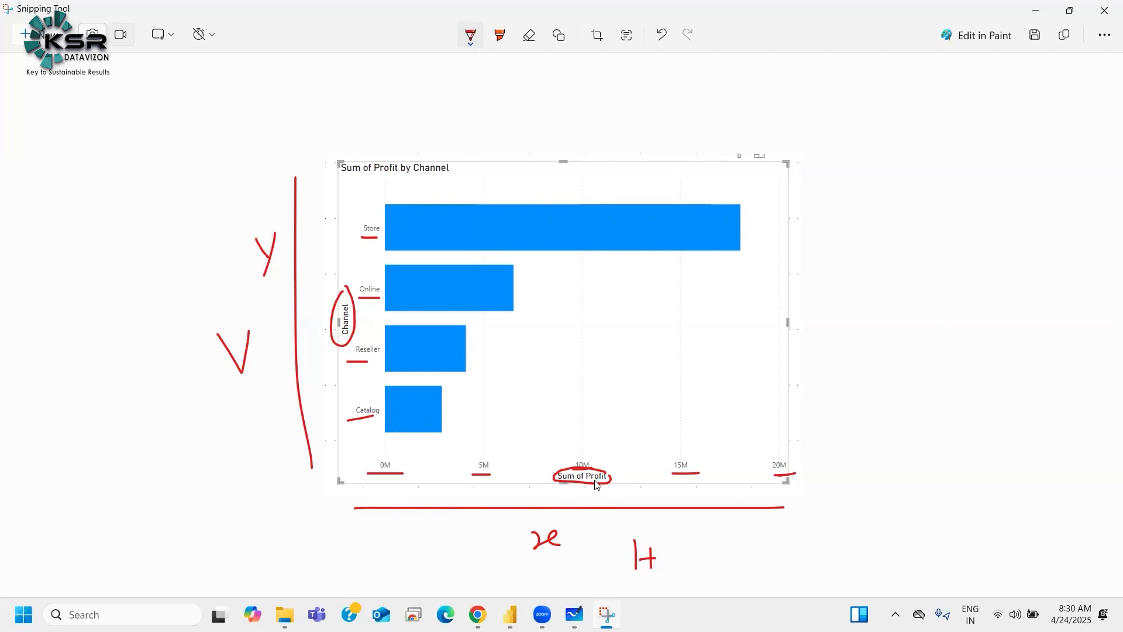
# Step: Return to Power BI, move the bar chart to the canvas's upper-left area and shrink it
pyautogui.click(508, 614)
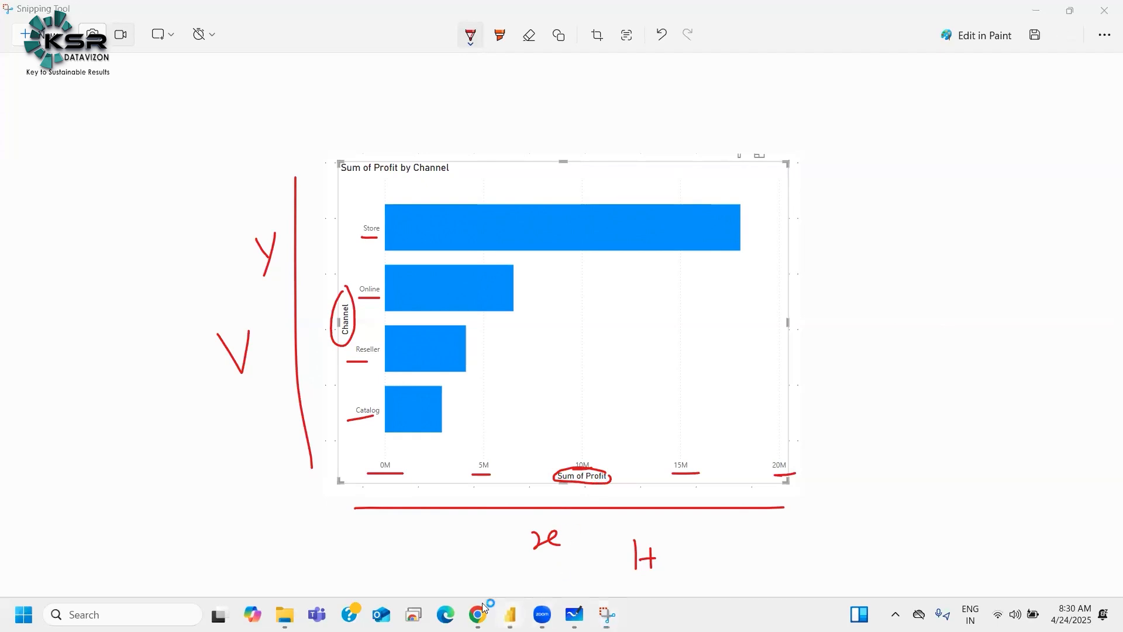
pyautogui.click(436, 542)
pyautogui.moveTo(497, 406); pyautogui.dragTo(377, 399)
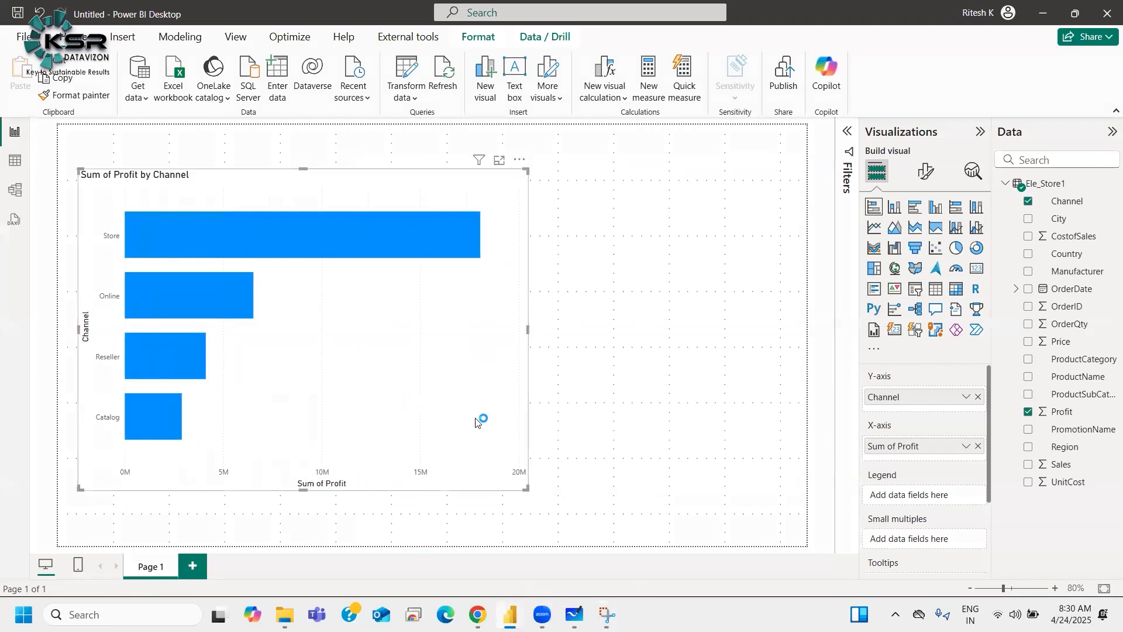
pyautogui.moveTo(526, 487); pyautogui.dragTo(369, 323)
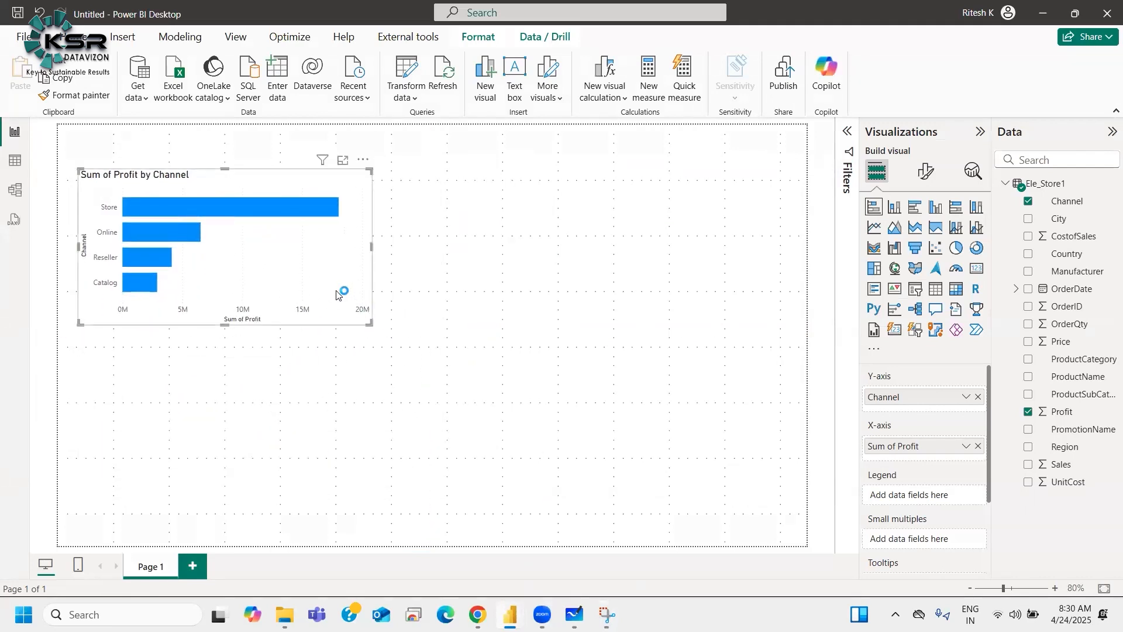
pyautogui.click(643, 327)
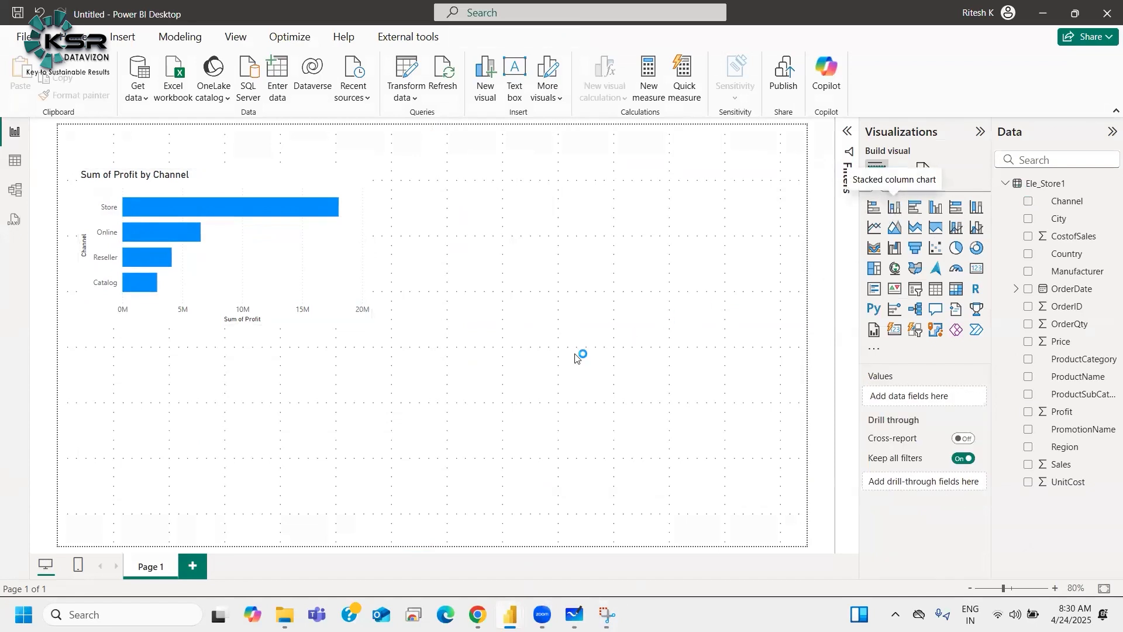
# Step: Add an empty stacked column chart visual to the canvas's lower-right area, beside the existing bar chart
pyautogui.moveTo(233, 403); pyautogui.dragTo(590, 411)
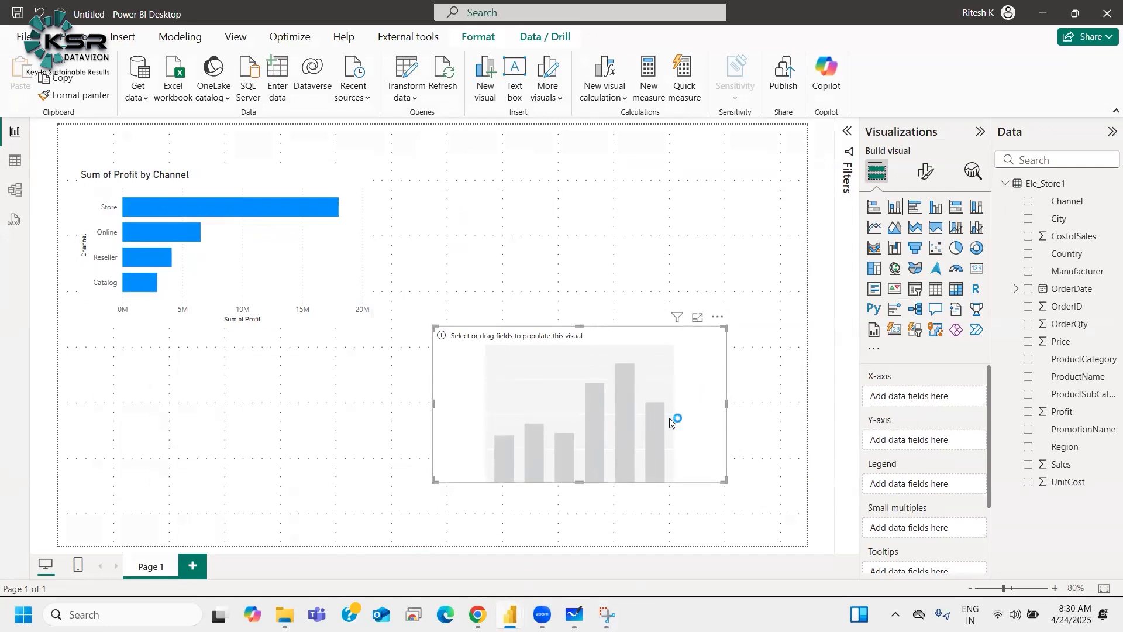
pyautogui.click(303, 274)
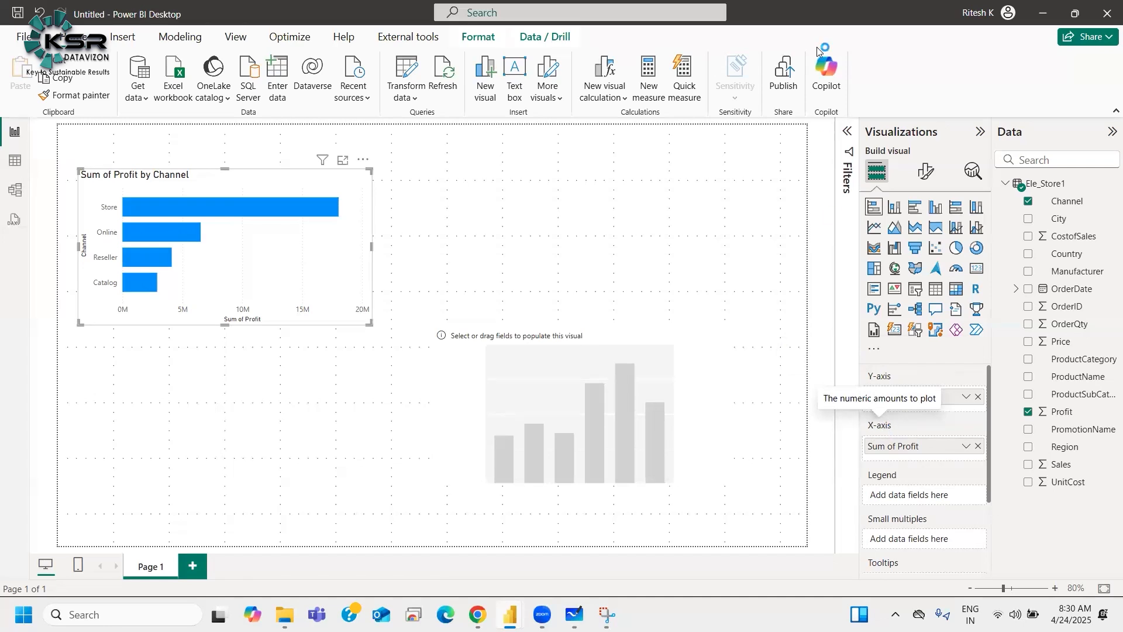
pyautogui.click(540, 456)
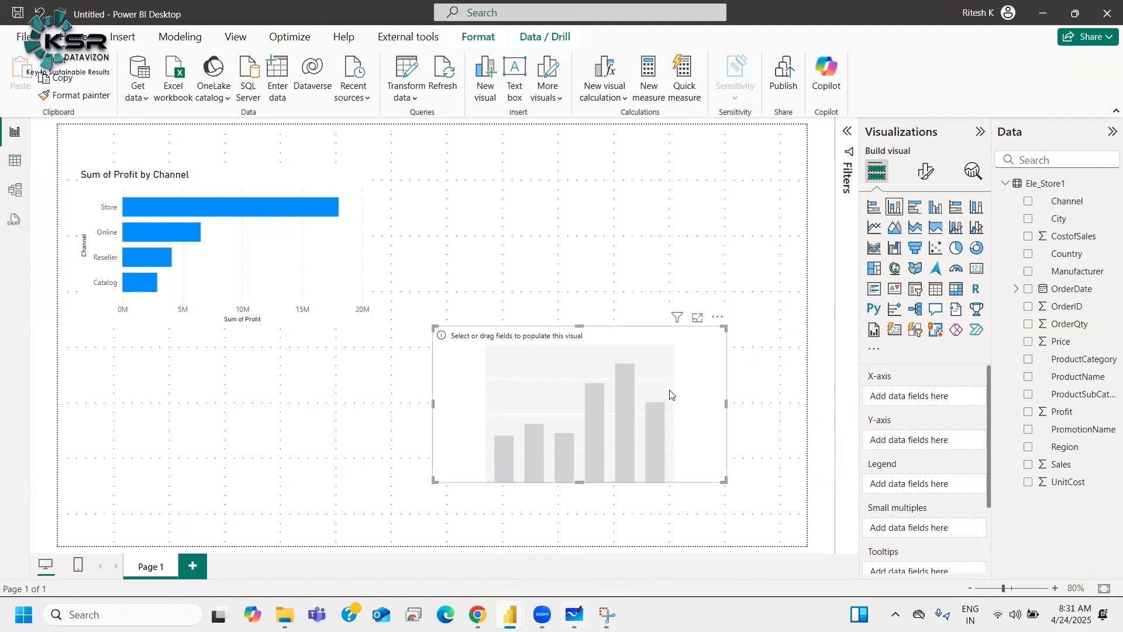
# Step: Switch to the whiteboard and erase the bars of the column chart sketch at lower right
pyautogui.click(574, 614)
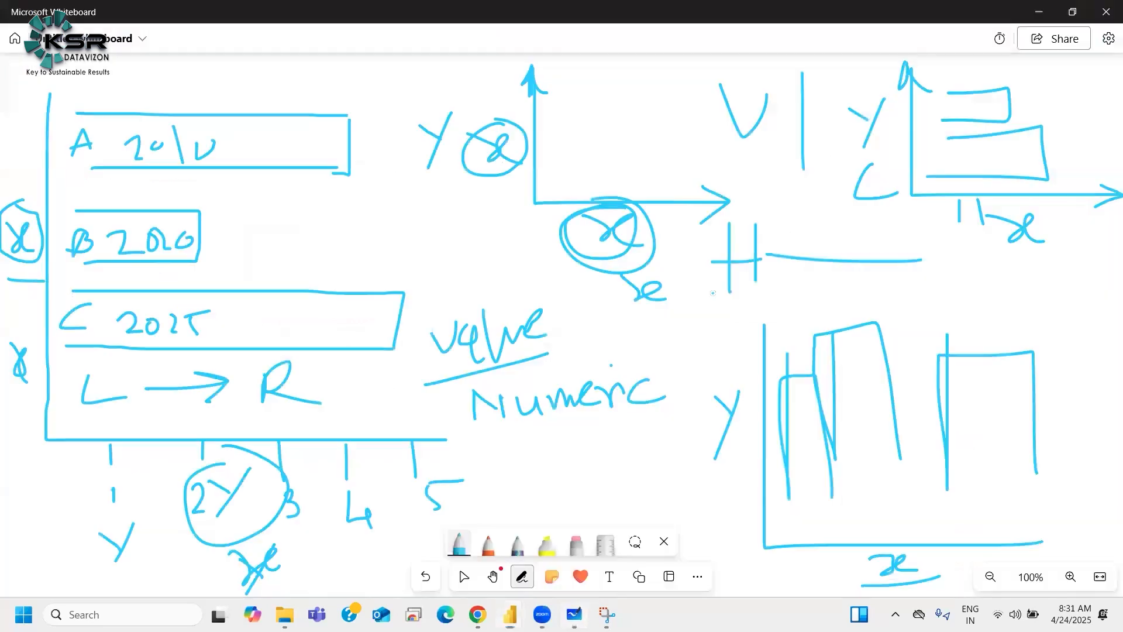
pyautogui.moveTo(865, 580); pyautogui.dragTo(872, 556)
pyautogui.click(576, 544)
pyautogui.moveTo(787, 450)
pyautogui.mouseDown()
pyautogui.moveTo(803, 358)
pyautogui.moveTo(870, 334)
pyautogui.moveTo(1082, 369)
pyautogui.moveTo(849, 379)
pyautogui.moveTo(793, 409)
pyautogui.moveTo(788, 492)
pyautogui.moveTo(827, 462)
pyautogui.moveTo(829, 504)
pyautogui.moveTo(887, 423)
pyautogui.moveTo(943, 476)
pyautogui.moveTo(939, 351)
pyautogui.moveTo(1003, 354)
pyautogui.moveTo(1020, 451)
pyautogui.moveTo(1033, 447)
pyautogui.moveTo(971, 360)
pyautogui.moveTo(949, 354)
pyautogui.mouseUp()
# Step: Redraw four vertical bars of different heights with tick marks on the Y axis of the column sketch
pyautogui.click(459, 544)
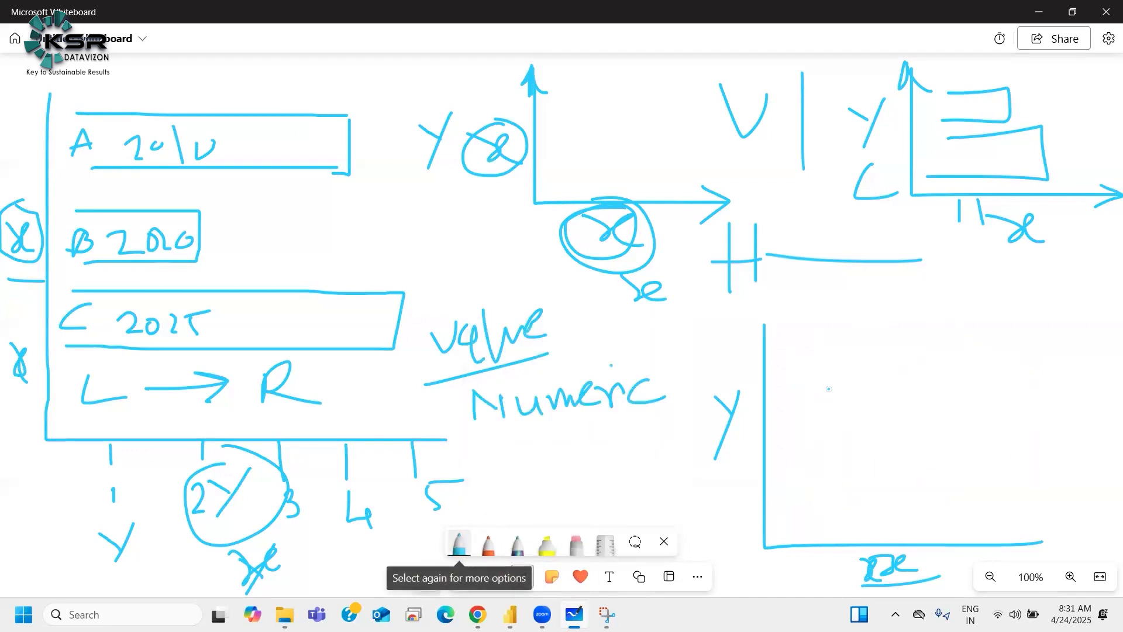
pyautogui.moveTo(789, 516); pyautogui.dragTo(789, 397)
pyautogui.moveTo(836, 524); pyautogui.dragTo(834, 535)
pyautogui.moveTo(855, 350)
pyautogui.mouseDown()
pyautogui.moveTo(855, 455)
pyautogui.moveTo(885, 370)
pyautogui.moveTo(909, 540)
pyautogui.mouseUp()
pyautogui.moveTo(924, 461); pyautogui.dragTo(925, 533)
pyautogui.moveTo(917, 486); pyautogui.dragTo(963, 519)
pyautogui.moveTo(974, 399)
pyautogui.mouseDown()
pyautogui.moveTo(972, 451)
pyautogui.moveTo(1024, 493)
pyautogui.moveTo(1027, 541)
pyautogui.mouseUp()
pyautogui.moveTo(975, 502); pyautogui.dragTo(975, 539)
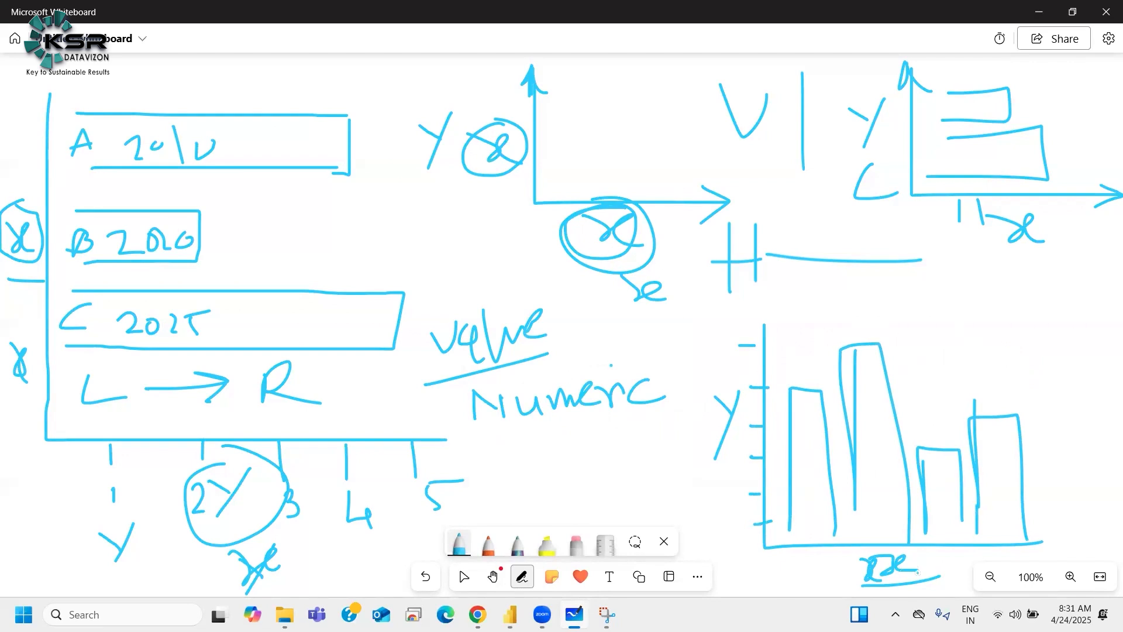
pyautogui.moveTo(811, 525); pyautogui.dragTo(960, 534)
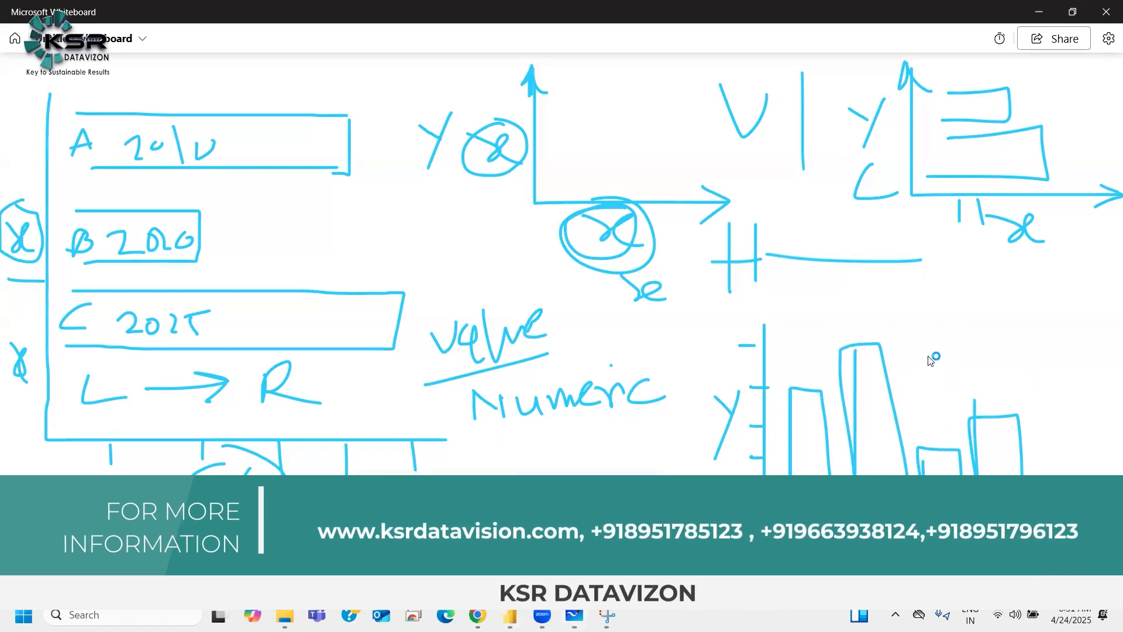
# Step: Return to Power BI and put Channel on the column chart's X-axis and Profit on its Y-axis
pyautogui.hotkey('alt', 'Tab')
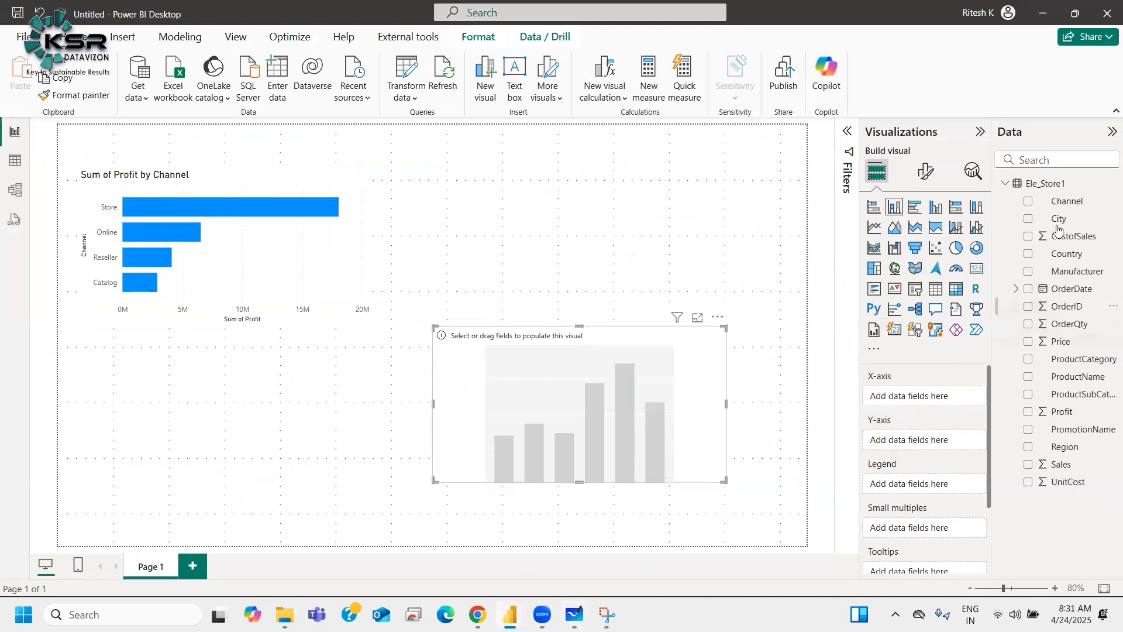
pyautogui.moveTo(1067, 201); pyautogui.dragTo(971, 417)
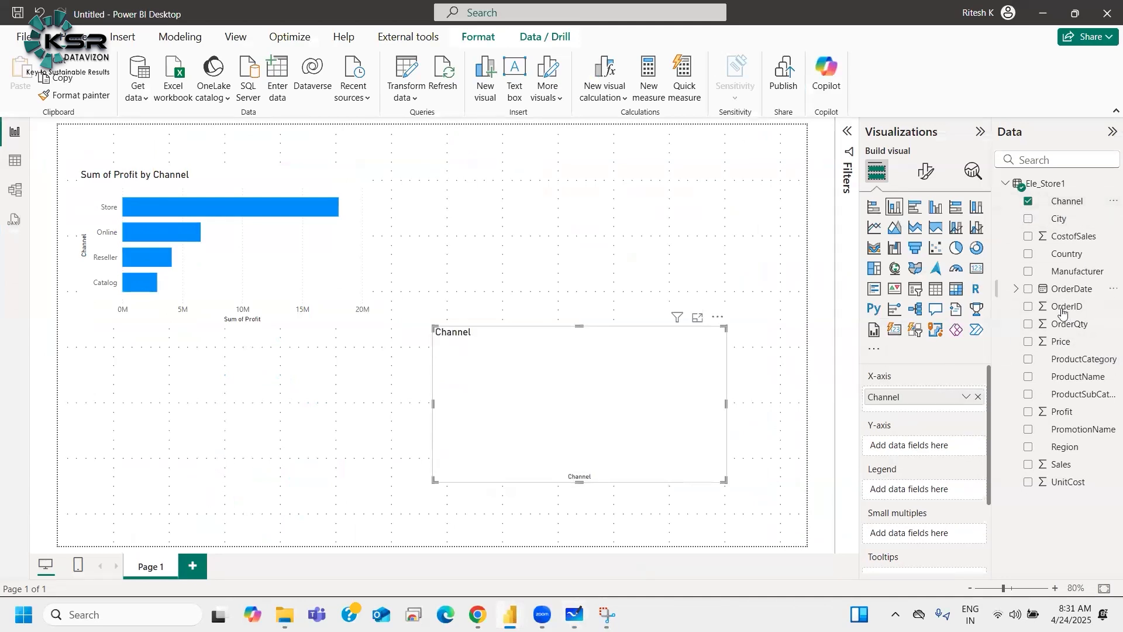
pyautogui.moveTo(1056, 408); pyautogui.dragTo(924, 445)
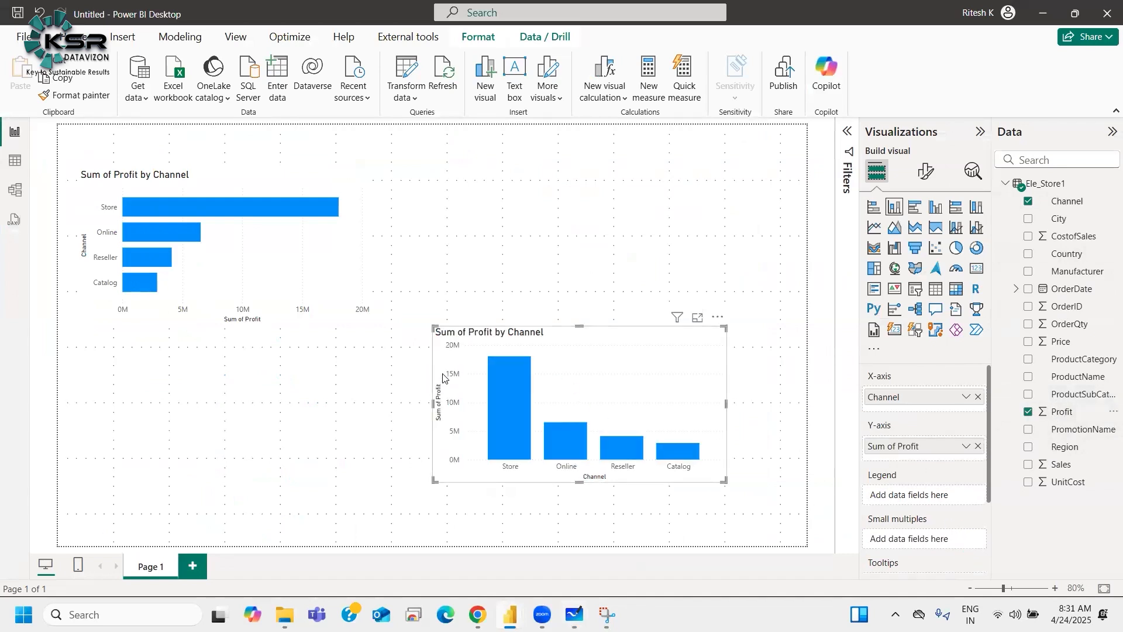
# Step: Widen the column chart, move it up slightly and adjust its height on the canvas
pyautogui.moveTo(723, 479); pyautogui.dragTo(786, 479)
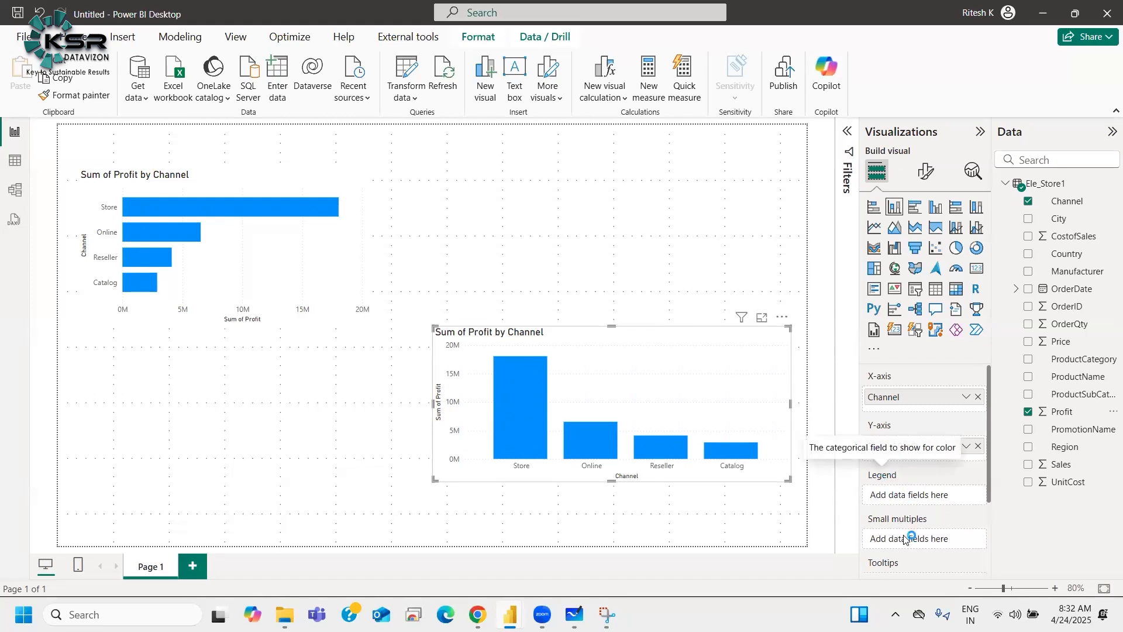
pyautogui.scroll(-2, 919, 526)
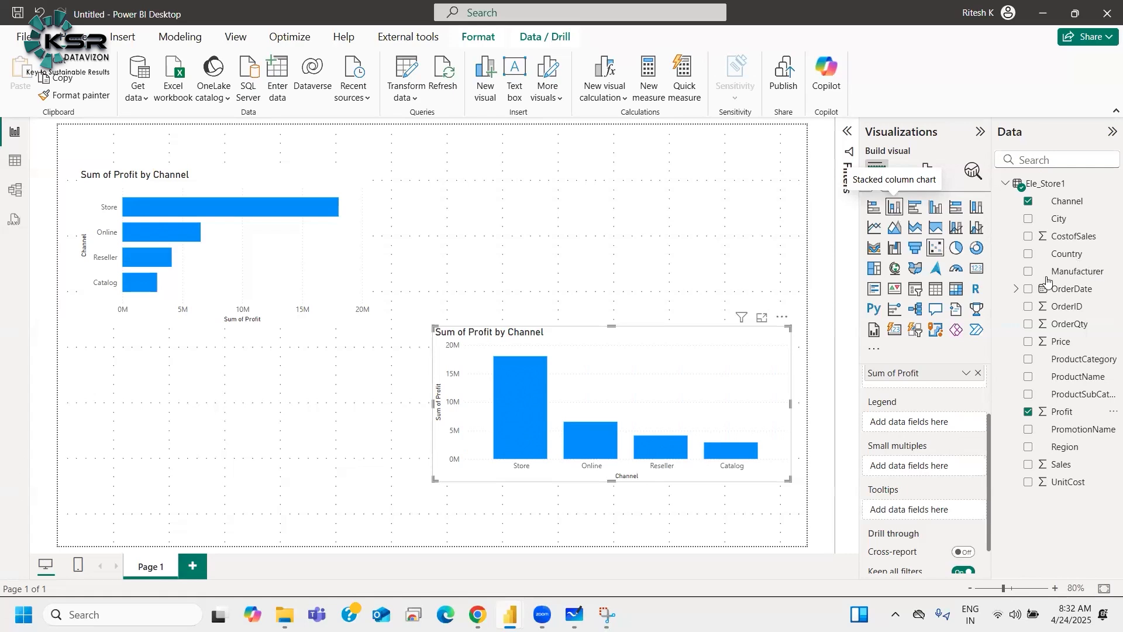
pyautogui.moveTo(612, 481); pyautogui.dragTo(640, 504)
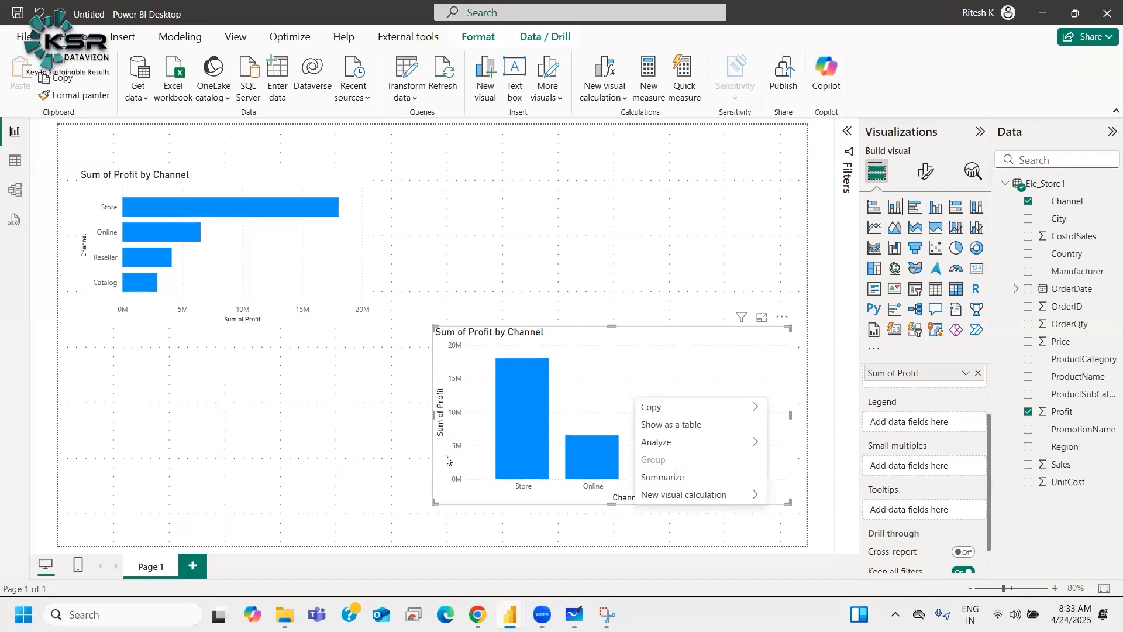
pyautogui.click(609, 494)
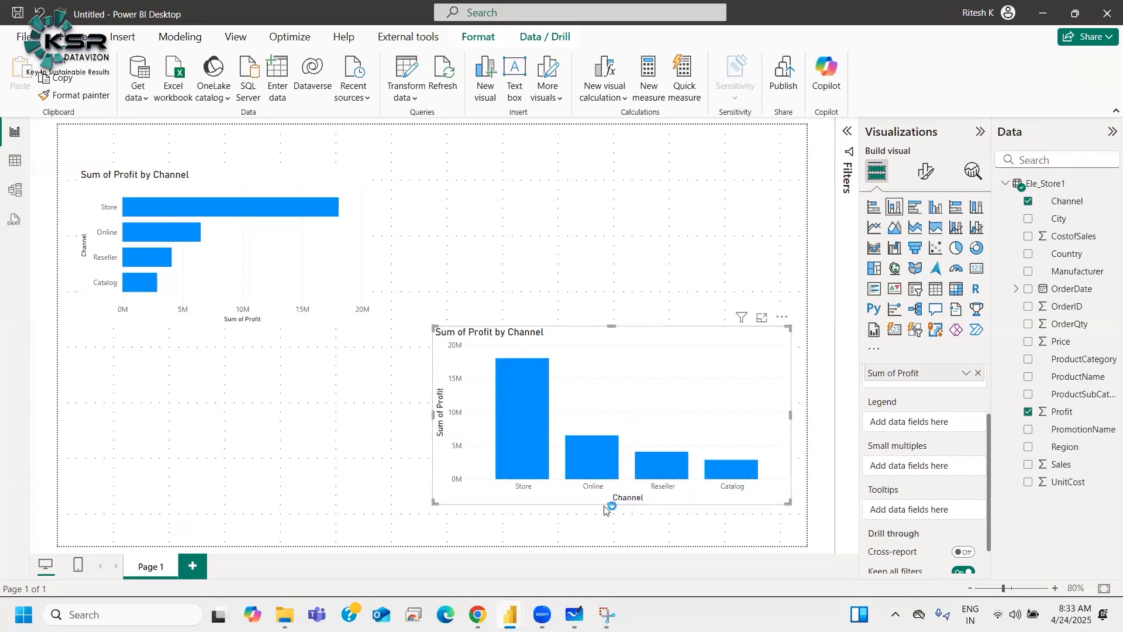
pyautogui.moveTo(609, 504); pyautogui.dragTo(638, 539)
pyautogui.moveTo(640, 333)
pyautogui.mouseDown()
pyautogui.moveTo(614, 325)
pyautogui.moveTo(607, 268)
pyautogui.moveTo(618, 187)
pyautogui.moveTo(620, 338)
pyautogui.moveTo(619, 293)
pyautogui.moveTo(621, 328)
pyautogui.mouseUp()
pyautogui.moveTo(624, 383); pyautogui.dragTo(635, 361)
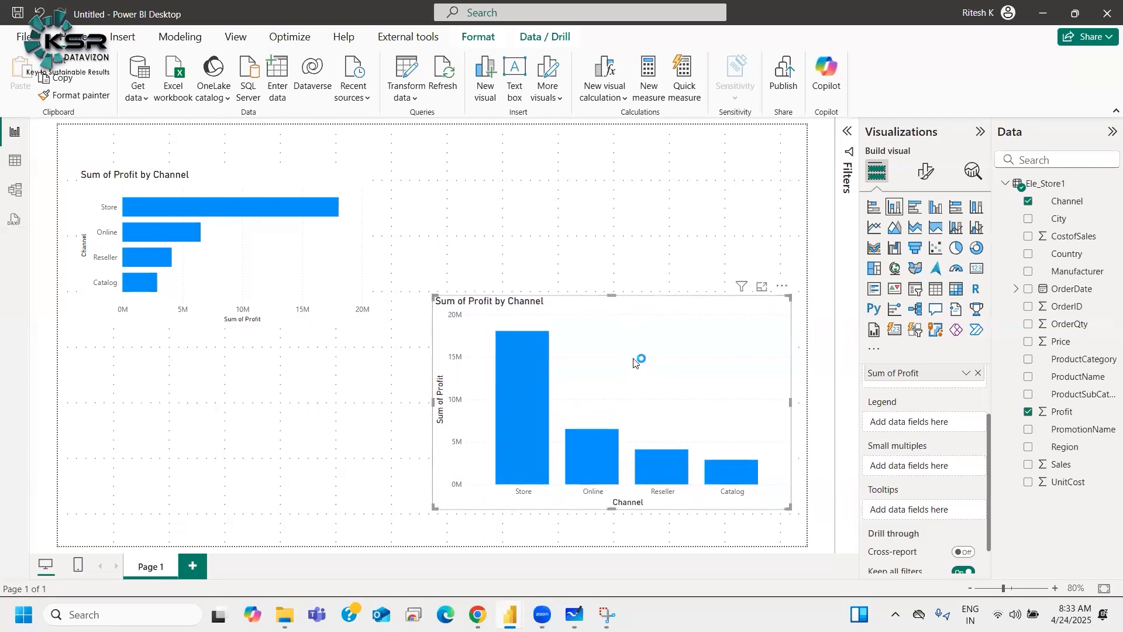
pyautogui.moveTo(614, 509); pyautogui.dragTo(615, 369)
pyautogui.moveTo(619, 403); pyautogui.dragTo(615, 468)
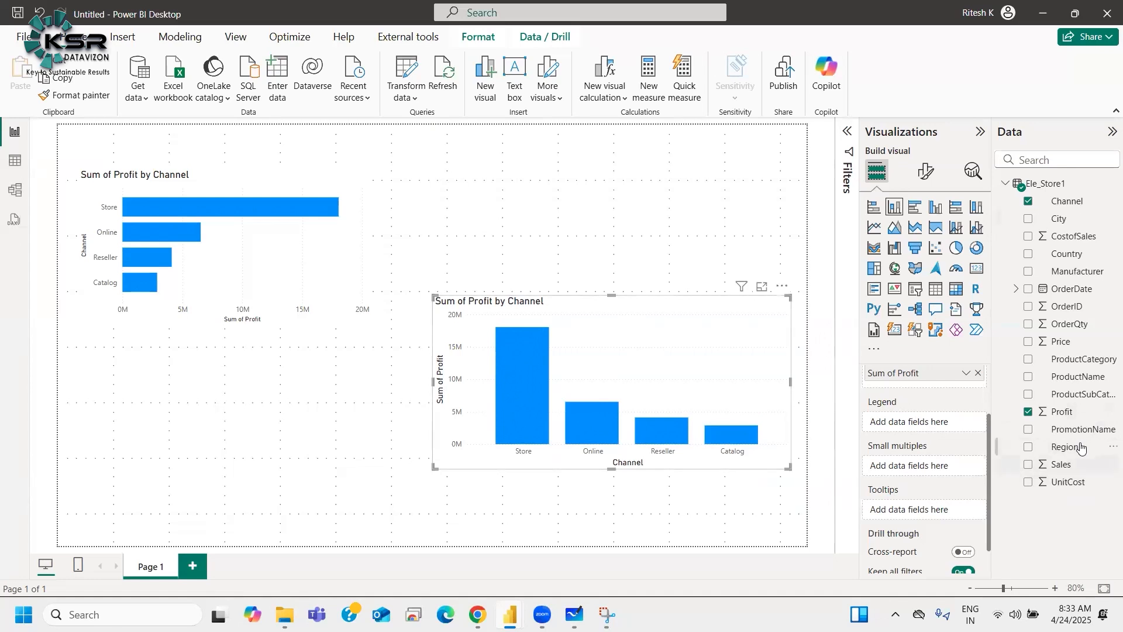
# Step: Add Region to the column chart's legend and test cross-highlighting by selecting the Store North America segment
pyautogui.moveTo(1080, 448); pyautogui.dragTo(934, 421)
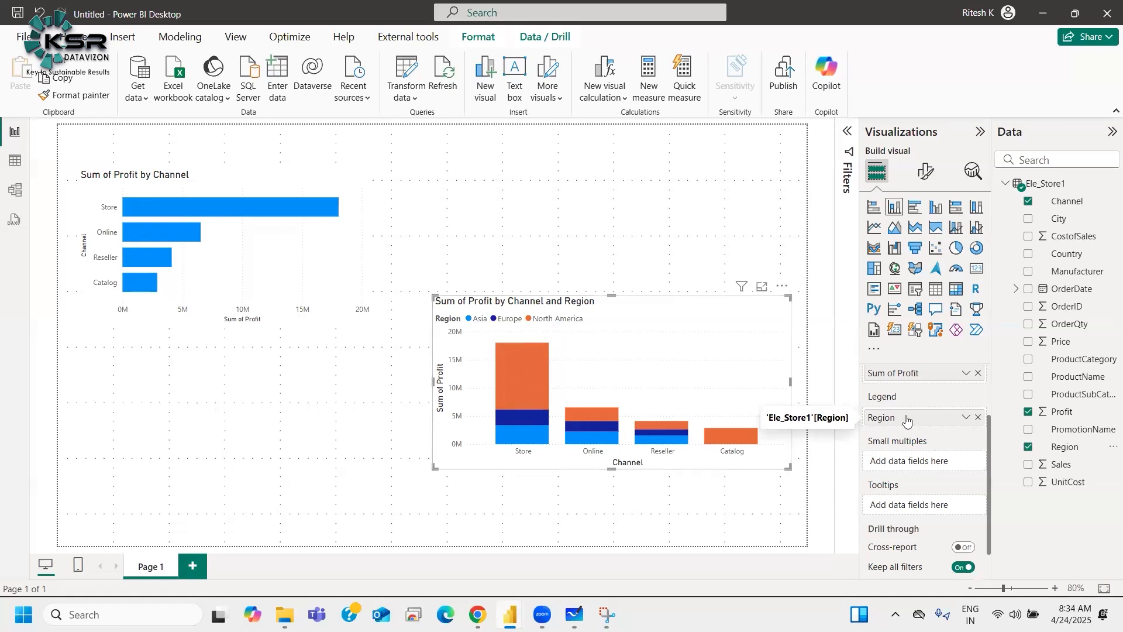
pyautogui.scroll(2, 906, 418)
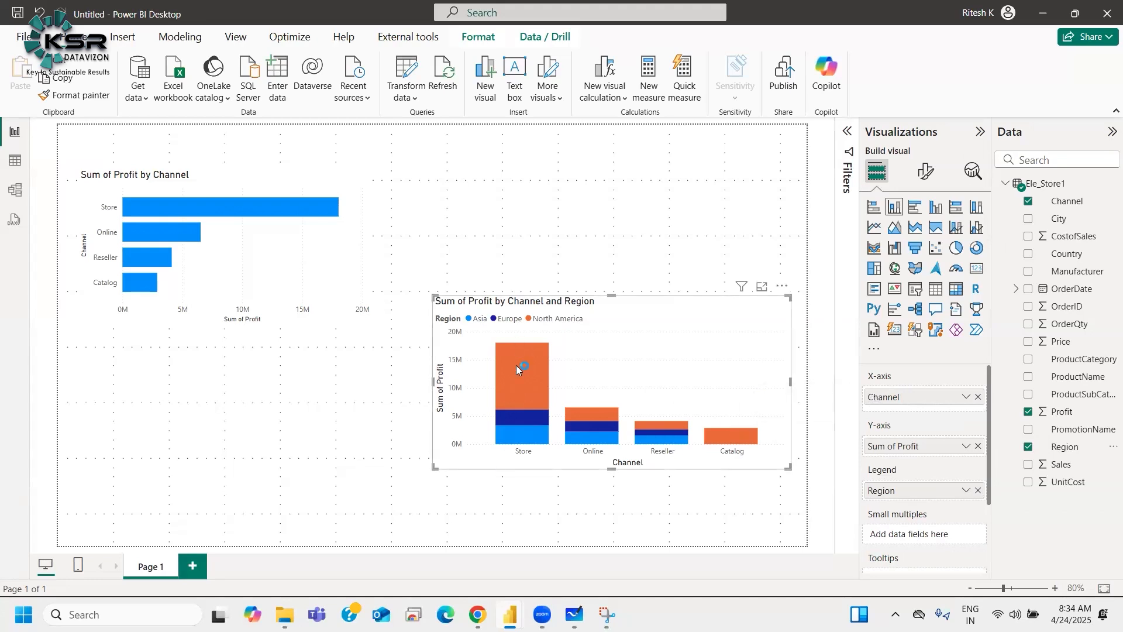
pyautogui.moveTo(499, 383)
pyautogui.click(526, 362)
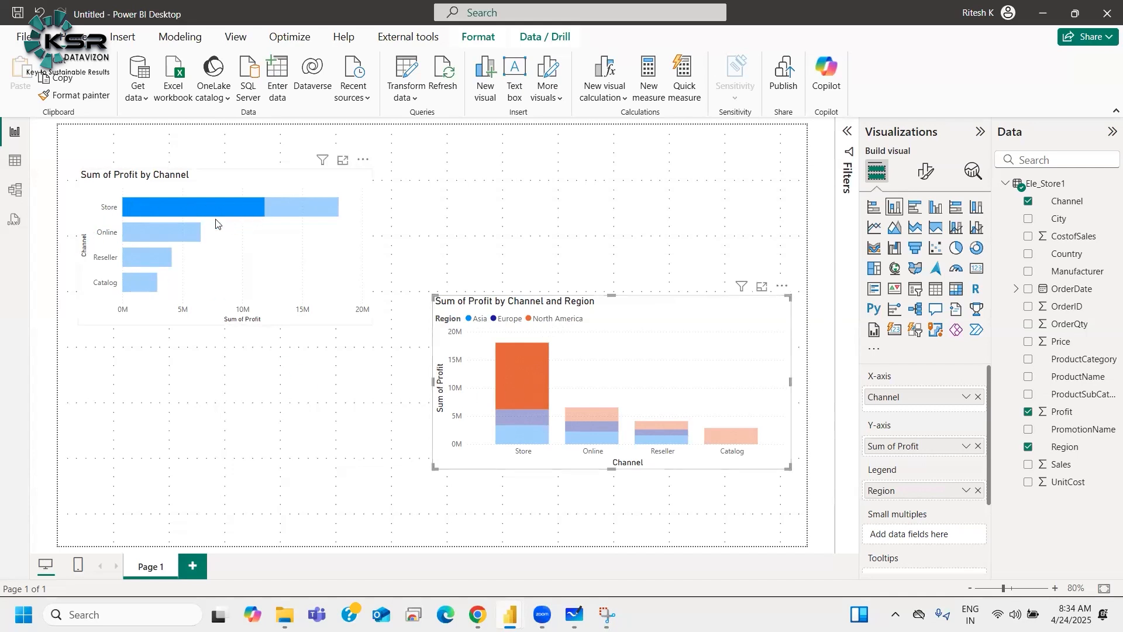
pyautogui.moveTo(222, 207)
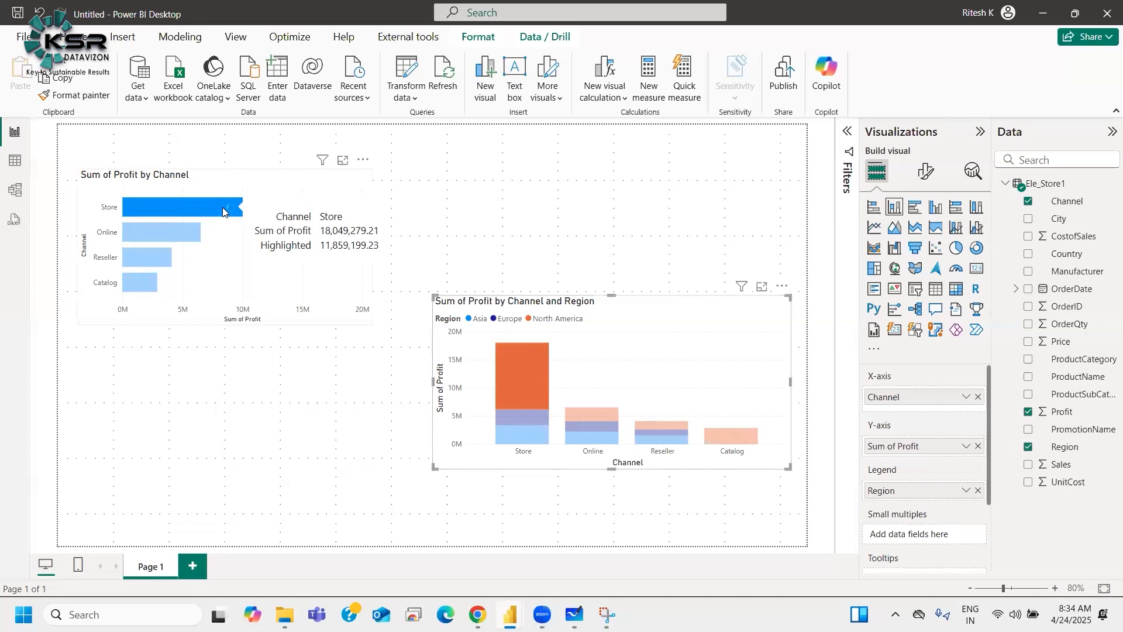
pyautogui.moveTo(524, 364)
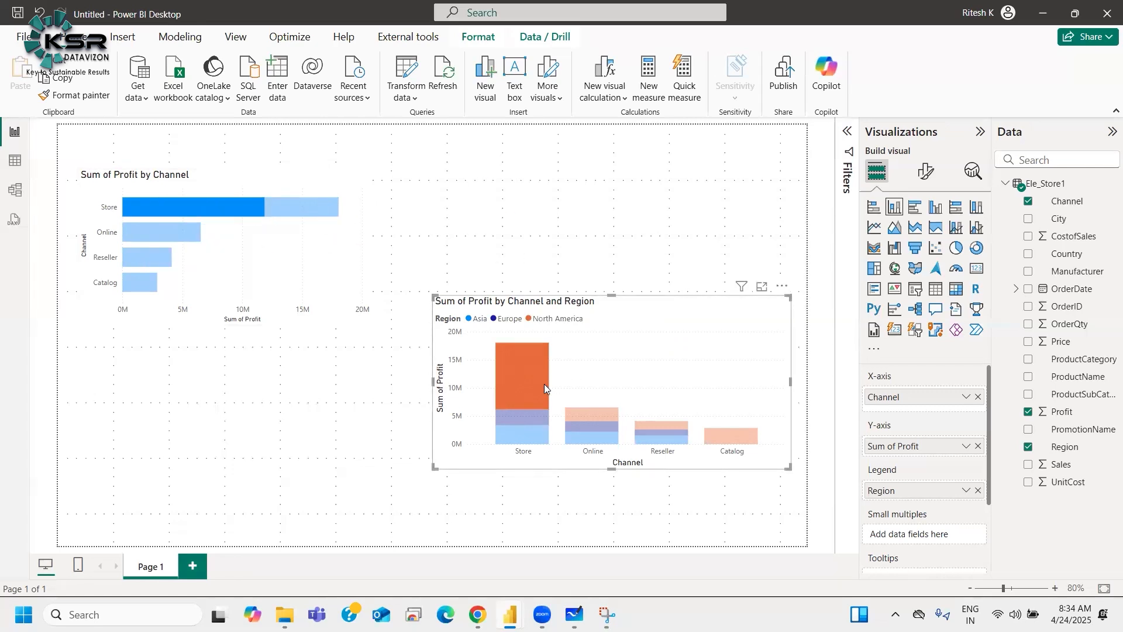
pyautogui.moveTo(545, 380)
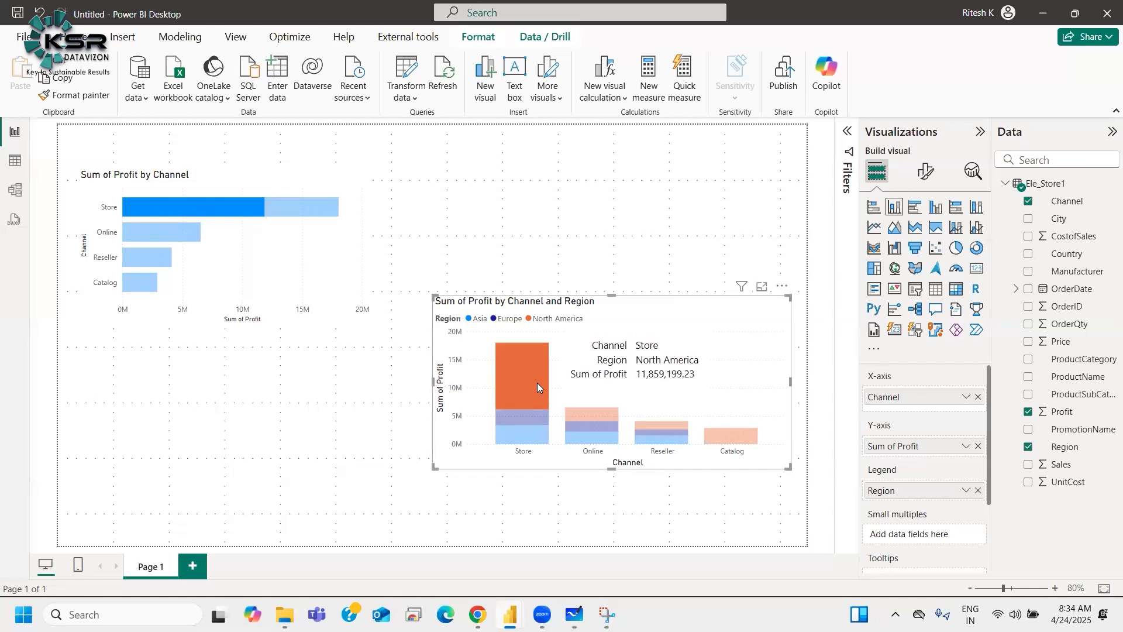
pyautogui.click(537, 382)
# Step: Add Region to the bar chart's legend too, then compare the axis fields of both charts
pyautogui.click(299, 255)
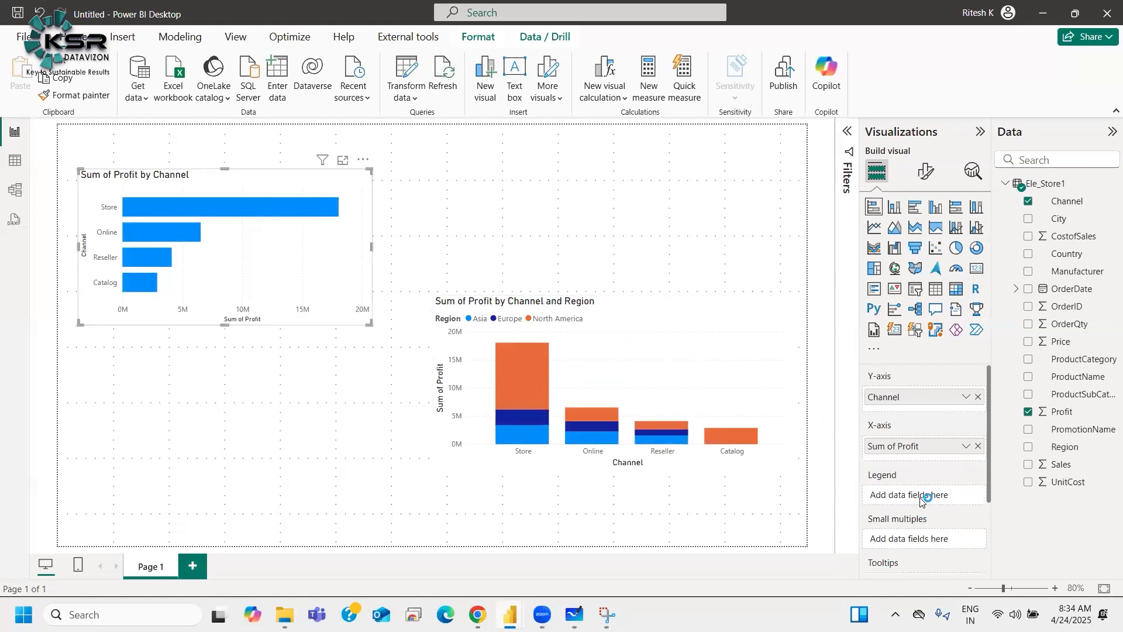
pyautogui.moveTo(1066, 449); pyautogui.dragTo(924, 495)
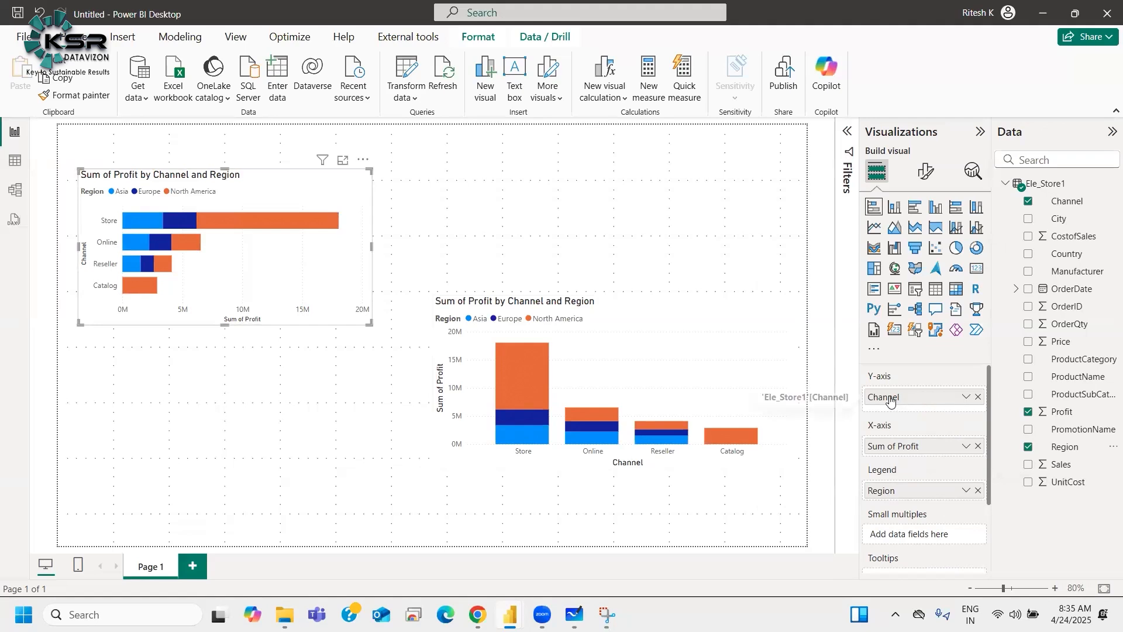
pyautogui.click(662, 338)
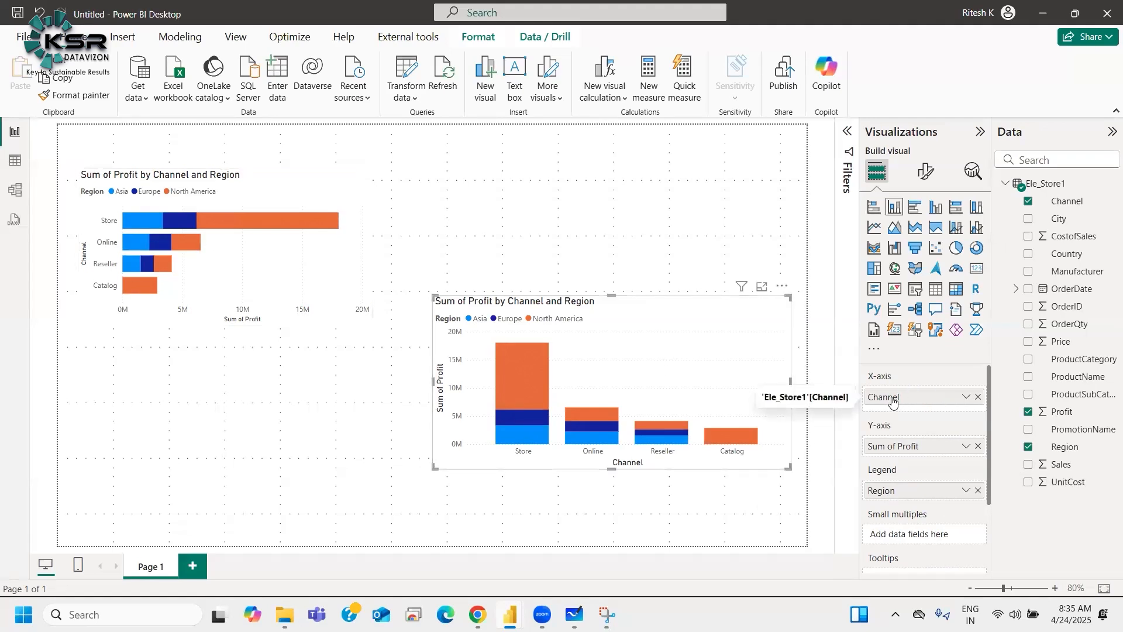
pyautogui.click(322, 205)
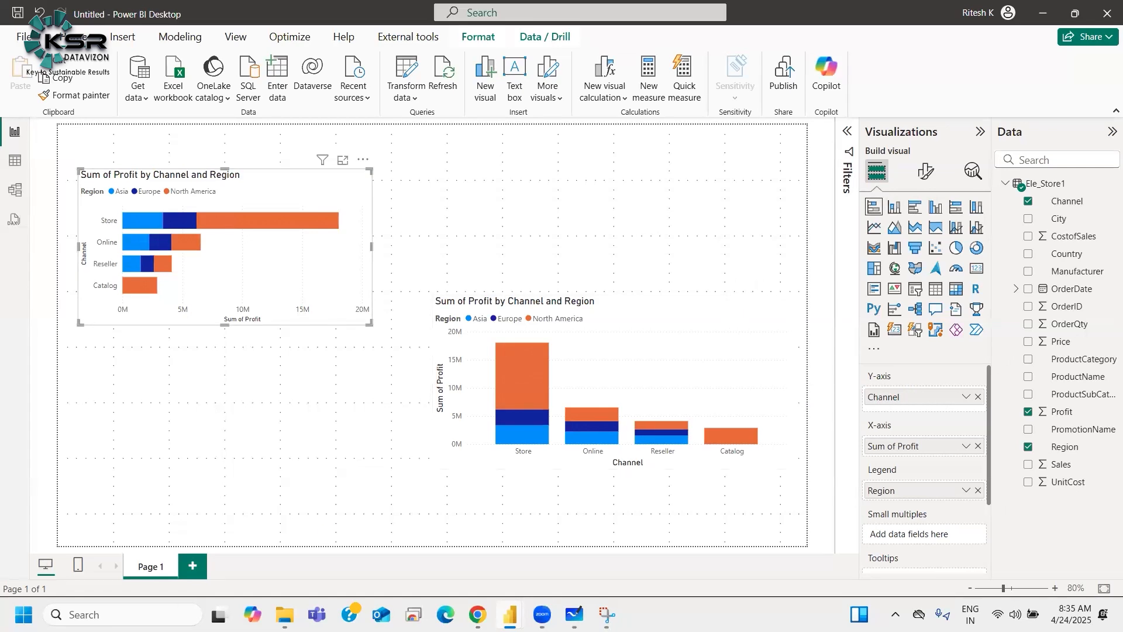
# Step: Search Windows for Notepad++ and open it
pyautogui.click(123, 614)
pyautogui.write('note')
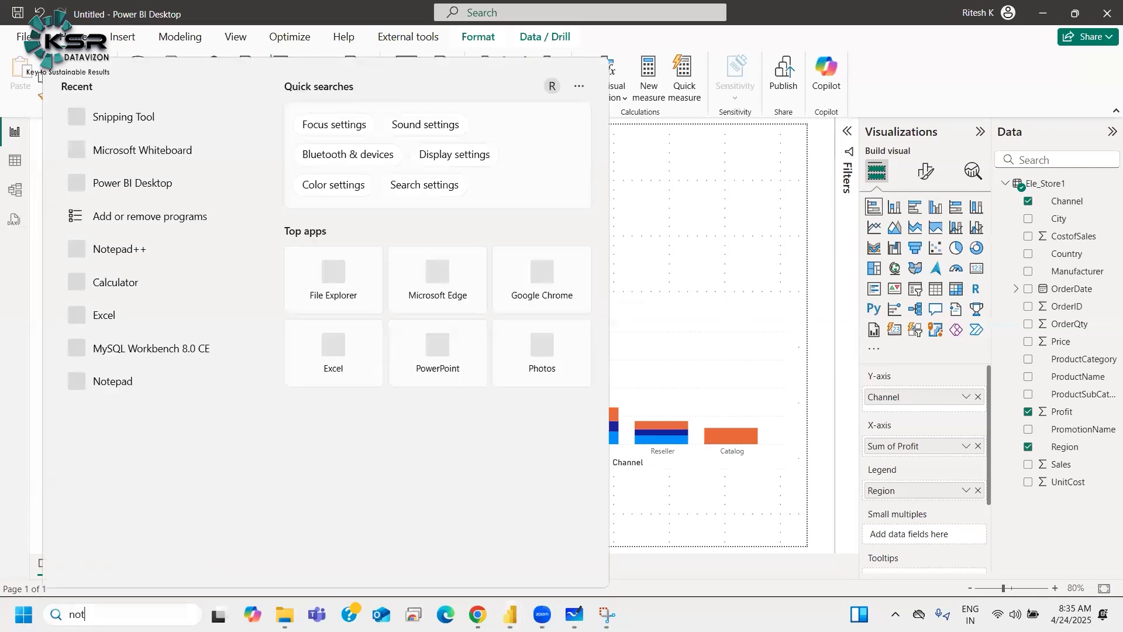
pyautogui.write('pad++')
pyautogui.click(512, 272)
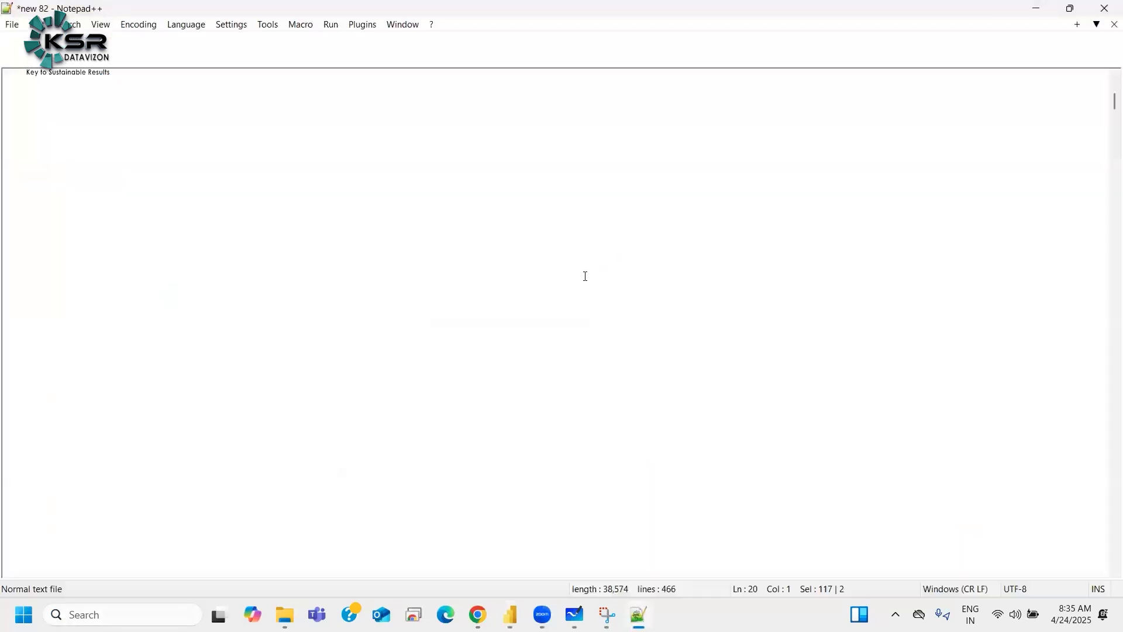
# Step: In the new 81 tab, insert several blank lines below the MAC - No Direct Support line
pyautogui.click(401, 60)
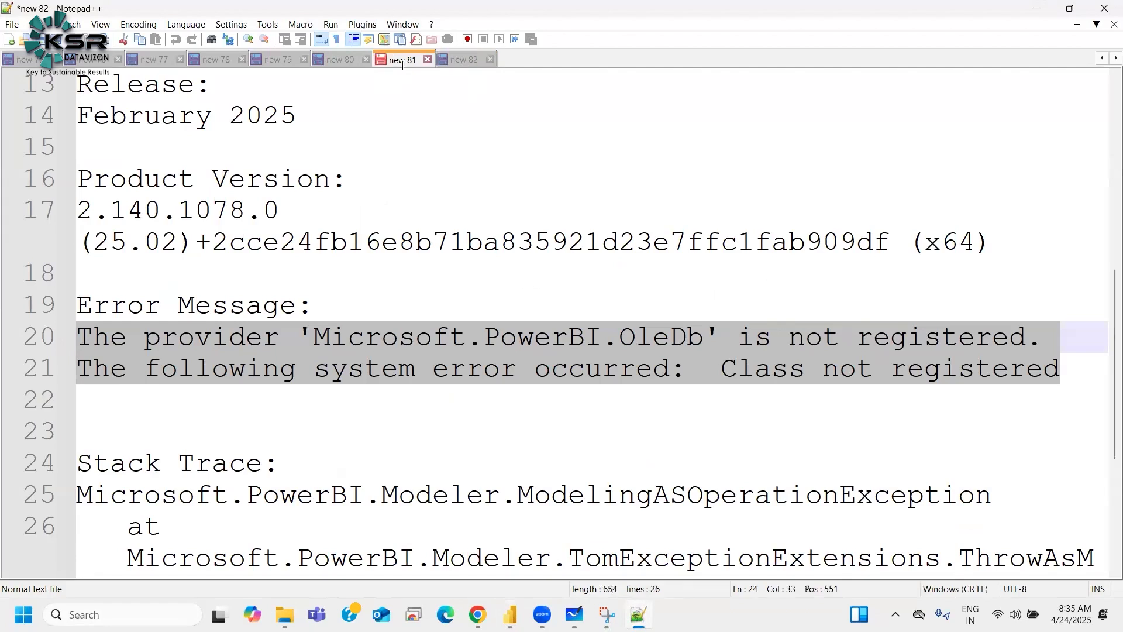
pyautogui.hotkey('ctrl', 'End')
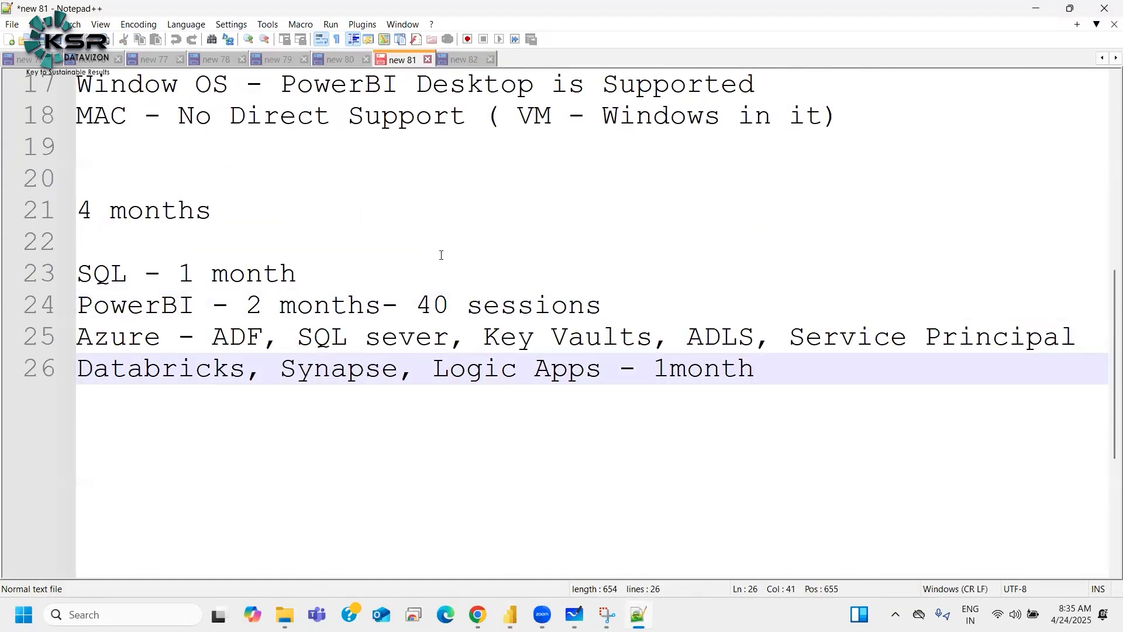
pyautogui.scroll(3, 442, 256)
pyautogui.click(883, 394)
pyautogui.press('Return')
pyautogui.press('Return')
pyautogui.press('Return')
pyautogui.press('Return')
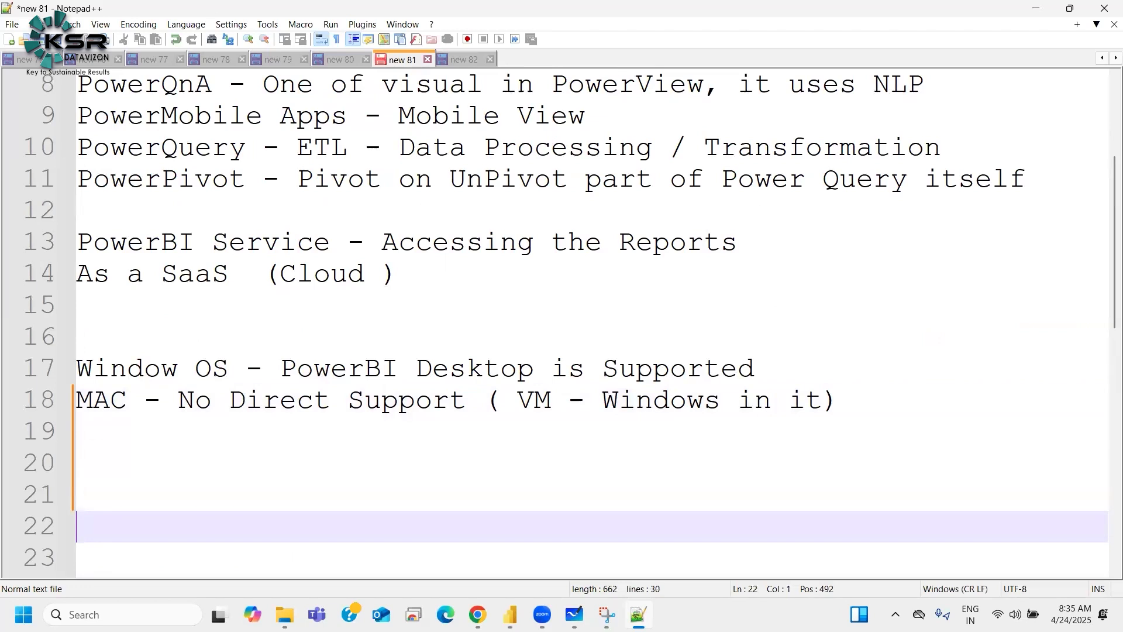
pyautogui.click(162, 488)
pyautogui.press('Return')
pyautogui.press('Return')
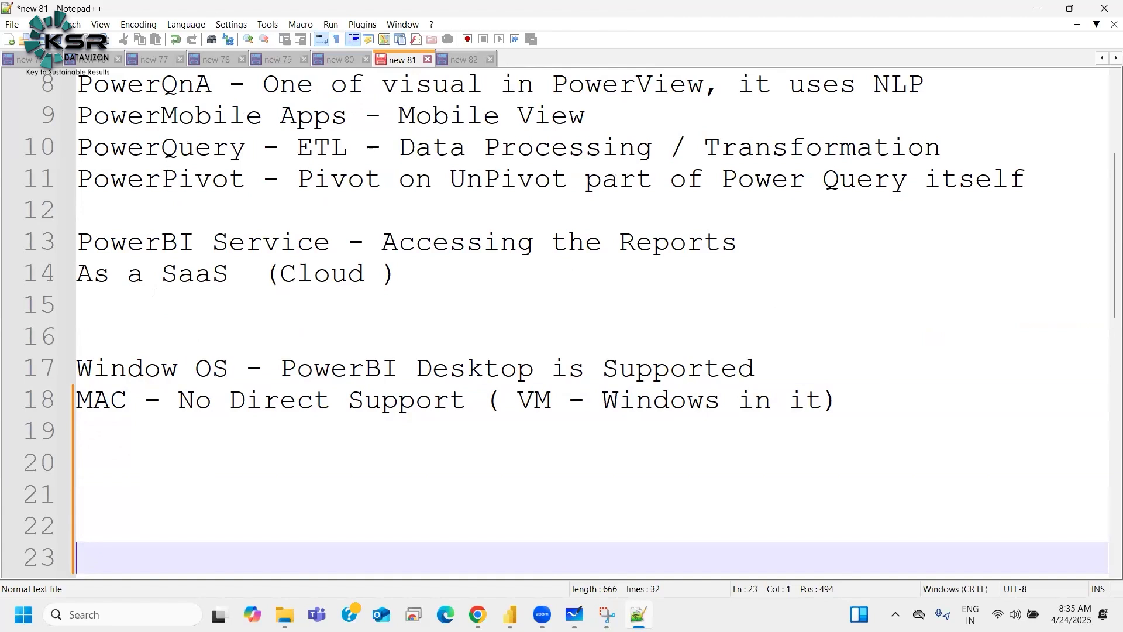
pyautogui.scroll(-2, 592, 305)
pyautogui.click(592, 306)
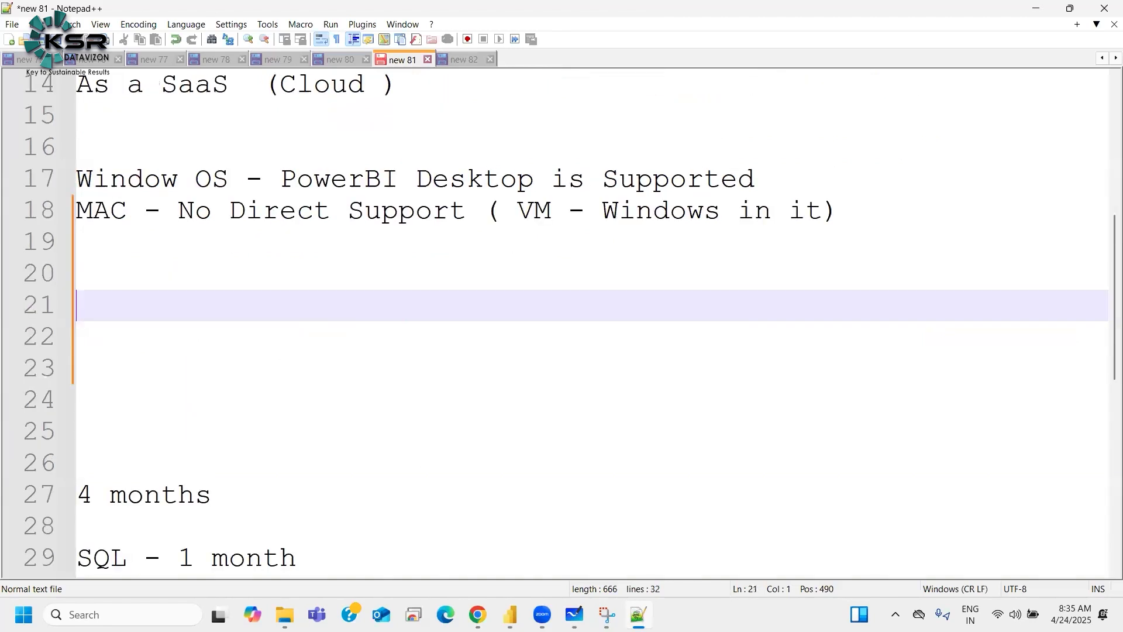
pyautogui.press('Return')
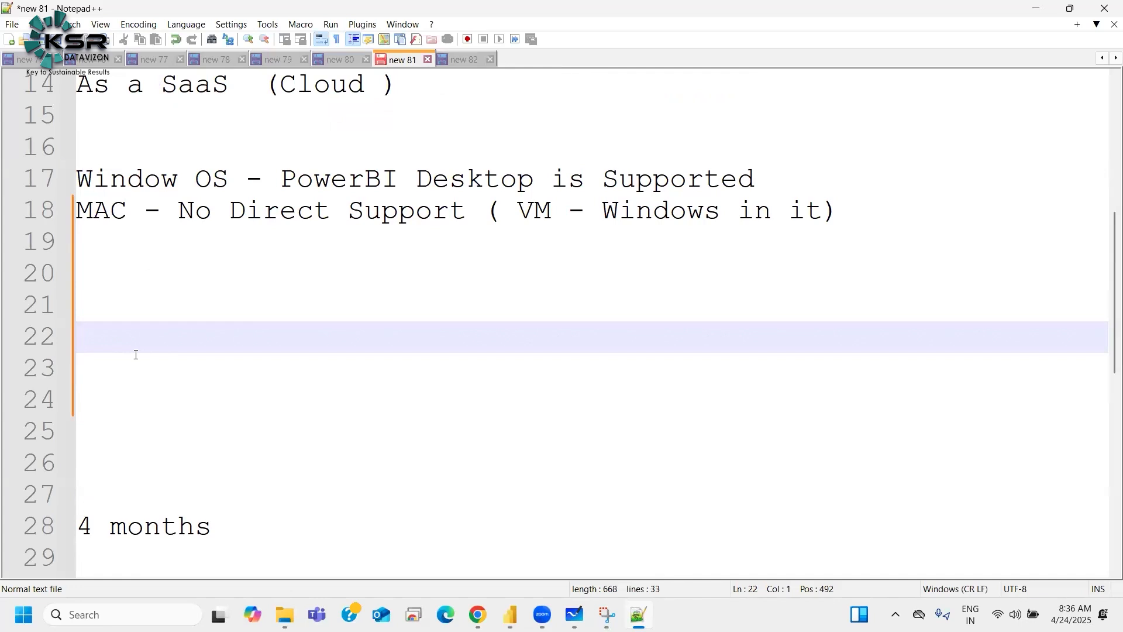
# Step: Write the heading "Stacked Bar Chart" on the blank line below the MAC support note
pyautogui.write('BAr')
pyautogui.press('BackSpace')
pyautogui.press('BackSpace')
pyautogui.press('BackSpace')
pyautogui.press('BackSpace')
pyautogui.write('Stacked')
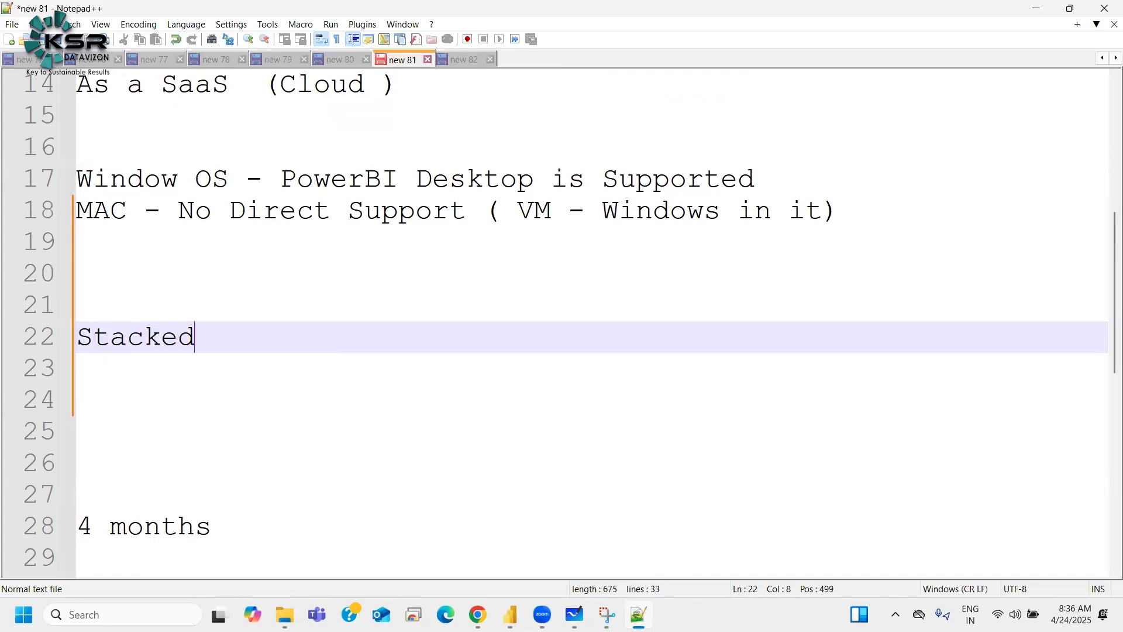
pyautogui.write(' Bar Chart')
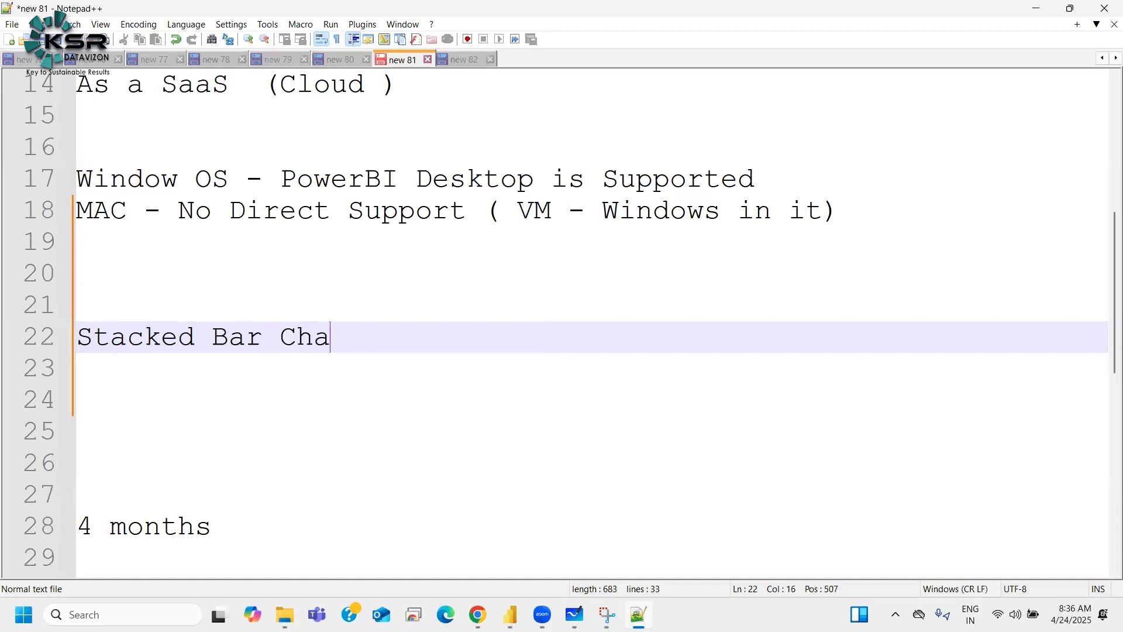
# Step: Add a few blank lines and write the heading "Stacked Column Chart" beneath
pyautogui.press('Return')
pyautogui.press('Return')
pyautogui.press('Return')
pyautogui.press('Return')
pyautogui.write('Sy')
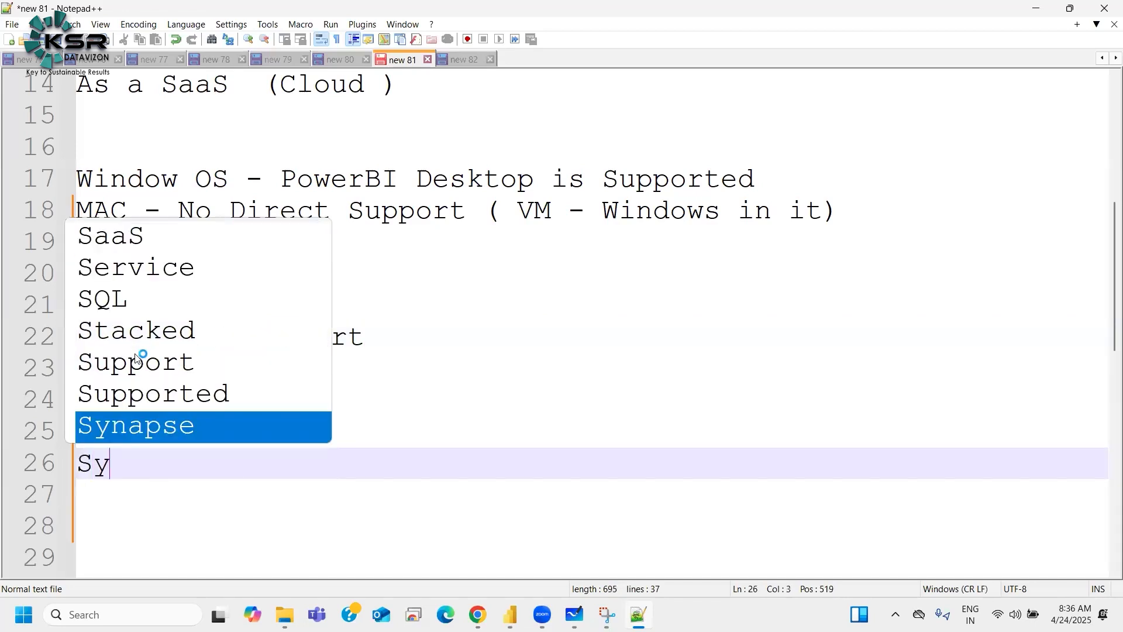
pyautogui.press('BackSpace')
pyautogui.write('tacked Colyumn')
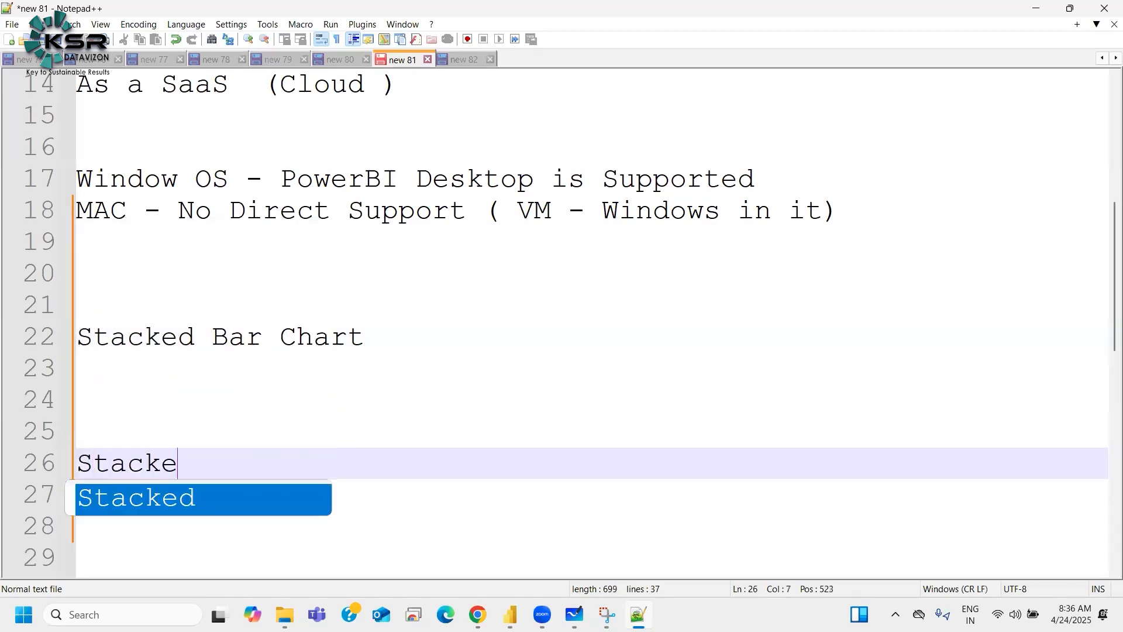
pyautogui.press('BackSpace')
pyautogui.press('BackSpace')
pyautogui.press('BackSpace')
pyautogui.press('BackSpace')
pyautogui.press('BackSpace')
pyautogui.write('umn Chart')
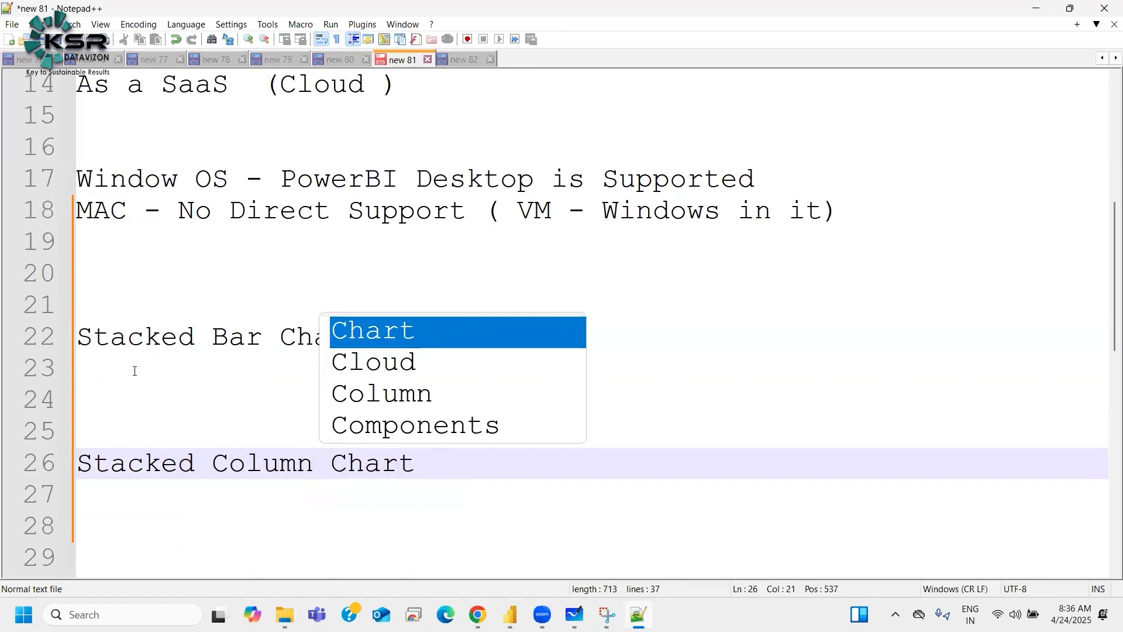
# Step: Insert extra blank lines between the Stacked Bar Chart and Stacked Column Chart headings
pyautogui.click(109, 376)
pyautogui.press('Return')
pyautogui.press('Return')
pyautogui.press('Up')
pyautogui.press('Up')
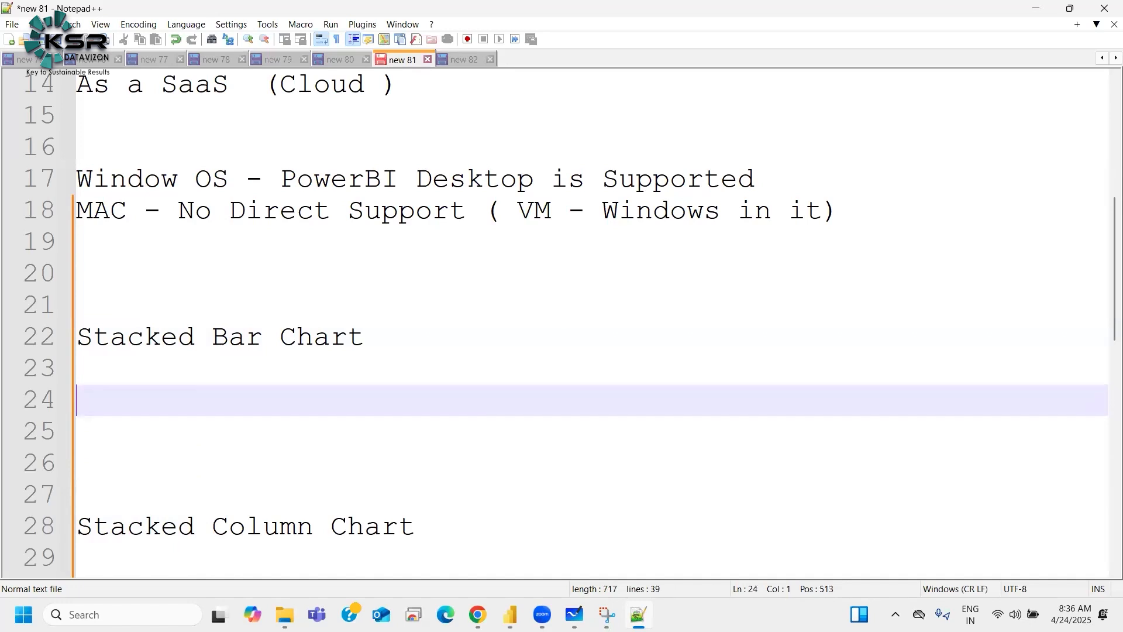
pyautogui.write('y')
pyautogui.press('BackSpace')
pyautogui.press('Return')
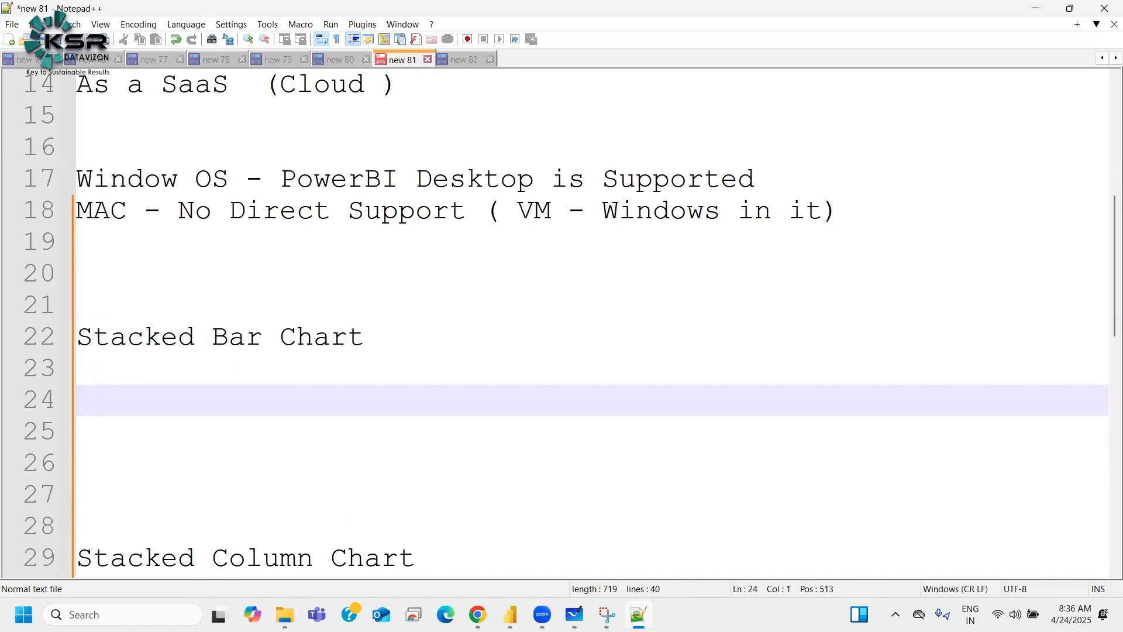
# Step: Under the Stacked Bar Chart heading, write "X vs Y vs Legend" with wide spacing
pyautogui.write('X    vs    Y A')
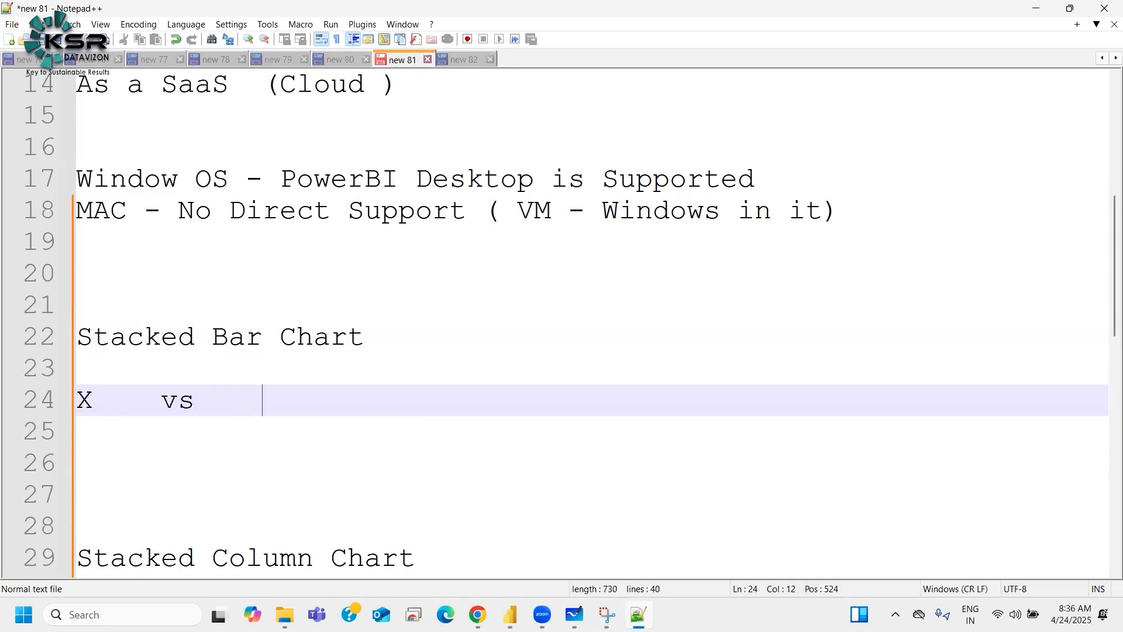
pyautogui.press('BackSpace')
pyautogui.write('vs Legend')
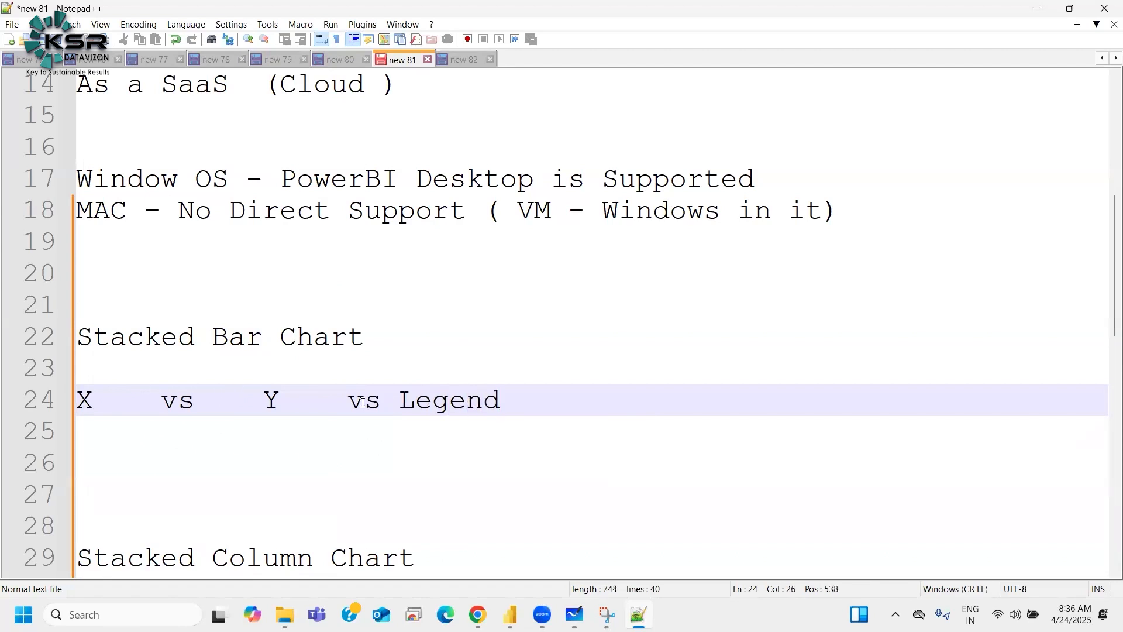
pyautogui.click(405, 401)
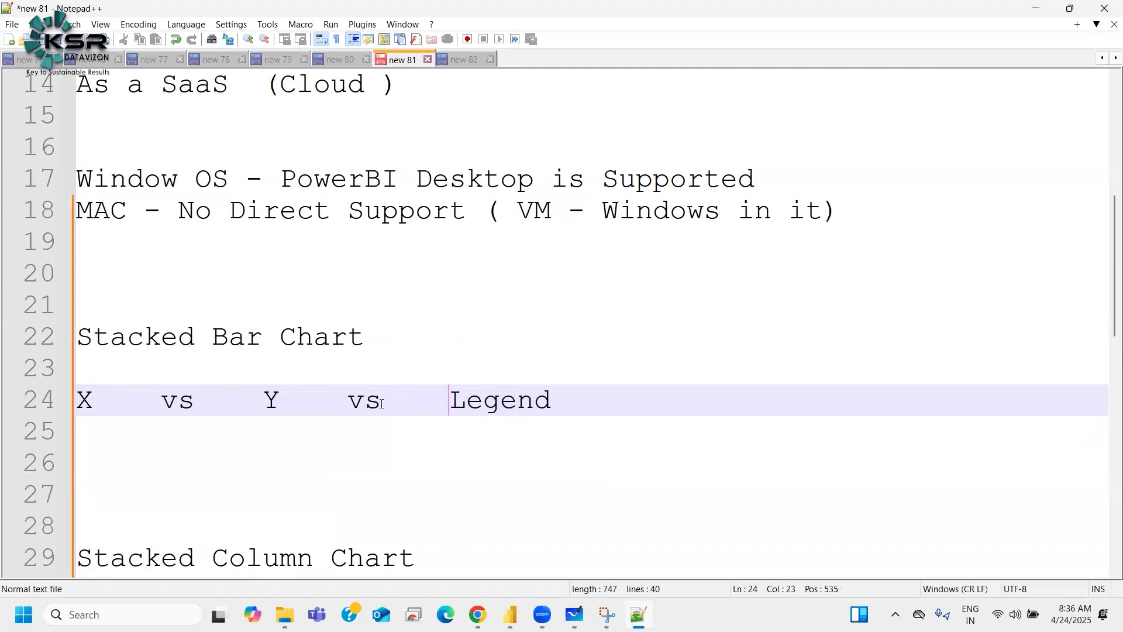
# Step: Paste the same "X vs Y vs Legend" line under the Stacked Column Chart heading
pyautogui.scroll(-1, 358, 319)
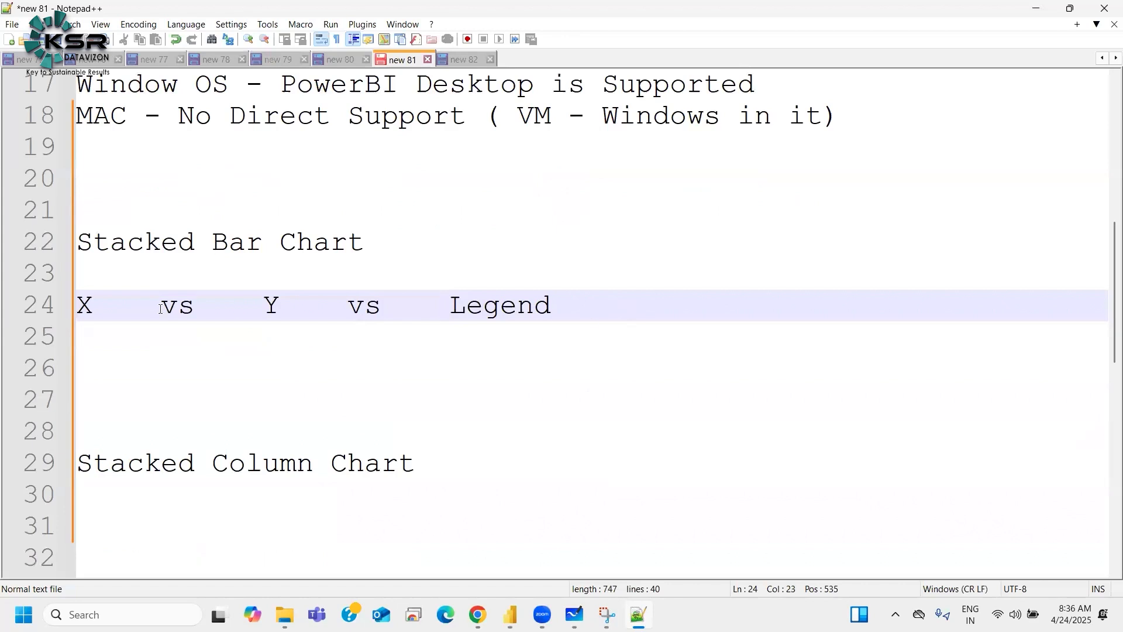
pyautogui.click(101, 514)
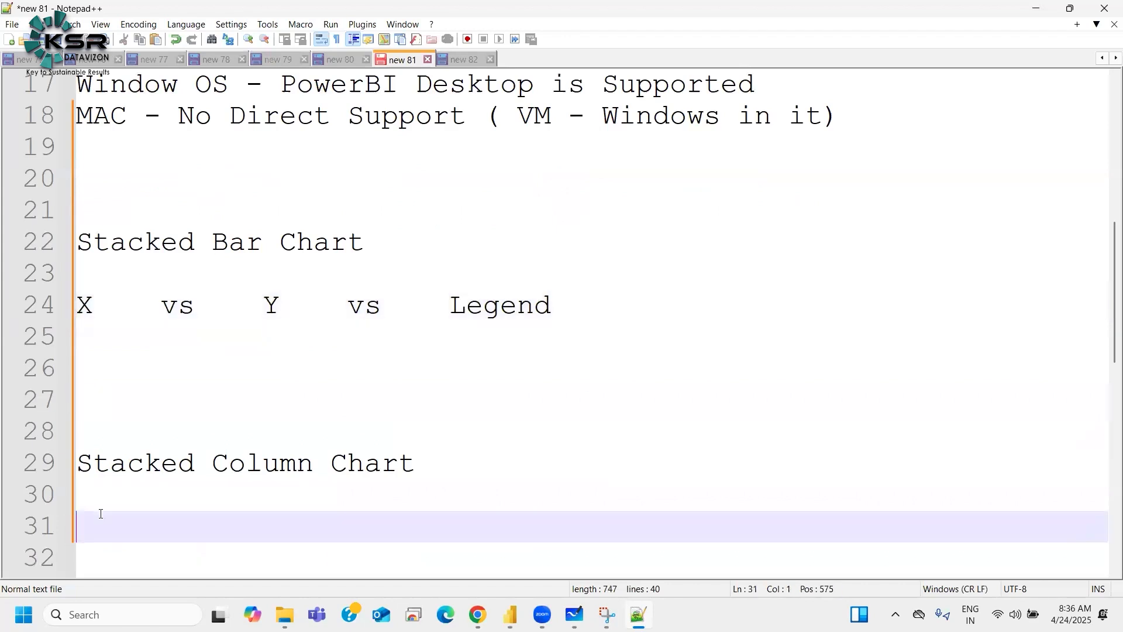
pyautogui.write('X    vs    Y    vs    Legend')
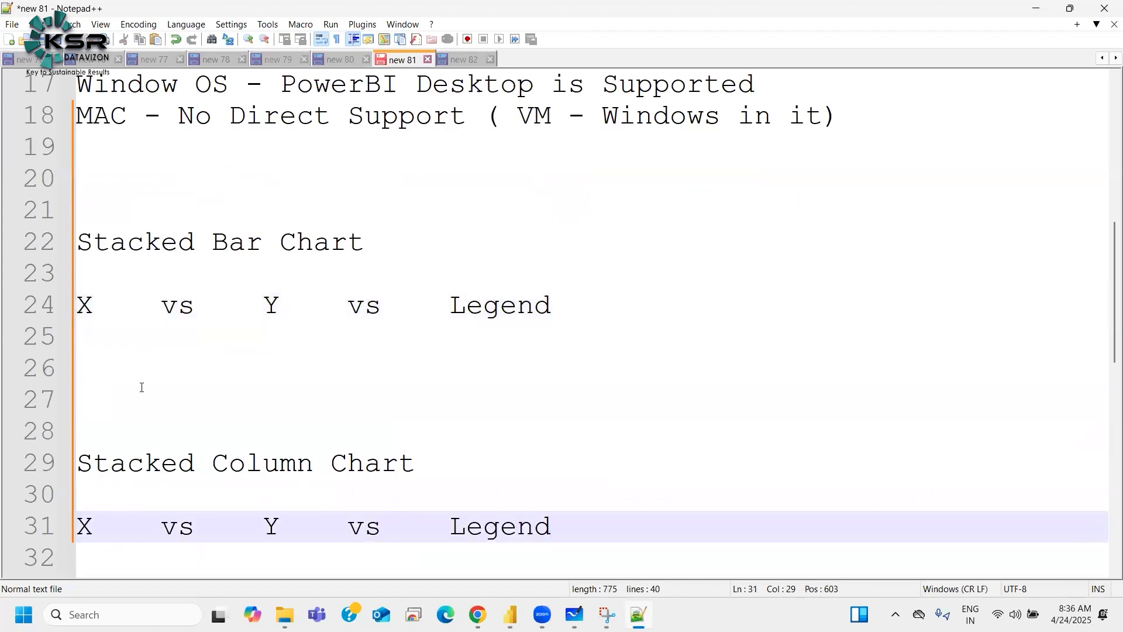
# Step: Switch to Power BI Desktop and remove Sum of Profit from the bar chart's X-axis
pyautogui.click(84, 336)
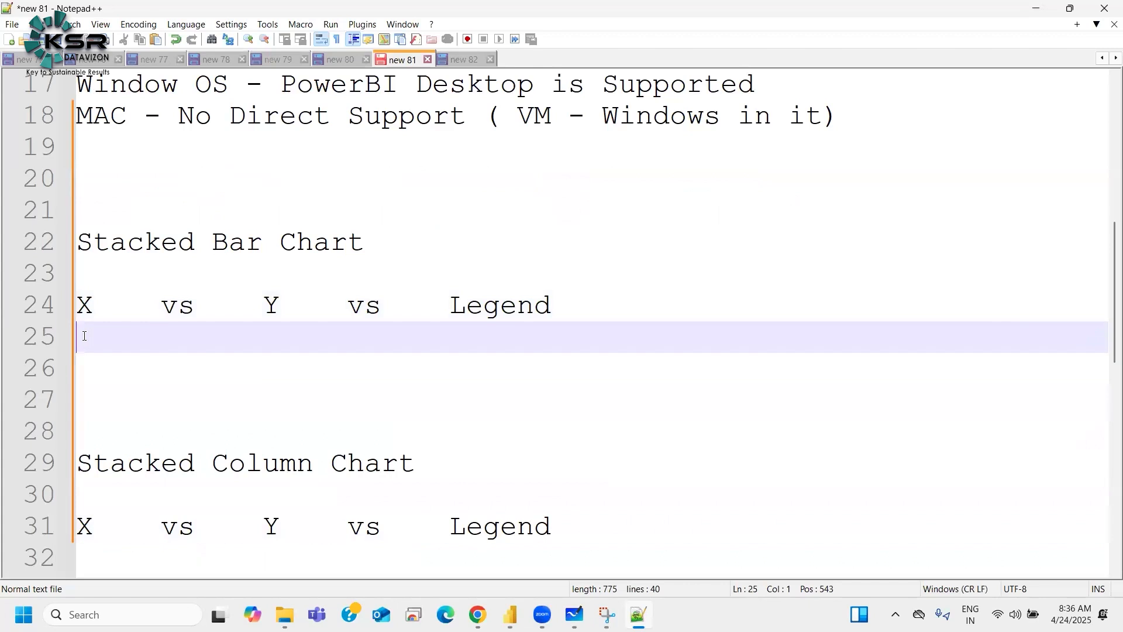
pyautogui.click(508, 614)
pyautogui.click(419, 541)
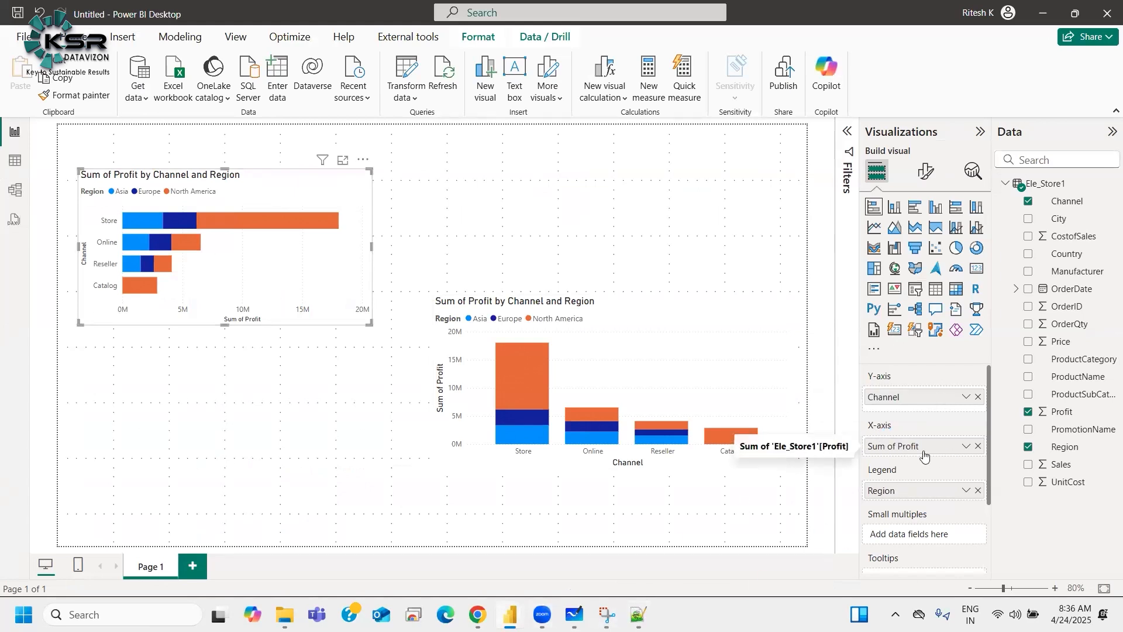
pyautogui.moveTo(965, 446); pyautogui.dragTo(991, 595)
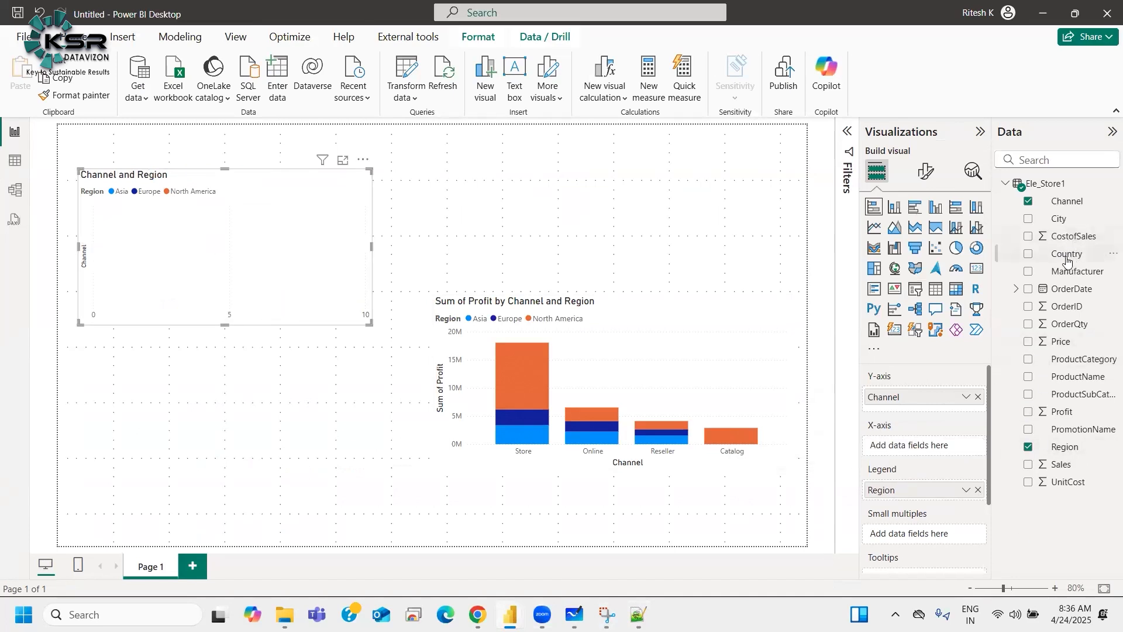
# Step: Put Country on the bar chart's X-axis, replace it with Manufacturer, and review the field's aggregation options
pyautogui.moveTo(1067, 256); pyautogui.dragTo(914, 453)
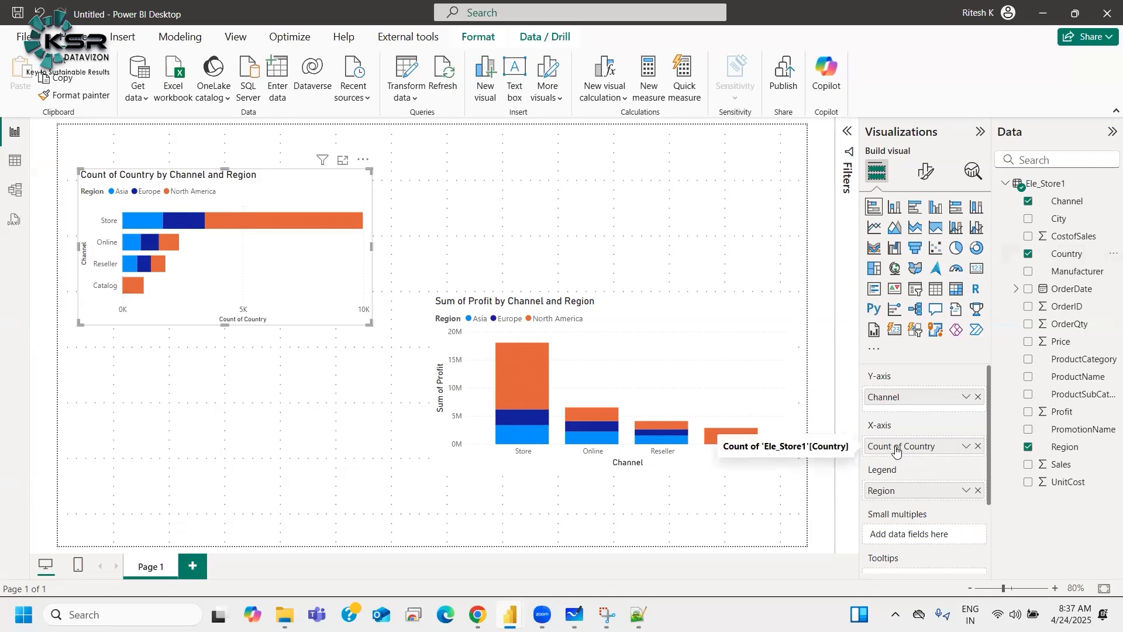
pyautogui.click(977, 447)
pyautogui.moveTo(1078, 271); pyautogui.dragTo(927, 455)
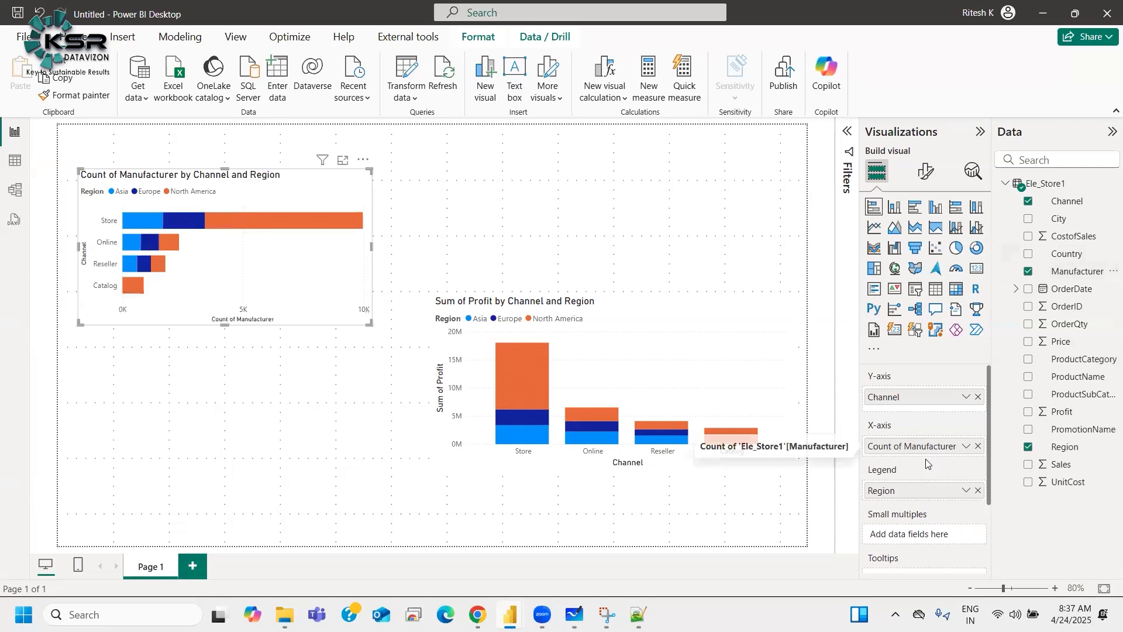
pyautogui.click(965, 448)
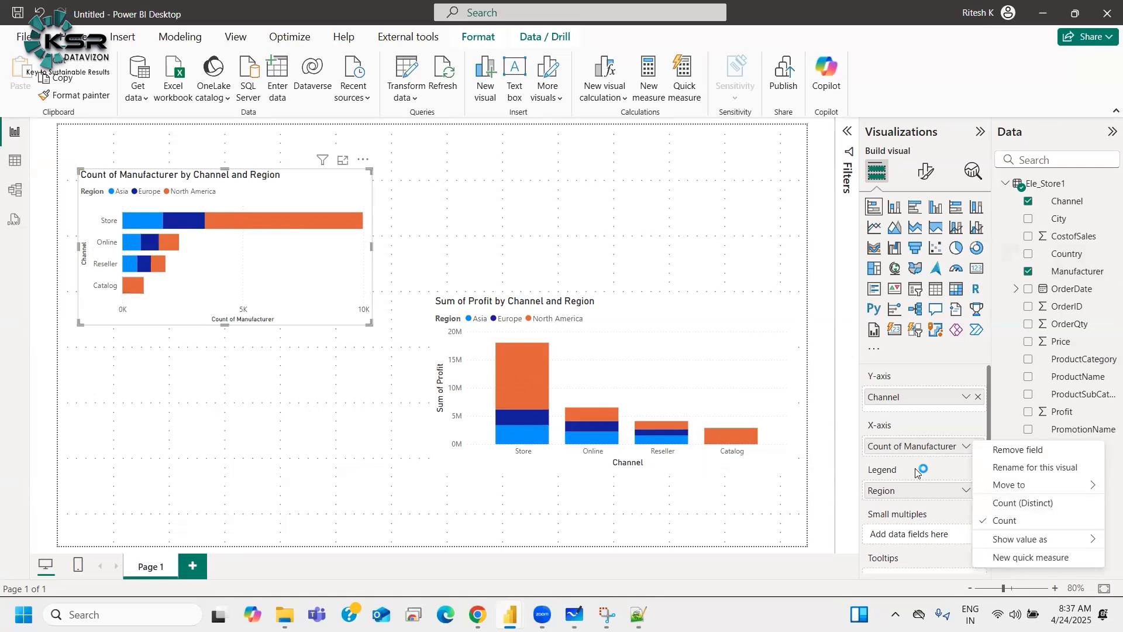
pyautogui.click(914, 428)
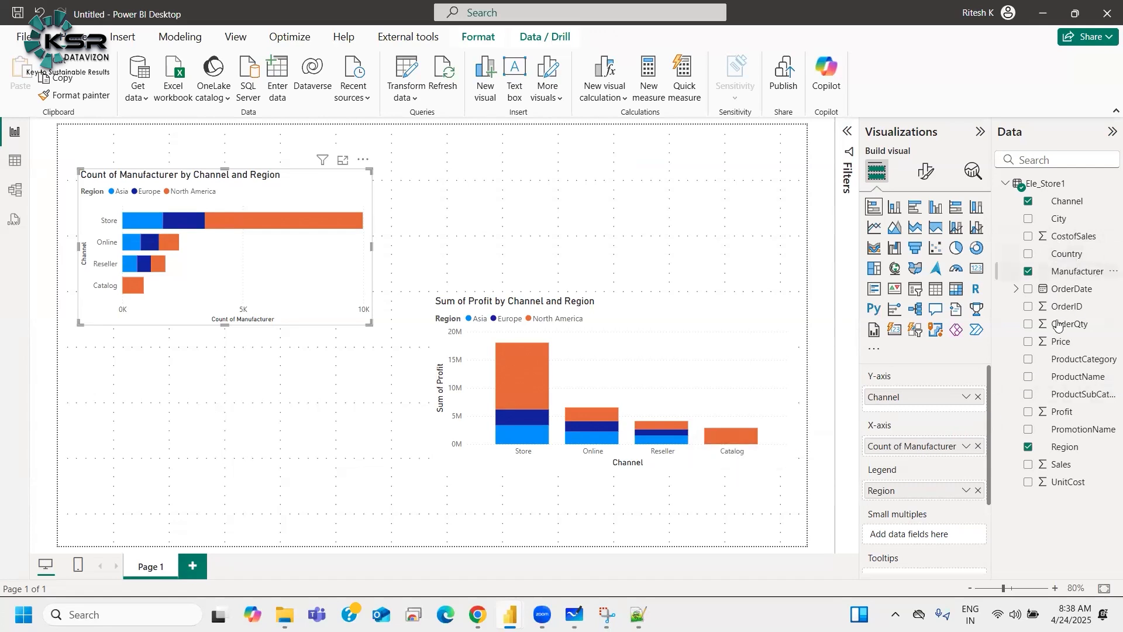
# Step: Remove Count of Manufacturer from the bar chart's X-axis
pyautogui.moveTo(966, 453); pyautogui.dragTo(679, 462)
pyautogui.click(637, 614)
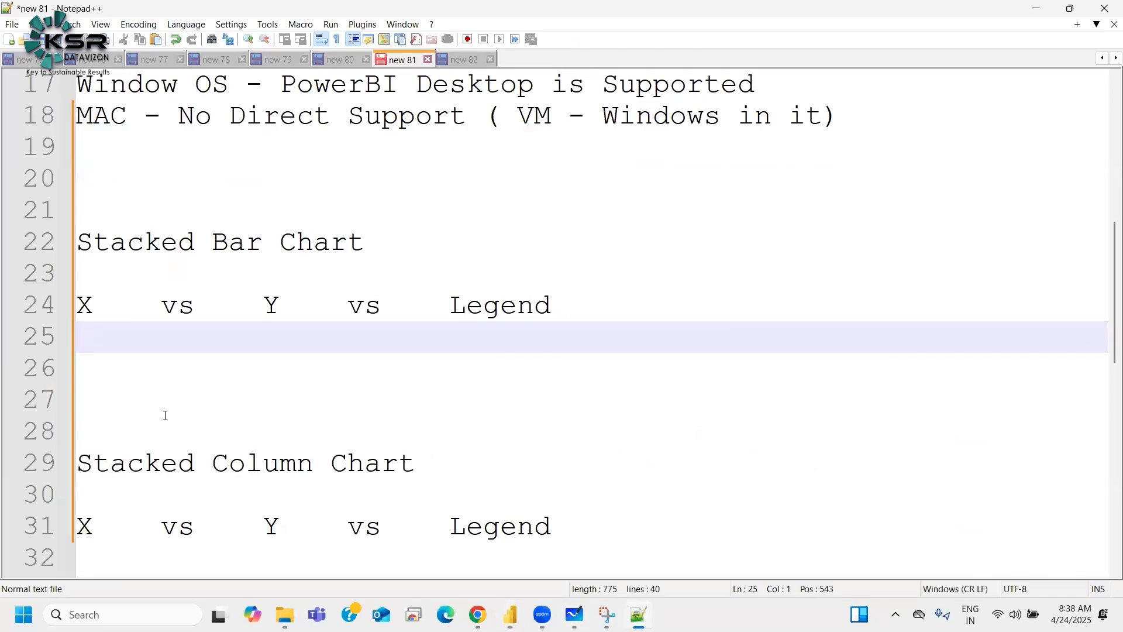
# Step: Write "Numeric" under X on the line below "X vs Y vs Legend" and widen that line's spacing
pyautogui.write('Numeric')
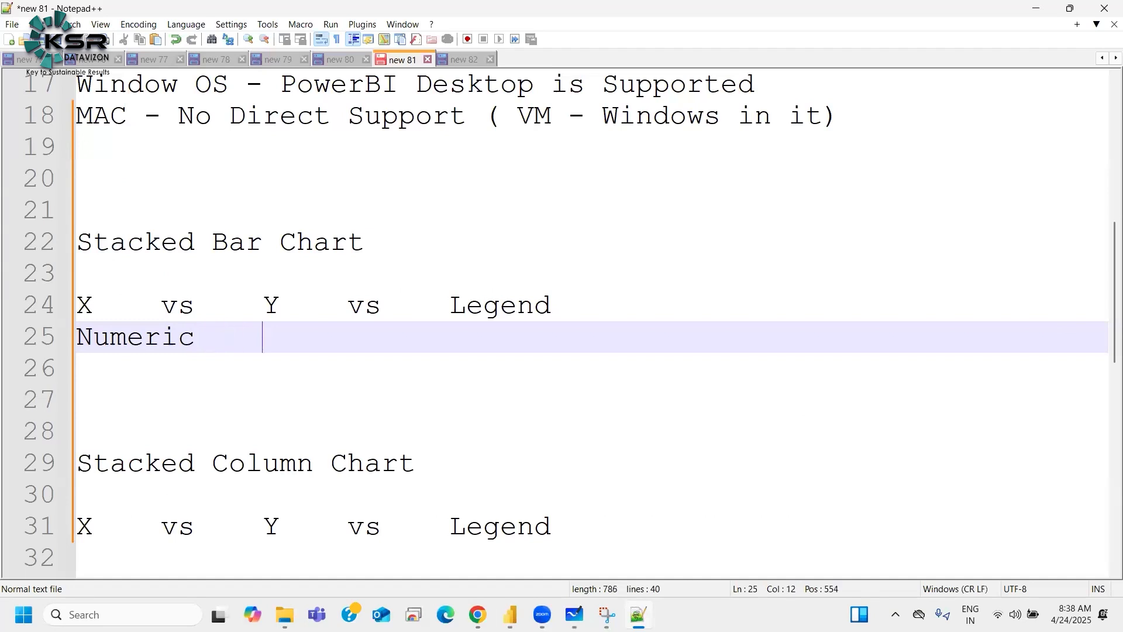
pyautogui.click(337, 307)
pyautogui.click(171, 309)
pyautogui.click(298, 310)
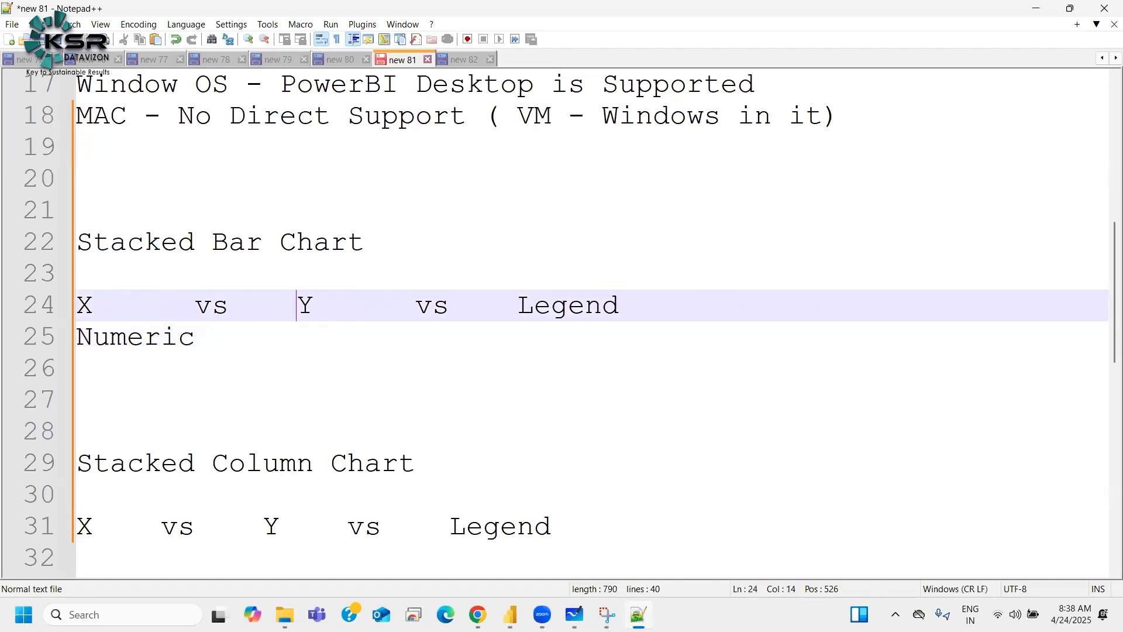
pyautogui.press('Down')
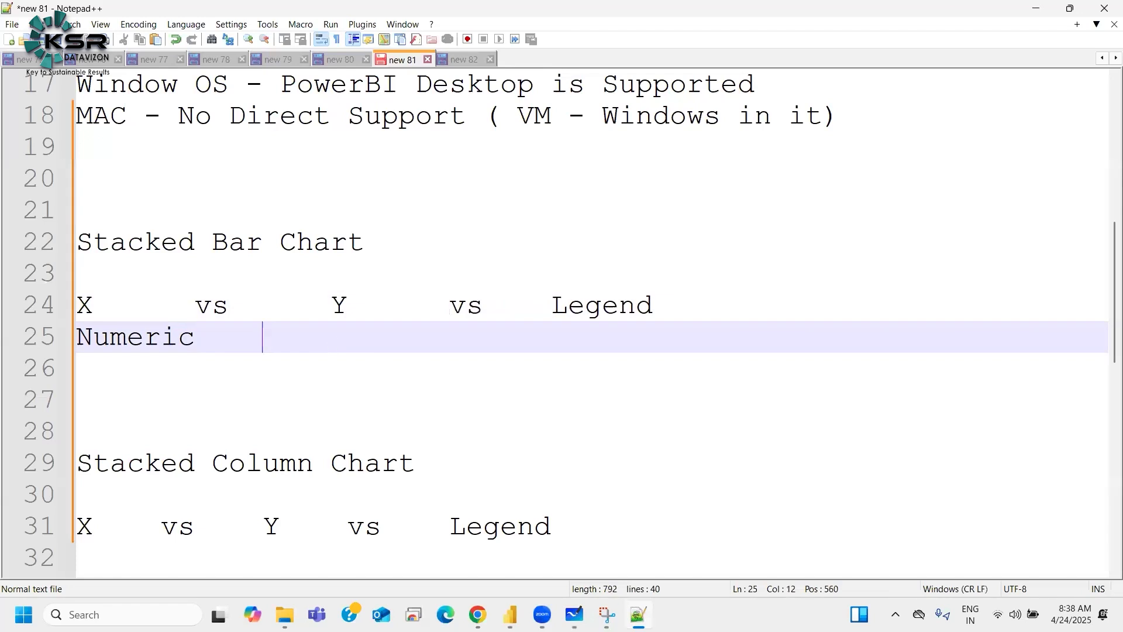
# Step: Write "Categorical" under Y on the same line in the Stacked Bar Chart notes
pyautogui.write('Categorical')
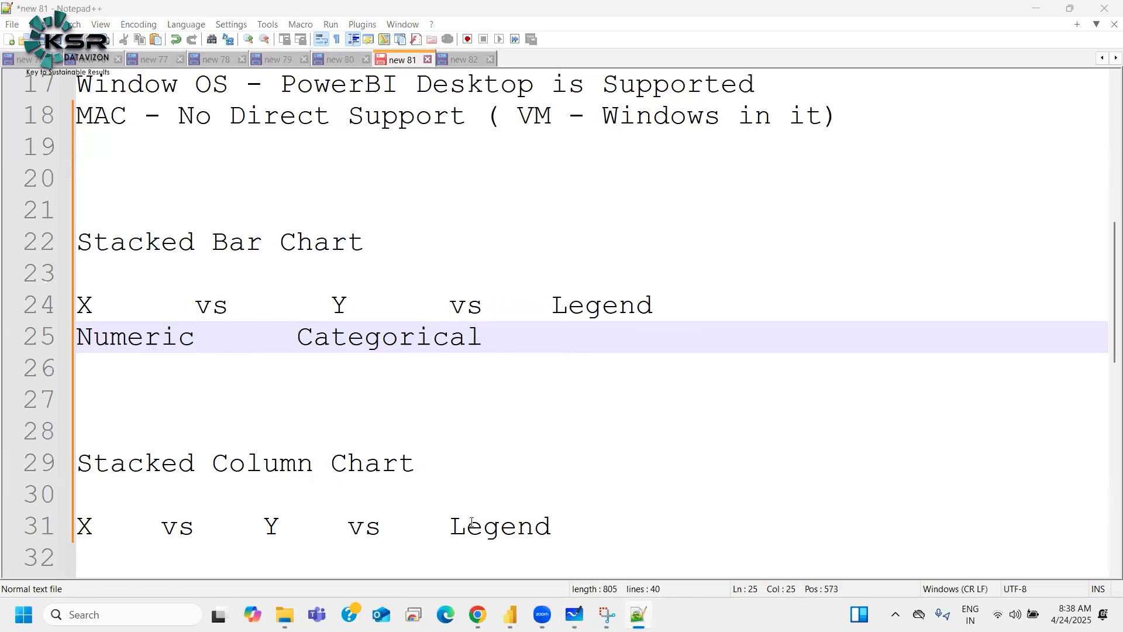
pyautogui.moveTo(575, 614)
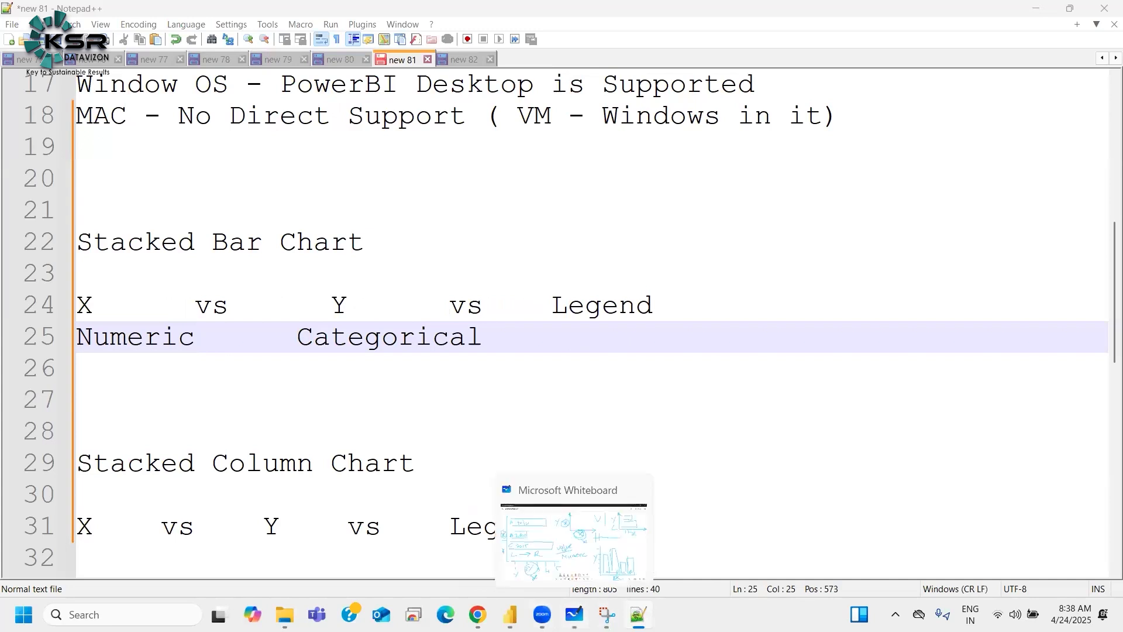
pyautogui.click(331, 304)
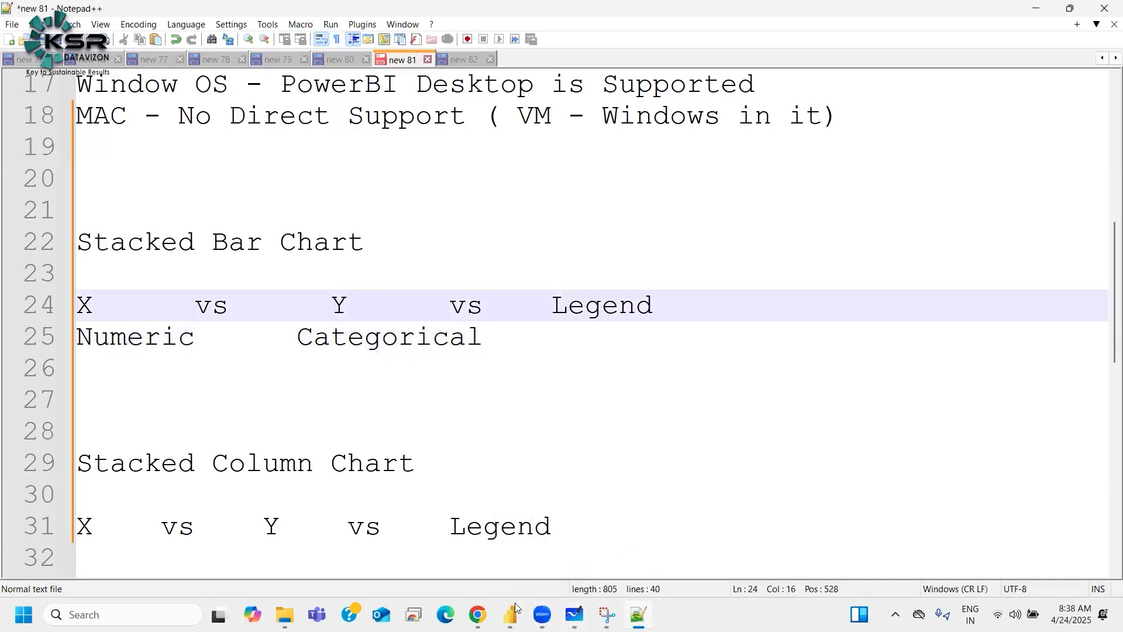
pyautogui.hotkey('alt', 'Tab')
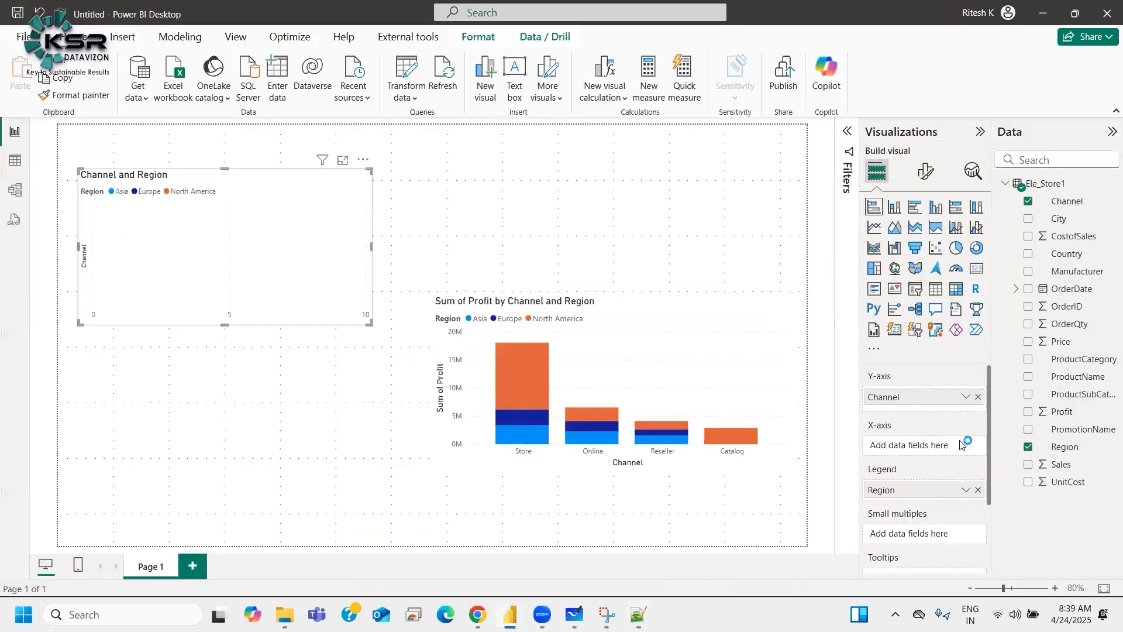
# Step: Add Profit to the bar chart's X-axis and open its aggregation options
pyautogui.moveTo(983, 419); pyautogui.dragTo(910, 452)
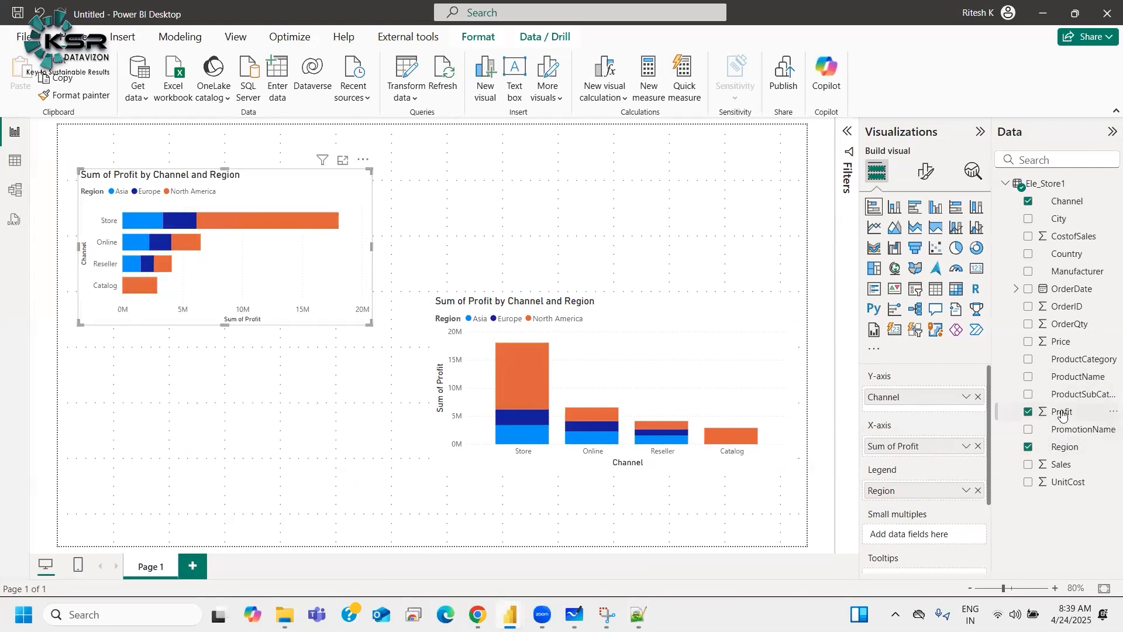
pyautogui.click(966, 445)
pyautogui.click(966, 445)
pyautogui.click(966, 446)
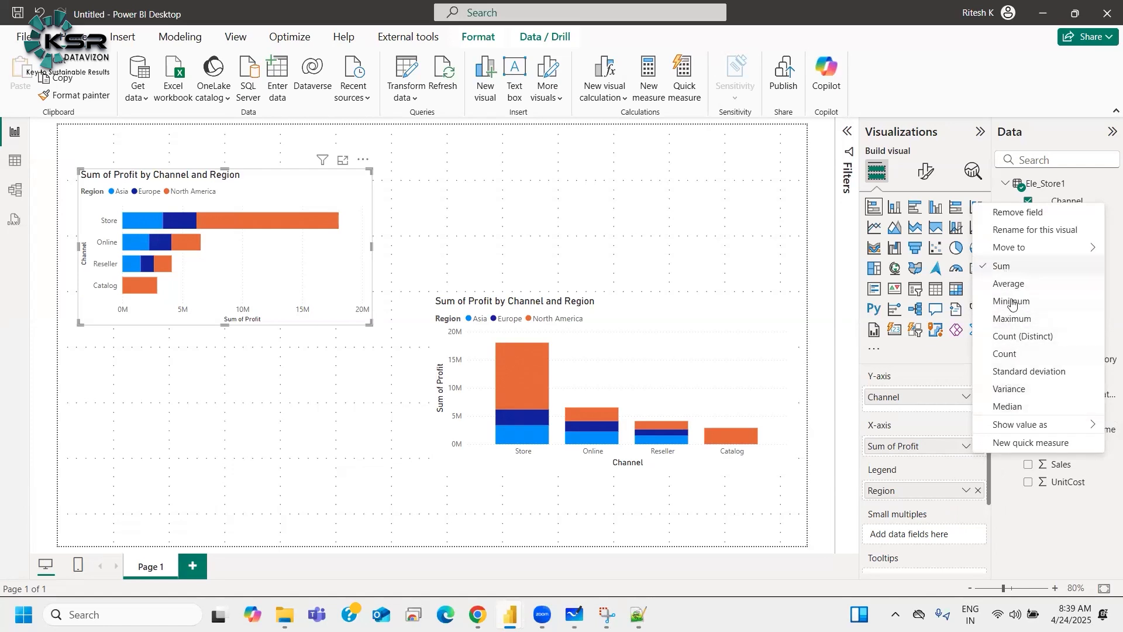
pyautogui.click(930, 470)
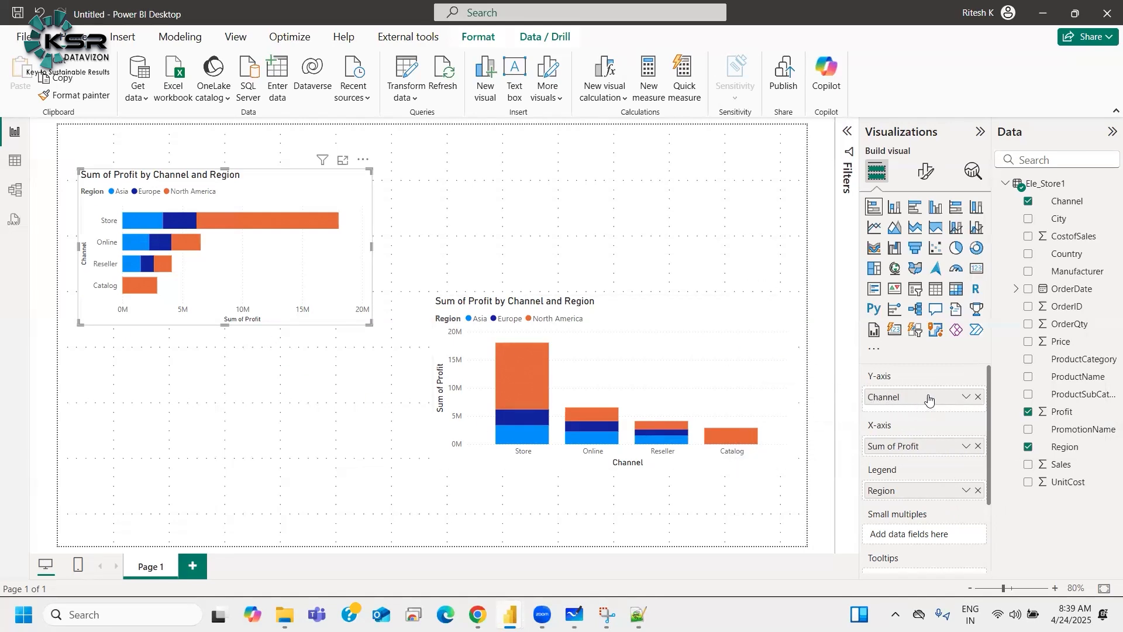
# Step: Replace Channel on the bar chart's Y-axis with Price and open the chart in focus mode
pyautogui.click(976, 400)
pyautogui.moveTo(1056, 345); pyautogui.dragTo(924, 397)
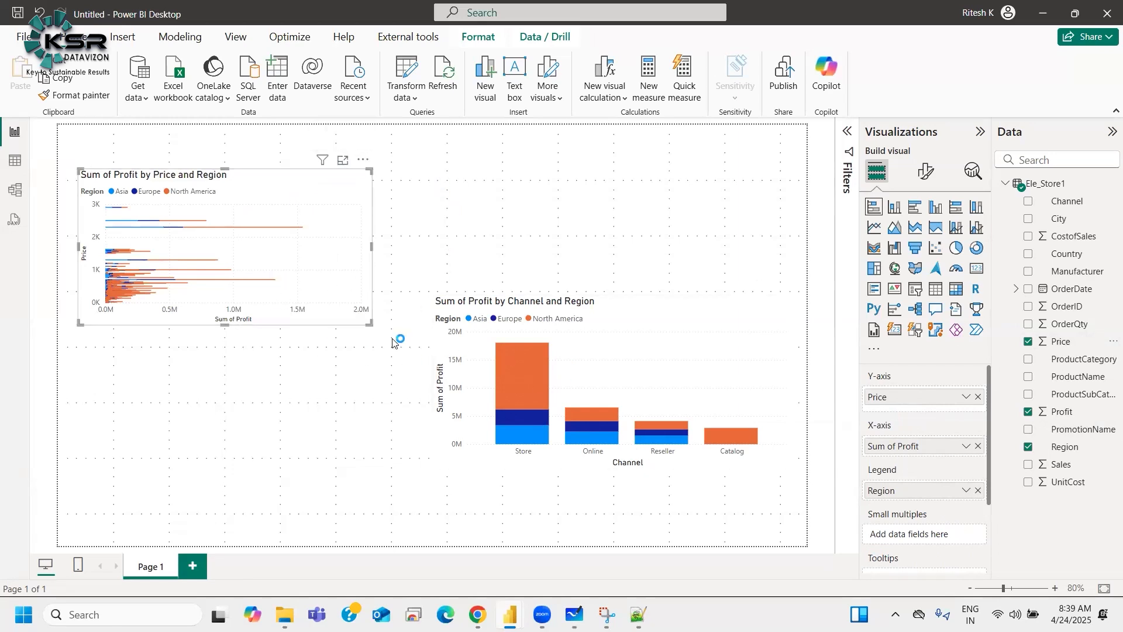
pyautogui.moveTo(211, 485); pyautogui.dragTo(228, 337)
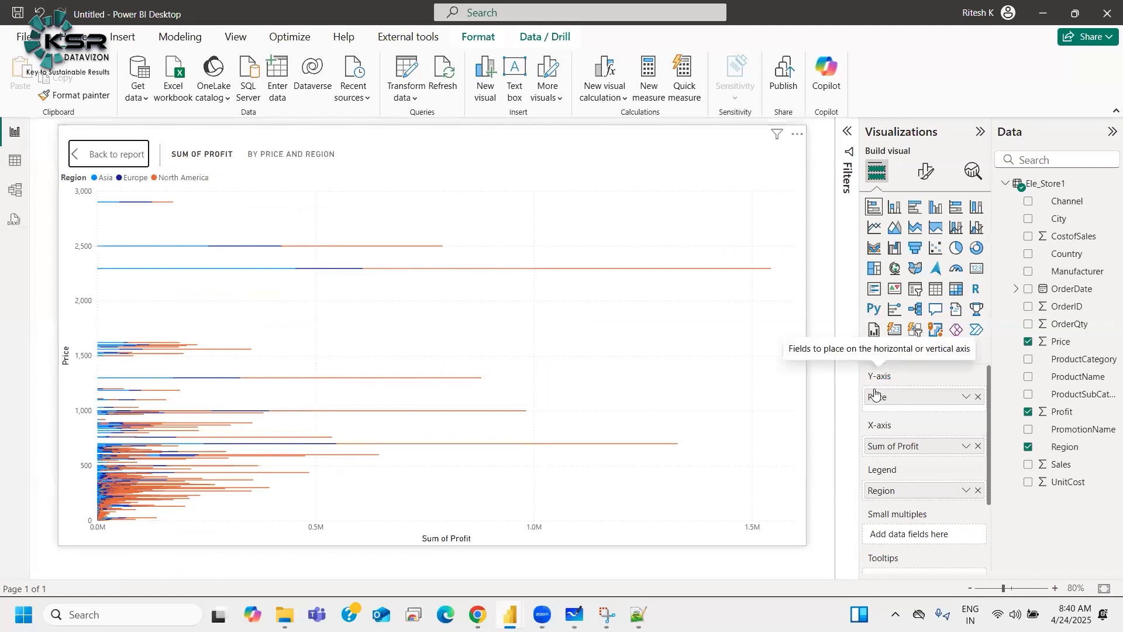
# Step: Swap the Y-axis field to PromotionName, then to ProductCategory
pyautogui.click(979, 398)
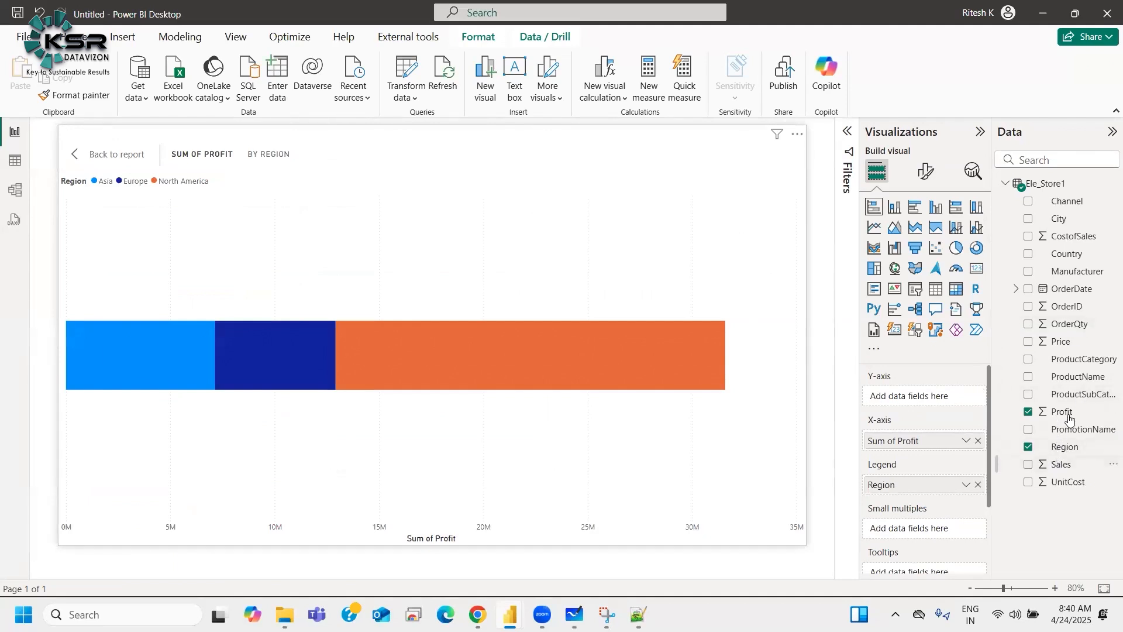
pyautogui.moveTo(1071, 430); pyautogui.dragTo(926, 398)
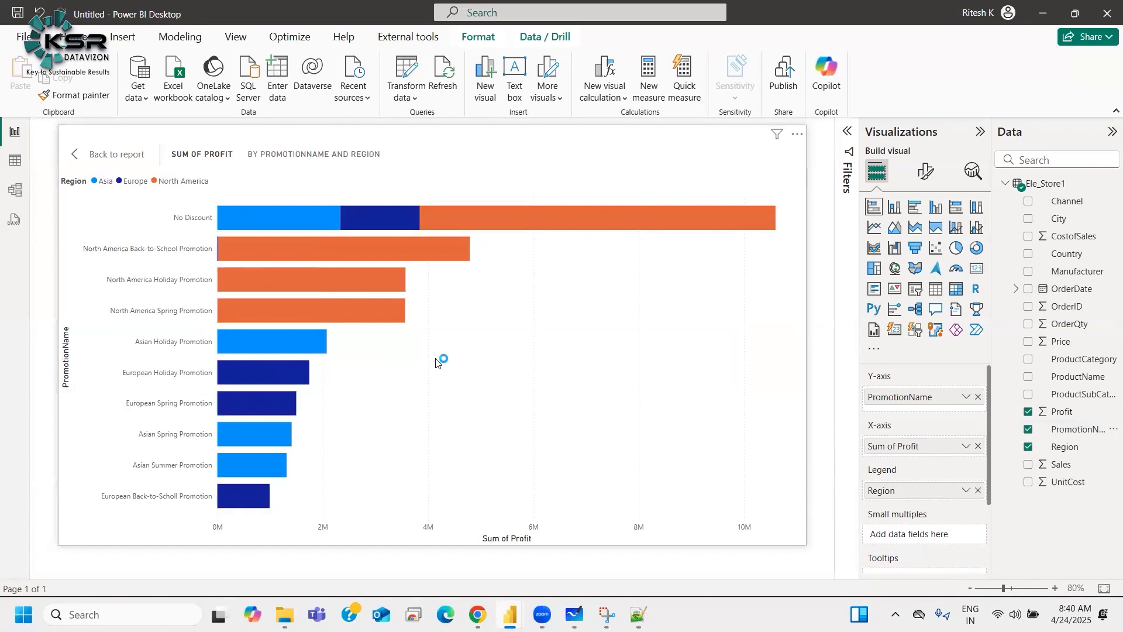
pyautogui.click(978, 397)
pyautogui.moveTo(1070, 367); pyautogui.dragTo(928, 396)
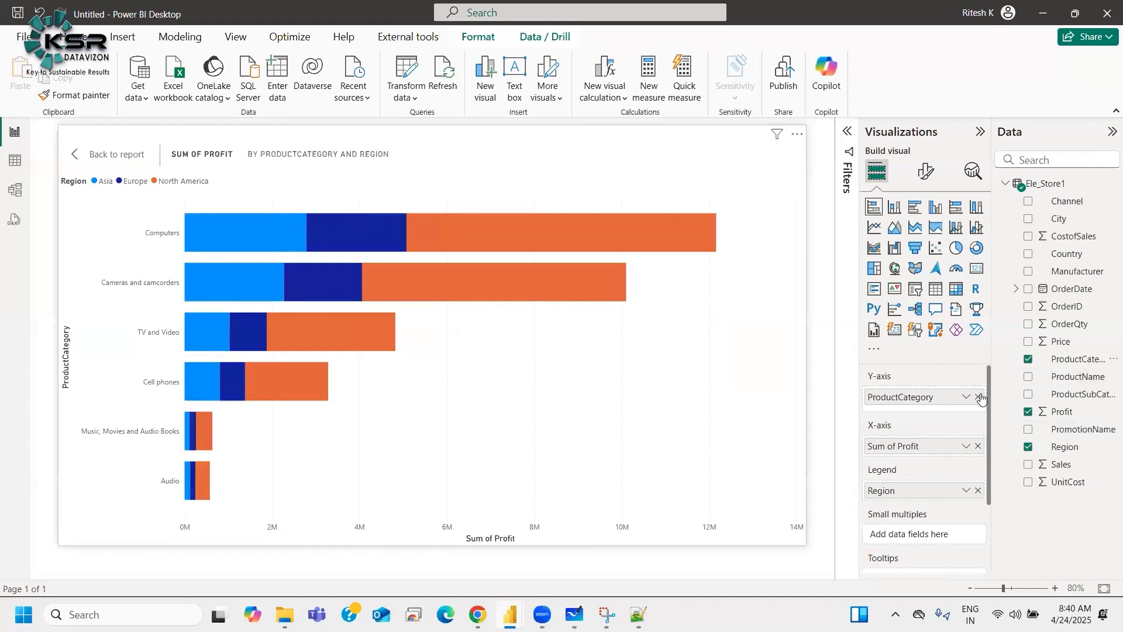
# Step: Swap the Y-axis field to ProductName, then to Country
pyautogui.click(978, 397)
pyautogui.moveTo(1078, 377); pyautogui.dragTo(927, 397)
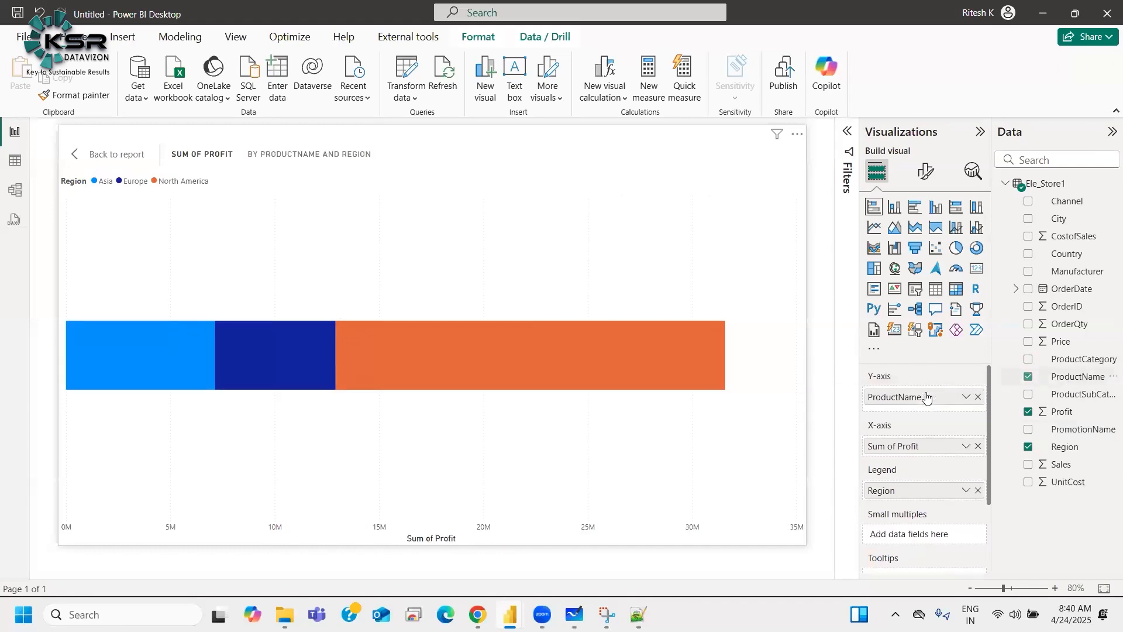
pyautogui.click(979, 396)
pyautogui.moveTo(1065, 254); pyautogui.dragTo(912, 398)
pyautogui.scroll(-5, 473, 388)
pyautogui.scroll(4, 480, 390)
pyautogui.scroll(-3, 509, 412)
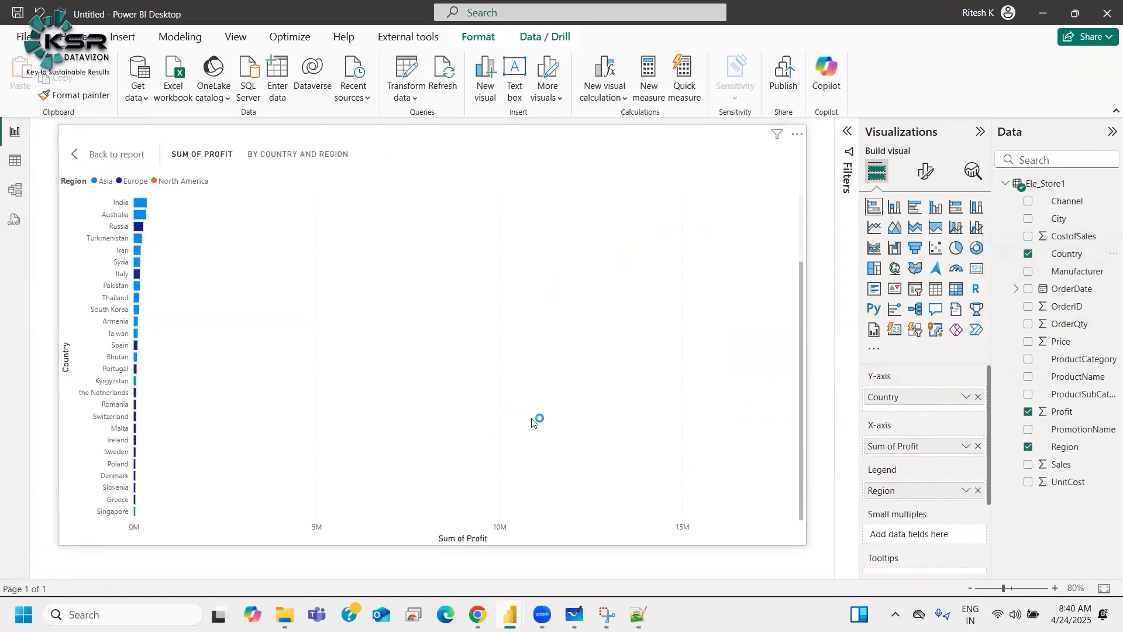
# Step: Restore Channel to the Y-axis in place of Country
pyautogui.moveTo(980, 403); pyautogui.dragTo(761, 398)
pyautogui.moveTo(1071, 202); pyautogui.dragTo(925, 402)
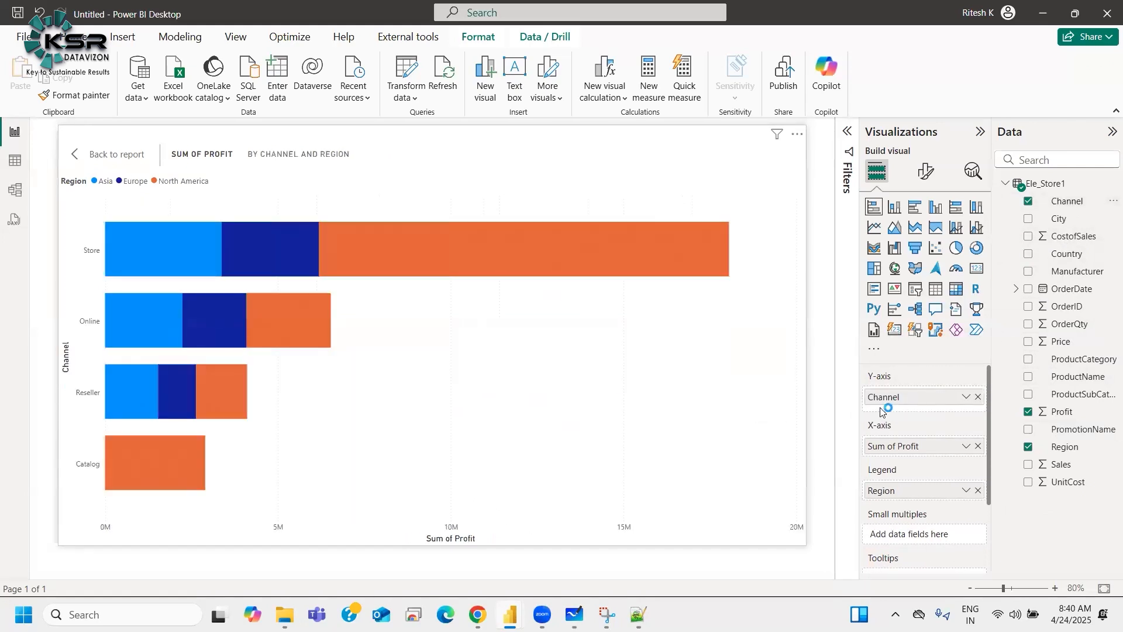
# Step: Widen the gap before Legend on the Stacked Bar Chart "X vs Y vs Legend" line
pyautogui.hotkey('alt', 'Tab')
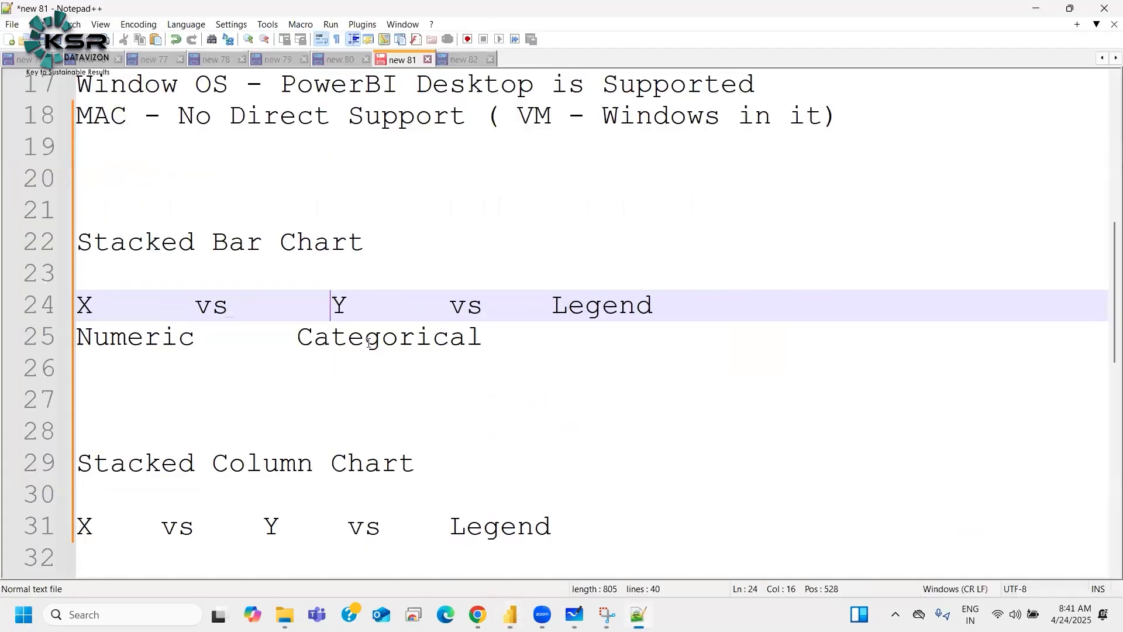
pyautogui.click(554, 306)
pyautogui.press('Return')
pyautogui.press('Return')
pyautogui.press('BackSpace')
pyautogui.press('BackSpace')
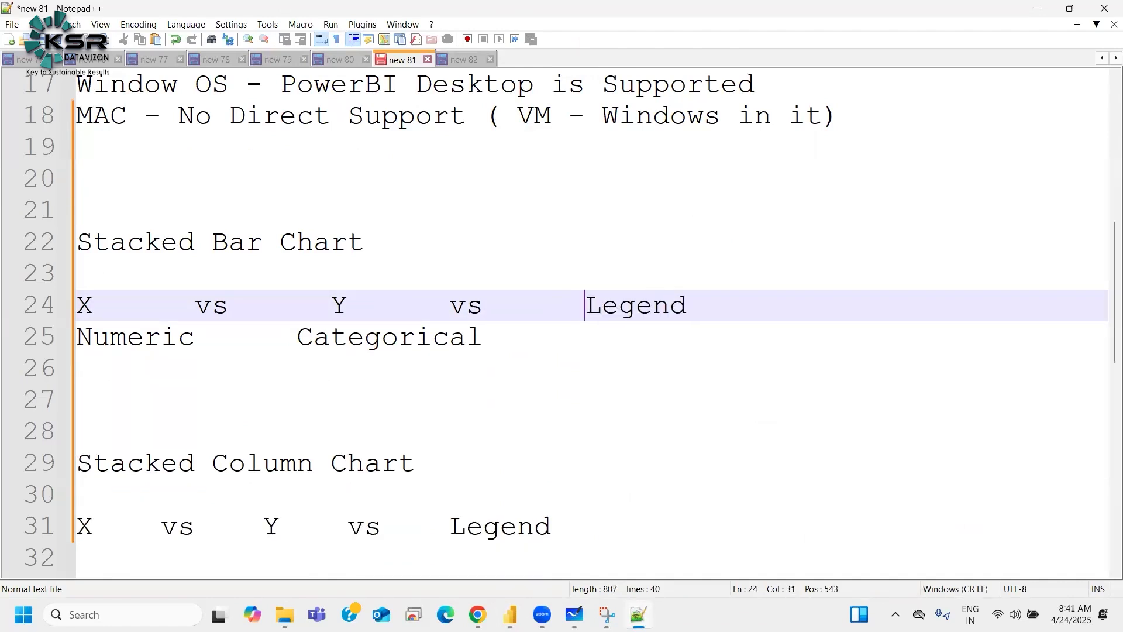
pyautogui.click(1036, 8)
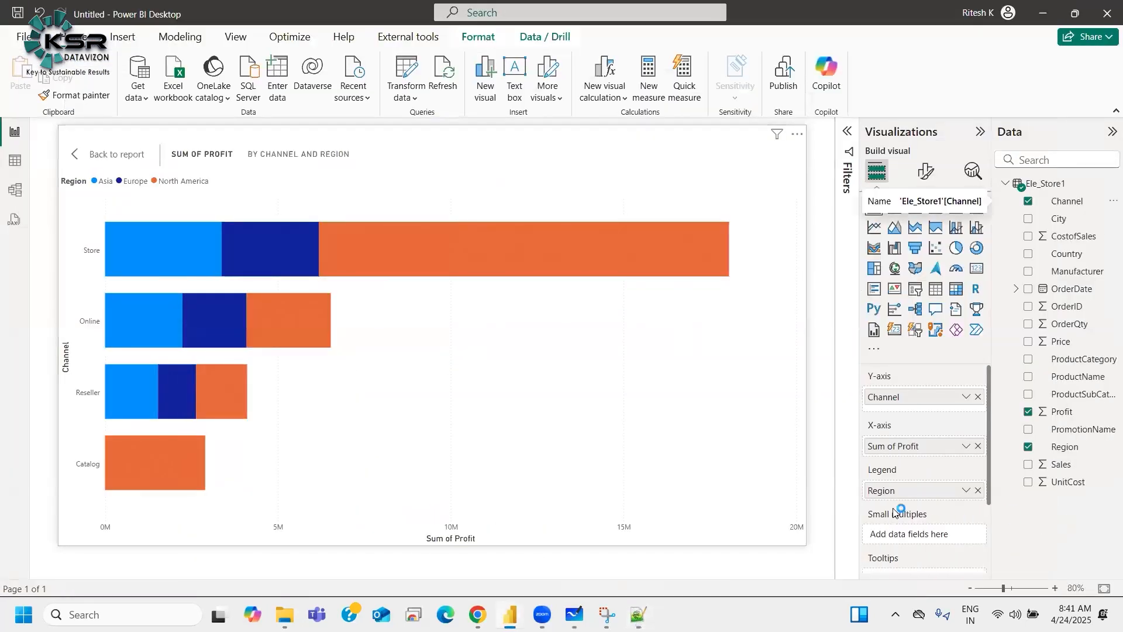
# Step: Replace Region in the Legend with Sales, then remove Sales
pyautogui.click(978, 491)
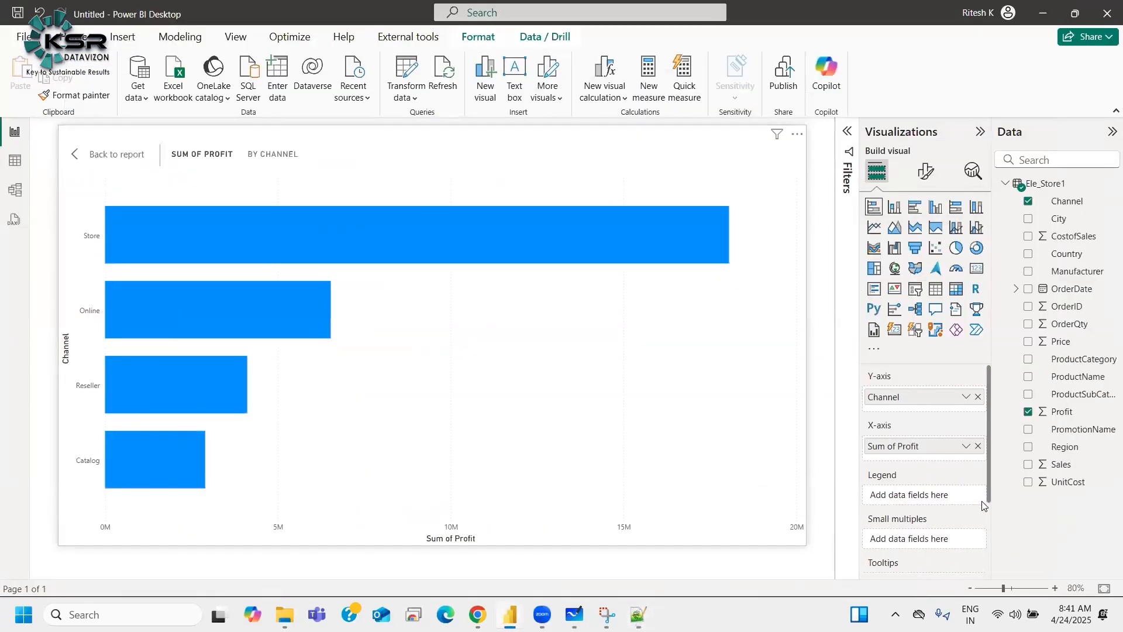
pyautogui.moveTo(1061, 466); pyautogui.dragTo(915, 491)
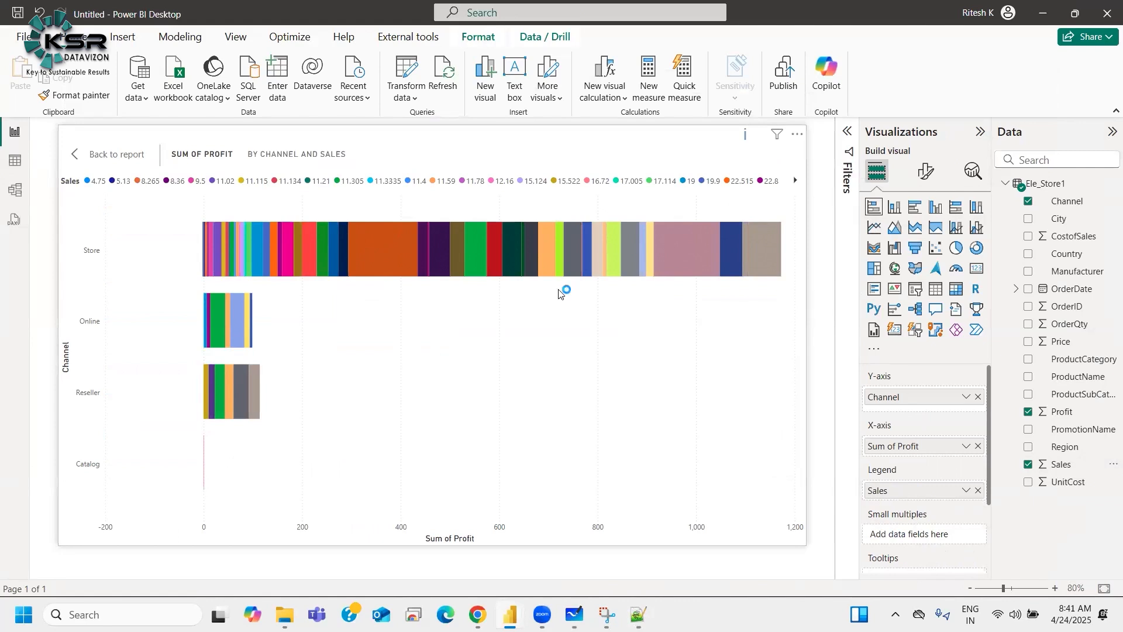
pyautogui.moveTo(745, 134)
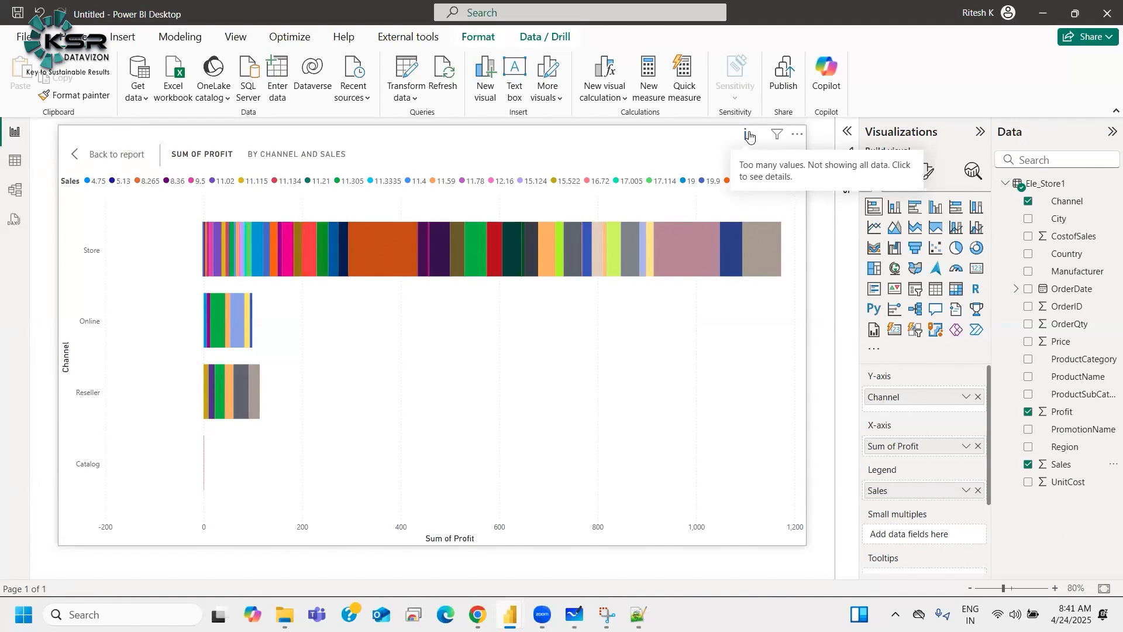
pyautogui.click(978, 491)
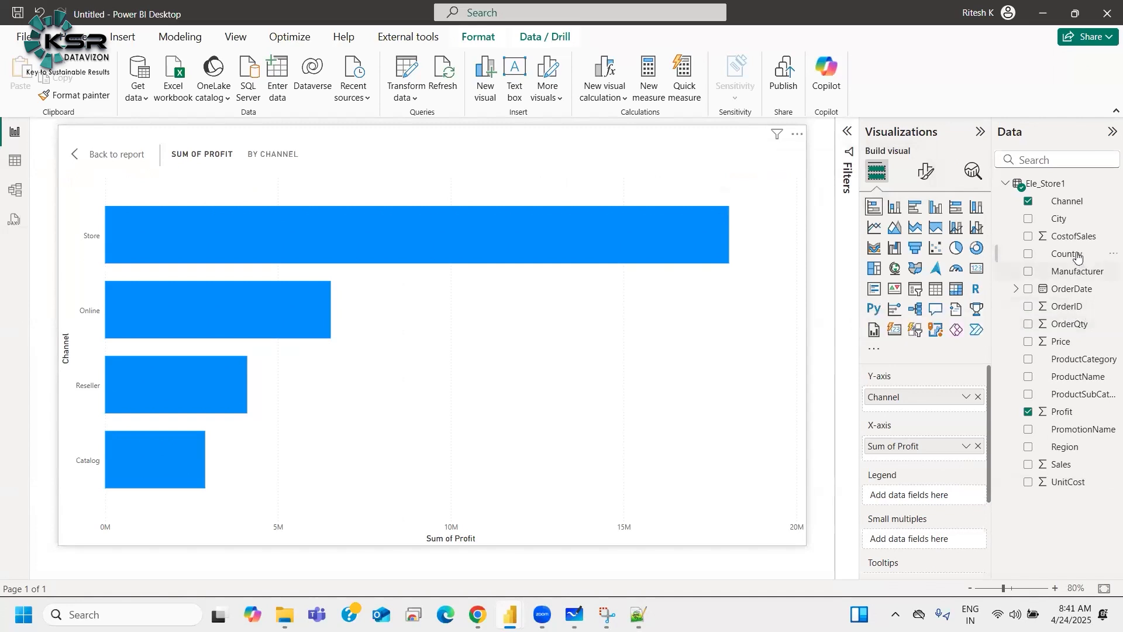
# Step: Put Country in the Legend, inspect its segments, then remove it
pyautogui.moveTo(1078, 255); pyautogui.dragTo(924, 494)
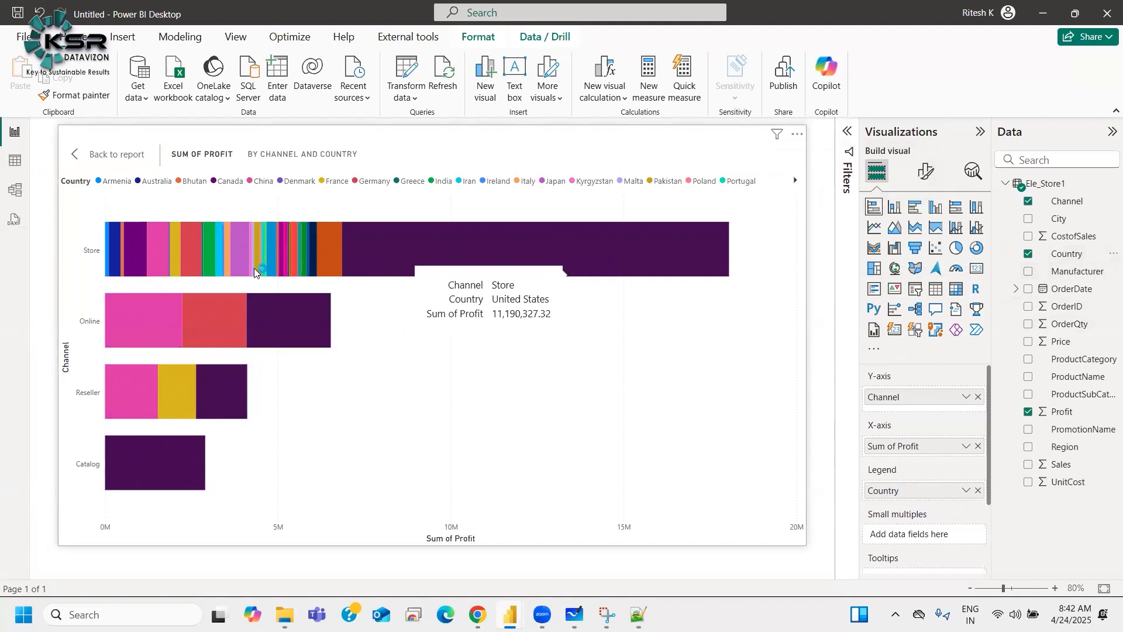
pyautogui.moveTo(260, 265)
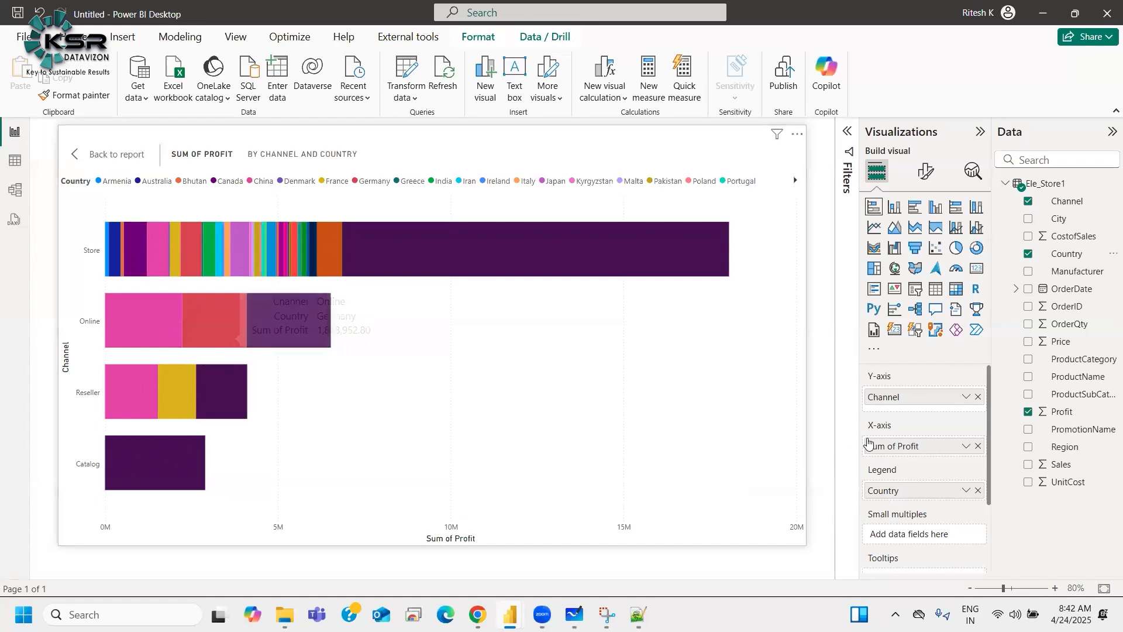
pyautogui.click(977, 490)
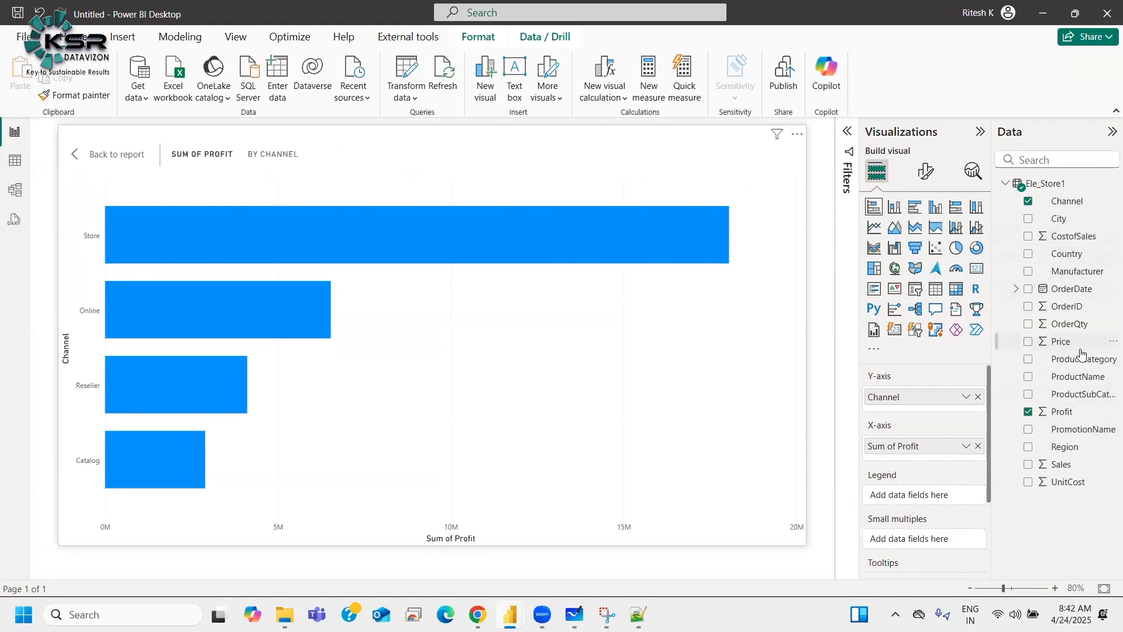
# Step: Try Manufacturer in the Legend, then put Region back
pyautogui.moveTo(1075, 272); pyautogui.dragTo(900, 502)
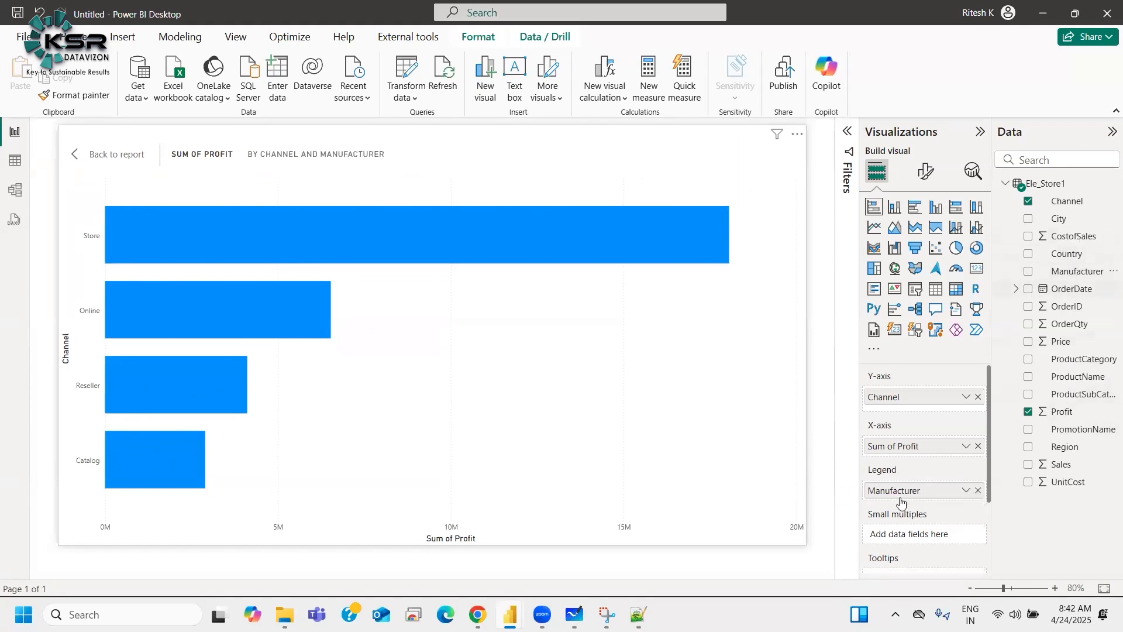
pyautogui.click(978, 491)
pyautogui.moveTo(1053, 458); pyautogui.dragTo(892, 494)
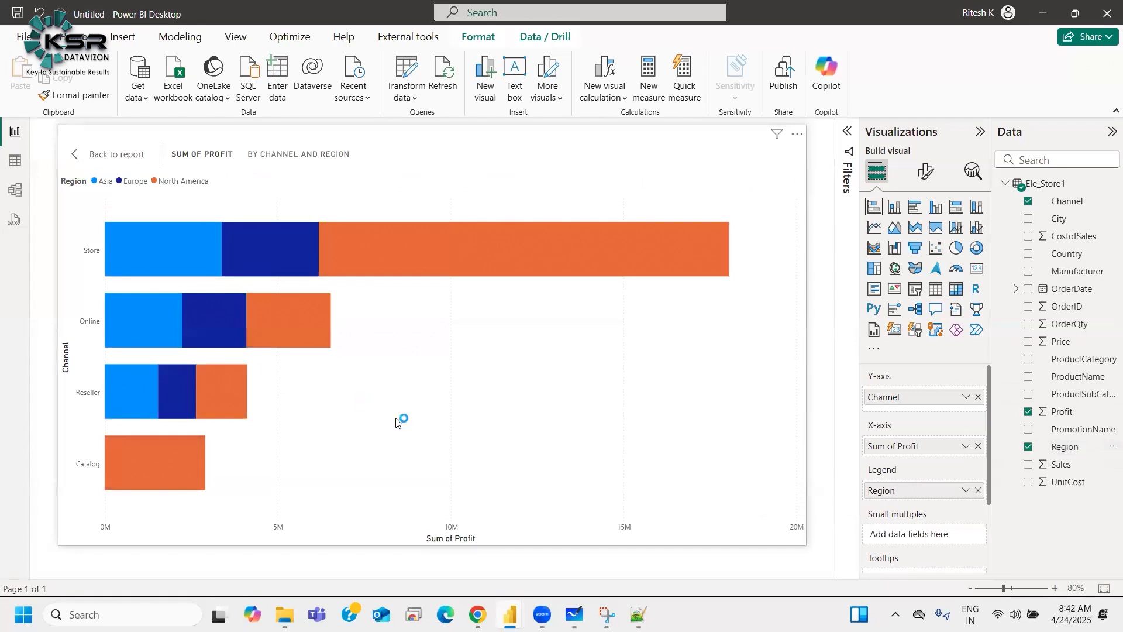
# Step: Write "Categorical" under Legend in the Stacked Bar Chart notes and switch back to Power BI Desktop
pyautogui.click(637, 614)
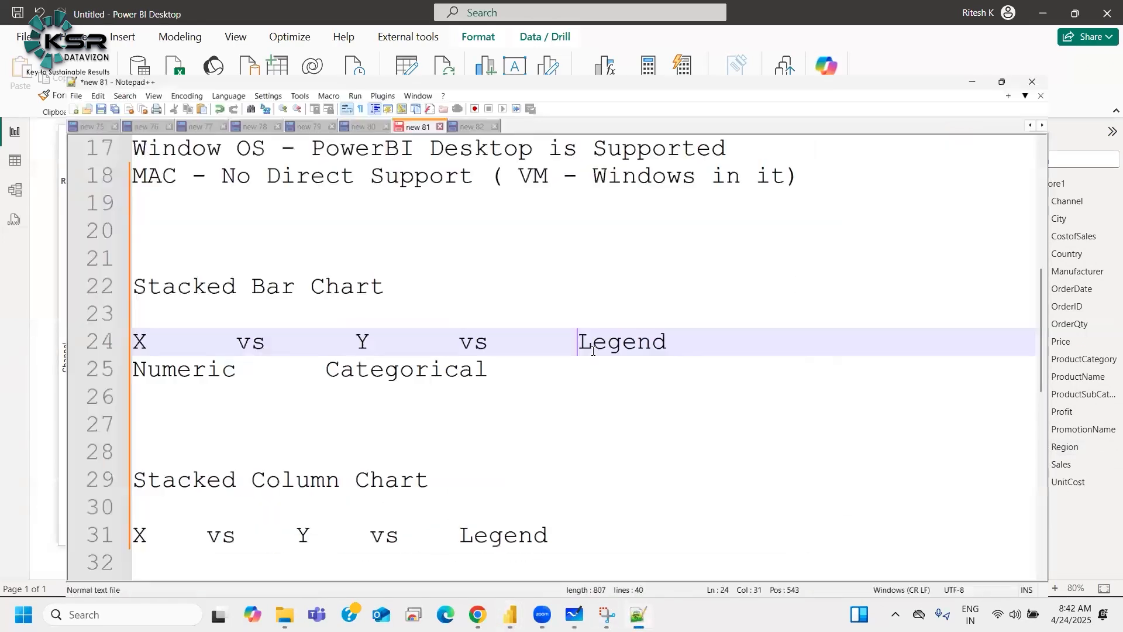
pyautogui.click(592, 350)
pyautogui.write('Categorical')
pyautogui.press('Return')
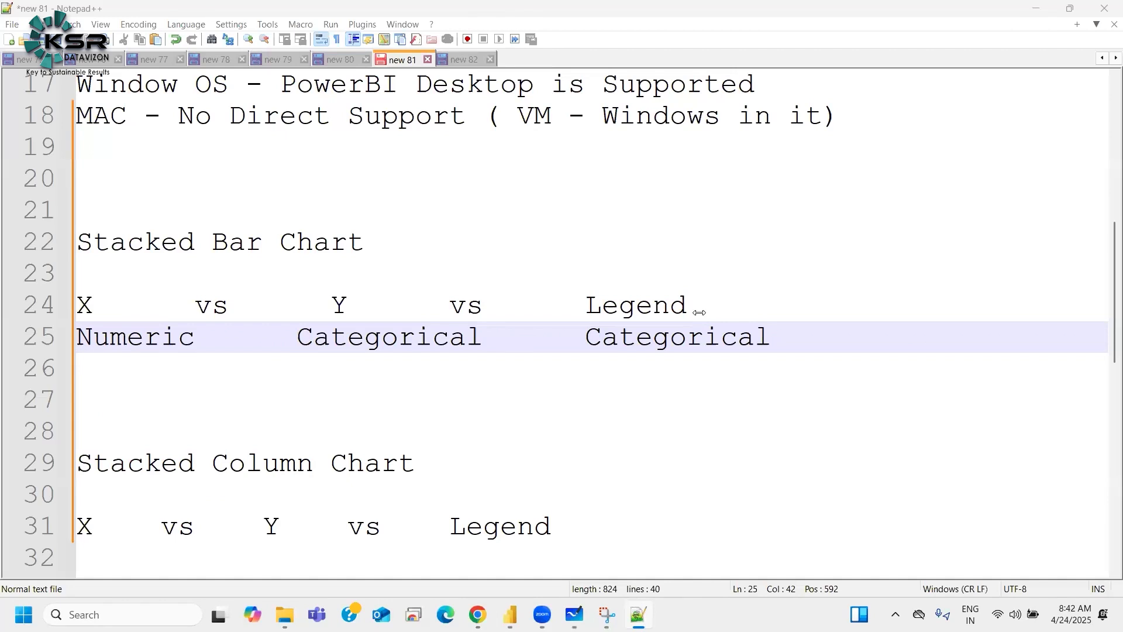
pyautogui.moveTo(503, 614)
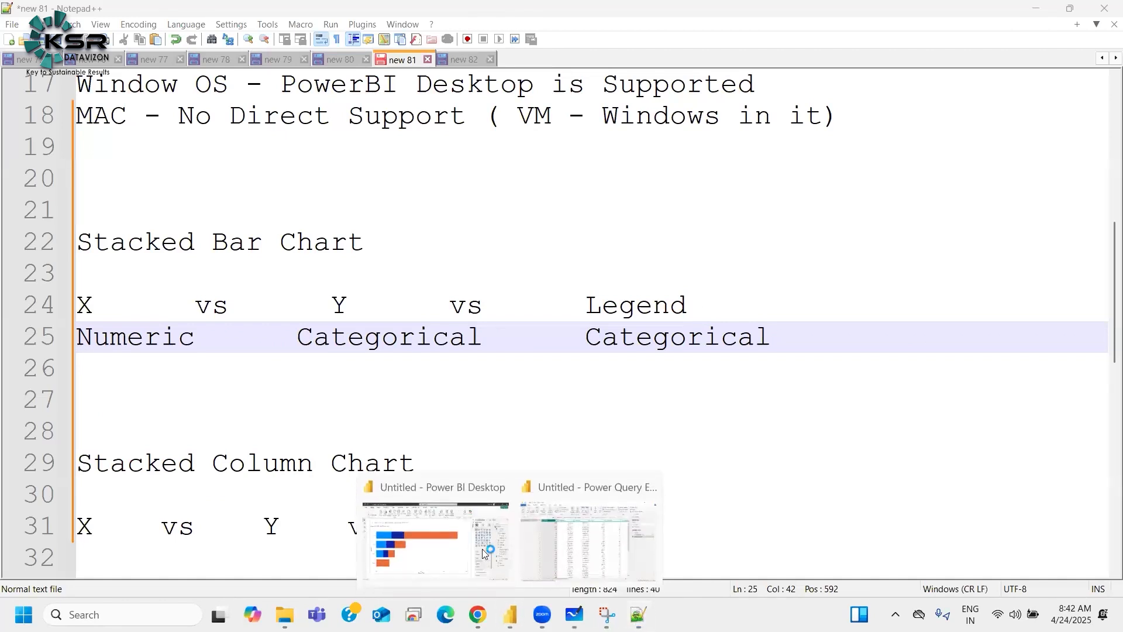
pyautogui.click(461, 558)
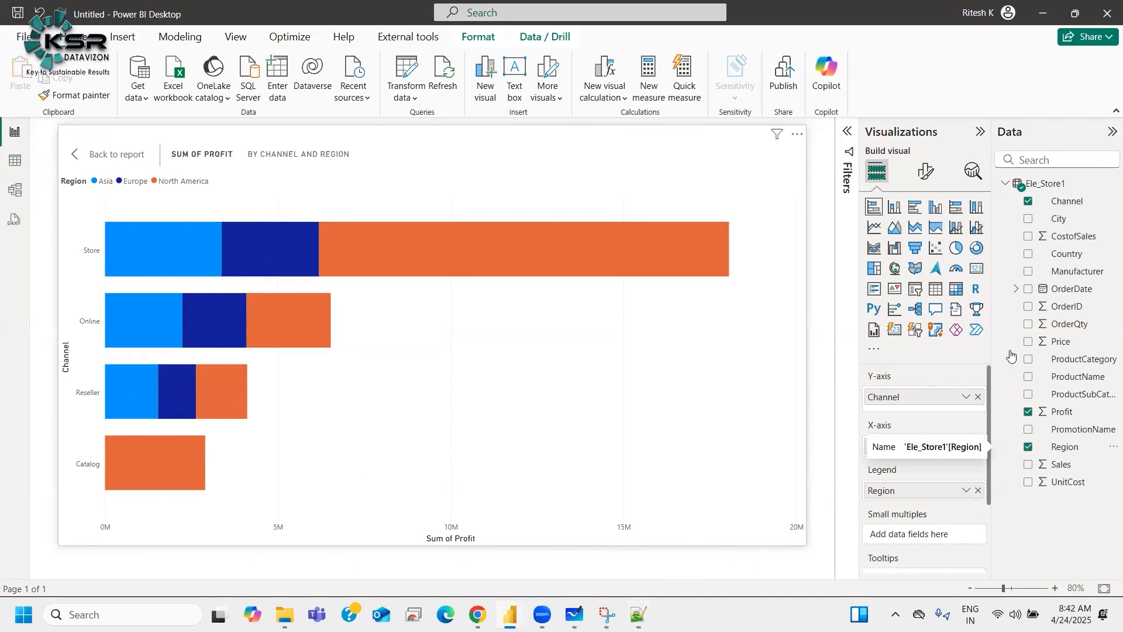
# Step: Swap Profit on the bar chart's X-axis for a count of Country, then put Profit back on the X-axis
pyautogui.click(977, 445)
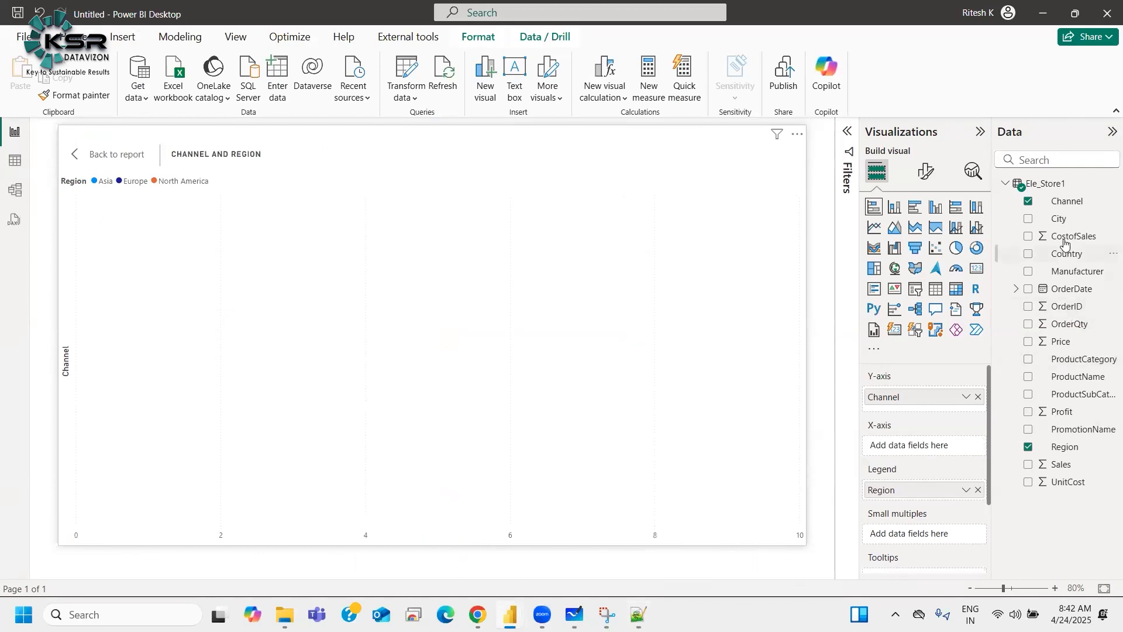
pyautogui.moveTo(1065, 256); pyautogui.dragTo(932, 462)
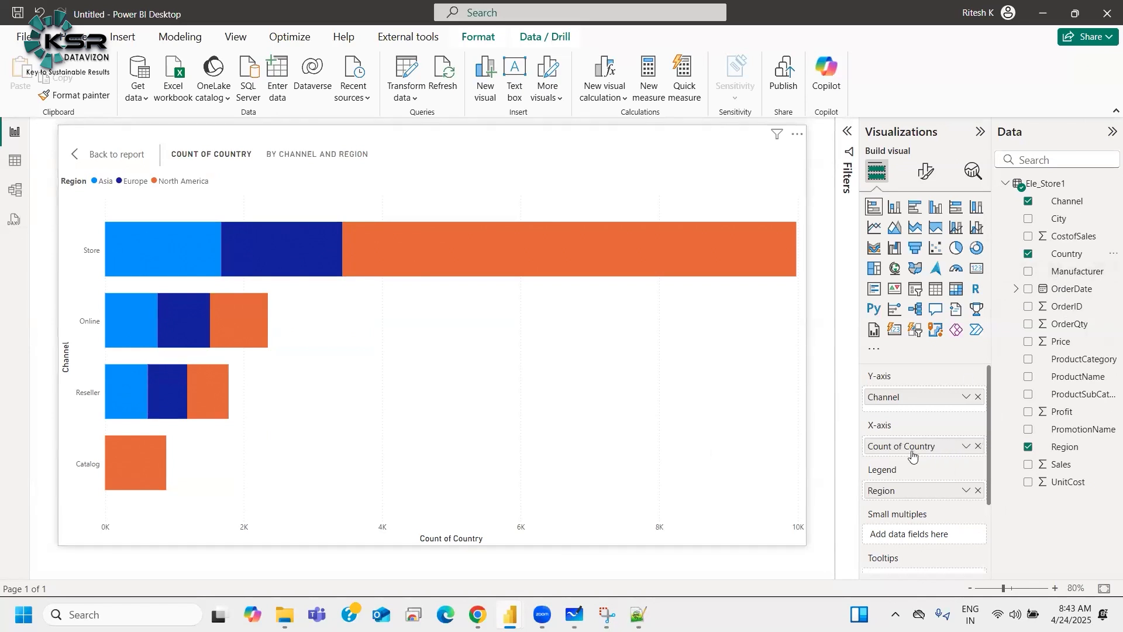
pyautogui.click(977, 446)
pyautogui.moveTo(1062, 411); pyautogui.dragTo(927, 452)
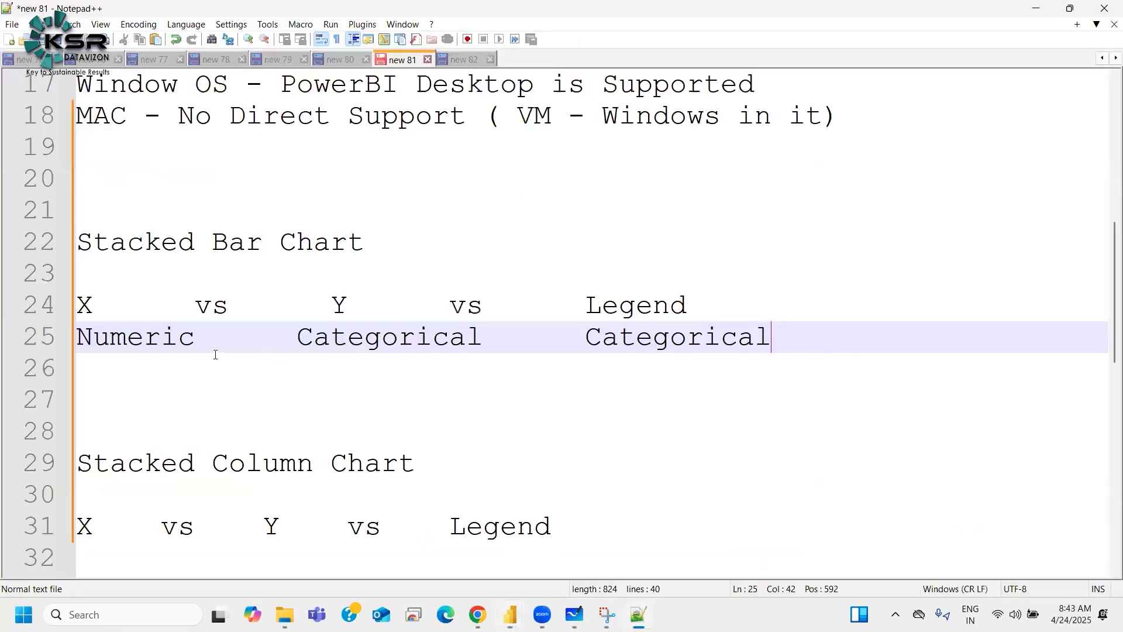
# Step: Add a new line under the Stacked Column Chart headings and enter "Categorical" under X
pyautogui.scroll(-1, 396, 405)
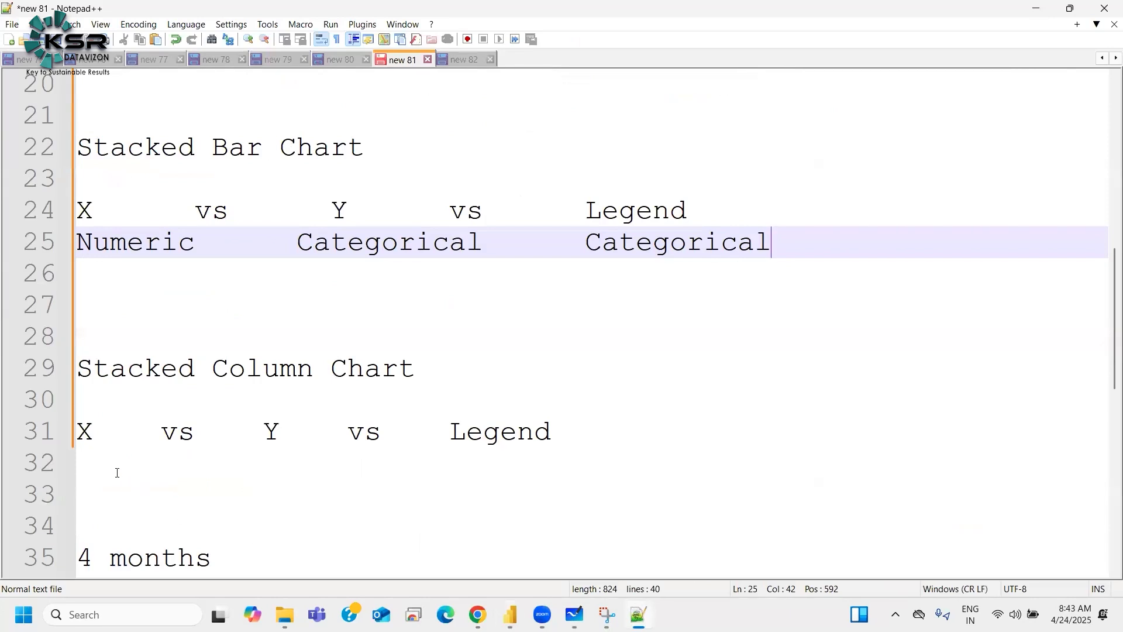
pyautogui.click(116, 468)
pyautogui.press('Return')
pyautogui.press('Return')
pyautogui.press('Up')
pyautogui.press('Up')
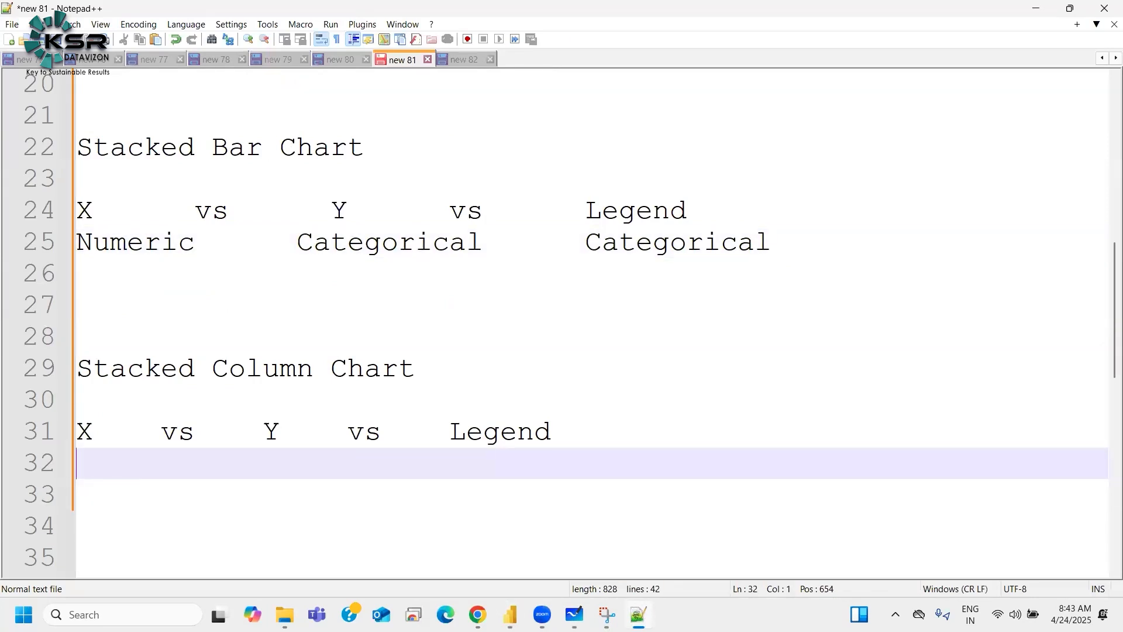
pyautogui.write('Categorical')
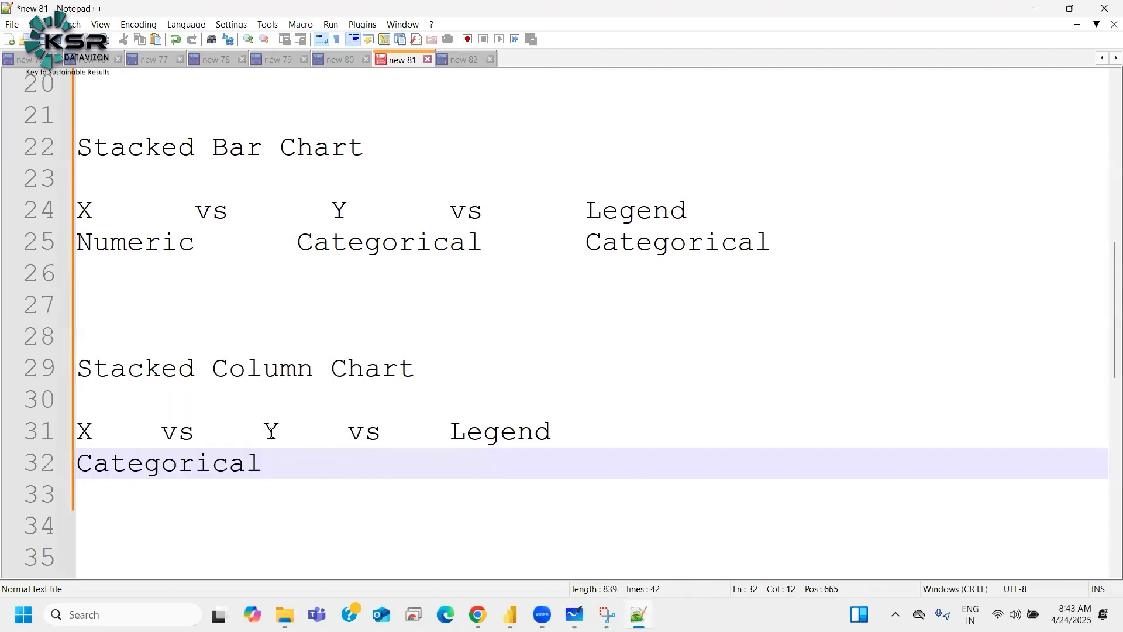
# Step: Widen the spacing between the X, Y and Legend headings of the Stacked Column Chart notes
pyautogui.click(270, 431)
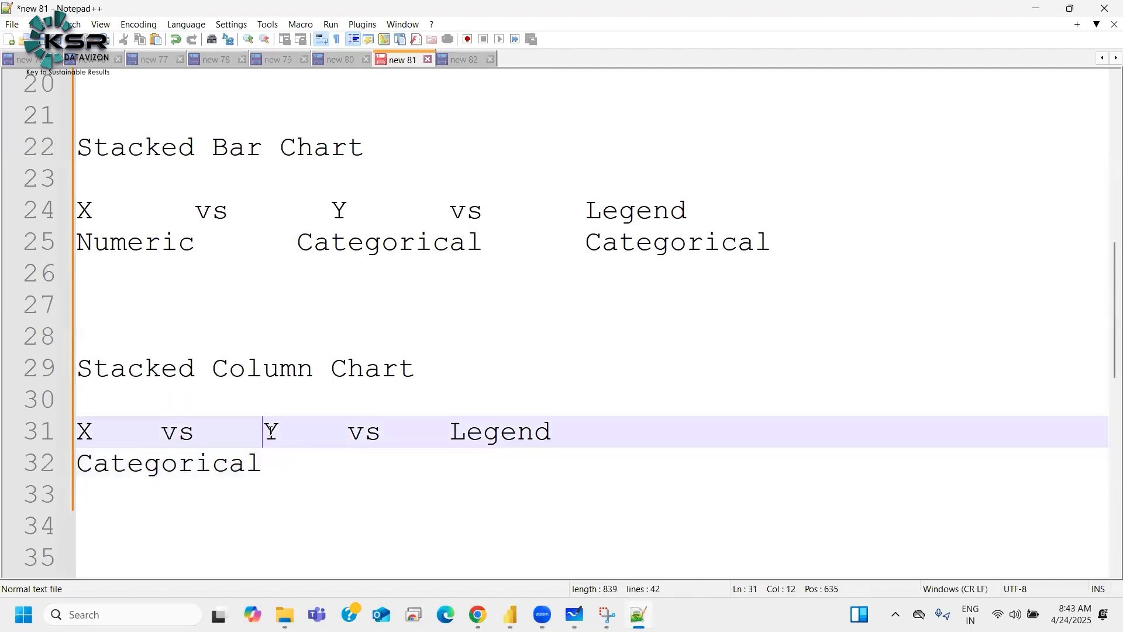
pyautogui.click(399, 434)
pyautogui.click(319, 432)
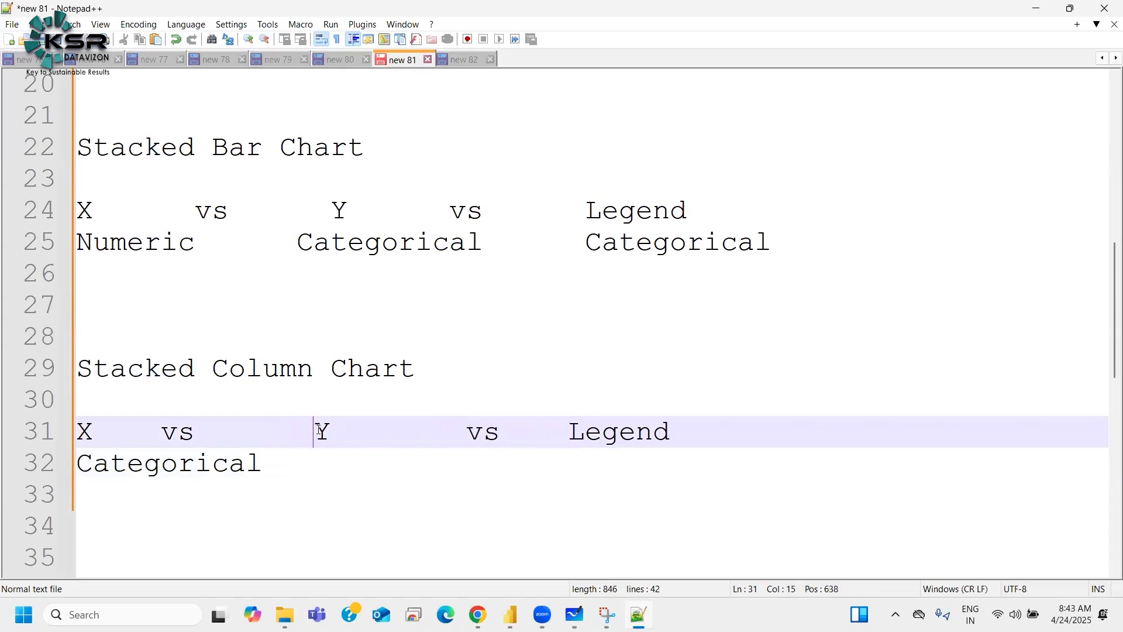
pyautogui.click(568, 429)
pyautogui.click(309, 432)
# Step: Enter "Numeric" under Y and "Categorical" under Legend in the Stacked Column Chart notes
pyautogui.click(326, 471)
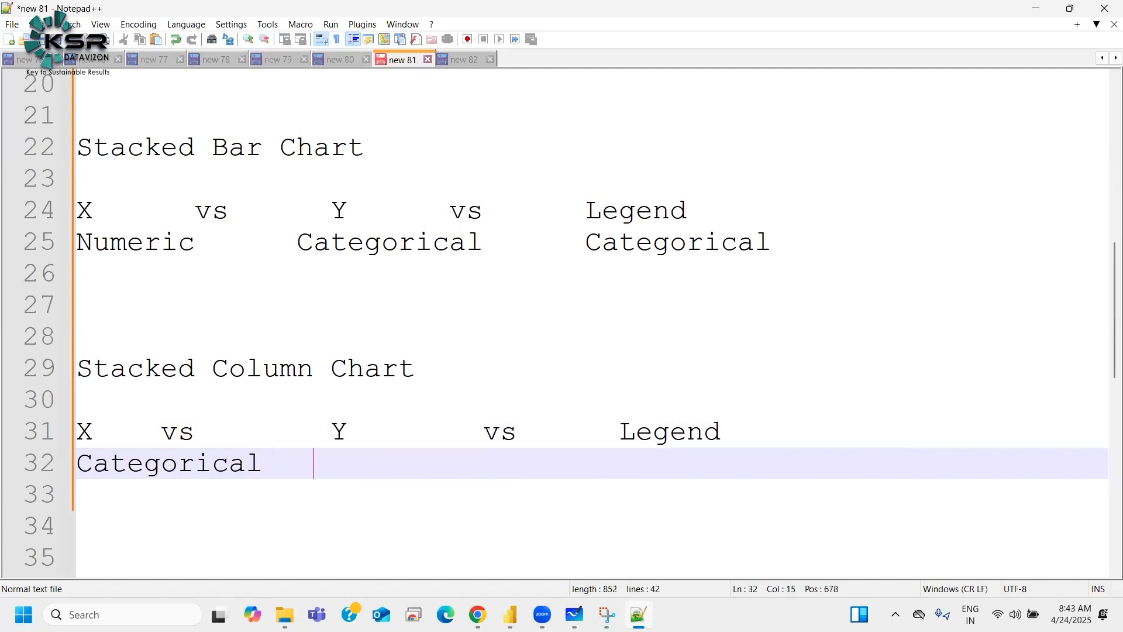
pyautogui.write('Numeric')
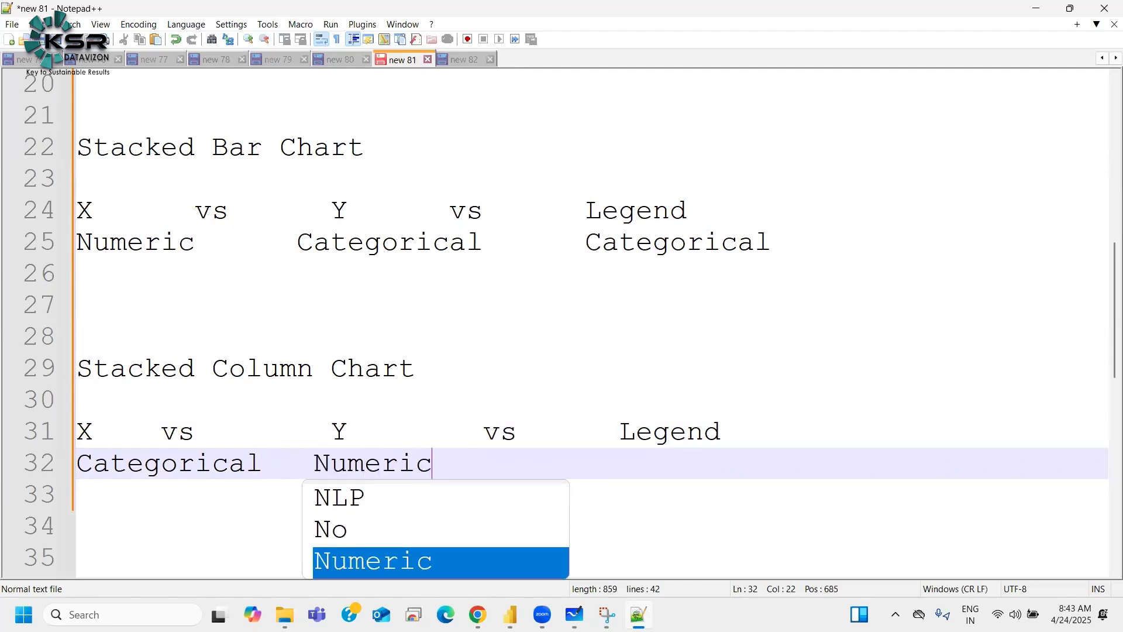
pyautogui.press('BackSpace')
pyautogui.press('BackSpace')
pyautogui.press('BackSpace')
pyautogui.press('BackSpace')
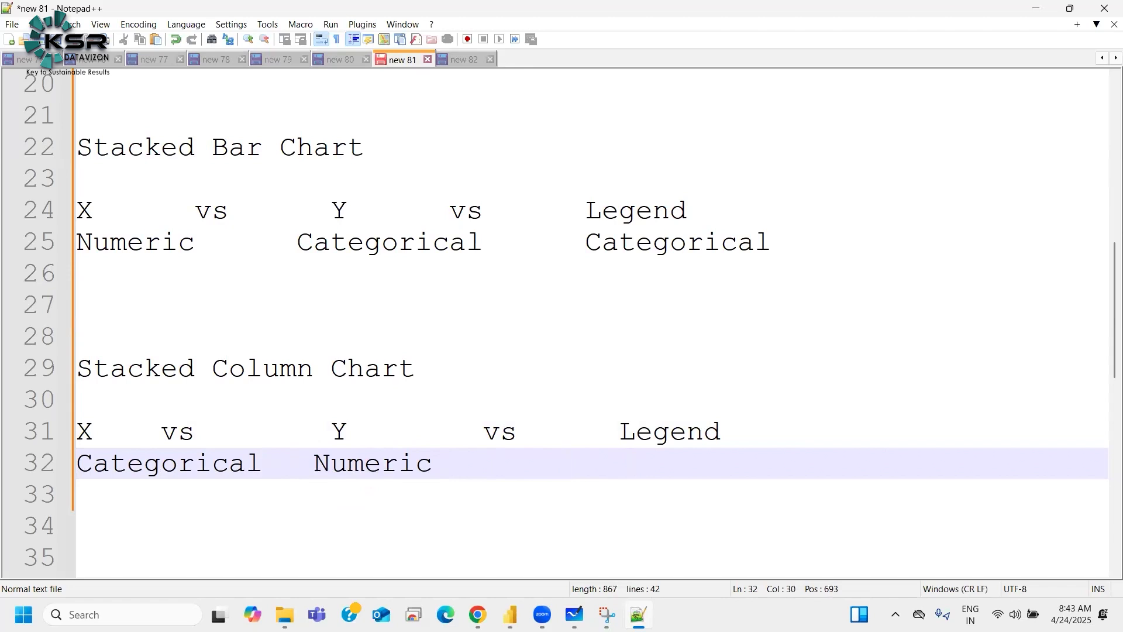
pyautogui.write('Categorical')
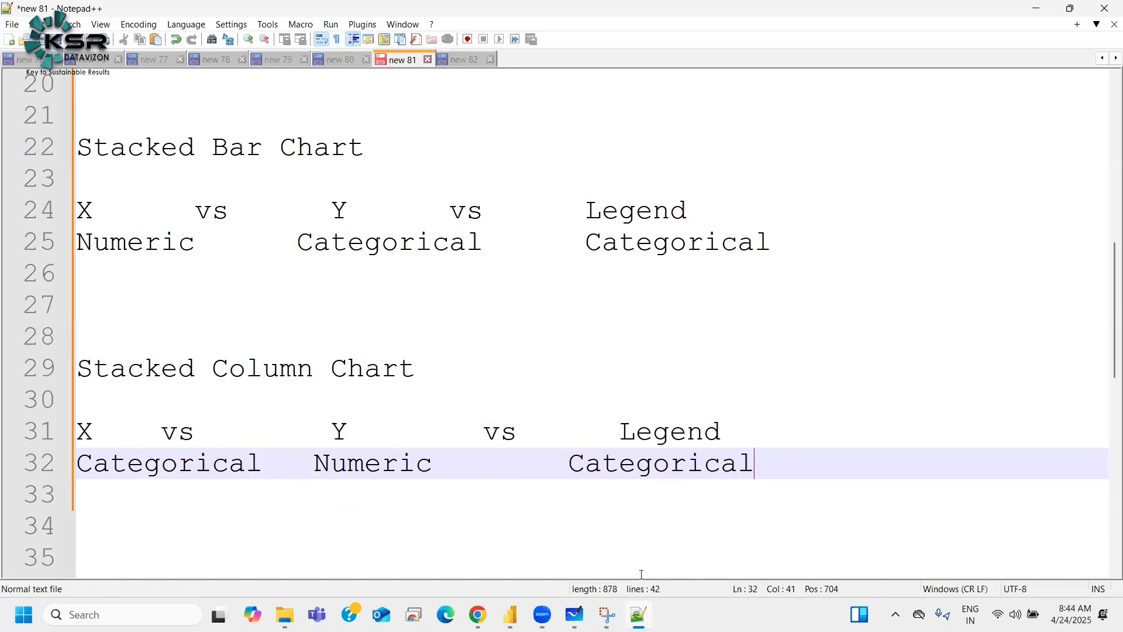
# Step: Switch to Power BI Desktop, return to the report and open the stacked column chart in focus mode
pyautogui.moveTo(510, 614)
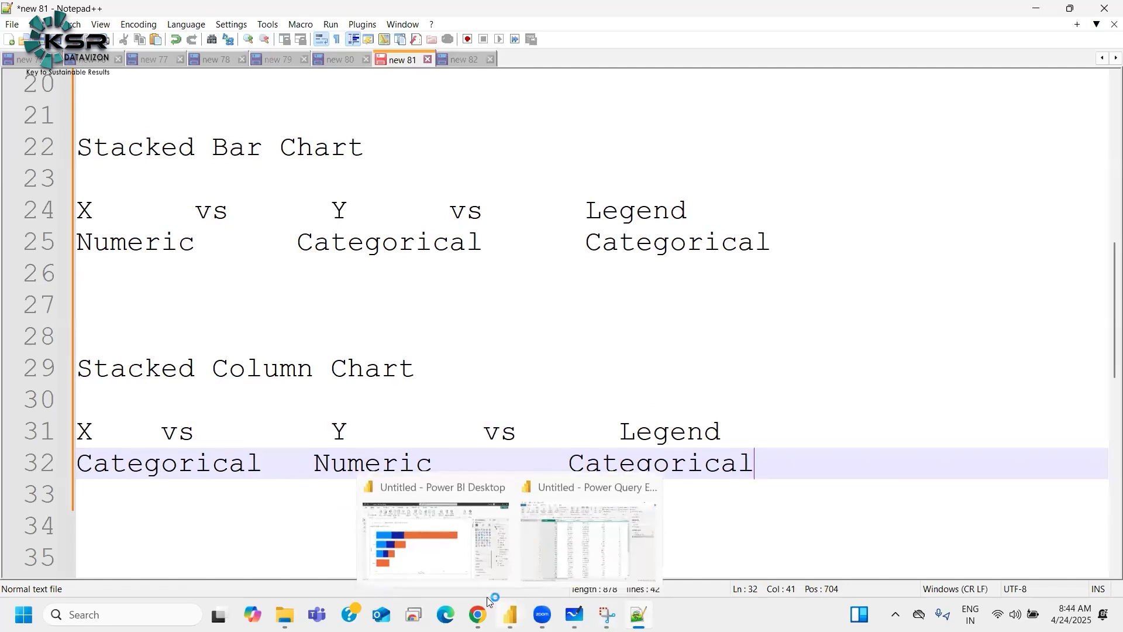
pyautogui.click(458, 572)
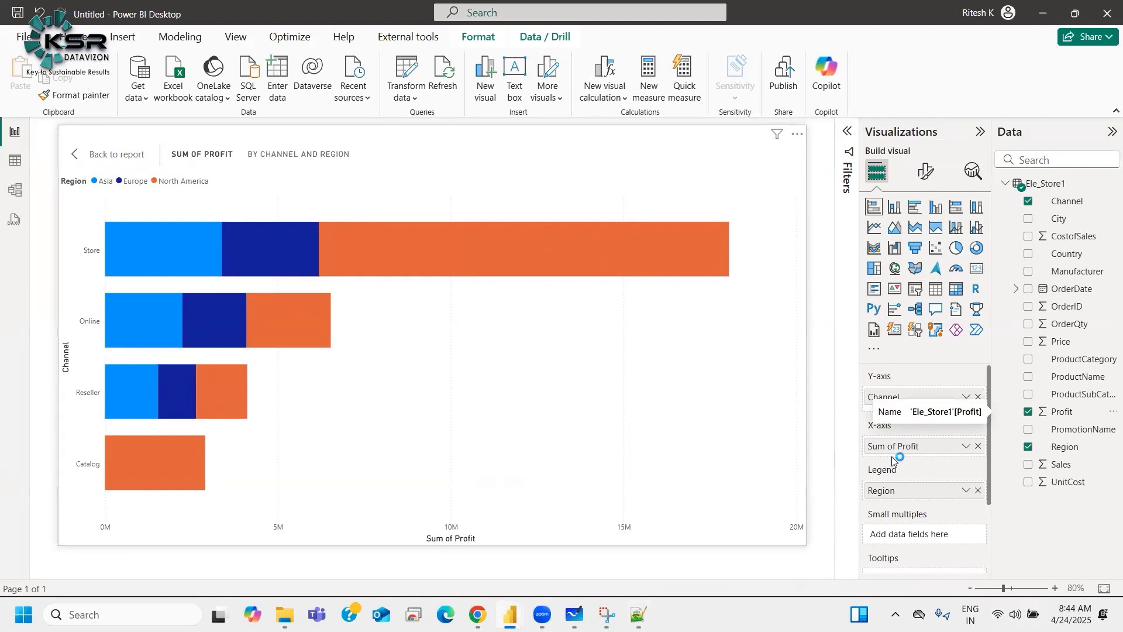
pyautogui.click(82, 156)
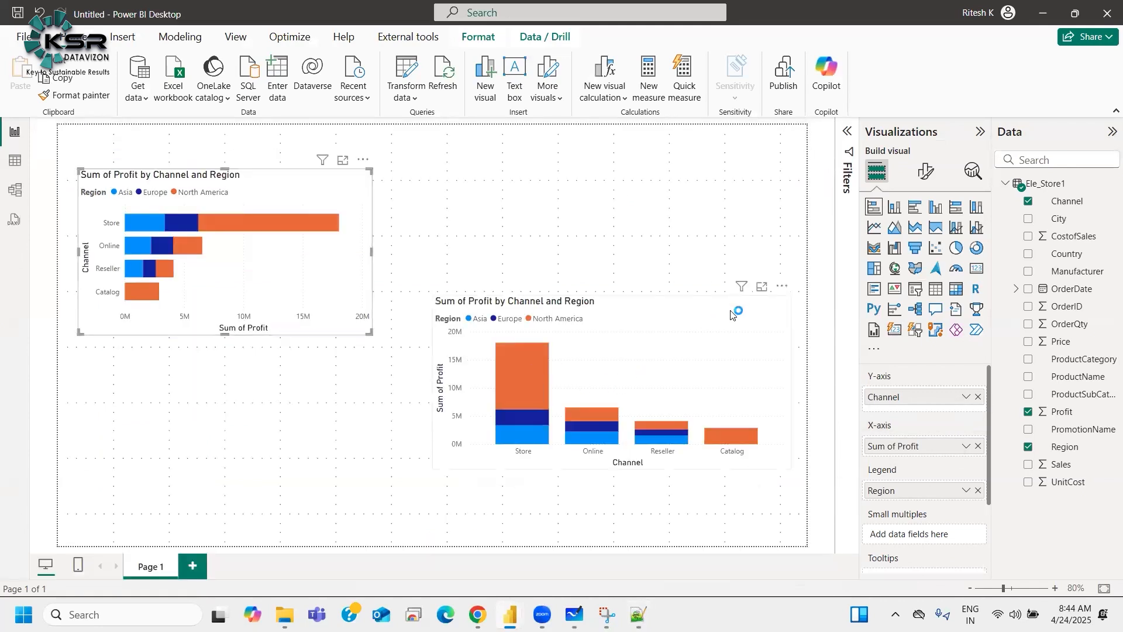
pyautogui.click(763, 287)
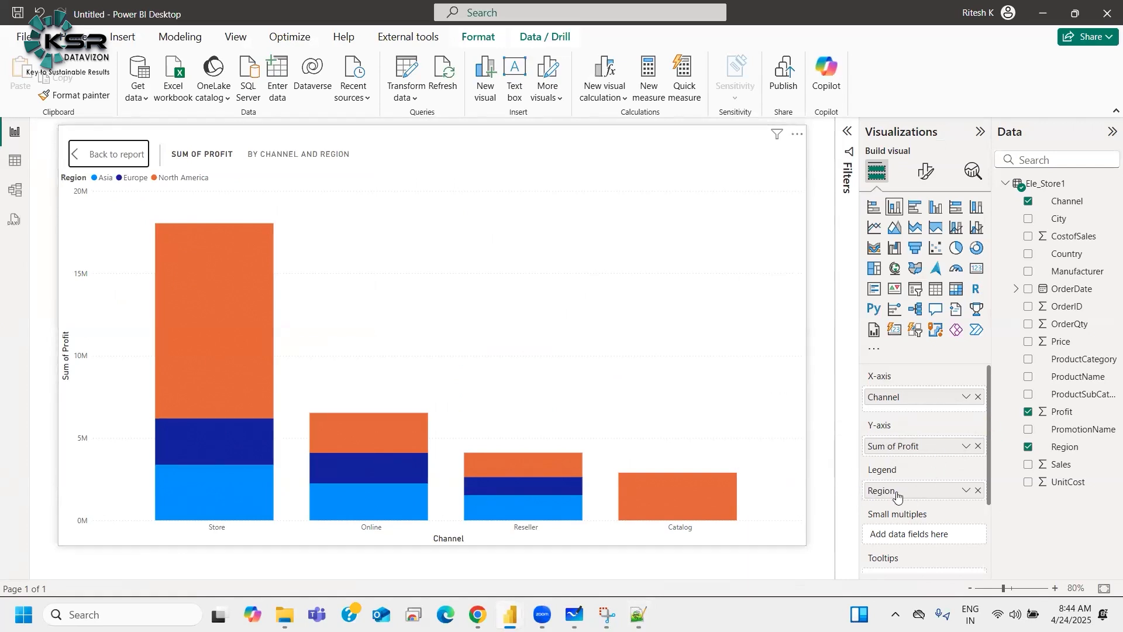
# Step: Review the annotated chart snip, then compare the Categorical entries across both charts' notes
pyautogui.click(607, 615)
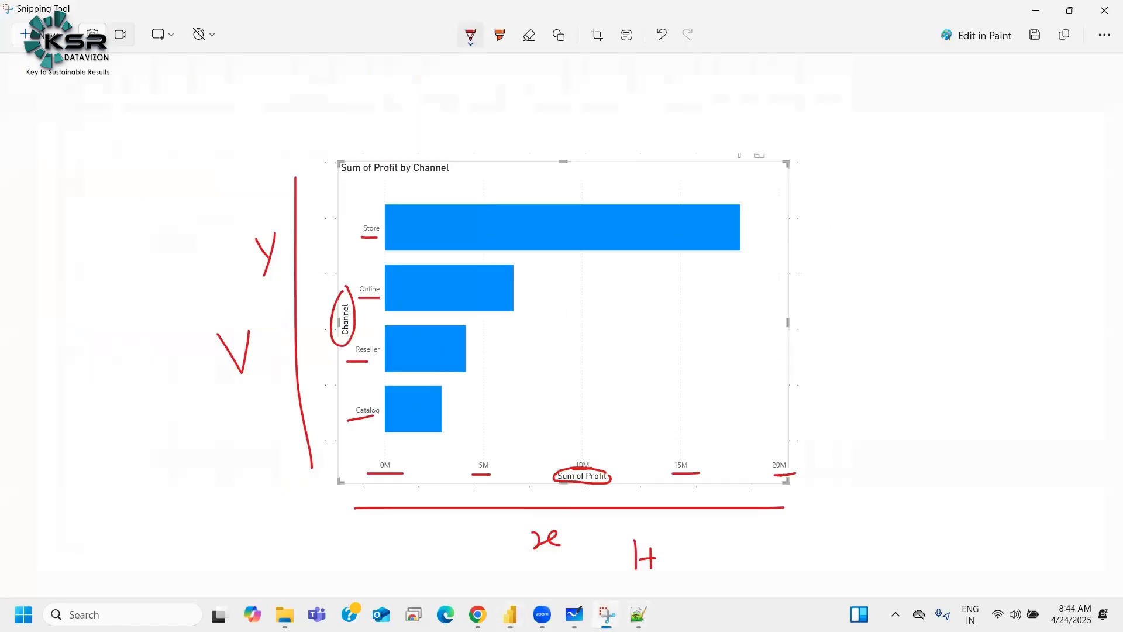
pyautogui.hotkey('alt', 'Tab')
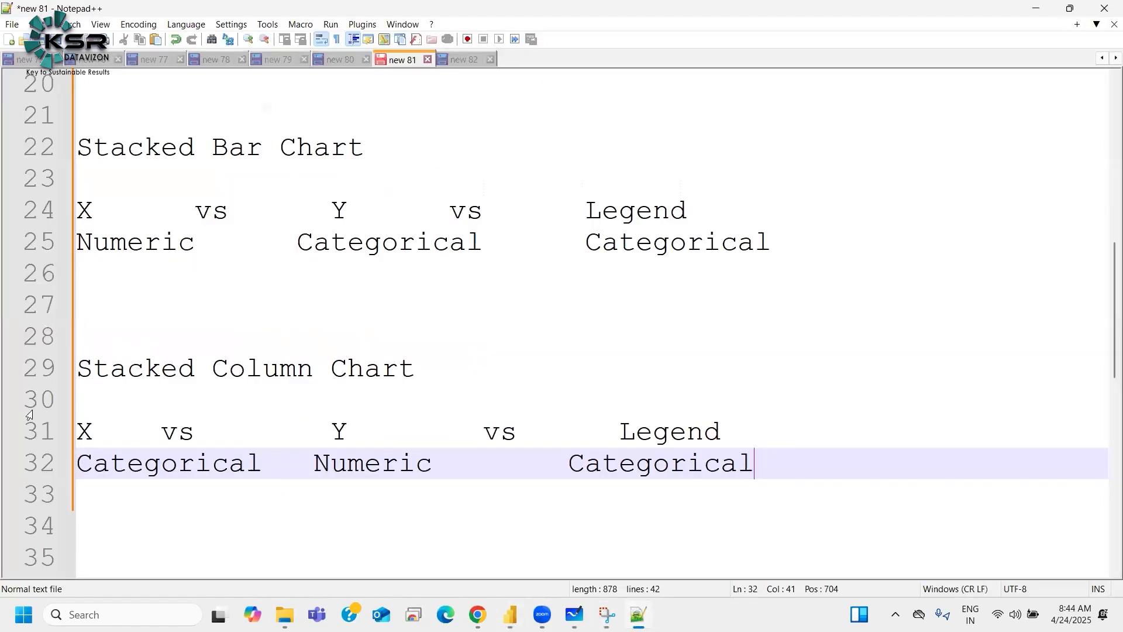
pyautogui.doubleClick(115, 462)
pyautogui.click(395, 473)
pyautogui.doubleClick(387, 462)
pyautogui.doubleClick(654, 465)
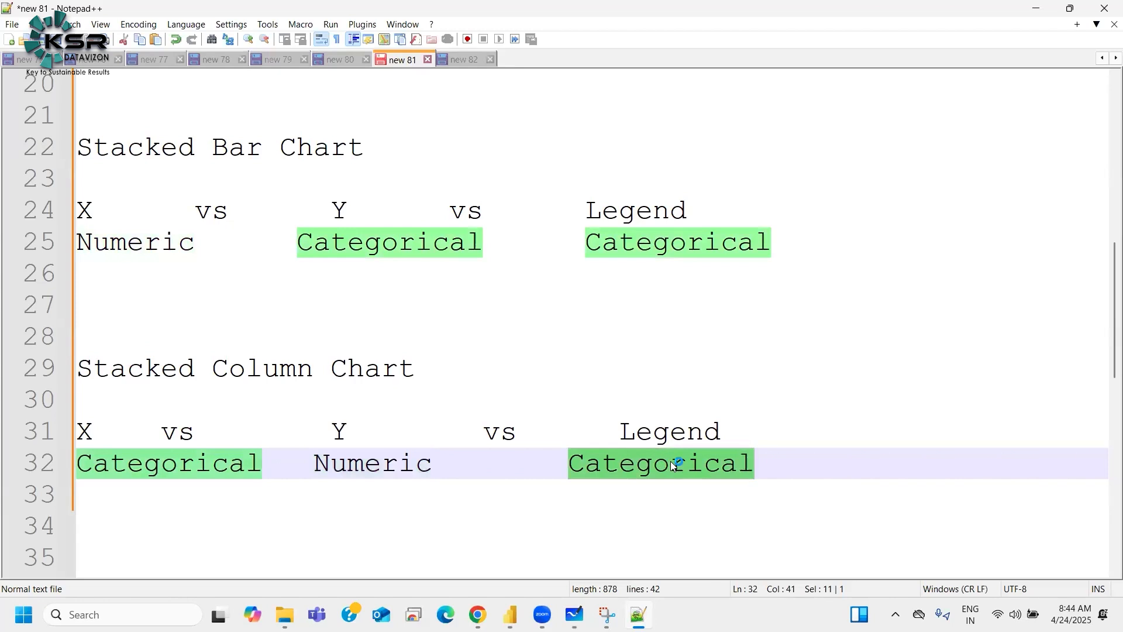
# Step: Append "- Good Fit" to the Stacked Bar Chart field-type line
pyautogui.click(838, 237)
pyautogui.write('- Goo')
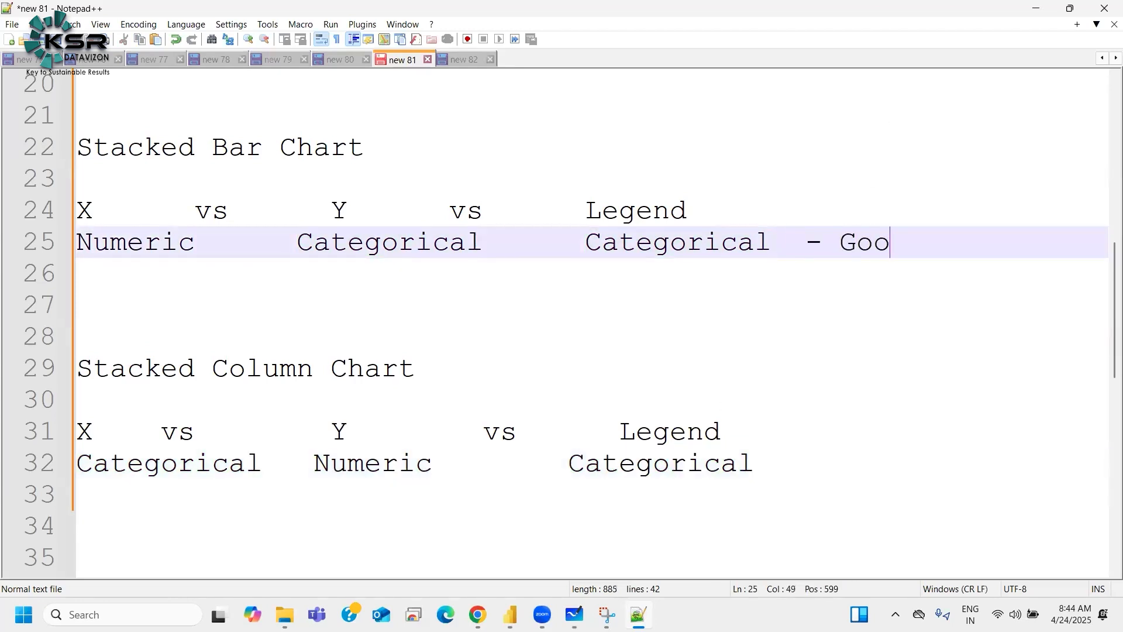
pyautogui.write('d Fit')
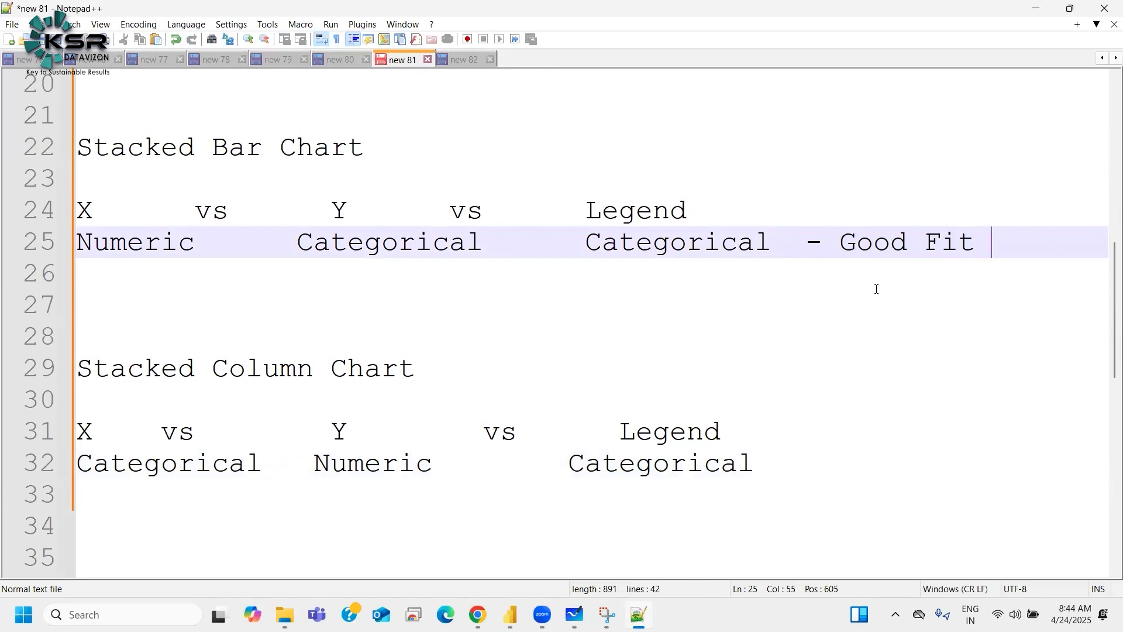
pyautogui.doubleClick(880, 250)
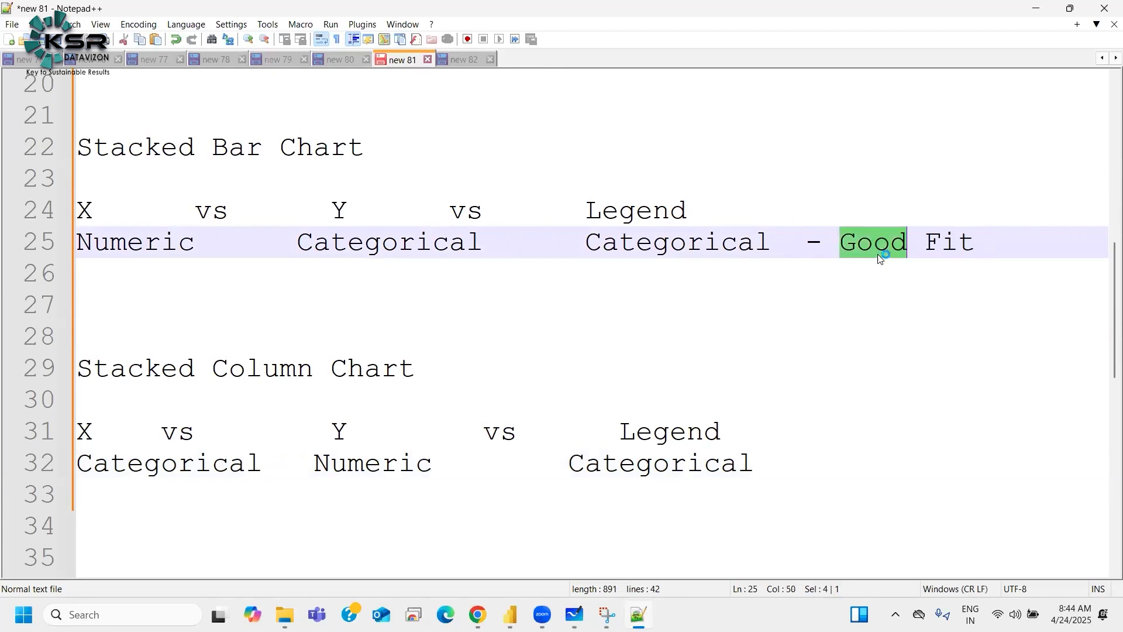
pyautogui.click(146, 245)
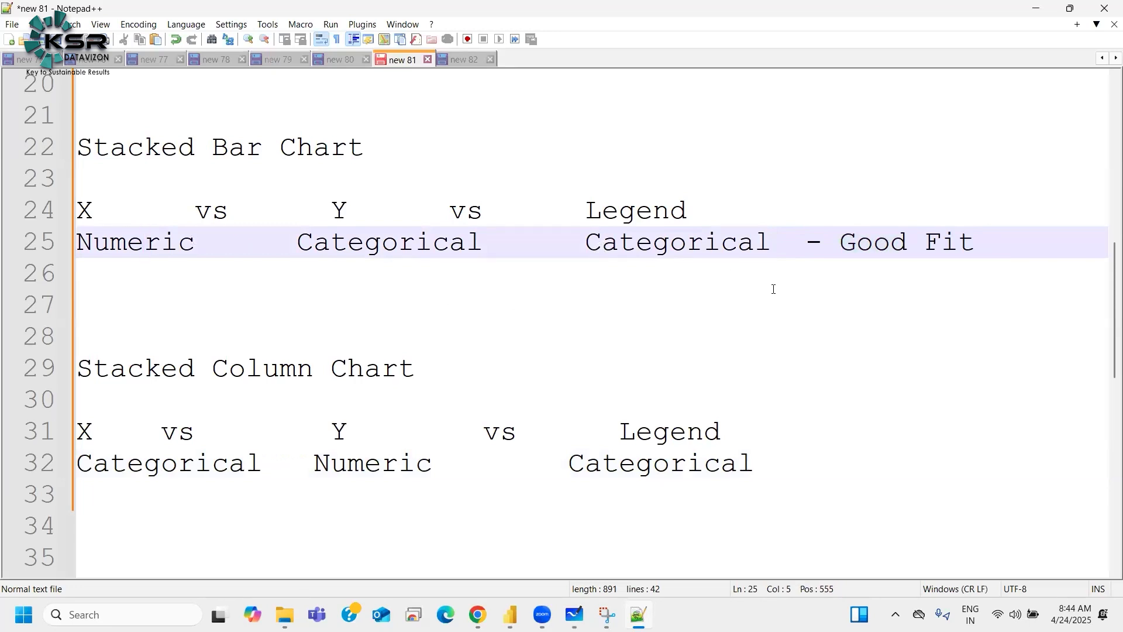
# Step: Append "- Good Fit" to the Stacked Column Chart field-type line
pyautogui.click(789, 471)
pyautogui.write('- ')
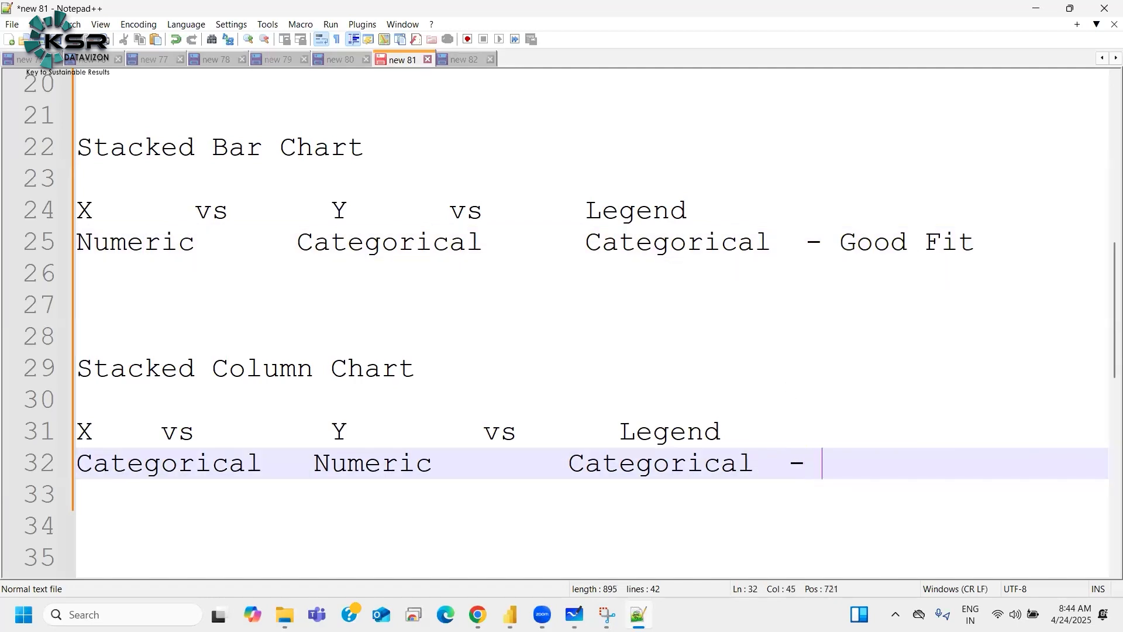
pyautogui.write('Good ')
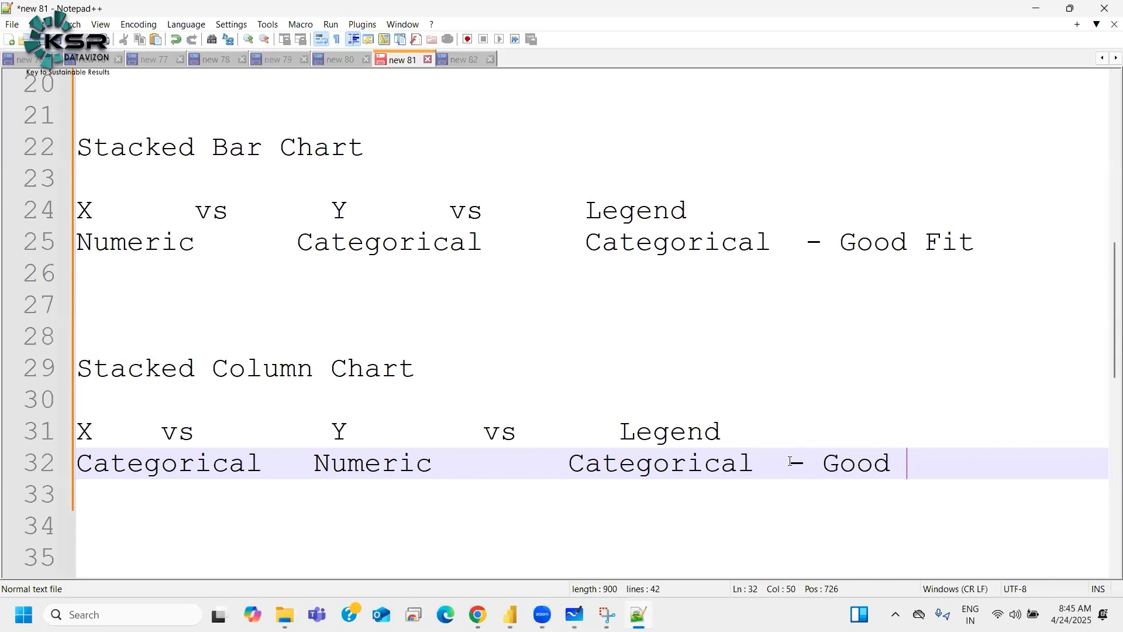
pyautogui.write('Fit')
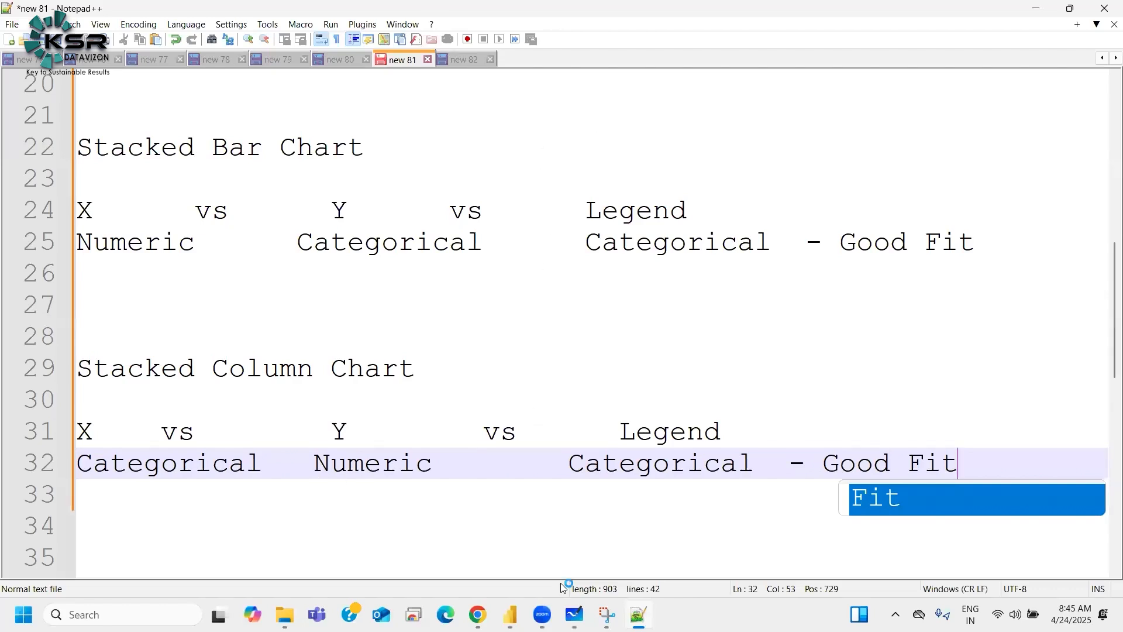
# Step: Switch to Power BI Desktop and set the column chart's X-axis title font to Arial Black
pyautogui.moveTo(510, 615)
pyautogui.click(451, 571)
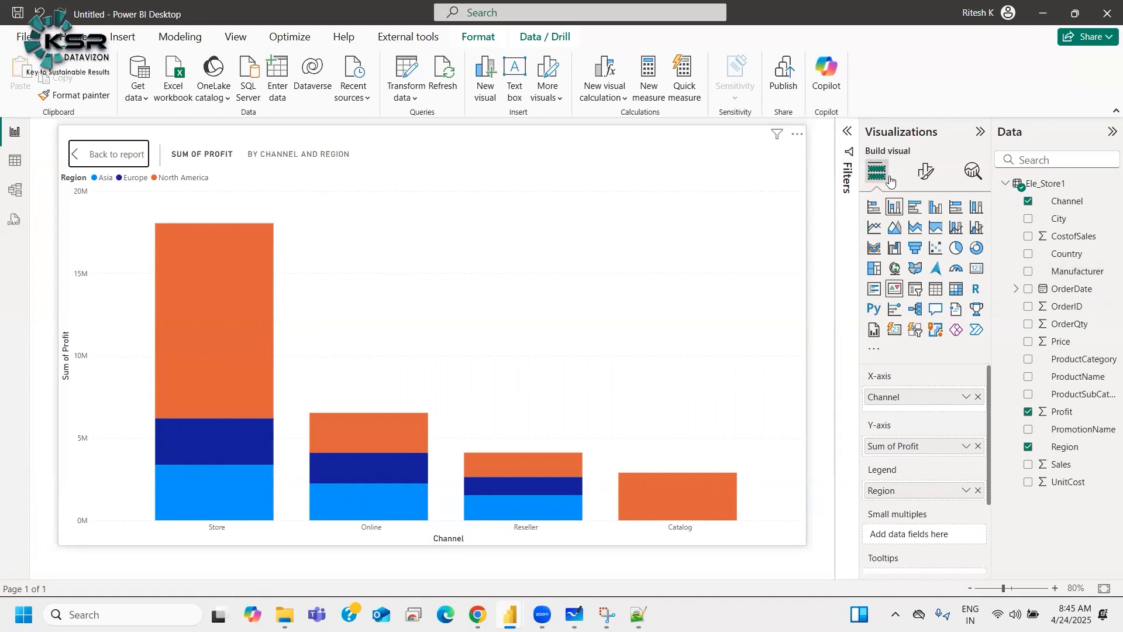
pyautogui.click(923, 173)
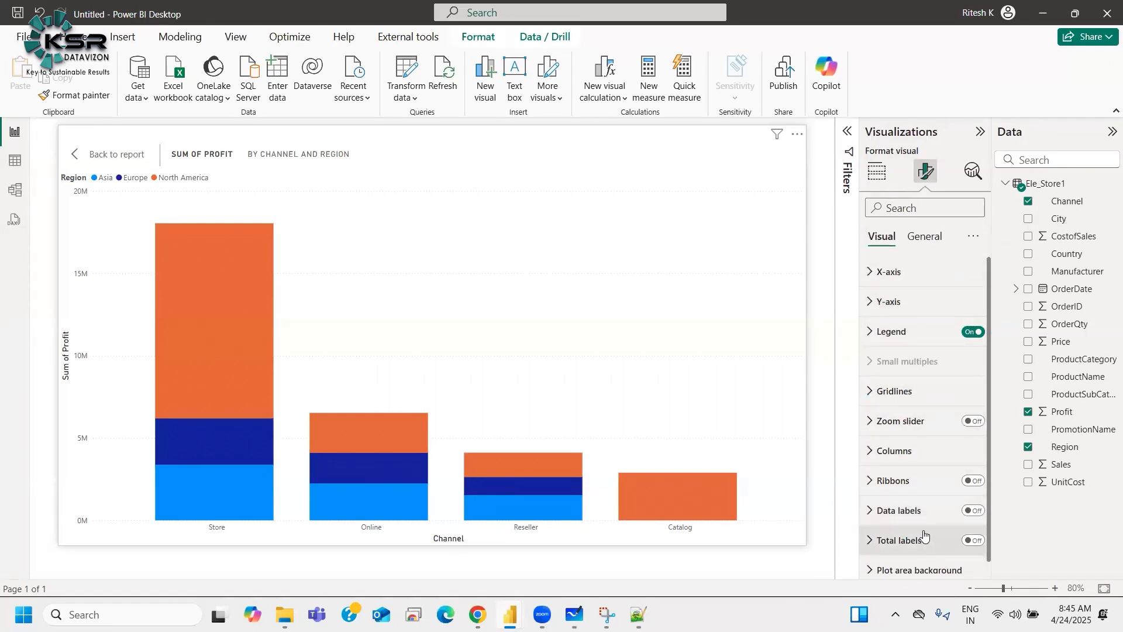
pyautogui.click(931, 237)
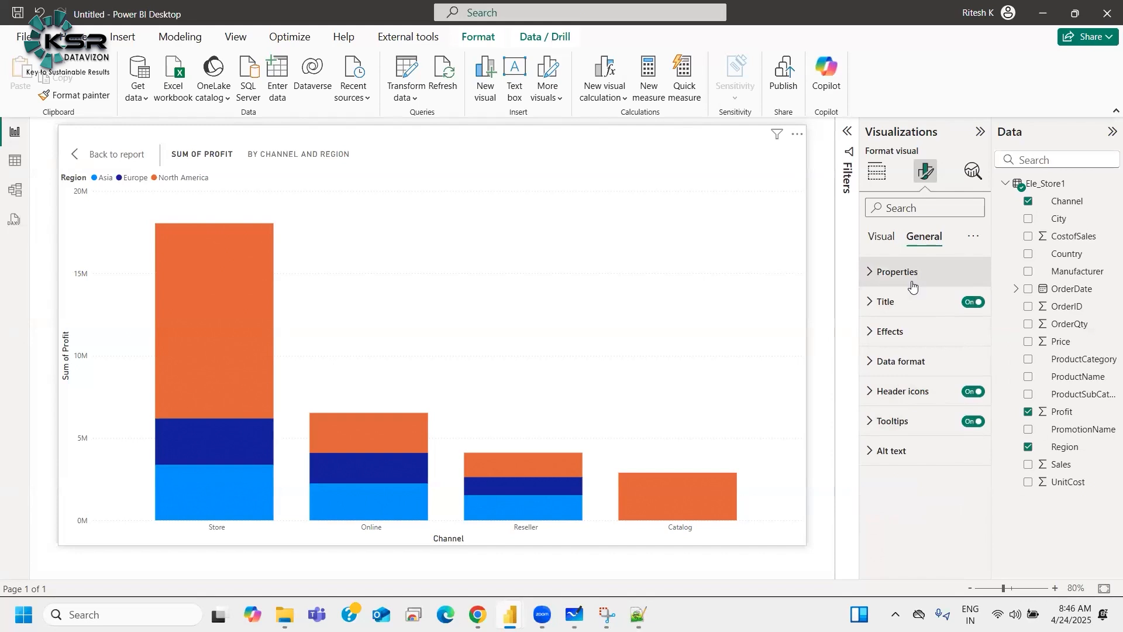
pyautogui.click(880, 237)
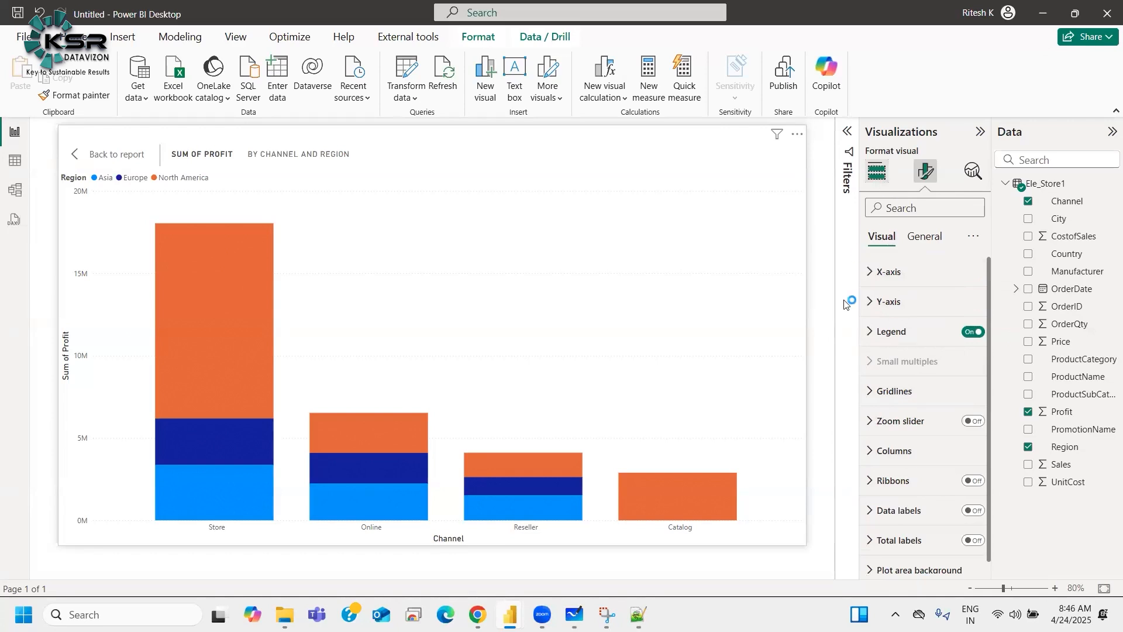
pyautogui.click(888, 274)
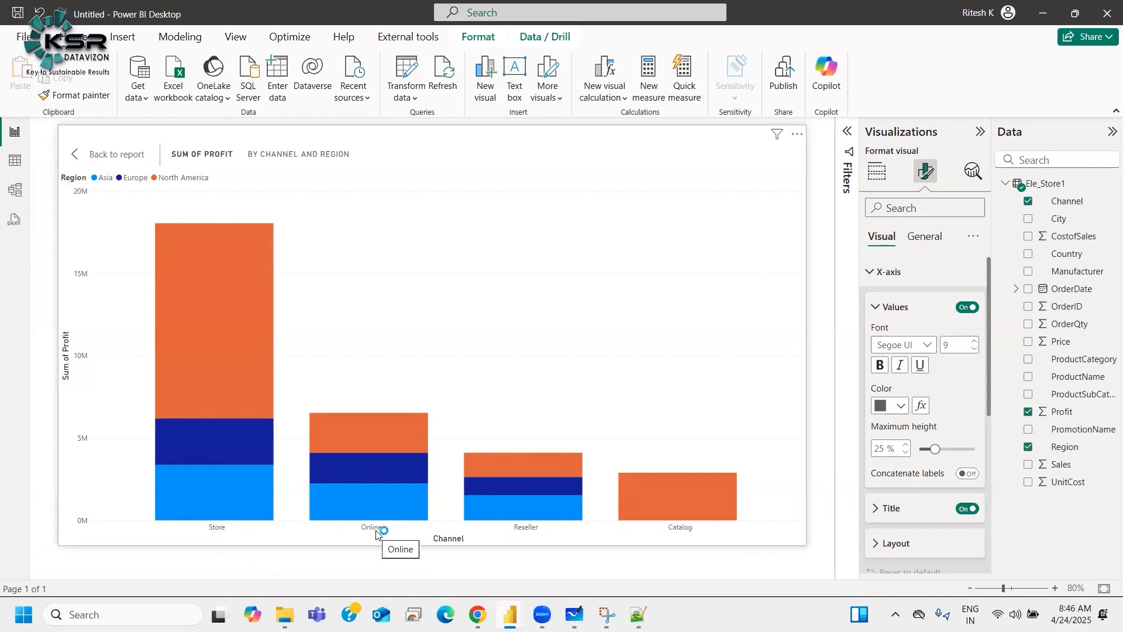
pyautogui.click(895, 509)
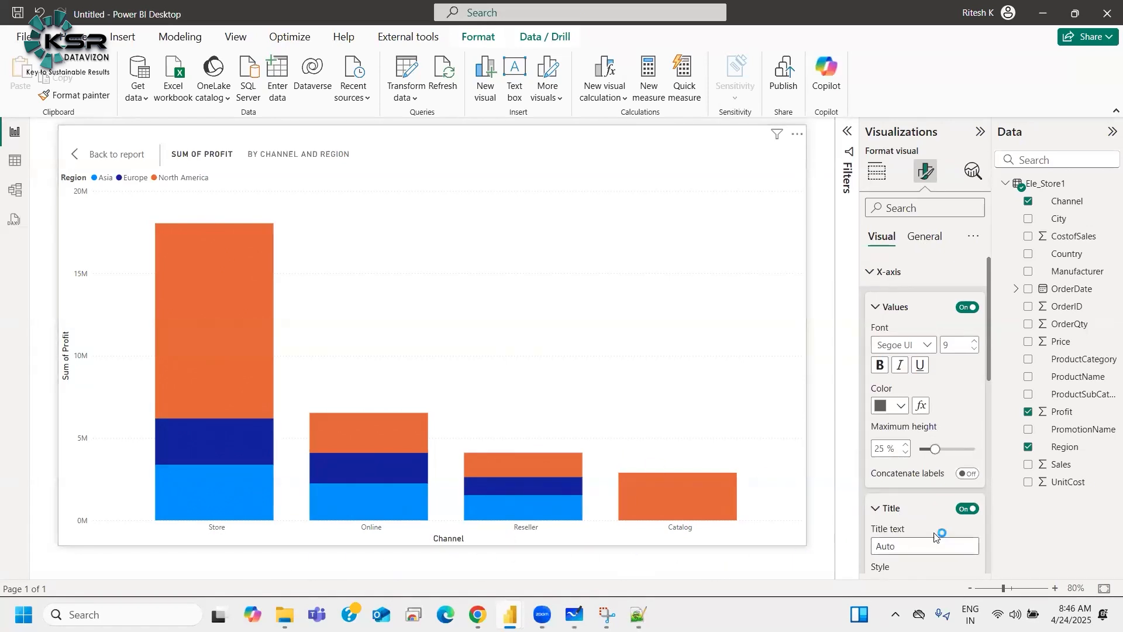
pyautogui.scroll(-3, 936, 536)
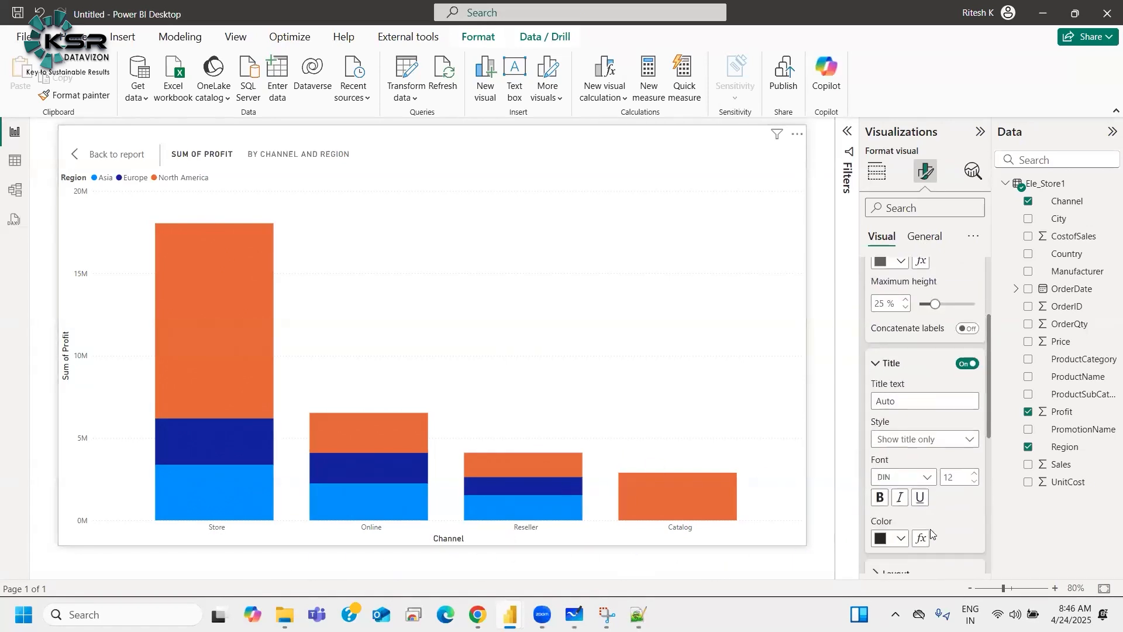
pyautogui.click(916, 479)
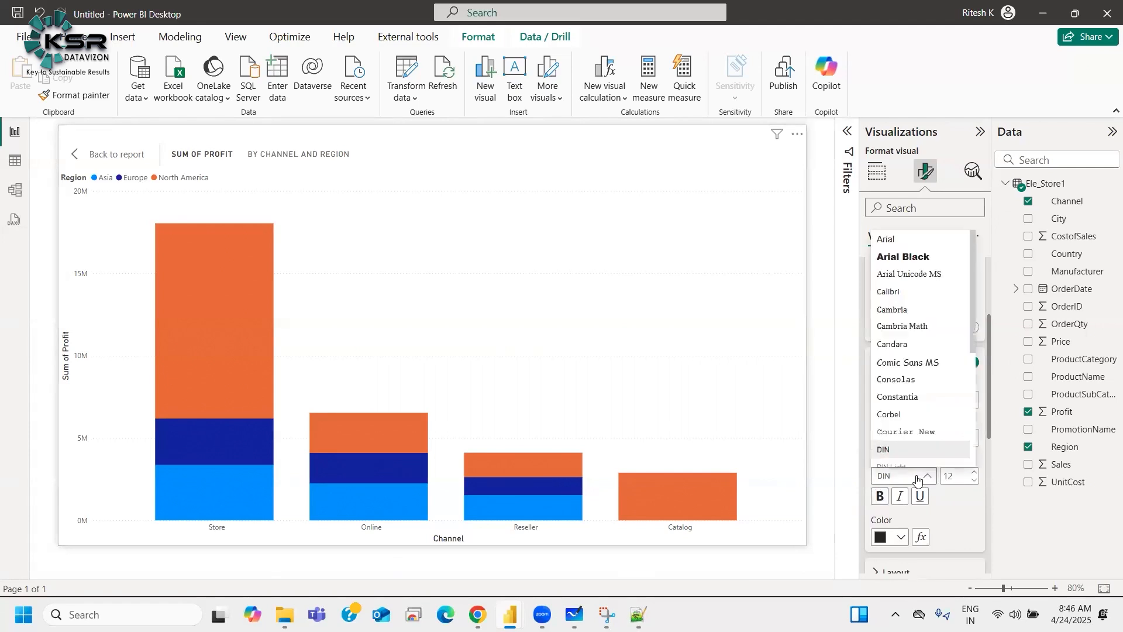
pyautogui.click(907, 258)
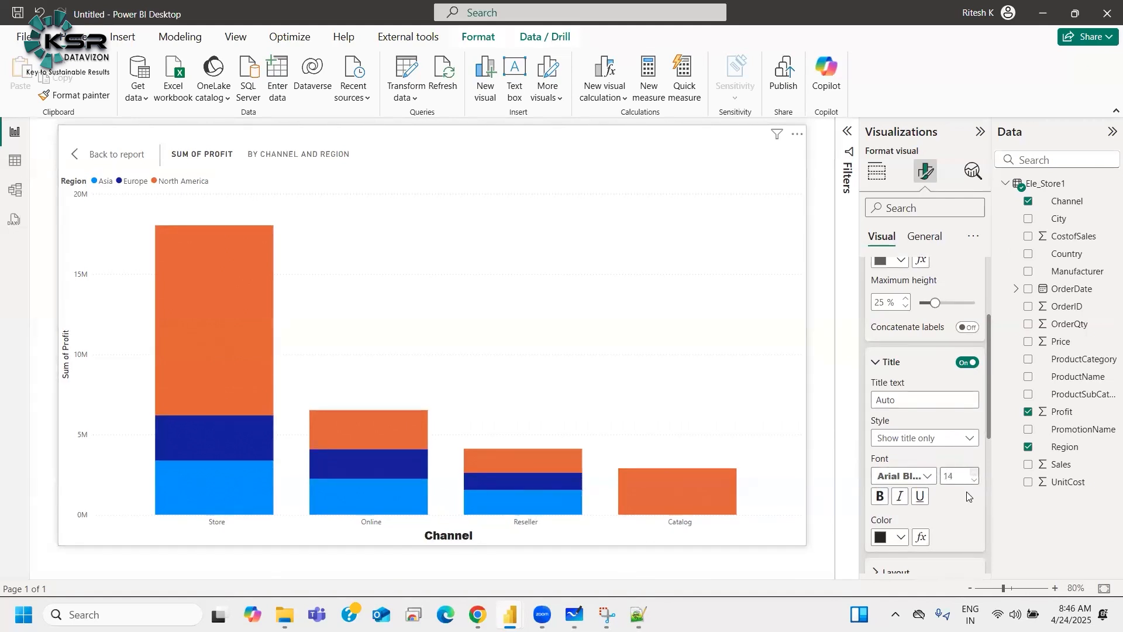
# Step: Set the column chart's X-axis title color to dark blue
pyautogui.click(890, 546)
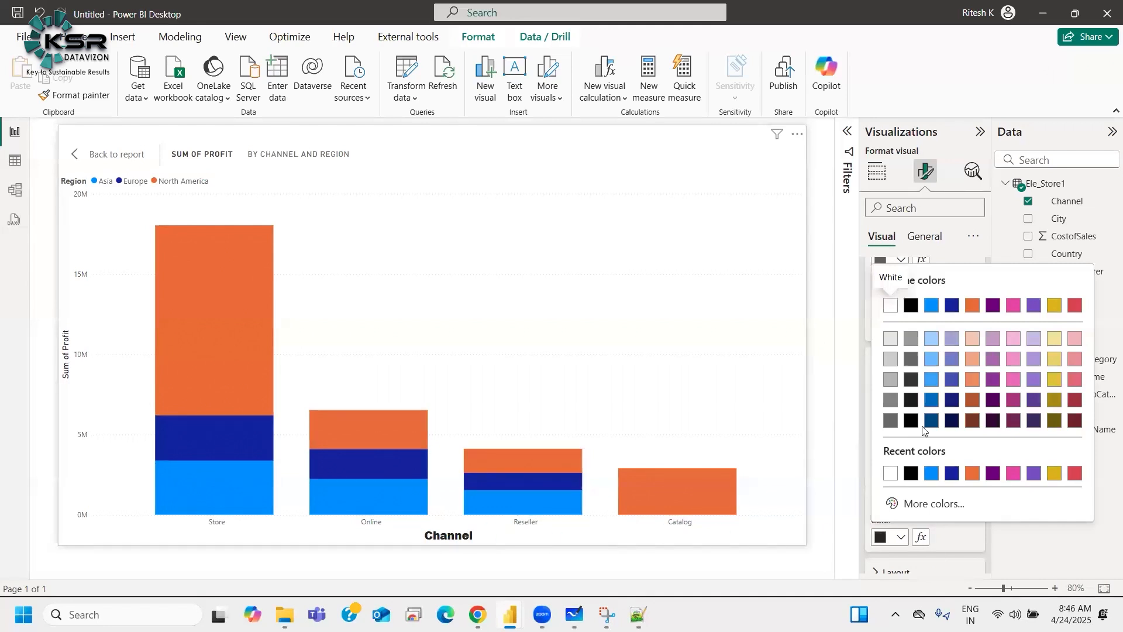
pyautogui.click(952, 473)
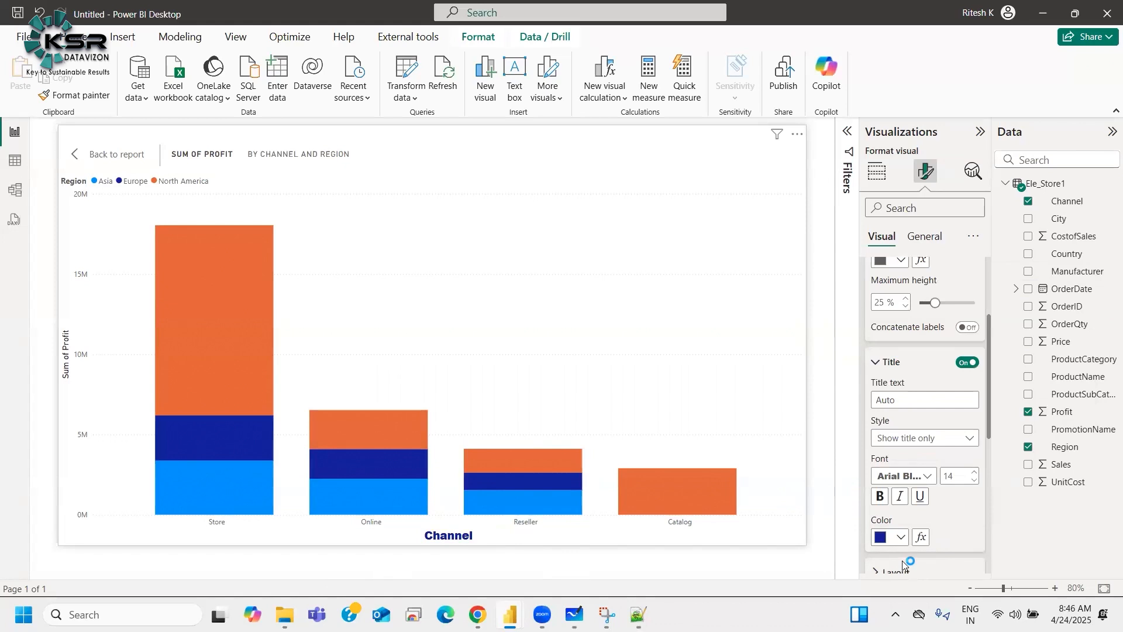
pyautogui.click(899, 374)
pyautogui.scroll(3, 899, 375)
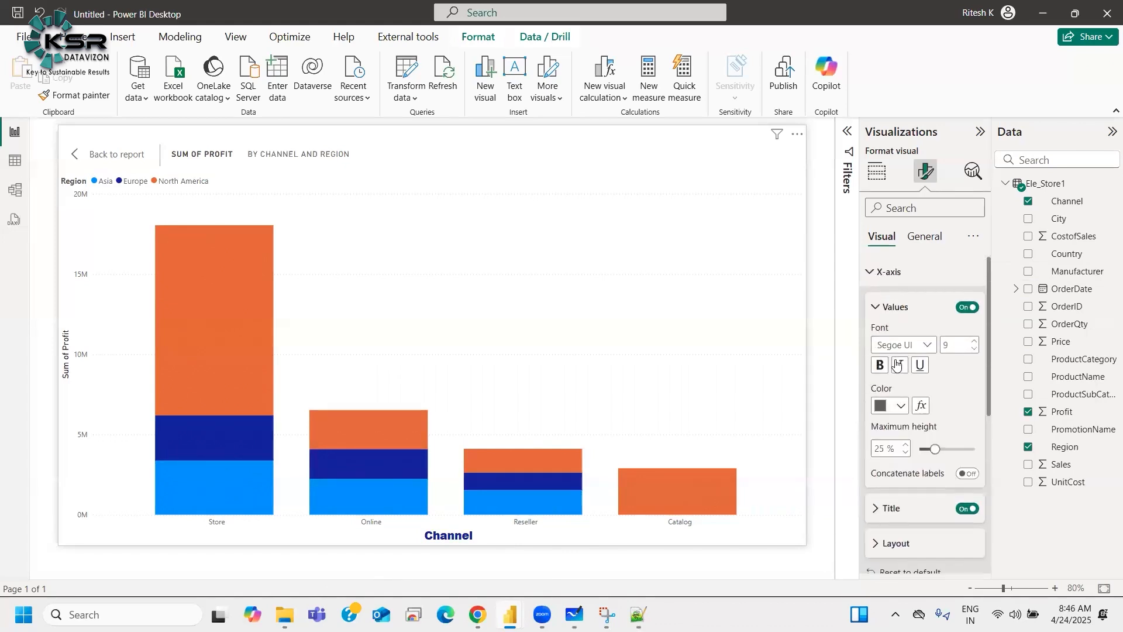
# Step: Format the X-axis value labels with Segoe UI Bold font and dark blue color
pyautogui.click(881, 347)
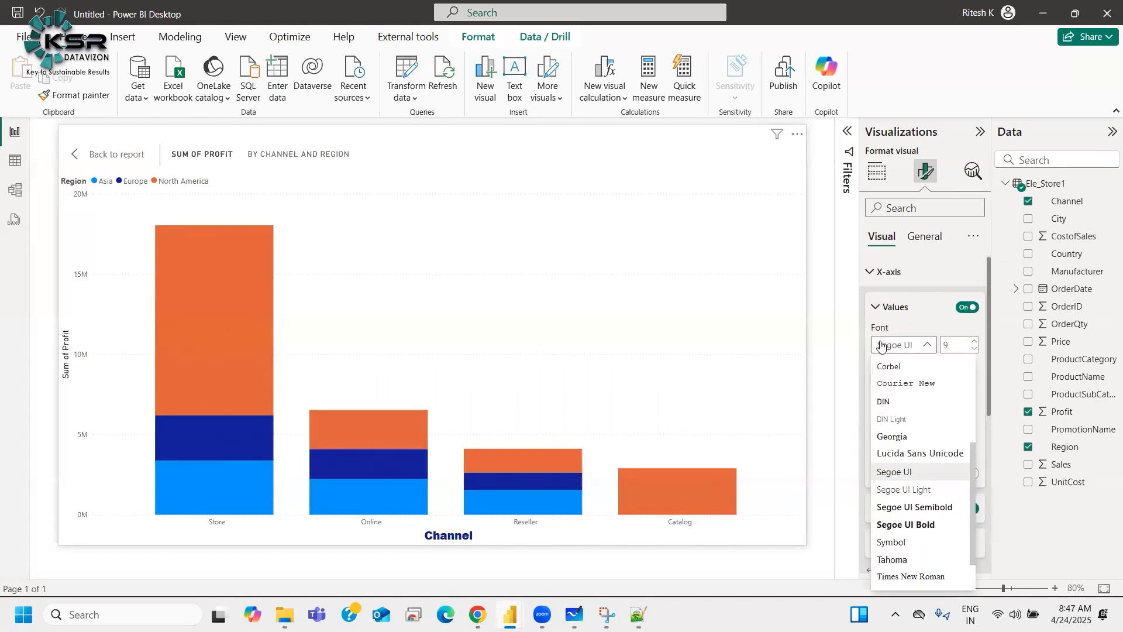
pyautogui.click(917, 526)
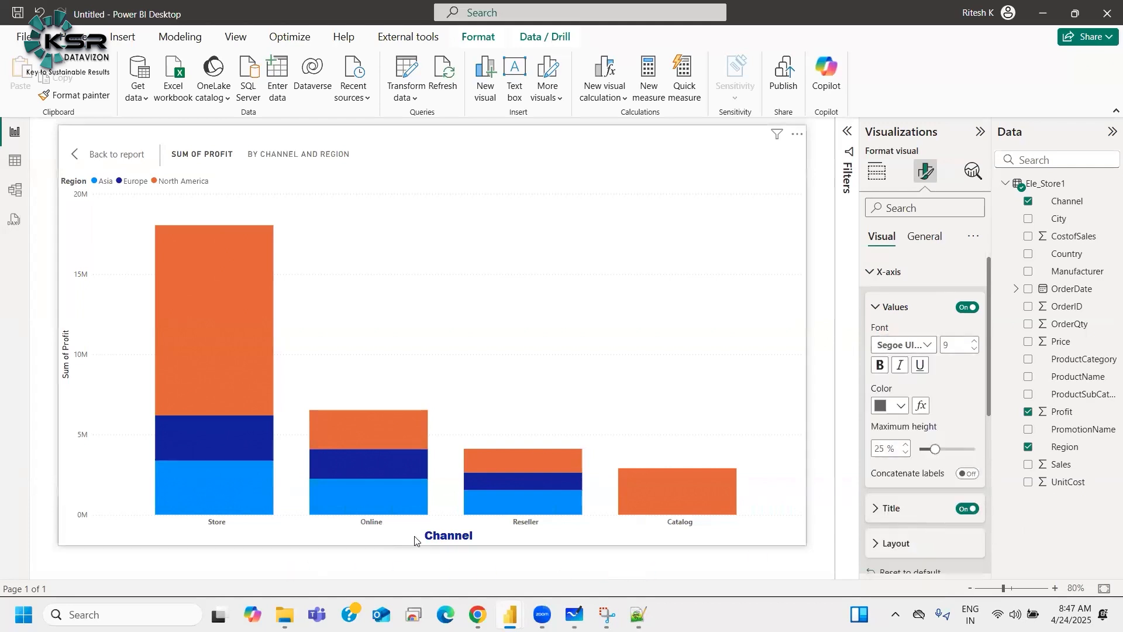
pyautogui.click(895, 406)
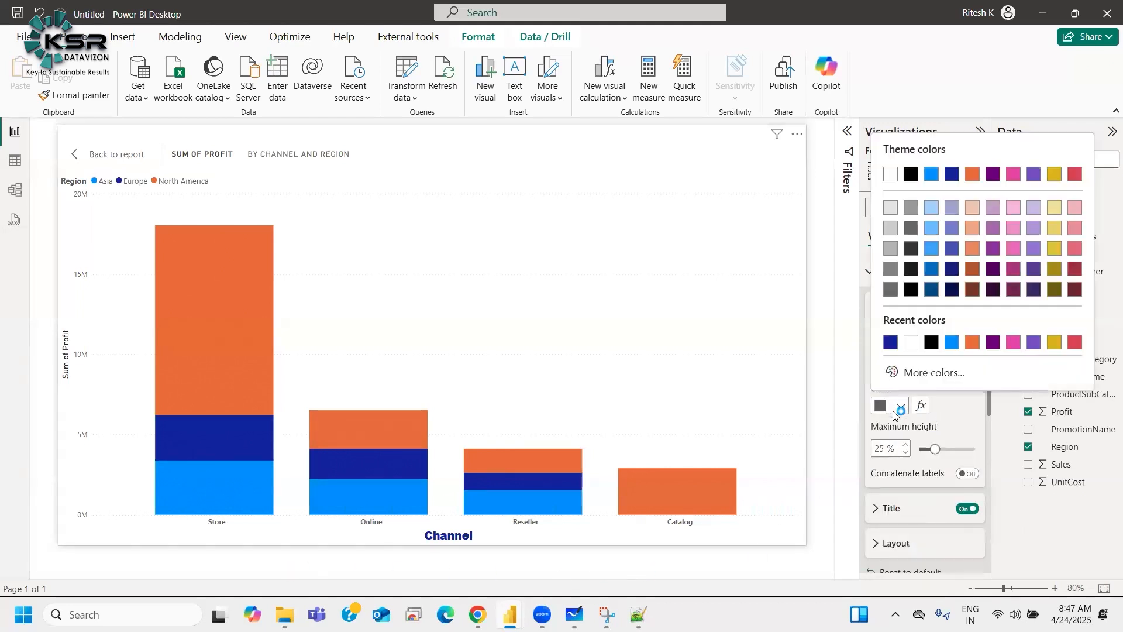
pyautogui.click(890, 342)
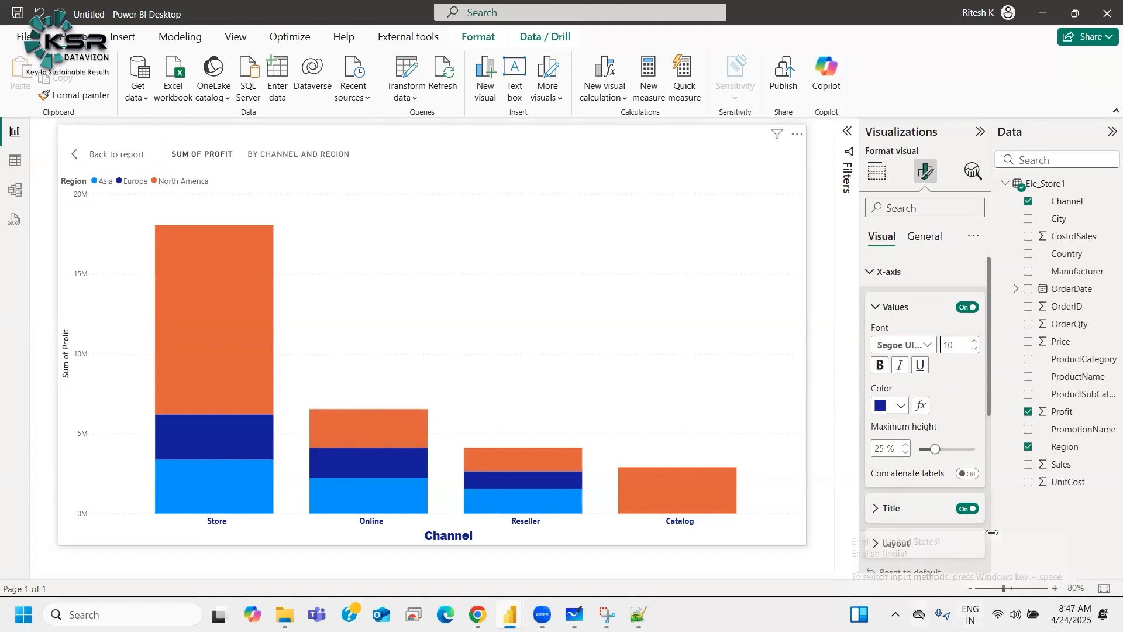
pyautogui.click(889, 306)
pyautogui.click(892, 272)
pyautogui.click(889, 304)
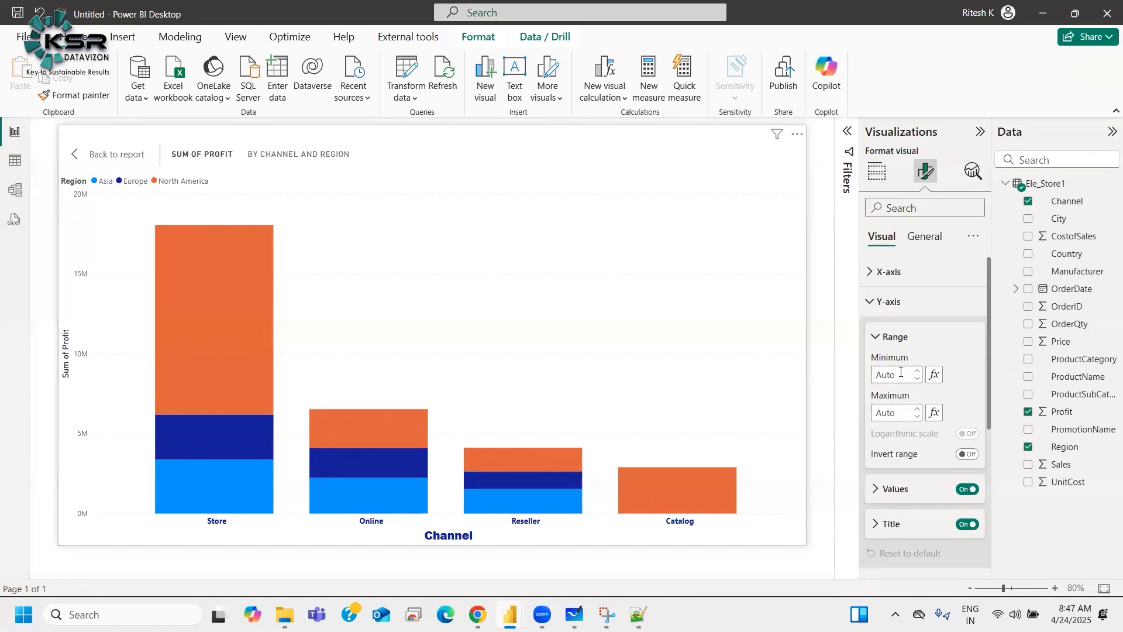
pyautogui.click(878, 170)
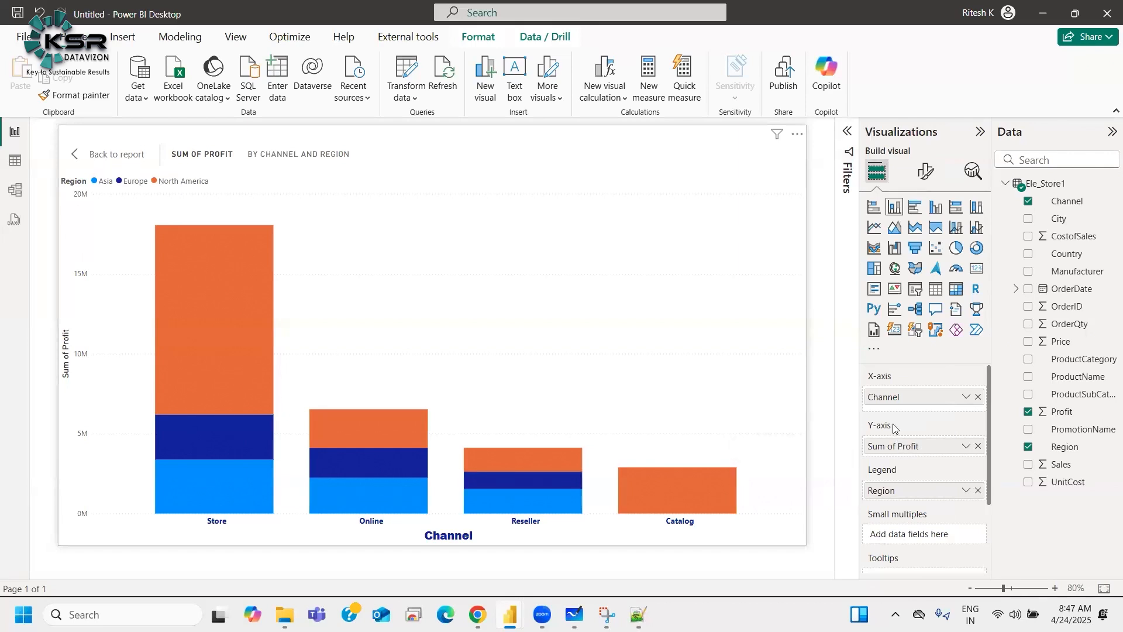
pyautogui.click(925, 171)
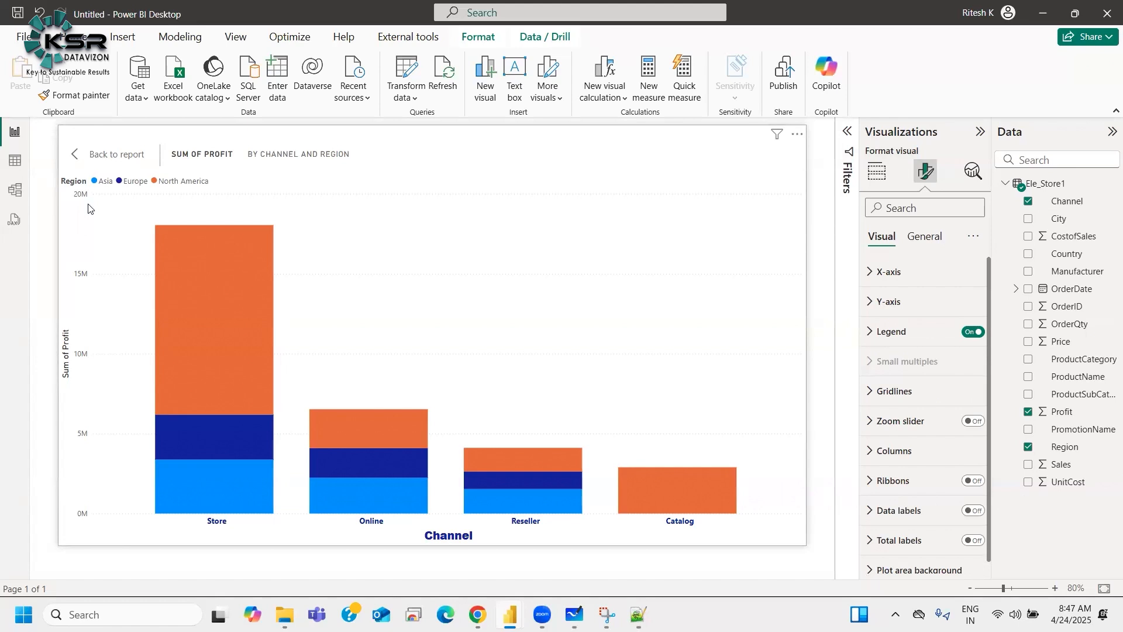
pyautogui.click(881, 302)
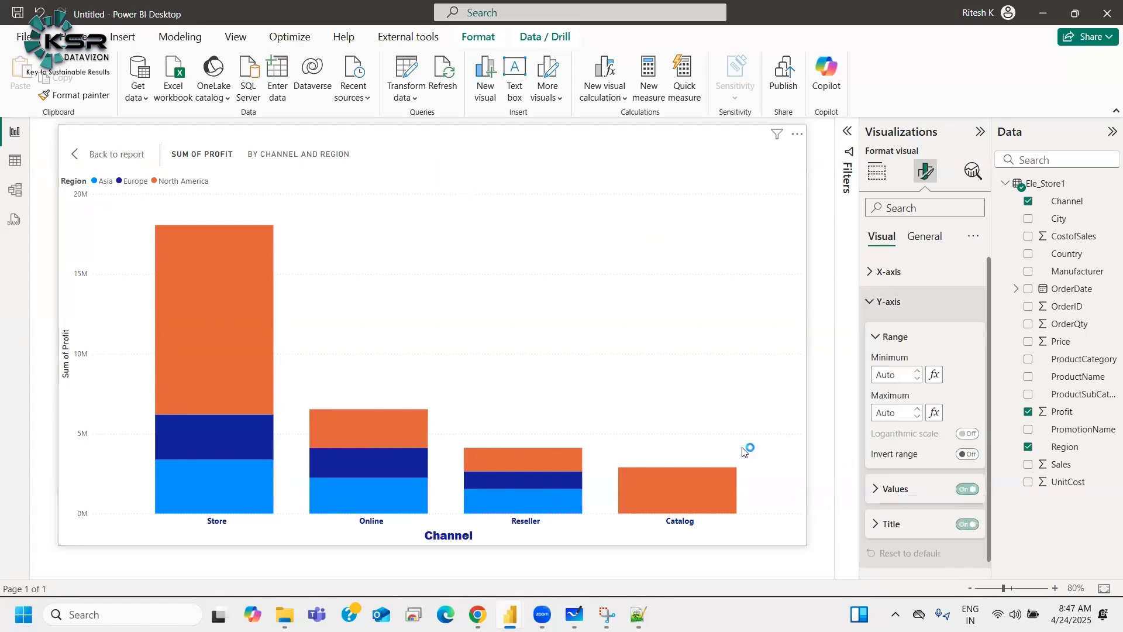
pyautogui.moveTo(199, 235)
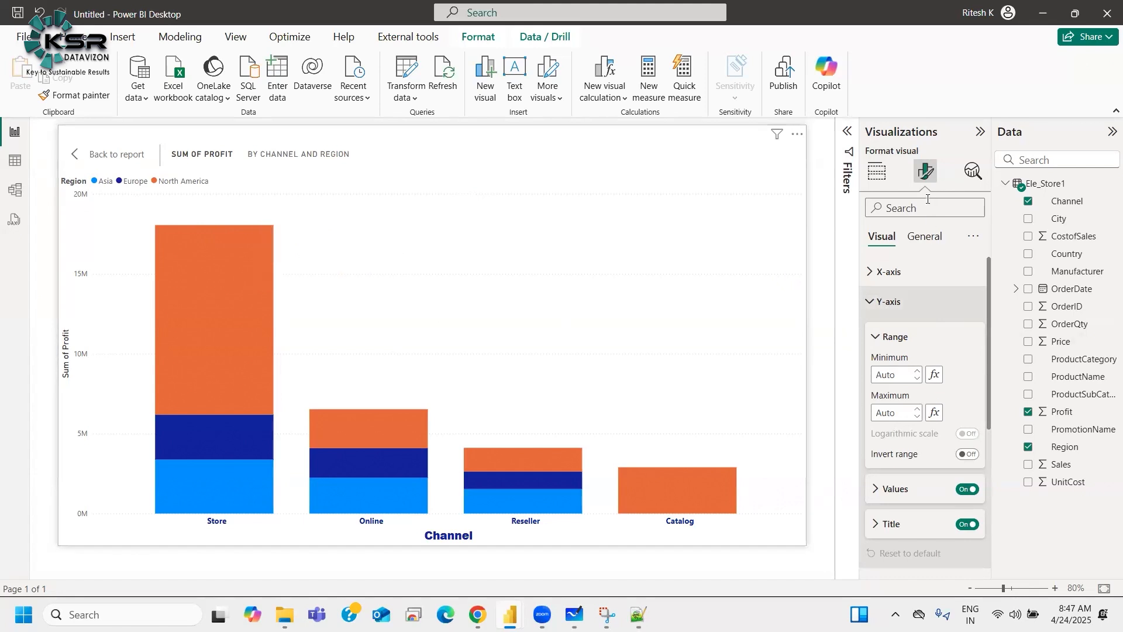
# Step: Remove the Region field from the chart's Legend
pyautogui.click(882, 177)
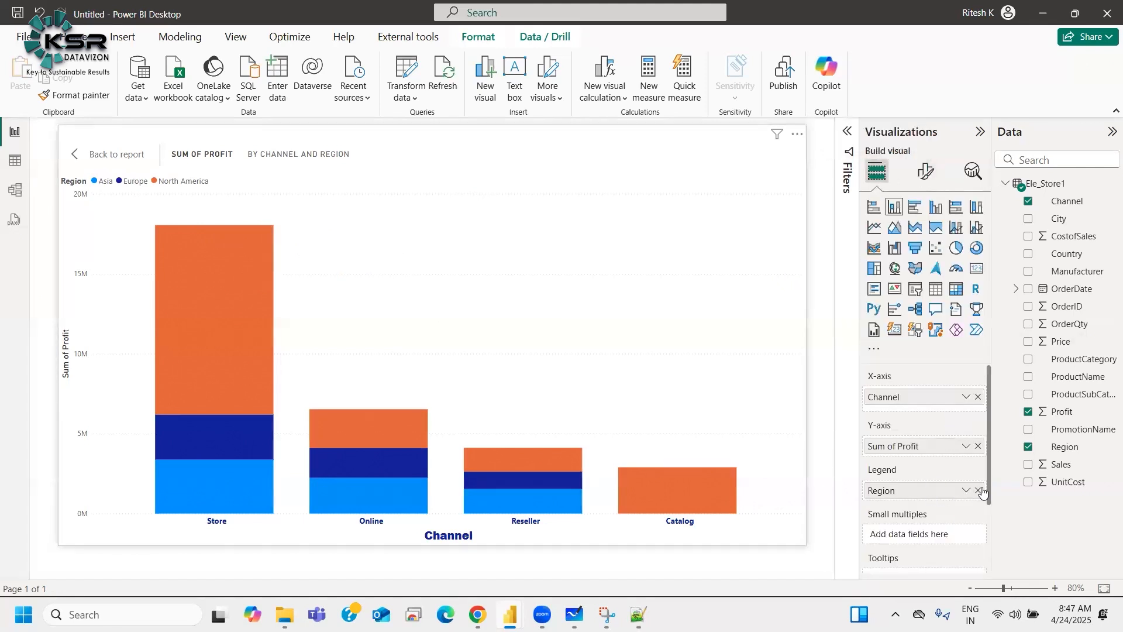
pyautogui.moveTo(978, 495); pyautogui.dragTo(318, 337)
pyautogui.moveTo(200, 292)
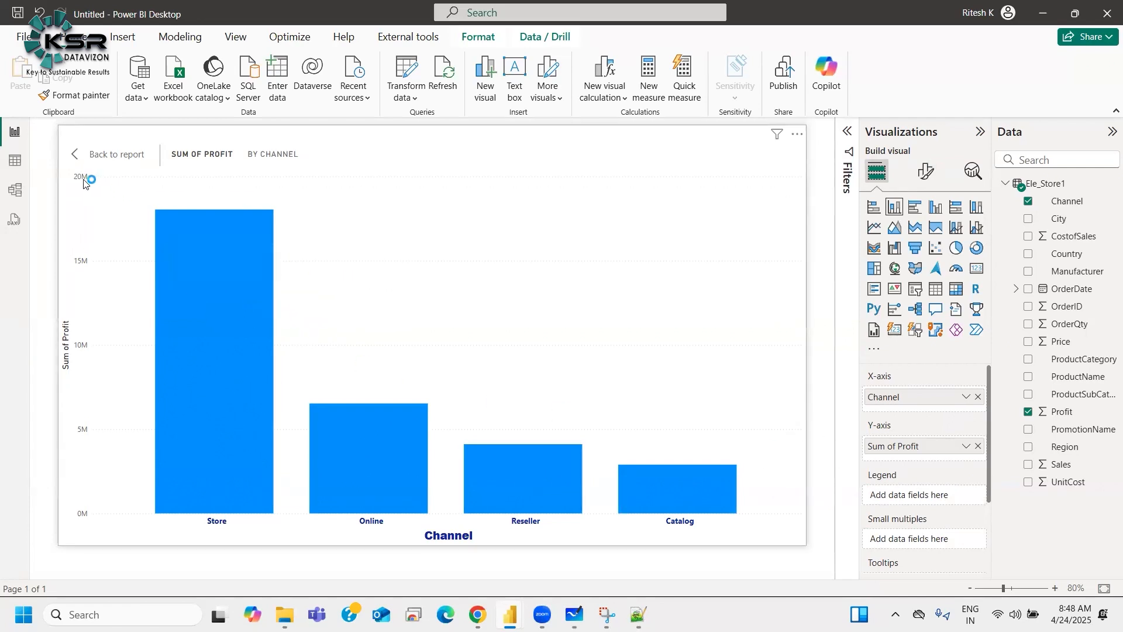
# Step: Set the Y-axis range maximum to 2500000
pyautogui.click(926, 171)
pyautogui.click(890, 300)
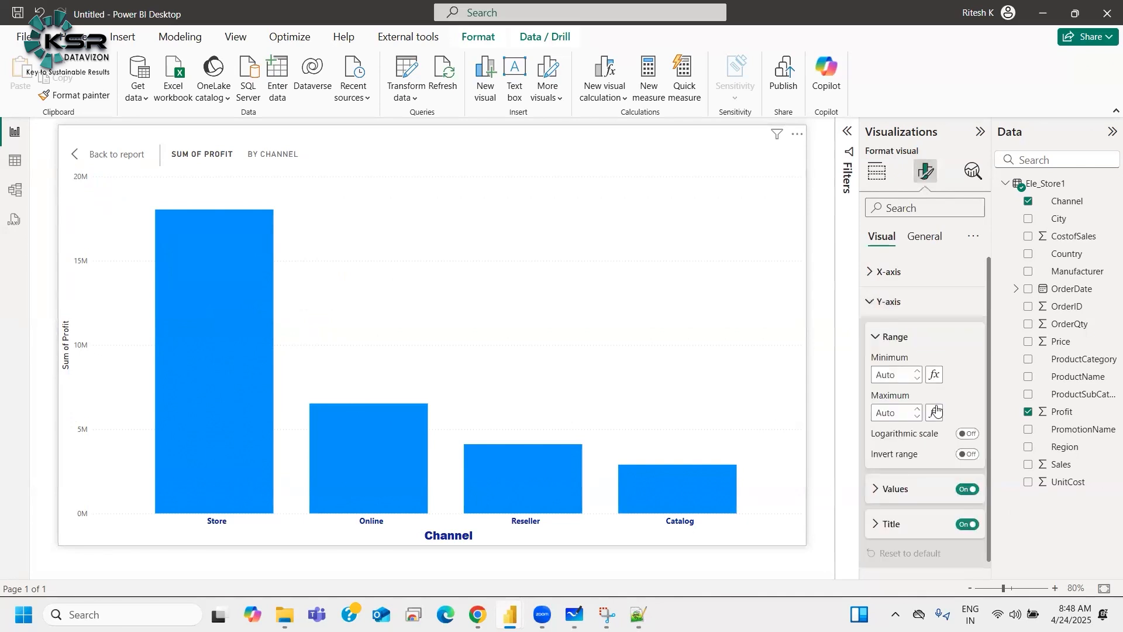
pyautogui.scroll(-2, 909, 414)
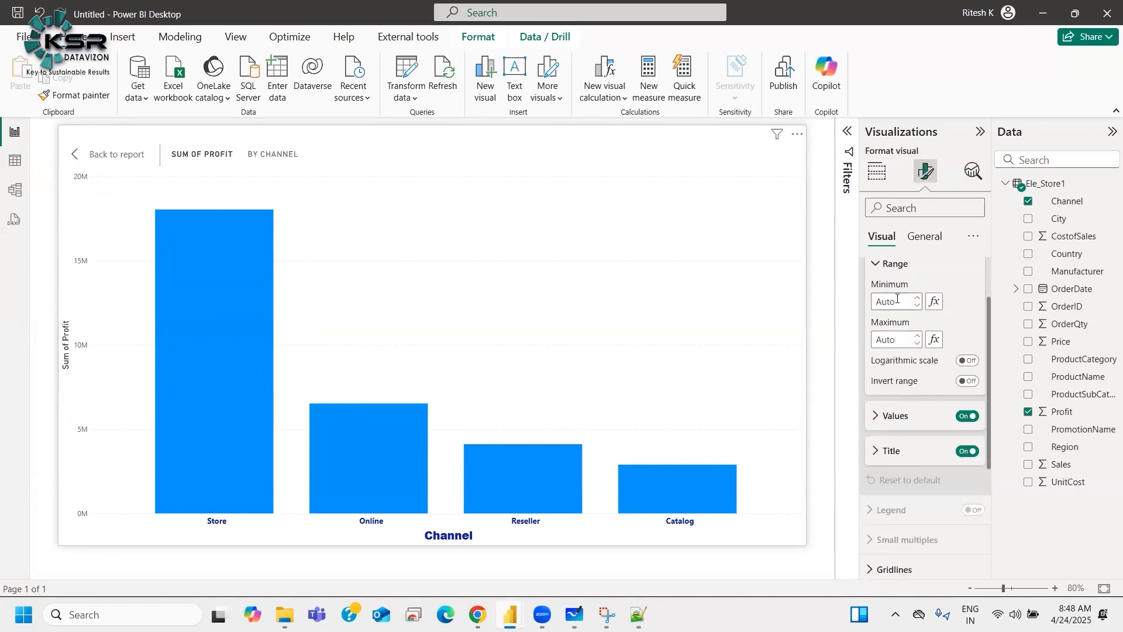
pyautogui.click(890, 338)
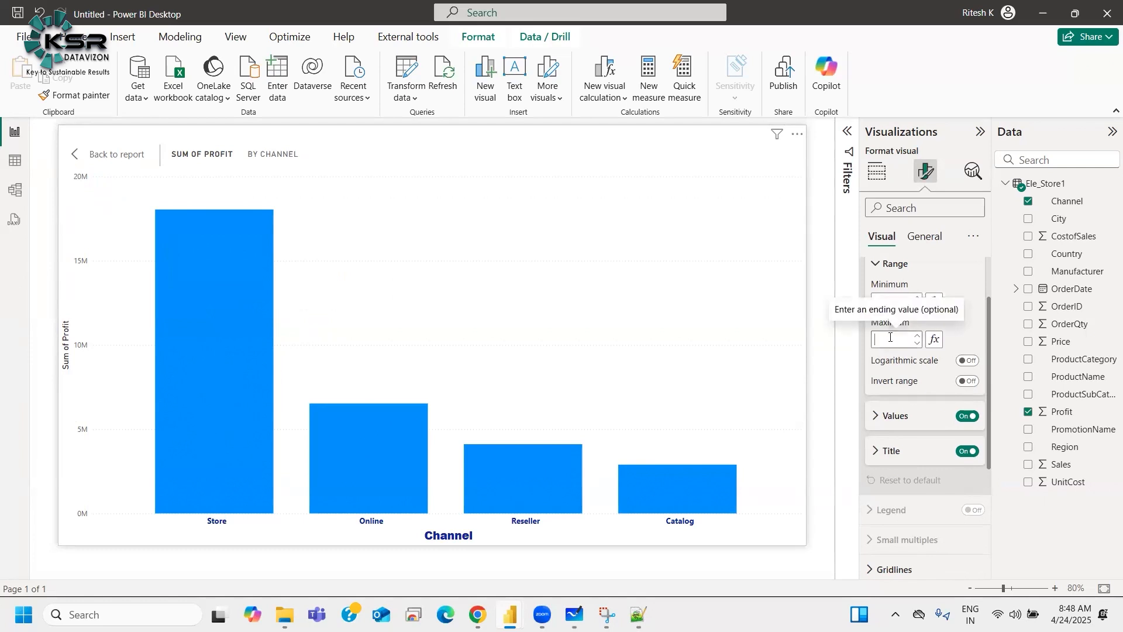
pyautogui.write('2500000')
pyautogui.click(569, 311)
pyautogui.click(969, 326)
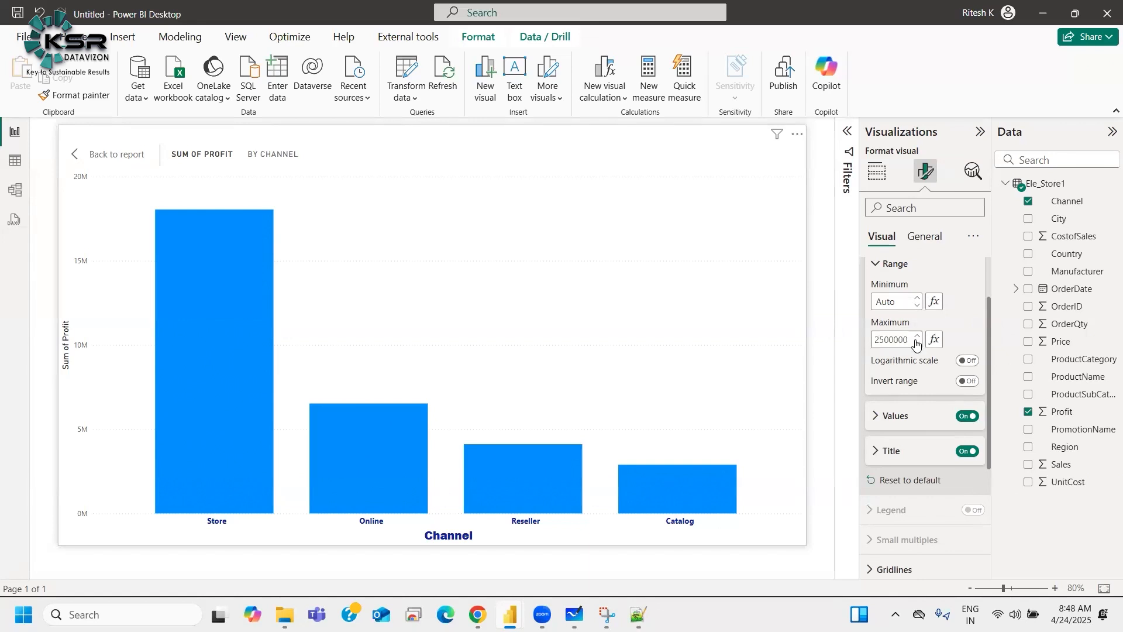
# Step: Set the Y-axis range minimum to 0 and extend the maximum to 25000000
pyautogui.click(884, 339)
pyautogui.write('0')
pyautogui.click(882, 302)
pyautogui.write('0')
pyautogui.click(969, 310)
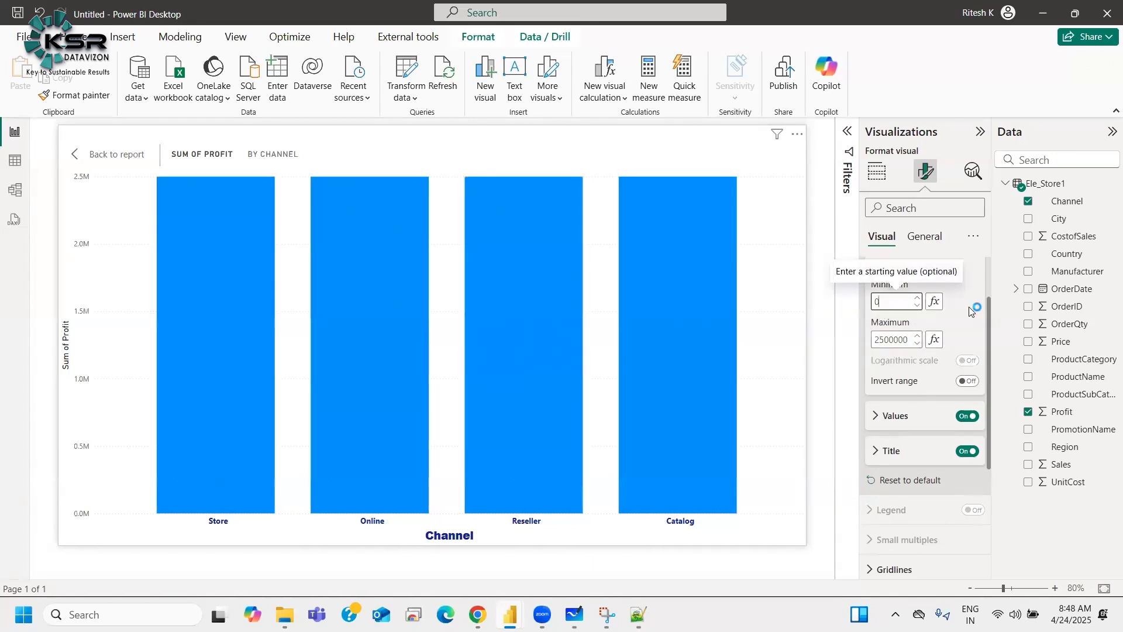
pyautogui.doubleClick(910, 338)
pyautogui.click(909, 339)
pyautogui.write('0')
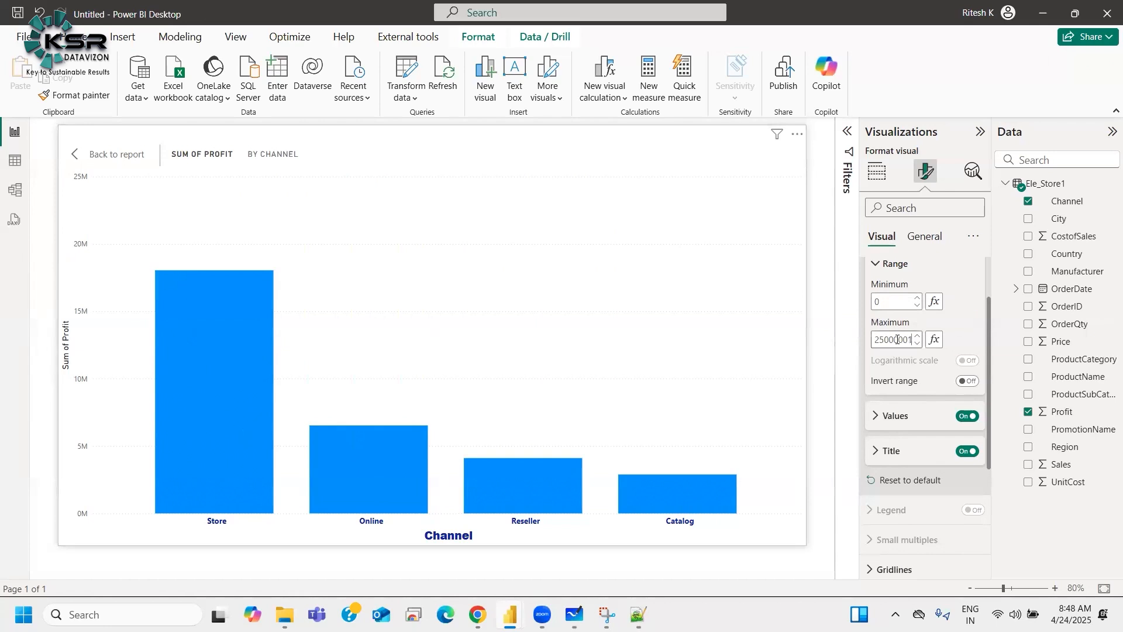
# Step: Clear the Y-axis minimum and maximum back to Auto
pyautogui.scroll(1, 897, 339)
pyautogui.scroll(1, 893, 376)
pyautogui.click(878, 374)
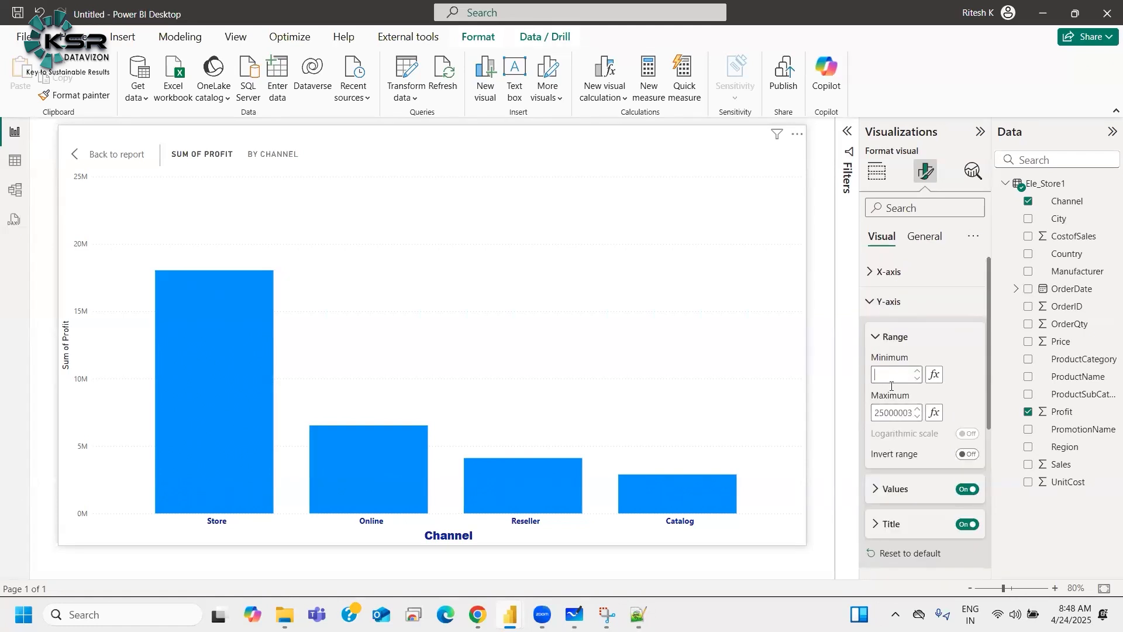
pyautogui.doubleClick(883, 412)
pyautogui.press('Delete')
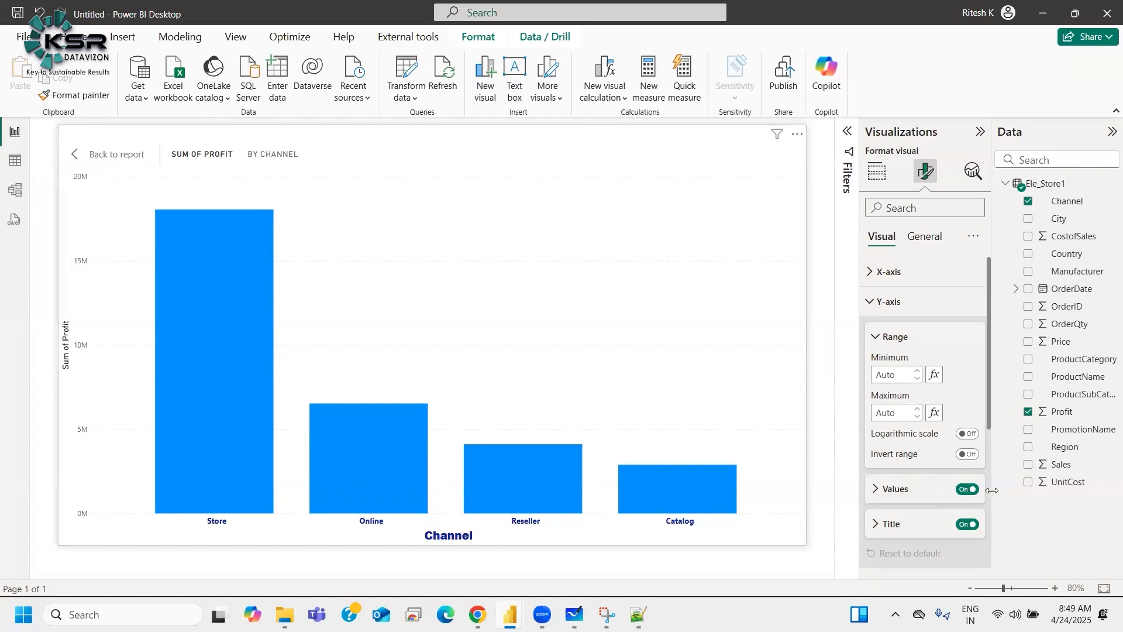
# Step: Format the Y-axis values with Segoe UI Bold font, dark blue color and size 10
pyautogui.click(904, 483)
pyautogui.scroll(-3, 904, 483)
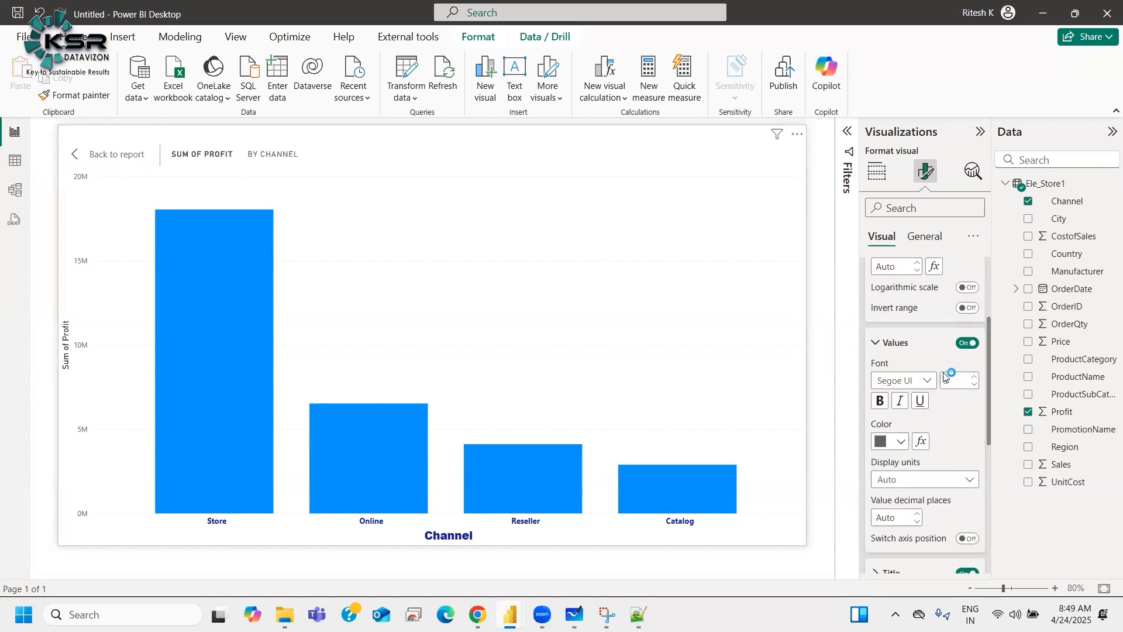
pyautogui.click(913, 381)
pyautogui.click(913, 307)
pyautogui.click(878, 442)
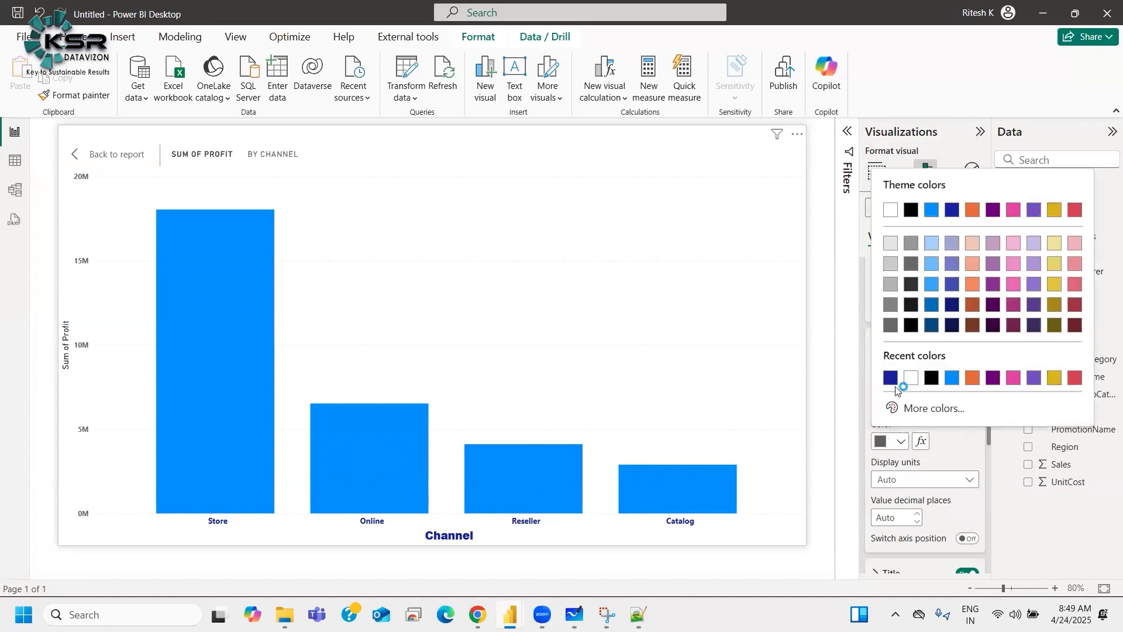
pyautogui.click(888, 378)
pyautogui.click(975, 376)
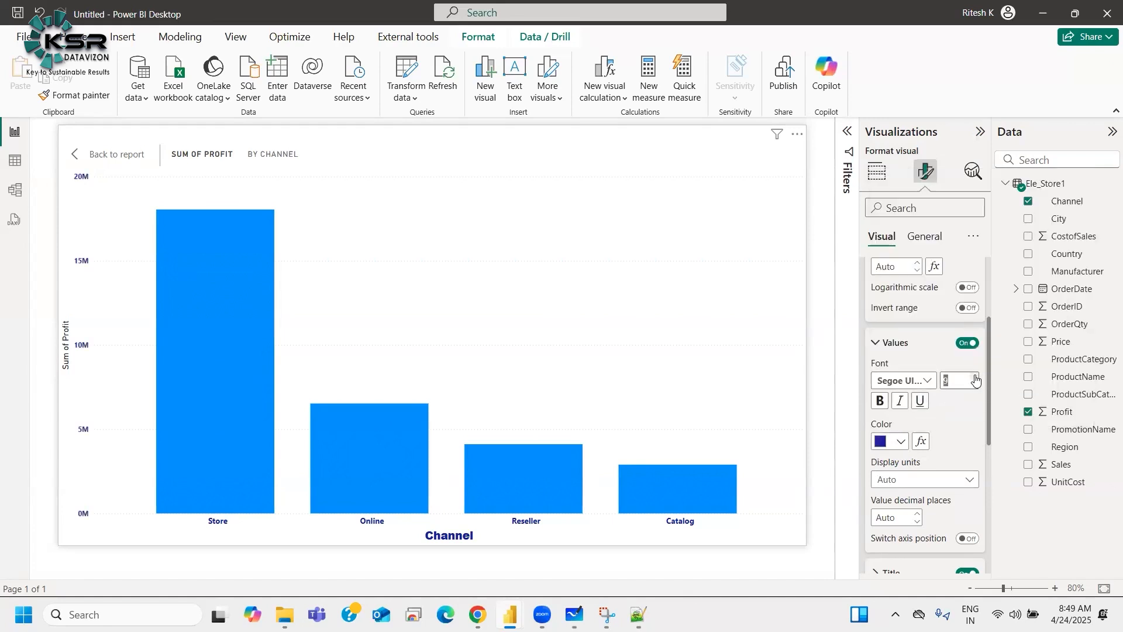
# Step: Set the Y-axis title font to Arial Black with dark blue color
pyautogui.click(899, 346)
pyautogui.click(893, 379)
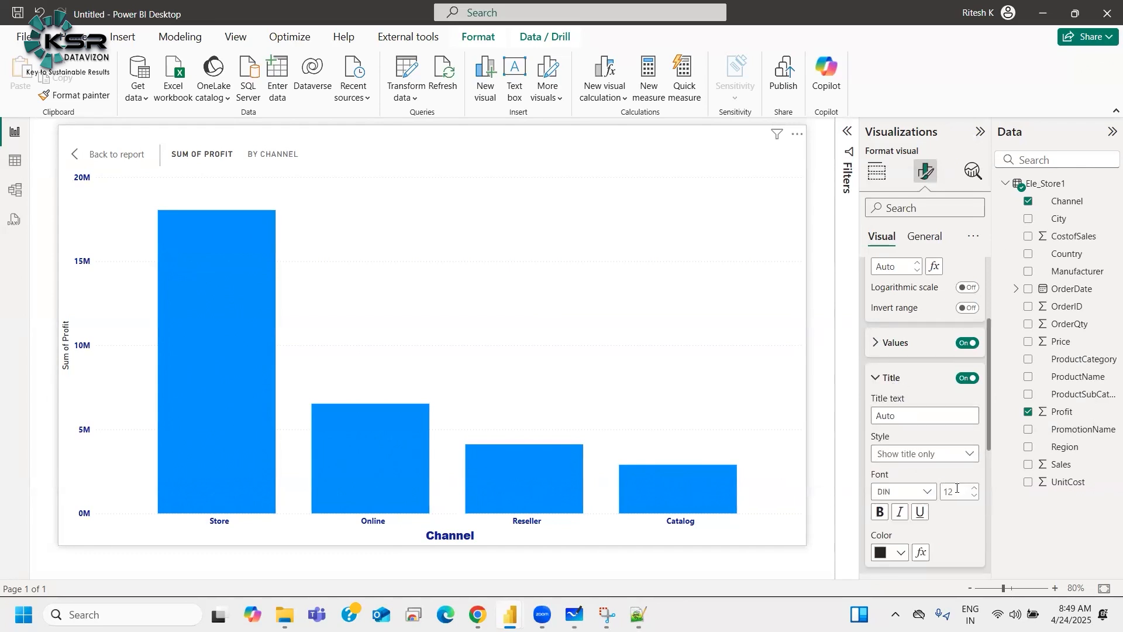
pyautogui.click(919, 493)
pyautogui.click(906, 273)
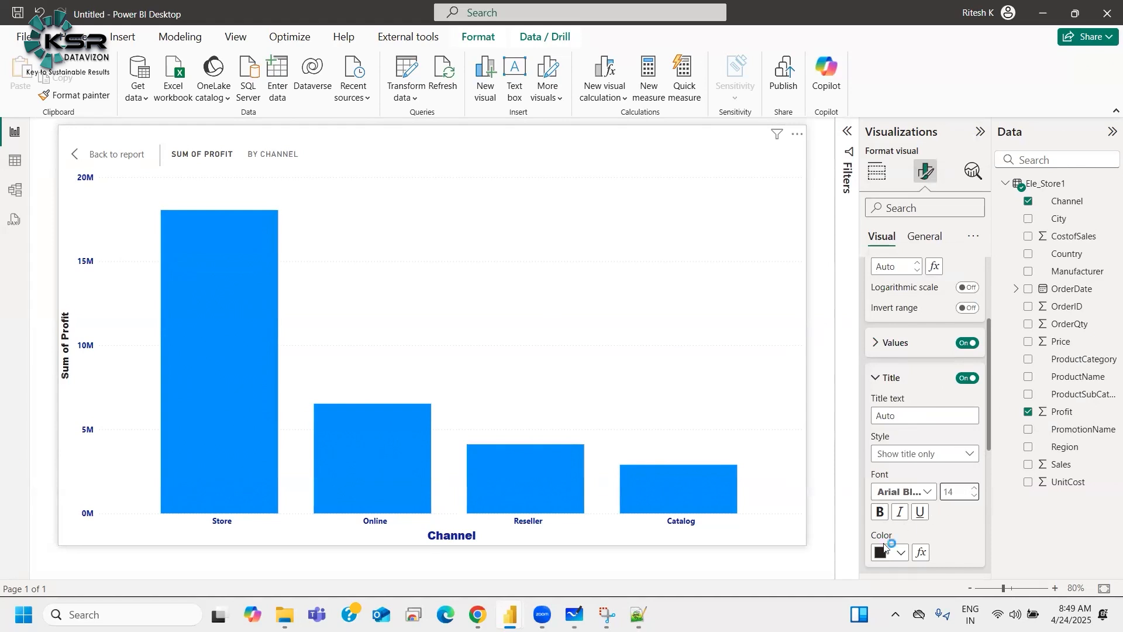
pyautogui.click(901, 552)
pyautogui.click(949, 316)
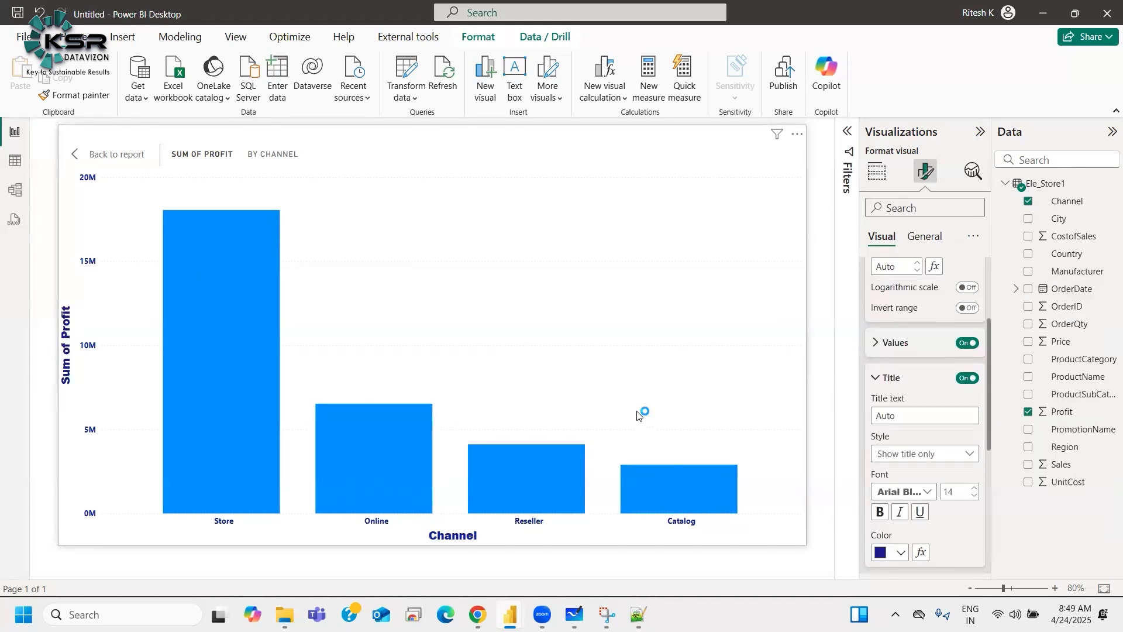
# Step: Add the Region field back to the chart's Legend
pyautogui.click(902, 378)
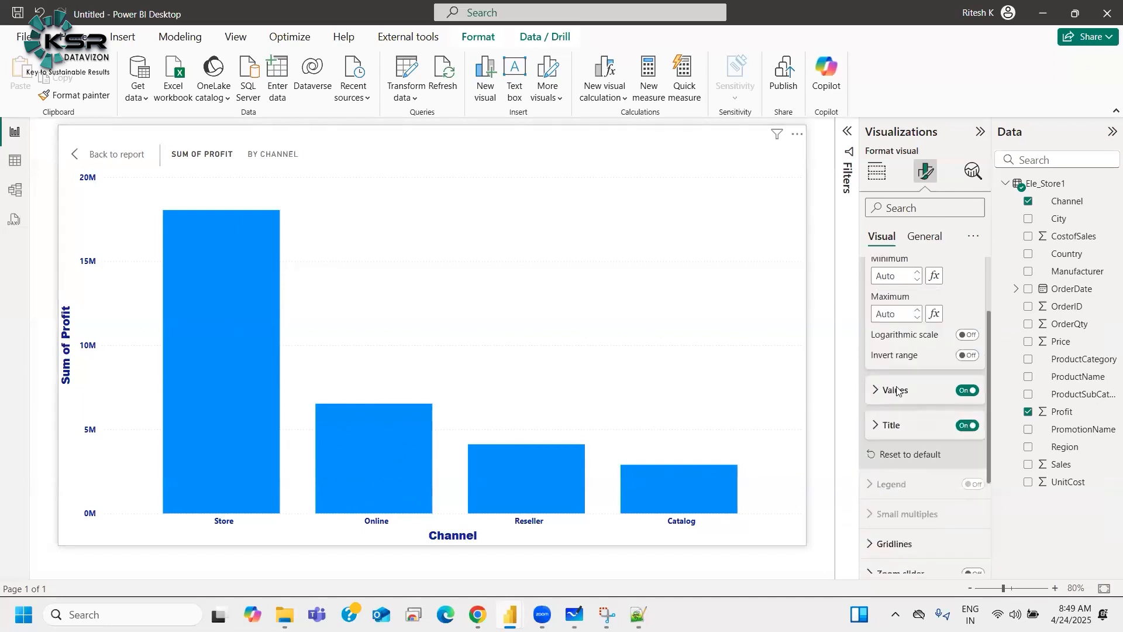
pyautogui.scroll(2, 900, 351)
pyautogui.click(897, 303)
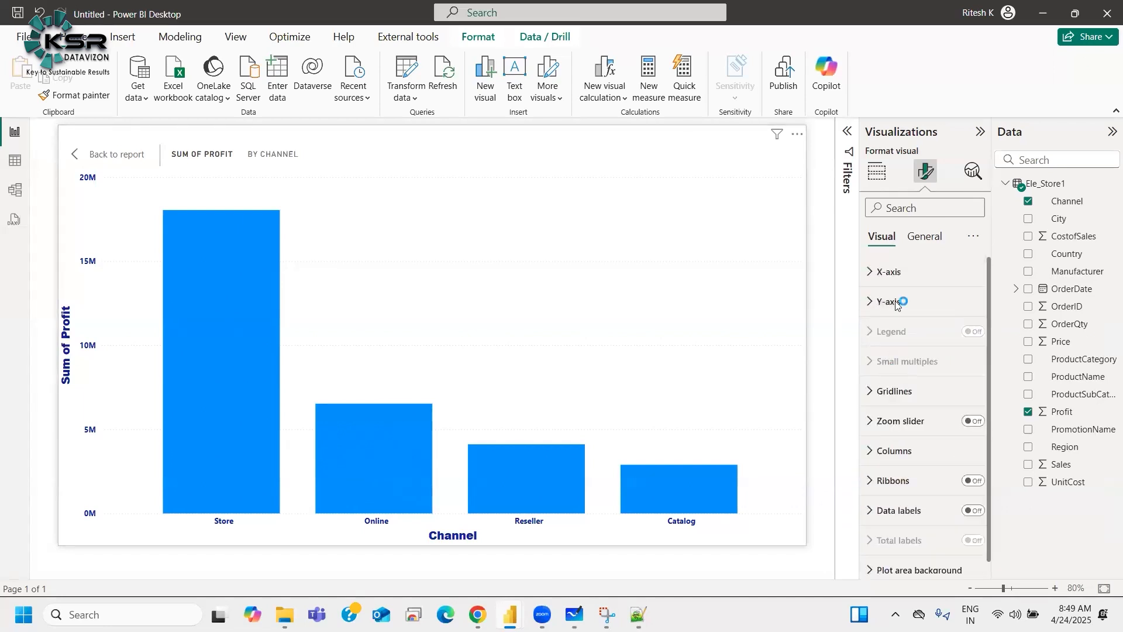
pyautogui.click(877, 171)
pyautogui.moveTo(1061, 447); pyautogui.dragTo(905, 493)
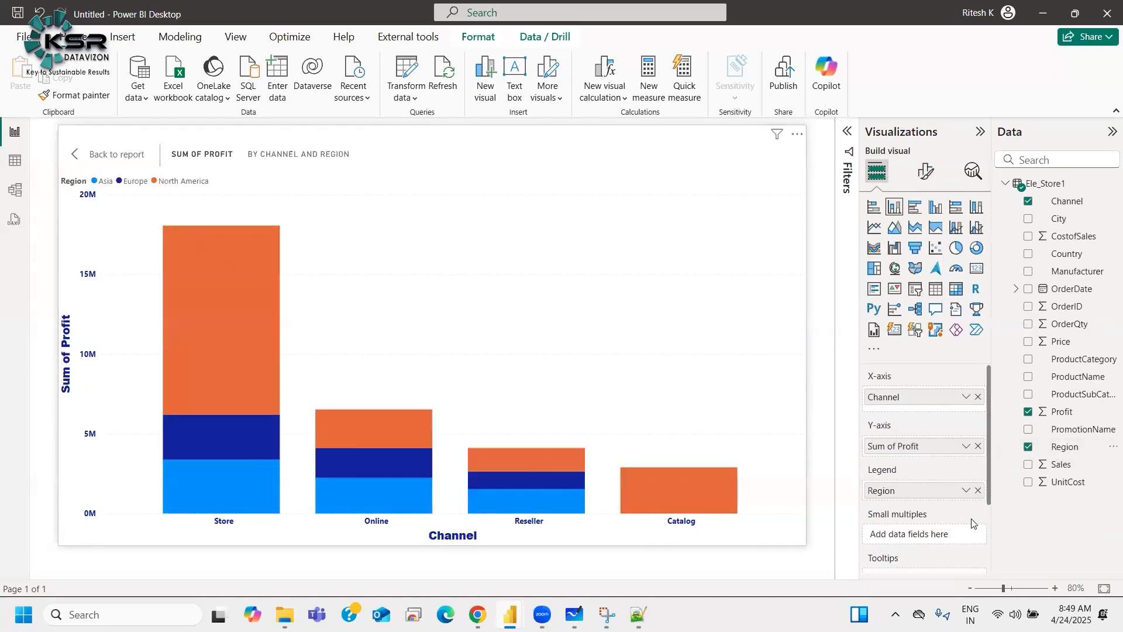
# Step: Set the column chart's legend text font to Segoe UI Bold
pyautogui.click(926, 171)
pyautogui.scroll(-1, 892, 433)
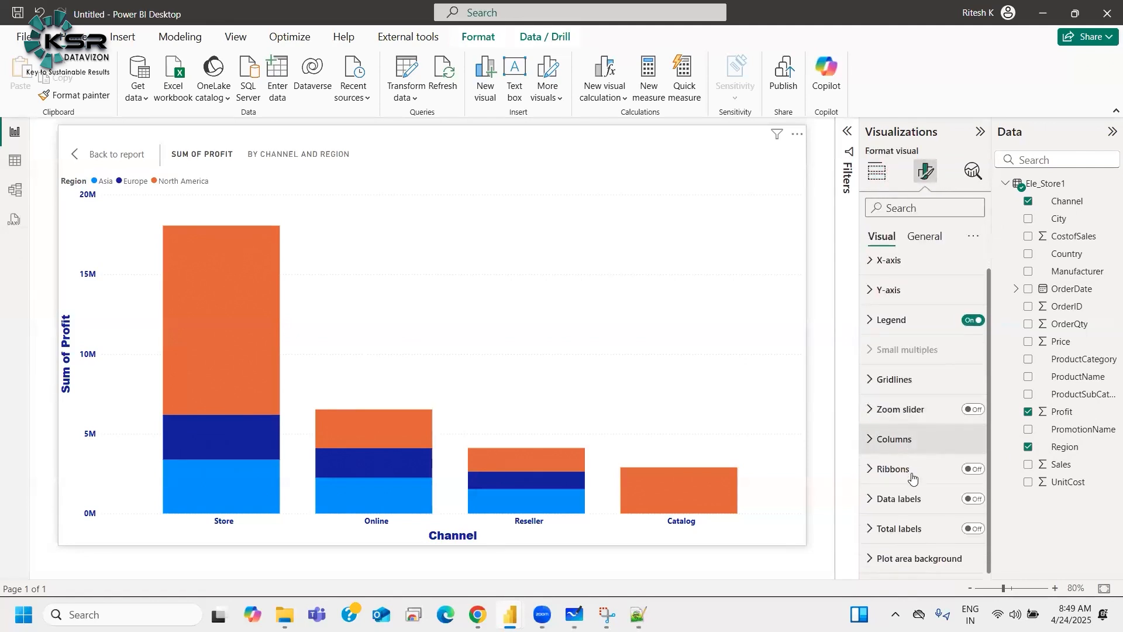
pyautogui.click(915, 319)
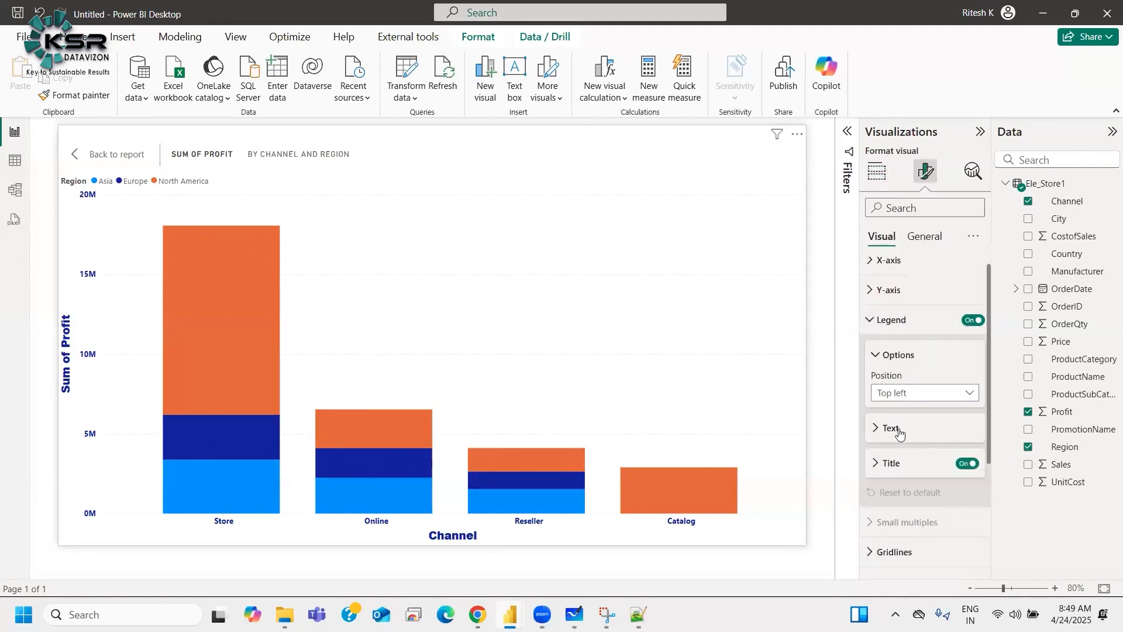
pyautogui.click(900, 433)
pyautogui.scroll(-1, 930, 410)
pyautogui.click(926, 393)
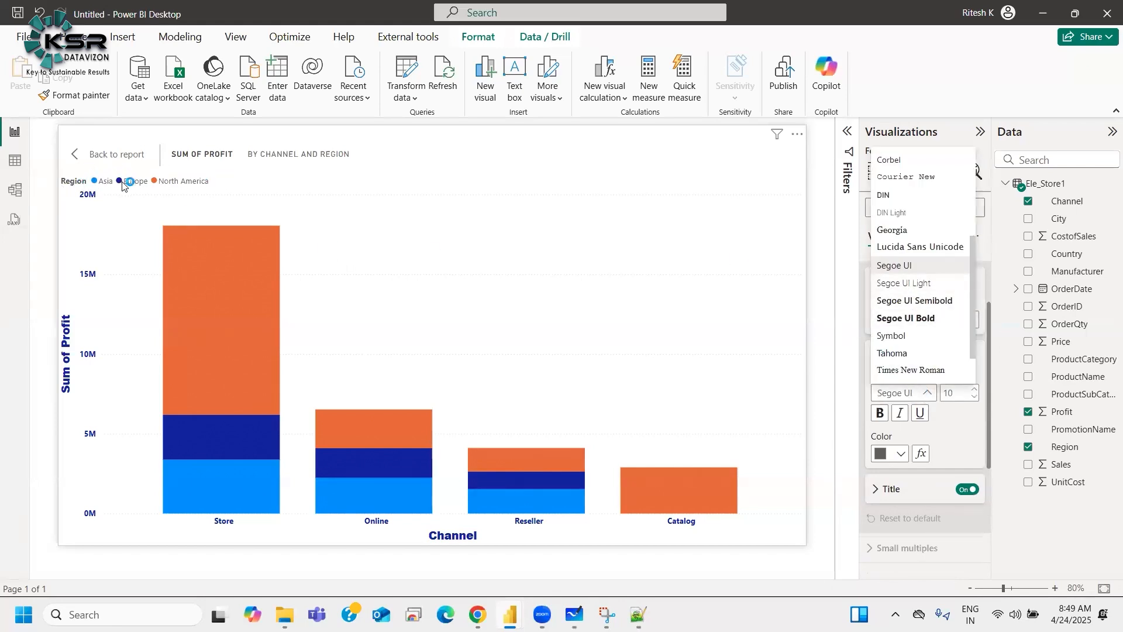
pyautogui.click(911, 318)
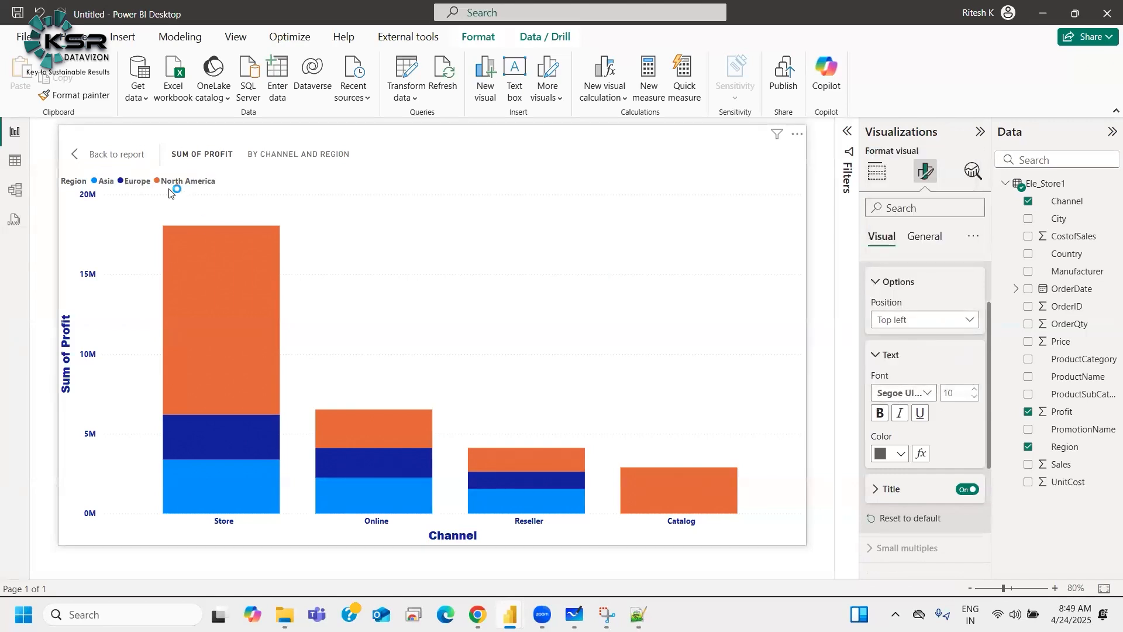
# Step: Toggle the legend title off and on, and set the legend text color to dark blue
pyautogui.click(966, 490)
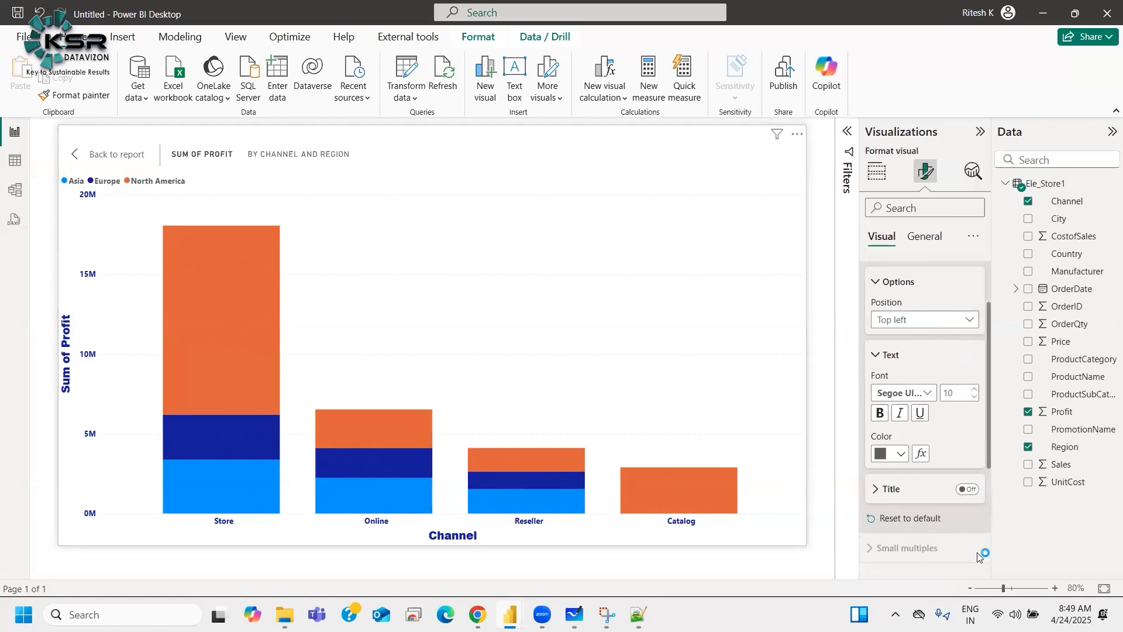
pyautogui.click(967, 489)
pyautogui.scroll(-3, 913, 509)
pyautogui.scroll(5, 913, 507)
pyautogui.click(891, 527)
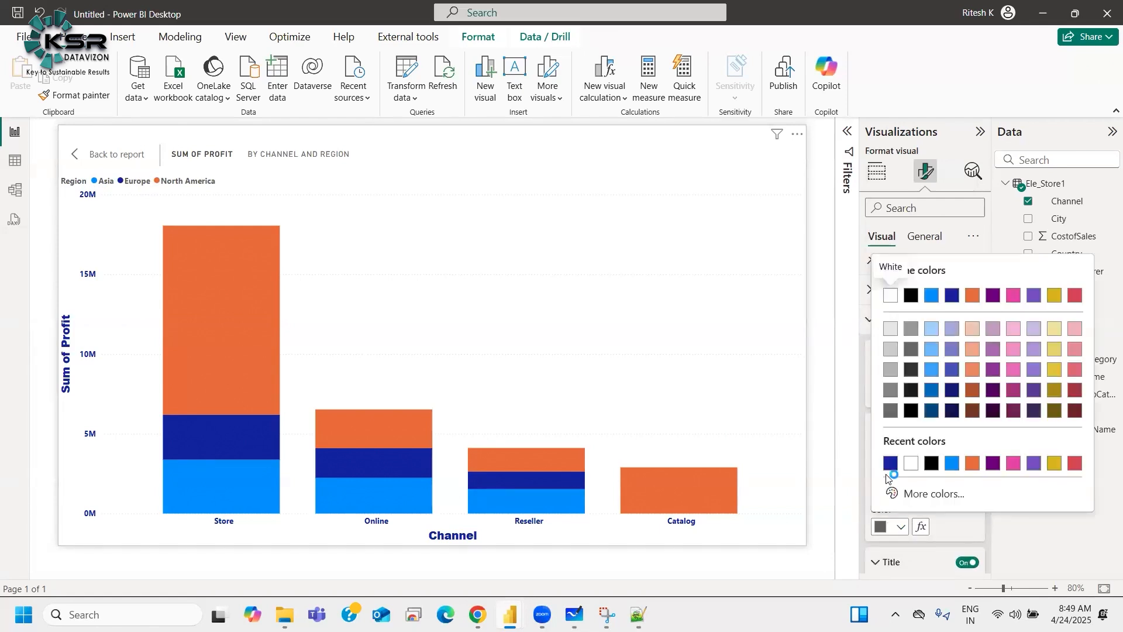
pyautogui.click(889, 465)
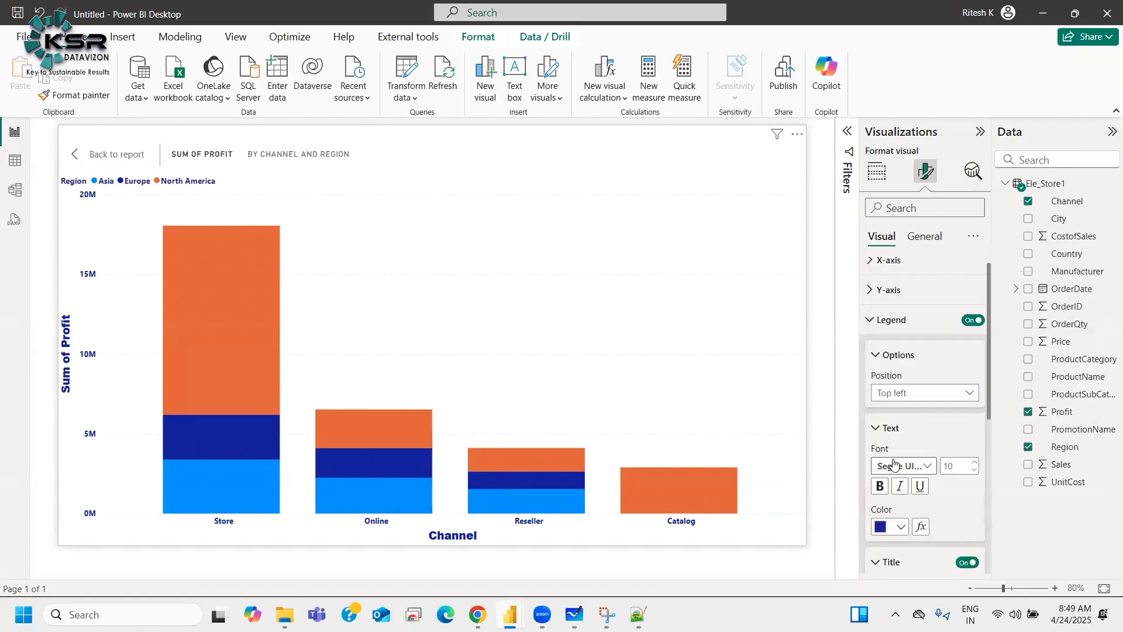
# Step: Set the legend position to Top center
pyautogui.click(891, 428)
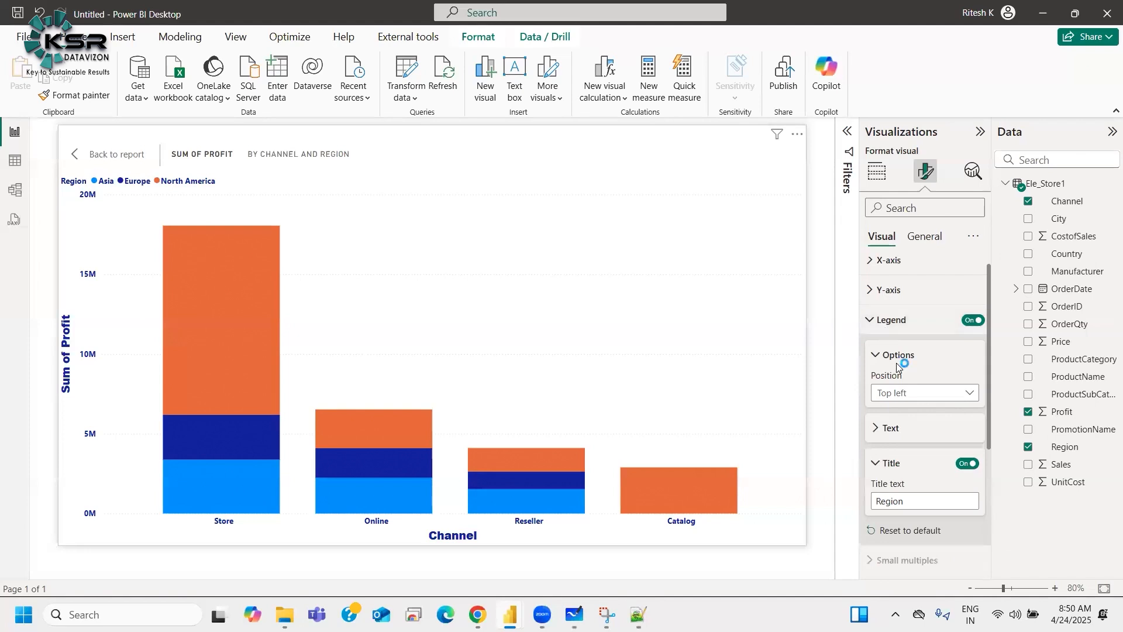
pyautogui.click(908, 393)
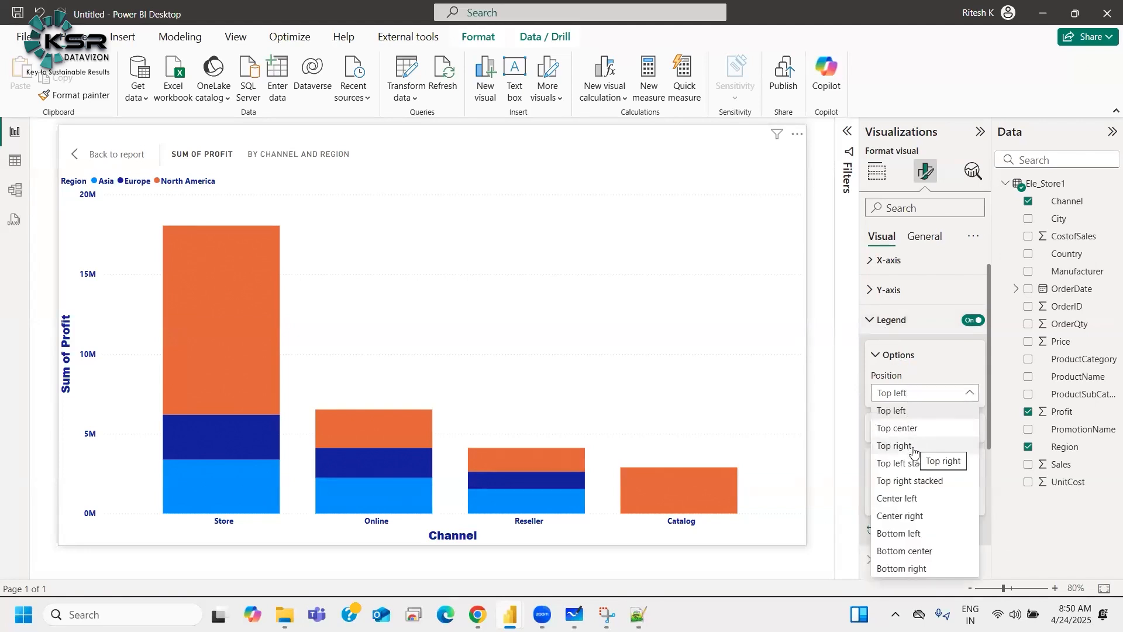
pyautogui.click(904, 433)
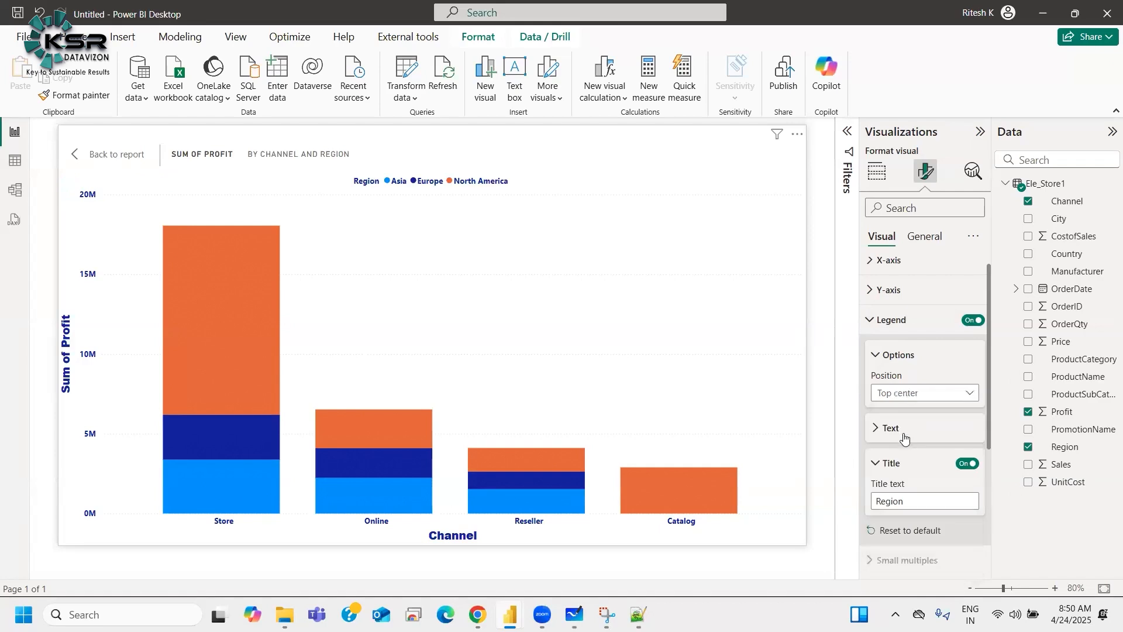
# Step: Try placing the legend at Bottom center before restoring Top center
pyautogui.click(901, 395)
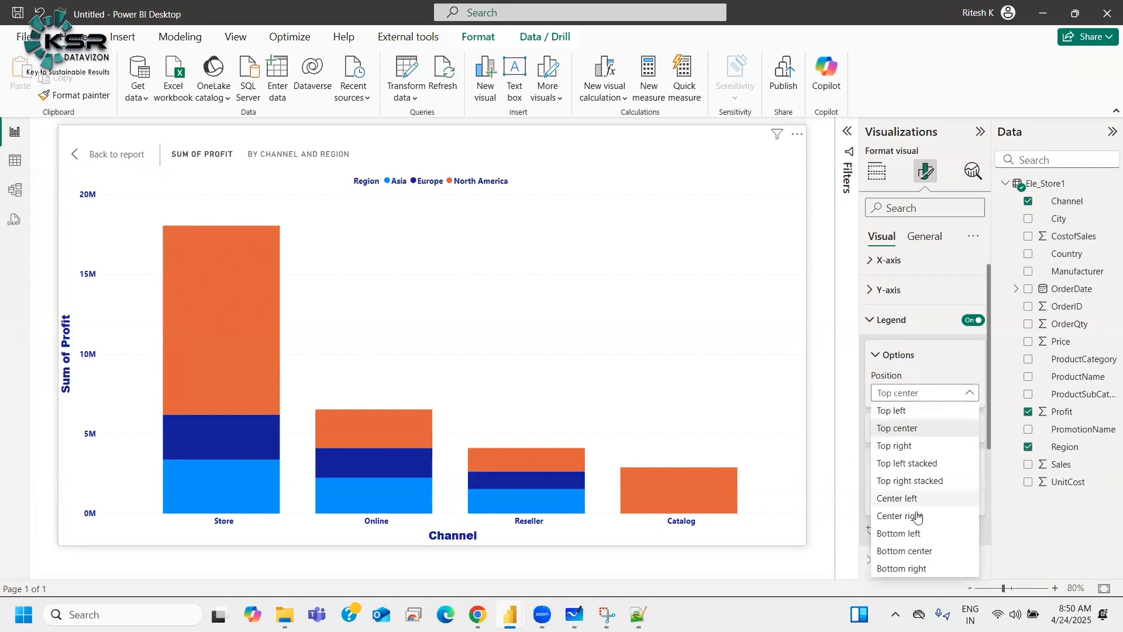
pyautogui.click(906, 551)
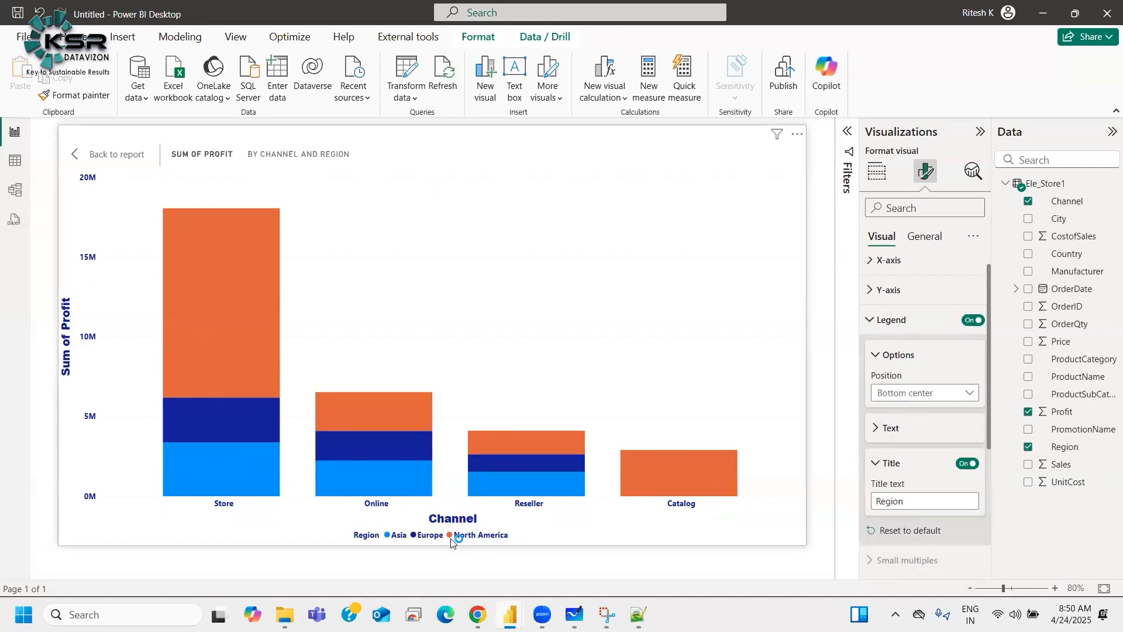
pyautogui.click(912, 392)
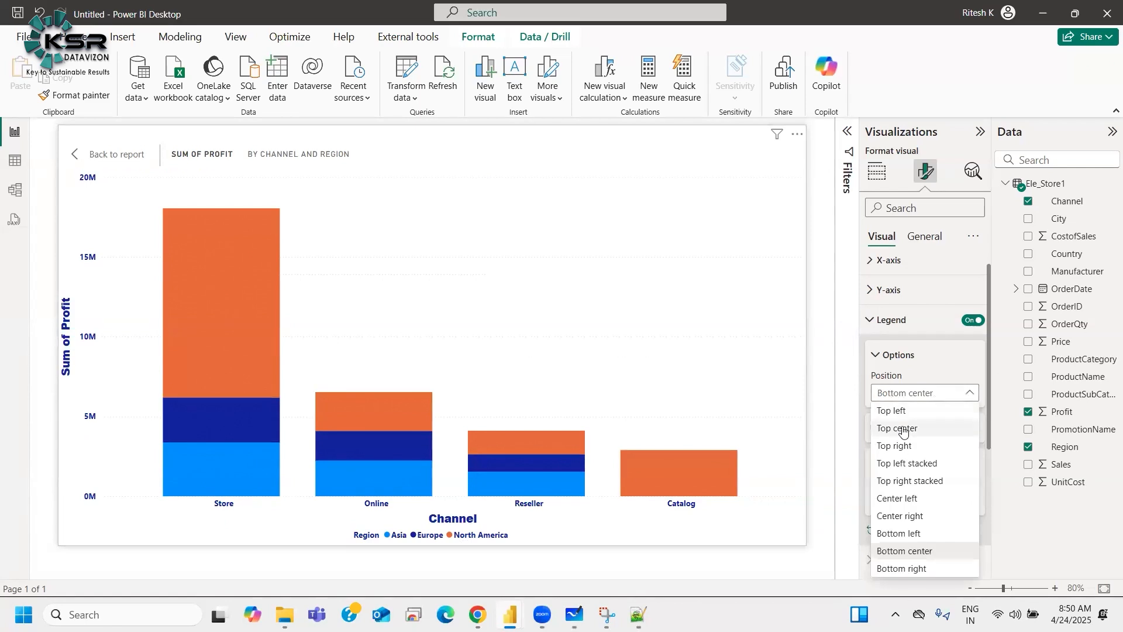
pyautogui.click(901, 430)
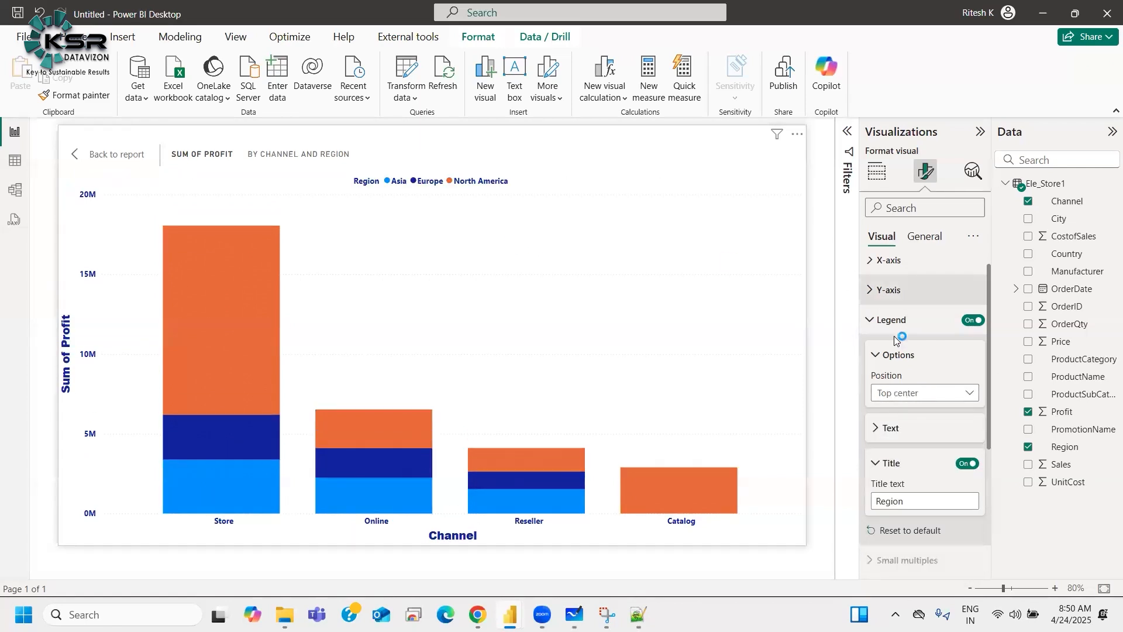
# Step: Set the Asia series column color to a darker shade of the theme blue
pyautogui.click(894, 354)
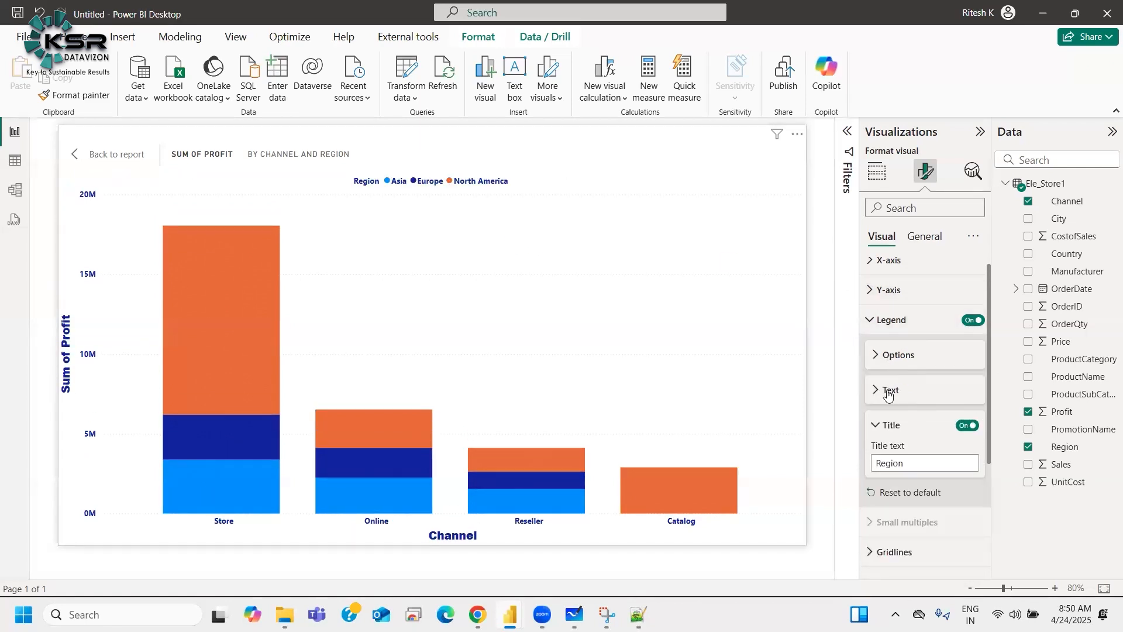
pyautogui.click(892, 426)
pyautogui.click(890, 321)
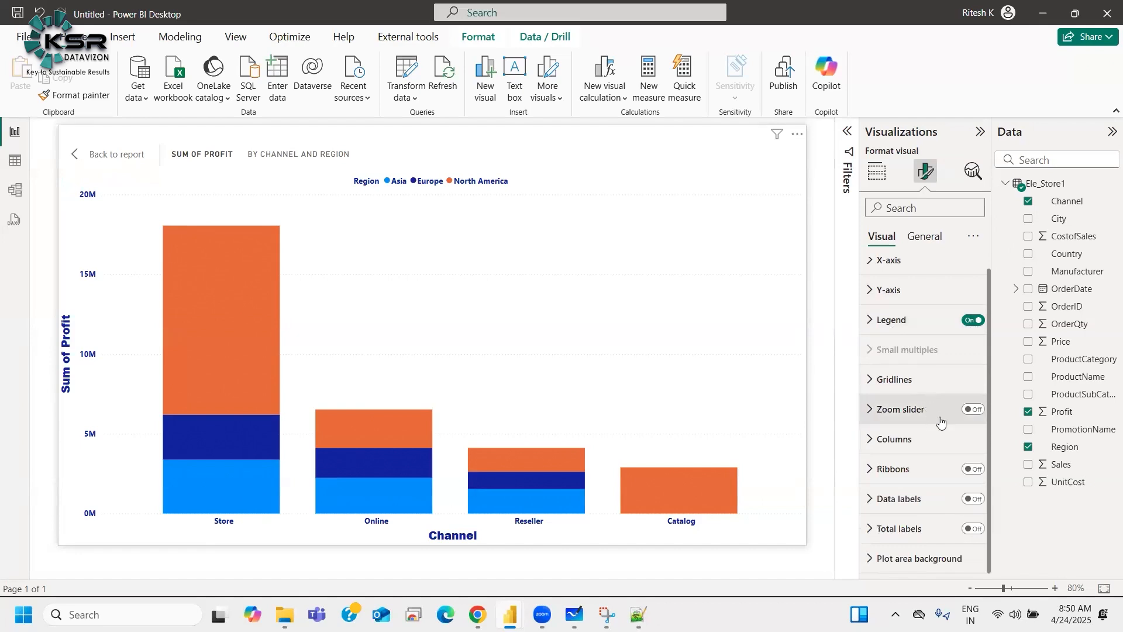
pyautogui.click(898, 440)
pyautogui.scroll(-1, 905, 443)
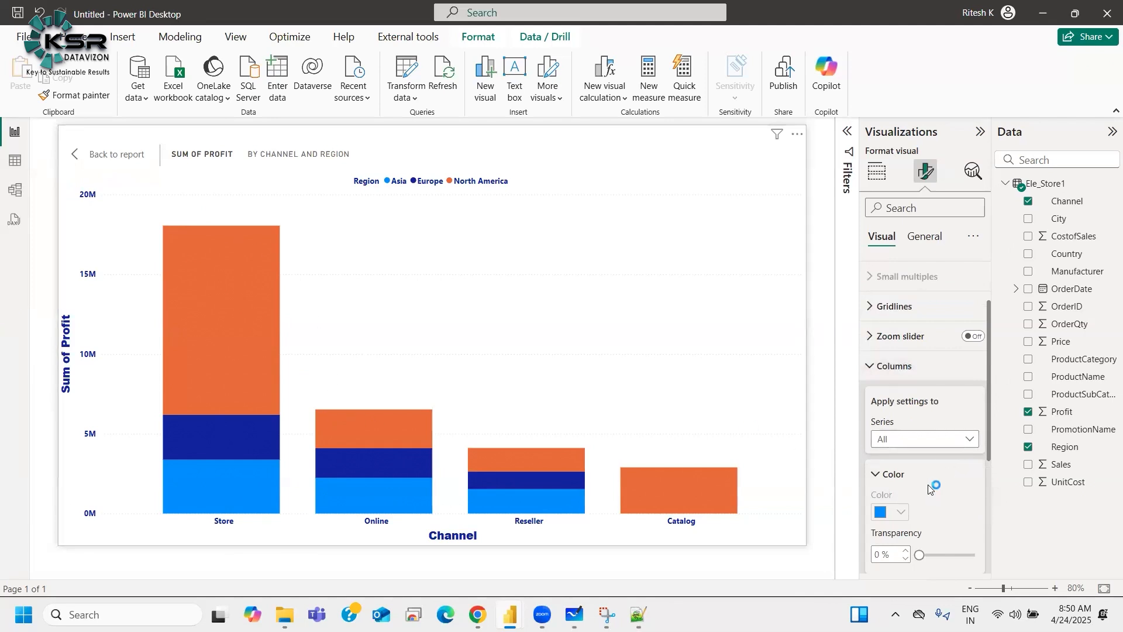
pyautogui.scroll(-1, 930, 489)
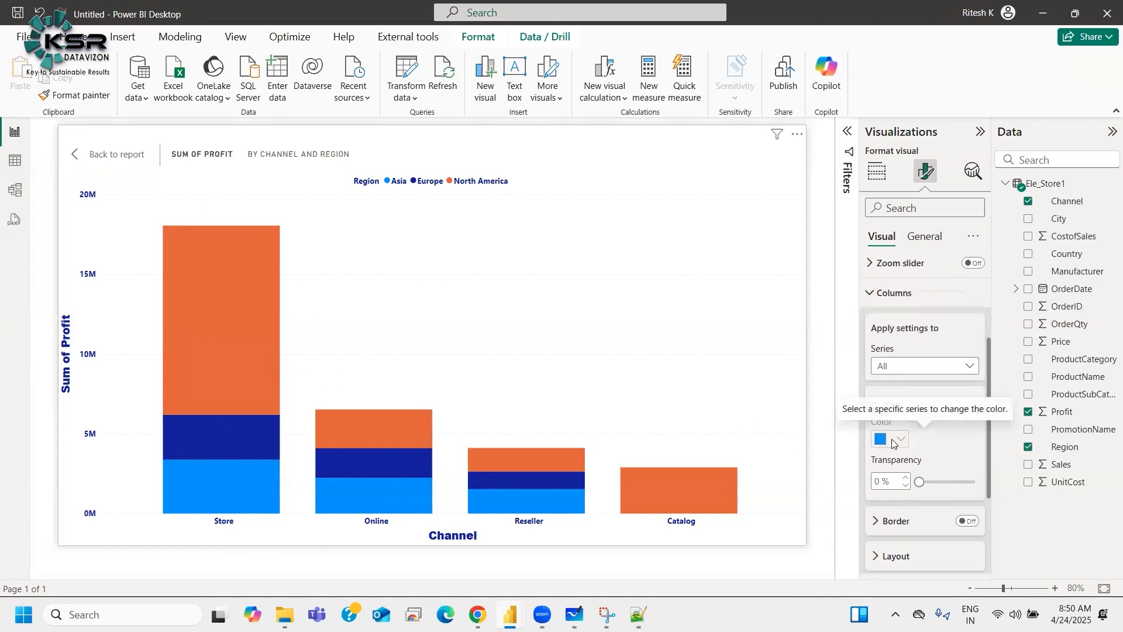
pyautogui.click(909, 366)
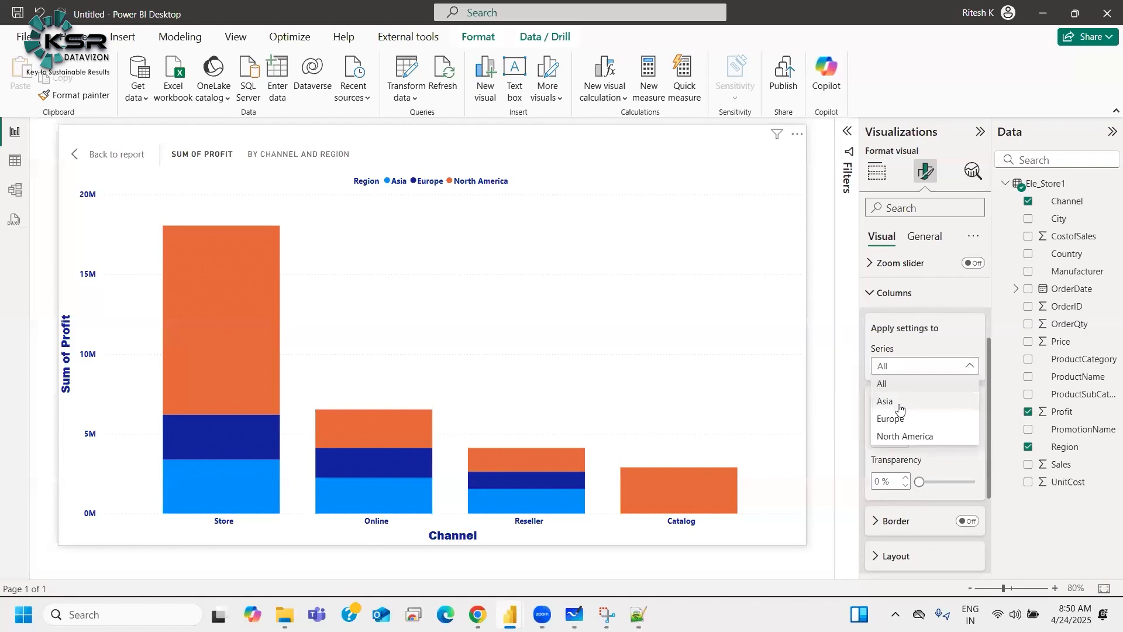
pyautogui.click(891, 406)
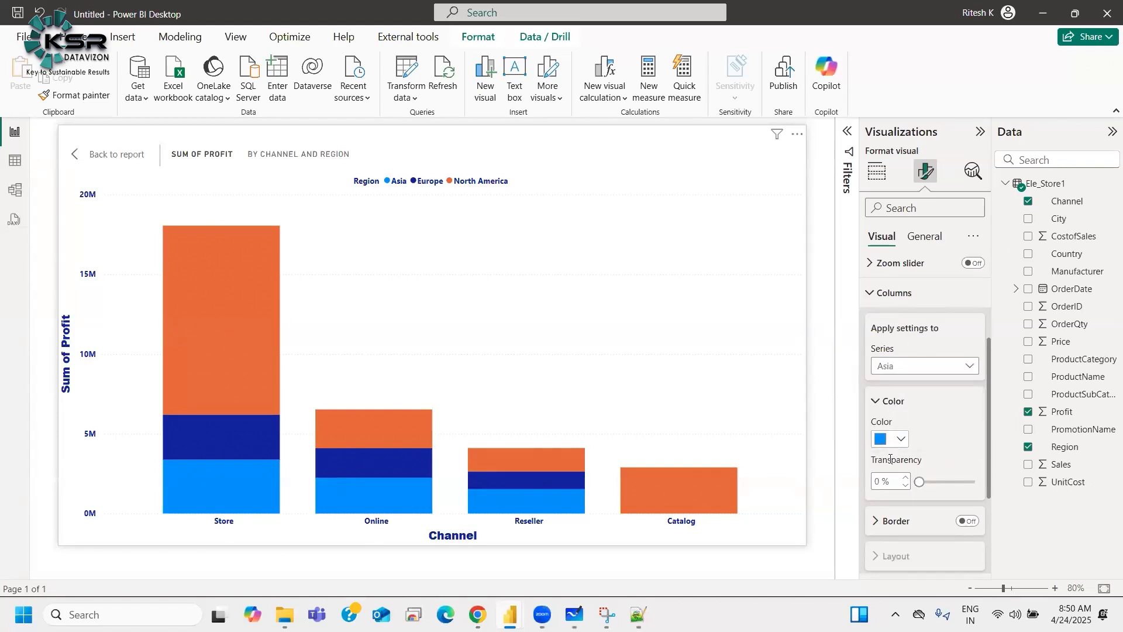
pyautogui.click(891, 440)
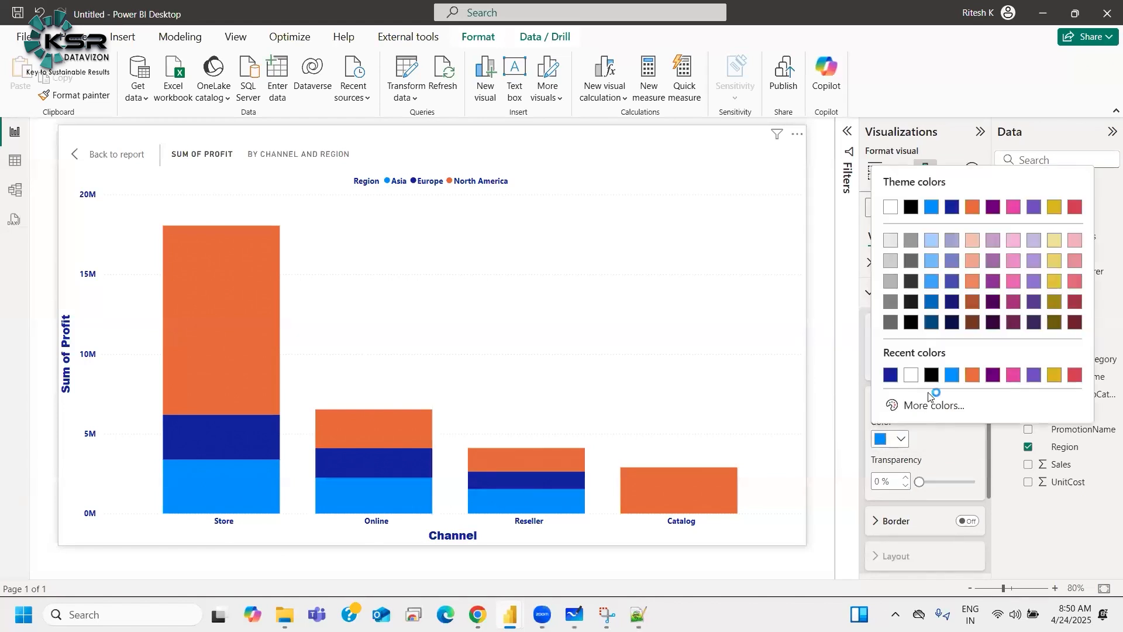
pyautogui.click(932, 303)
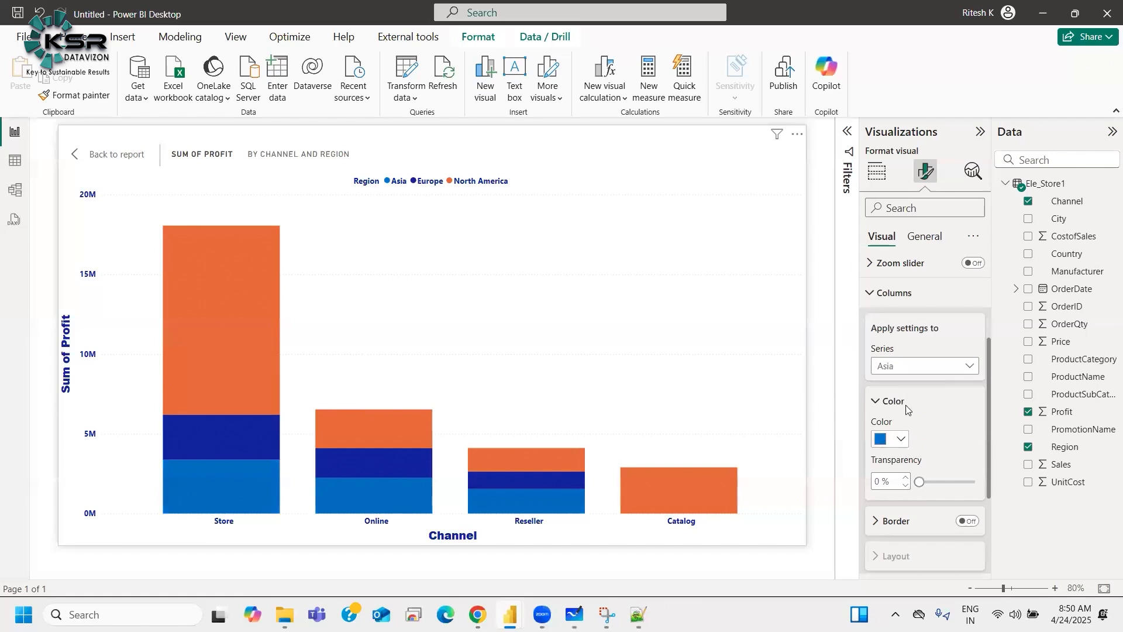
# Step: Set the Europe series column color to #41a4ff, theme blue 20% lighter
pyautogui.click(908, 367)
pyautogui.click(893, 419)
pyautogui.click(892, 439)
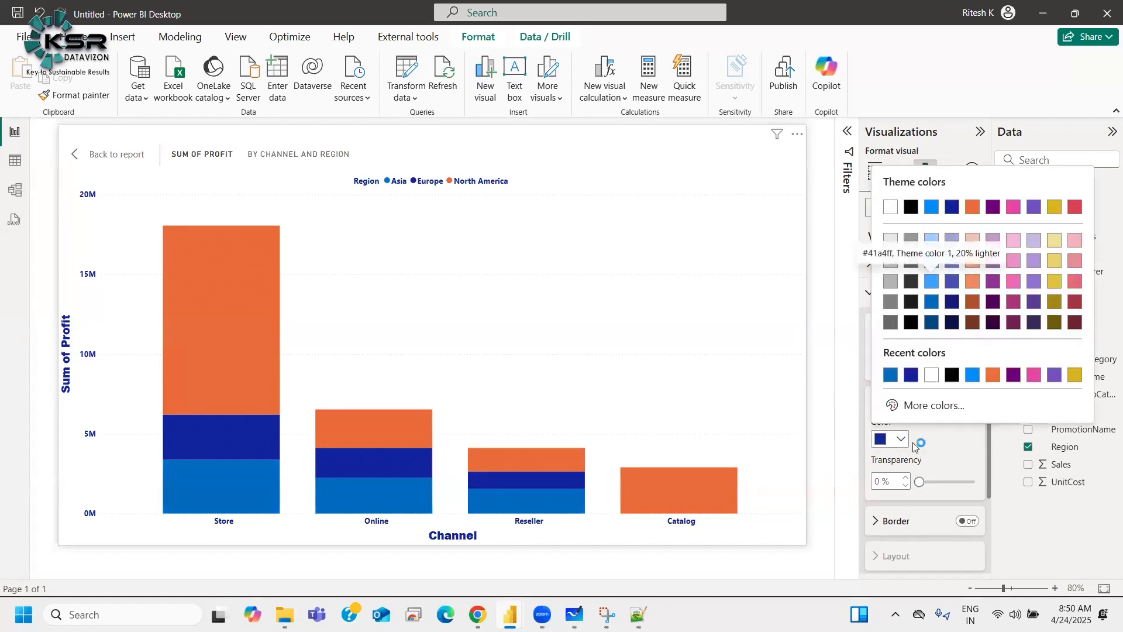
pyautogui.click(932, 283)
# Step: Set the North America series column color to a pale shade of the theme blue
pyautogui.click(910, 367)
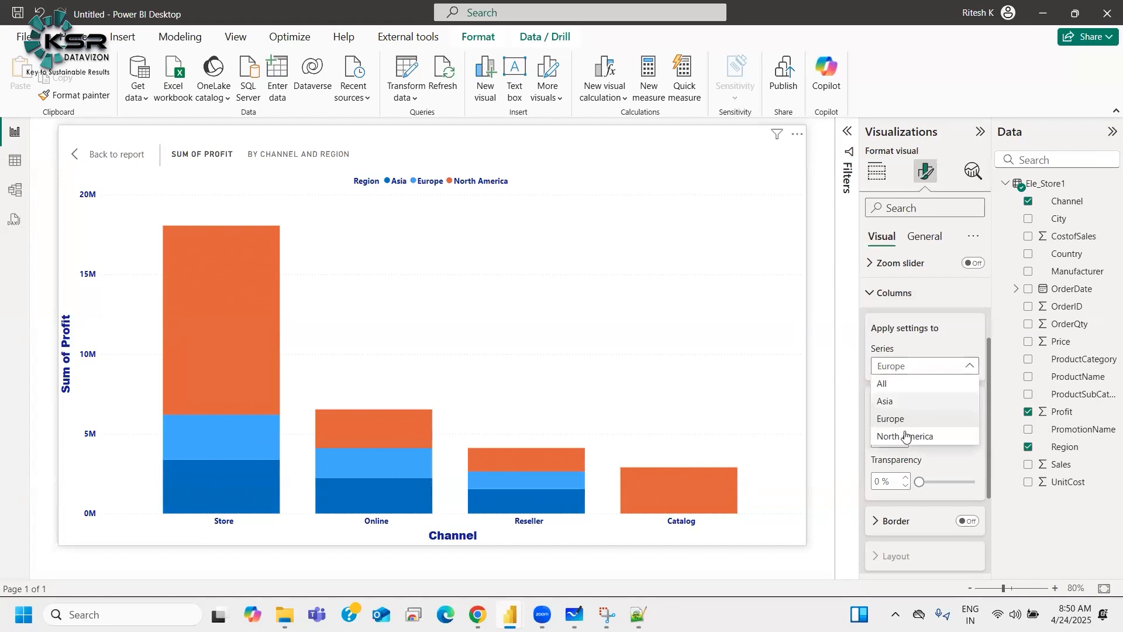
pyautogui.click(894, 433)
pyautogui.click(893, 439)
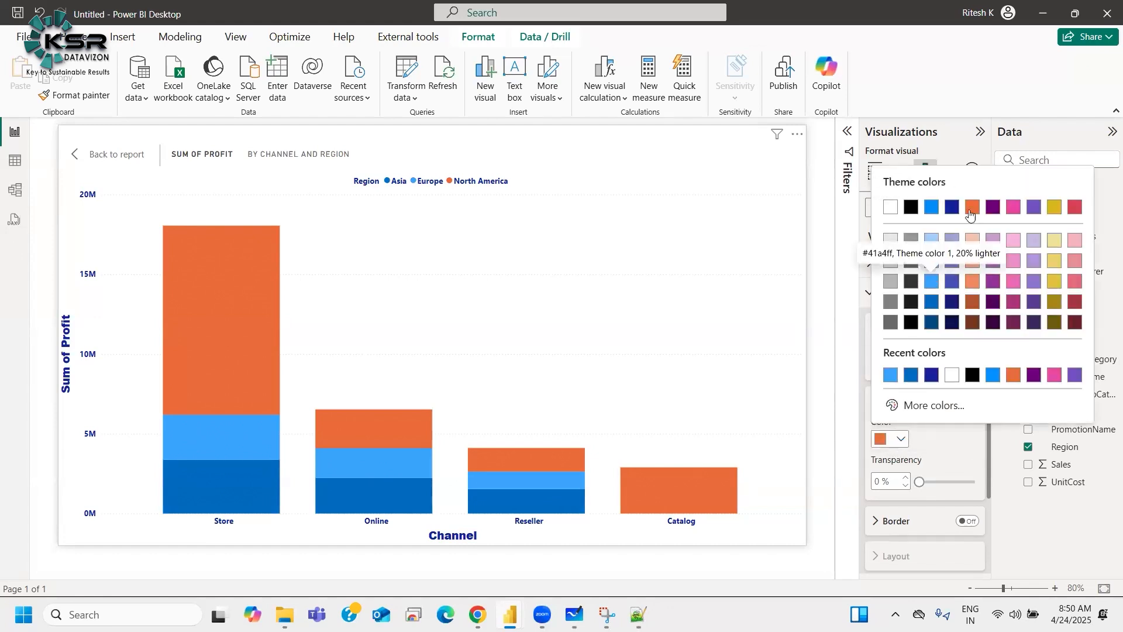
pyautogui.click(931, 261)
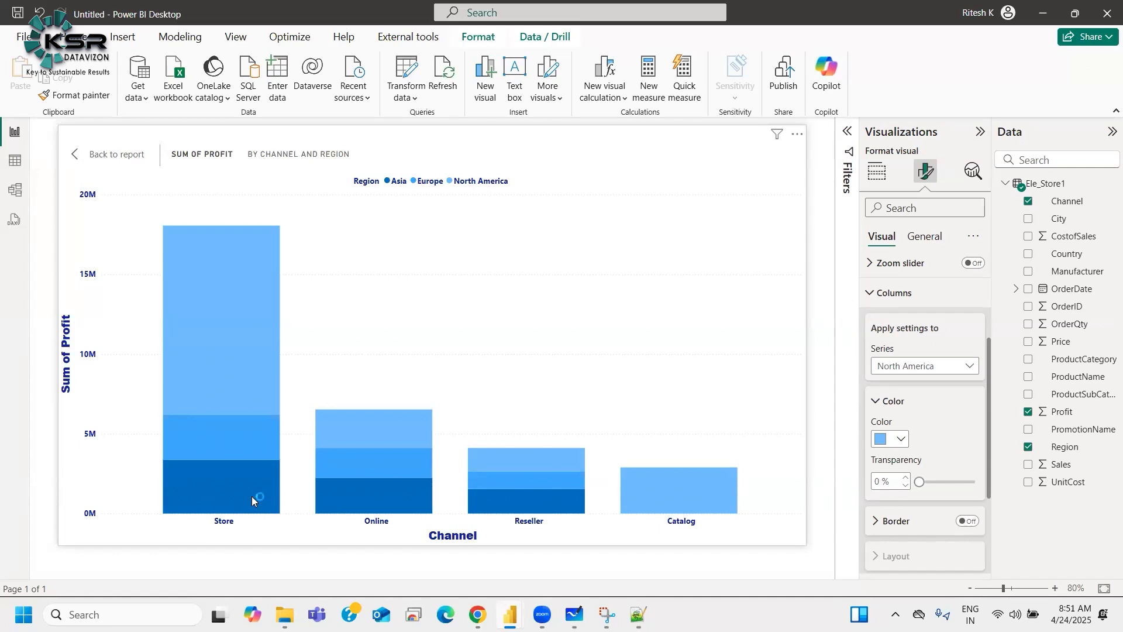
# Step: Return from the focused chart view to the report page
pyautogui.moveTo(252, 496)
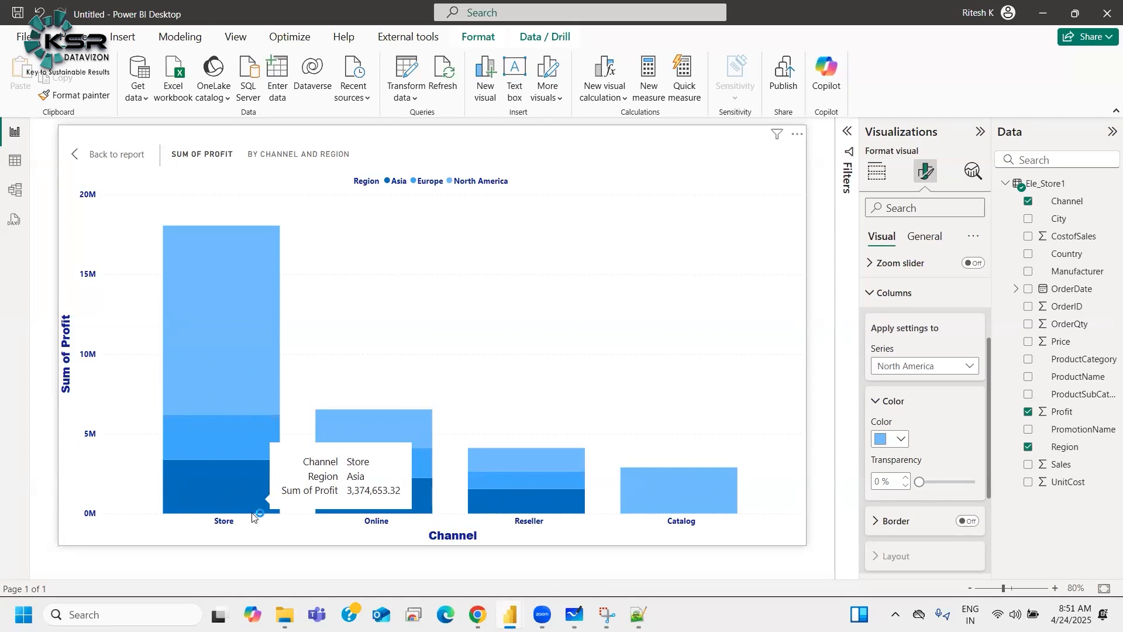
pyautogui.click(124, 156)
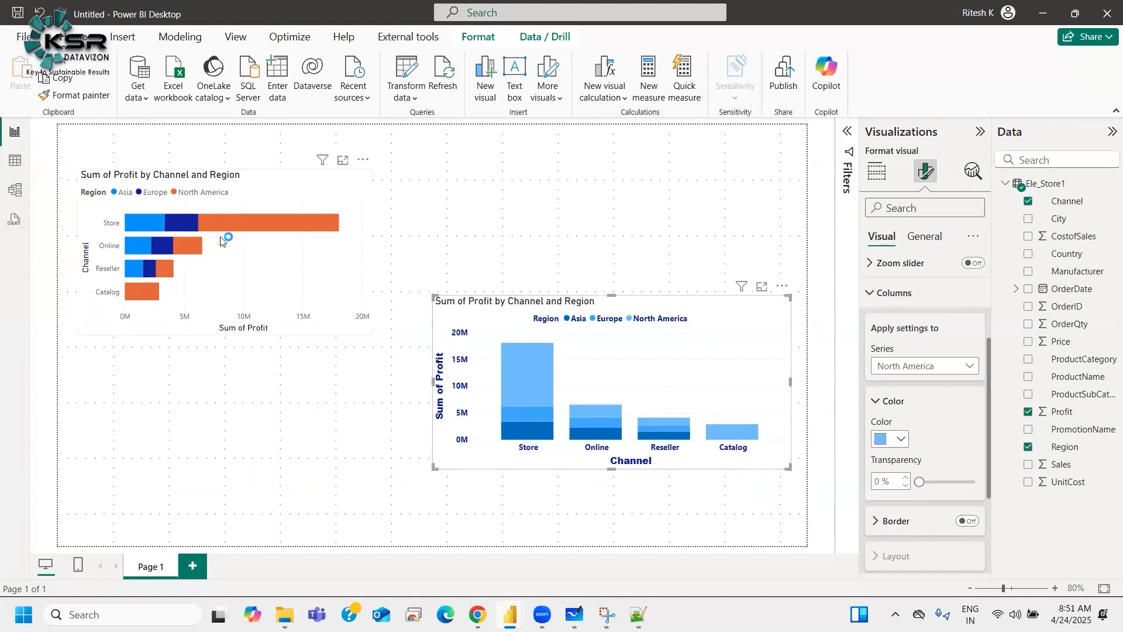
pyautogui.click(428, 438)
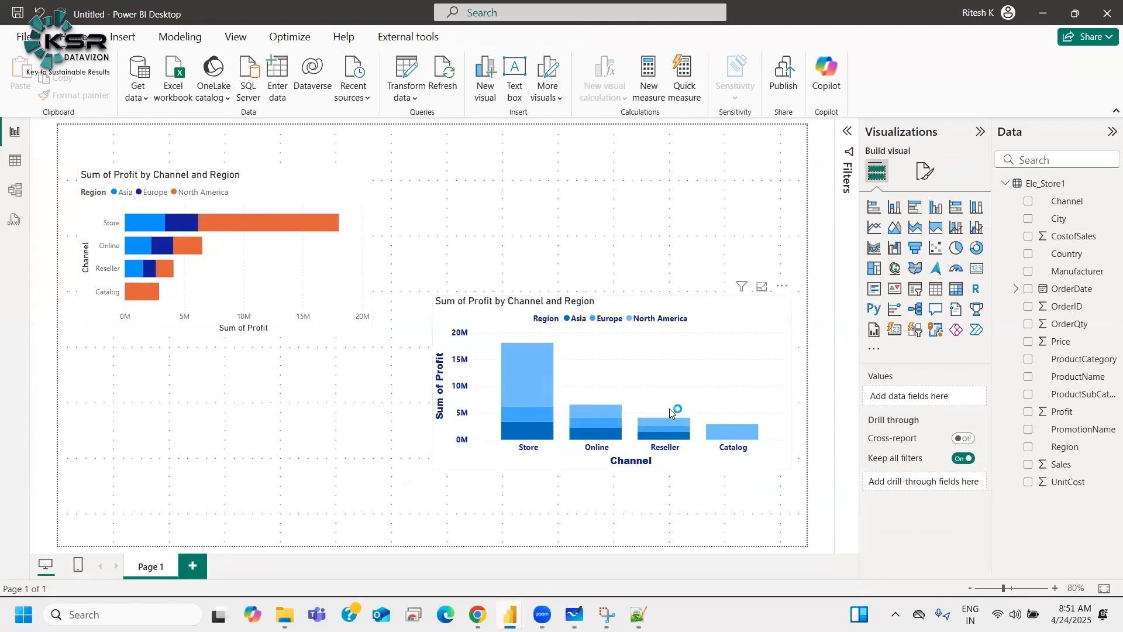
# Step: Set the column chart's title text to Channel / Region by Profit
pyautogui.click(721, 371)
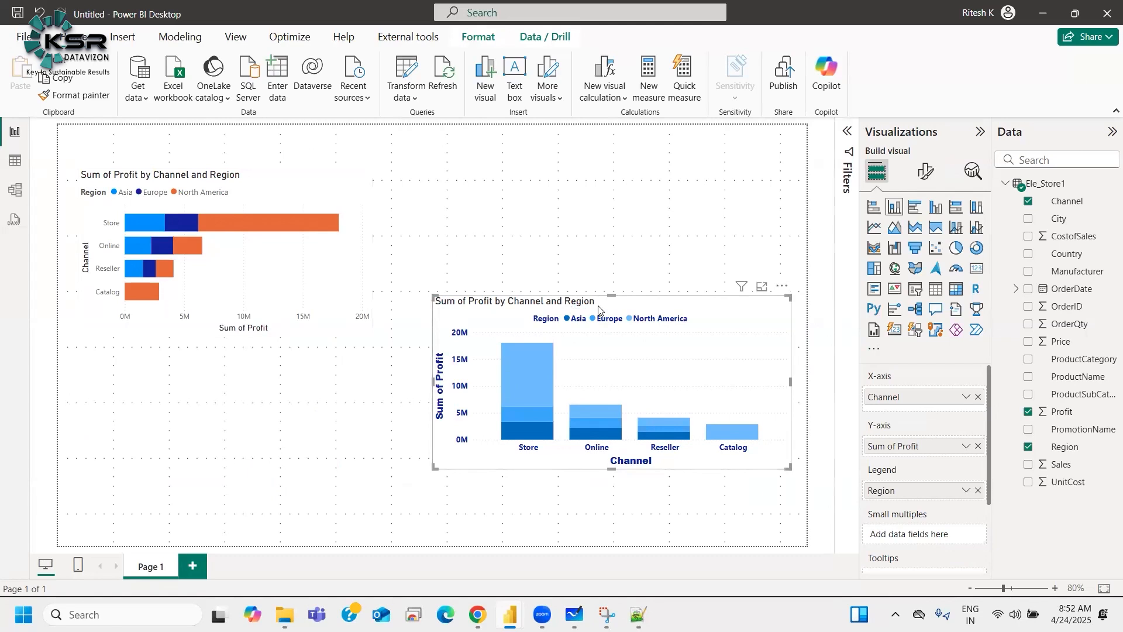
pyautogui.click(925, 172)
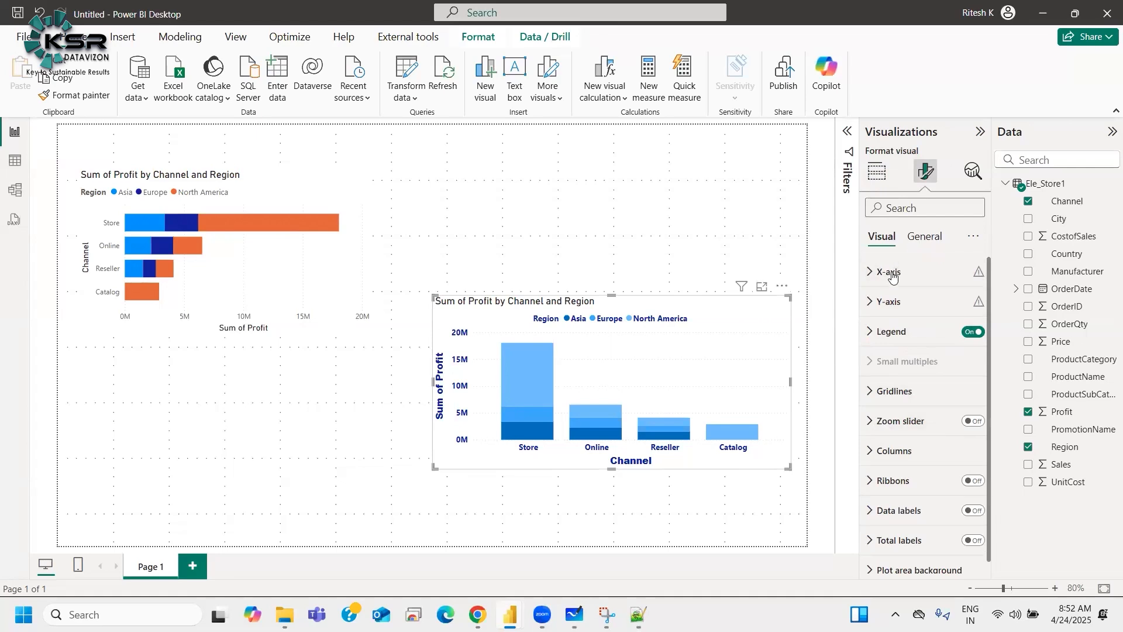
pyautogui.click(925, 240)
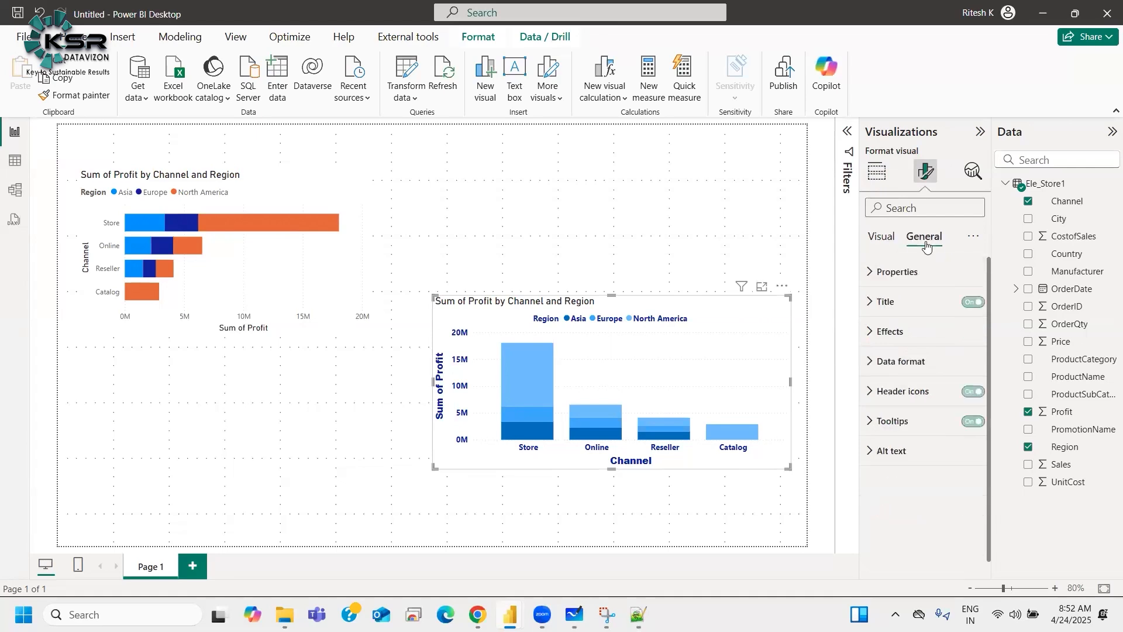
pyautogui.click(885, 301)
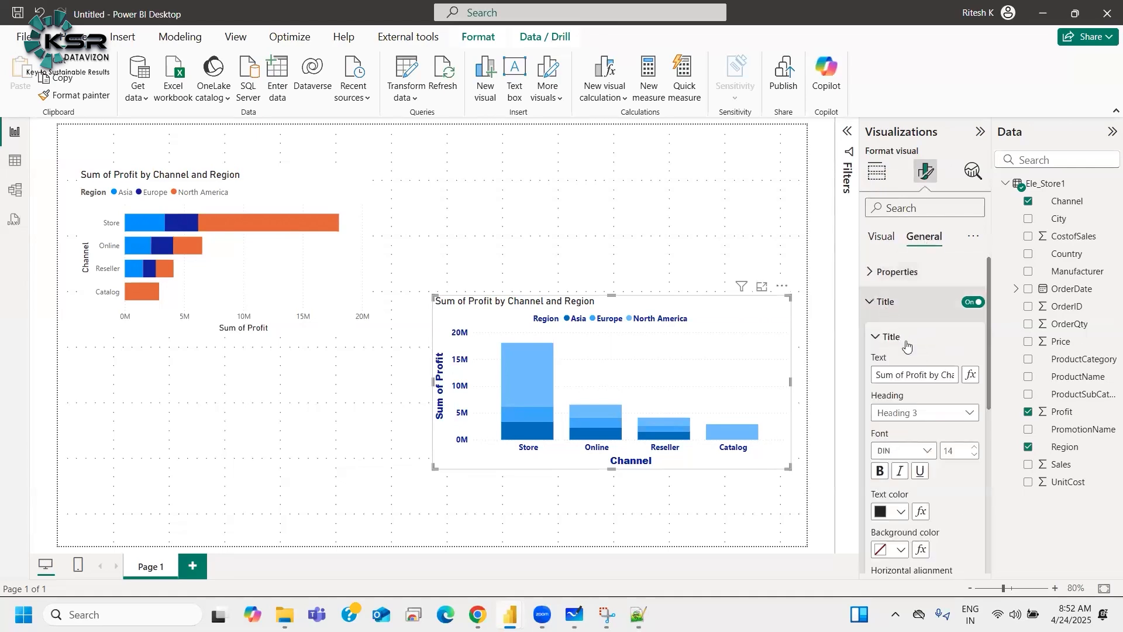
pyautogui.click(914, 375)
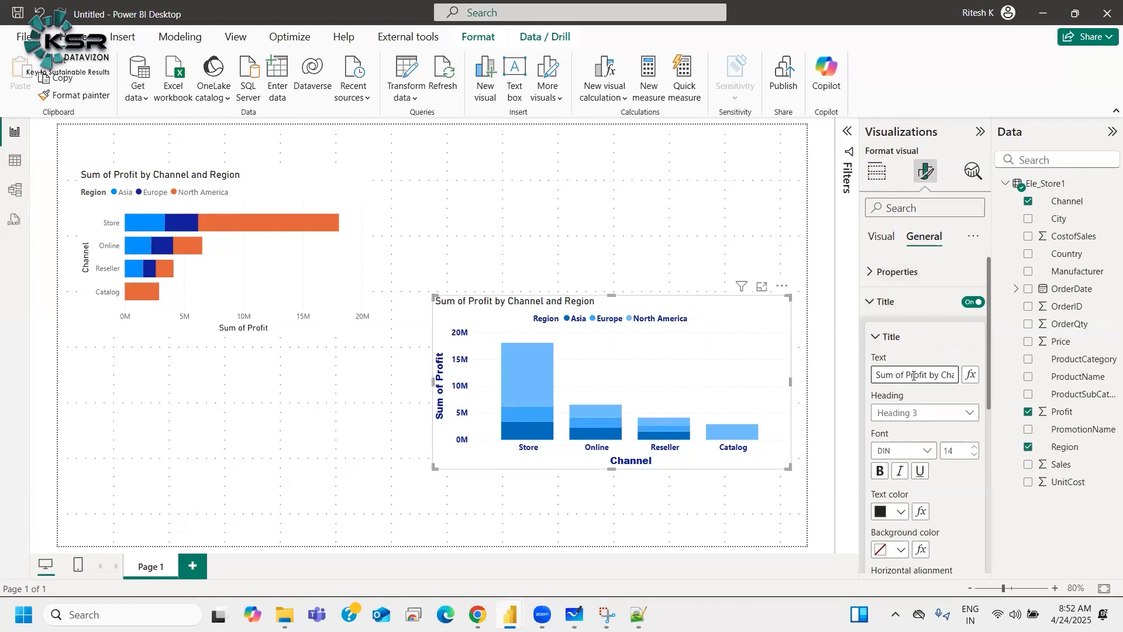
pyautogui.hotkey('ctrl', 'a')
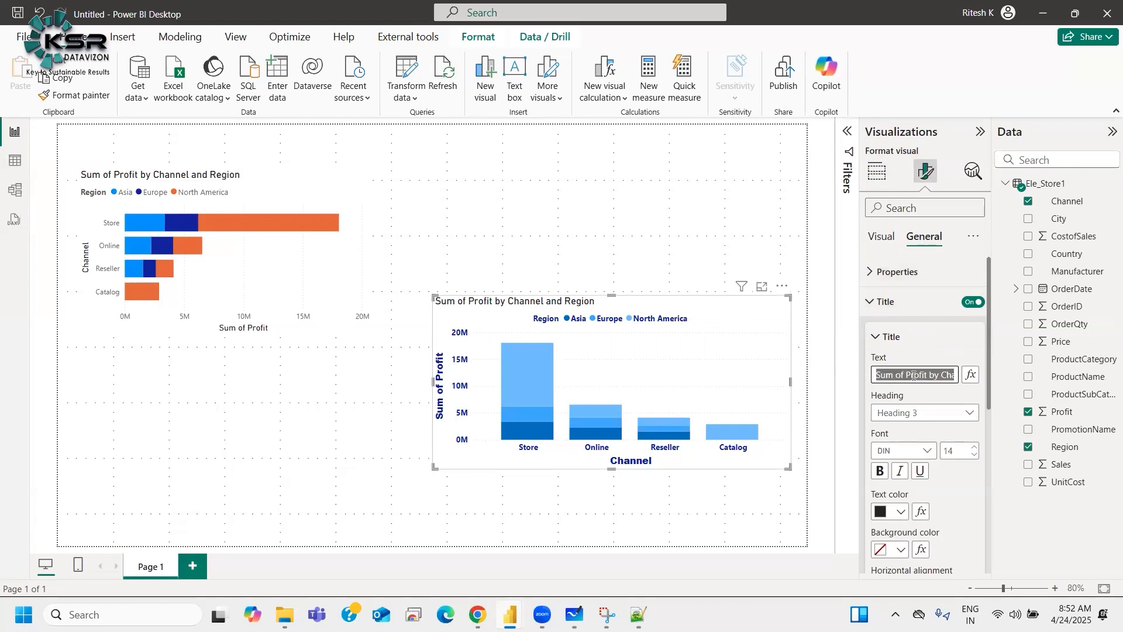
pyautogui.press('BackSpace')
pyautogui.write('Channel v')
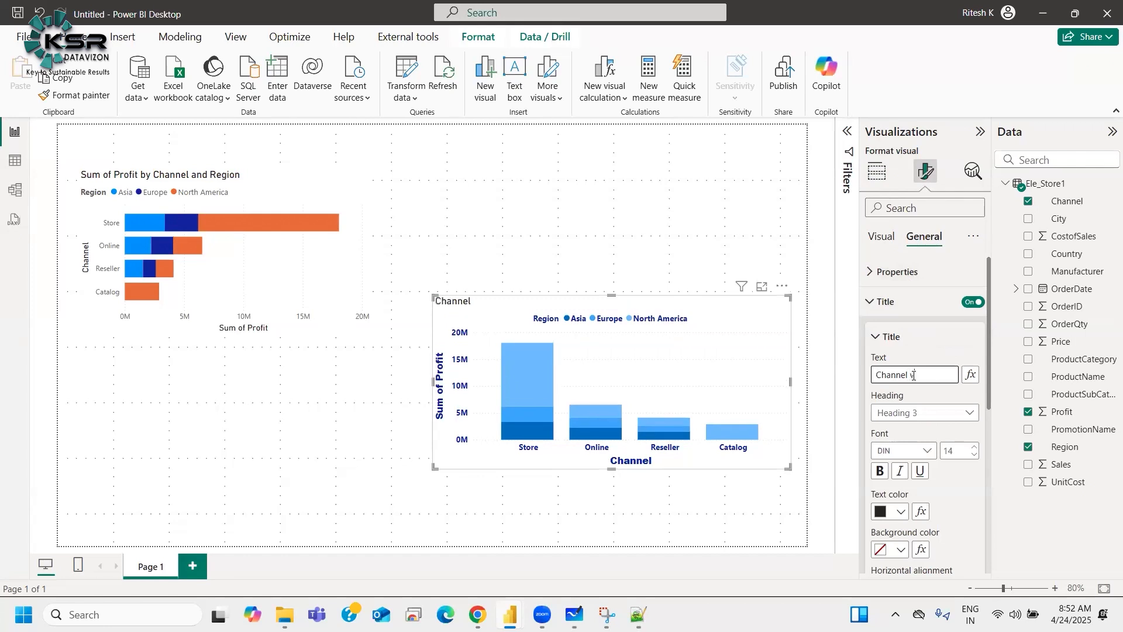
pyautogui.write('s PRofitroffo')
pyautogui.tripleClick(914, 375)
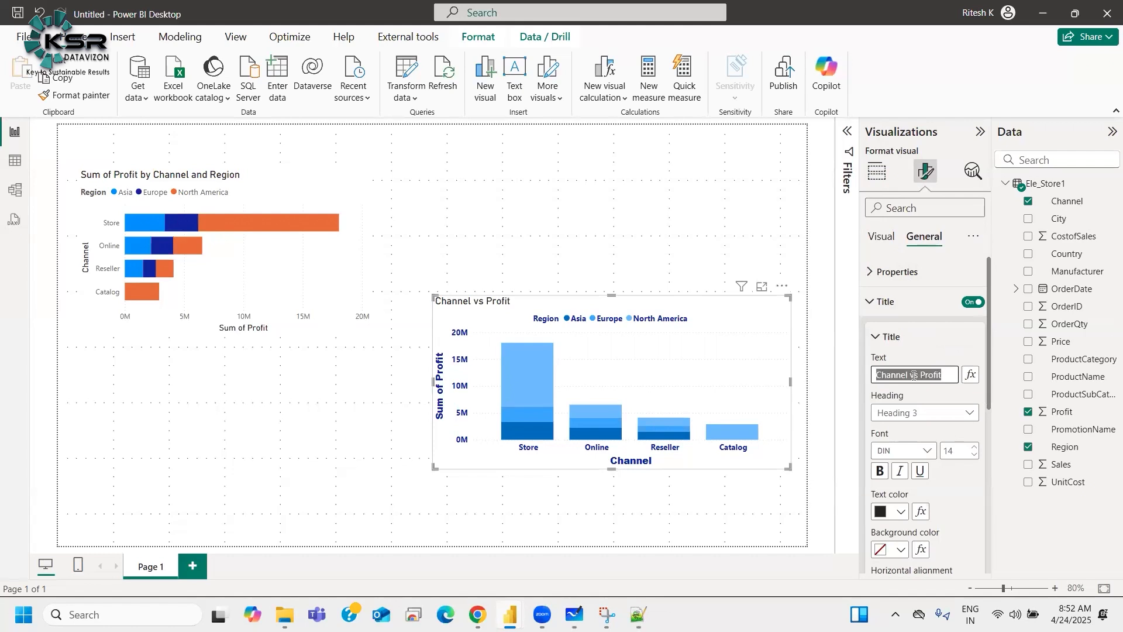
pyautogui.write('Cha')
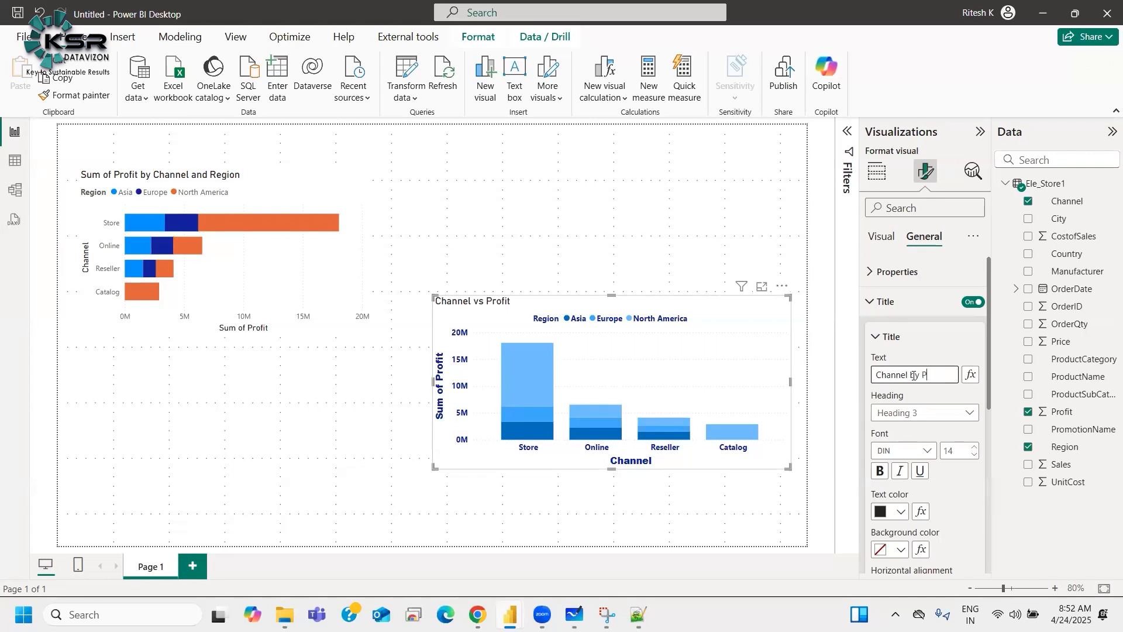
pyautogui.click(910, 375)
pyautogui.write('/ Region by Profit')
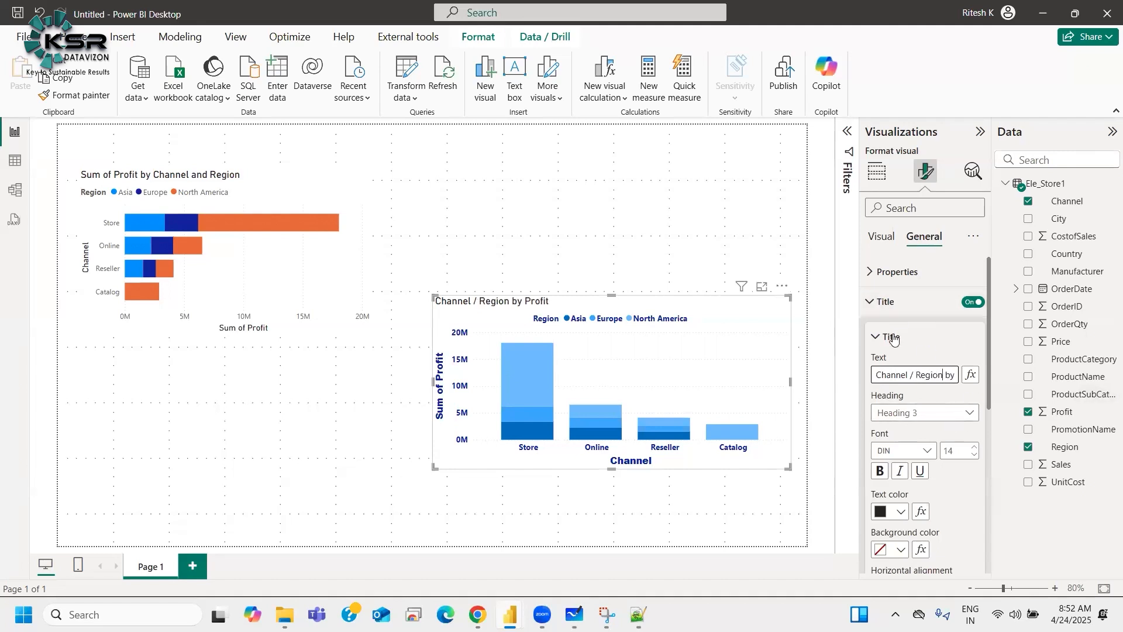
# Step: Set the chart title font to Segoe UI Bold
pyautogui.click(893, 338)
pyautogui.click(892, 336)
pyautogui.scroll(-3, 918, 433)
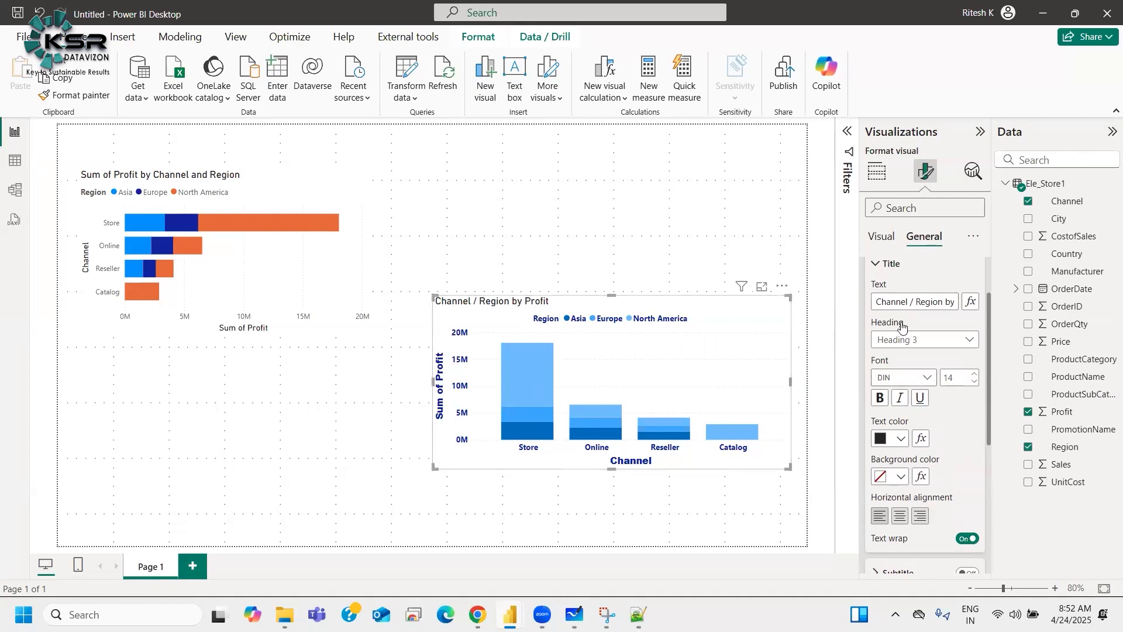
pyautogui.scroll(2, 892, 316)
pyautogui.click(883, 238)
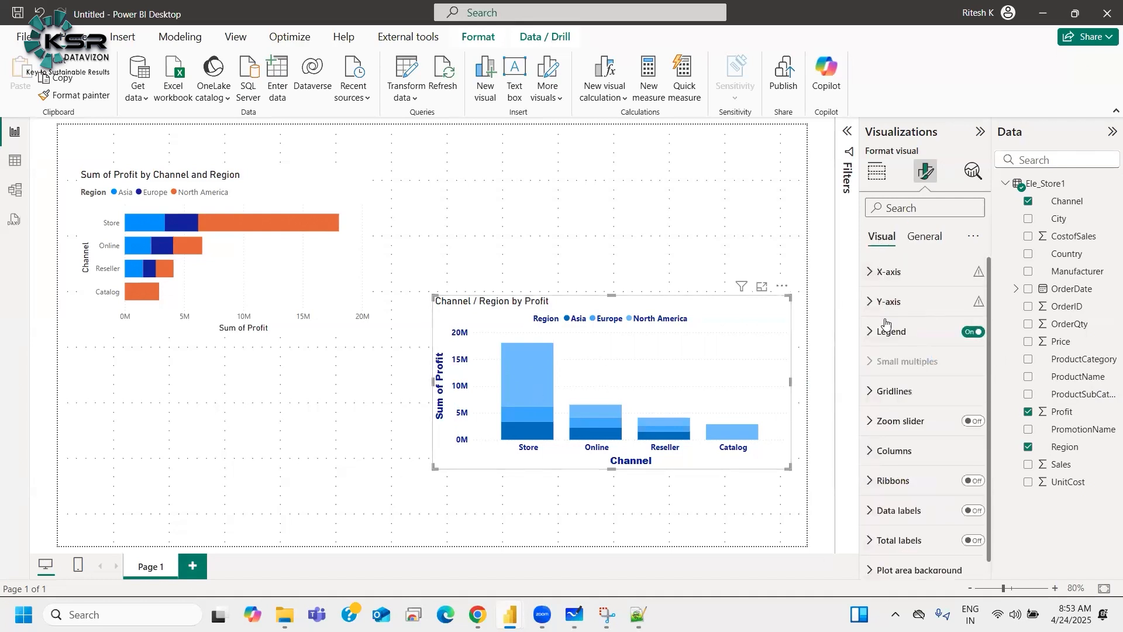
pyautogui.click(898, 273)
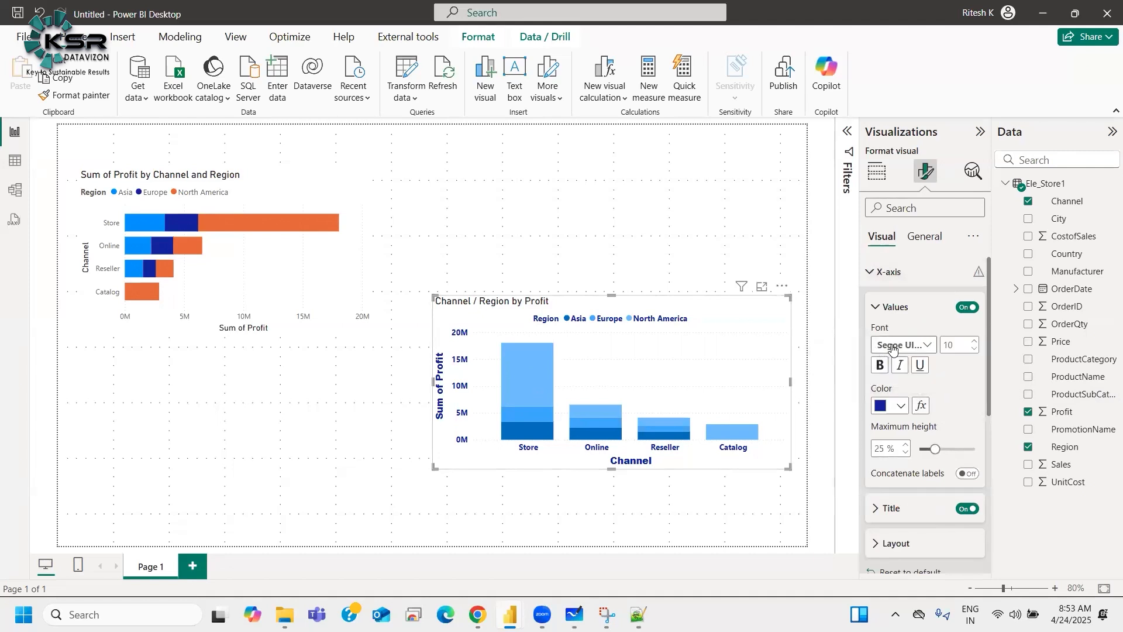
pyautogui.click(924, 236)
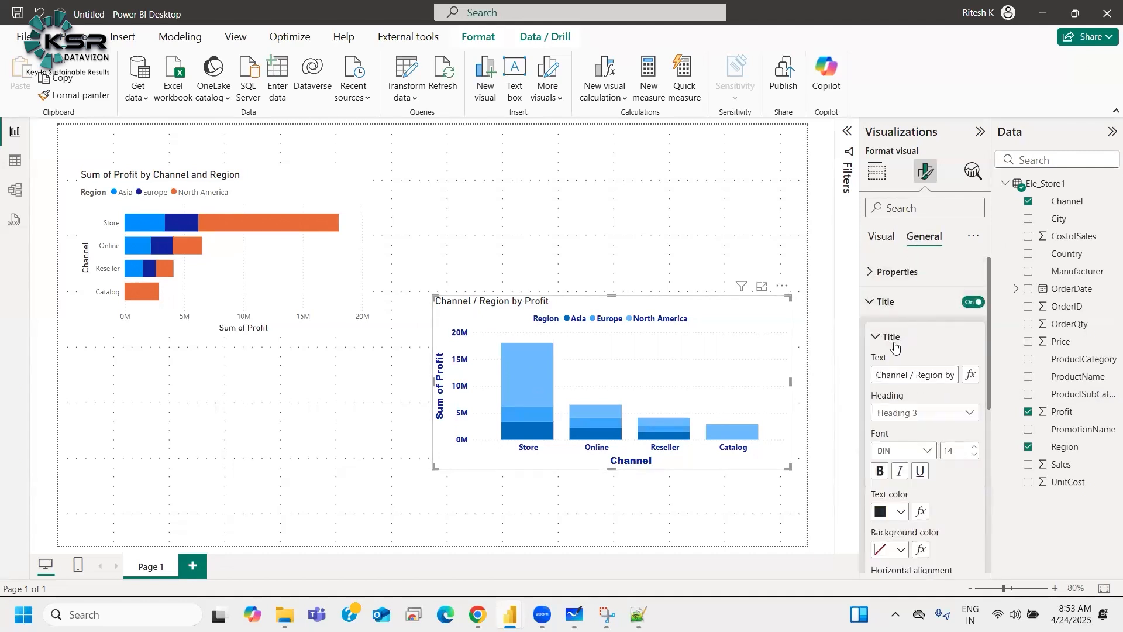
pyautogui.click(894, 452)
pyautogui.scroll(-3, 919, 369)
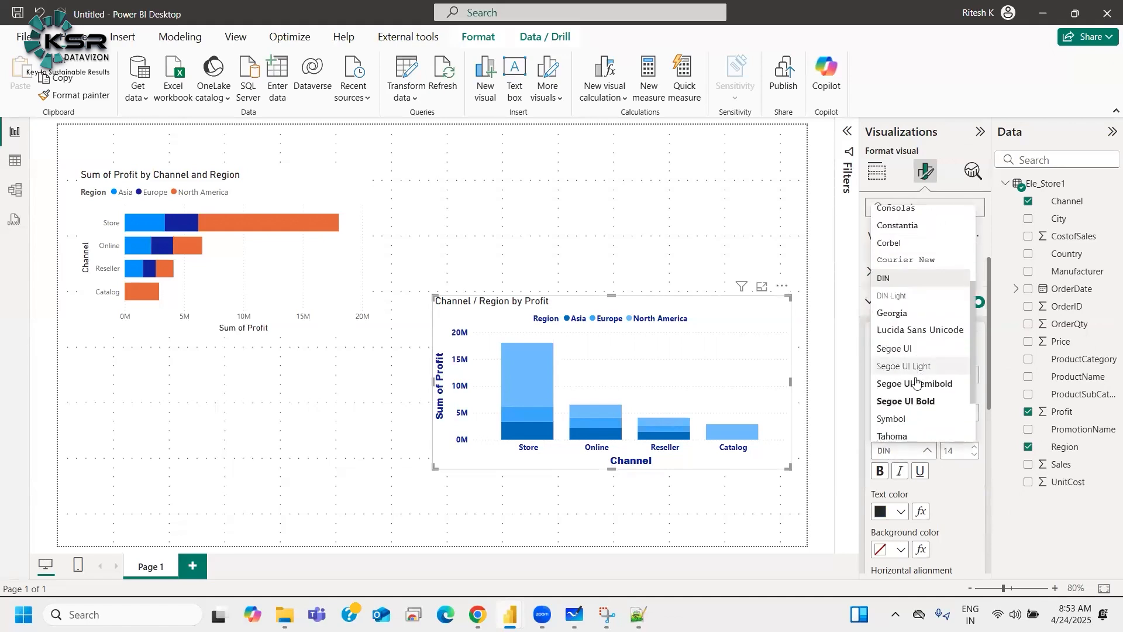
pyautogui.click(918, 402)
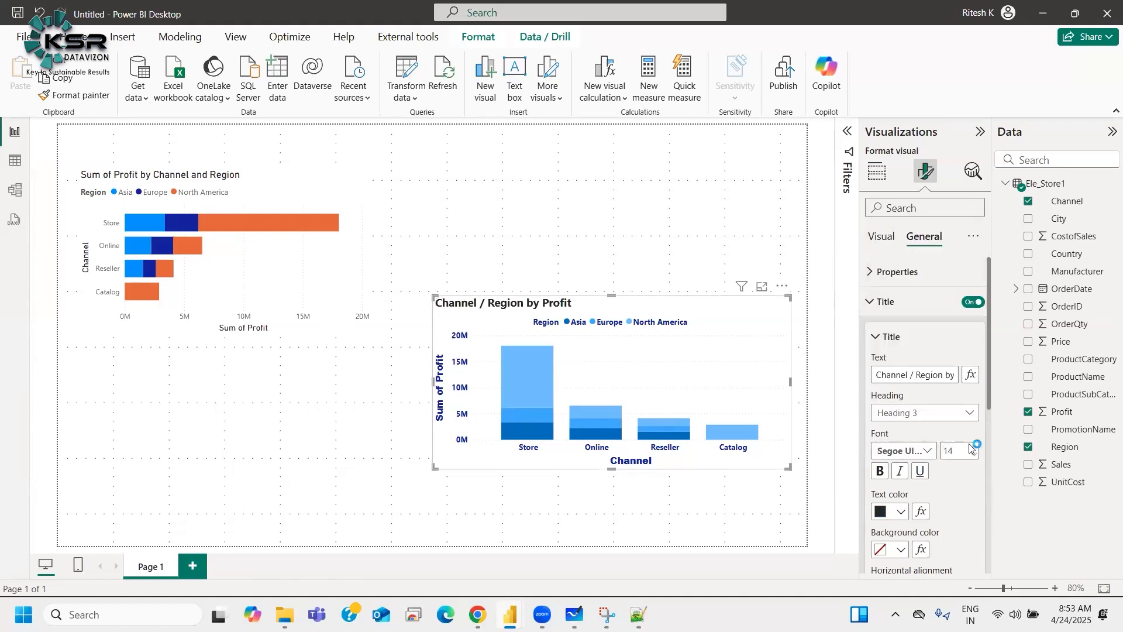
# Step: Make the column chart slightly taller and set the title text color to white
pyautogui.moveTo(612, 468); pyautogui.dragTo(611, 484)
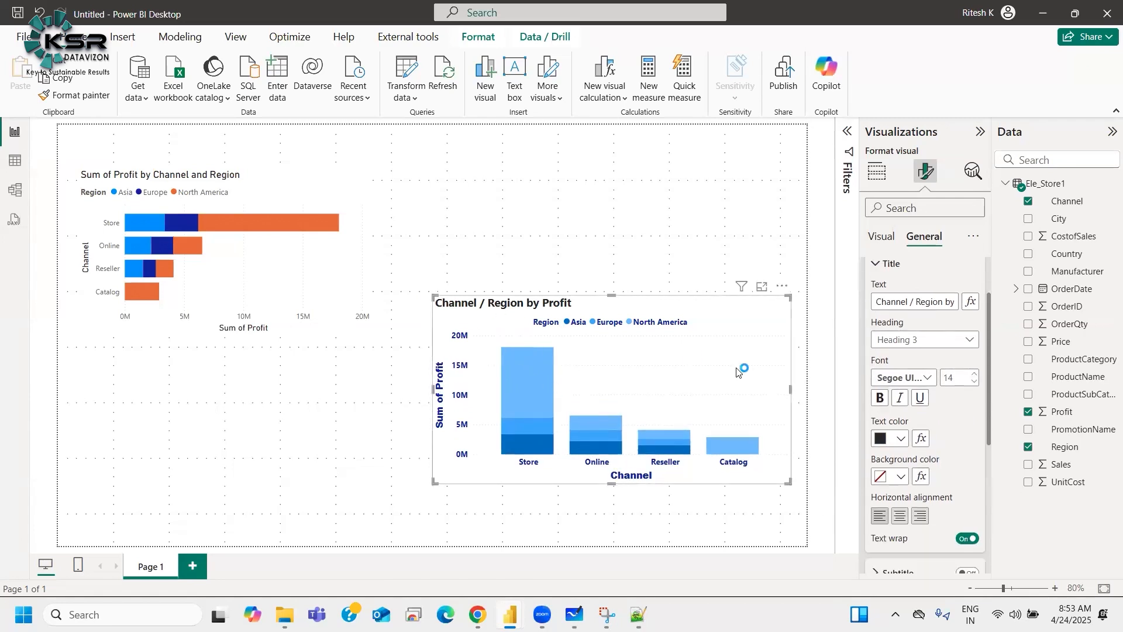
pyautogui.click(901, 439)
pyautogui.click(972, 375)
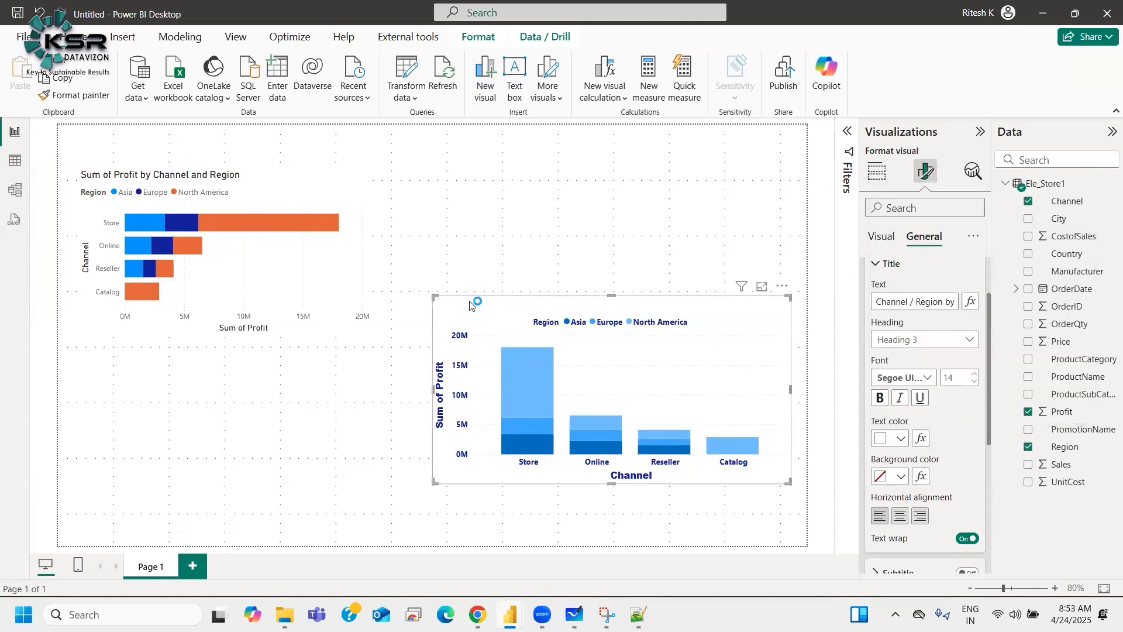
# Step: Fill the title background with the theme blue and center-align the title
pyautogui.click(889, 480)
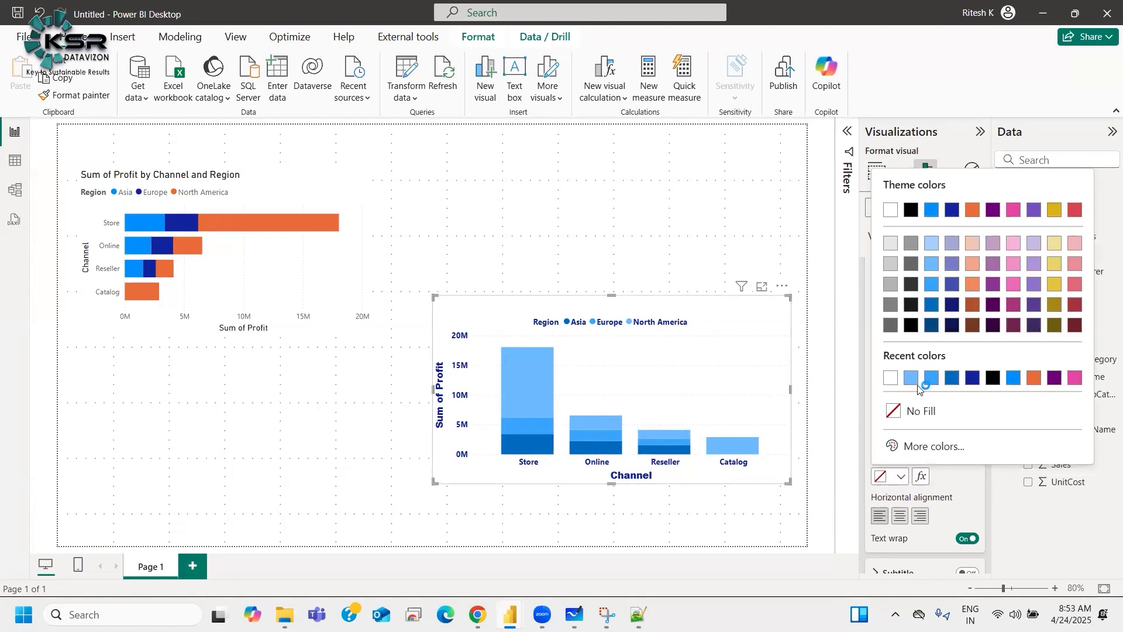
pyautogui.click(954, 378)
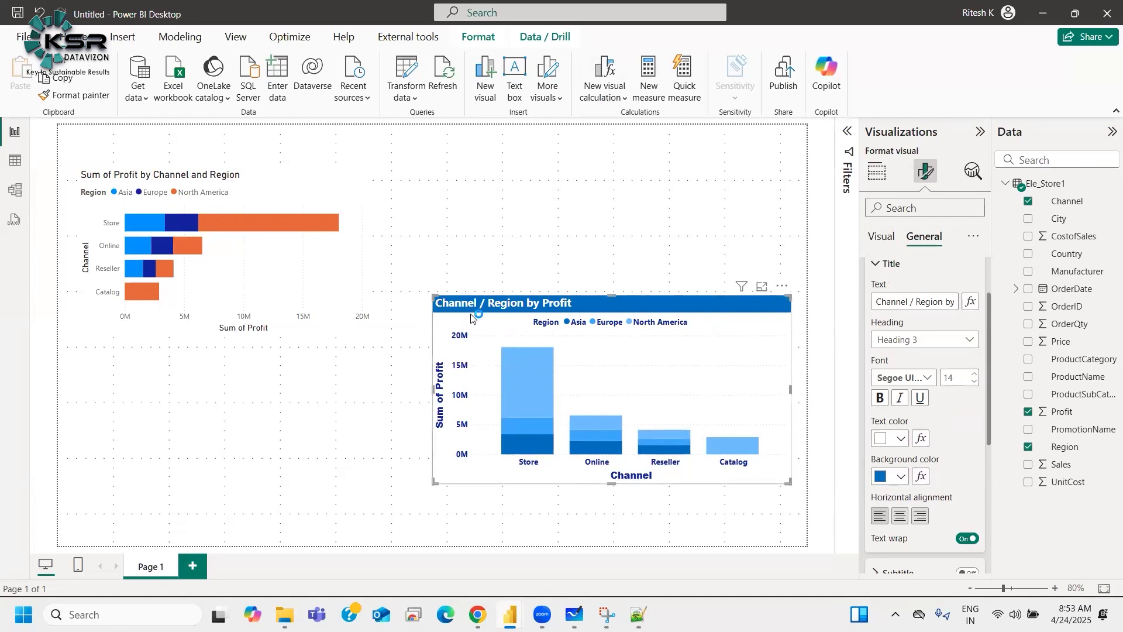
pyautogui.click(902, 516)
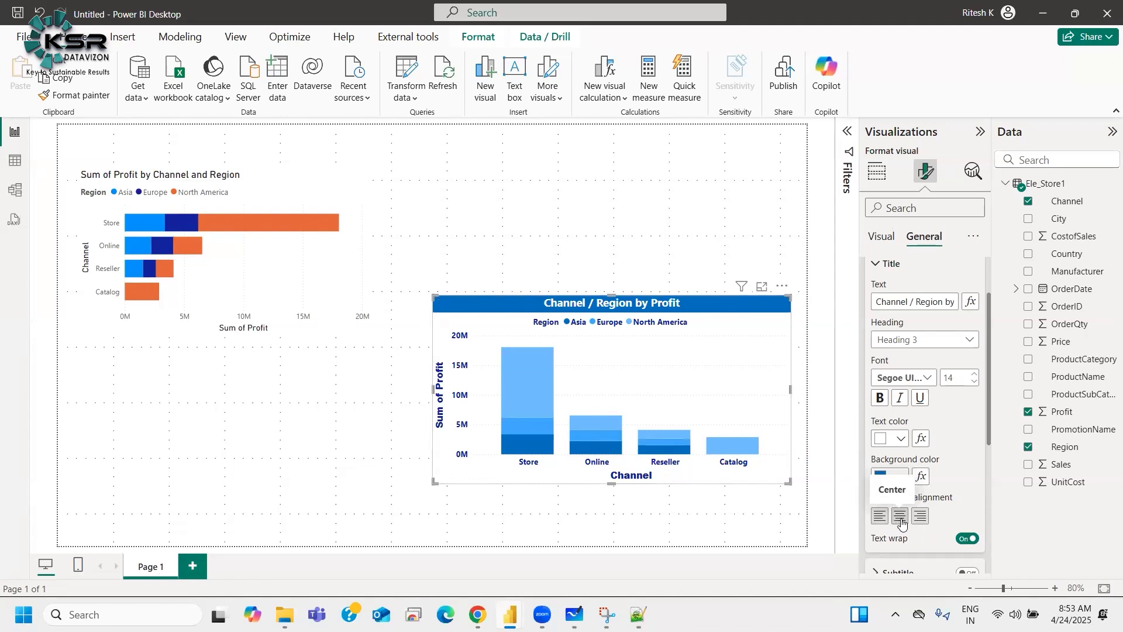
pyautogui.scroll(2, 920, 438)
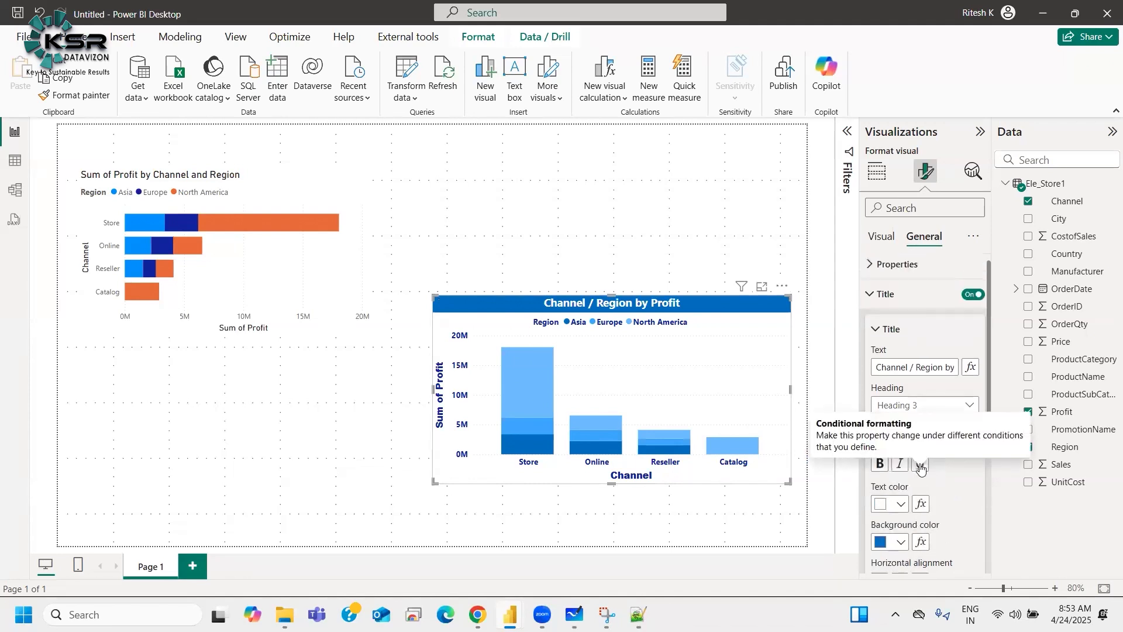
pyautogui.click(883, 338)
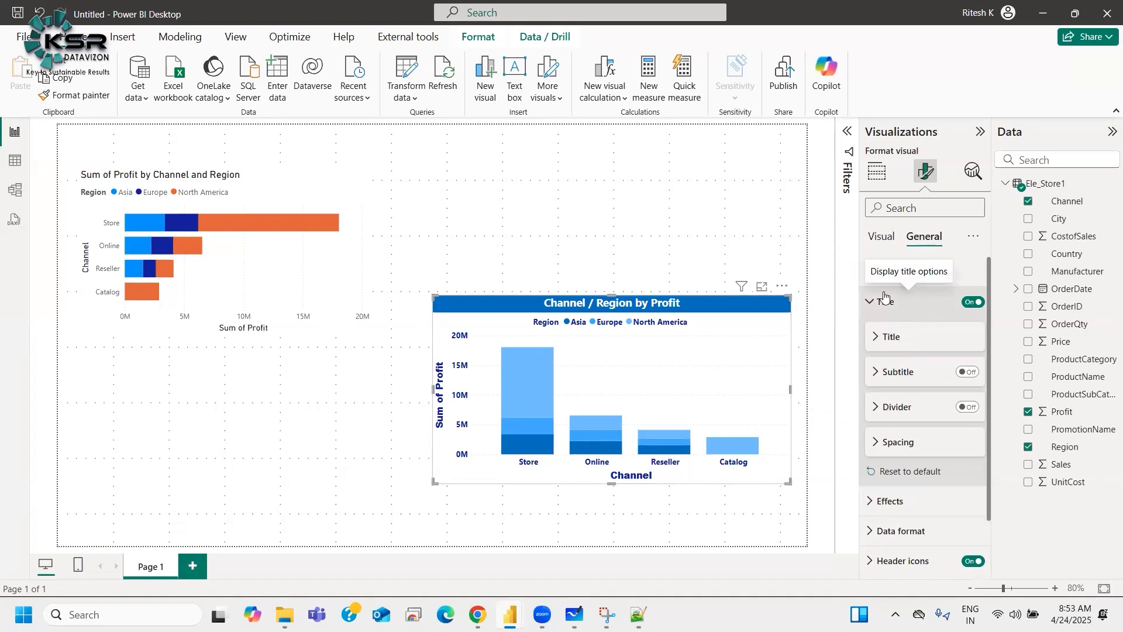
pyautogui.click(890, 373)
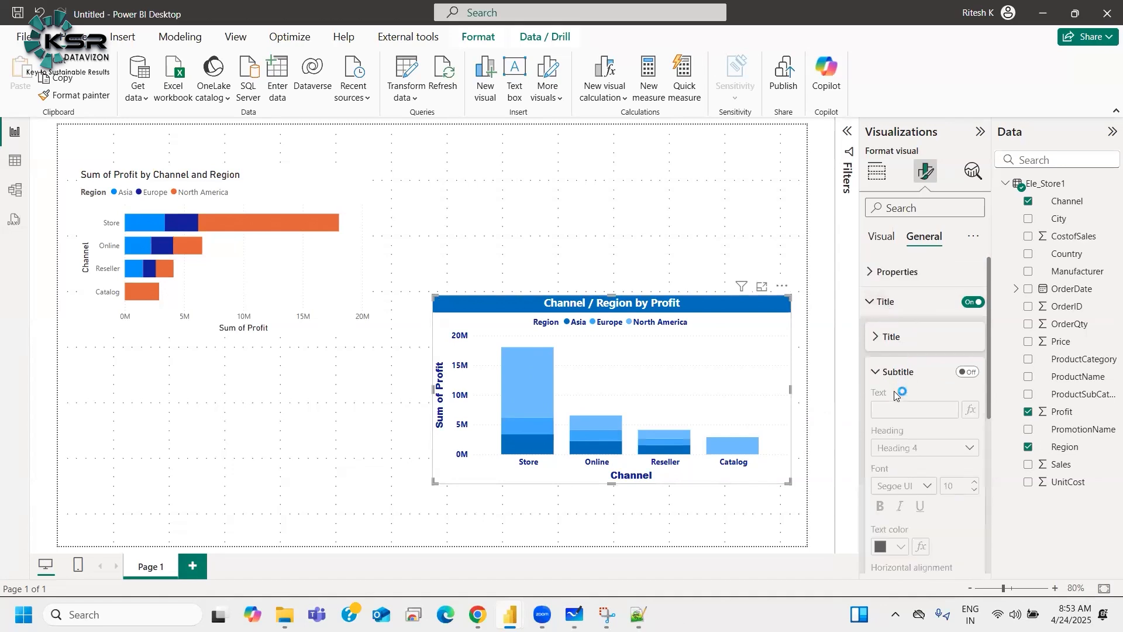
pyautogui.click(966, 372)
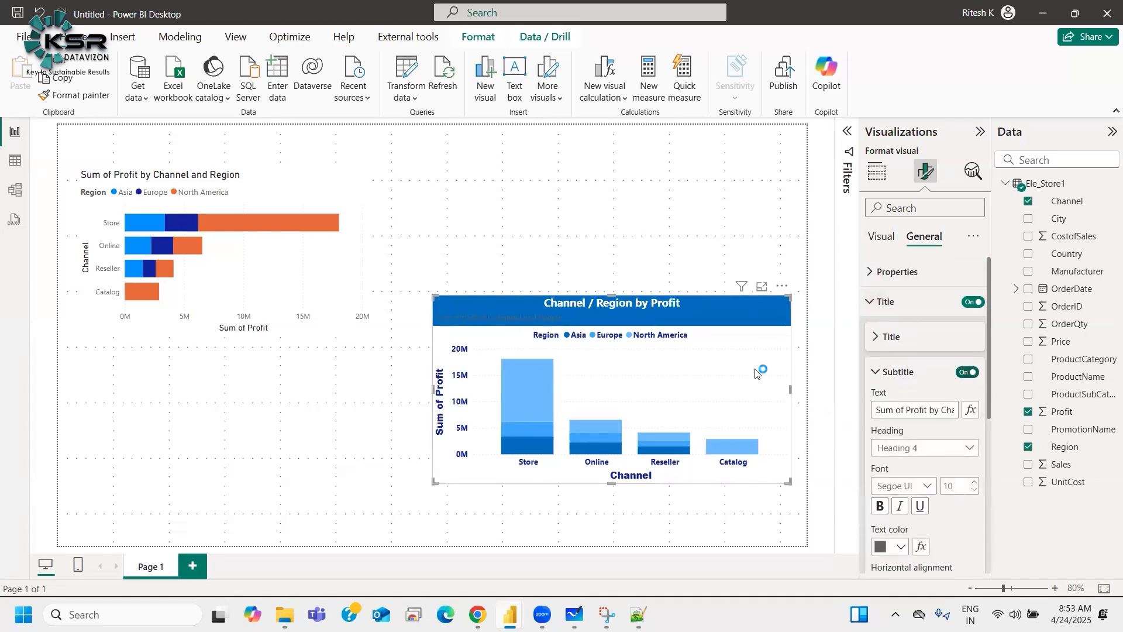
pyautogui.click(968, 372)
pyautogui.click(898, 368)
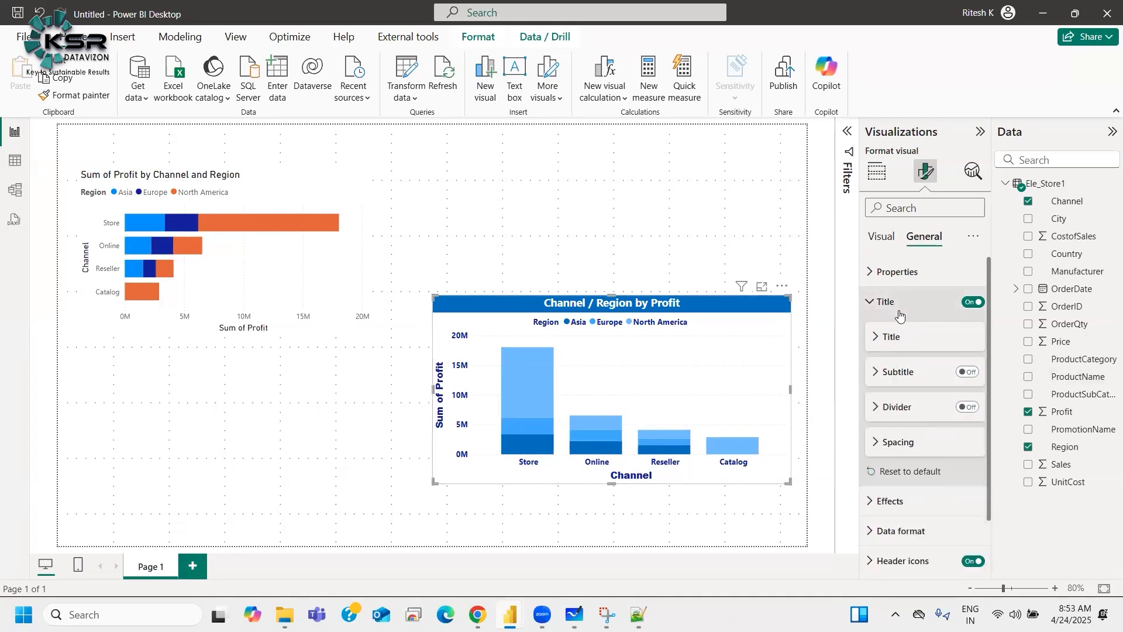
# Step: Turn on the visual border for the column chart
pyautogui.click(899, 310)
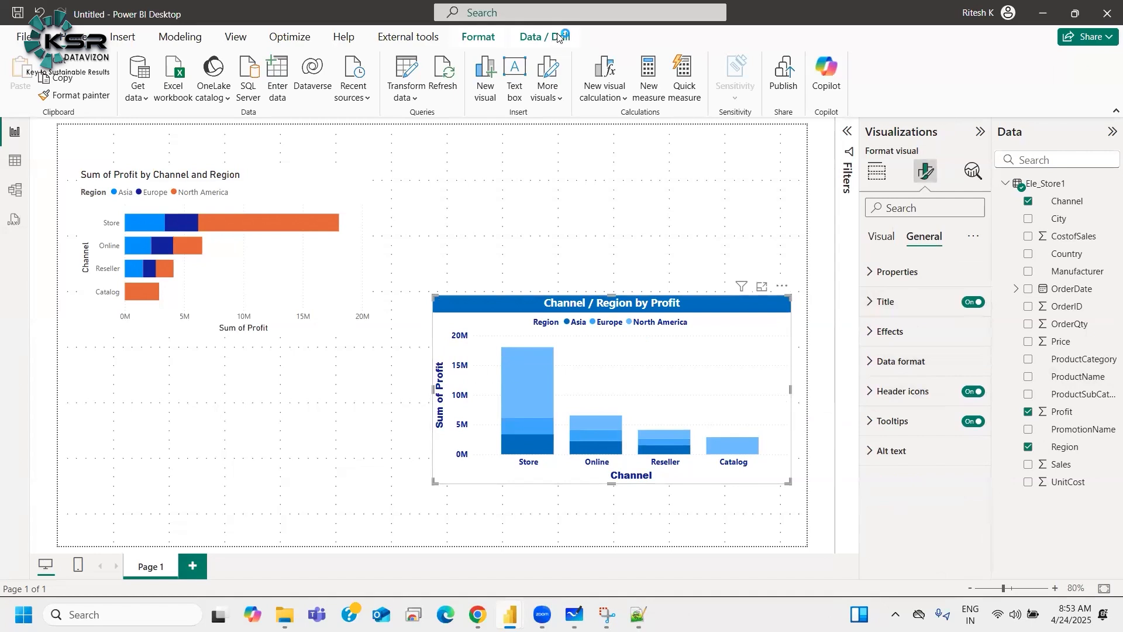
pyautogui.click(888, 333)
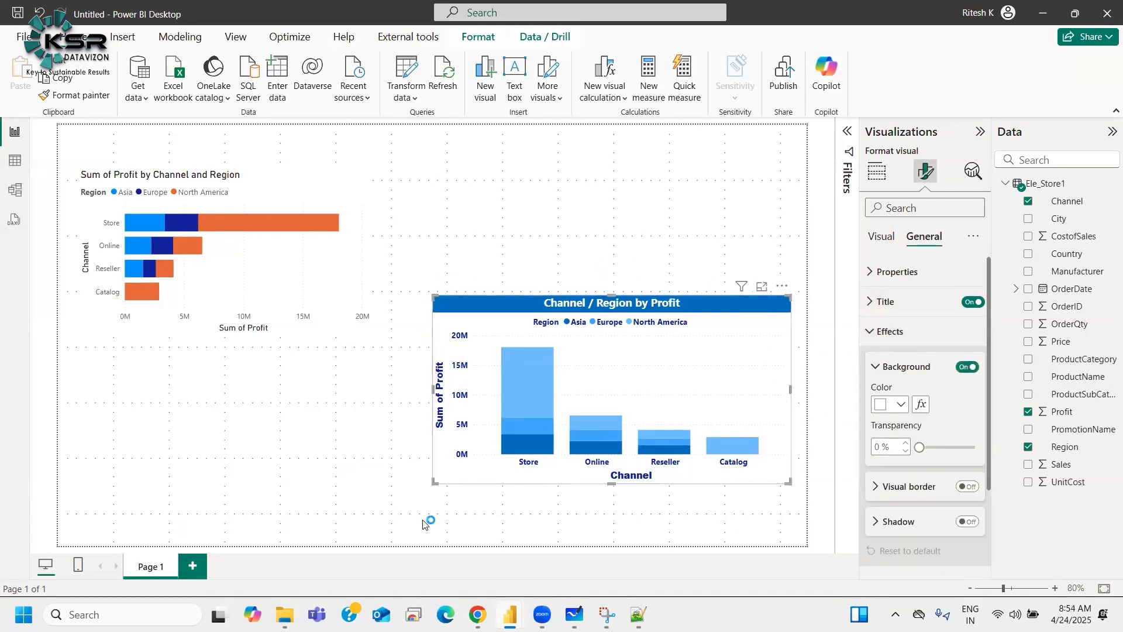
pyautogui.click(409, 348)
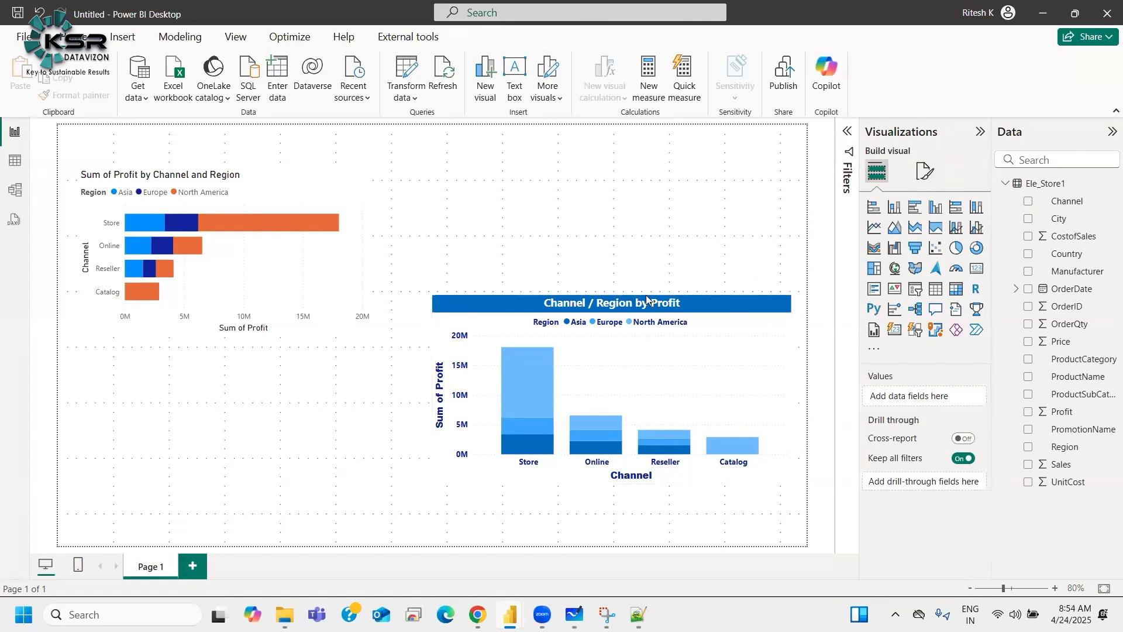
pyautogui.click(726, 383)
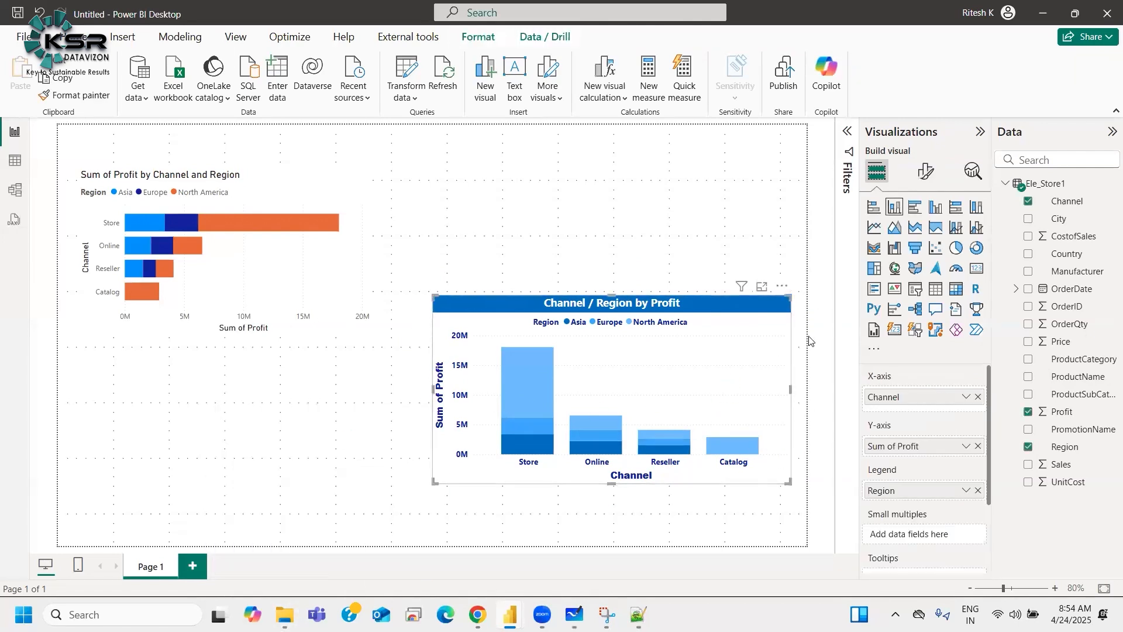
pyautogui.click(925, 170)
pyautogui.click(924, 236)
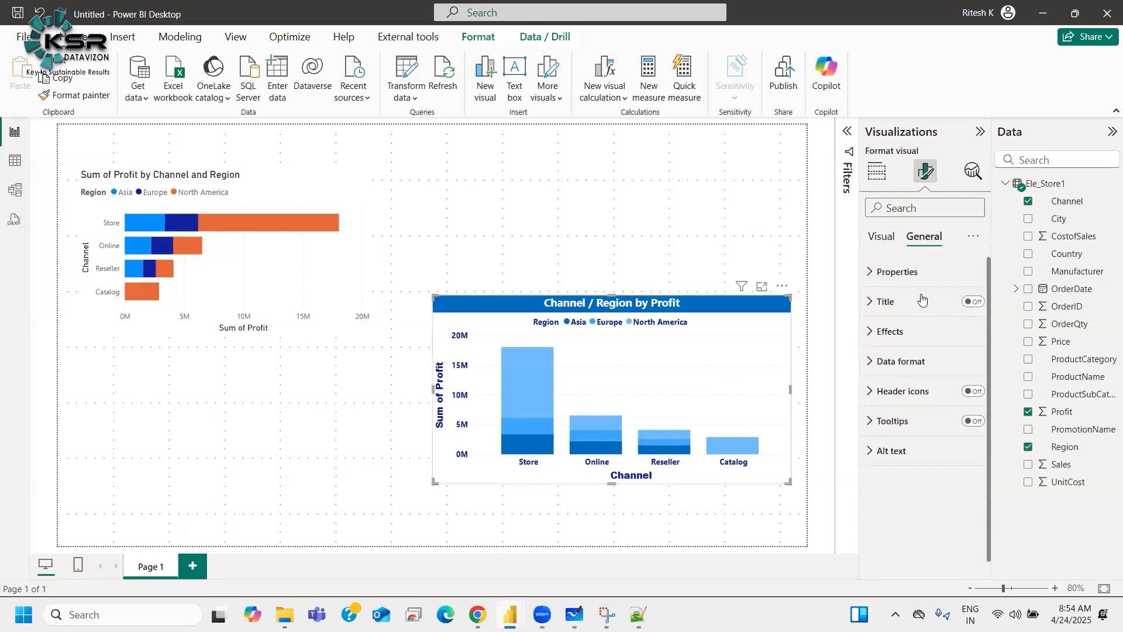
pyautogui.click(890, 331)
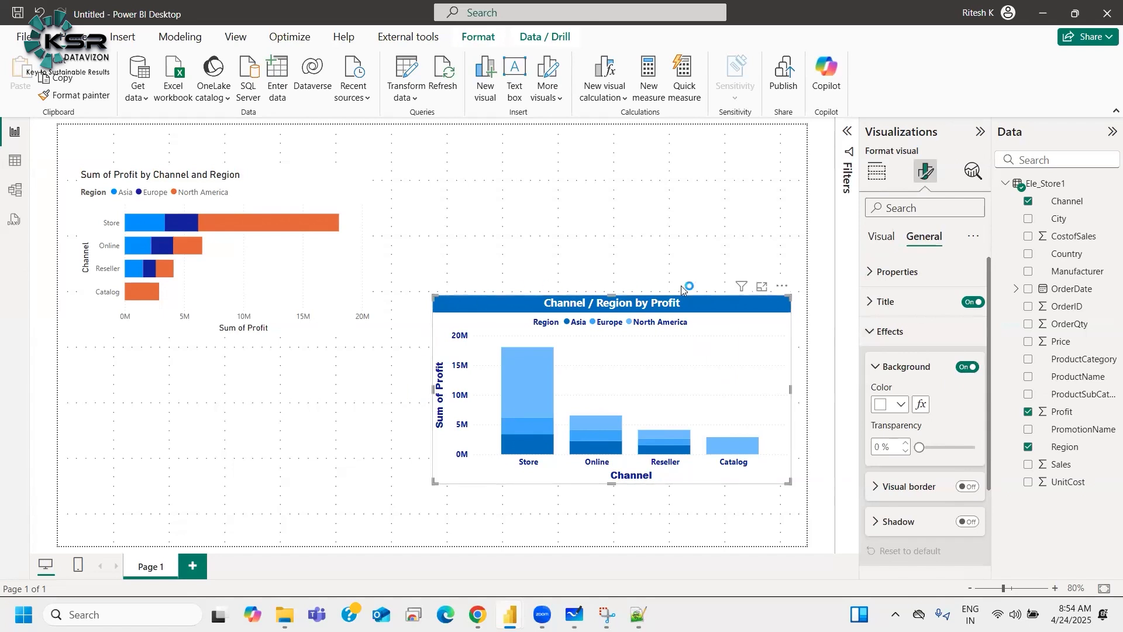
pyautogui.click(966, 487)
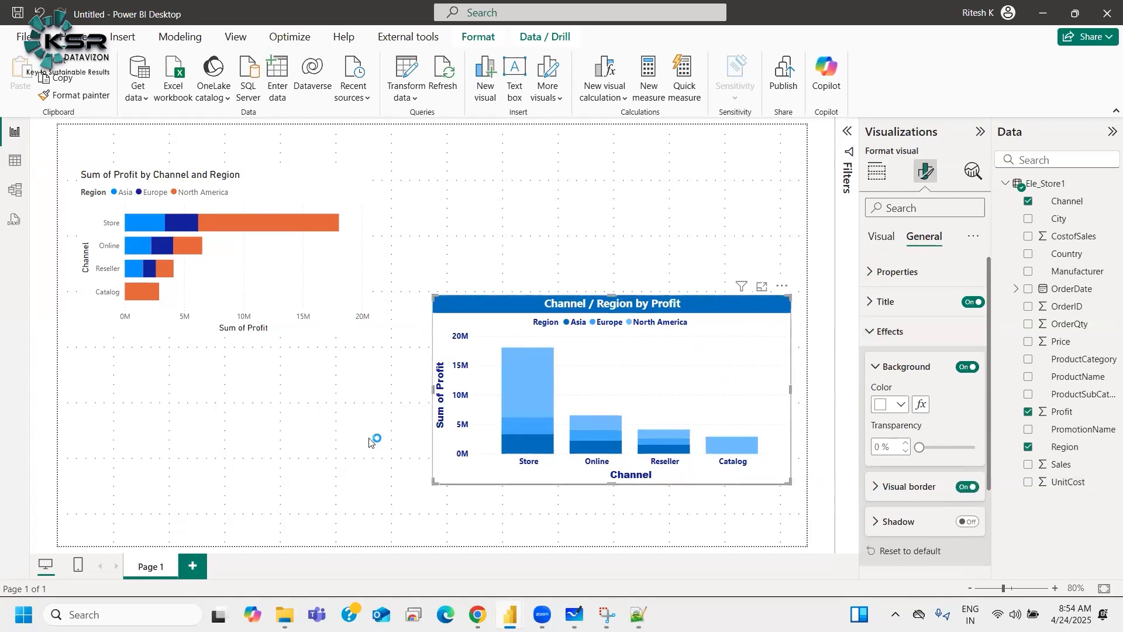
# Step: Fill the column chart's background with light orange (theme color 3, 20% lighter) at 52% transparency
pyautogui.click(211, 448)
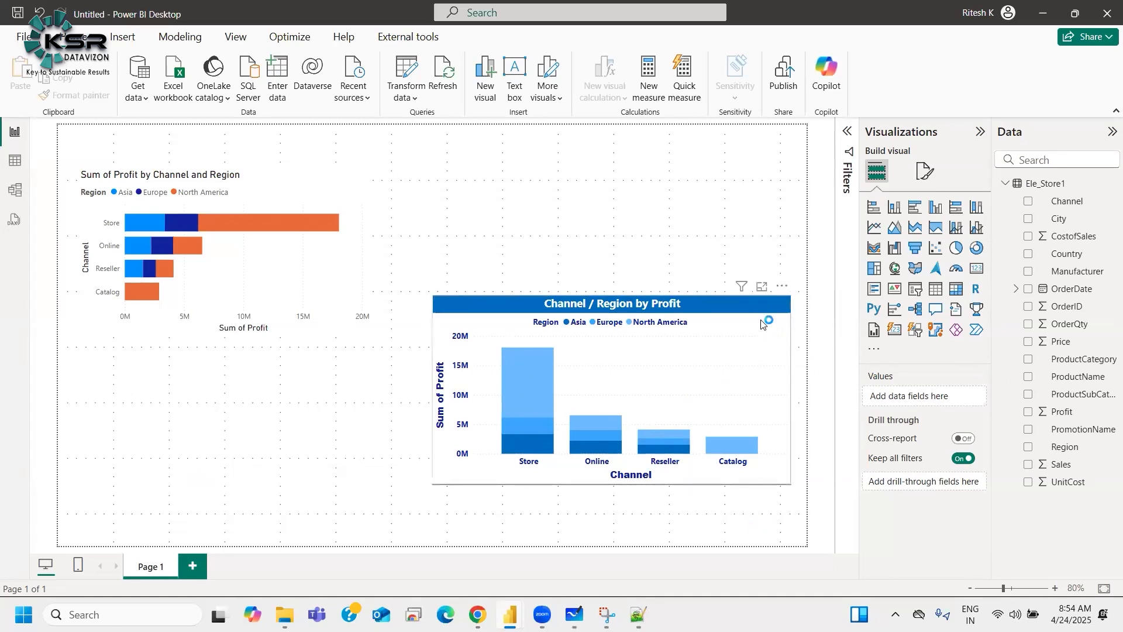
pyautogui.click(778, 314)
pyautogui.click(925, 171)
pyautogui.click(923, 234)
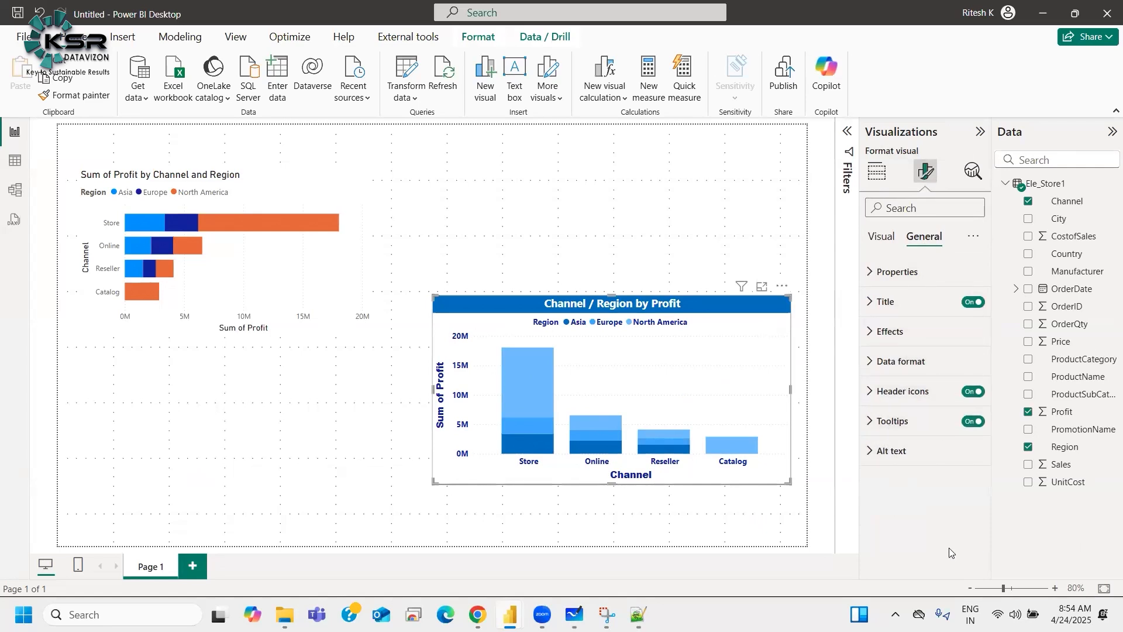
pyautogui.click(890, 331)
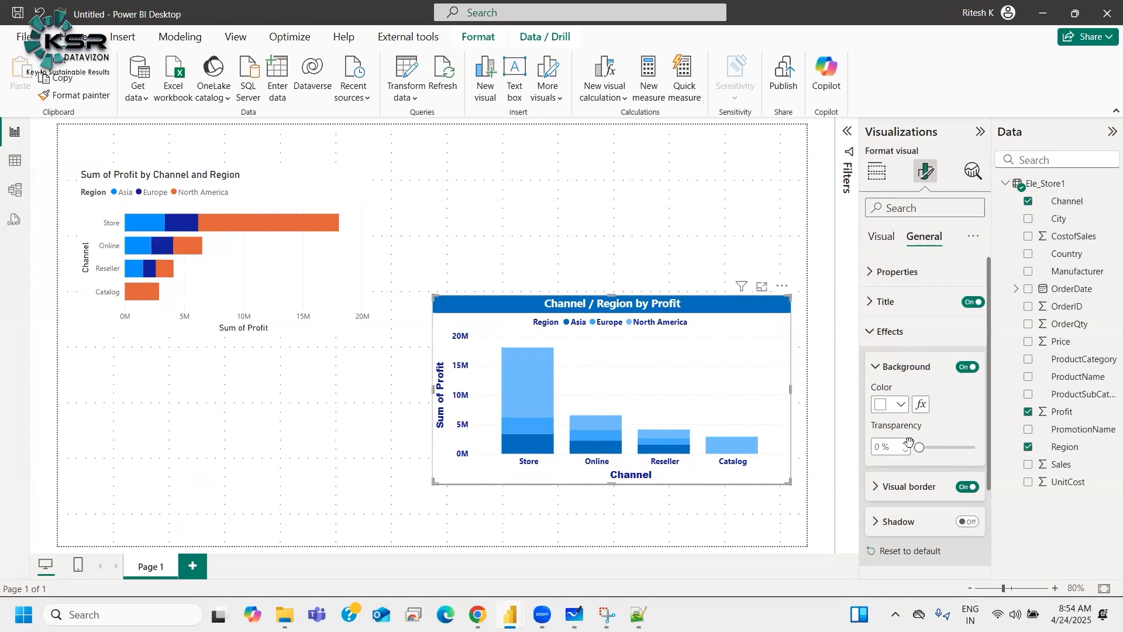
pyautogui.click(889, 404)
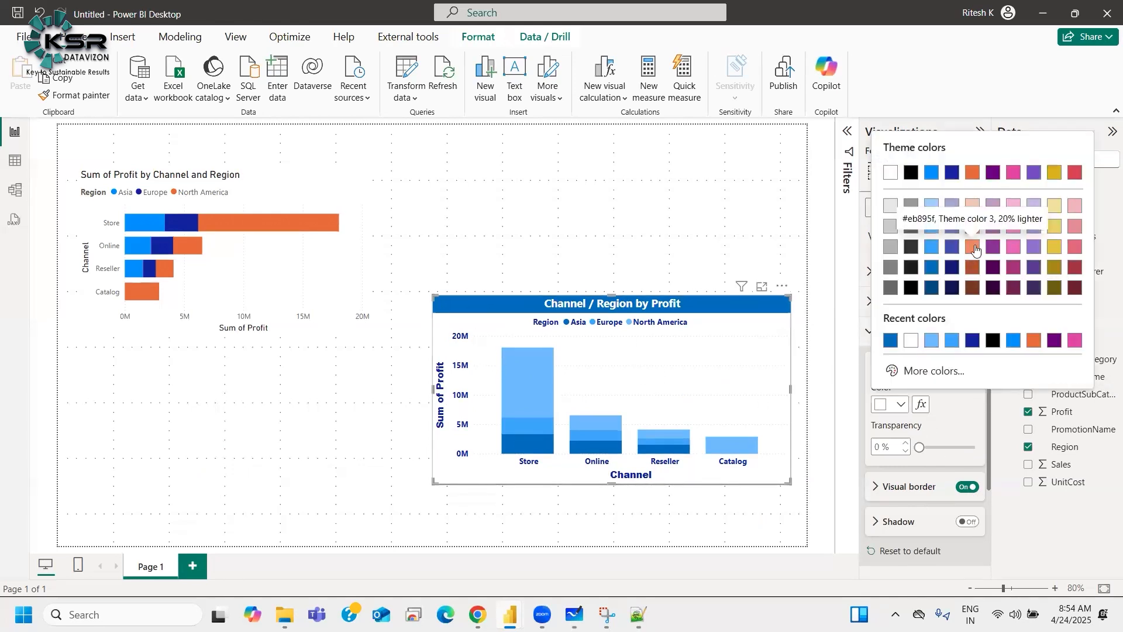
pyautogui.click(971, 249)
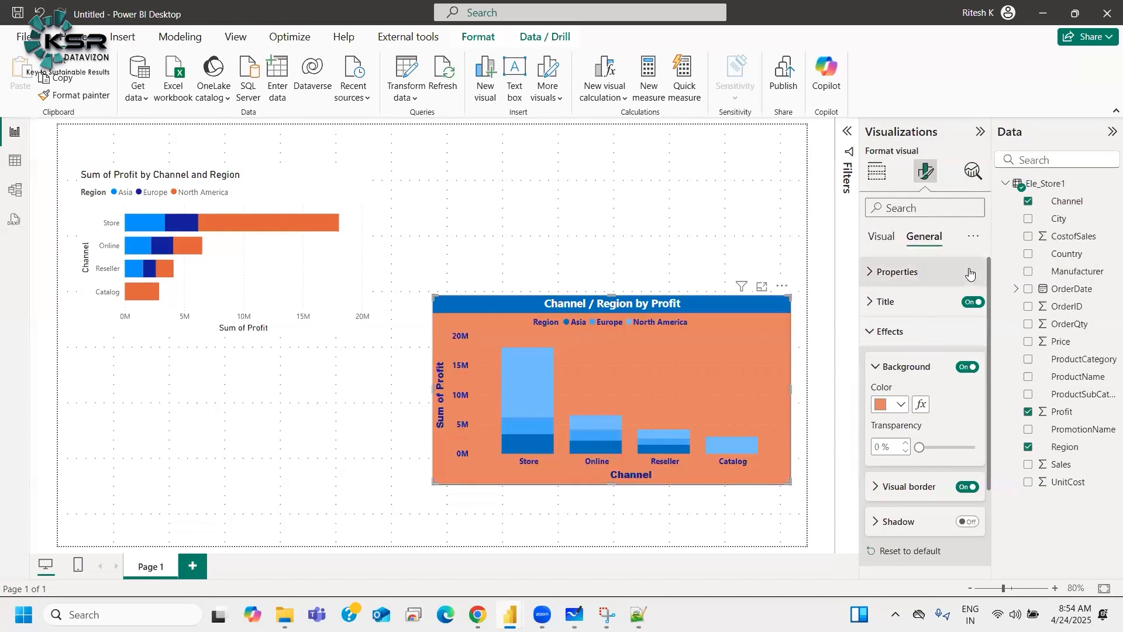
pyautogui.click(901, 404)
pyautogui.click(960, 456)
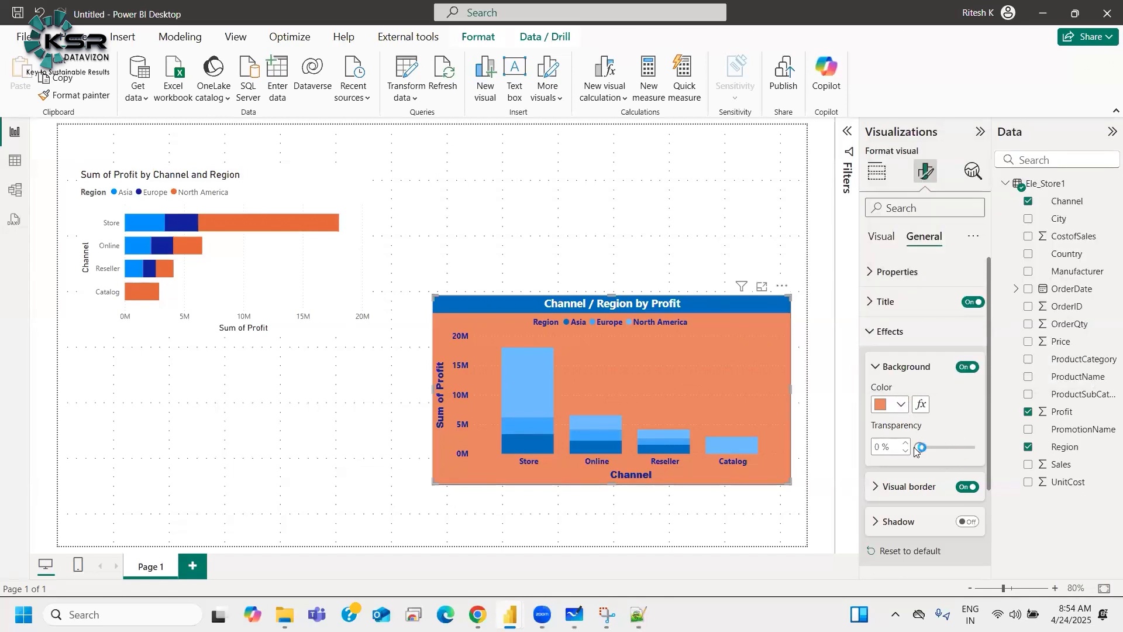
pyautogui.moveTo(931, 449); pyautogui.dragTo(948, 448)
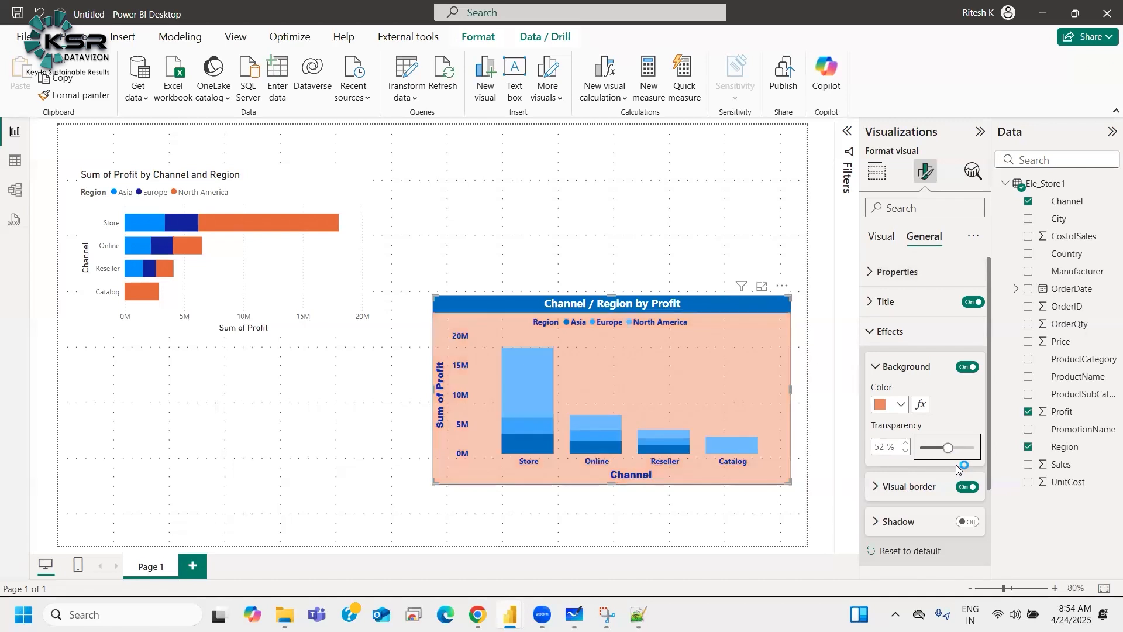
# Step: Stretch the column chart slightly taller by extending its bottom edge
pyautogui.moveTo(609, 491); pyautogui.dragTo(614, 507)
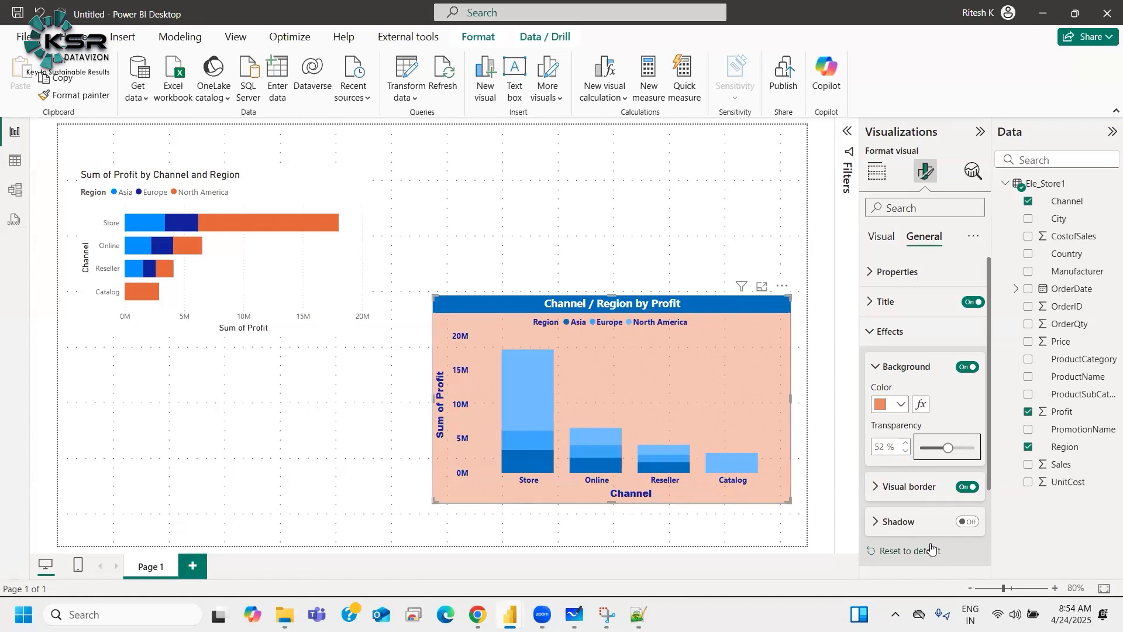
pyautogui.click(919, 364)
pyautogui.click(911, 401)
pyautogui.click(912, 400)
pyautogui.click(912, 401)
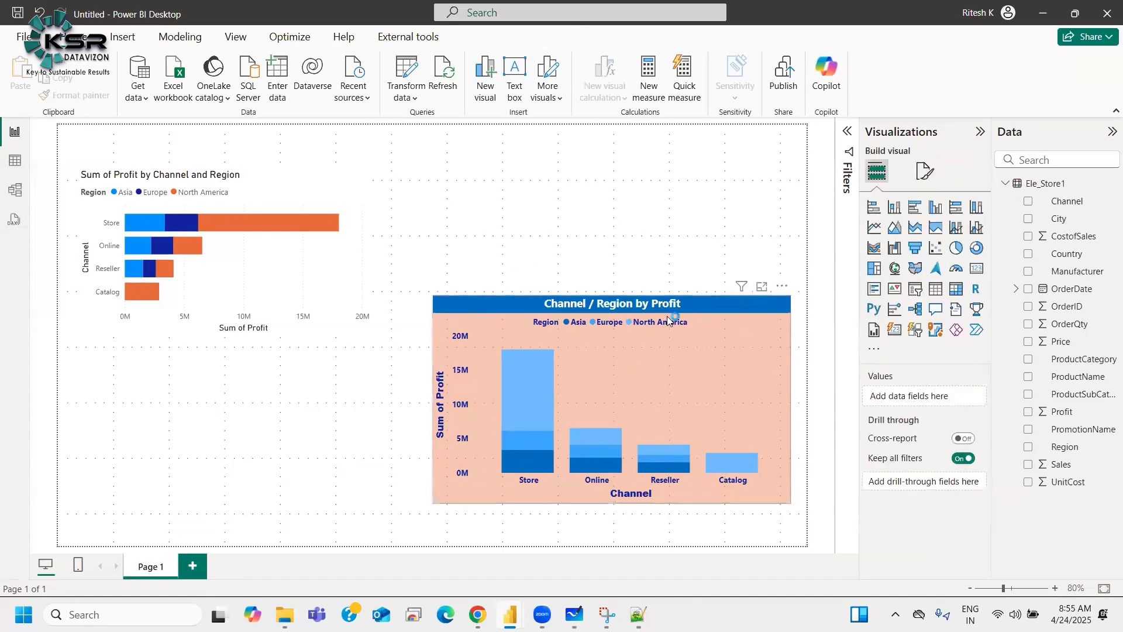
# Step: Set the column chart's visual border color to dark blue and its width to 3 px
pyautogui.click(777, 315)
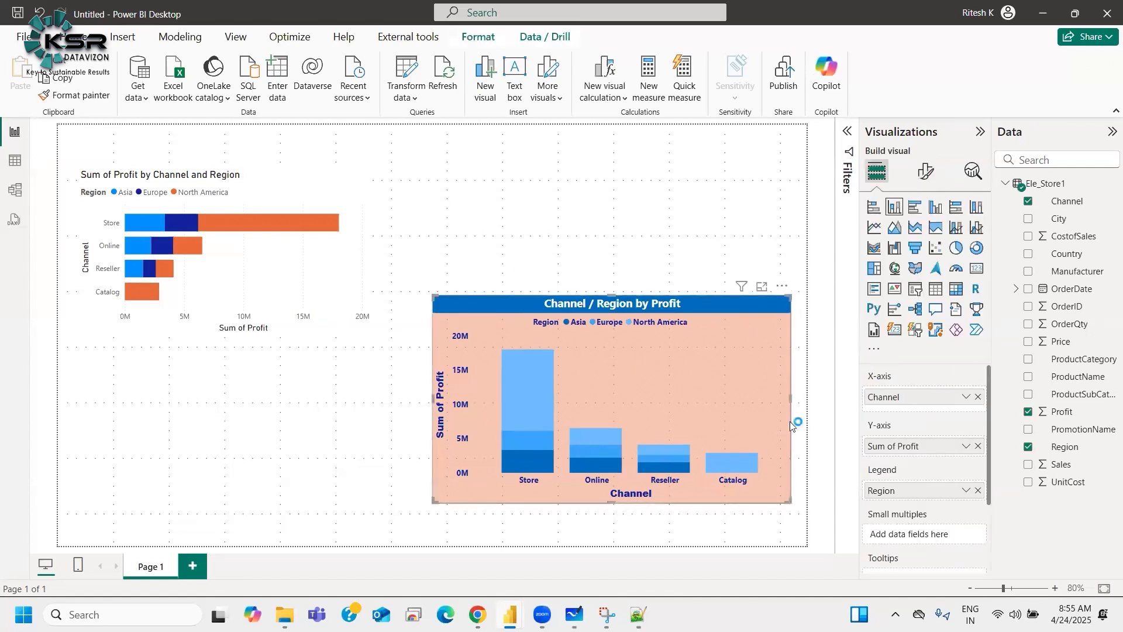
pyautogui.click(927, 173)
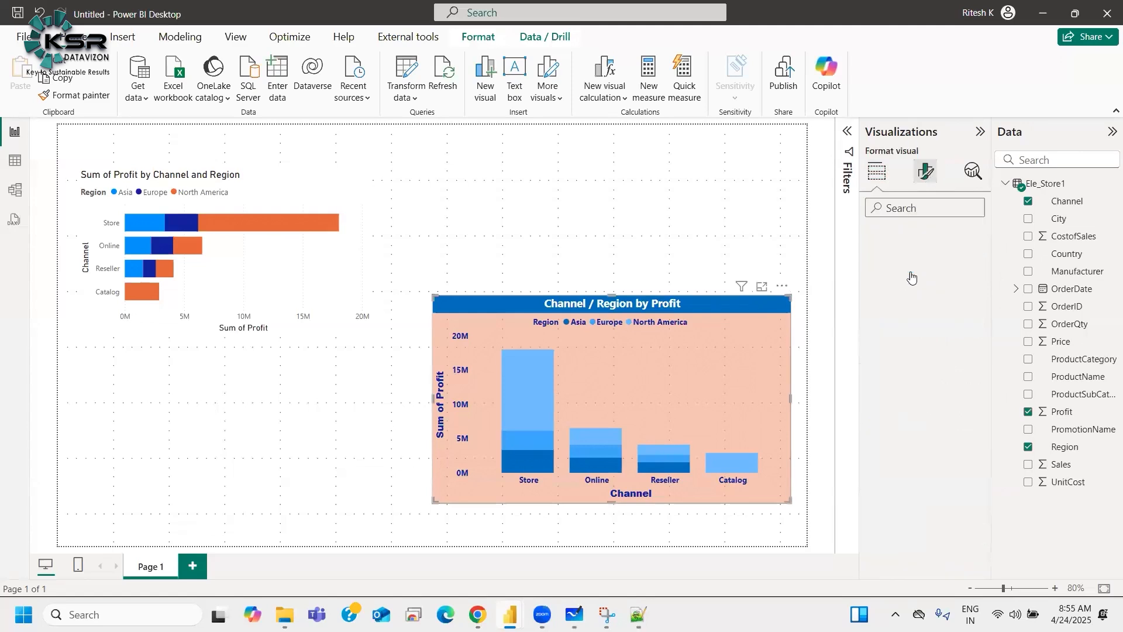
pyautogui.click(925, 238)
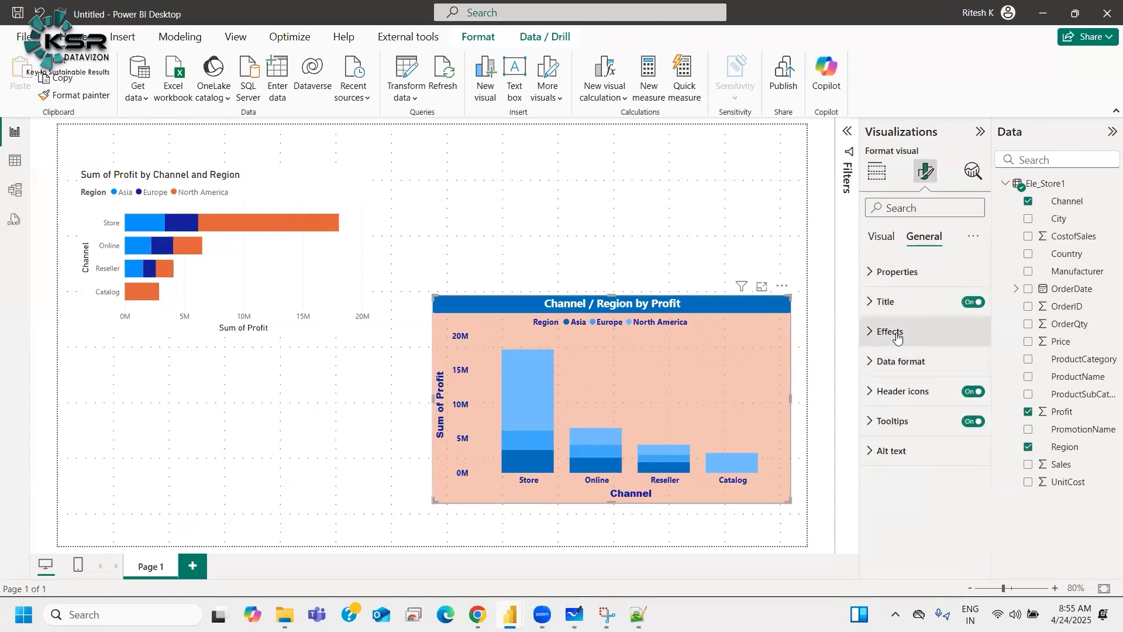
pyautogui.click(892, 333)
pyautogui.click(905, 492)
pyautogui.scroll(-3, 904, 498)
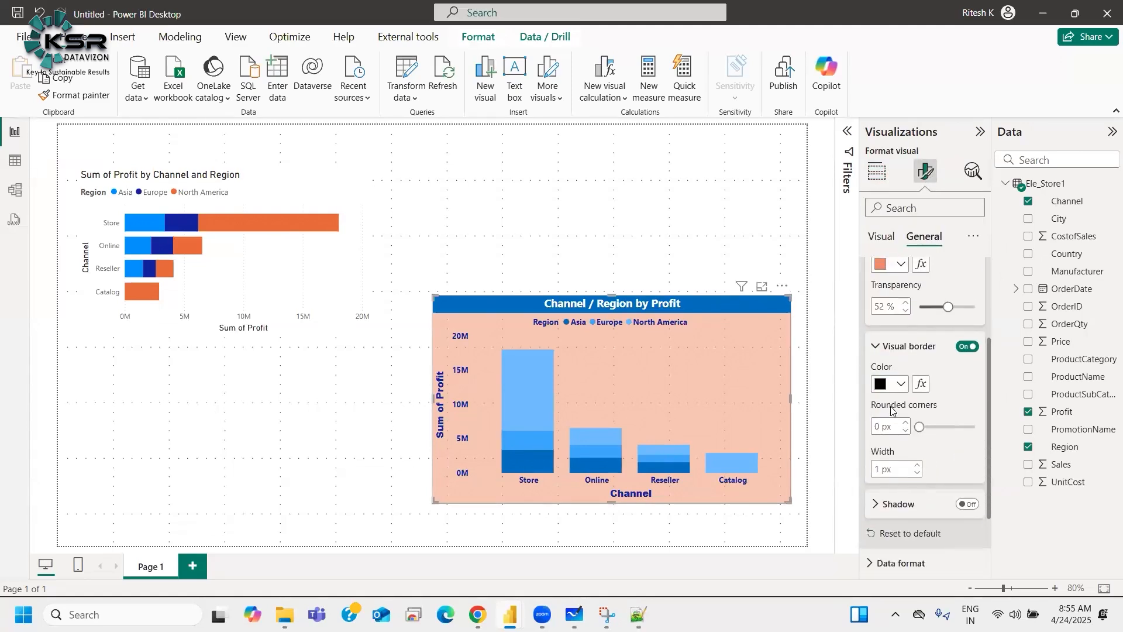
pyautogui.click(895, 377)
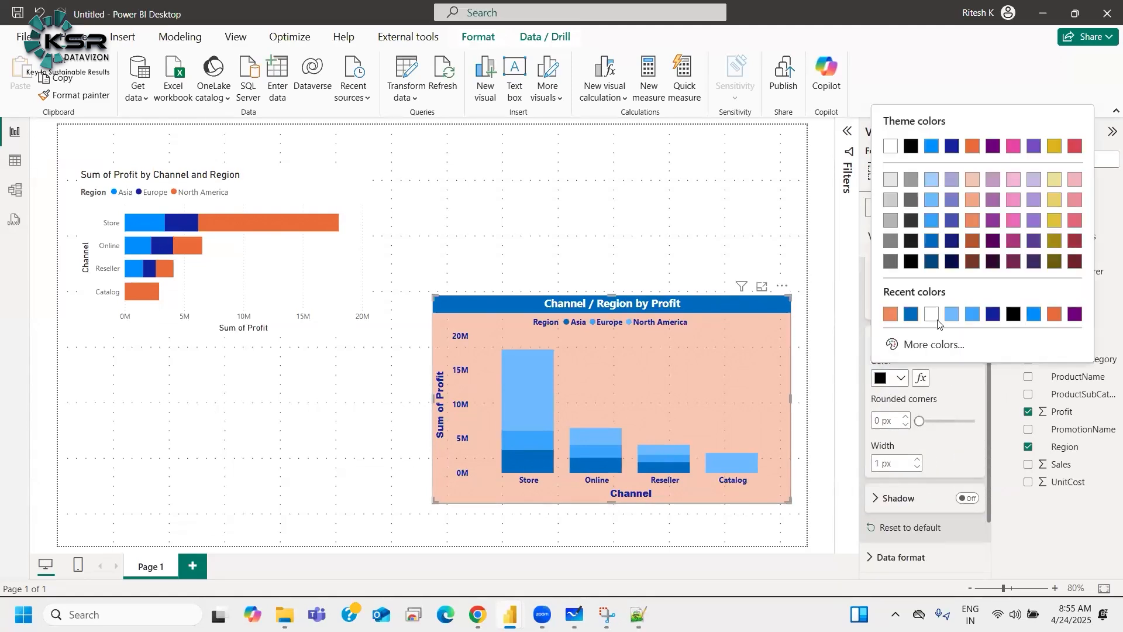
pyautogui.click(996, 318)
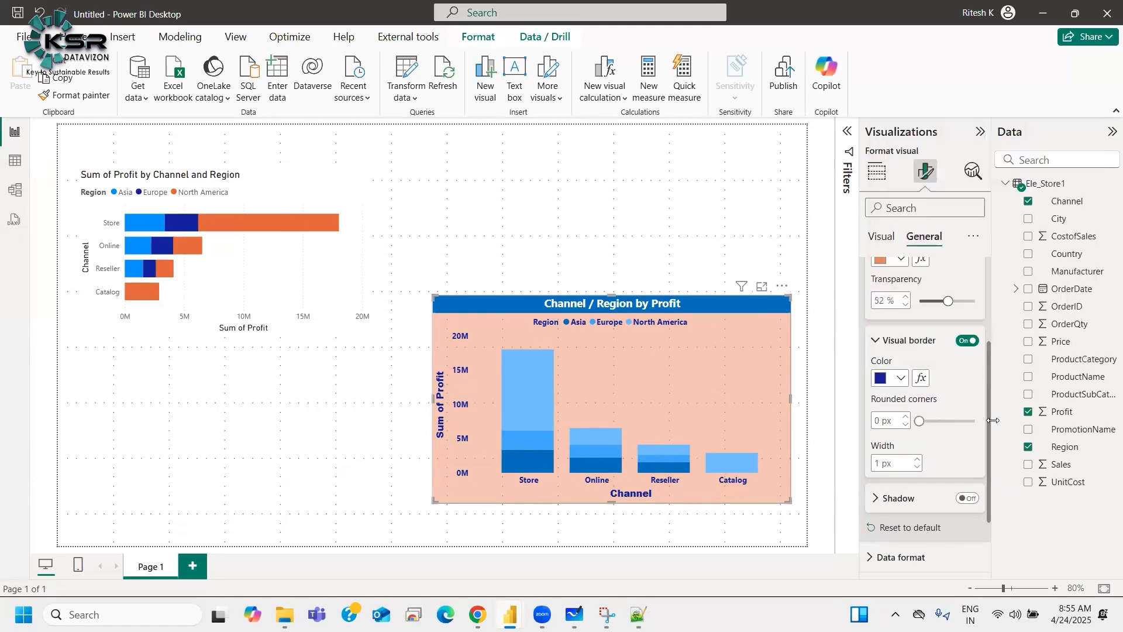
pyautogui.click(918, 460)
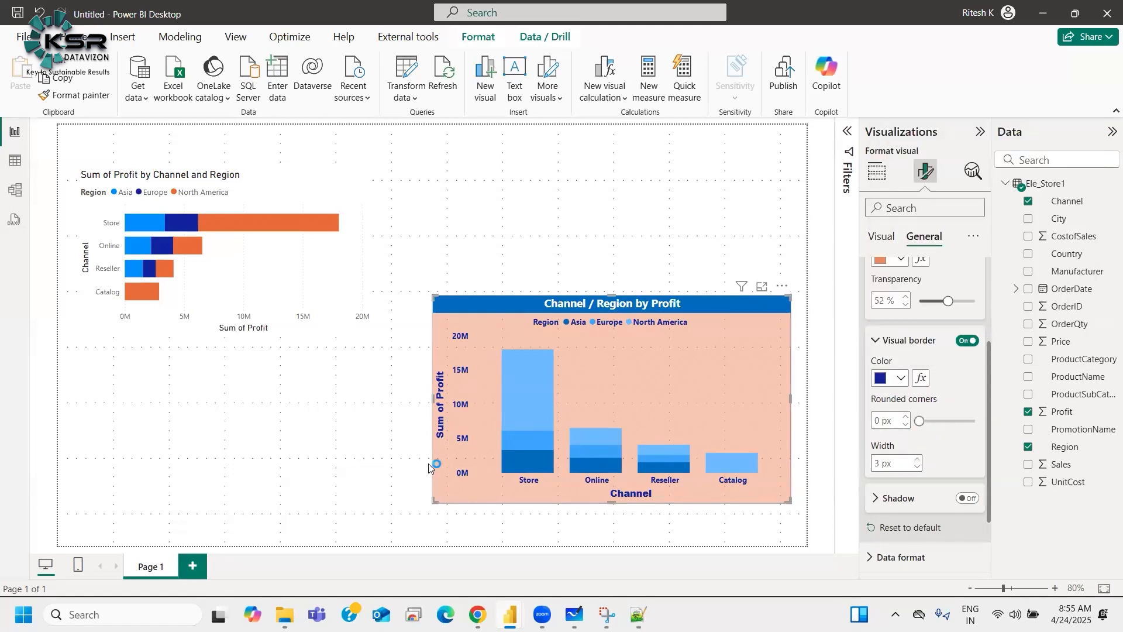
pyautogui.click(402, 482)
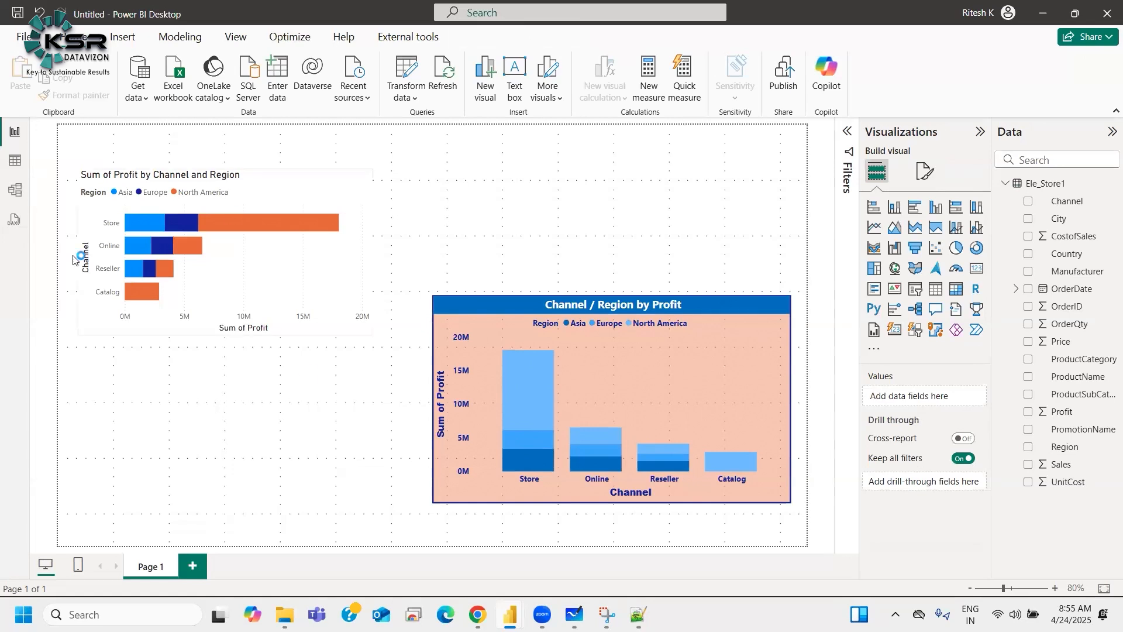
# Step: Turn on the shadow effect for the column chart
pyautogui.moveTo(597, 427)
pyautogui.click(754, 304)
pyautogui.click(926, 171)
pyautogui.click(924, 237)
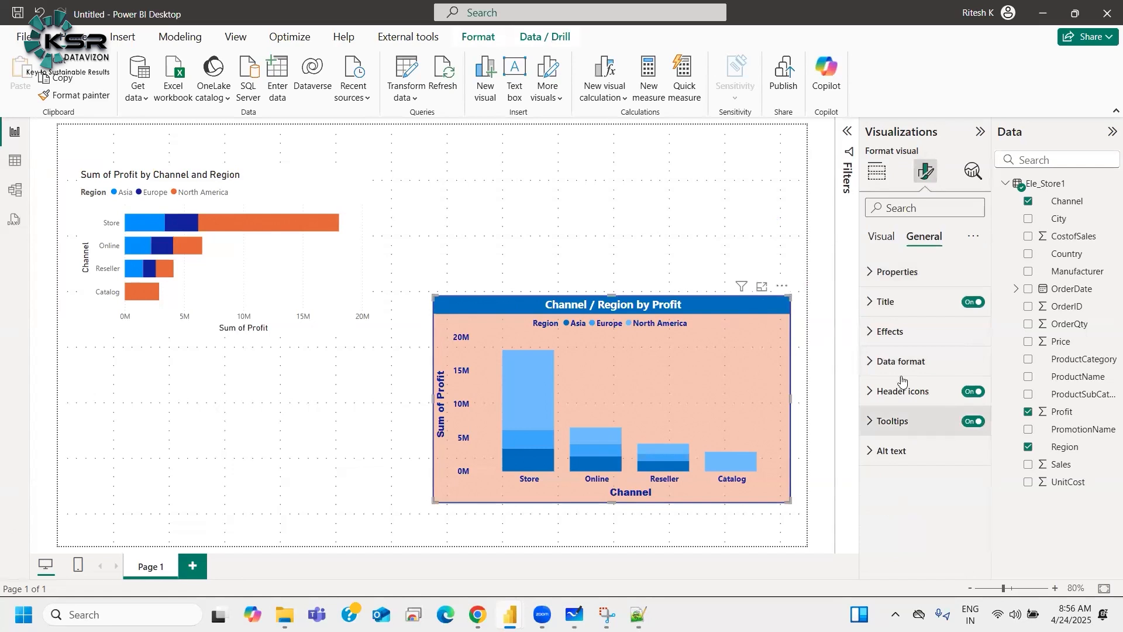
pyautogui.click(893, 331)
pyautogui.scroll(-3, 904, 486)
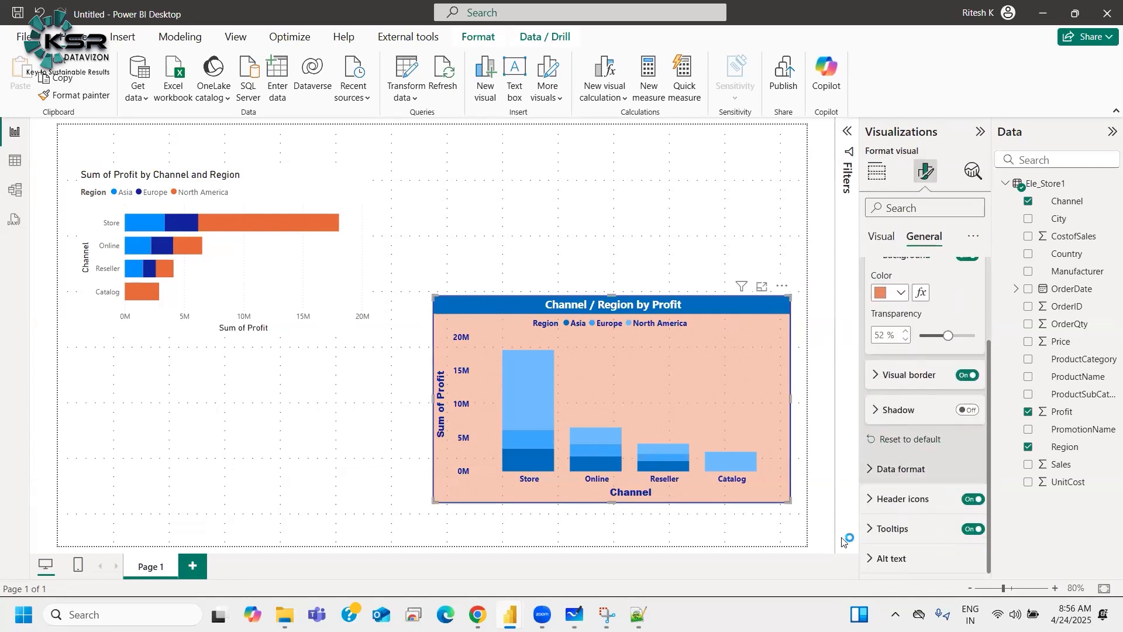
pyautogui.click(367, 420)
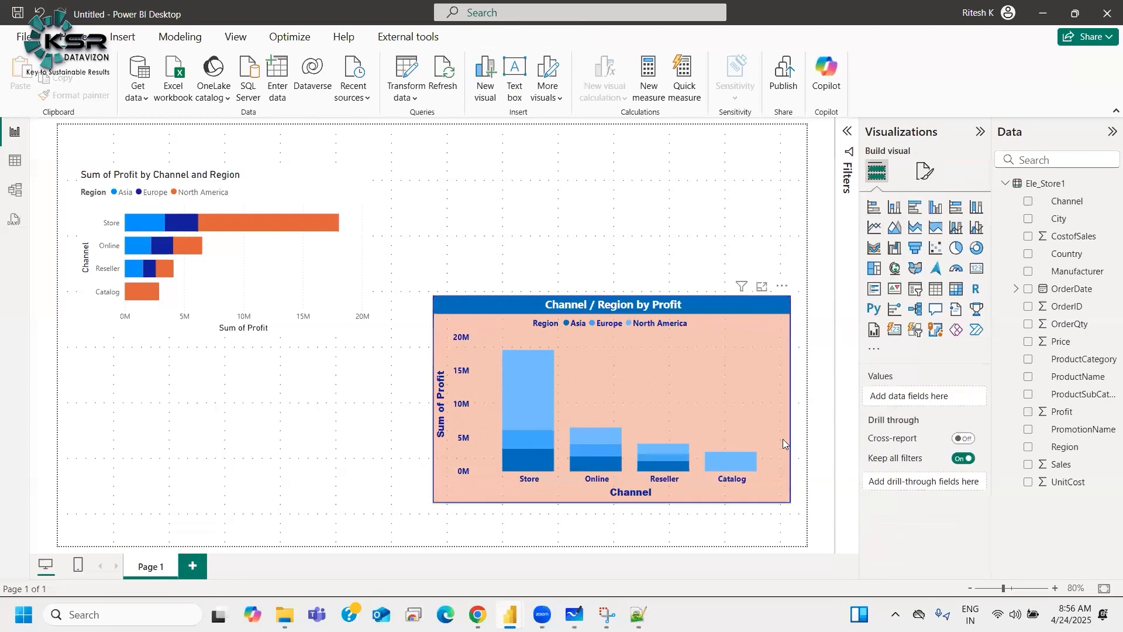
pyautogui.click(763, 310)
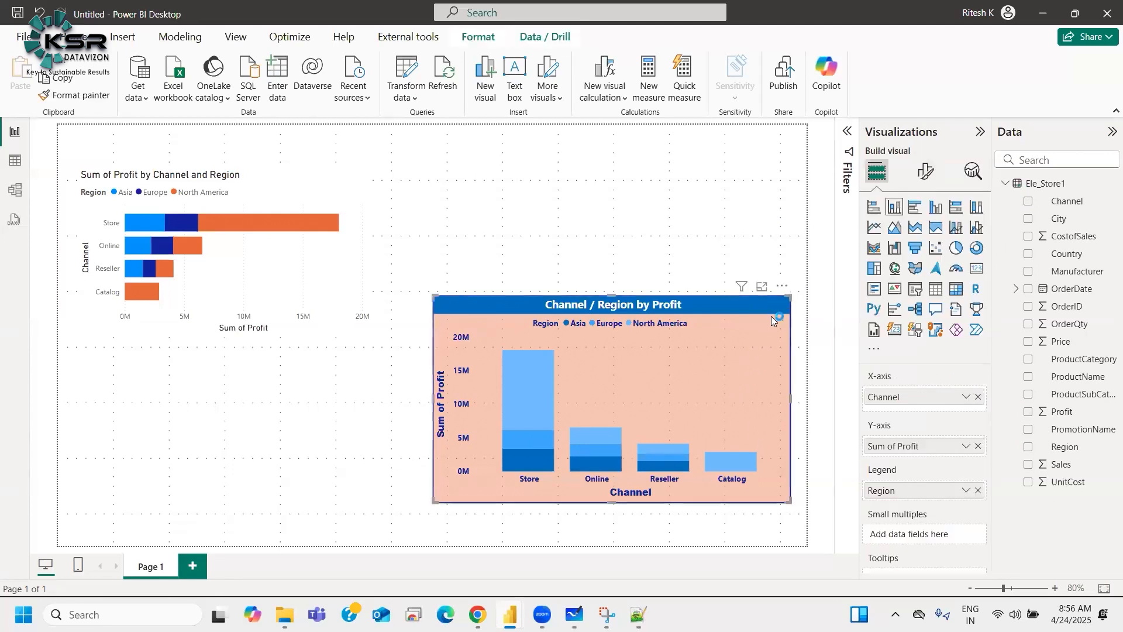
pyautogui.click(924, 170)
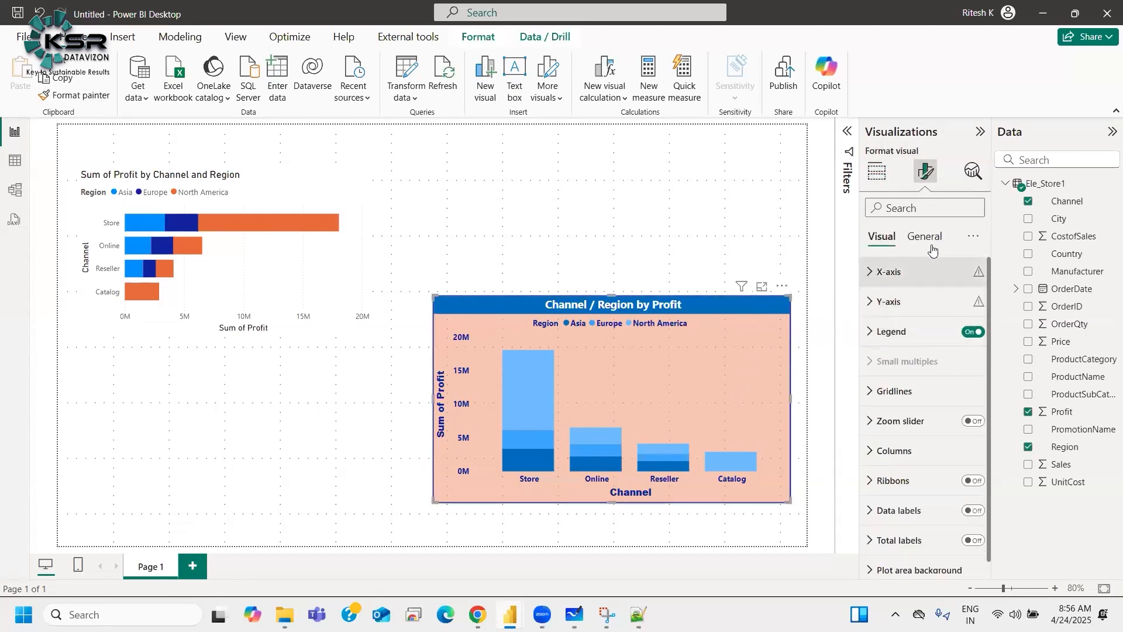
pyautogui.click(924, 236)
pyautogui.click(900, 334)
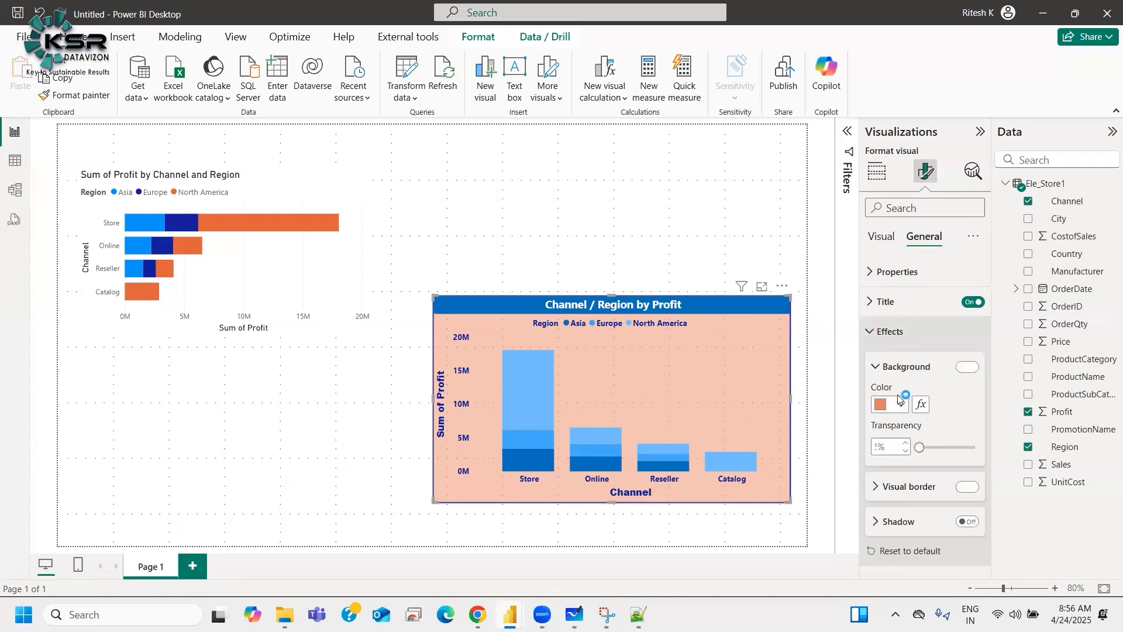
pyautogui.click(968, 522)
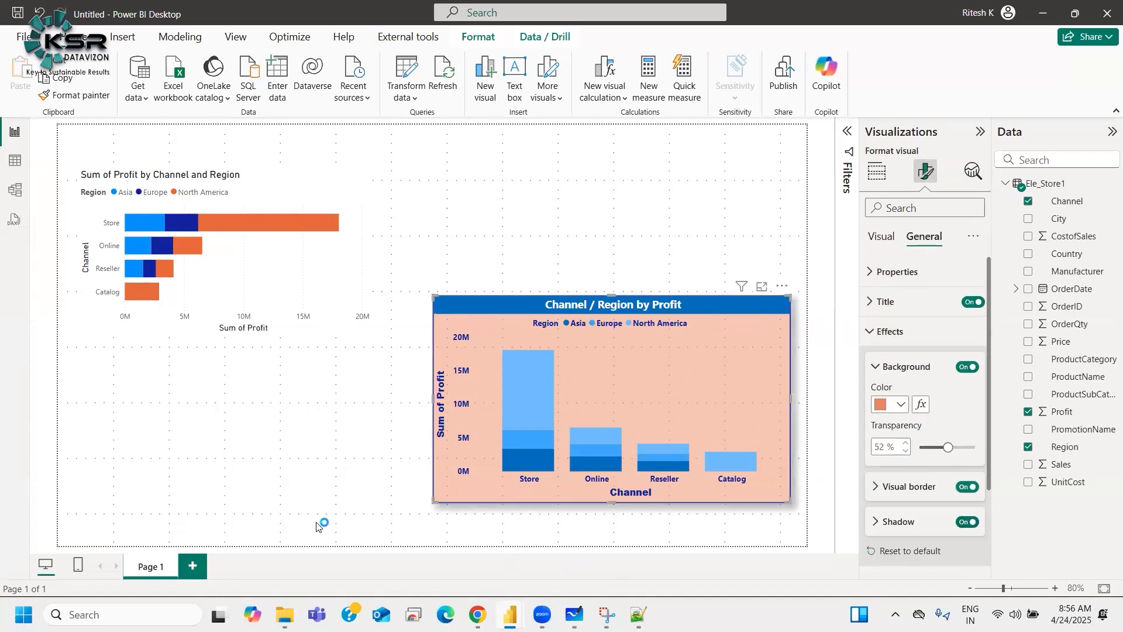
pyautogui.click(739, 527)
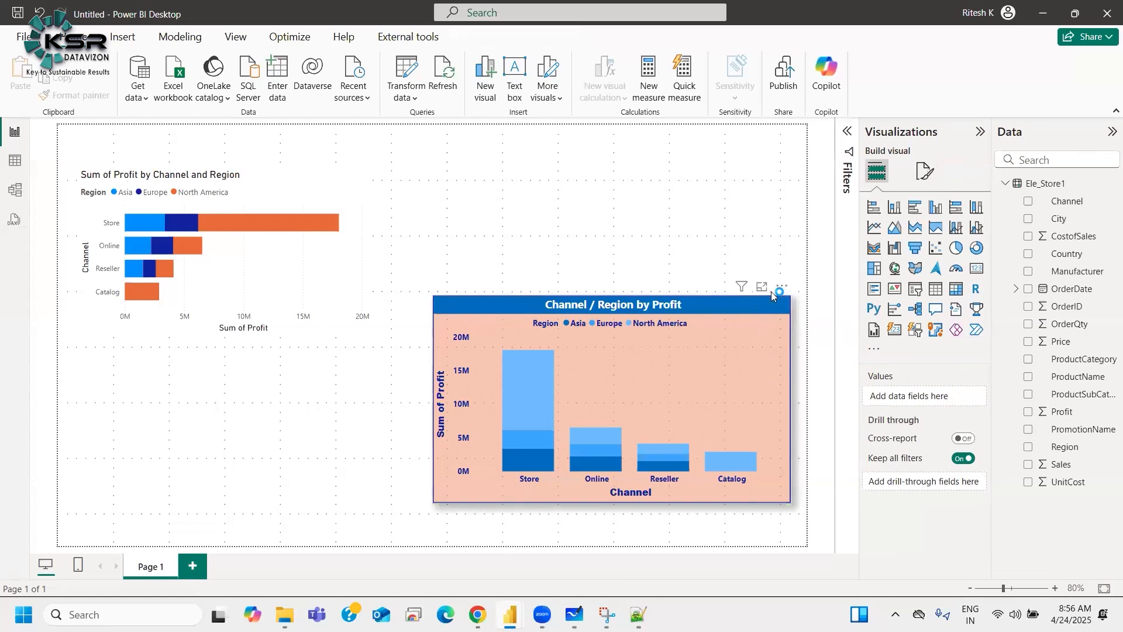
# Step: Switch the chart shadow's offset to Inside and back to Outside
pyautogui.click(765, 309)
pyautogui.click(925, 171)
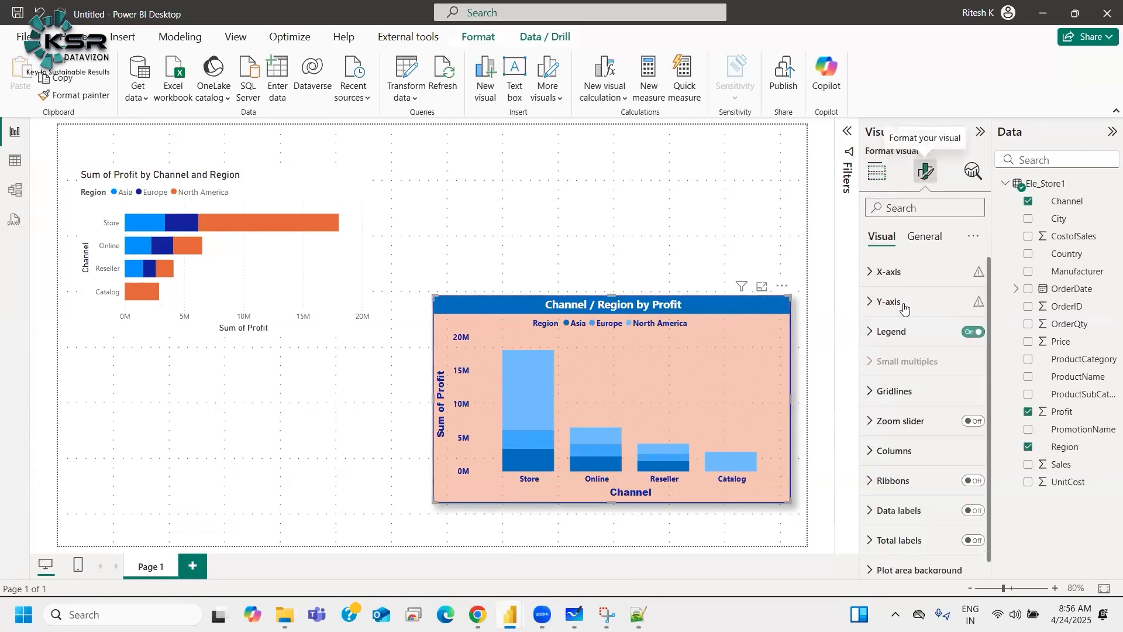
pyautogui.click(924, 236)
pyautogui.click(890, 331)
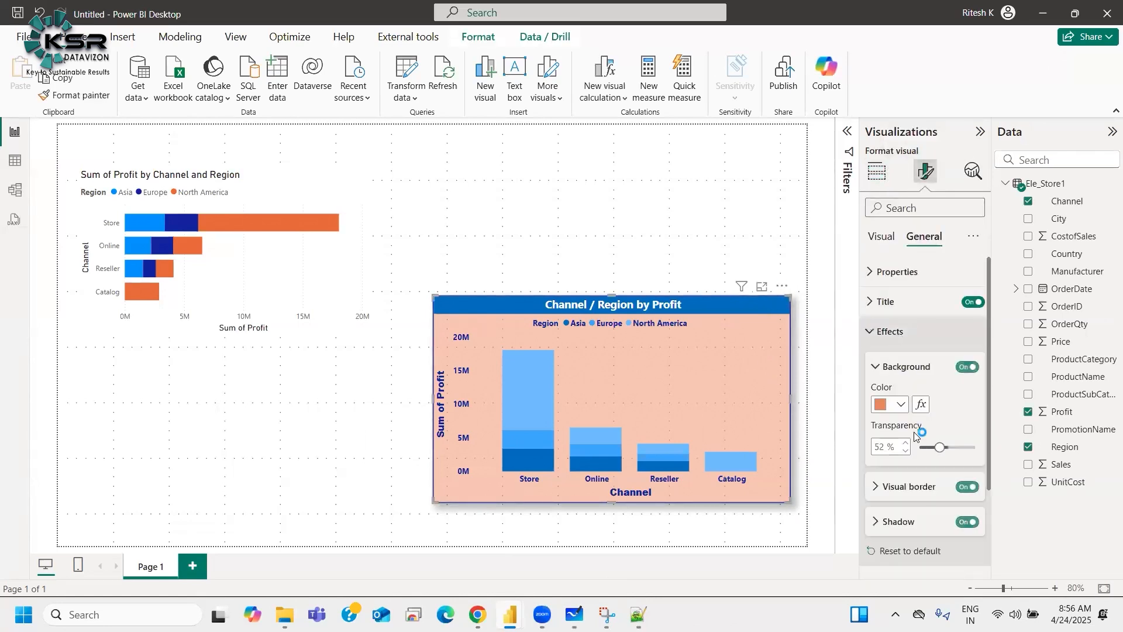
pyautogui.scroll(-2, 914, 432)
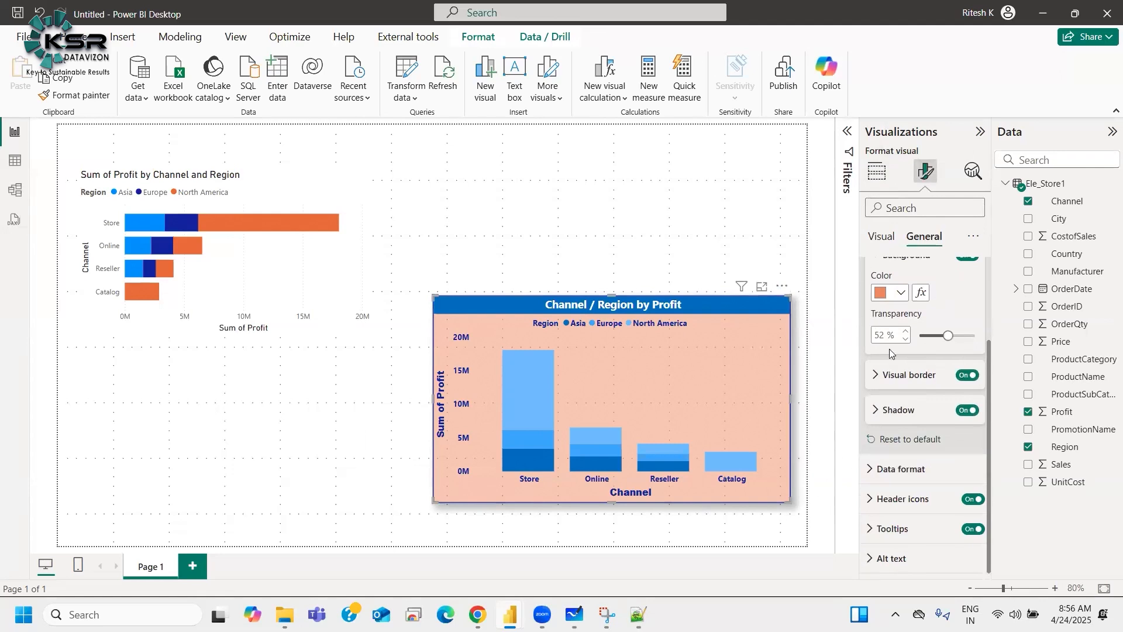
pyautogui.click(898, 410)
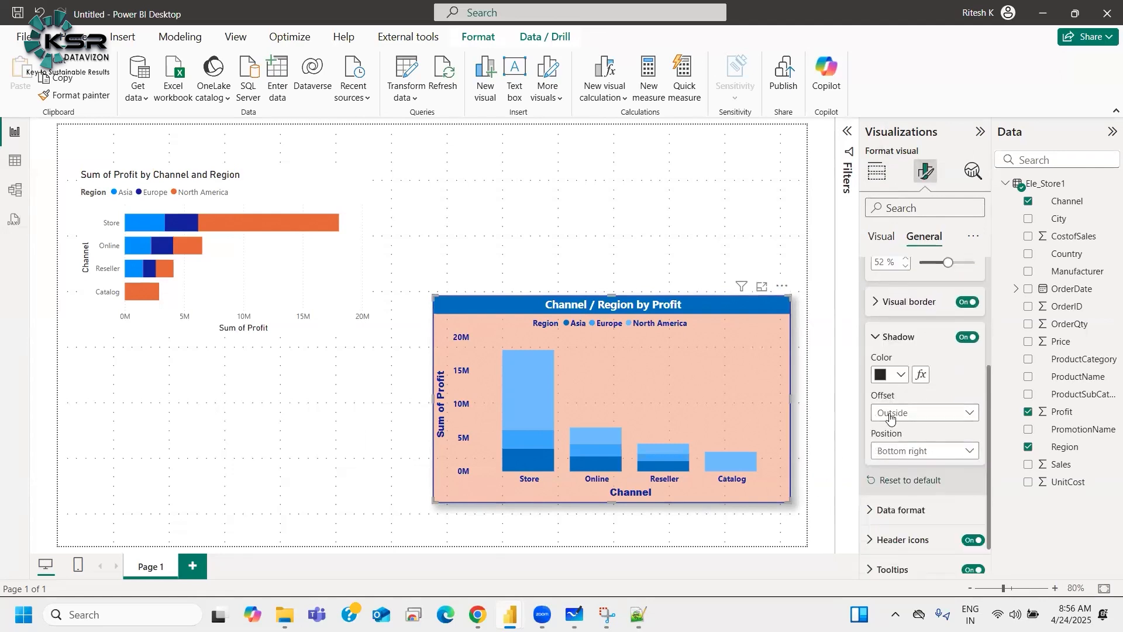
pyautogui.click(890, 415)
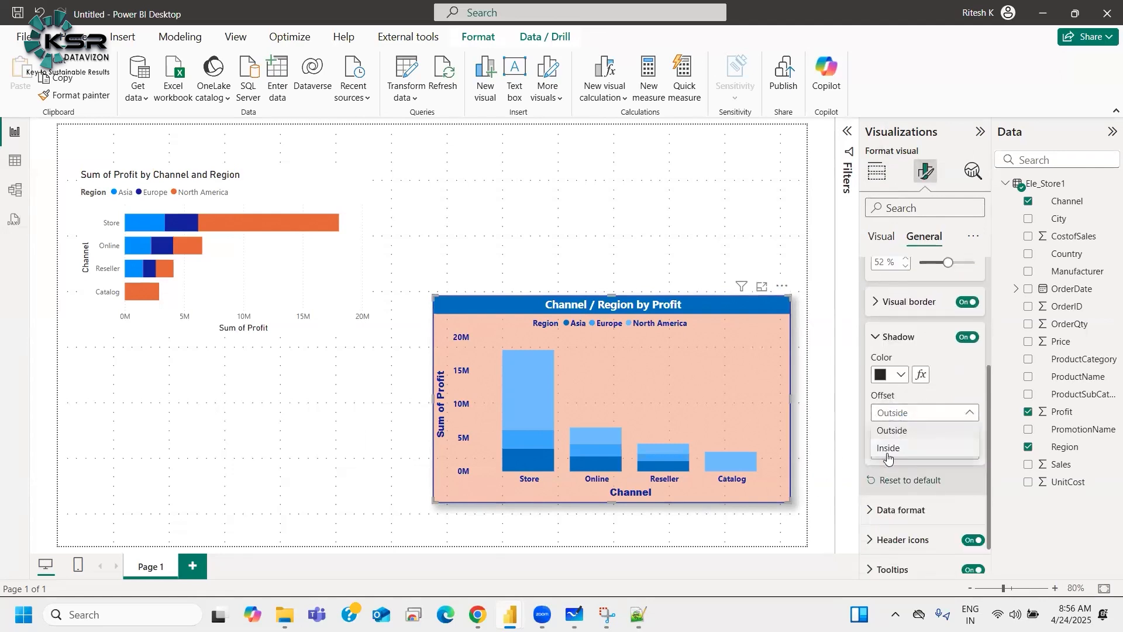
pyautogui.click(888, 449)
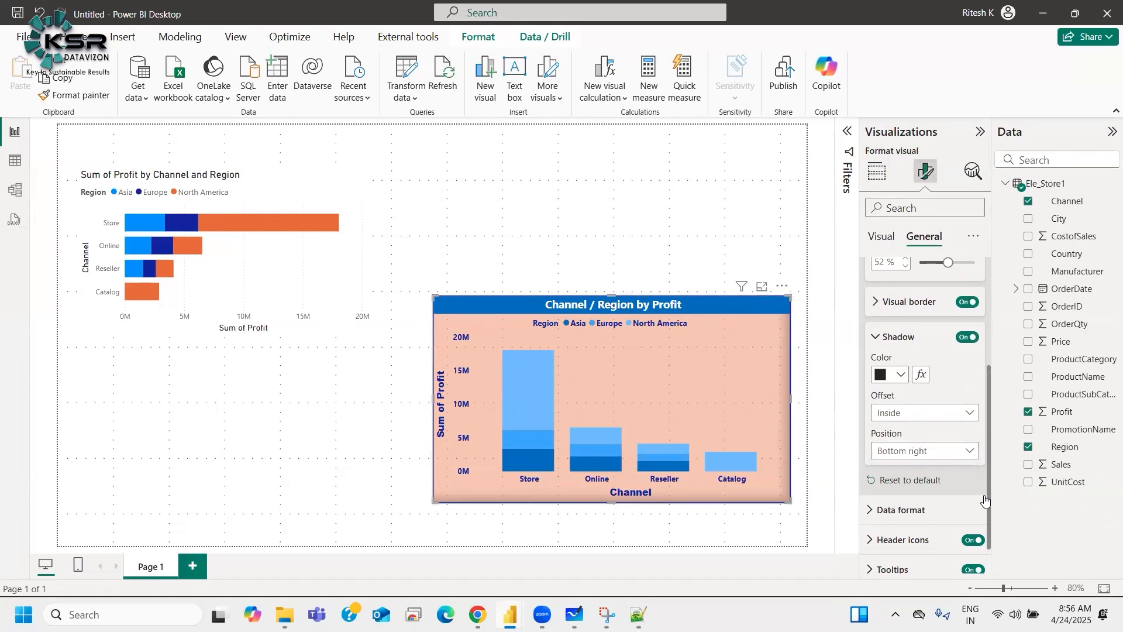
pyautogui.click(916, 413)
pyautogui.click(904, 431)
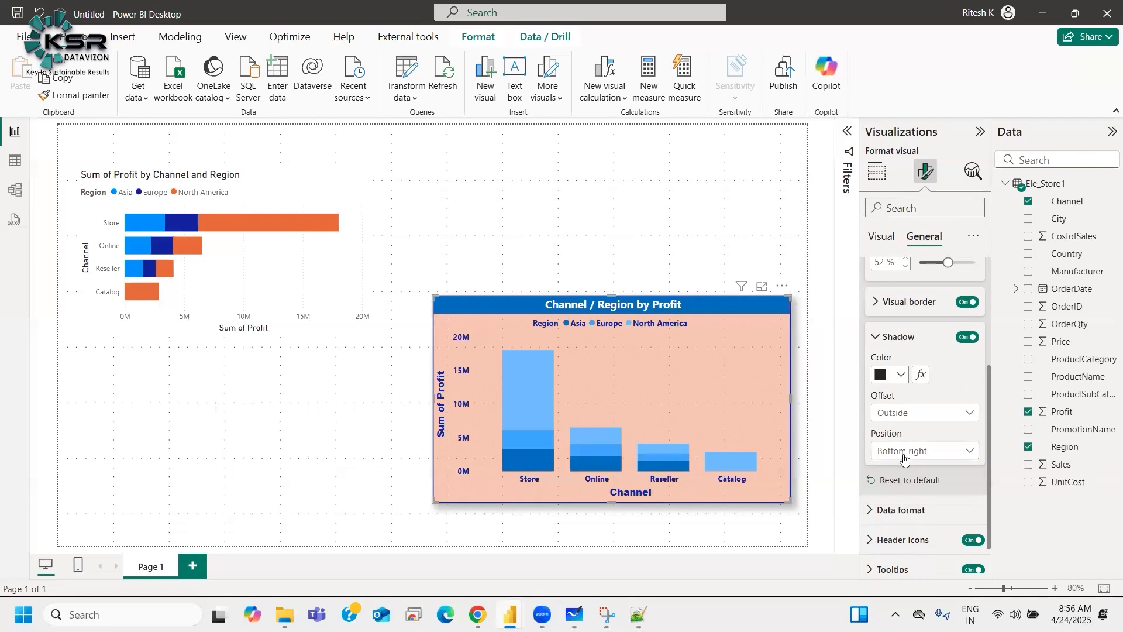
# Step: Set the chart shadow's position to Bottom left
pyautogui.click(904, 452)
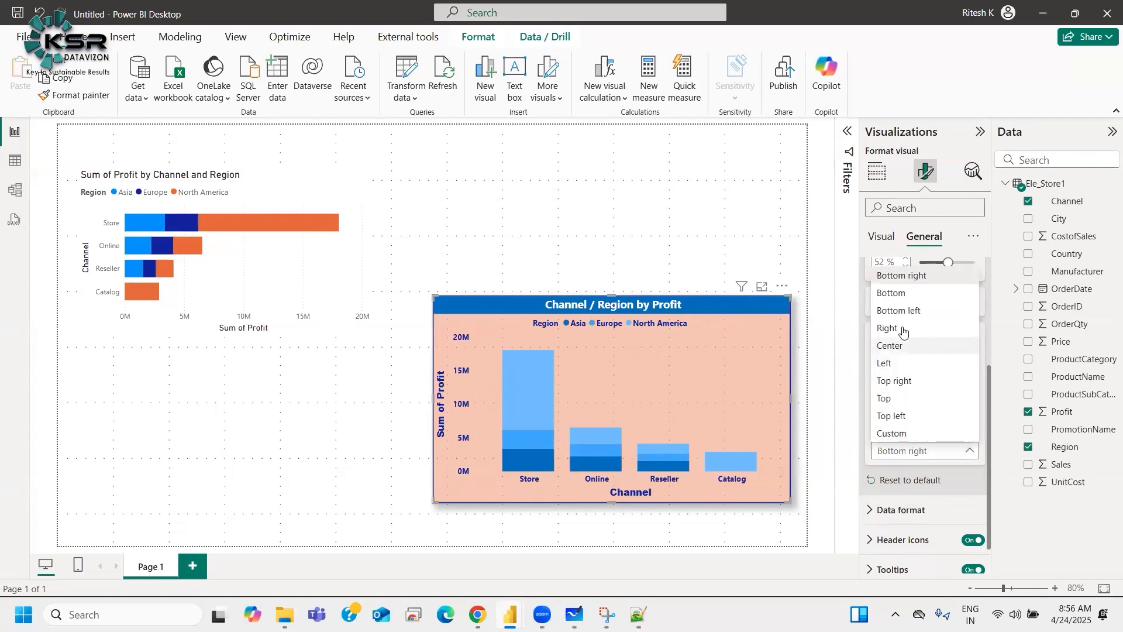
pyautogui.click(896, 310)
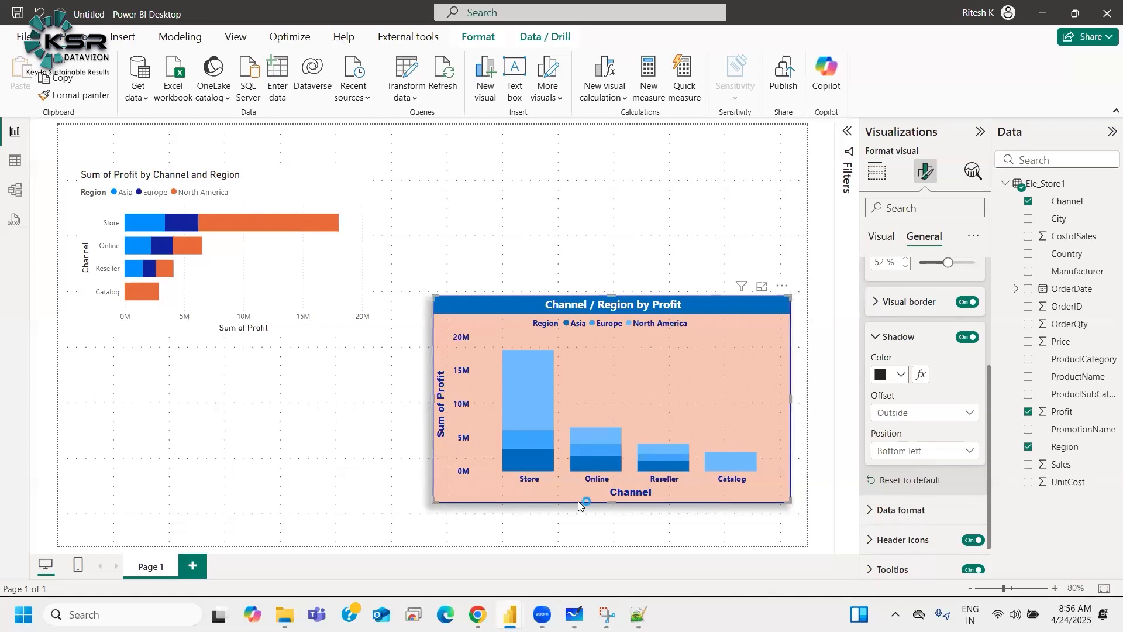
pyautogui.click(924, 456)
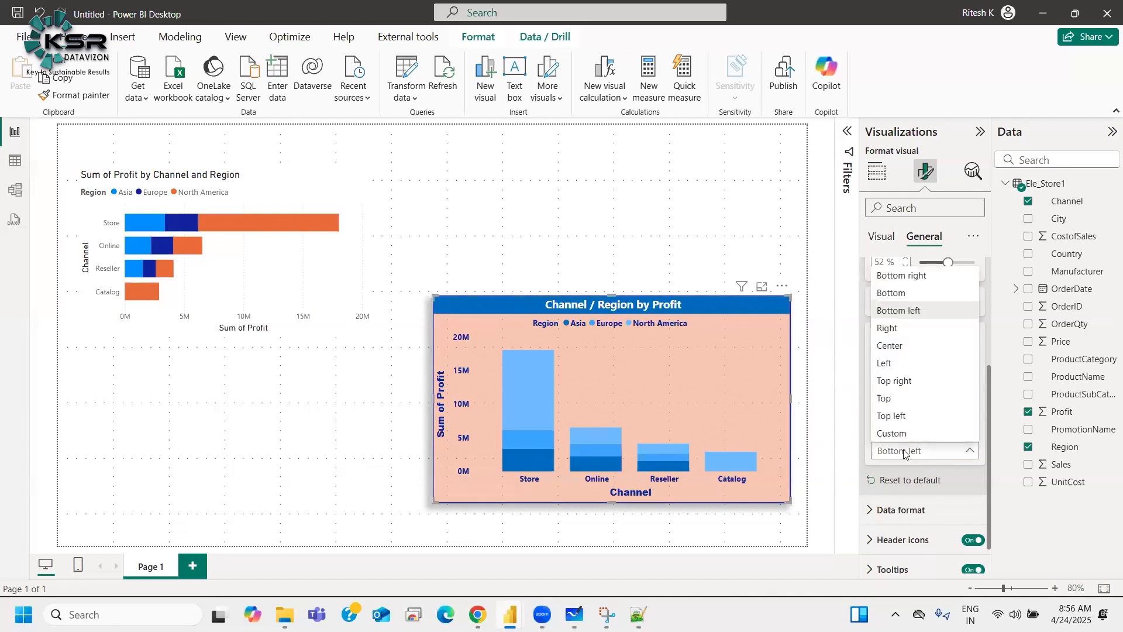
pyautogui.click(897, 276)
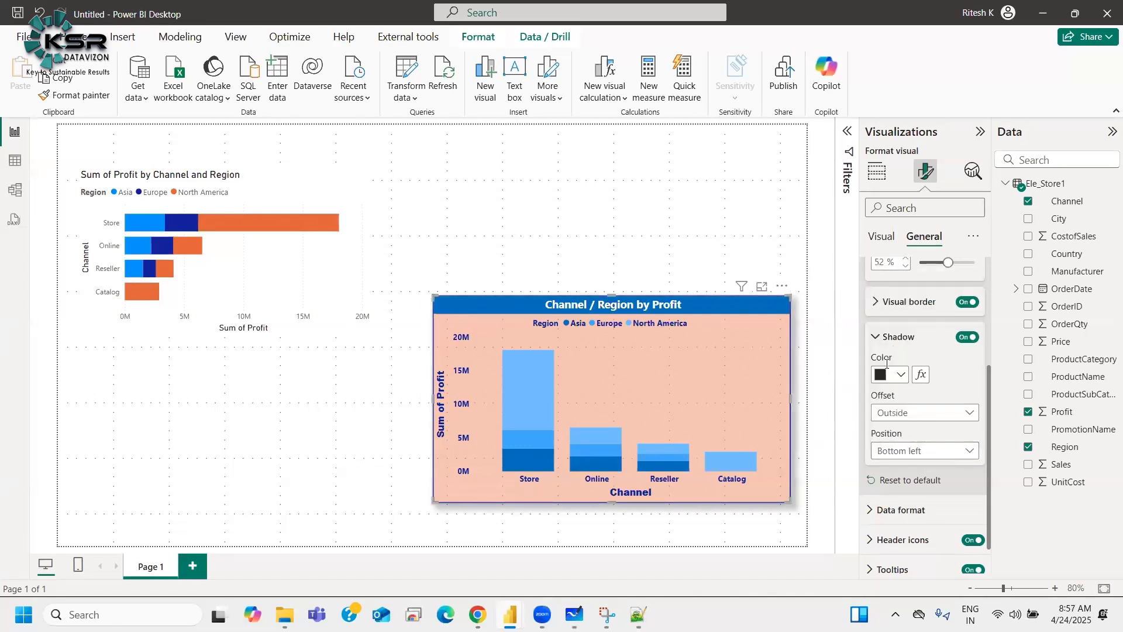
# Step: Set the chart shadow's position to Bottom right
pyautogui.click(908, 453)
pyautogui.click(897, 294)
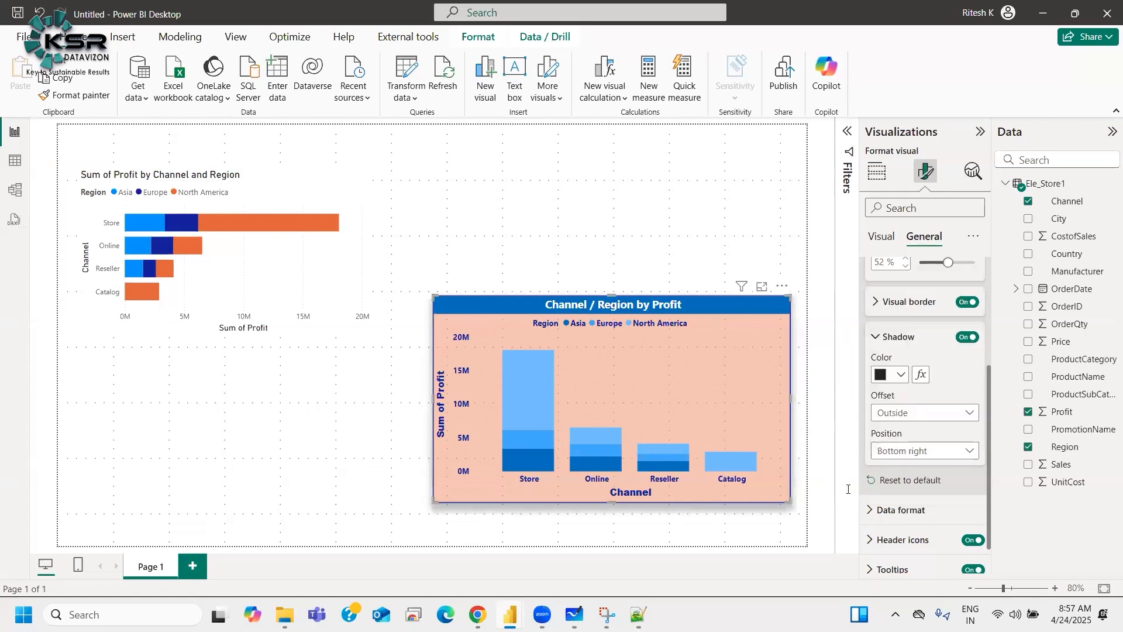
pyautogui.click(907, 454)
pyautogui.click(885, 398)
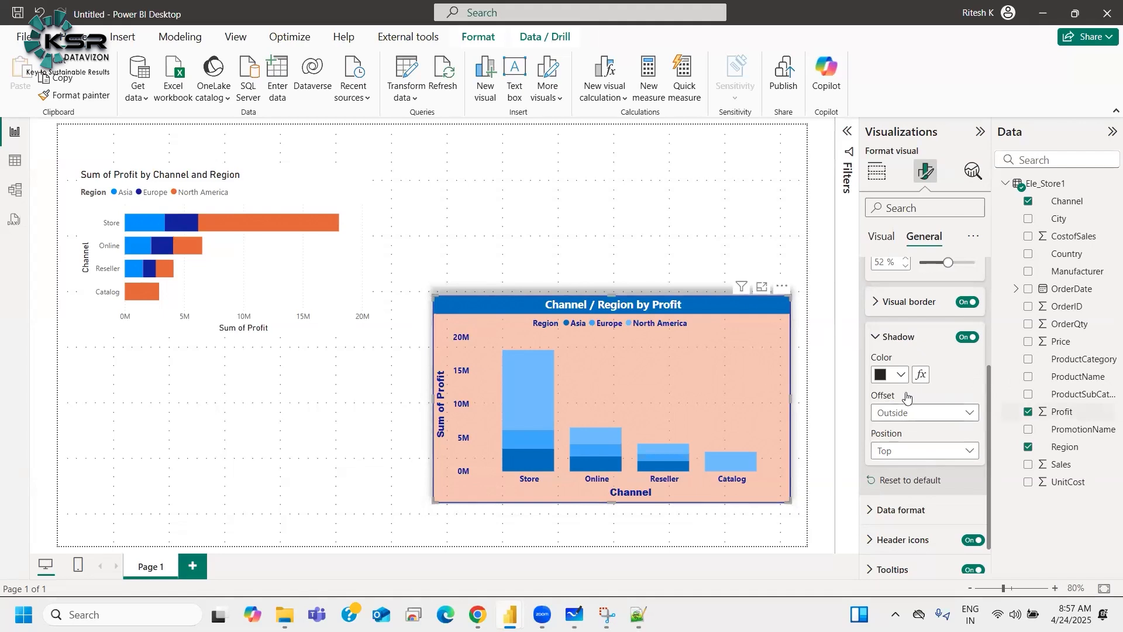
pyautogui.click(926, 451)
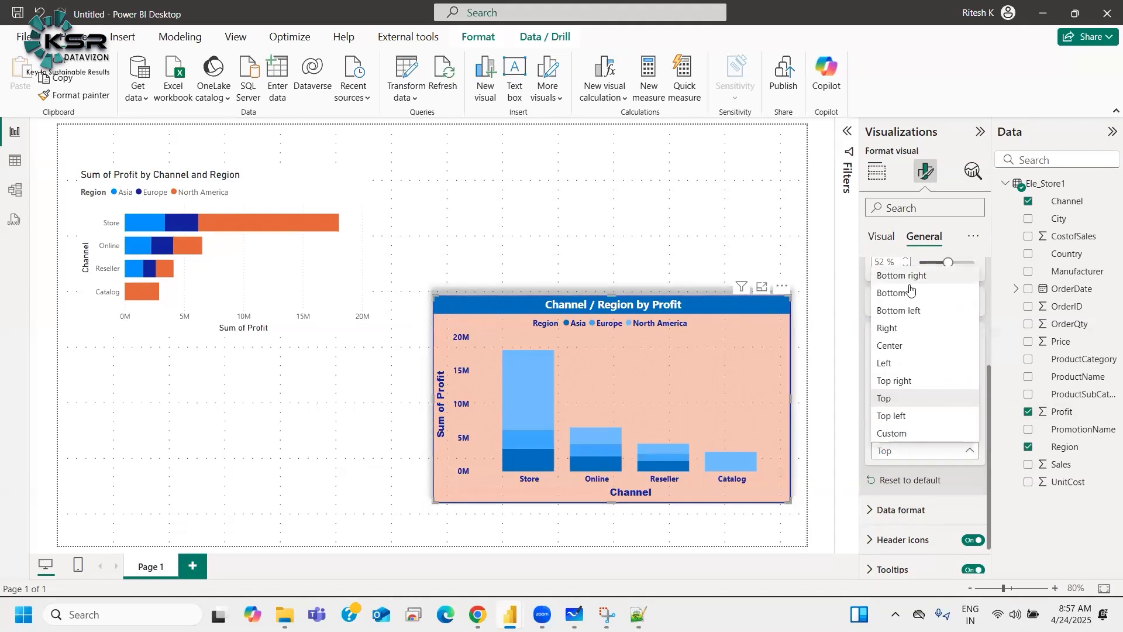
pyautogui.click(910, 276)
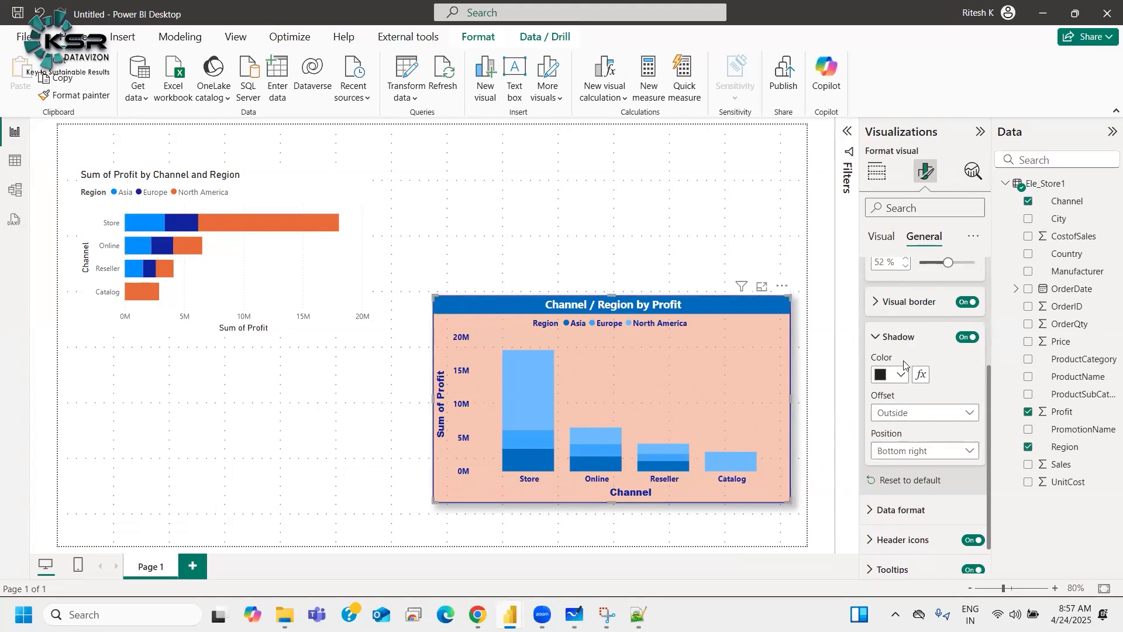
# Step: Expand and collapse the column chart's General format sections to review them
pyautogui.click(898, 337)
pyautogui.scroll(1, 903, 375)
pyautogui.click(901, 331)
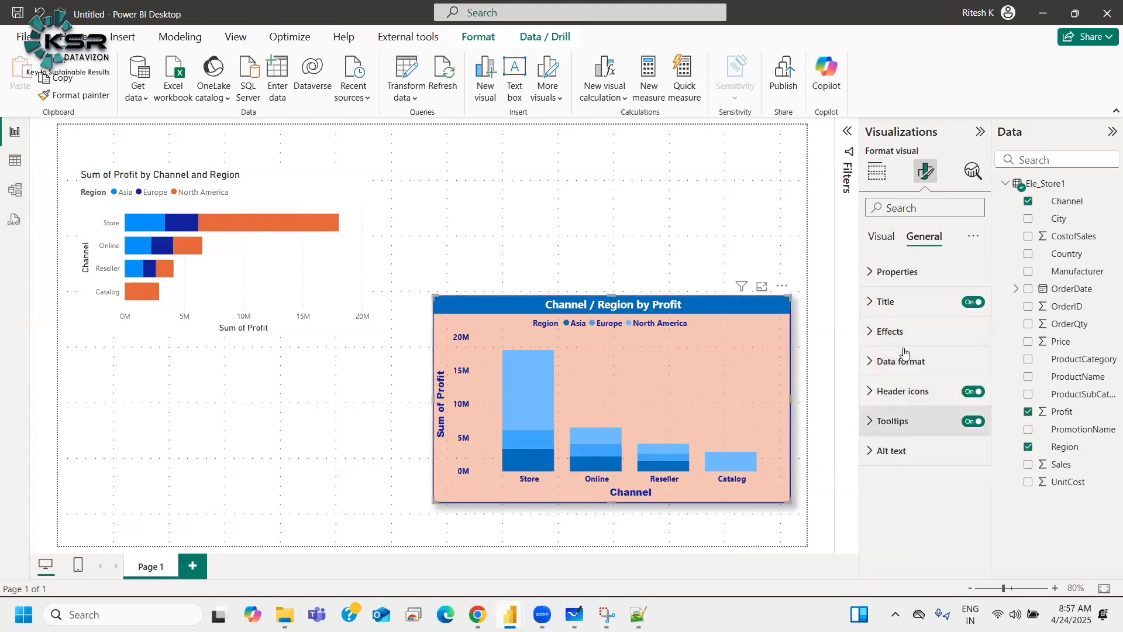
pyautogui.click(889, 302)
pyautogui.click(892, 305)
pyautogui.click(894, 333)
pyautogui.click(893, 332)
pyautogui.click(895, 361)
pyautogui.click(895, 361)
pyautogui.click(895, 398)
pyautogui.click(896, 398)
# Step: Resize the column chart by extending its top edge, setting its height to 420 and width to 610
pyautogui.click(890, 274)
pyautogui.click(890, 273)
pyautogui.click(890, 274)
pyautogui.click(890, 275)
pyautogui.click(890, 274)
pyautogui.moveTo(612, 296); pyautogui.dragTo(612, 259)
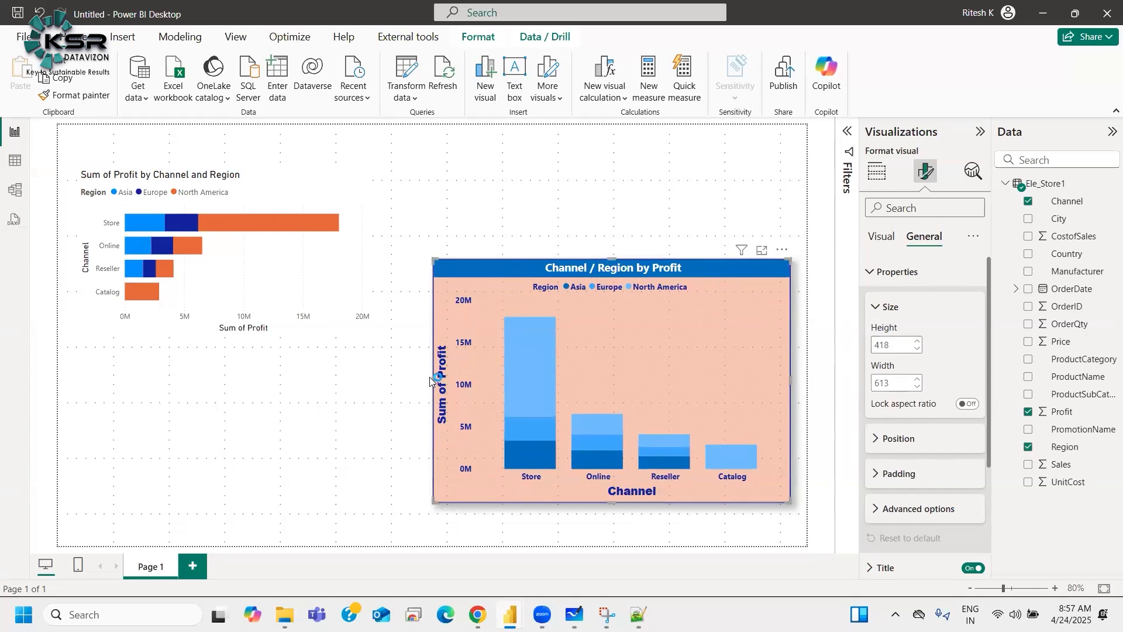
pyautogui.moveTo(346, 379); pyautogui.dragTo(434, 379)
pyautogui.write('420')
pyautogui.click(882, 381)
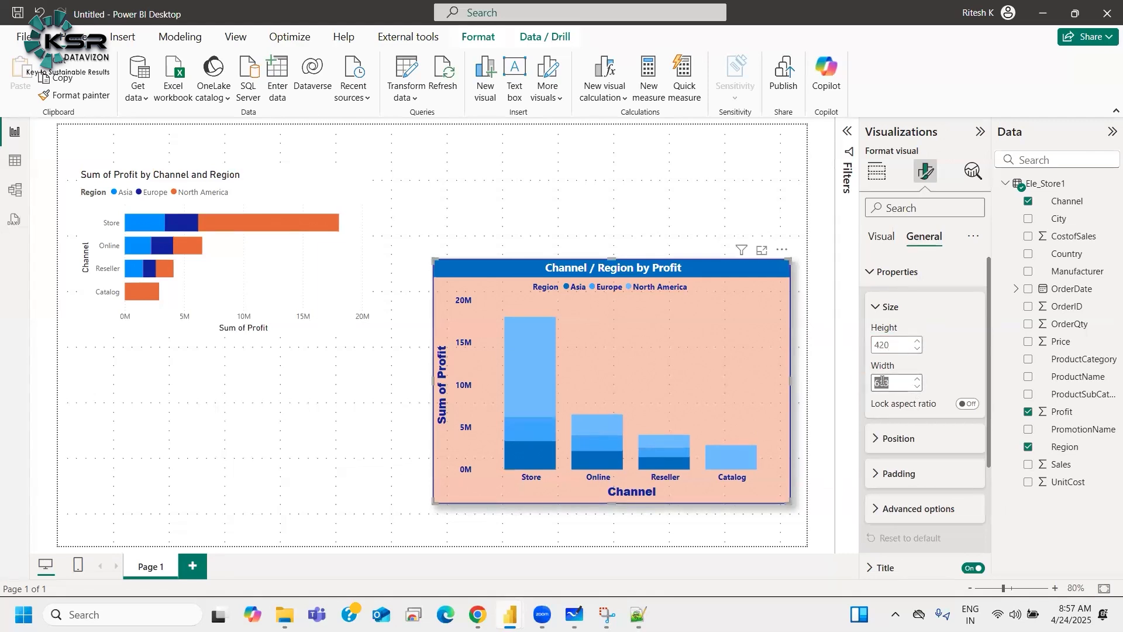
pyautogui.write('610')
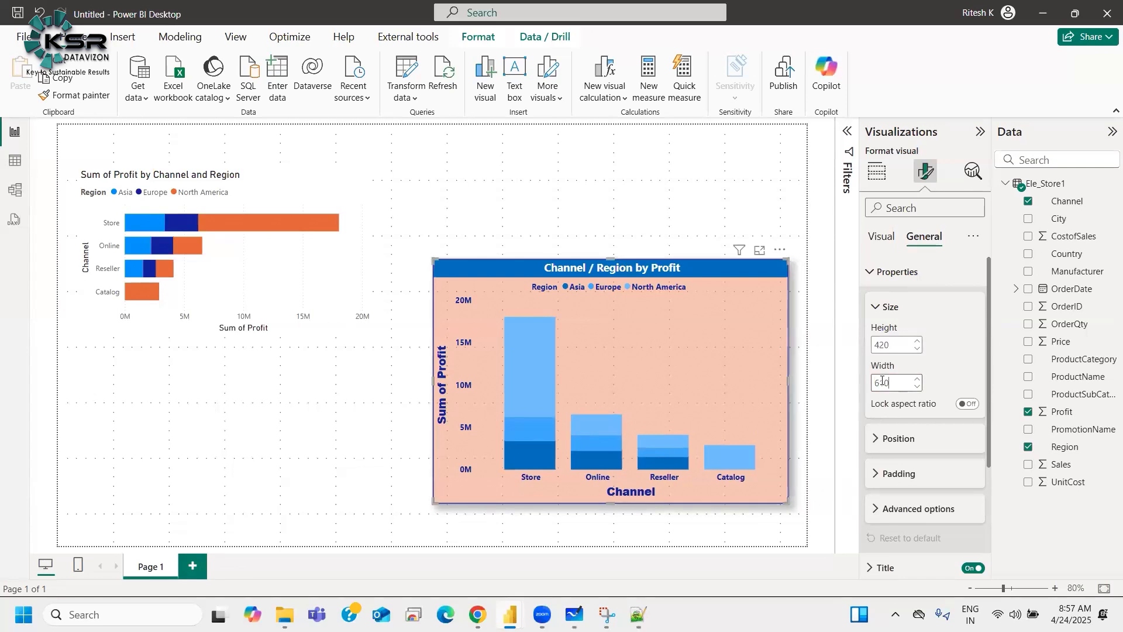
# Step: Turn on data labels for the column chart
pyautogui.click(884, 297)
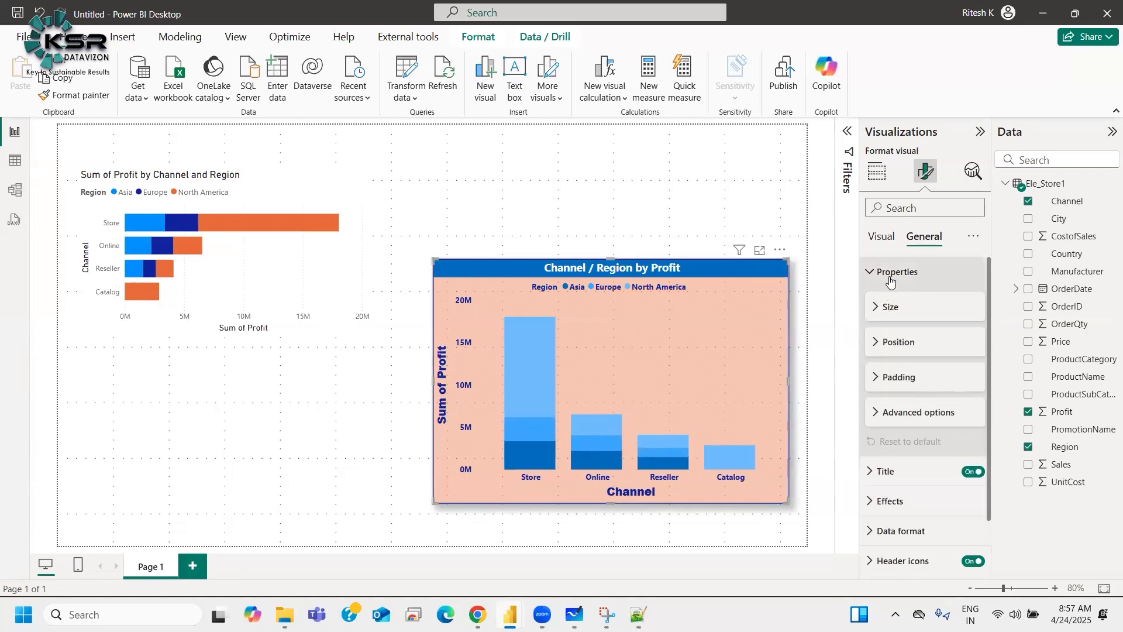
pyautogui.click(891, 305)
pyautogui.click(891, 305)
pyautogui.click(898, 273)
pyautogui.click(891, 239)
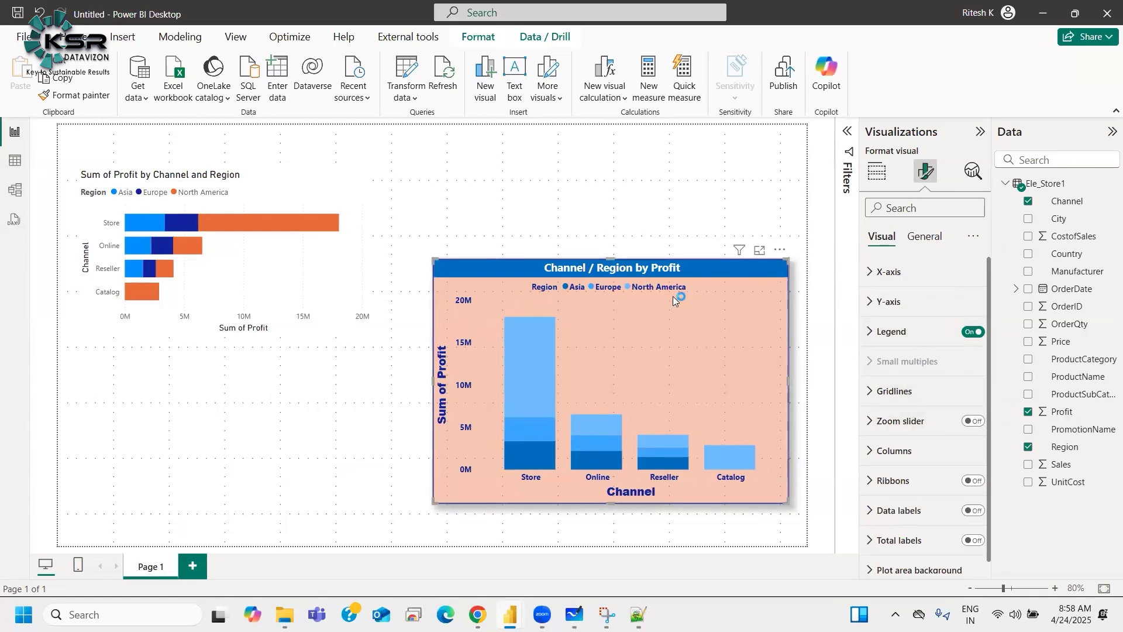
pyautogui.scroll(-1, 936, 456)
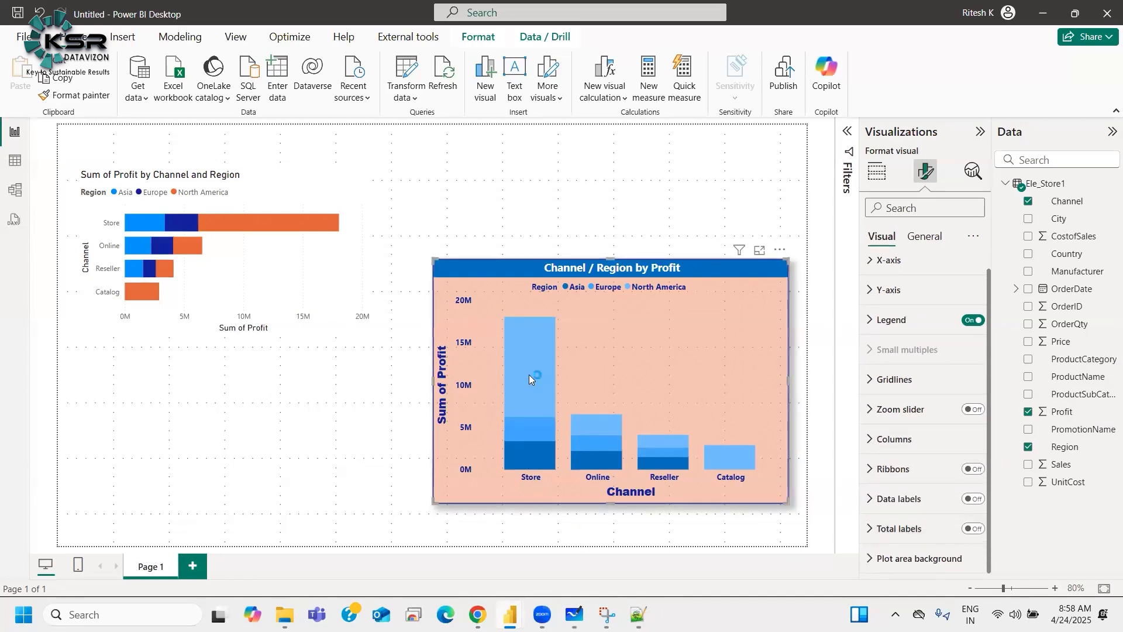
pyautogui.moveTo(528, 375)
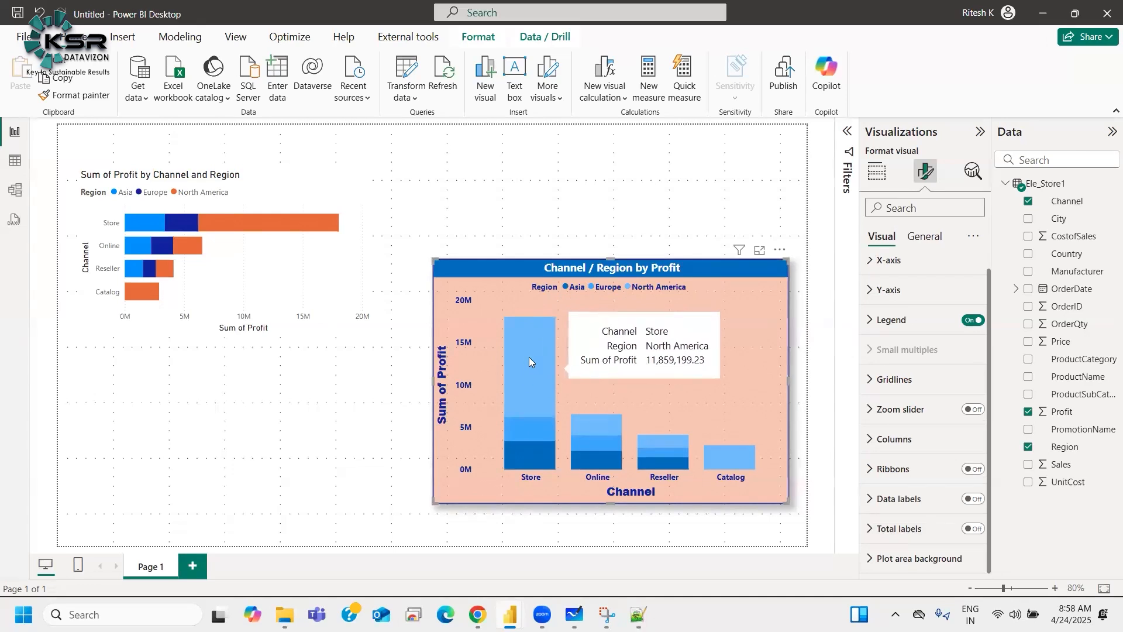
pyautogui.moveTo(598, 419)
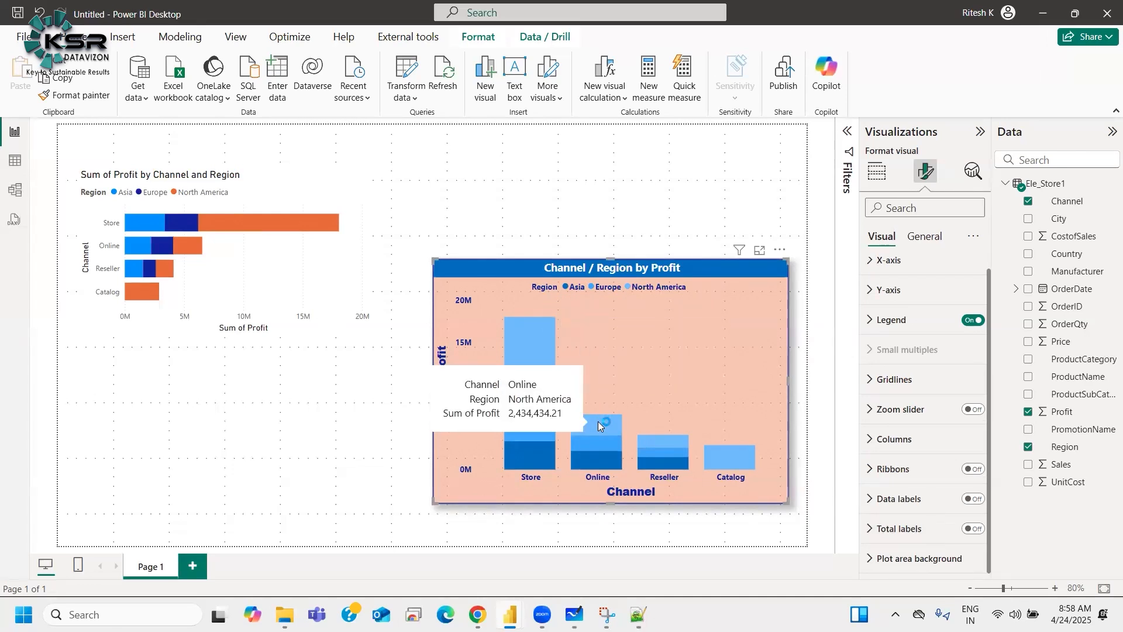
pyautogui.click(973, 499)
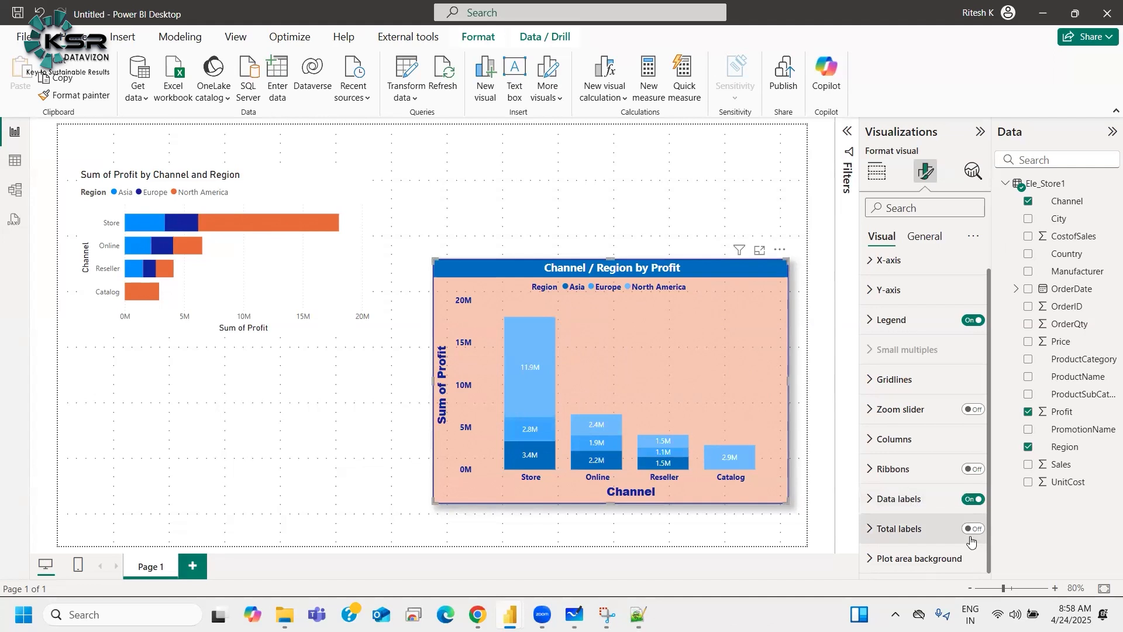
# Step: Make the data label values bold and increase their font size to 10
pyautogui.click(895, 501)
pyautogui.scroll(-3, 900, 497)
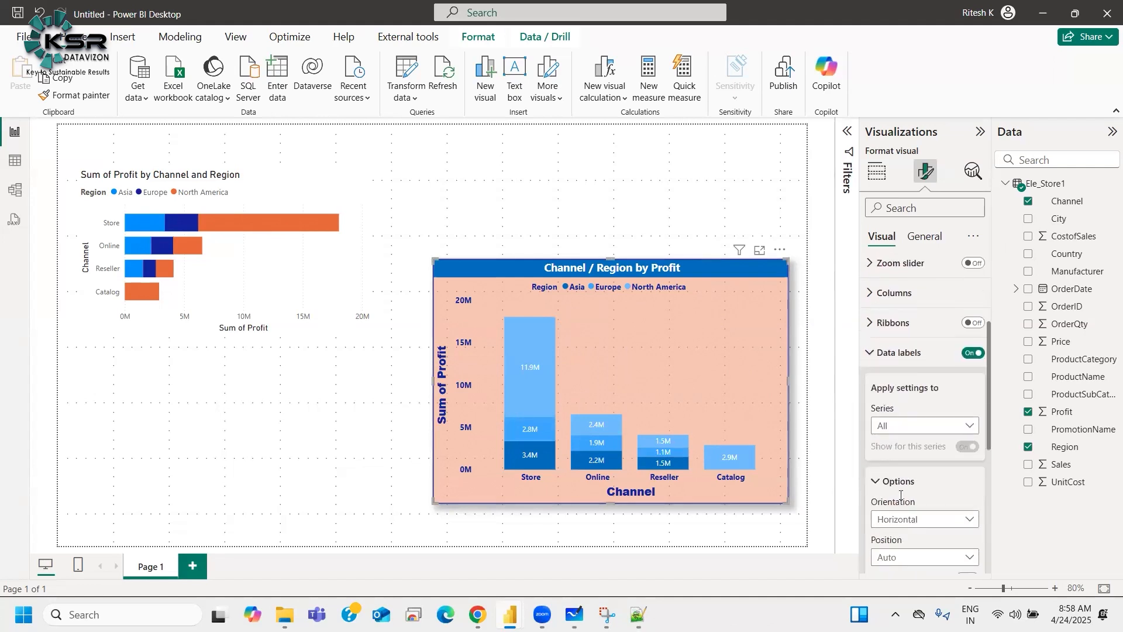
pyautogui.scroll(-3, 901, 495)
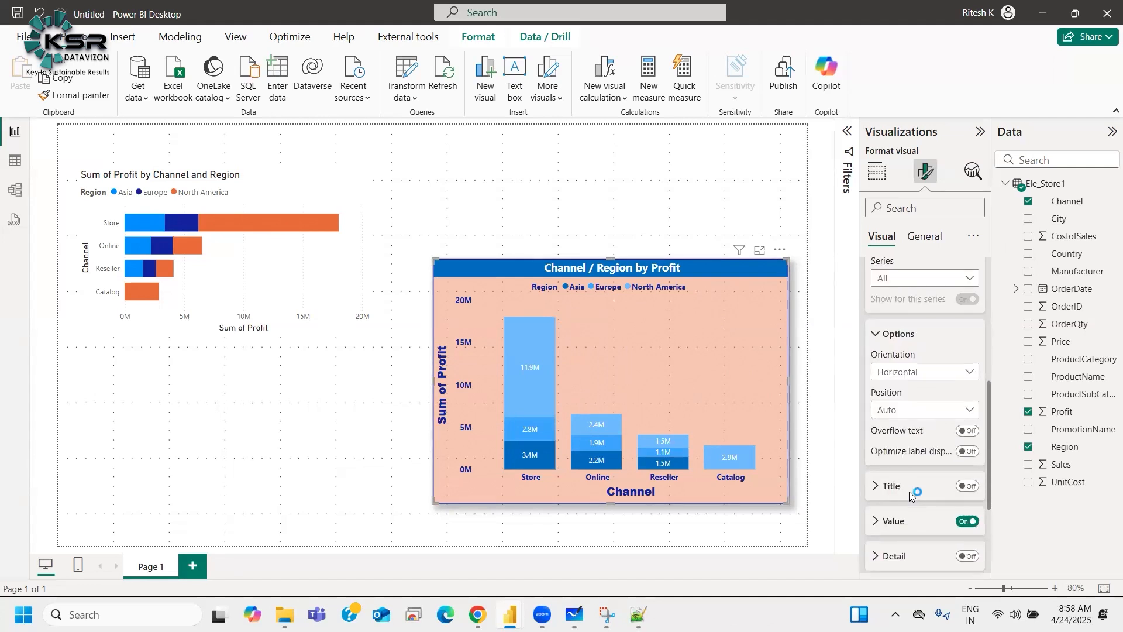
pyautogui.scroll(-3, 910, 491)
pyautogui.click(897, 384)
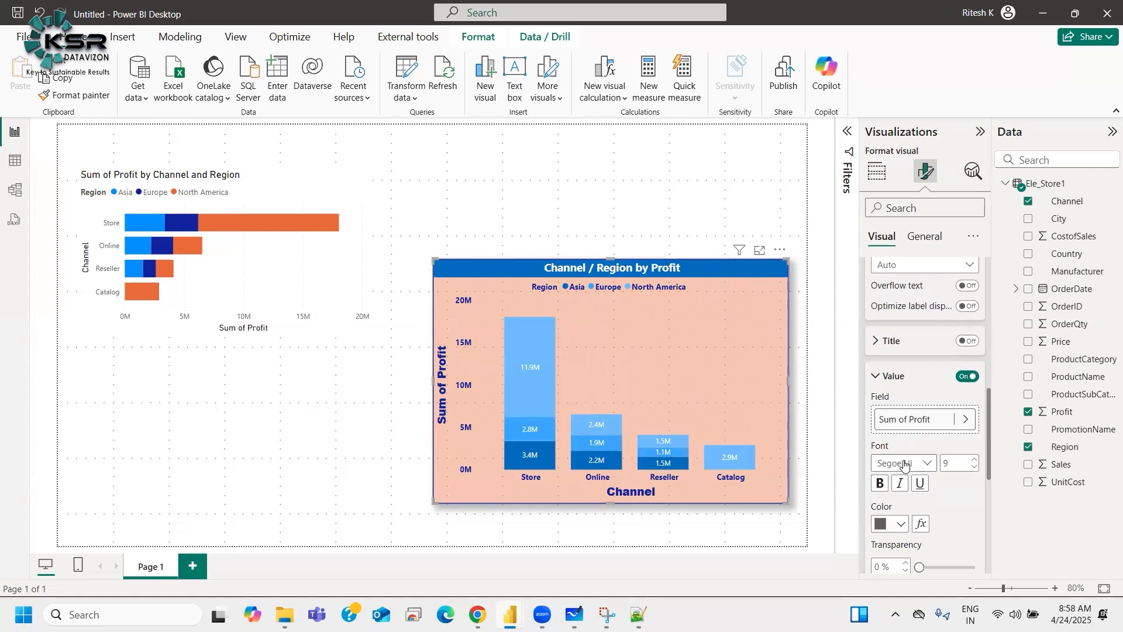
pyautogui.click(904, 462)
pyautogui.click(912, 388)
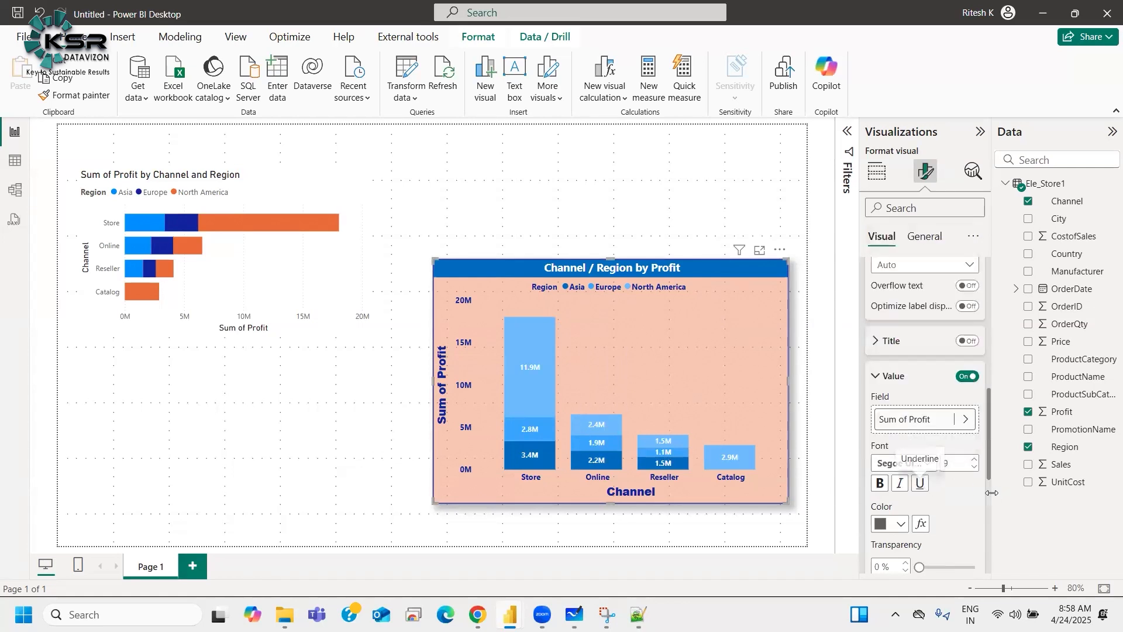
pyautogui.click(975, 458)
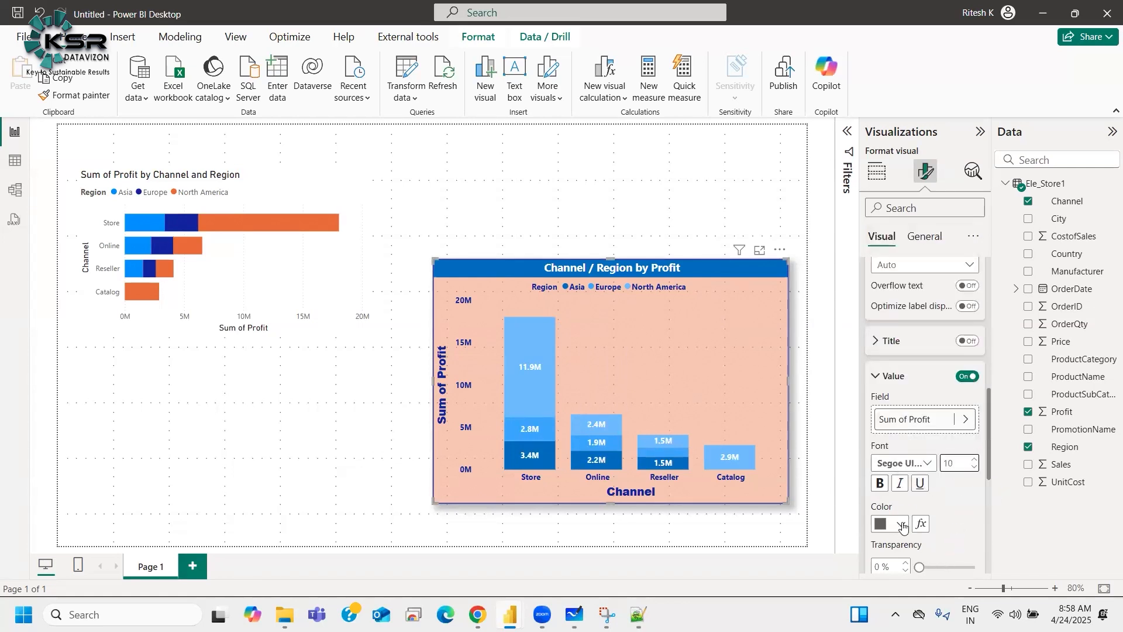
# Step: Set the data label values' color to white
pyautogui.scroll(-1, 904, 514)
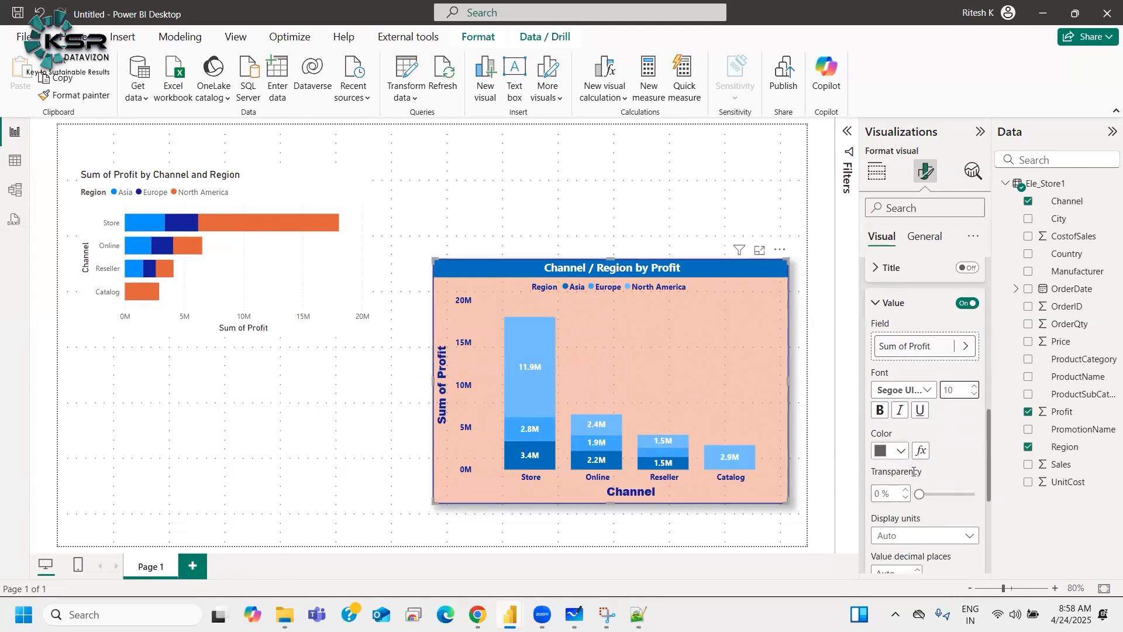
pyautogui.scroll(-1, 915, 476)
pyautogui.scroll(3, 915, 497)
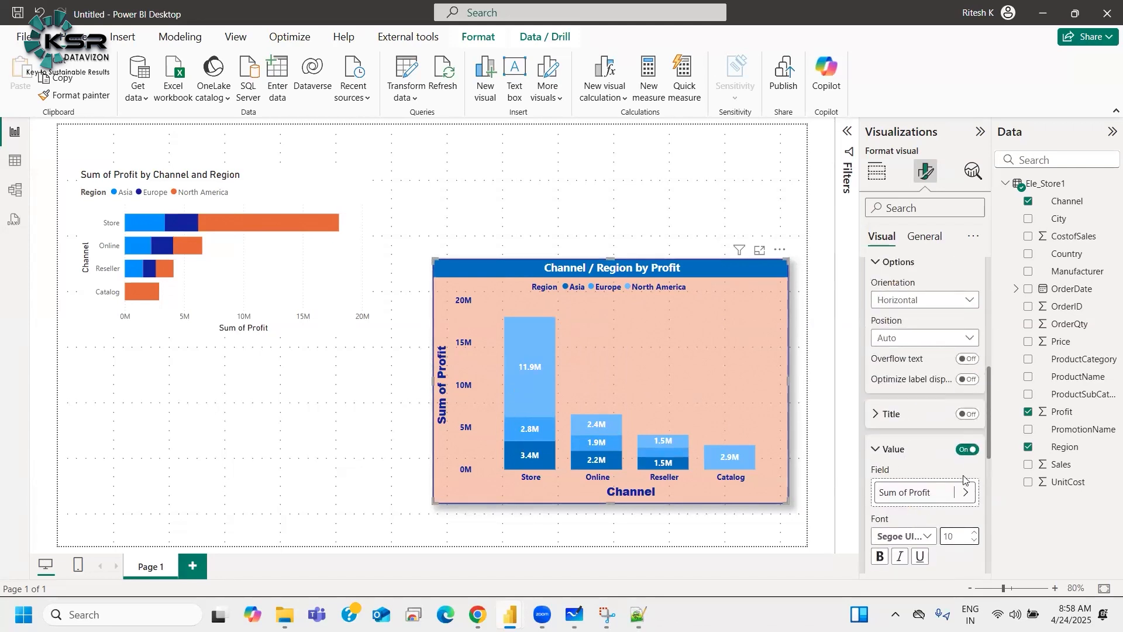
pyautogui.scroll(-4, 964, 483)
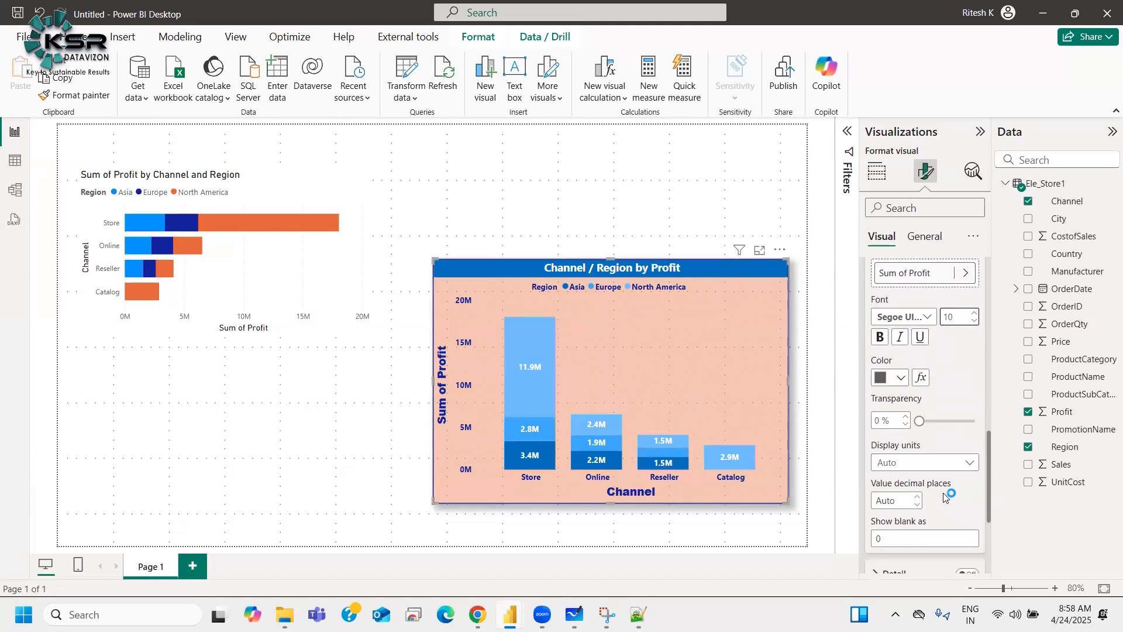
pyautogui.scroll(5, 908, 522)
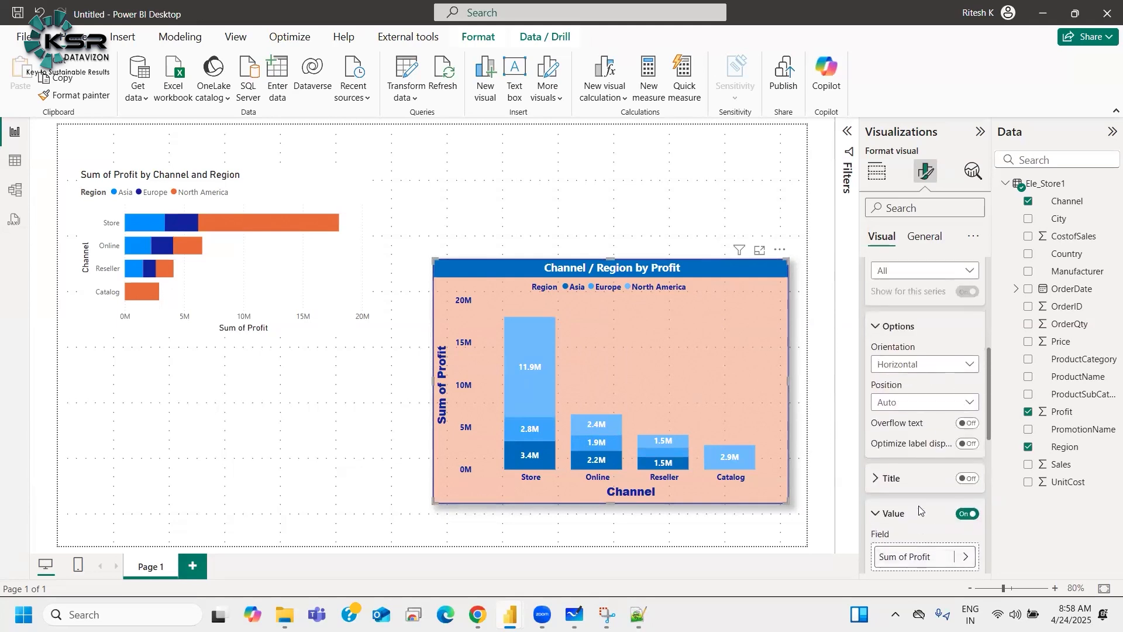
pyautogui.scroll(3, 900, 521)
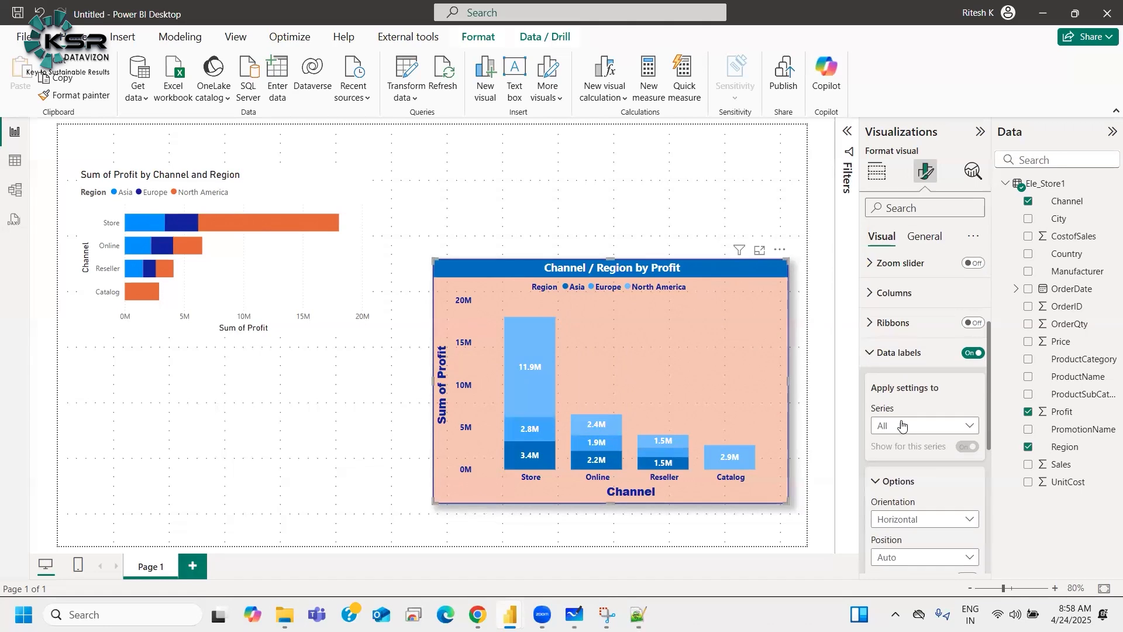
pyautogui.scroll(-5, 899, 418)
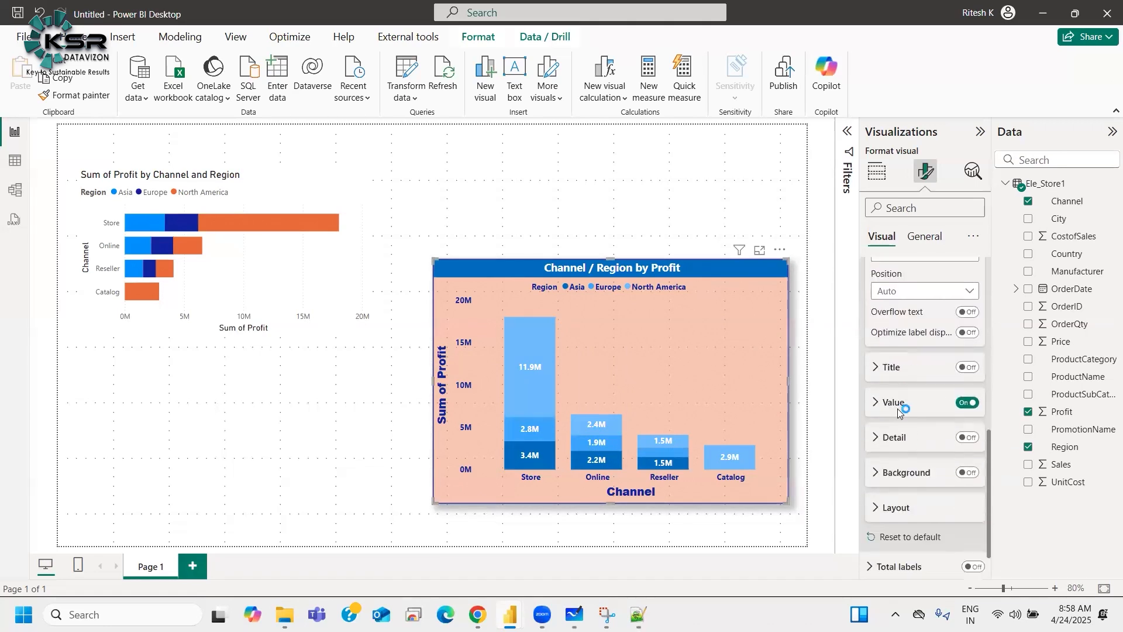
pyautogui.click(897, 409)
pyautogui.scroll(-4, 886, 374)
pyautogui.click(882, 365)
pyautogui.click(948, 305)
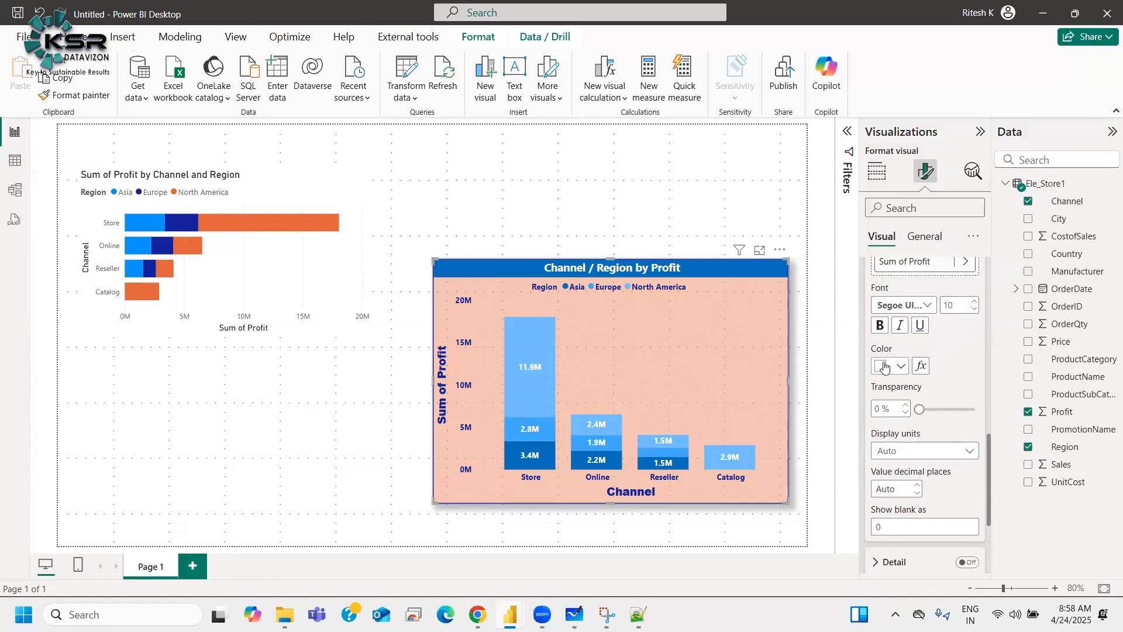
# Step: Set the data labels' display units to Thousands after trying None, Billions and Millions
pyautogui.scroll(-2, 911, 435)
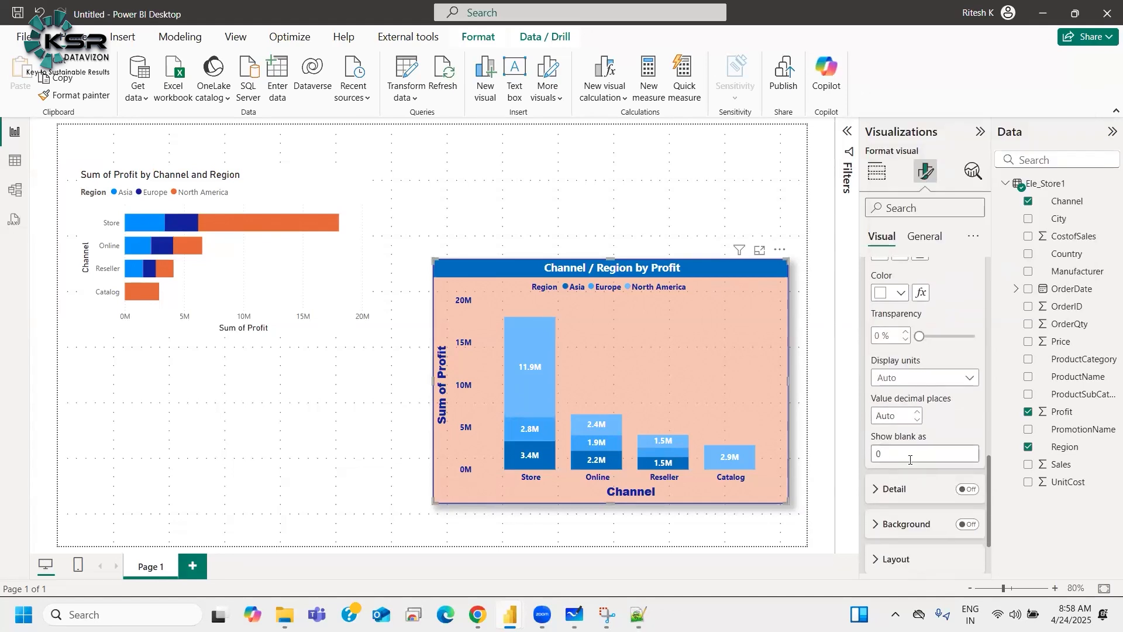
pyautogui.scroll(2, 910, 460)
pyautogui.click(909, 456)
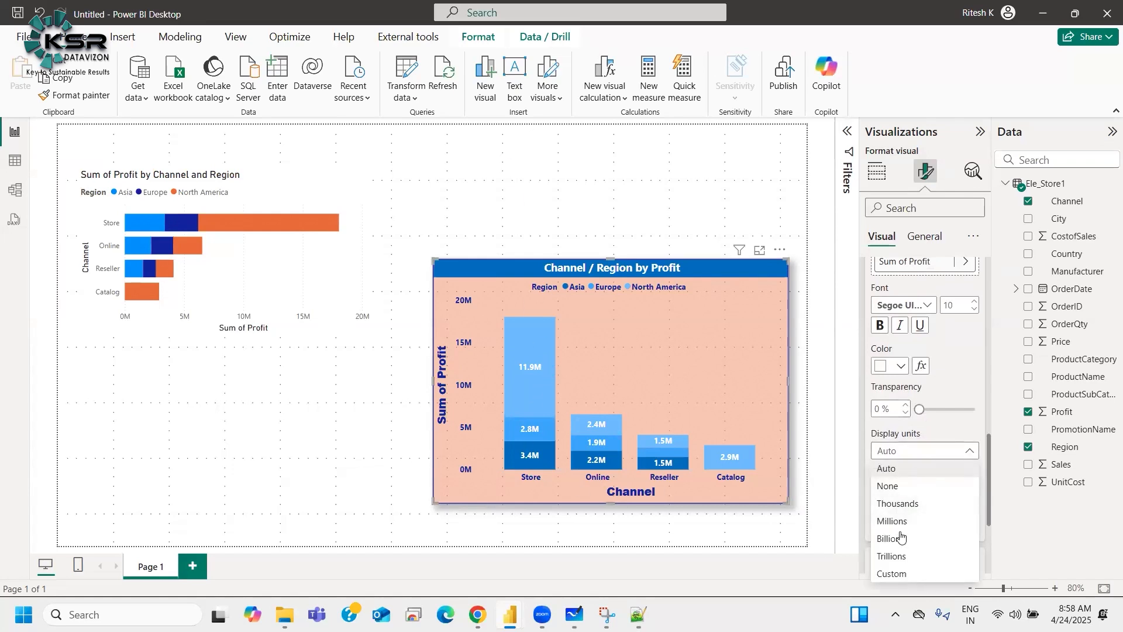
pyautogui.click(893, 487)
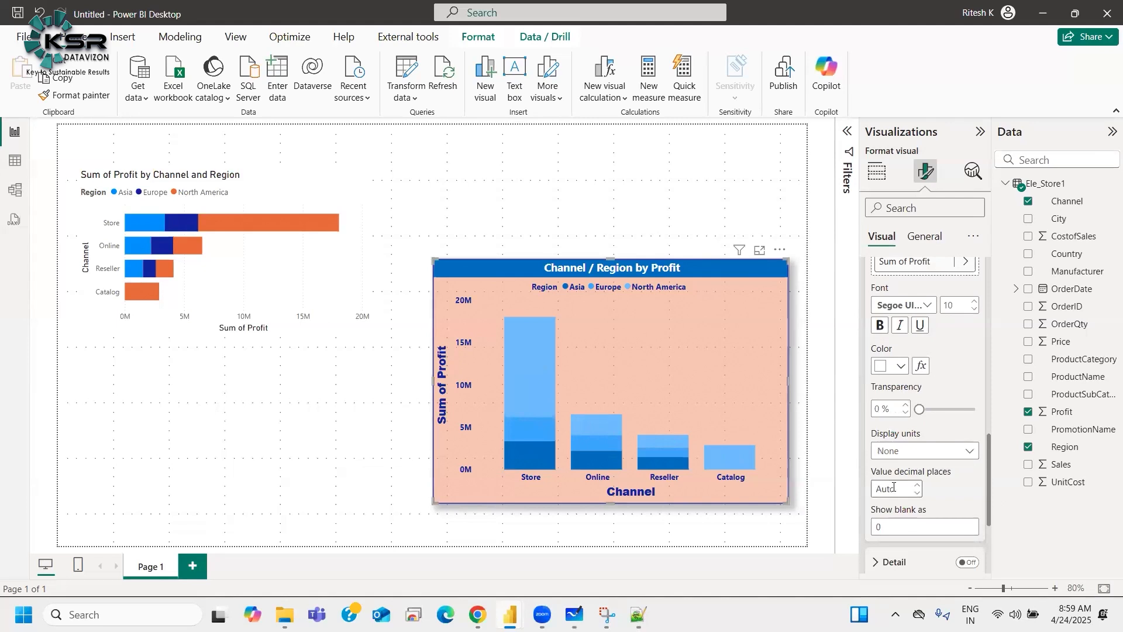
pyautogui.click(925, 450)
pyautogui.click(889, 501)
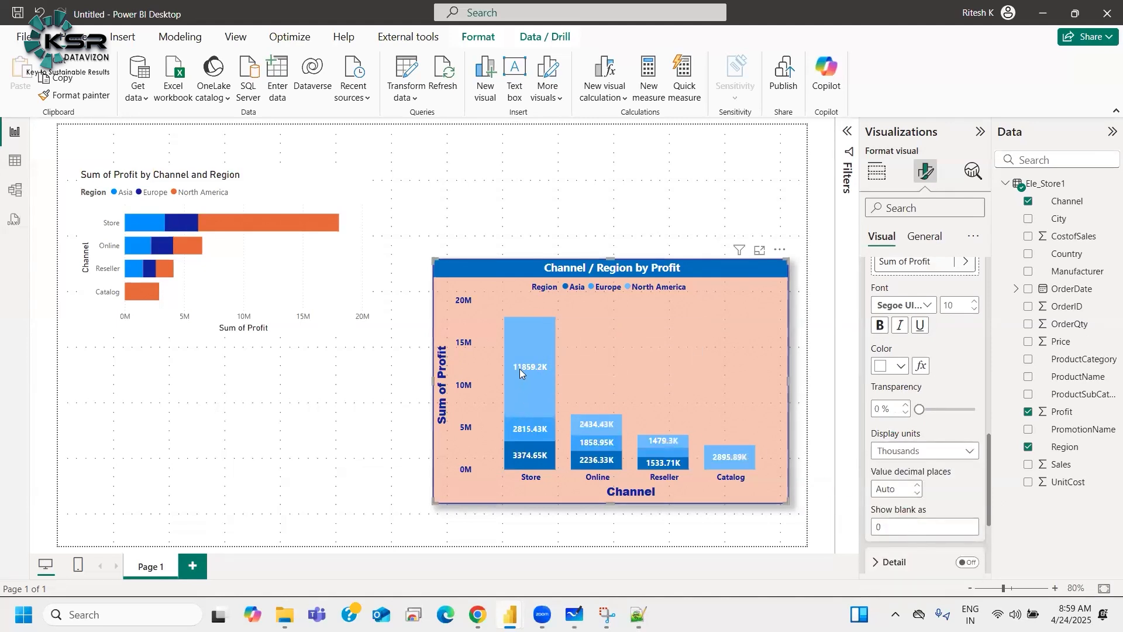
pyautogui.click(886, 455)
pyautogui.click(900, 538)
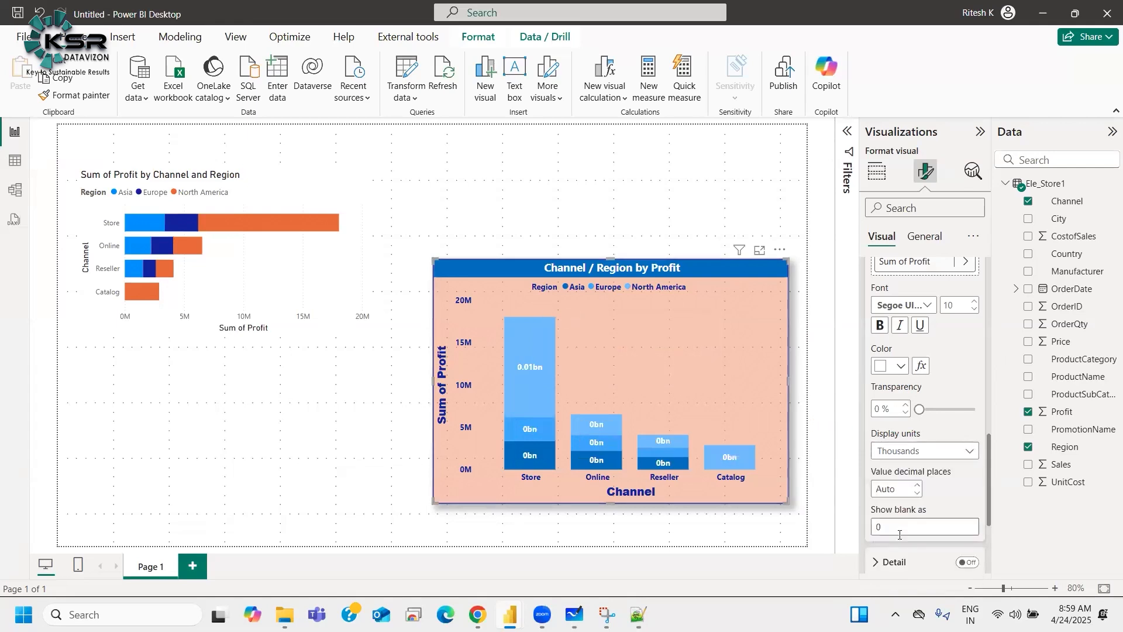
pyautogui.click(906, 456)
pyautogui.click(900, 501)
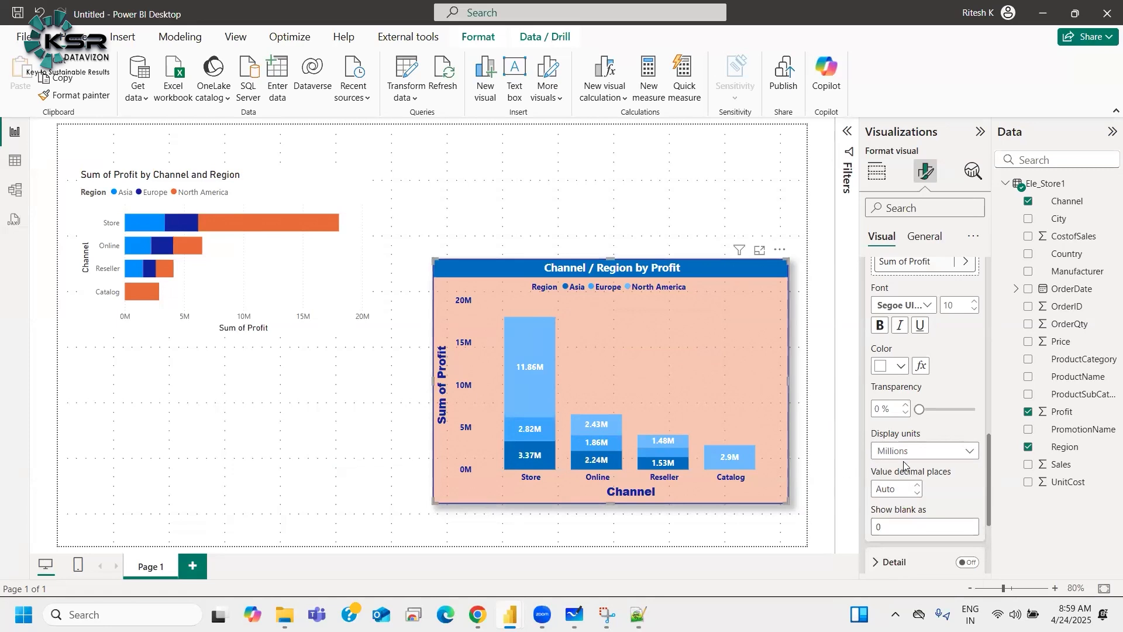
pyautogui.click(906, 454)
pyautogui.click(901, 500)
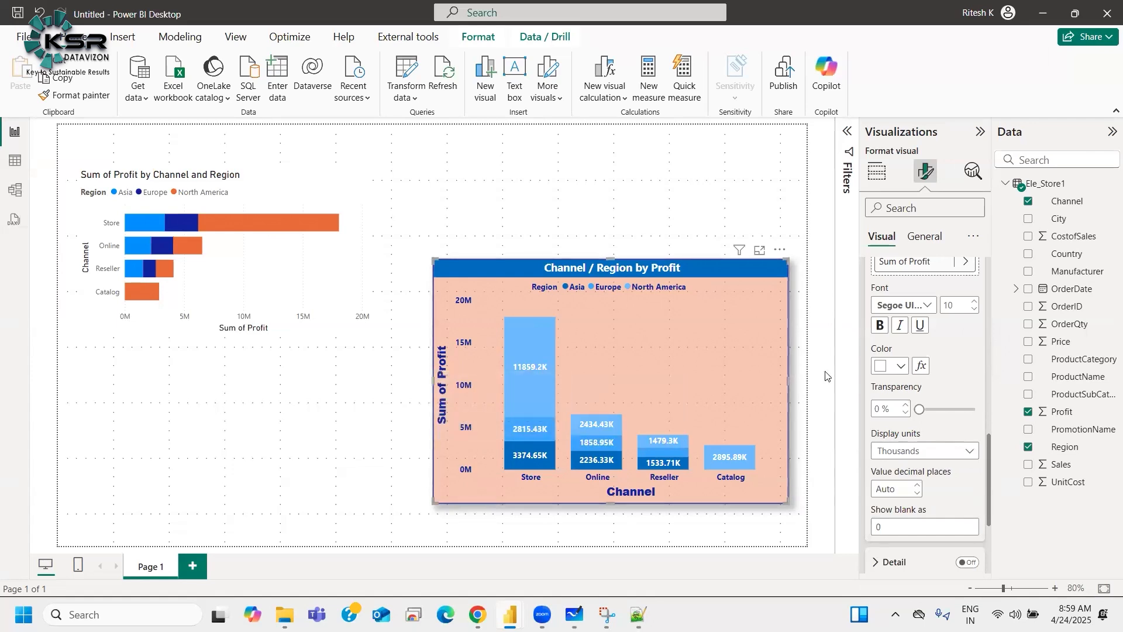
pyautogui.scroll(4, 918, 468)
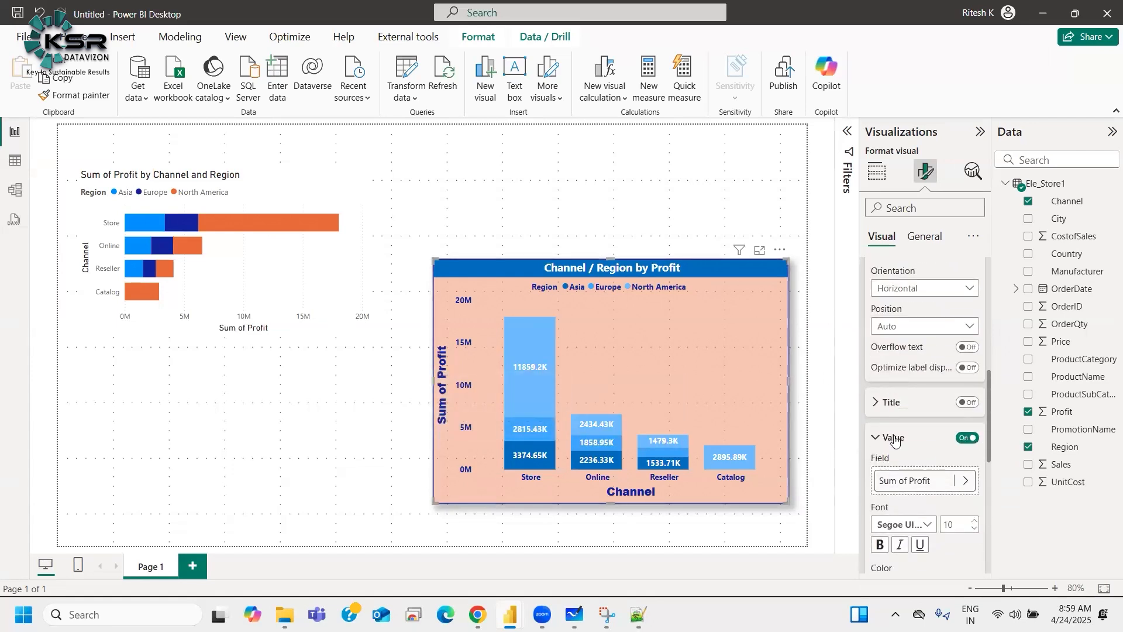
pyautogui.click(895, 440)
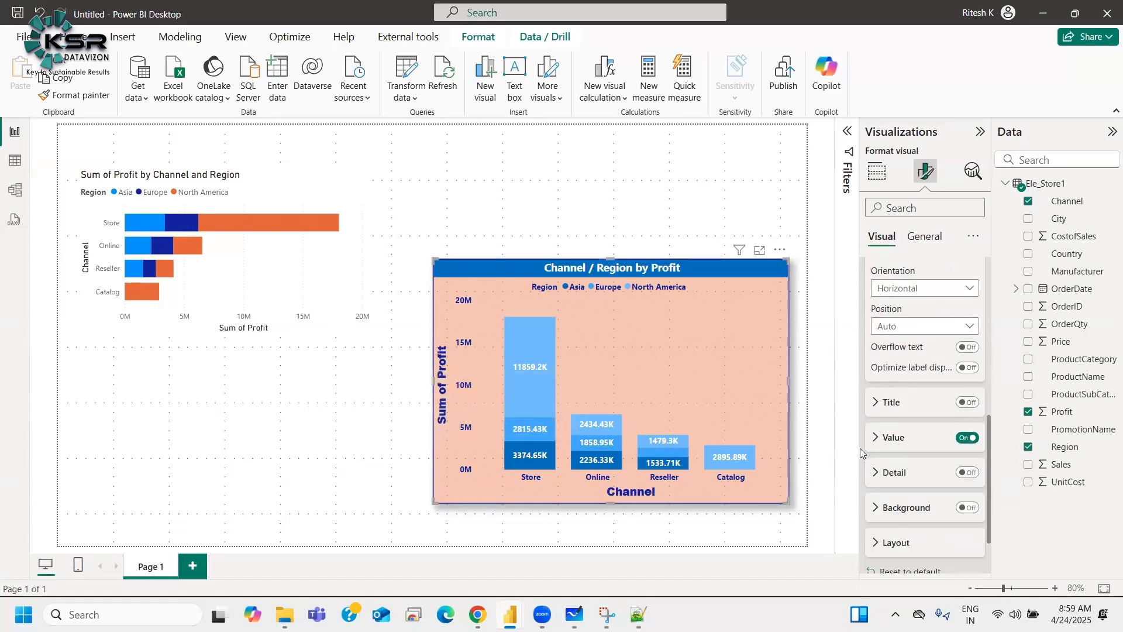
pyautogui.click(965, 402)
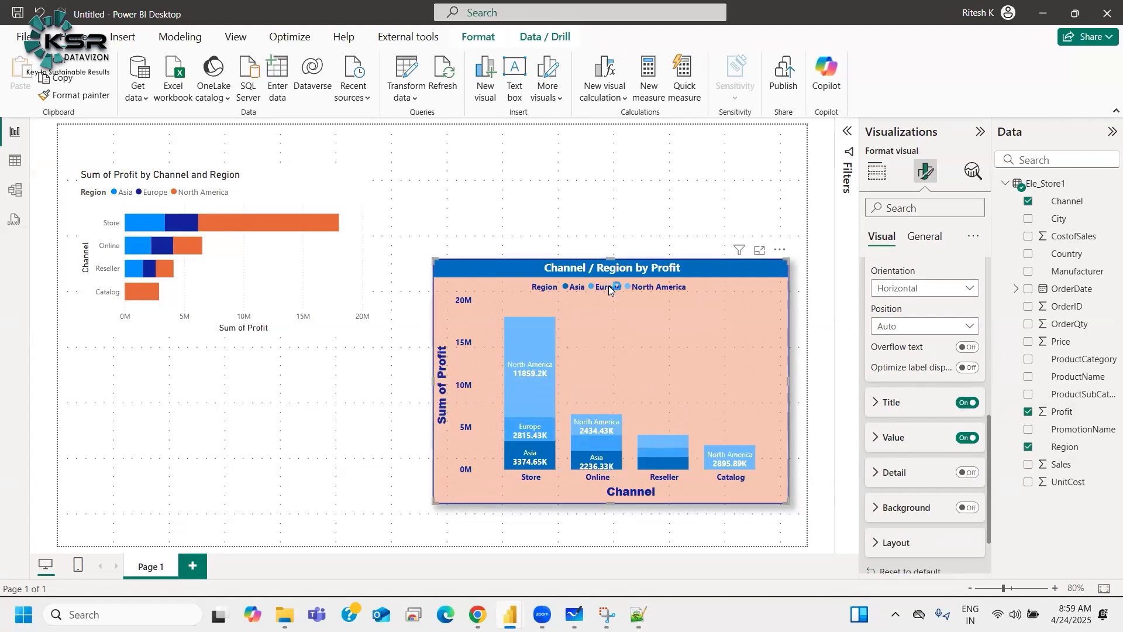
pyautogui.click(966, 403)
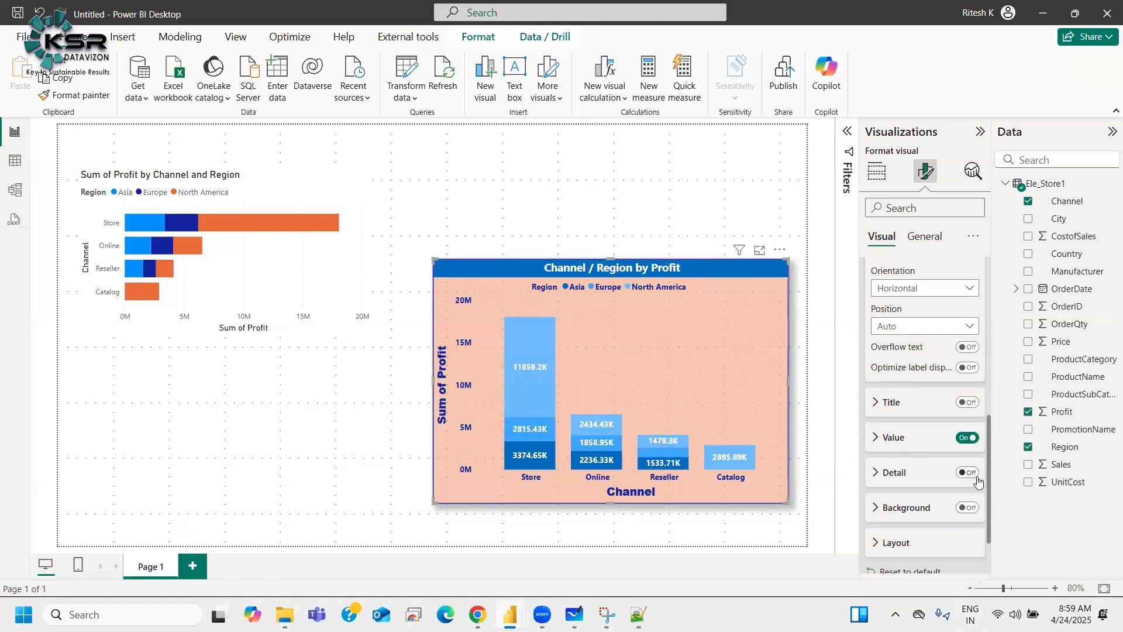
pyautogui.scroll(2, 944, 522)
pyautogui.scroll(1, 945, 525)
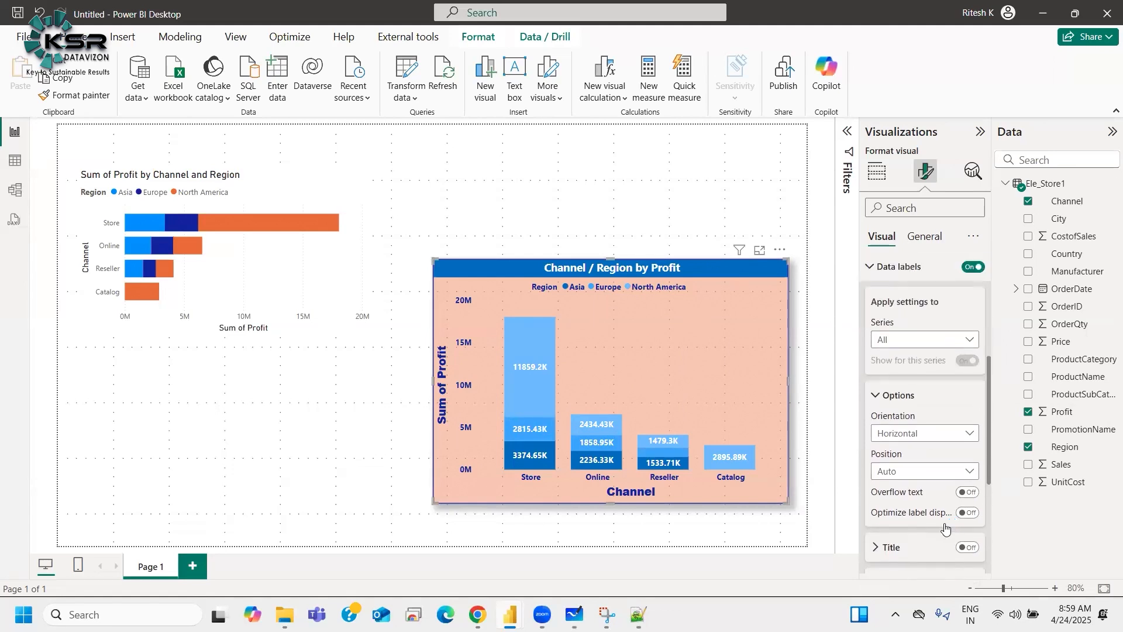
pyautogui.scroll(-5, 944, 526)
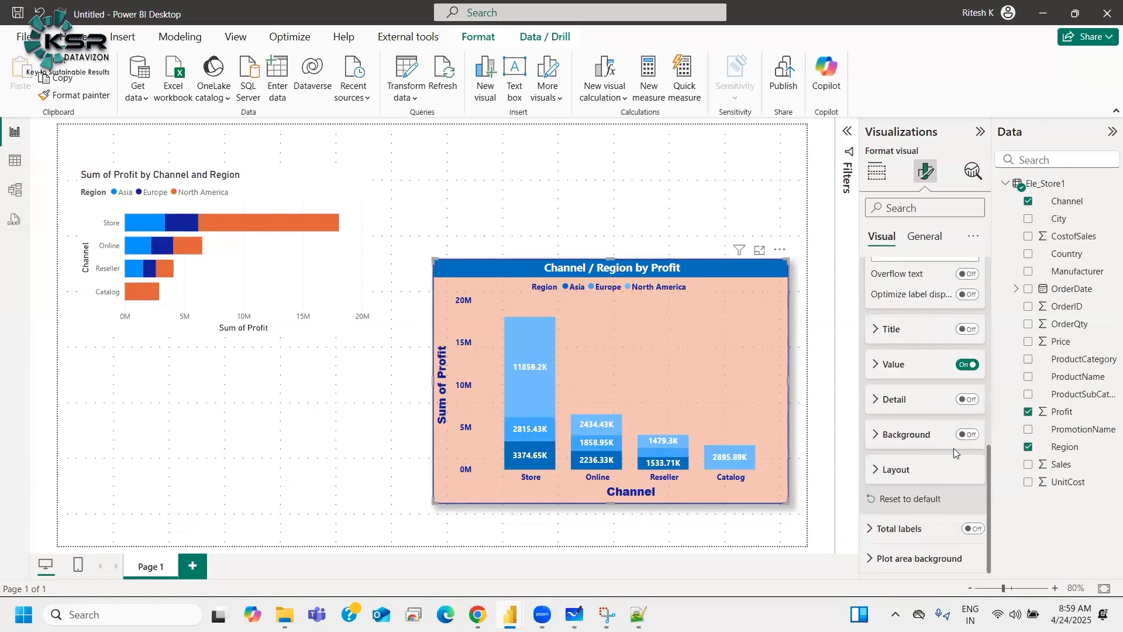
pyautogui.click(968, 436)
pyautogui.click(968, 436)
pyautogui.click(968, 436)
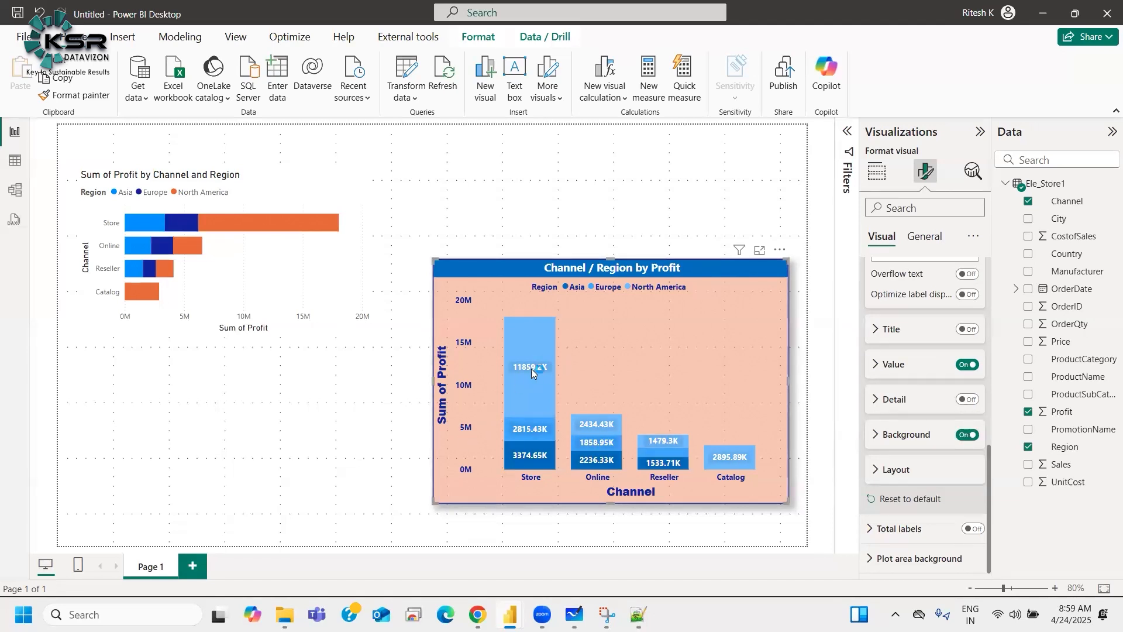
pyautogui.click(881, 434)
pyautogui.scroll(-2, 881, 410)
pyautogui.click(879, 392)
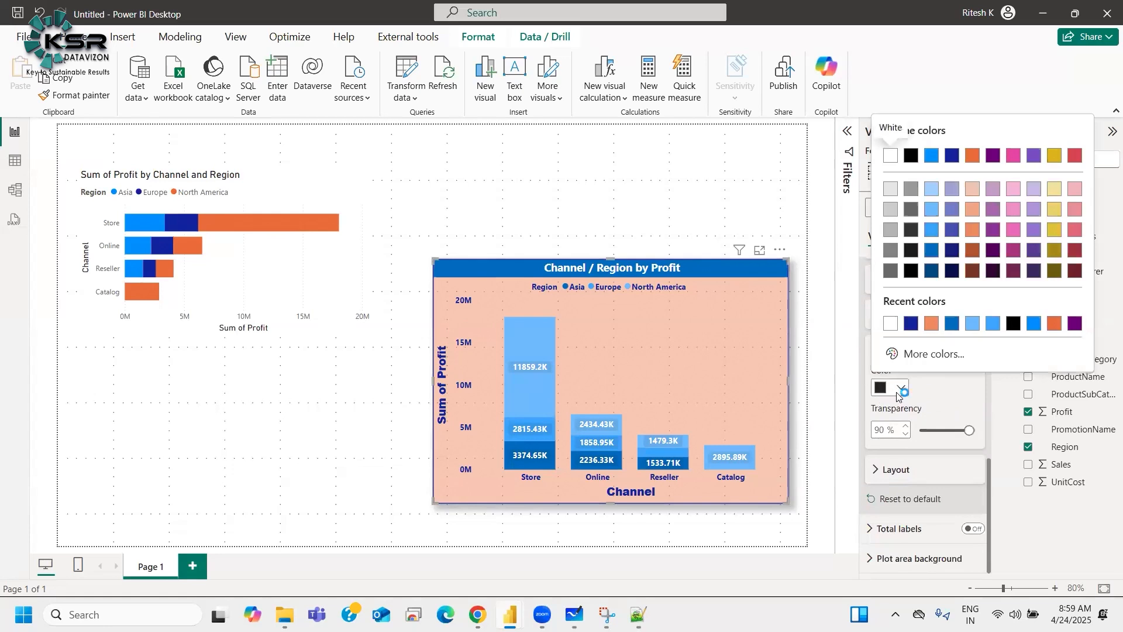
pyautogui.click(896, 404)
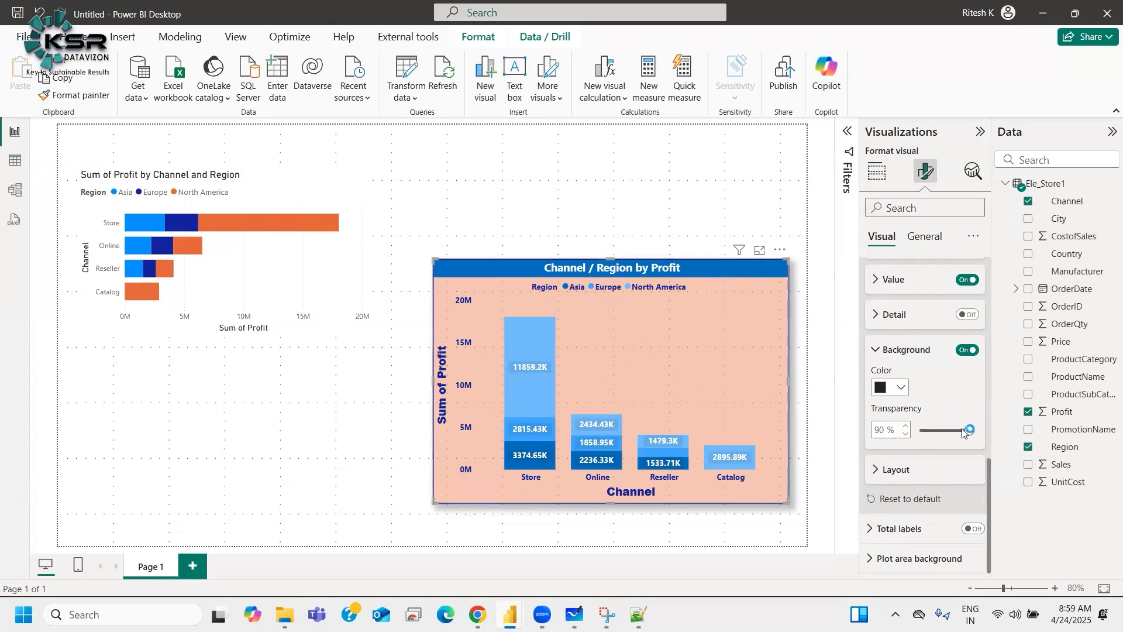
pyautogui.click(920, 431)
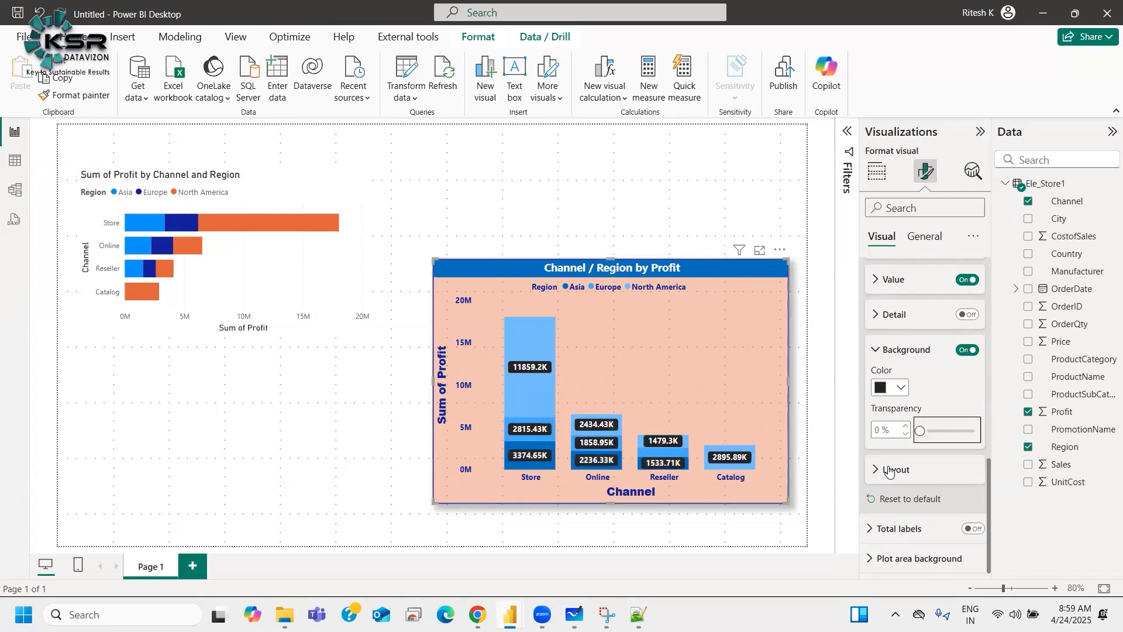
pyautogui.moveTo(967, 436); pyautogui.dragTo(968, 434)
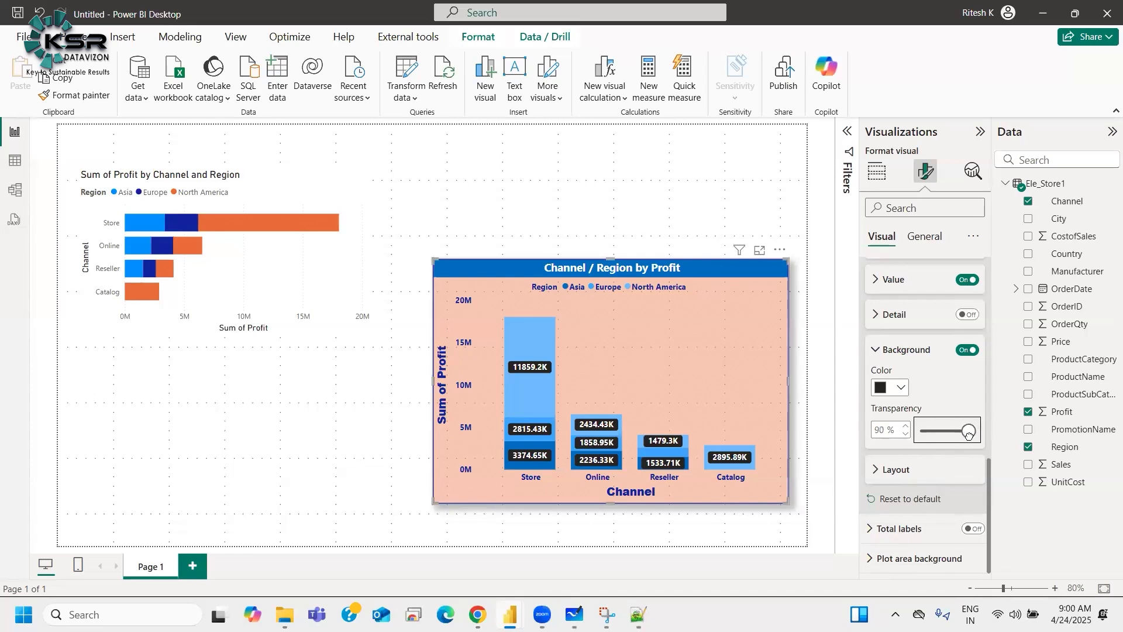
pyautogui.click(928, 354)
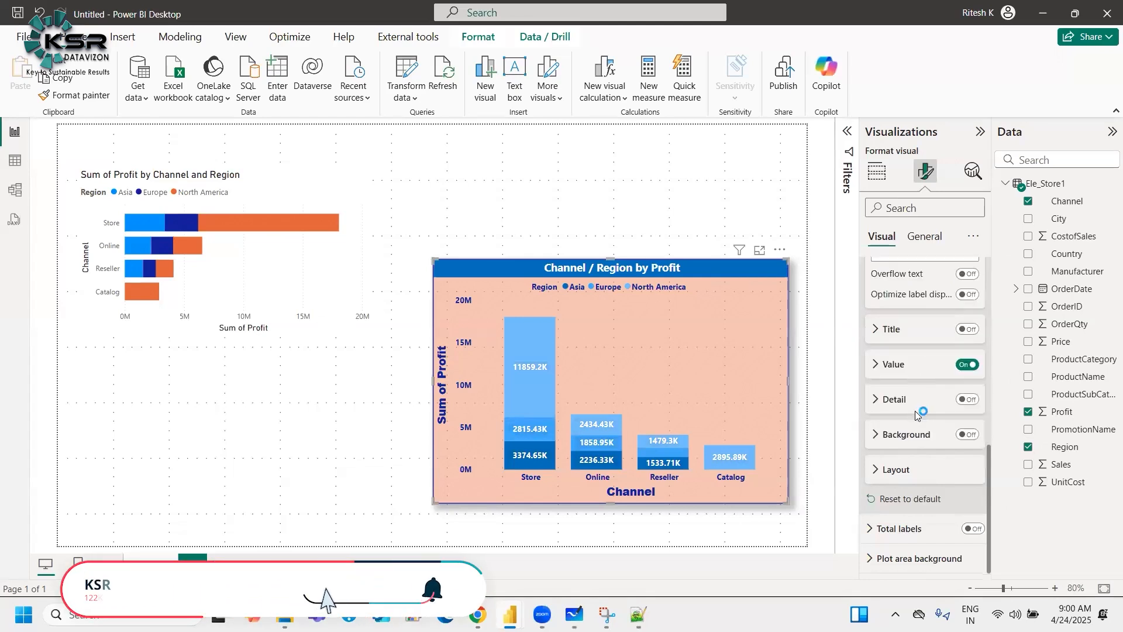
# Step: Try enabling the data labels' detail option, then switch it off and collapse the data label settings
pyautogui.click(967, 399)
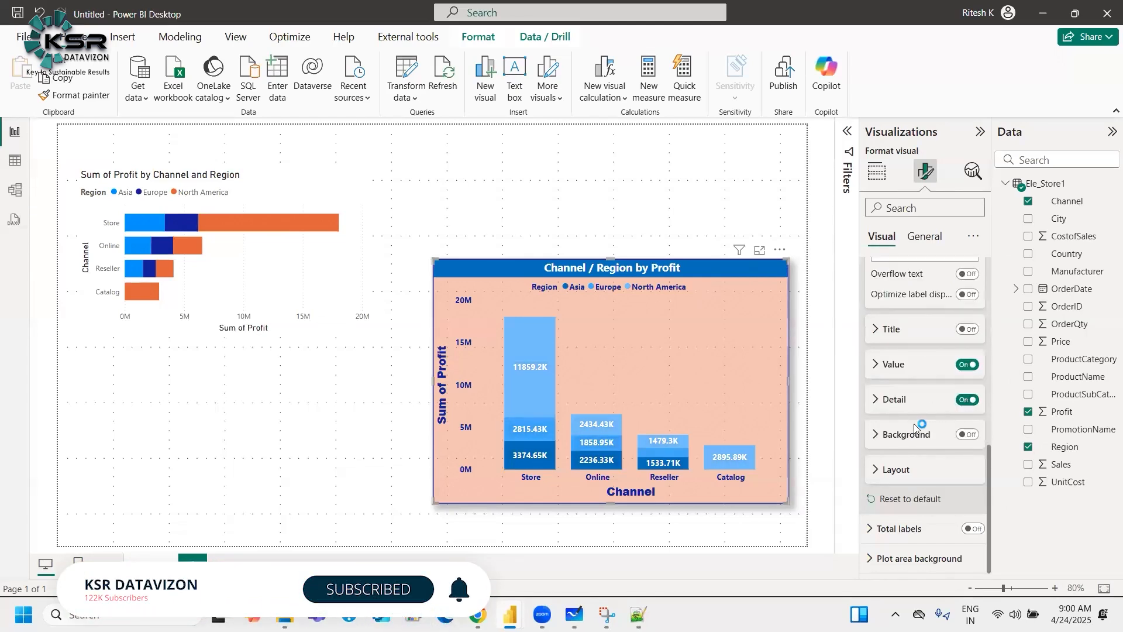
pyautogui.click(894, 400)
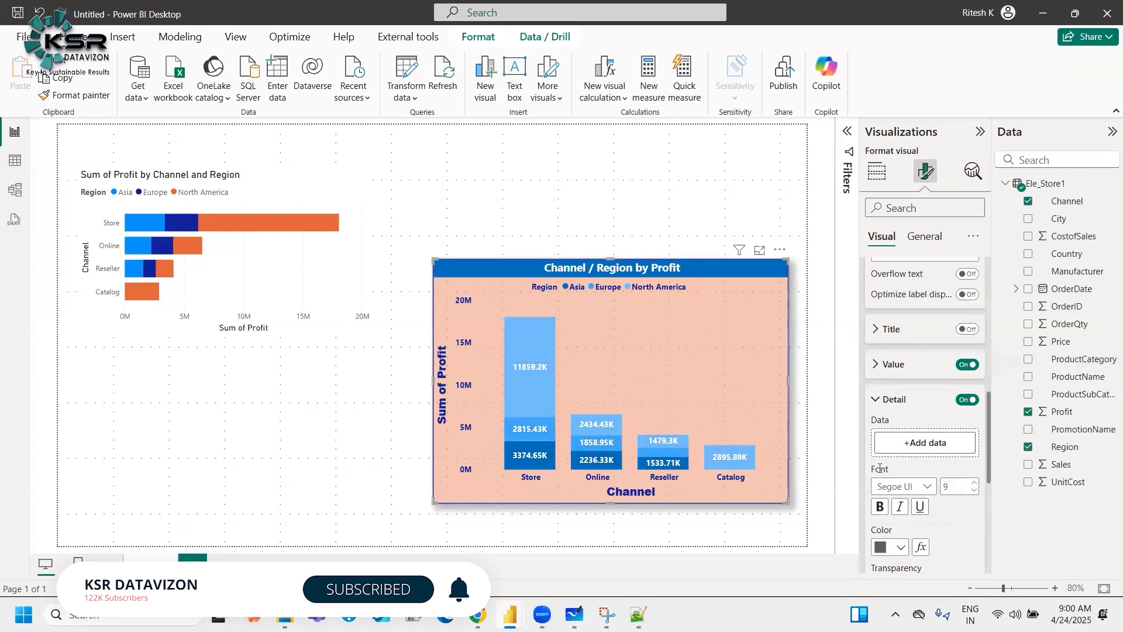
pyautogui.click(964, 400)
pyautogui.click(891, 404)
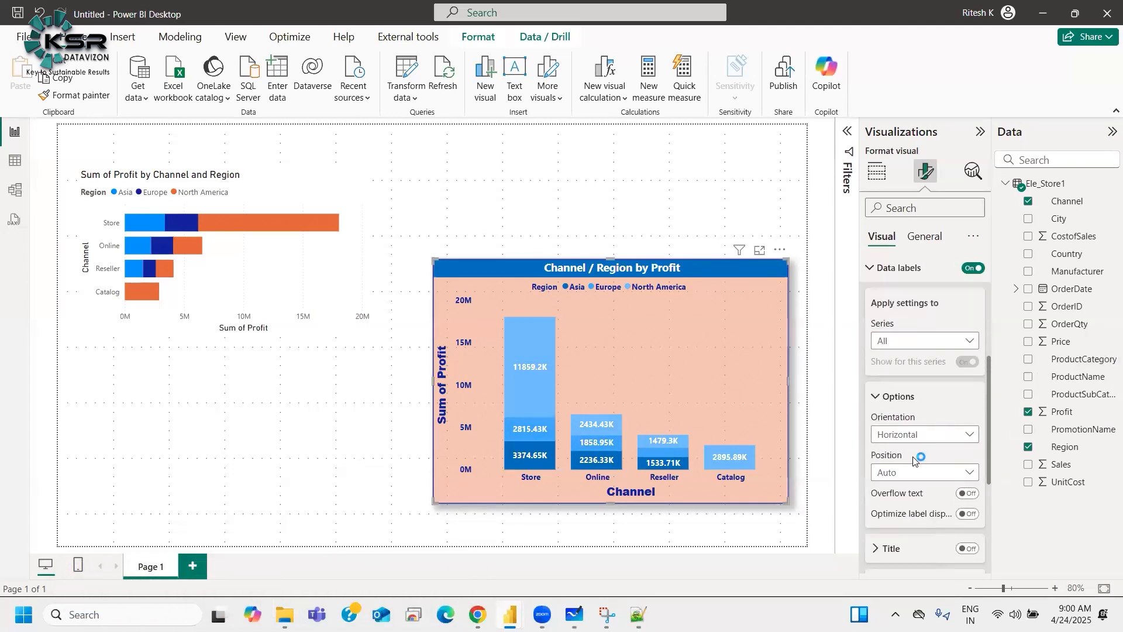
pyautogui.click(893, 396)
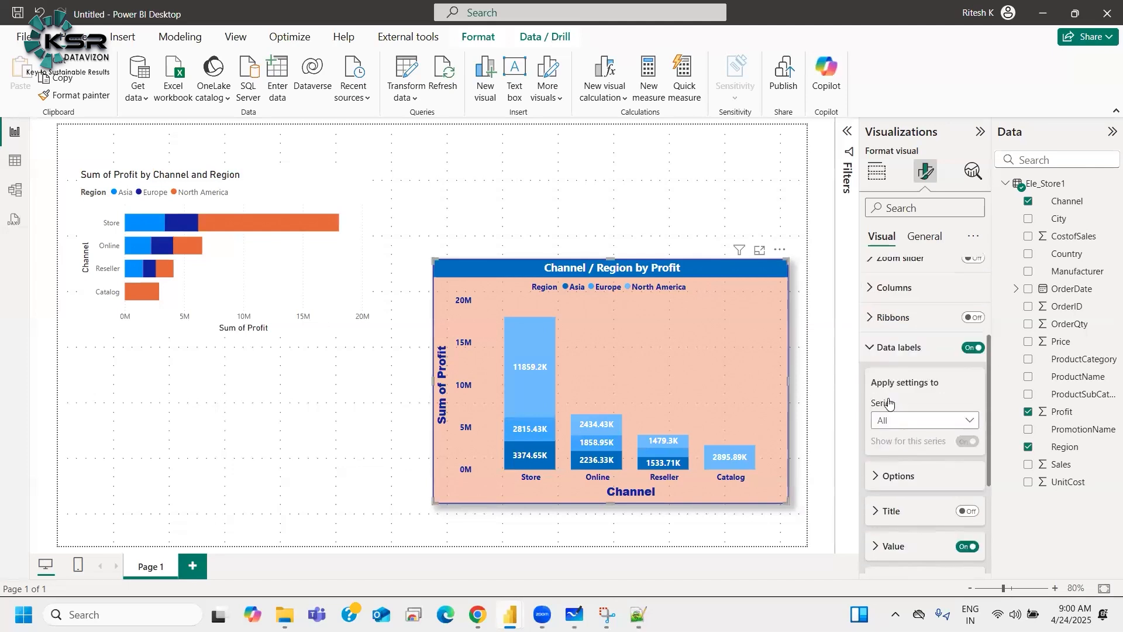
pyautogui.click(905, 416)
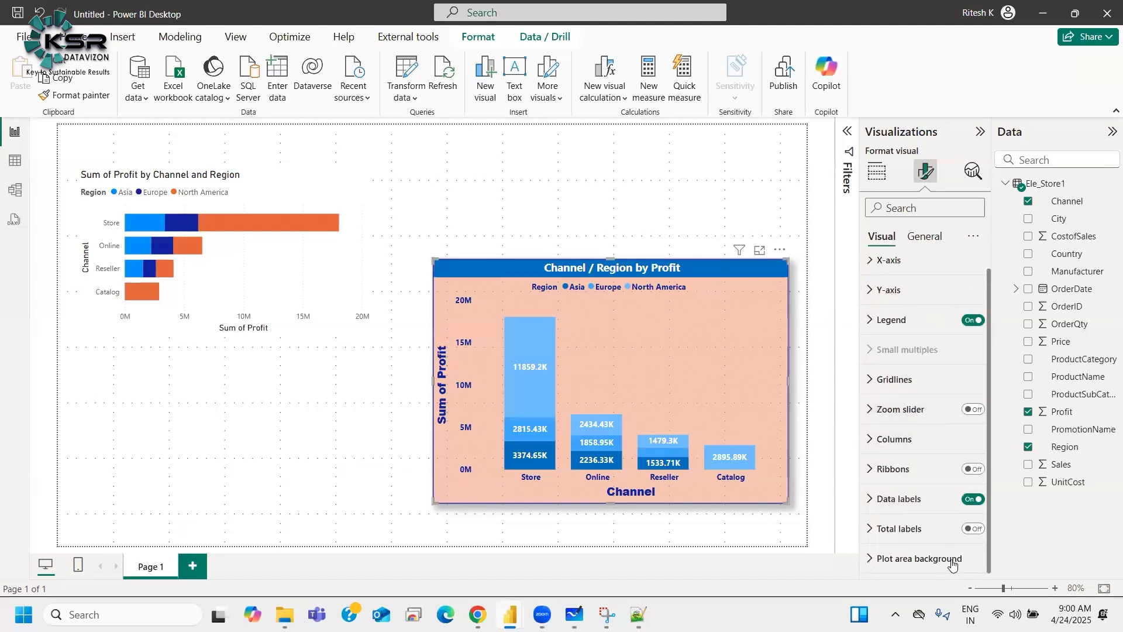
# Step: Turn on total labels for the column chart and set their display units to Millions
pyautogui.click(974, 529)
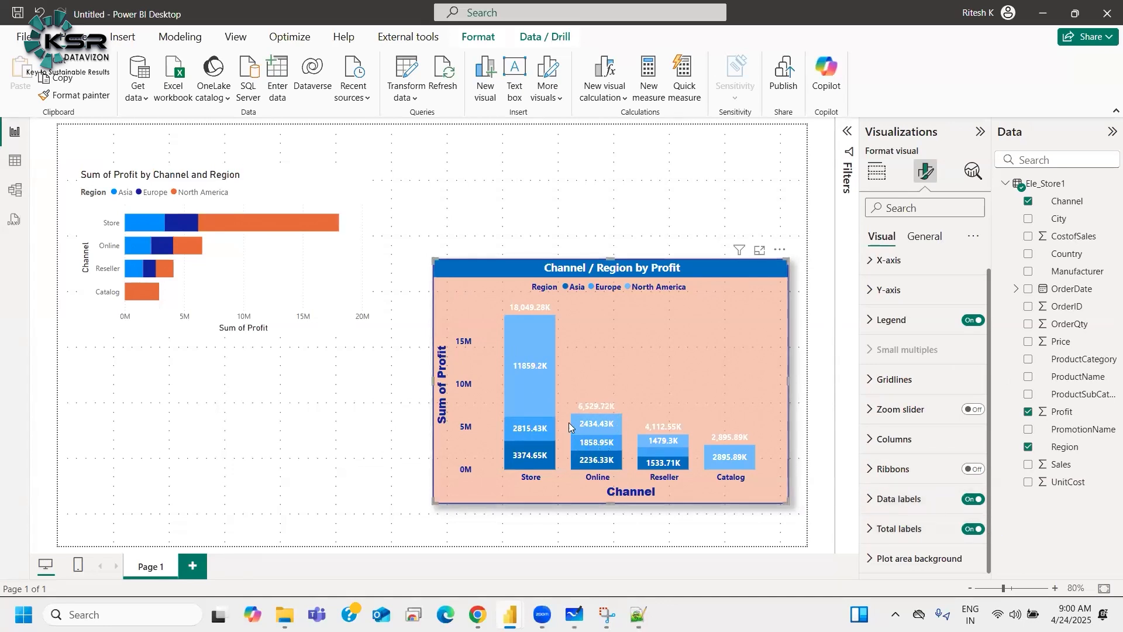
pyautogui.click(899, 529)
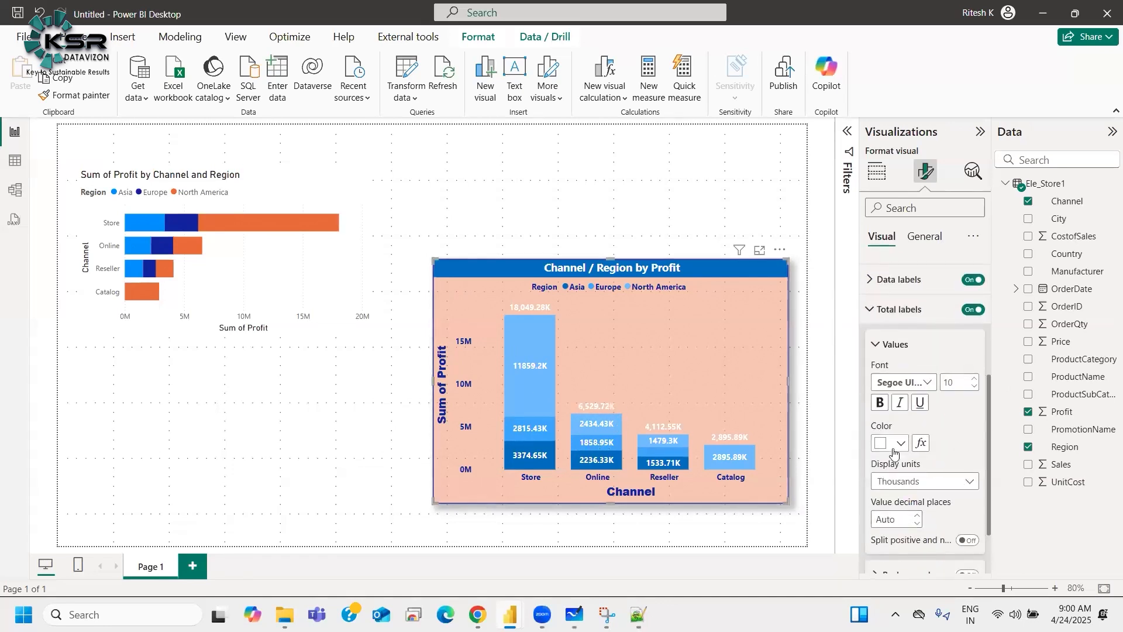
pyautogui.click(904, 482)
pyautogui.click(897, 546)
pyautogui.scroll(-1, 922, 526)
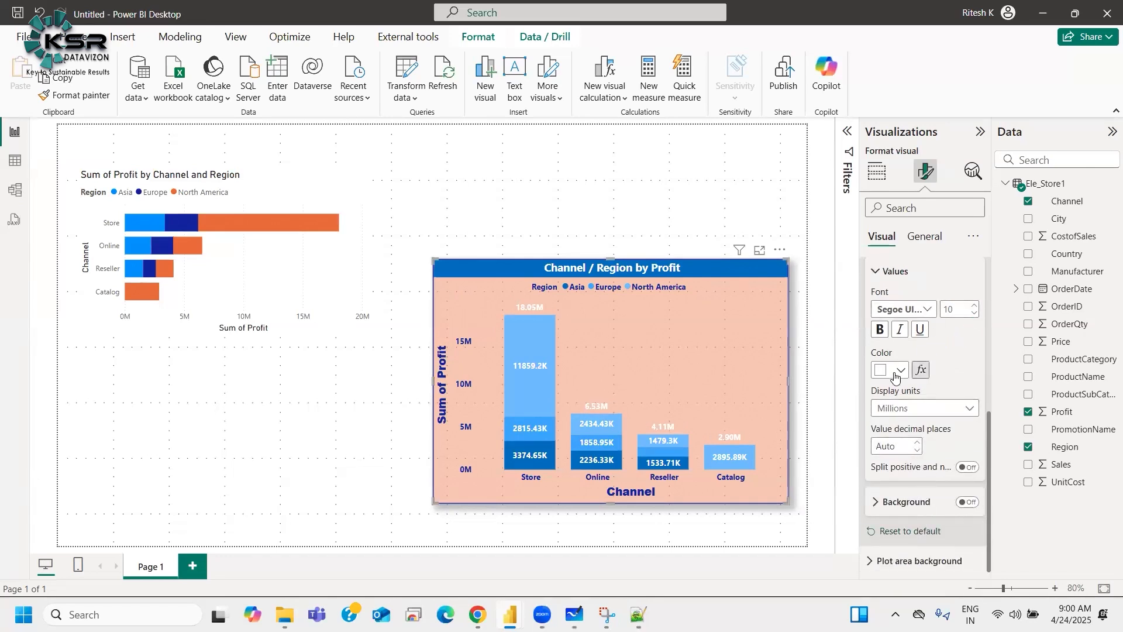
pyautogui.scroll(1, 919, 421)
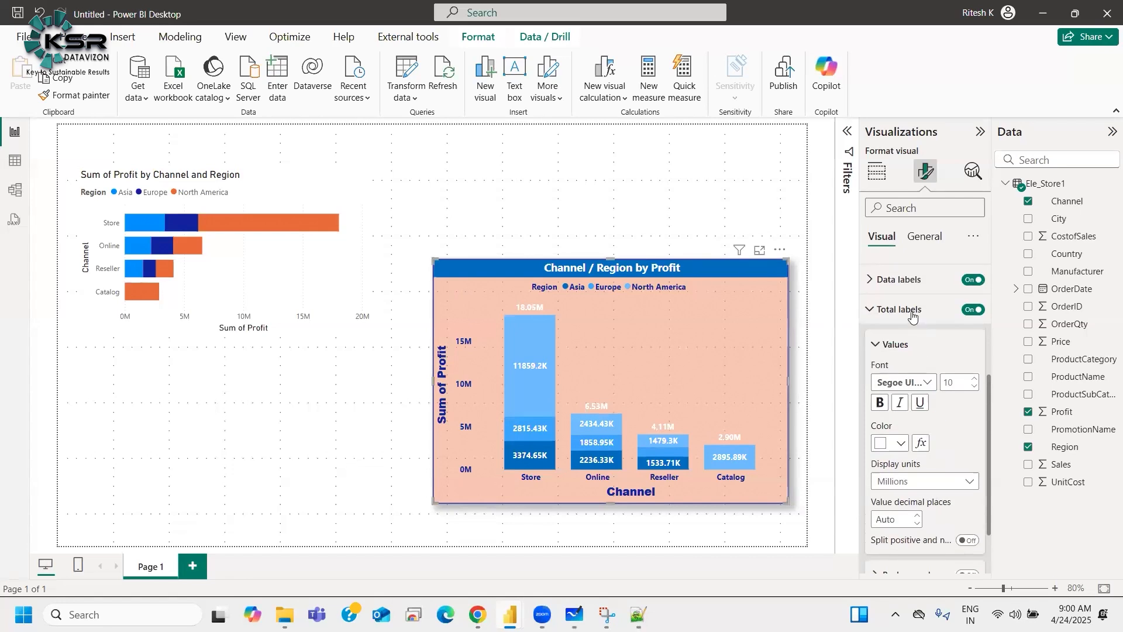
pyautogui.click(912, 315)
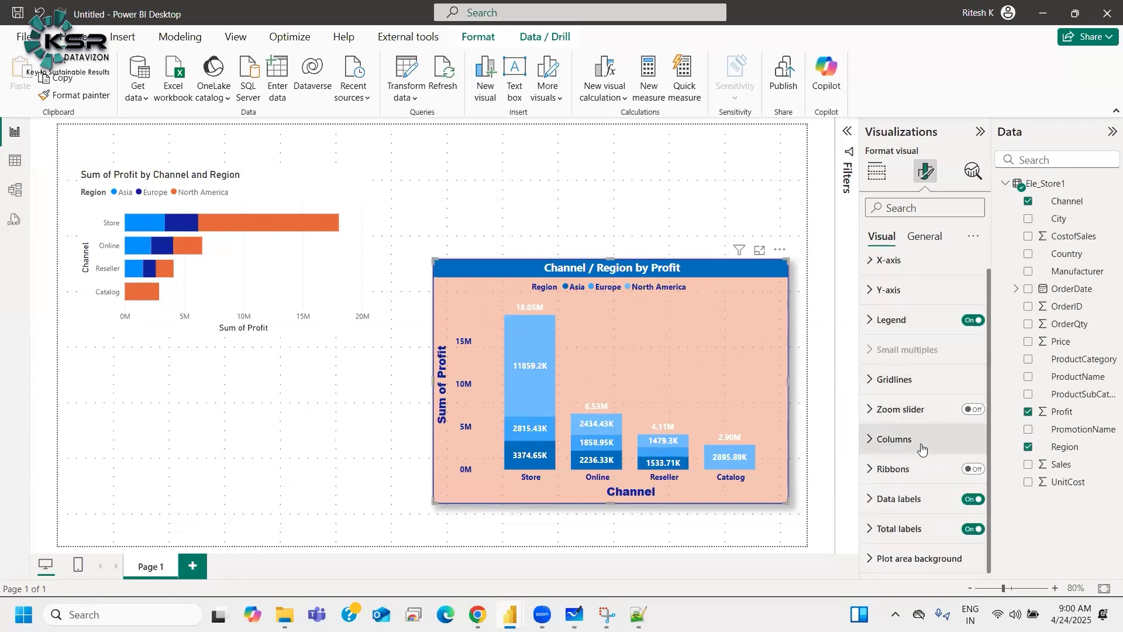
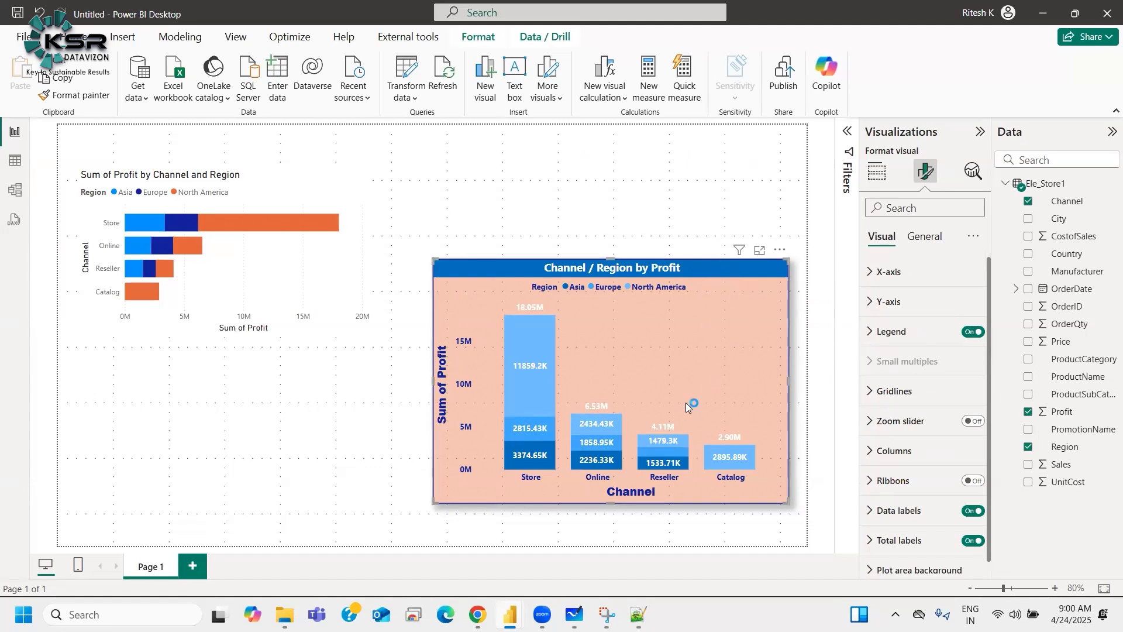
# Step: Move the column chart slightly up and left on the canvas, switching its background off and back on
pyautogui.moveTo(688, 272); pyautogui.dragTo(612, 278)
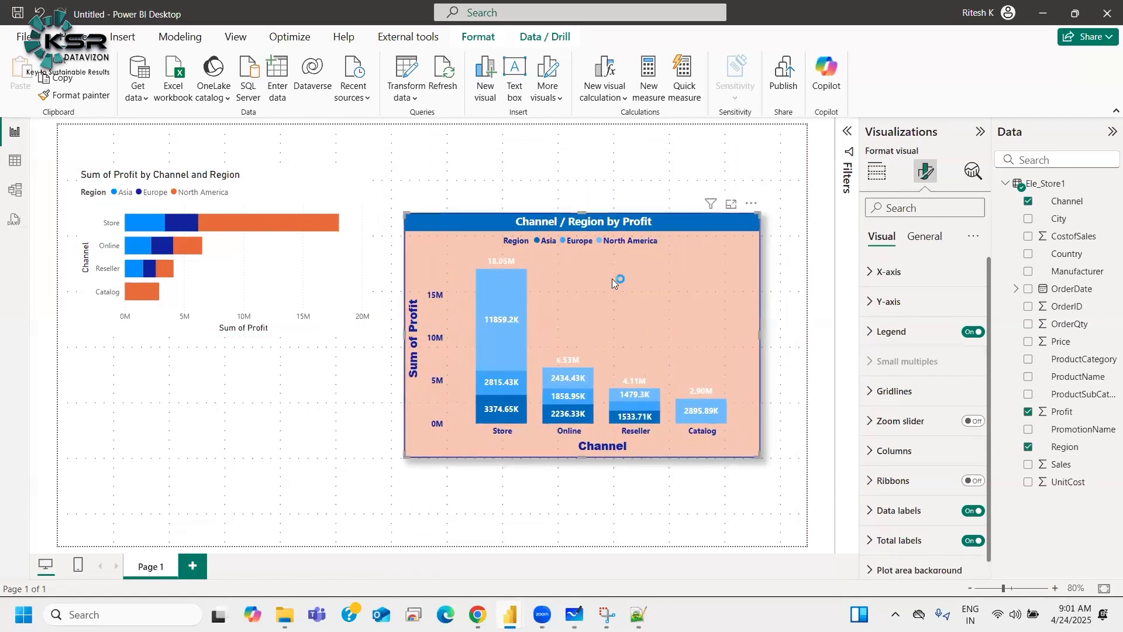
pyautogui.click(923, 237)
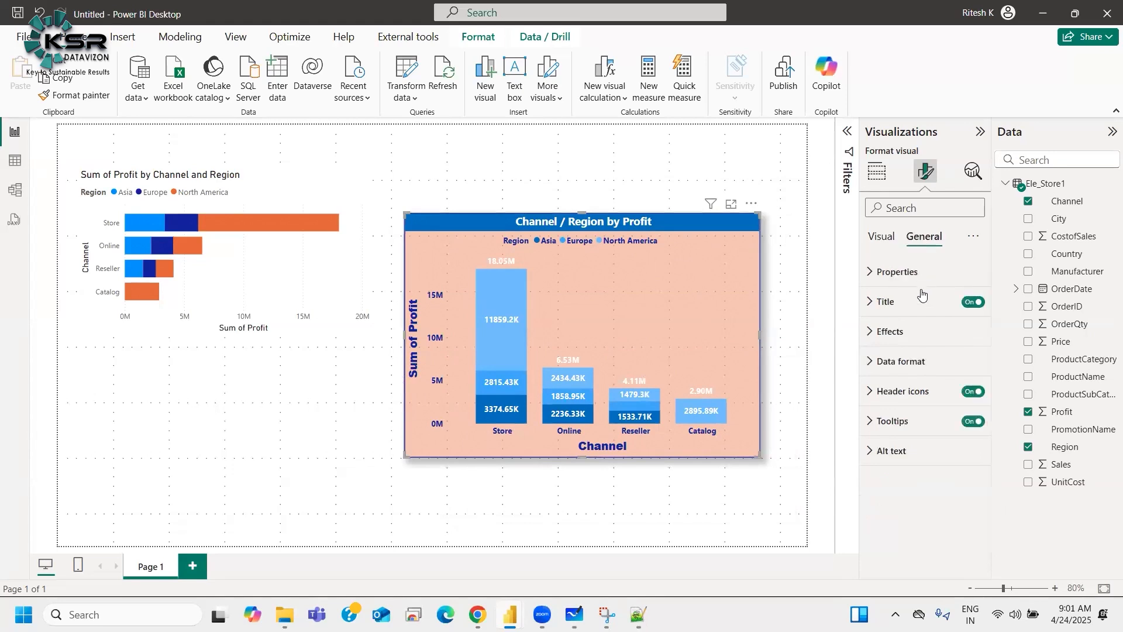
pyautogui.click(889, 332)
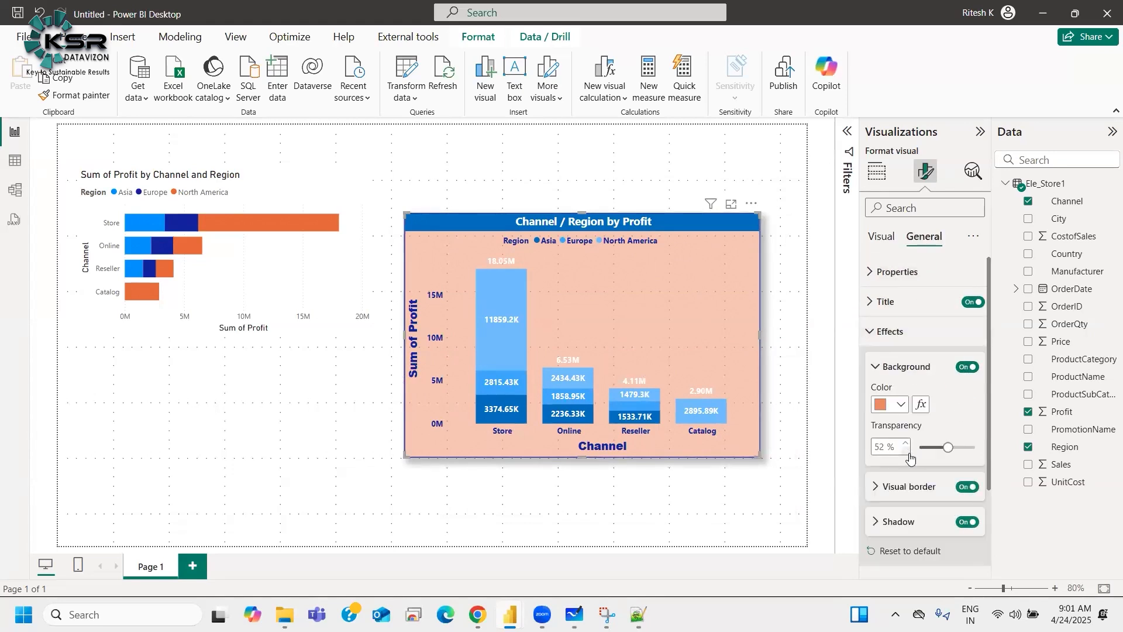
pyautogui.click(964, 367)
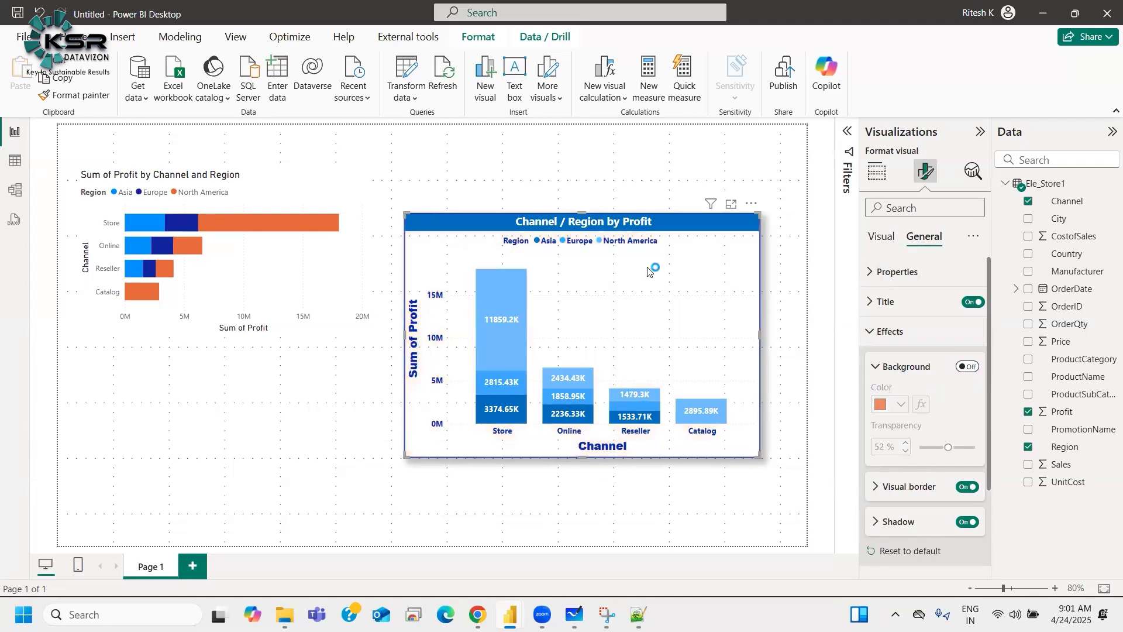
pyautogui.moveTo(579, 222); pyautogui.dragTo(696, 168)
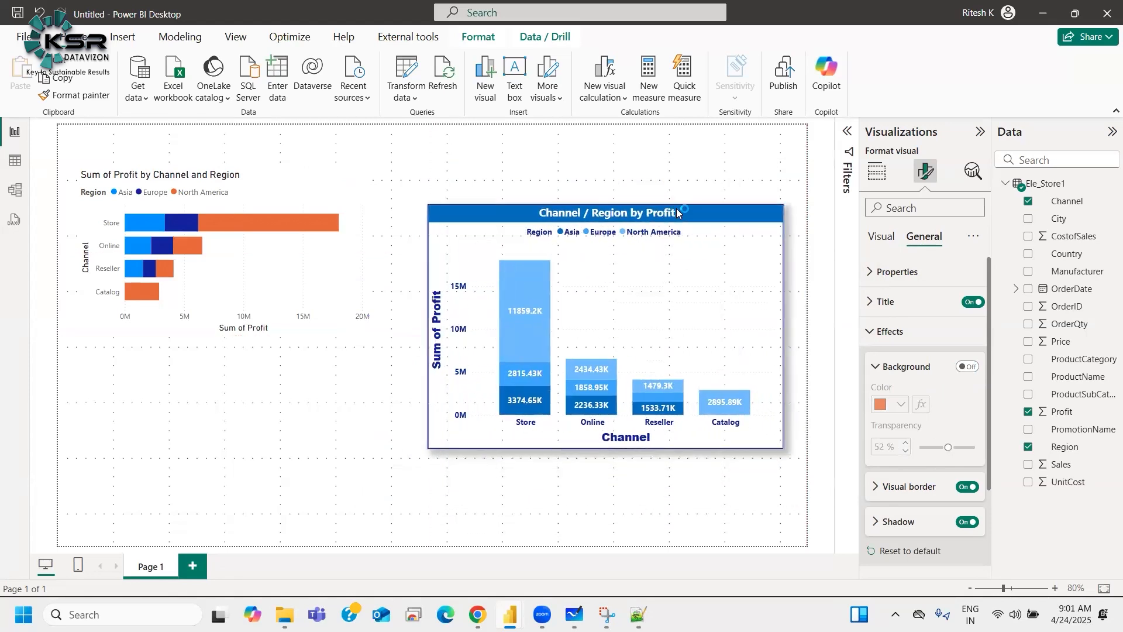
pyautogui.click(965, 367)
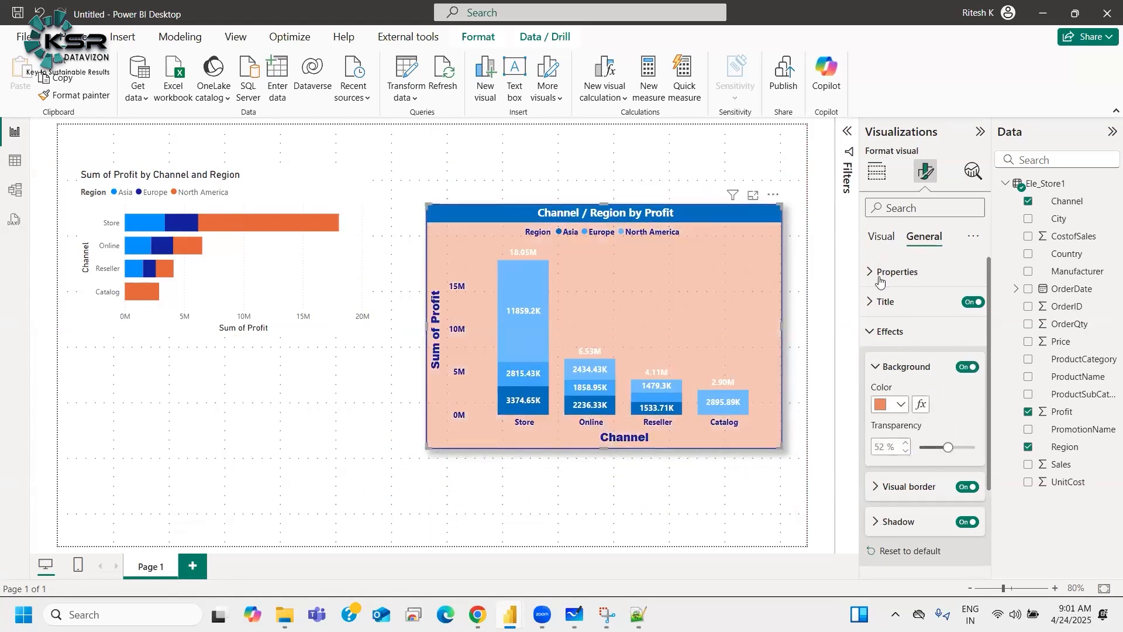
# Step: Expand the column chart's horizontal gridline settings and nudge the chart a little higher
pyautogui.click(882, 331)
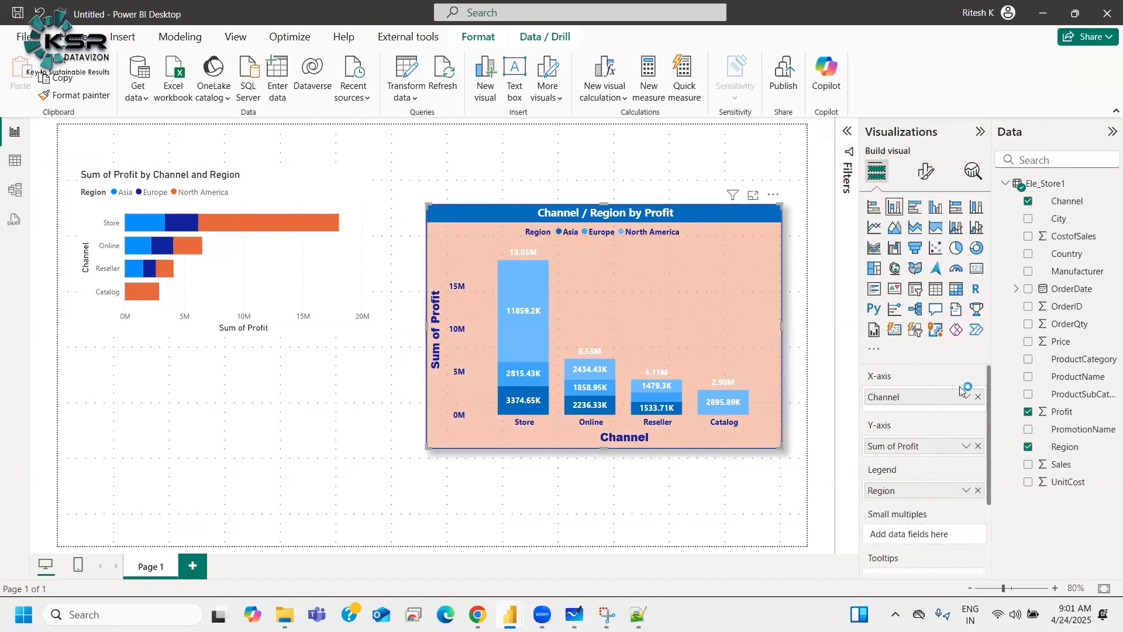
pyautogui.click(925, 171)
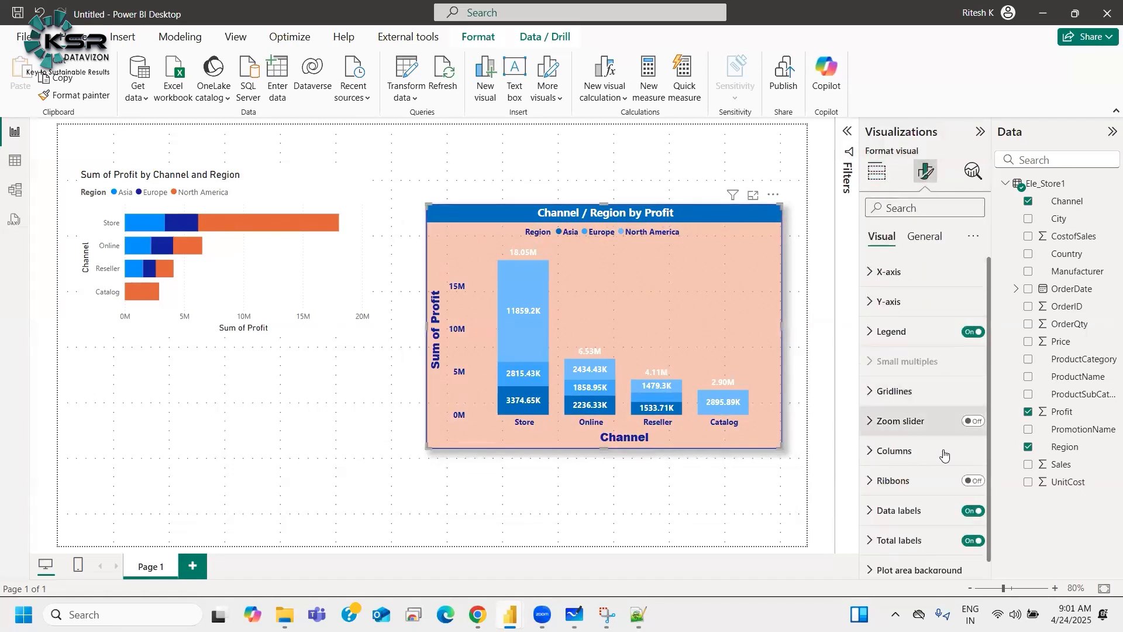
pyautogui.click(939, 391)
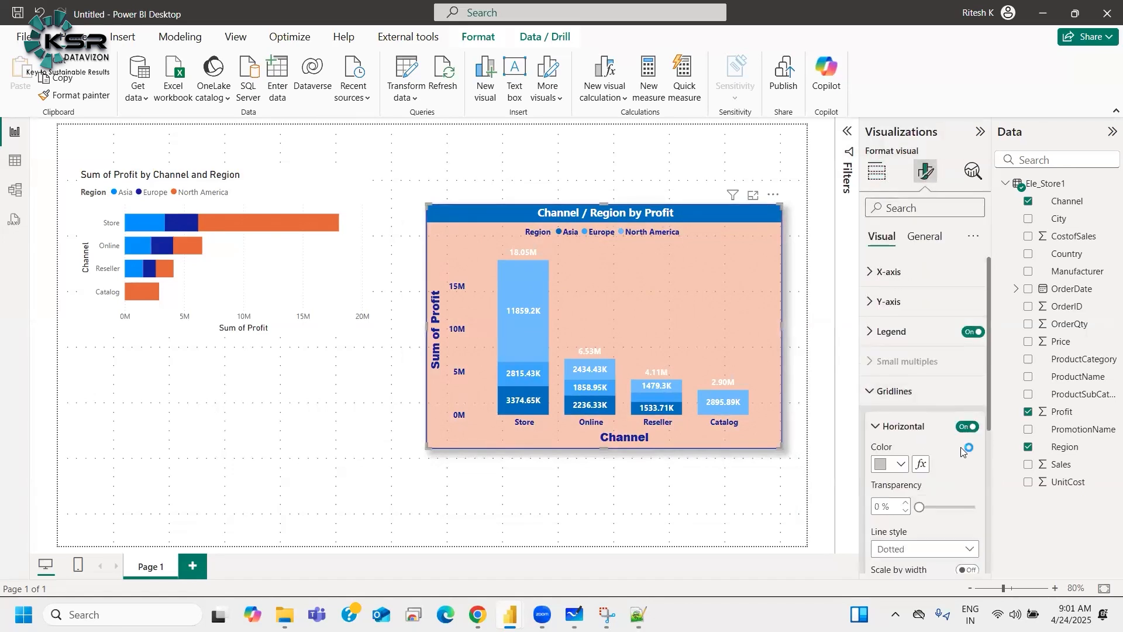
pyautogui.scroll(-3, 965, 441)
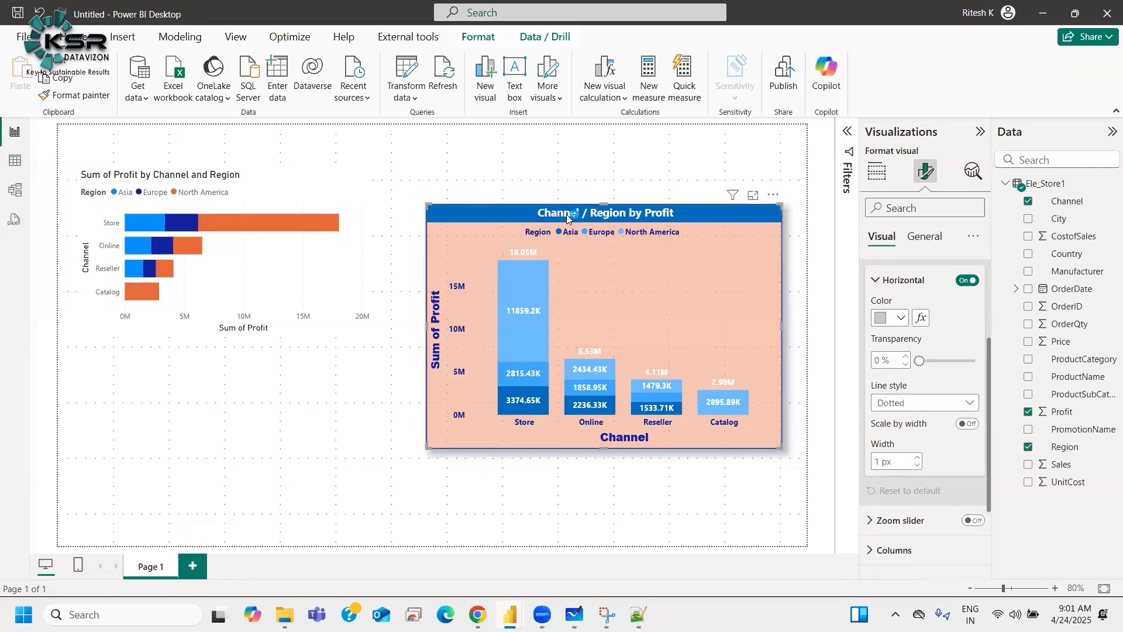
pyautogui.moveTo(575, 221)
pyautogui.mouseDown()
pyautogui.moveTo(553, 280)
pyautogui.moveTo(582, 208)
pyautogui.moveTo(573, 202)
pyautogui.mouseUp()
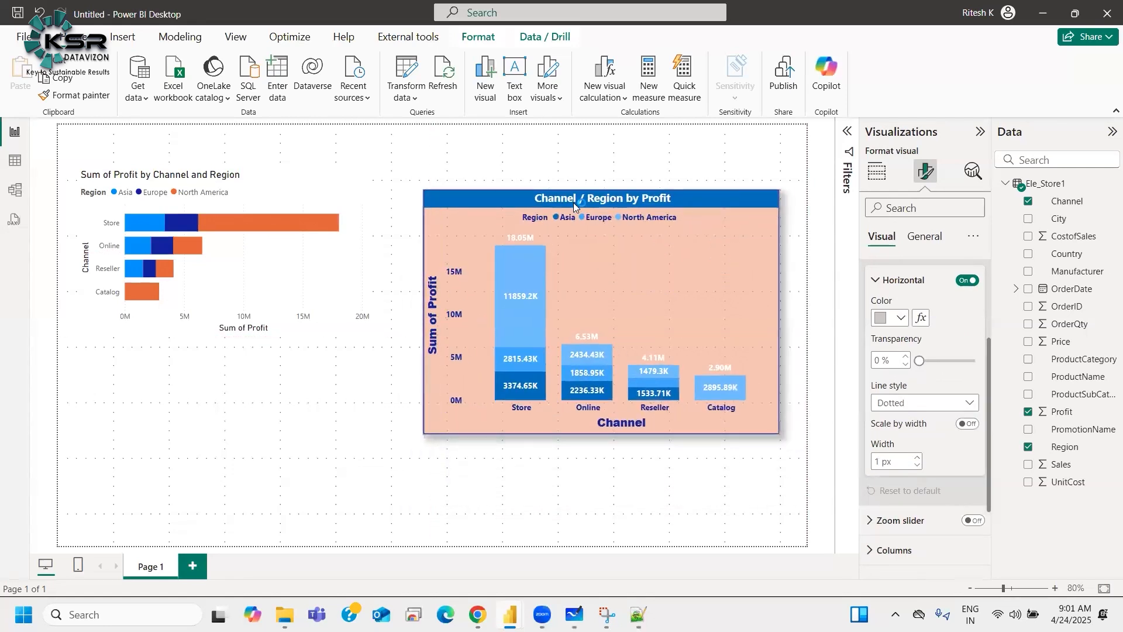
# Step: Hide the page gridlines and set the horizontal gridline width to 4 px
pyautogui.click(234, 37)
pyautogui.click(466, 62)
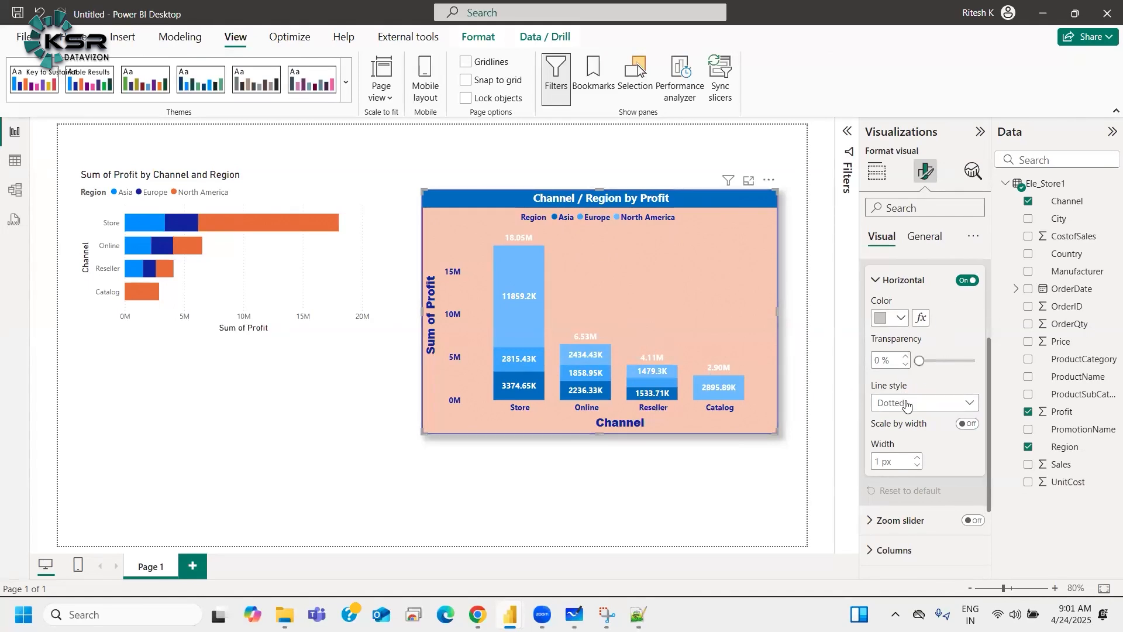
pyautogui.click(917, 457)
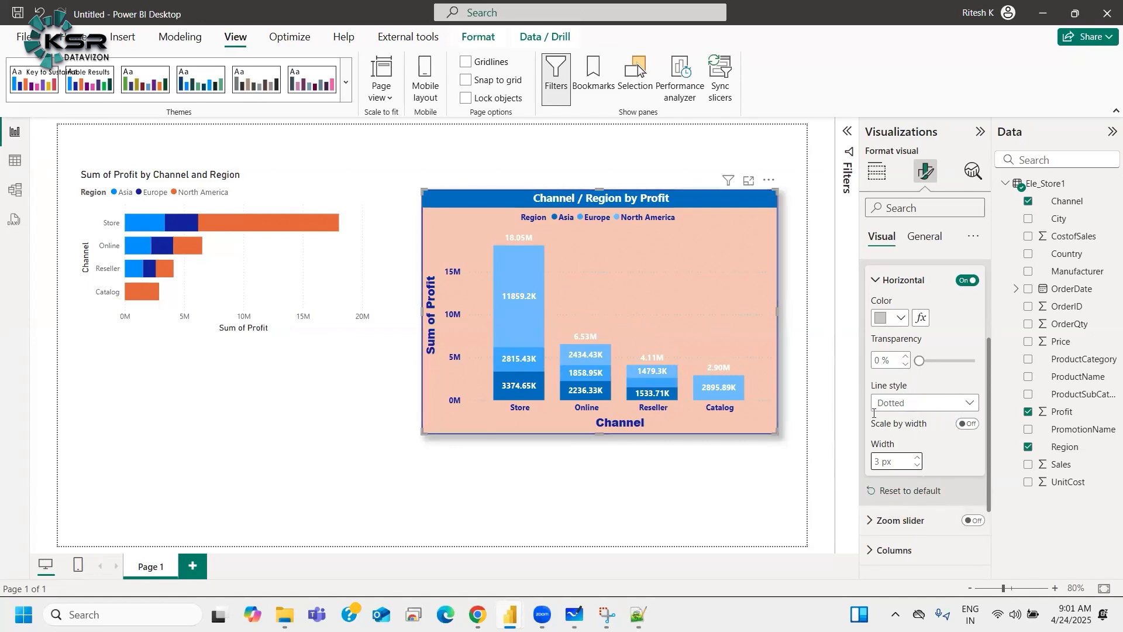
pyautogui.click(917, 456)
# Step: Set the horizontal gridline line style to Custom after trying other styles
pyautogui.click(890, 403)
pyautogui.click(891, 439)
pyautogui.click(892, 403)
pyautogui.click(893, 455)
pyautogui.click(898, 404)
pyautogui.click(891, 472)
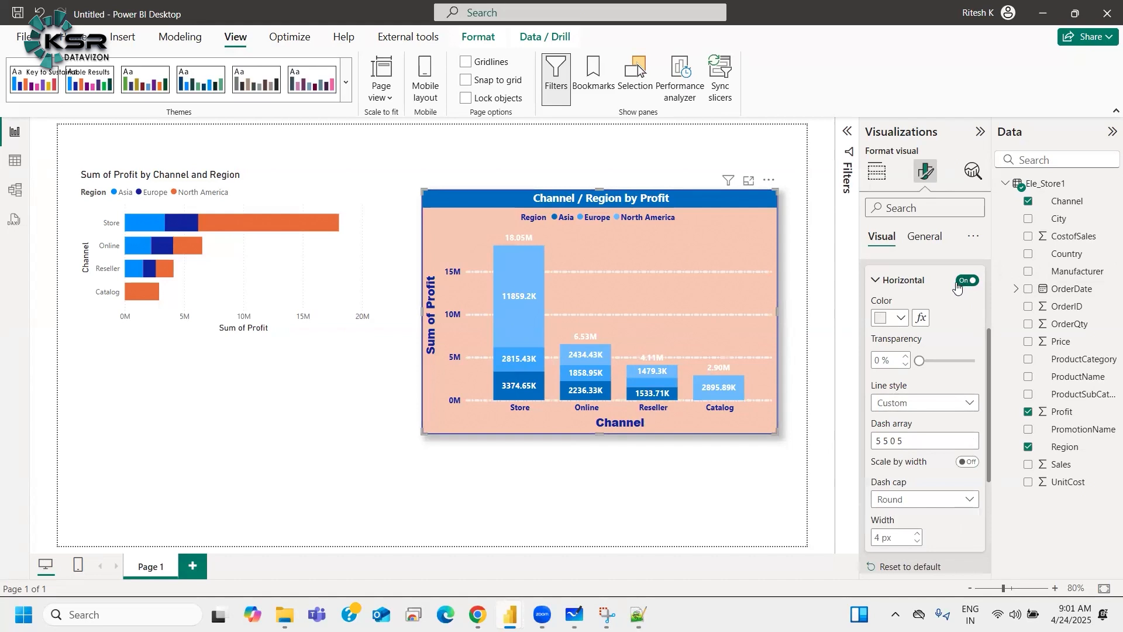
# Step: Turn off the column chart's horizontal gridlines and collapse their settings
pyautogui.click(965, 282)
pyautogui.scroll(3, 939, 368)
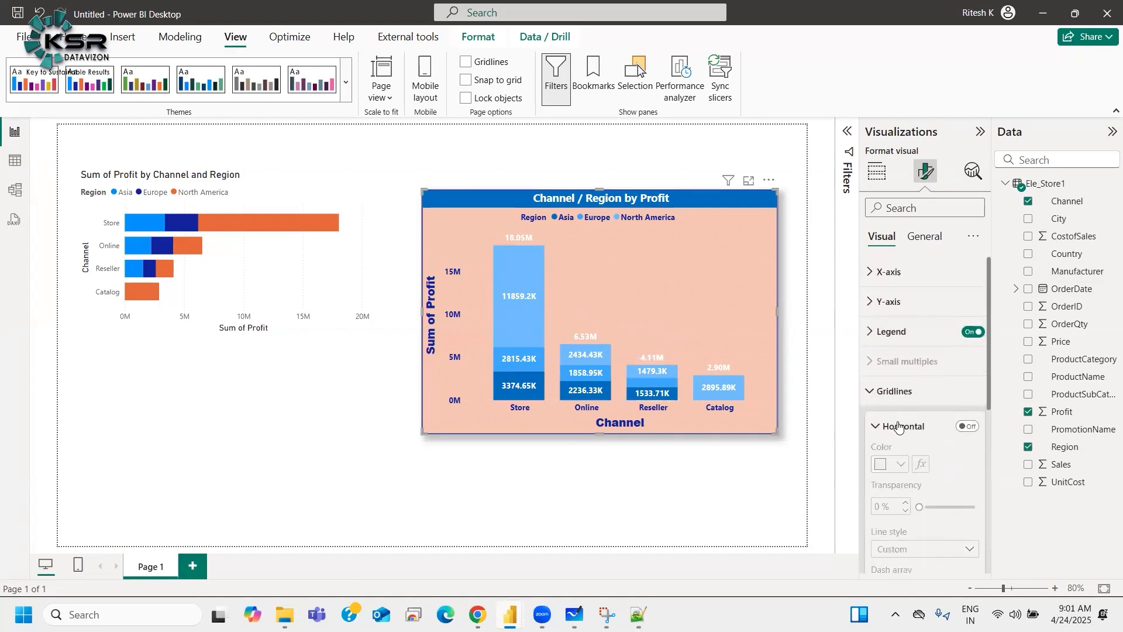
pyautogui.click(949, 432)
# Step: Show the page gridlines again and move the column chart lower on the page
pyautogui.click(465, 62)
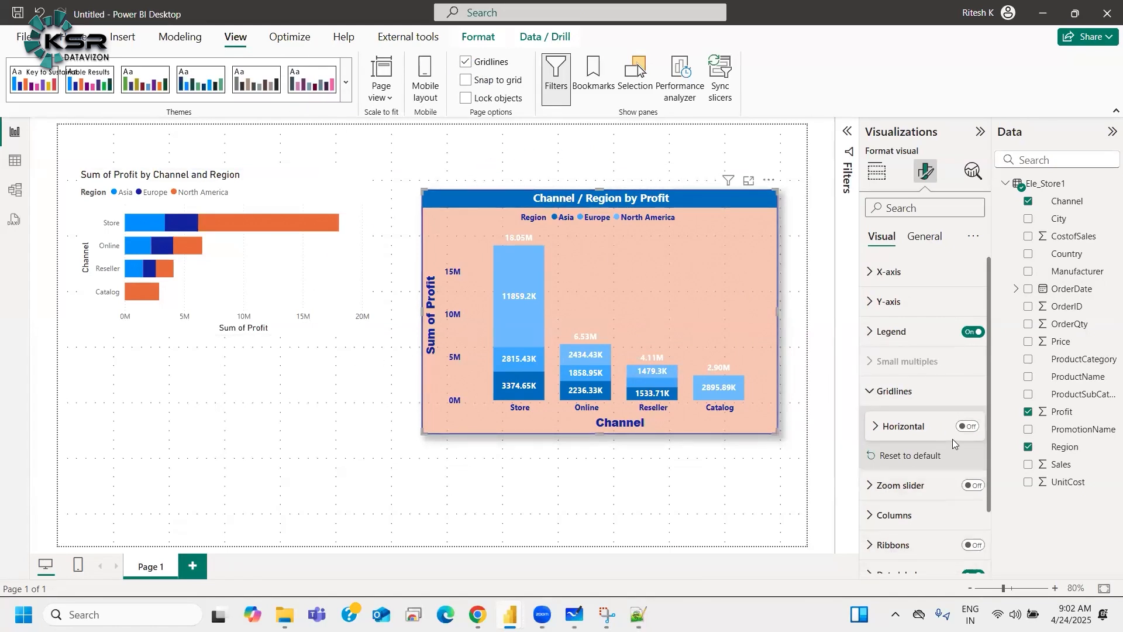
pyautogui.click(906, 391)
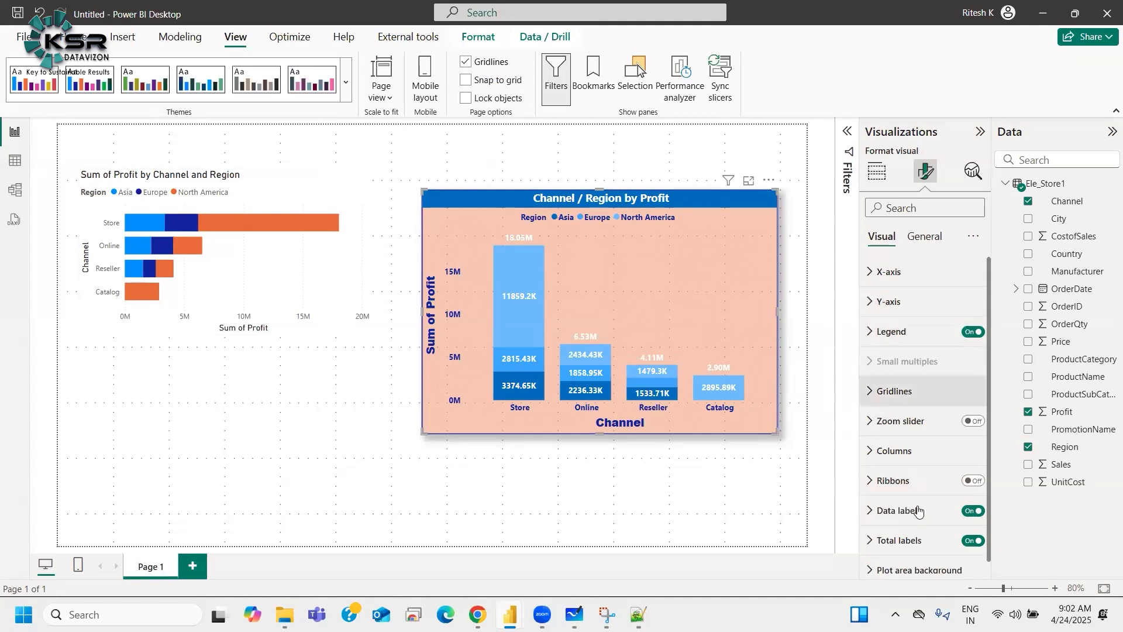
pyautogui.scroll(-1, 930, 533)
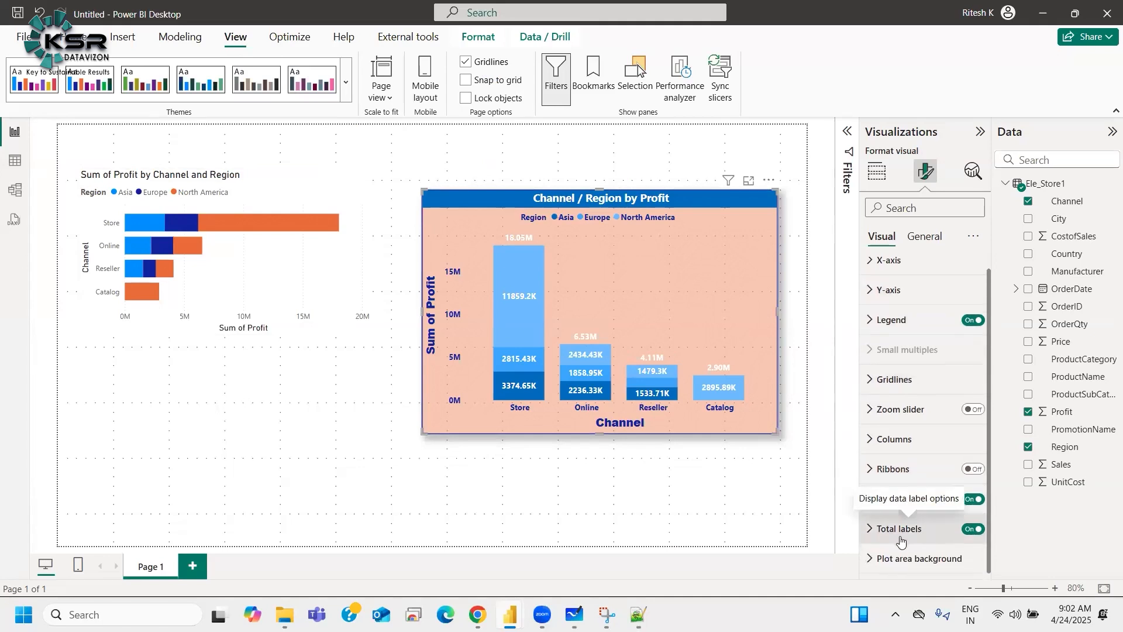
pyautogui.moveTo(652, 198); pyautogui.dragTo(652, 282)
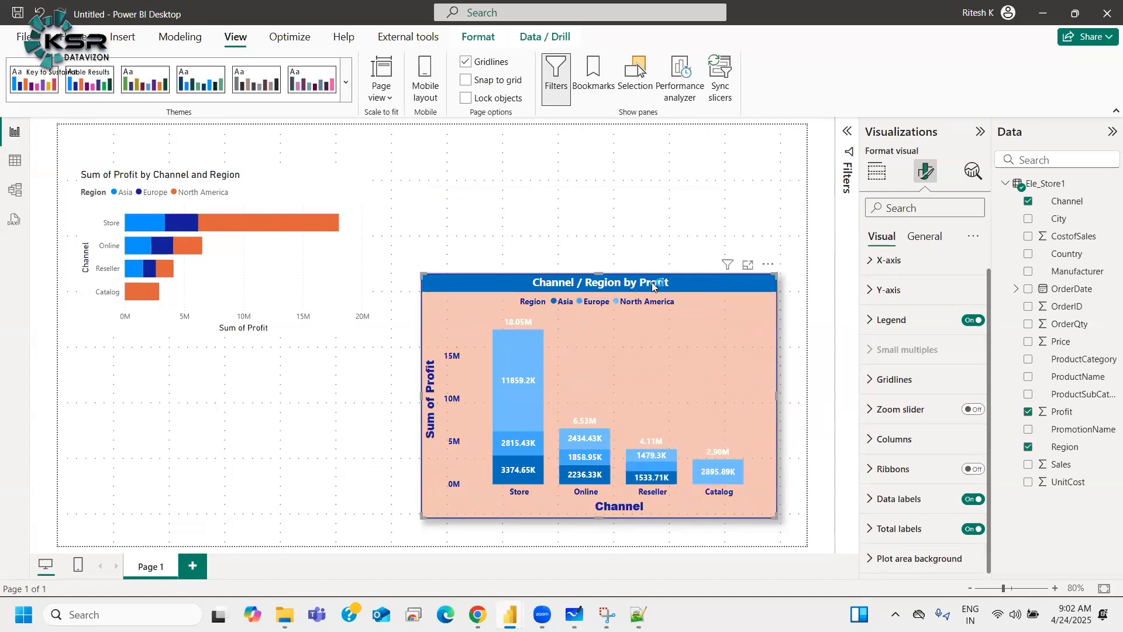
# Step: Copy the column chart's formatting onto the stacked bar chart with Format Painter
pyautogui.click(319, 183)
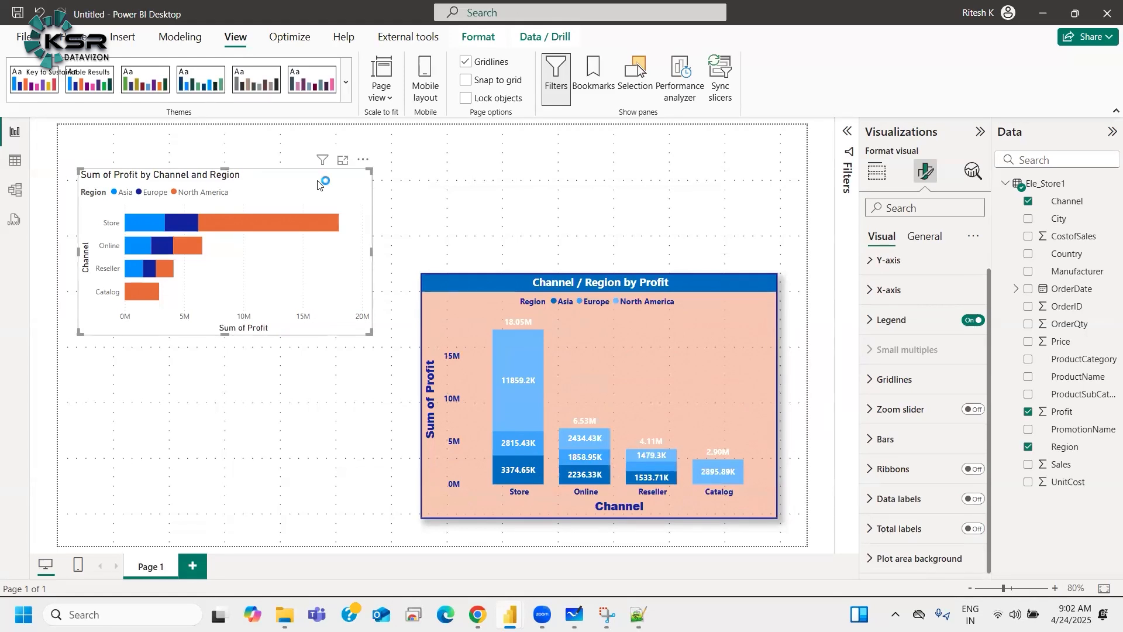
pyautogui.click(82, 36)
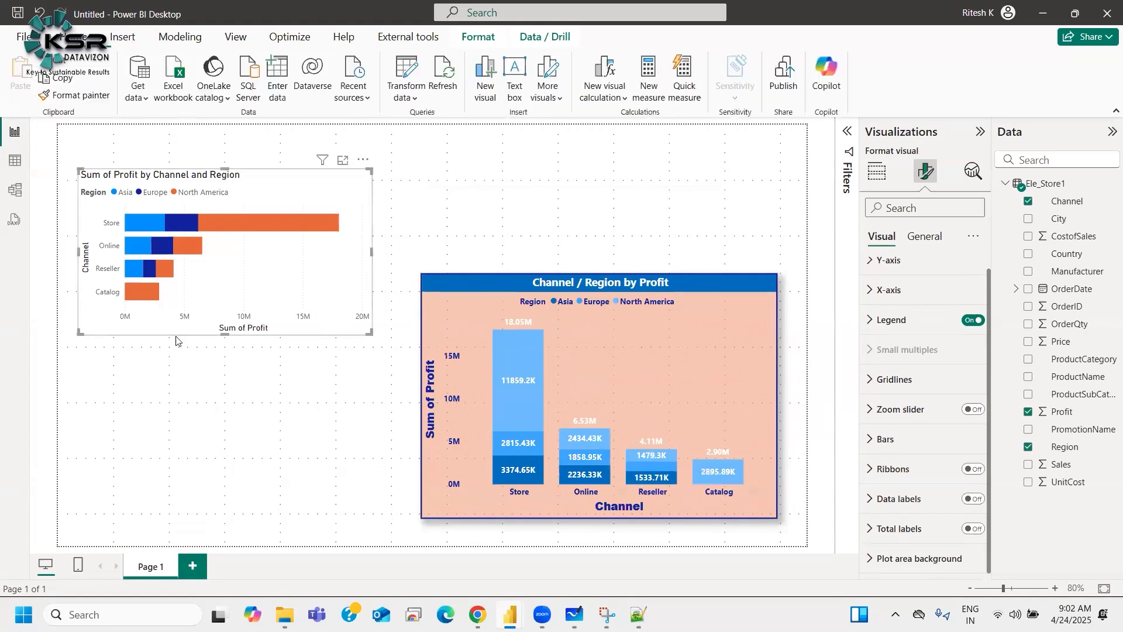
pyautogui.click(83, 102)
pyautogui.click(514, 284)
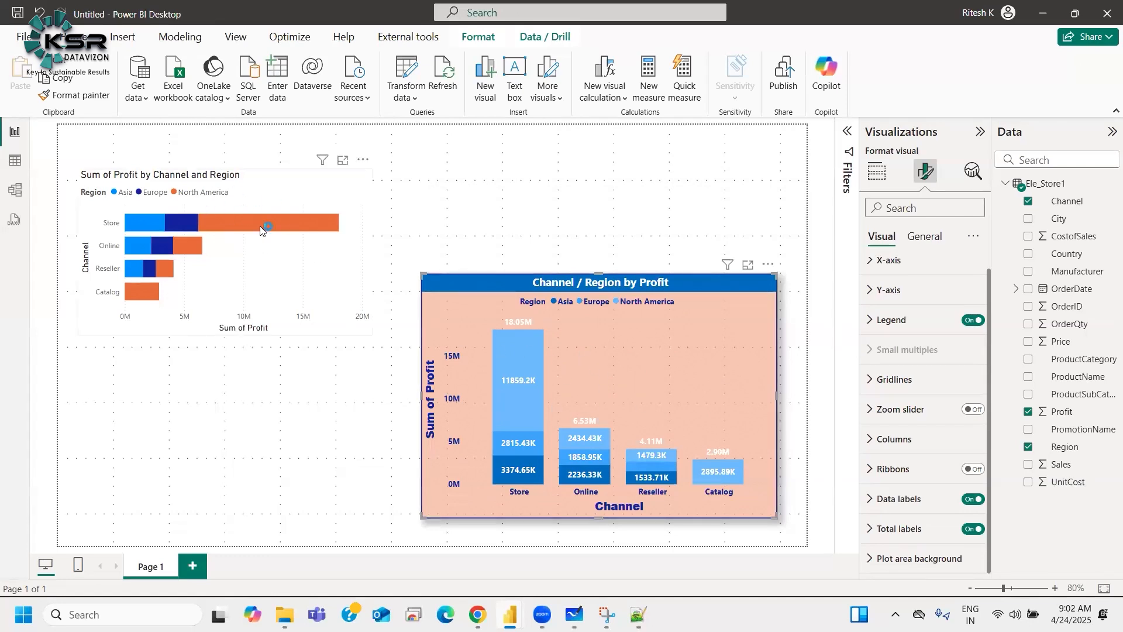
pyautogui.click(68, 95)
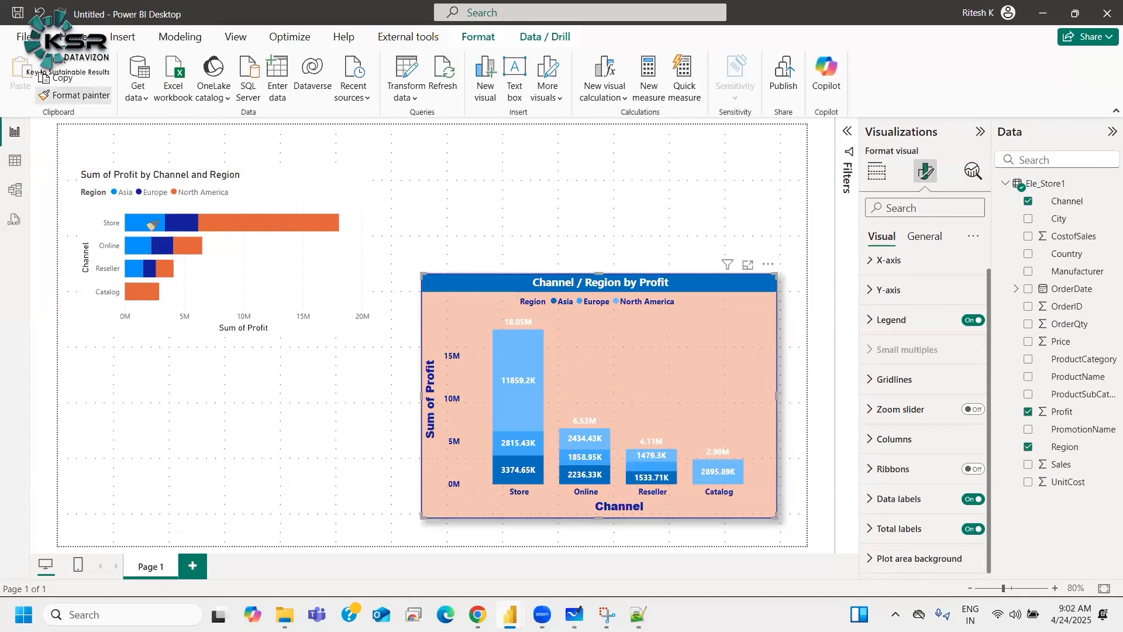
pyautogui.click(298, 261)
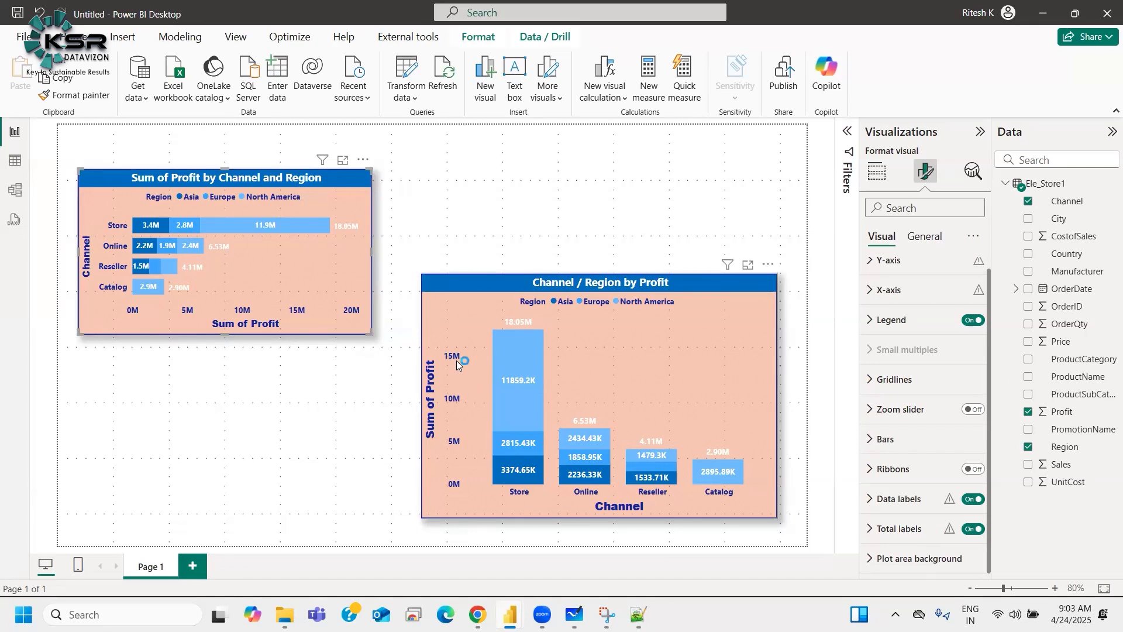
# Step: Rename the column chart's y-axis title to Total Profit
pyautogui.scroll(1, 894, 304)
pyautogui.click(894, 303)
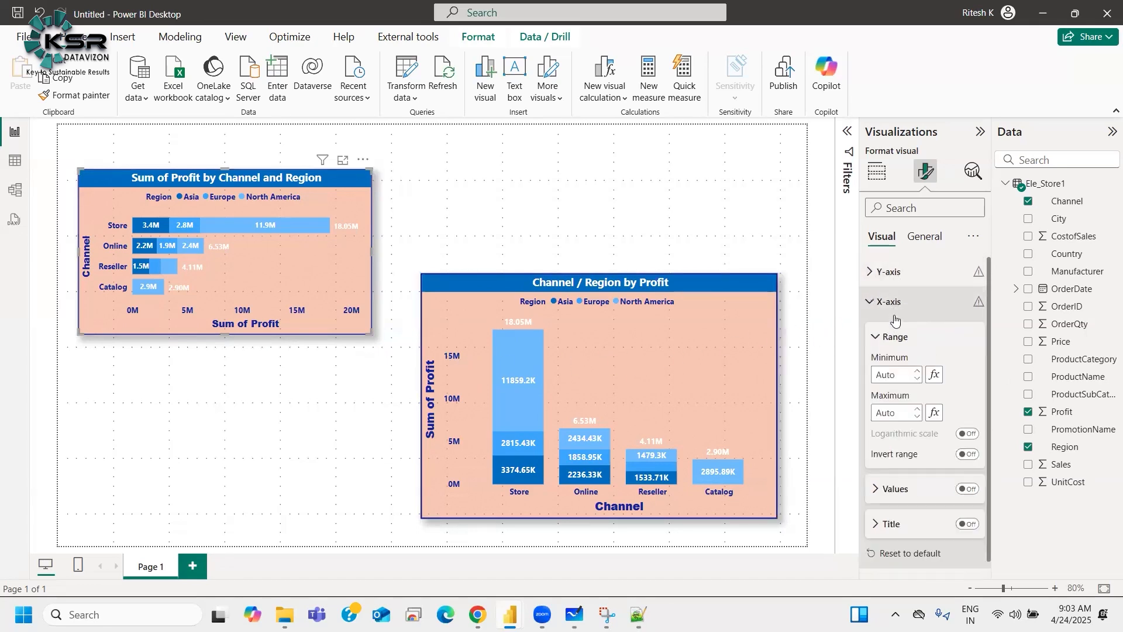
pyautogui.scroll(-3, 910, 389)
pyautogui.click(909, 388)
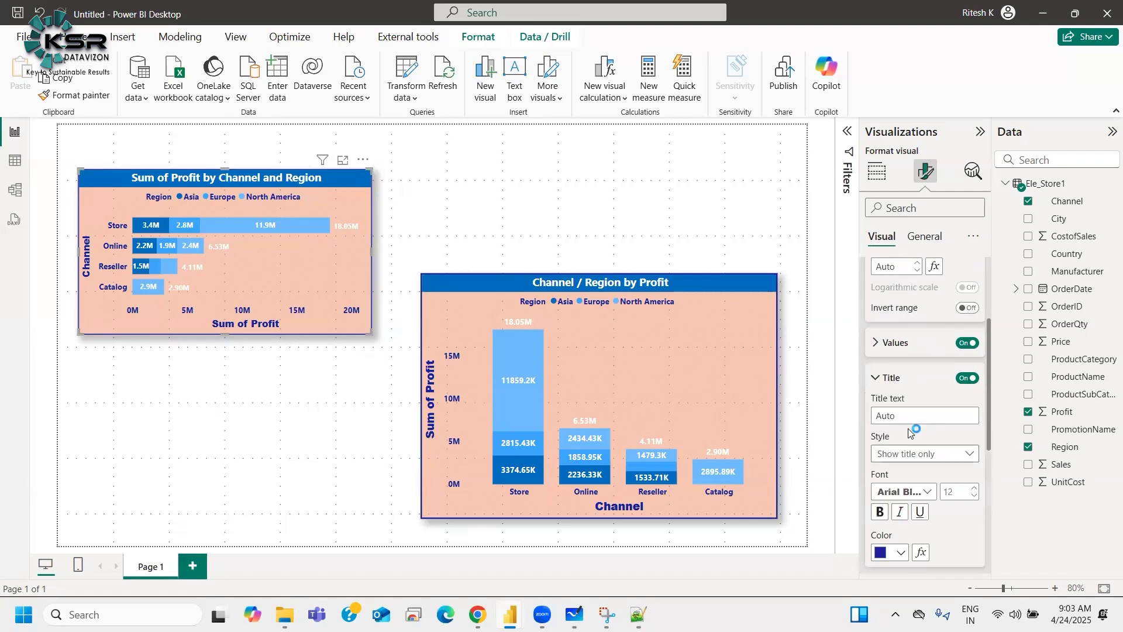
pyautogui.click(909, 418)
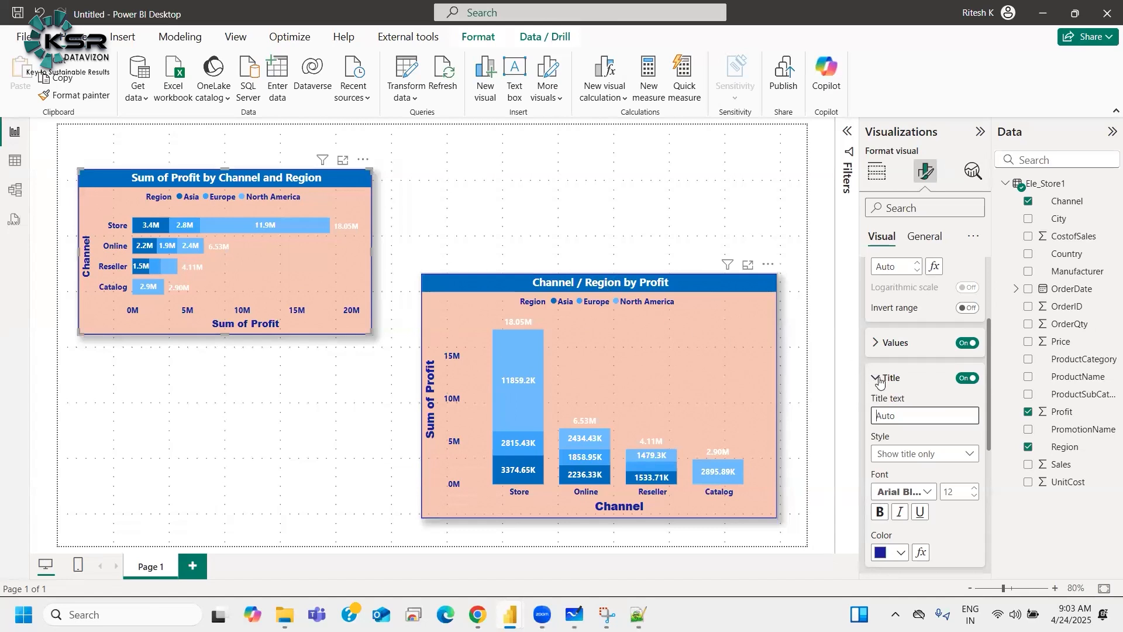
pyautogui.scroll(3, 913, 410)
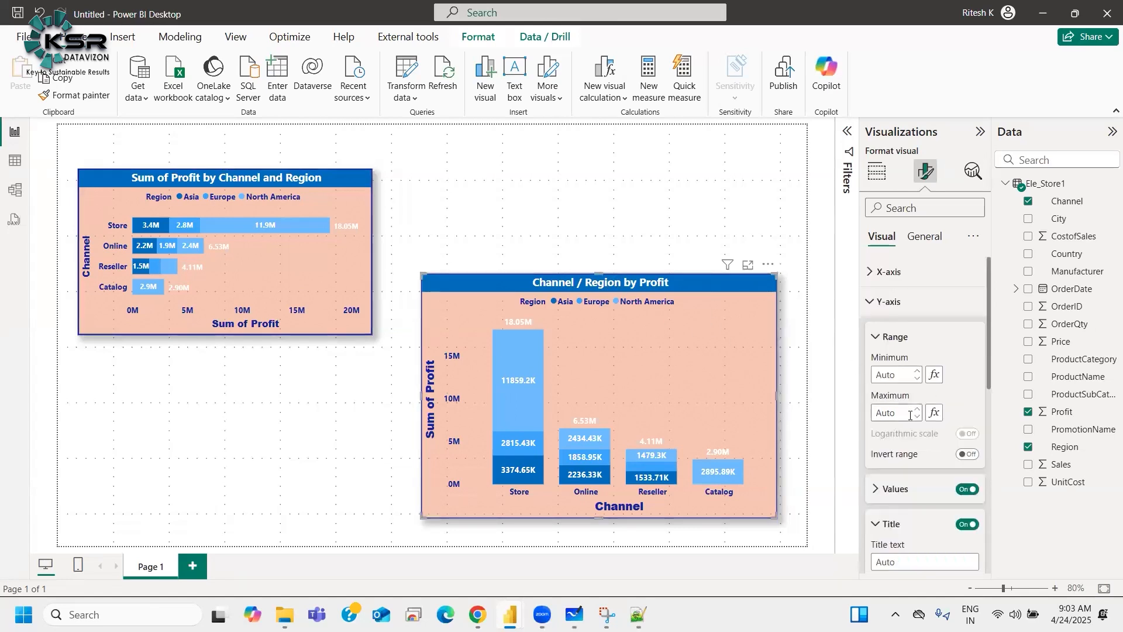
pyautogui.scroll(-4, 913, 410)
pyautogui.click(902, 344)
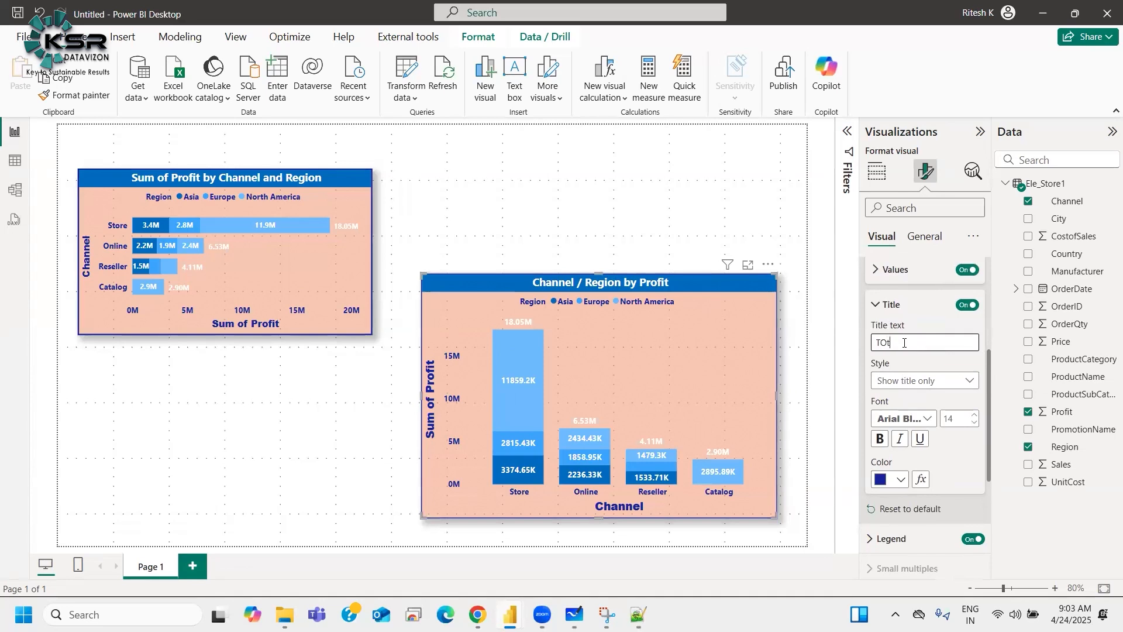
pyautogui.write('Totl')
pyautogui.press('BackSpace')
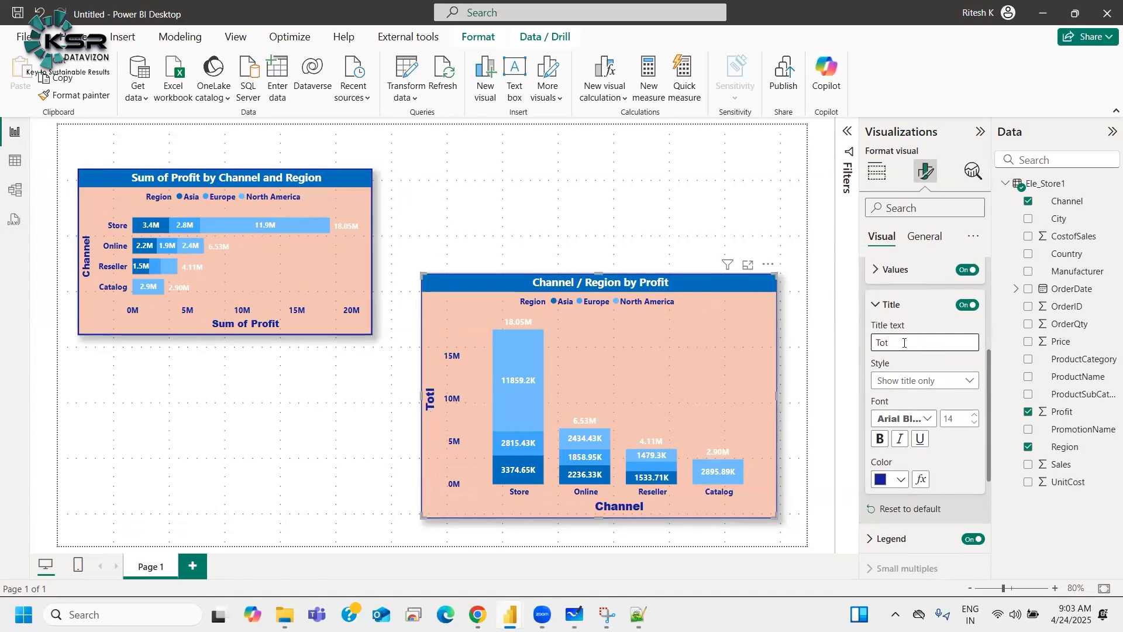
pyautogui.write('al Profit')
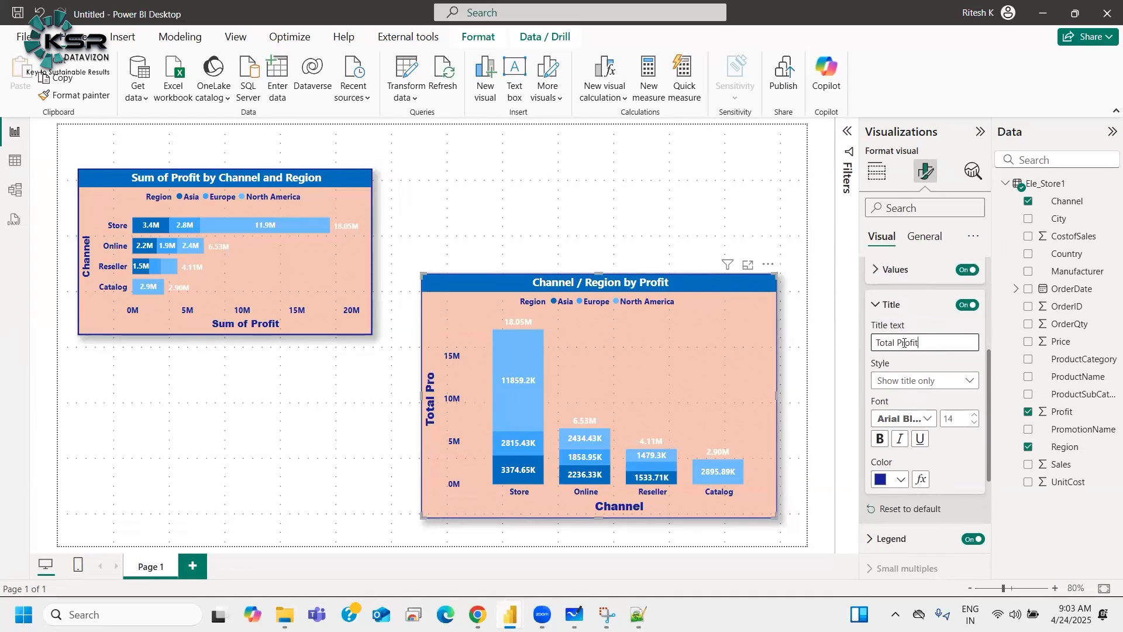
# Step: Rename the column chart's x-axis title to Channel by Region
pyautogui.click(891, 309)
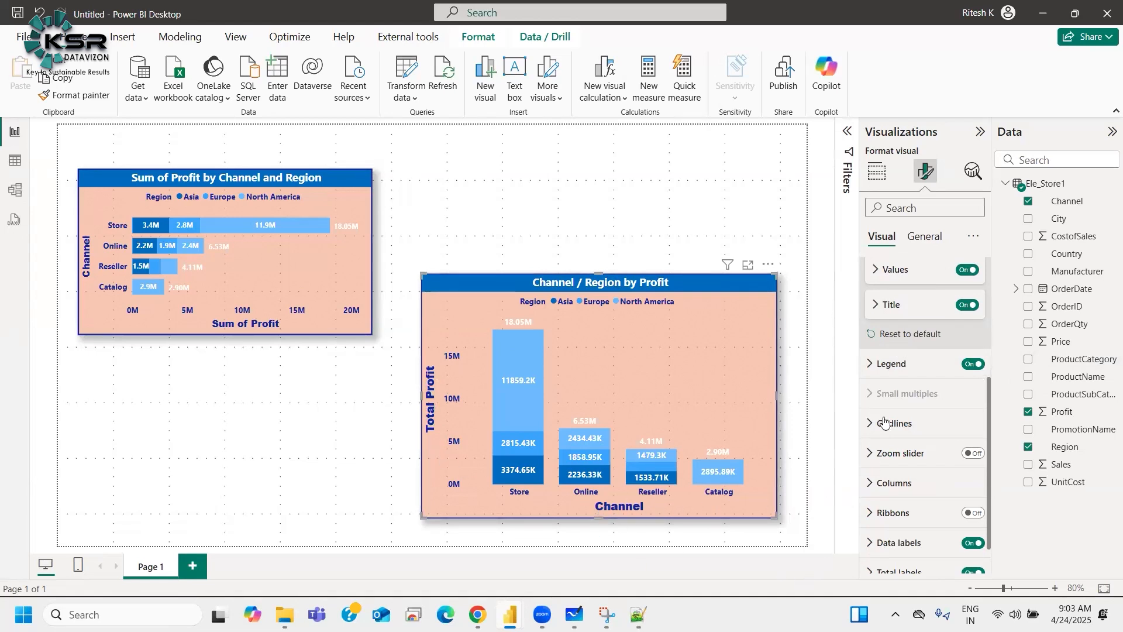
pyautogui.scroll(5, 896, 304)
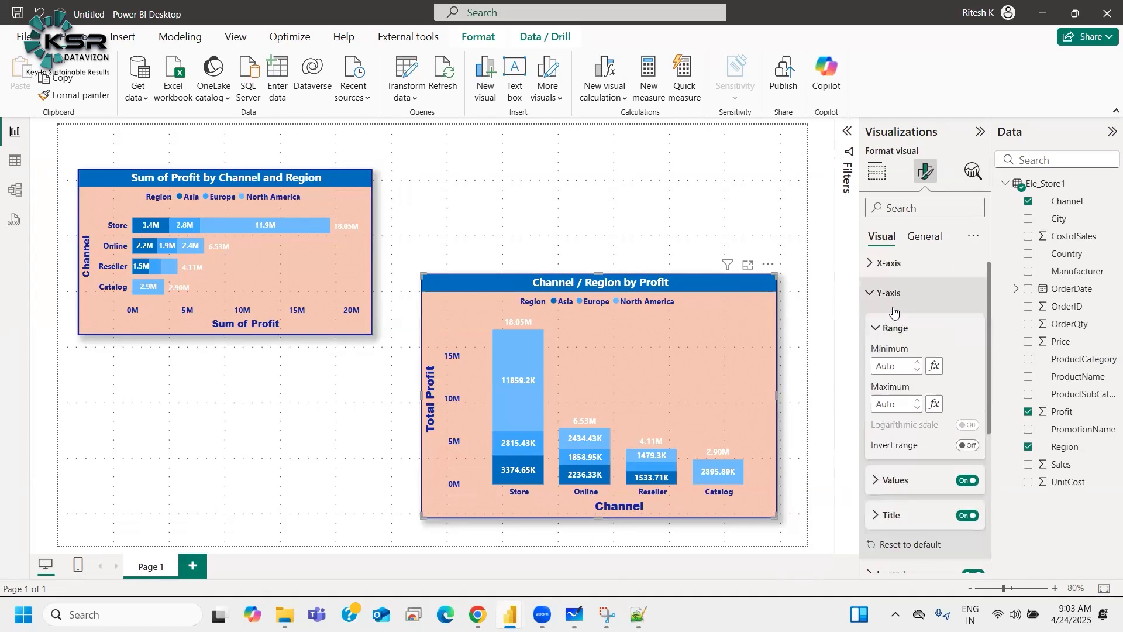
pyautogui.click(894, 274)
pyautogui.click(891, 508)
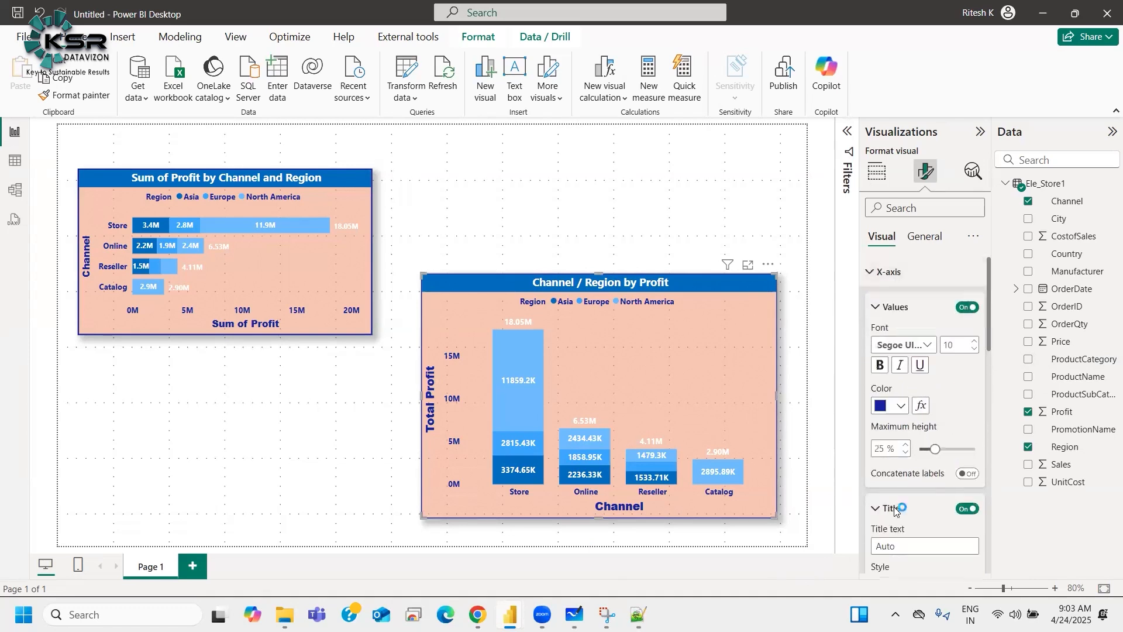
pyautogui.scroll(-4, 918, 451)
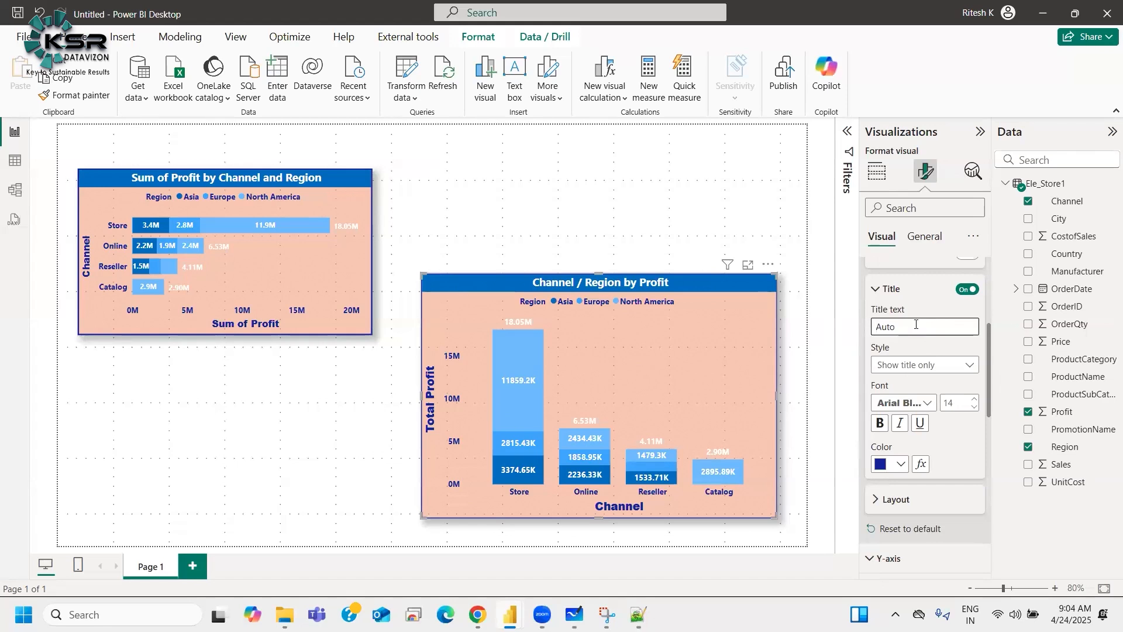
pyautogui.click(916, 325)
pyautogui.write('Channel by Region')
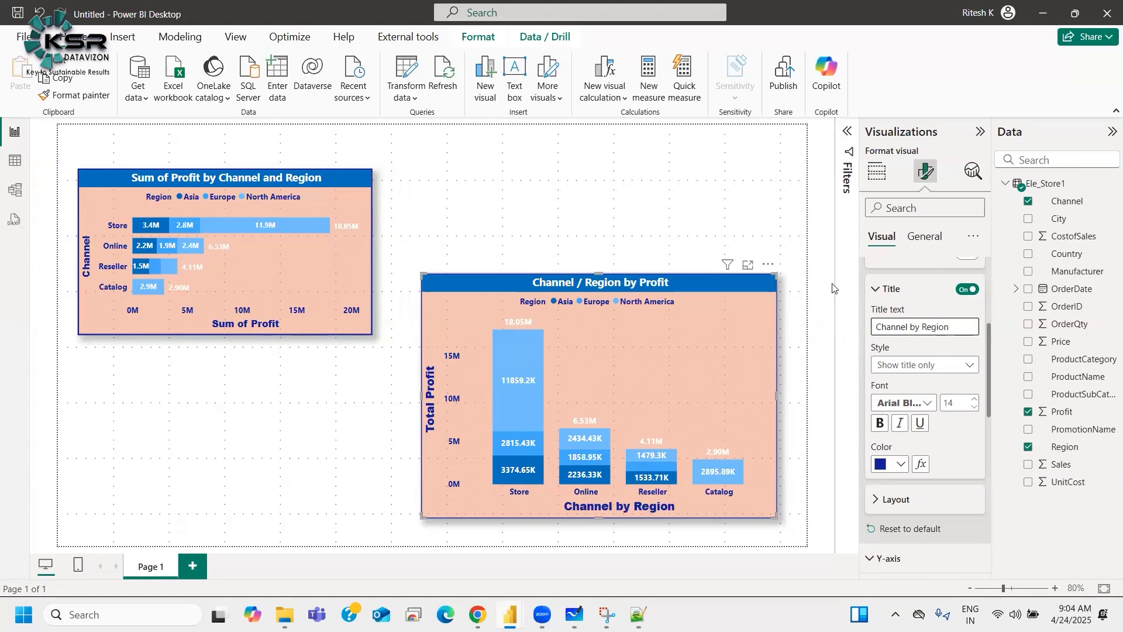
# Step: Collapse the column chart's x-axis and y-axis format settings and return to the visual's field wells
pyautogui.click(876, 288)
pyautogui.scroll(3, 901, 343)
pyautogui.scroll(2, 900, 343)
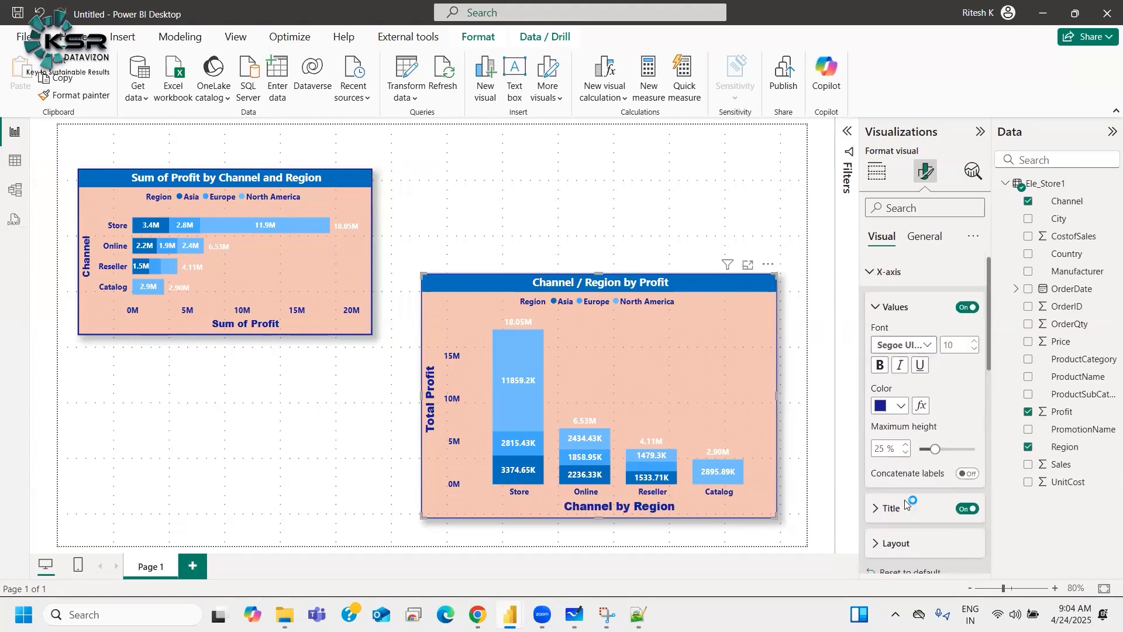
pyautogui.click(908, 299)
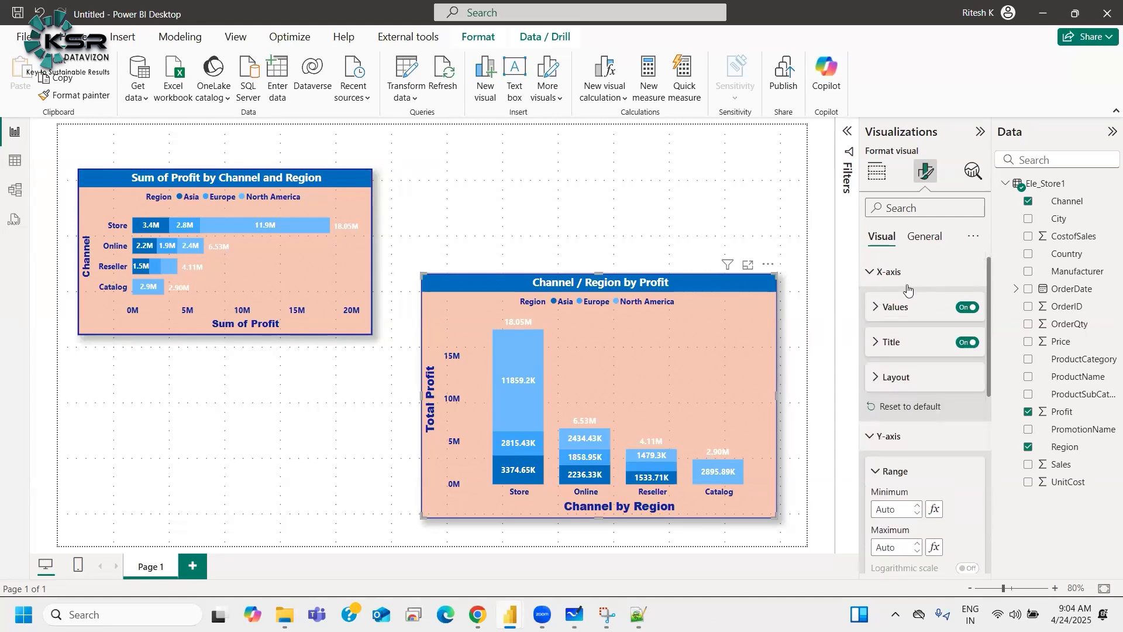
pyautogui.click(906, 273)
pyautogui.click(907, 308)
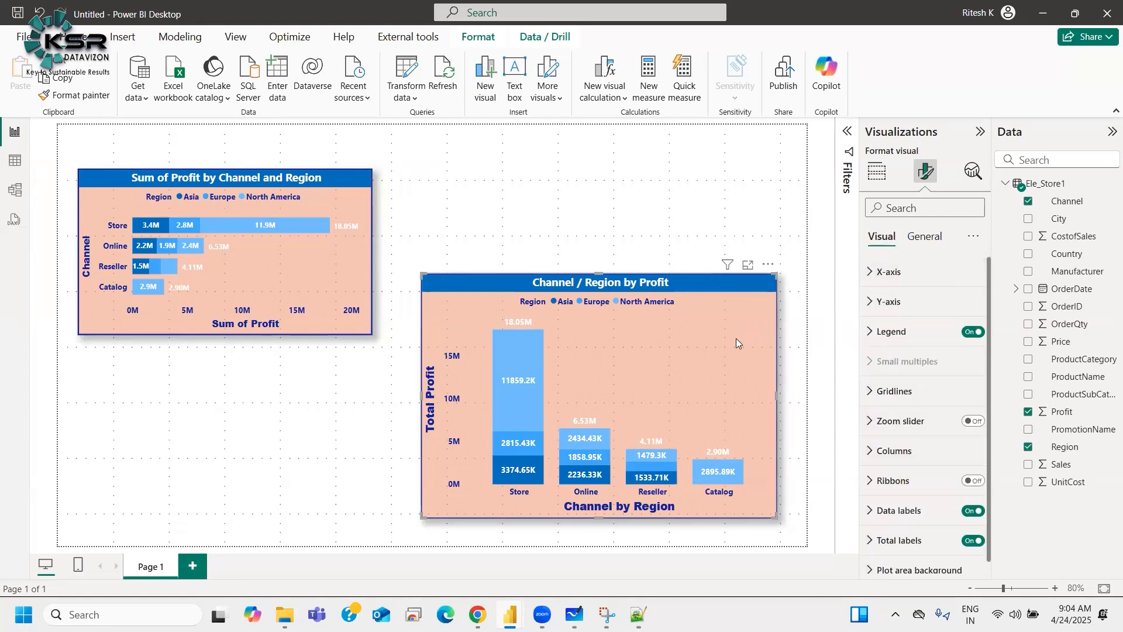
pyautogui.click(875, 175)
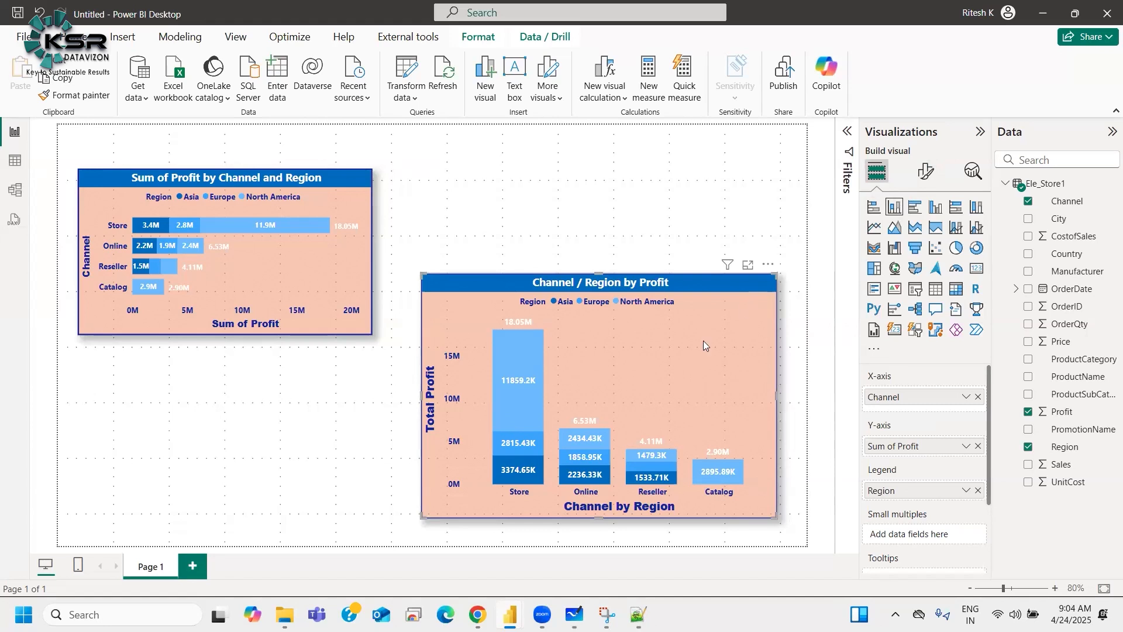
# Step: Add a new report page, then return to Page 1
pyautogui.click(523, 443)
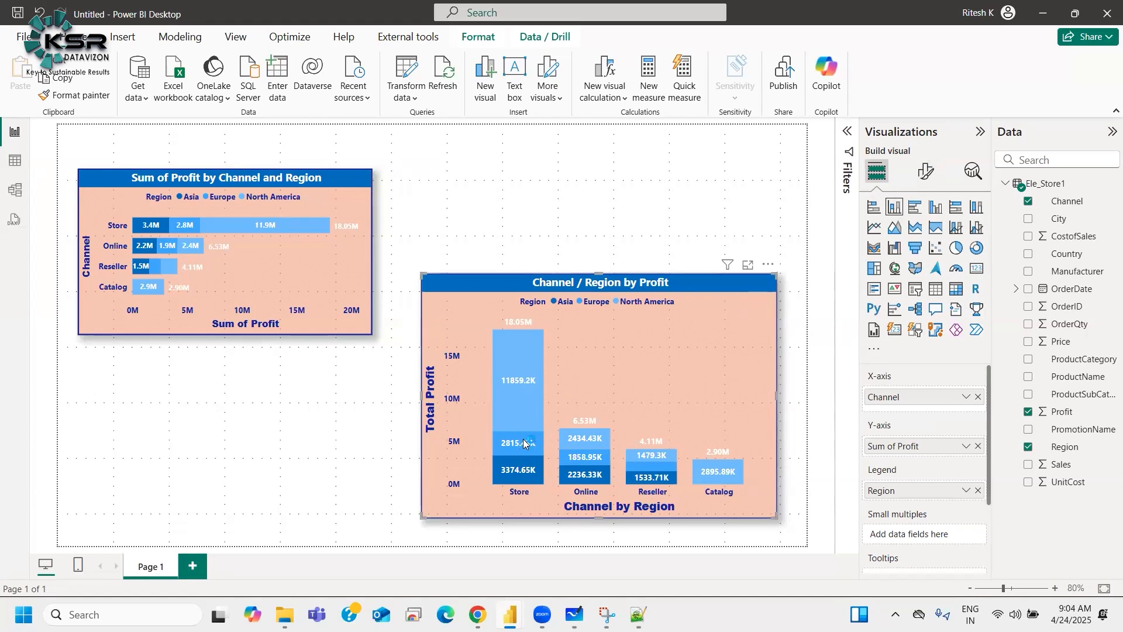
pyautogui.moveTo(523, 443)
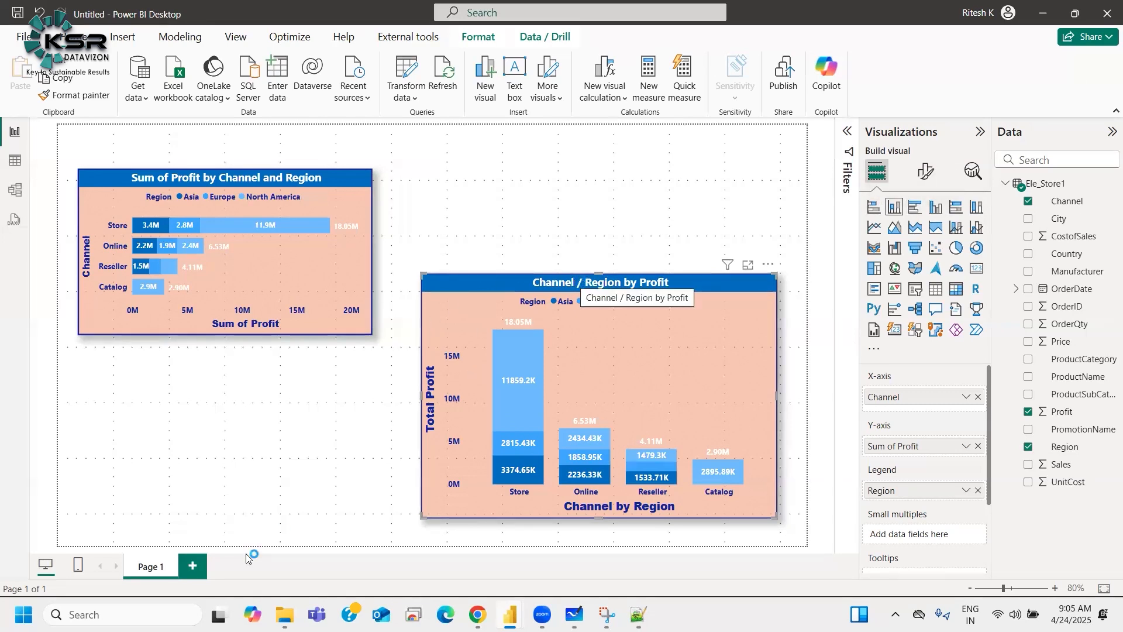
pyautogui.click(193, 569)
pyautogui.click(150, 568)
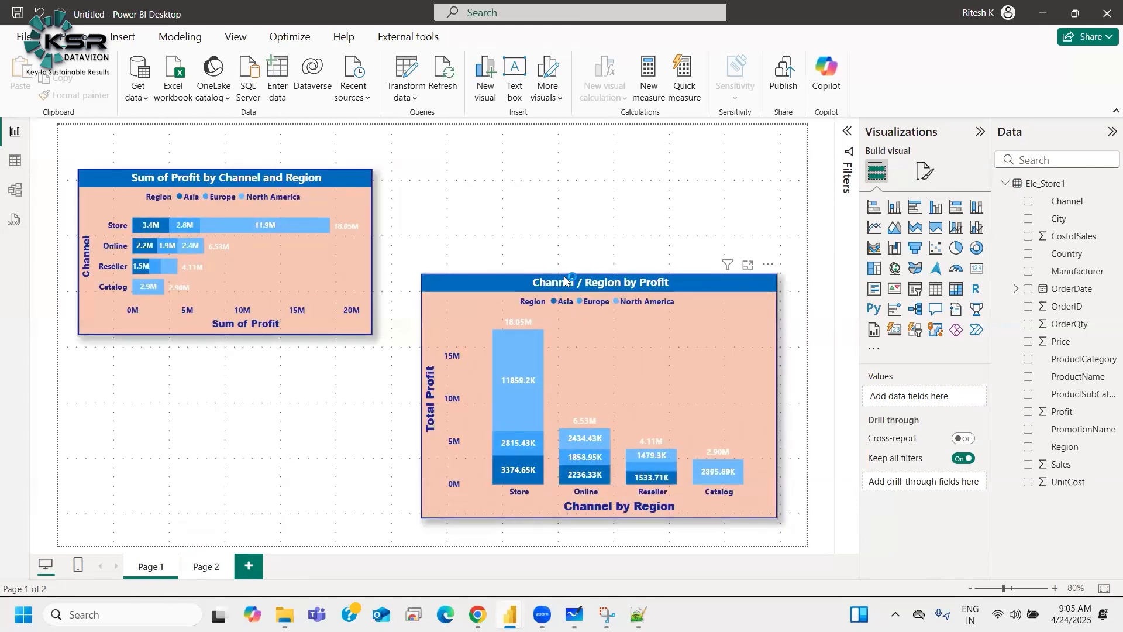
# Step: Copy the column chart visual and paste it onto Page 2
pyautogui.click(565, 282)
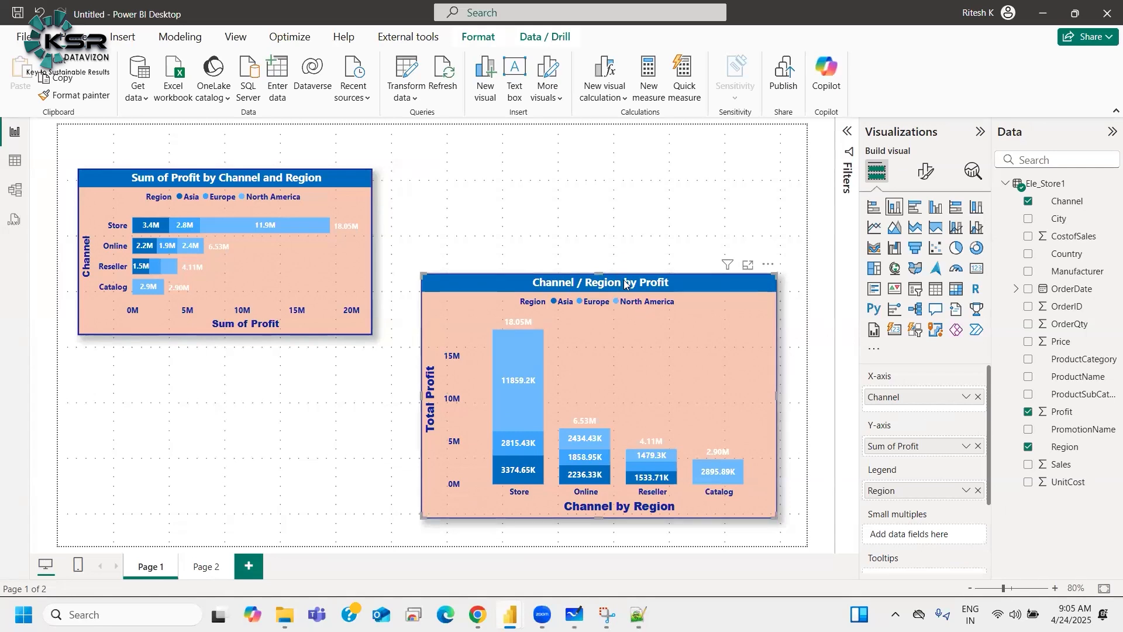
pyautogui.click(771, 267)
pyautogui.moveTo(831, 381)
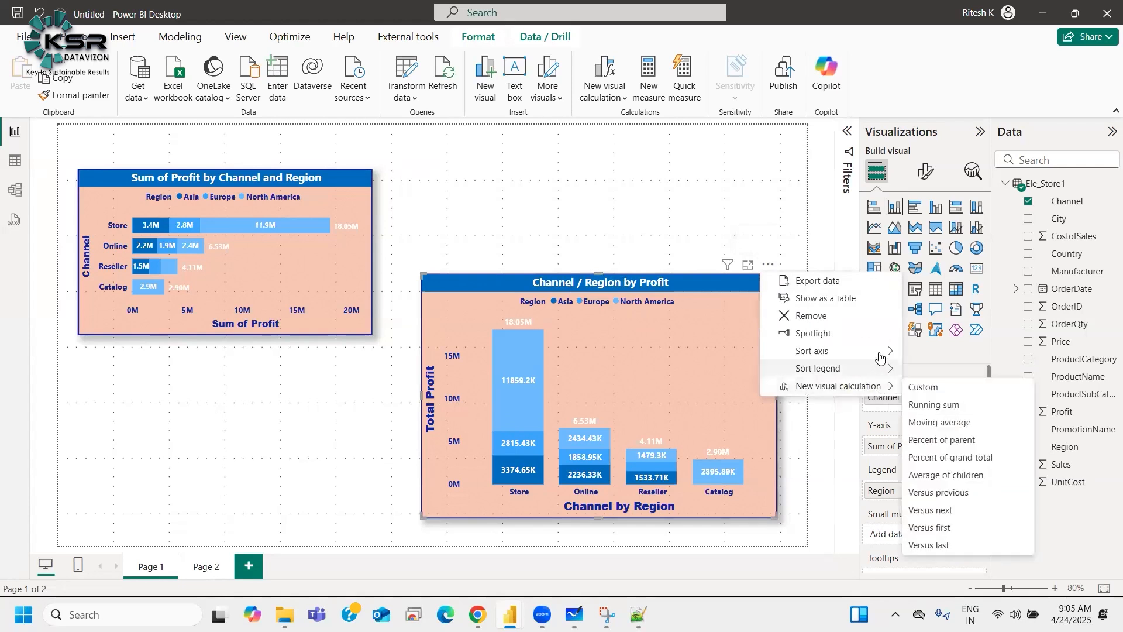
pyautogui.rightClick(699, 287)
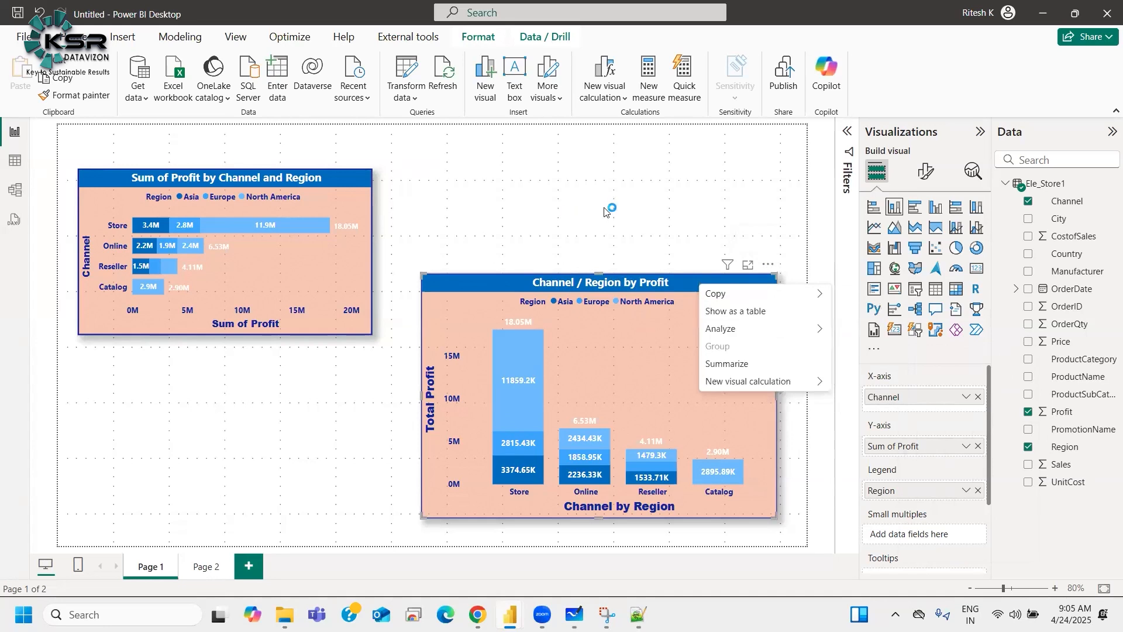
pyautogui.moveTo(807, 293)
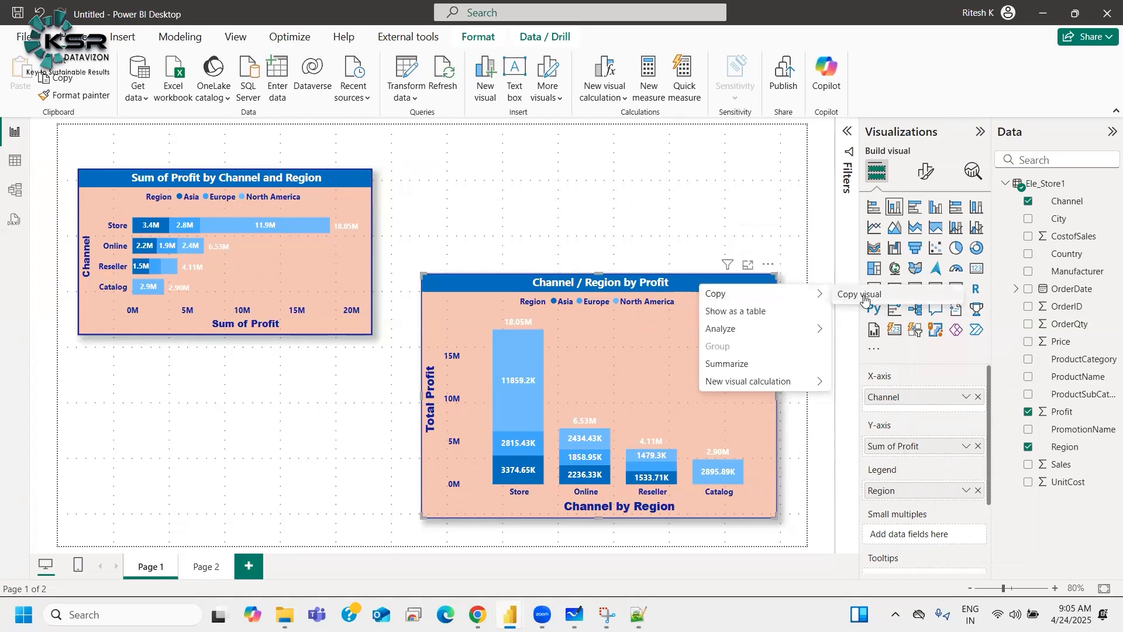
pyautogui.click(635, 224)
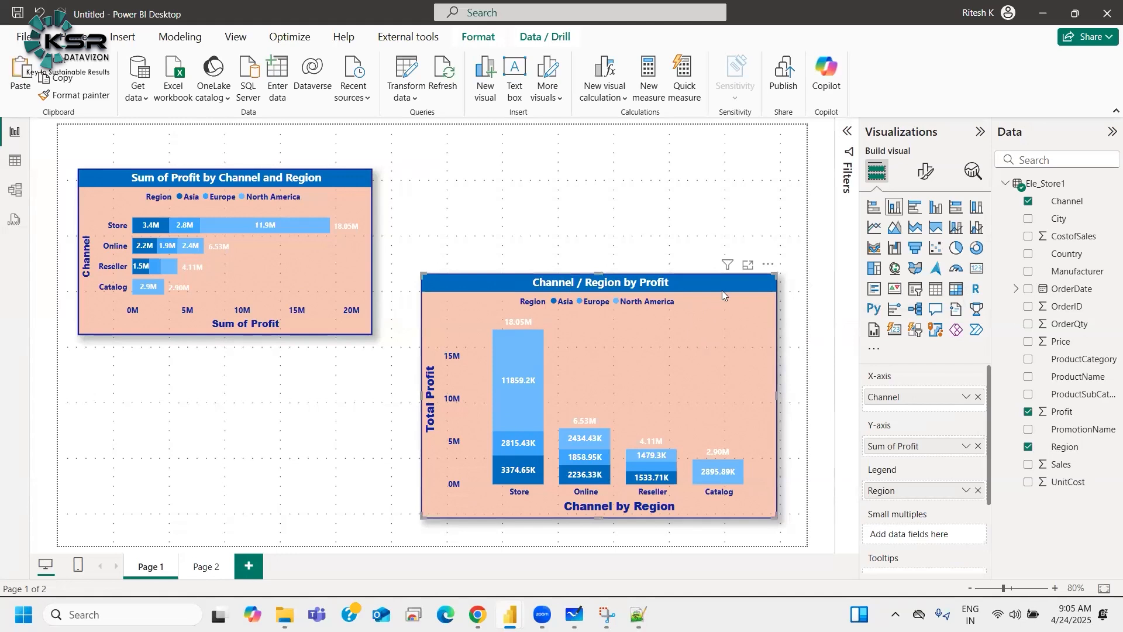
pyautogui.click(206, 567)
pyautogui.hotkey('ctrl', 'v')
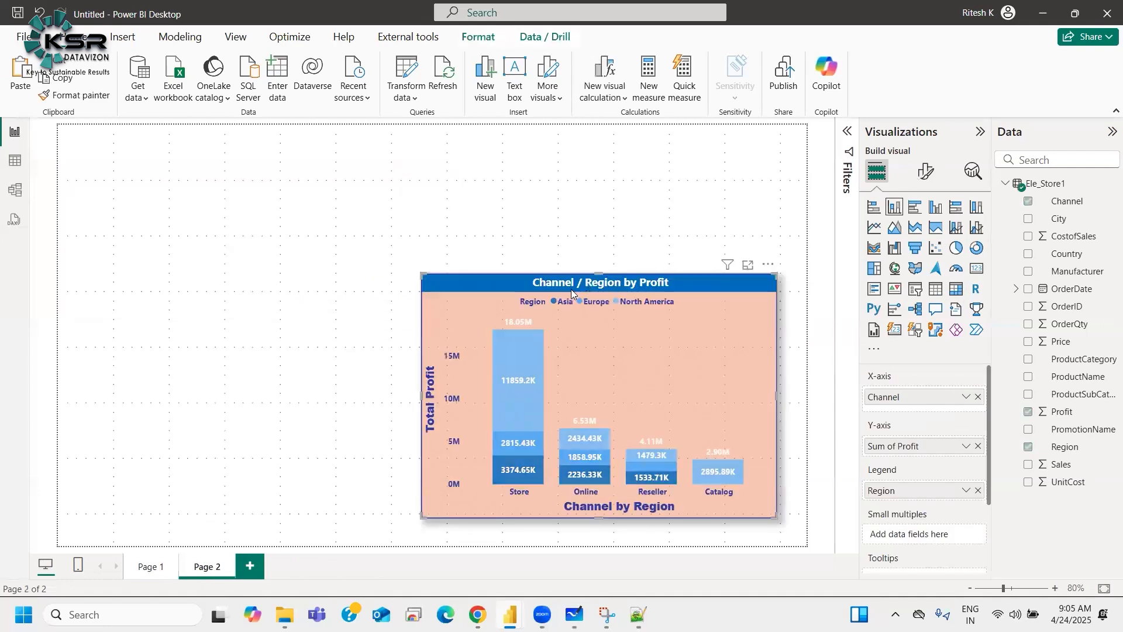
# Step: Delete the column chart from Page 1
pyautogui.click(154, 566)
pyautogui.click(702, 283)
pyautogui.press('Delete')
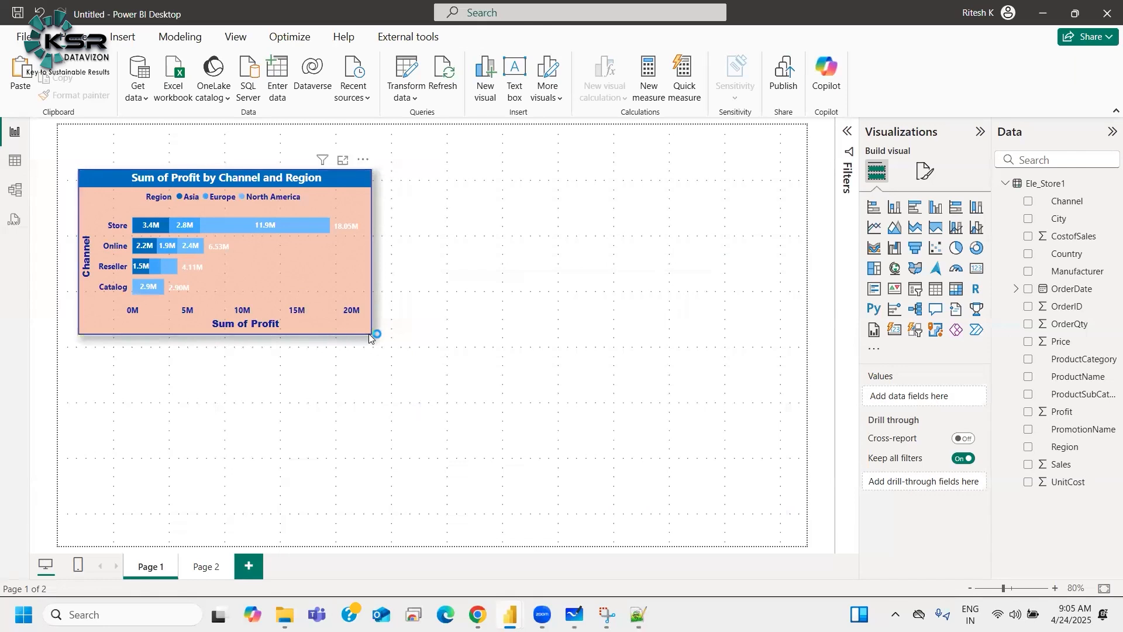
# Step: Resize the stacked bar chart wider and move it to the top of the page
pyautogui.click(341, 178)
pyautogui.moveTo(370, 333); pyautogui.dragTo(487, 463)
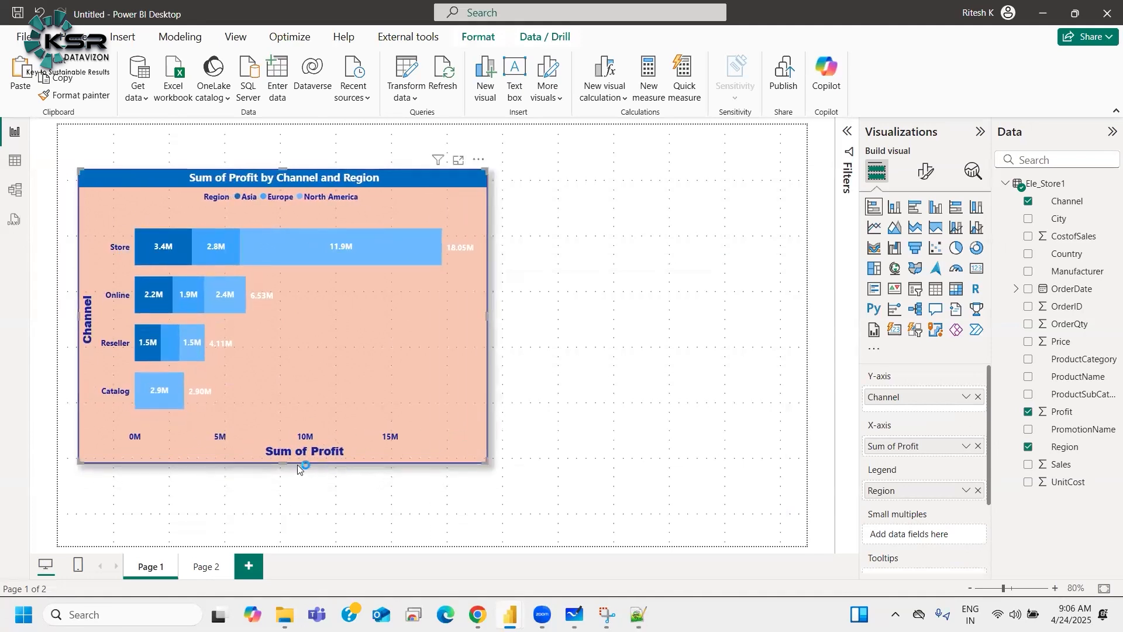
pyautogui.moveTo(283, 464); pyautogui.dragTo(296, 378)
pyautogui.moveTo(547, 278); pyautogui.dragTo(640, 272)
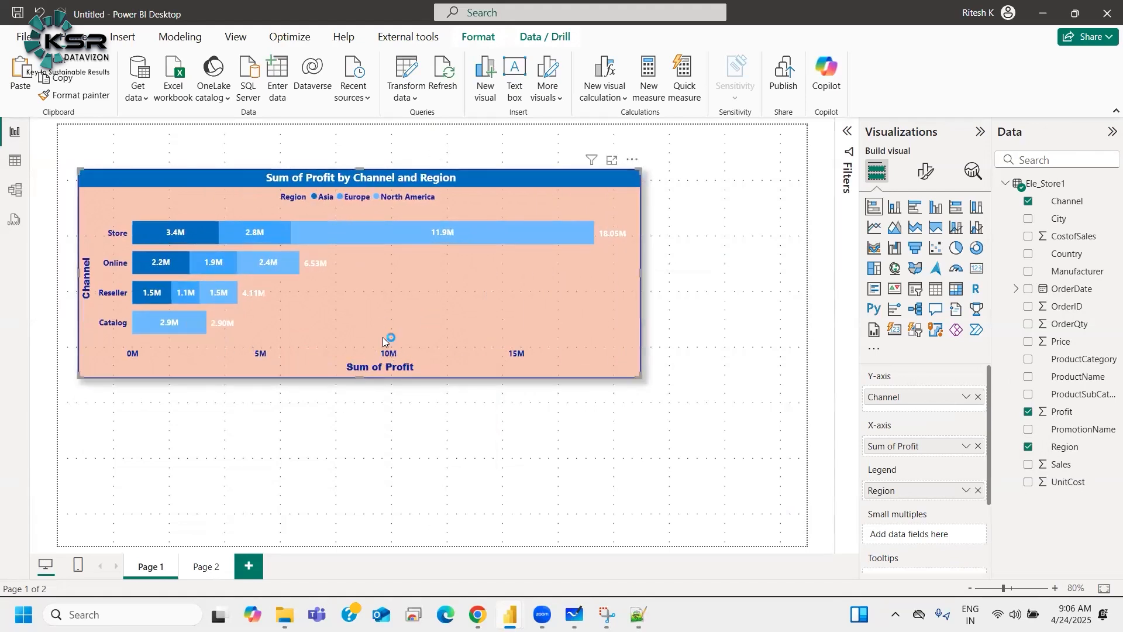
pyautogui.moveTo(469, 179); pyautogui.dragTo(554, 146)
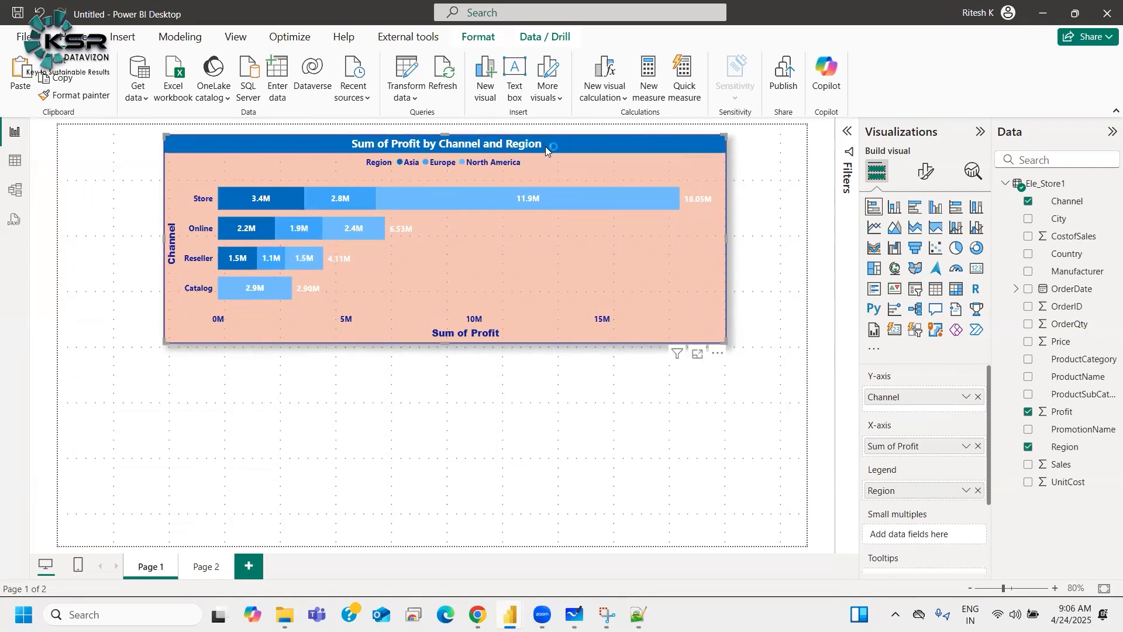
# Step: Duplicate the stacked bar chart and position the copy directly below the original
pyautogui.moveTo(544, 146); pyautogui.dragTo(532, 365)
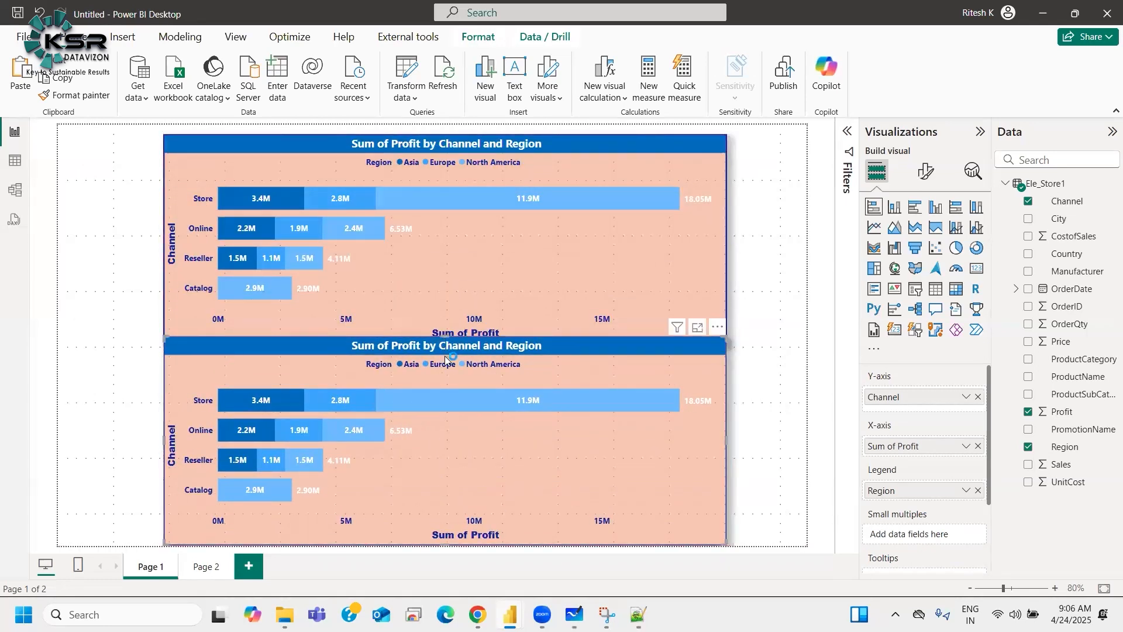
pyautogui.moveTo(445, 337); pyautogui.dragTo(446, 363)
pyautogui.click(465, 316)
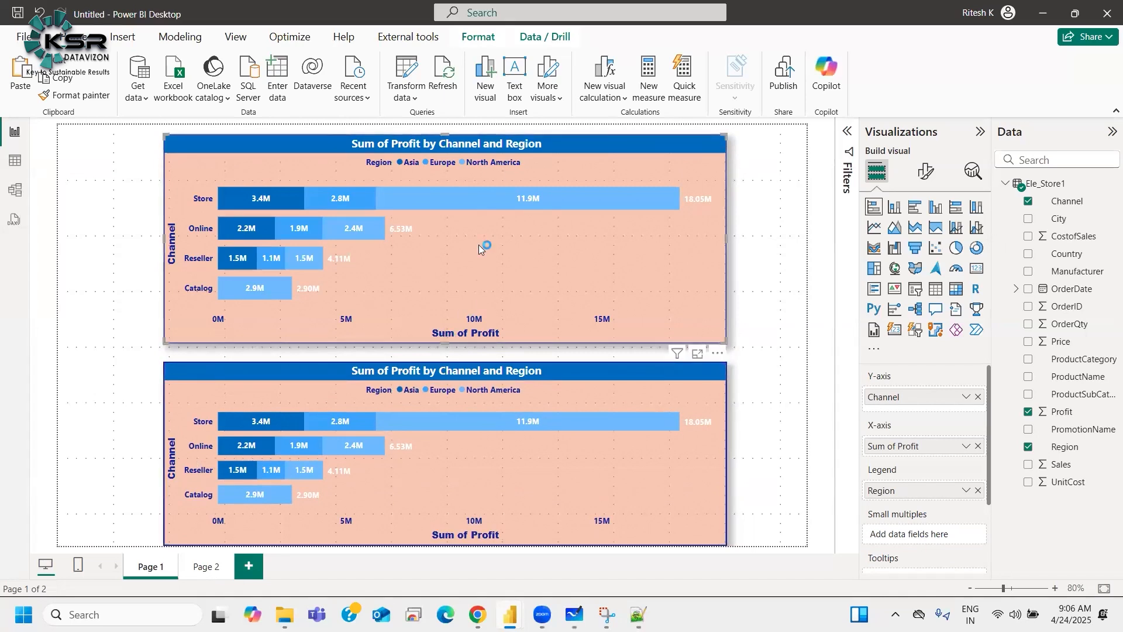
pyautogui.moveTo(447, 343); pyautogui.dragTo(449, 314)
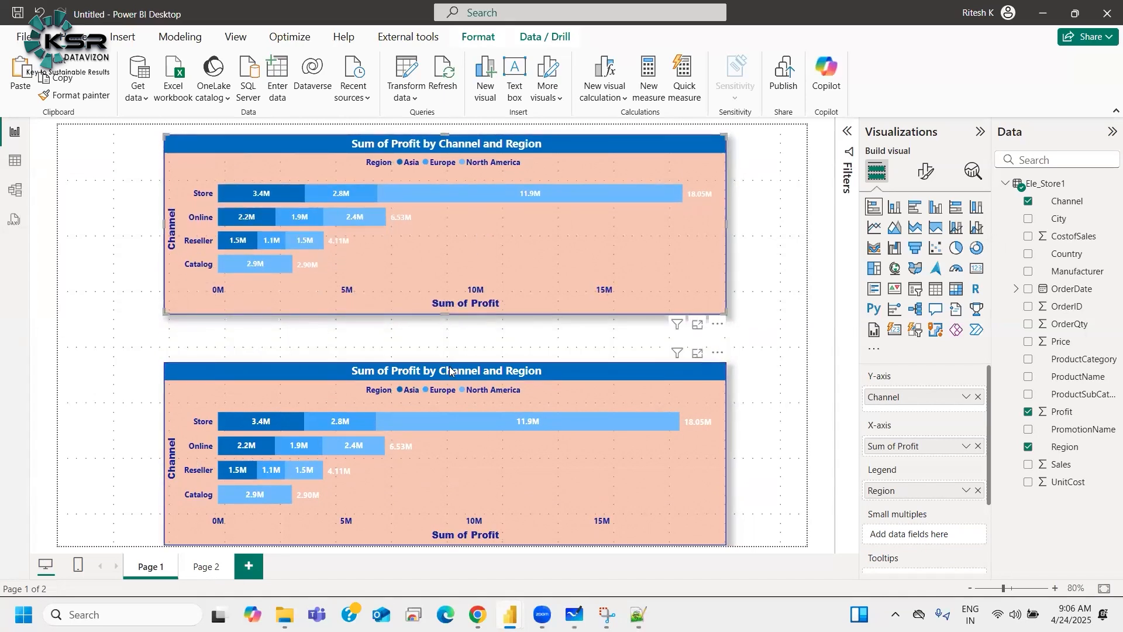
pyautogui.moveTo(669, 395); pyautogui.dragTo(668, 375)
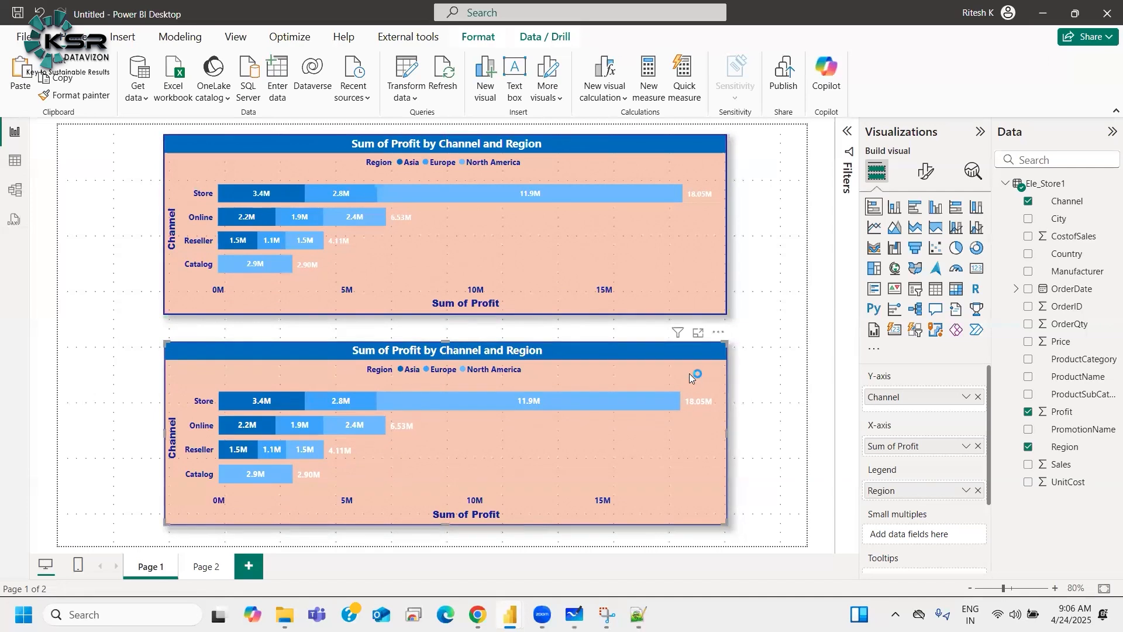
# Step: Change the lower duplicate chart to a clustered bar chart
pyautogui.click(917, 209)
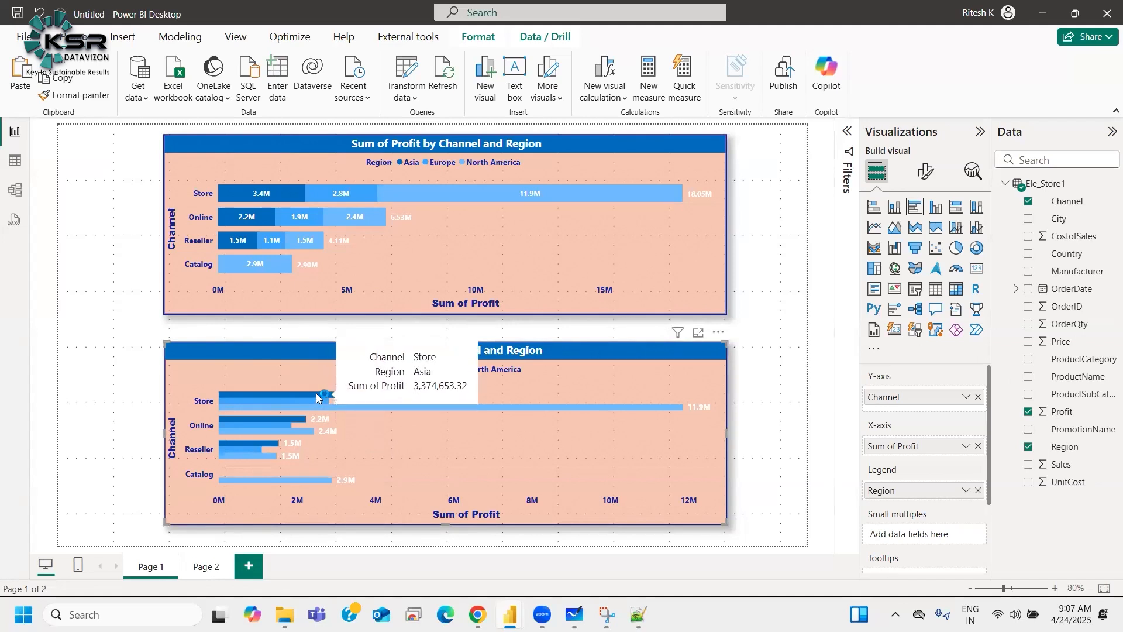
pyautogui.moveTo(325, 403)
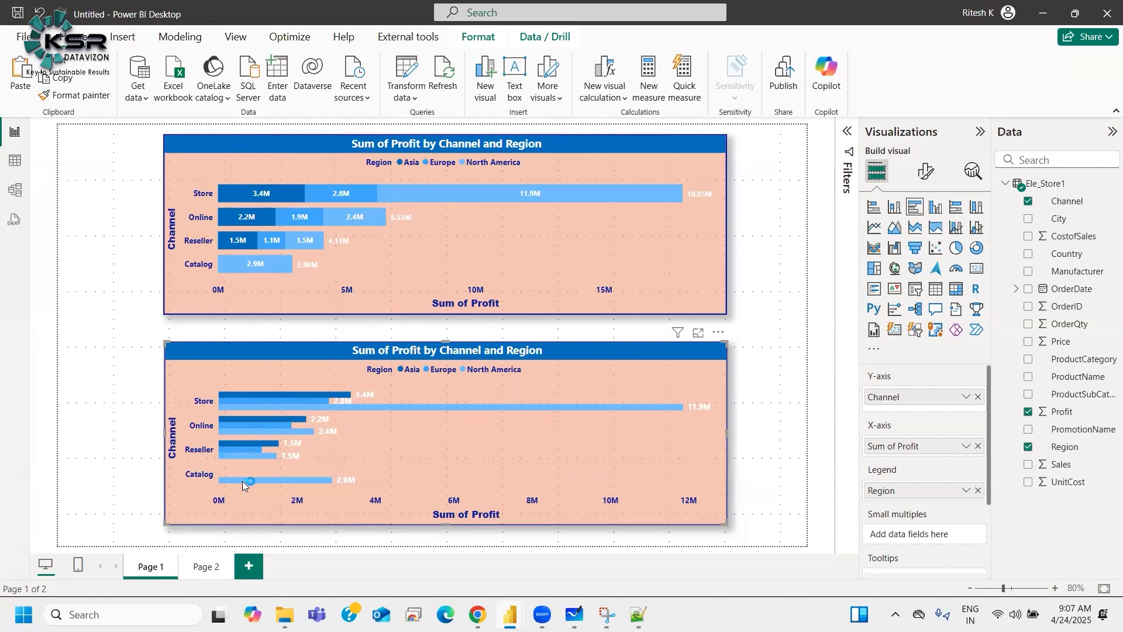
pyautogui.moveTo(244, 478)
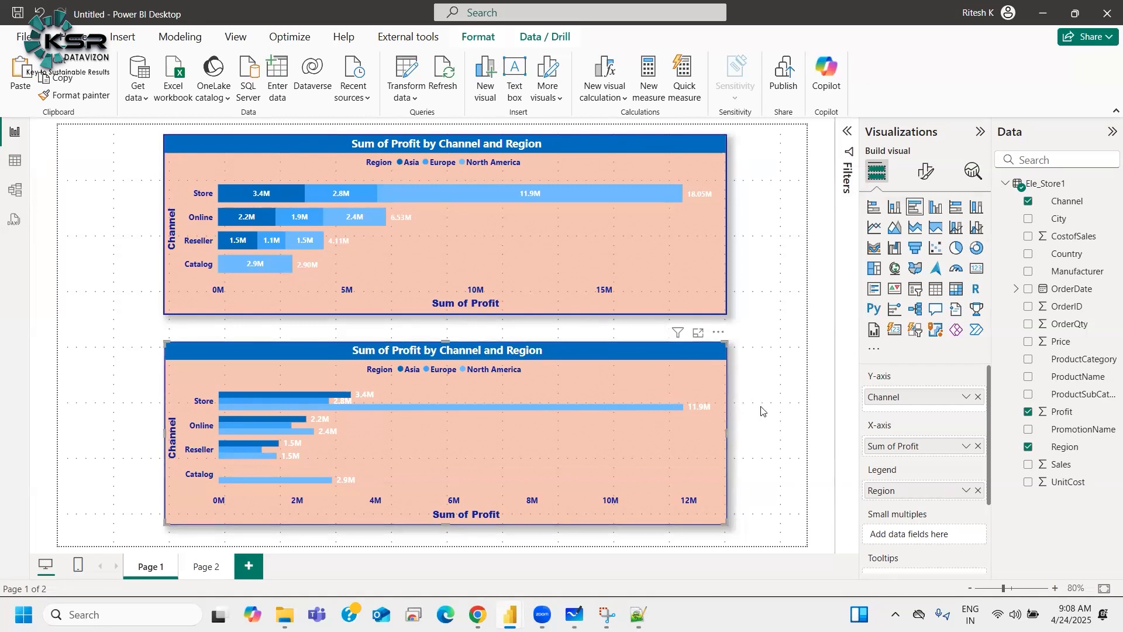
# Step: Try replacing the clustered bar chart's y-axis field Channel with UnitCost, then restore Channel
pyautogui.click(623, 186)
pyautogui.moveTo(1056, 482); pyautogui.dragTo(913, 409)
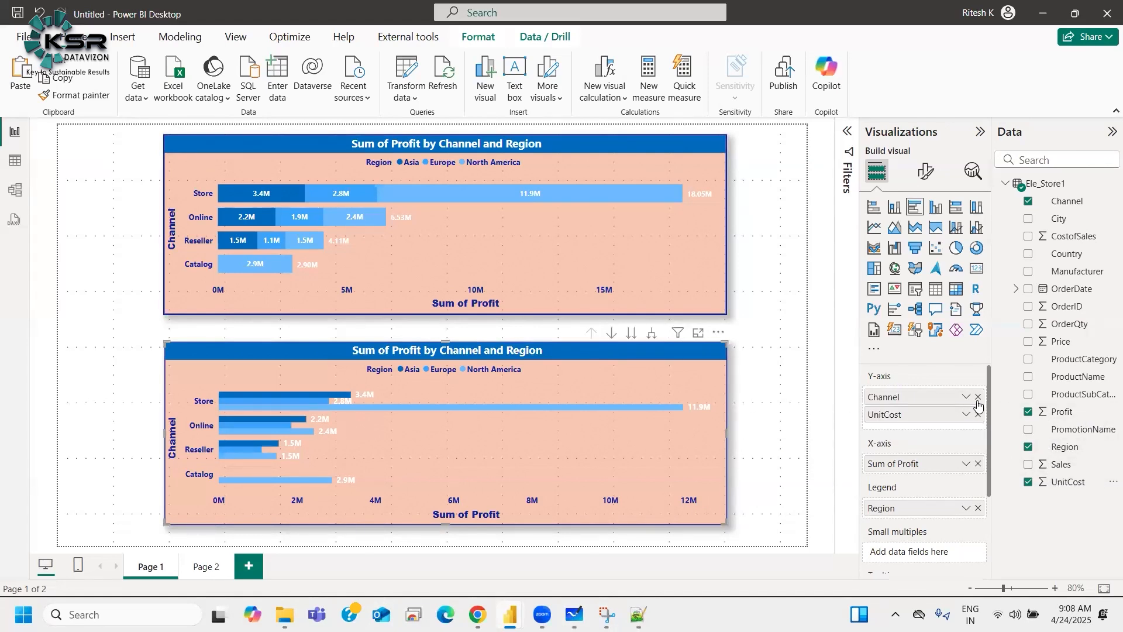
pyautogui.click(977, 398)
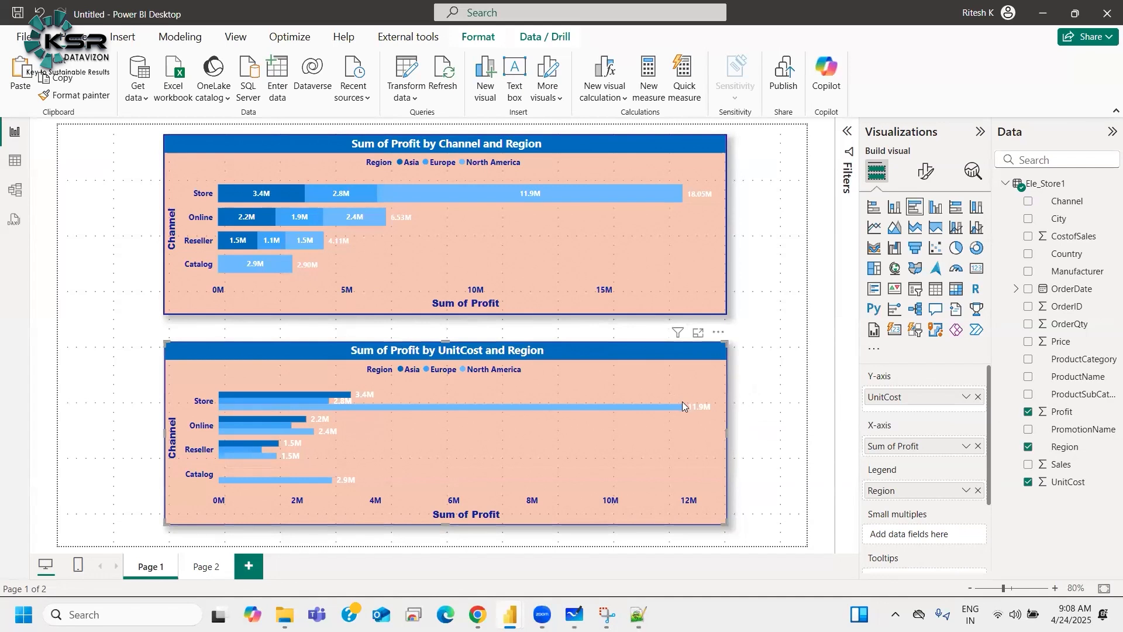
pyautogui.moveTo(646, 338)
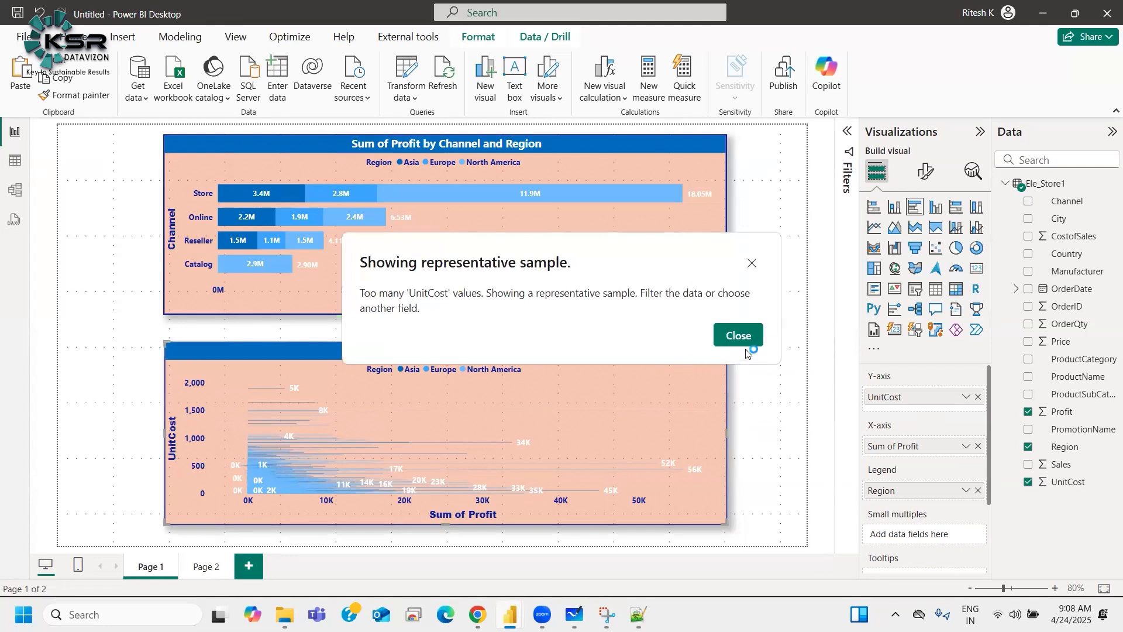
pyautogui.click(739, 336)
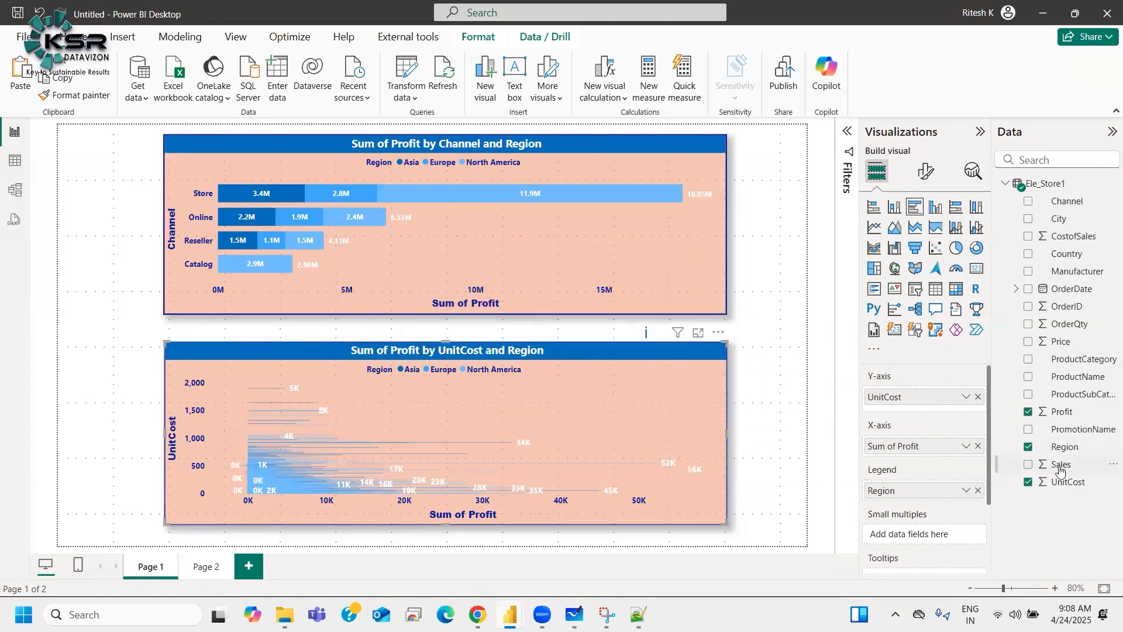
pyautogui.moveTo(1066, 201); pyautogui.dragTo(927, 414)
pyautogui.click(977, 397)
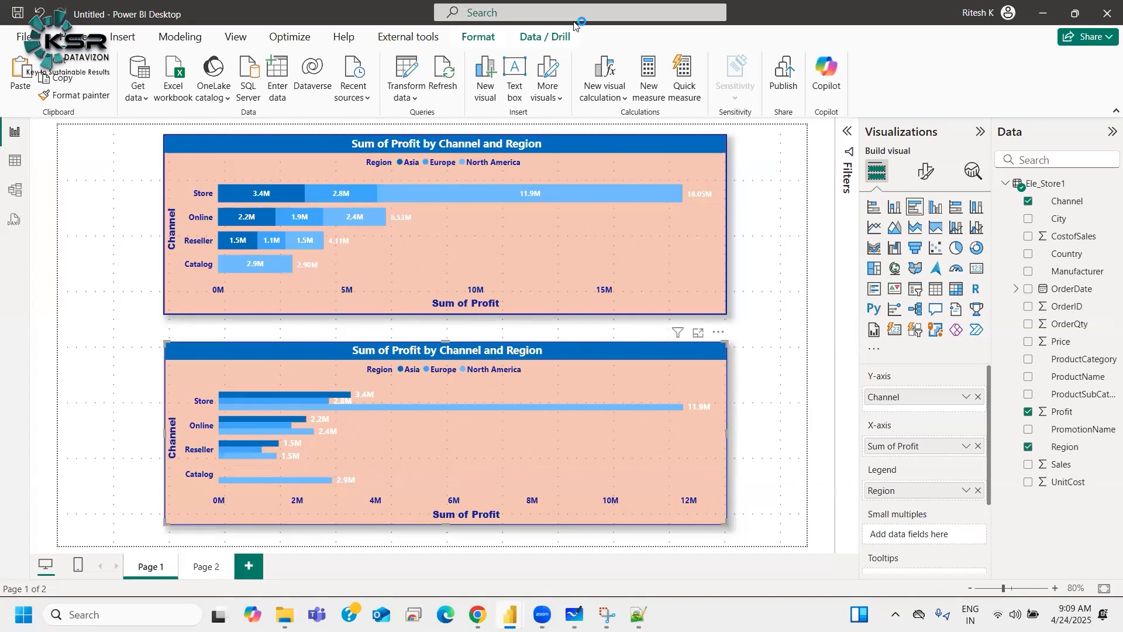
# Step: Open the clustered bar chart's y-axis format settings and inspect its values and title options
pyautogui.press('XF86AudioRaiseVolume')
pyautogui.press('XF86AudioRaiseVolume')
pyautogui.press('XF86AudioRaiseVolume')
pyautogui.click(926, 171)
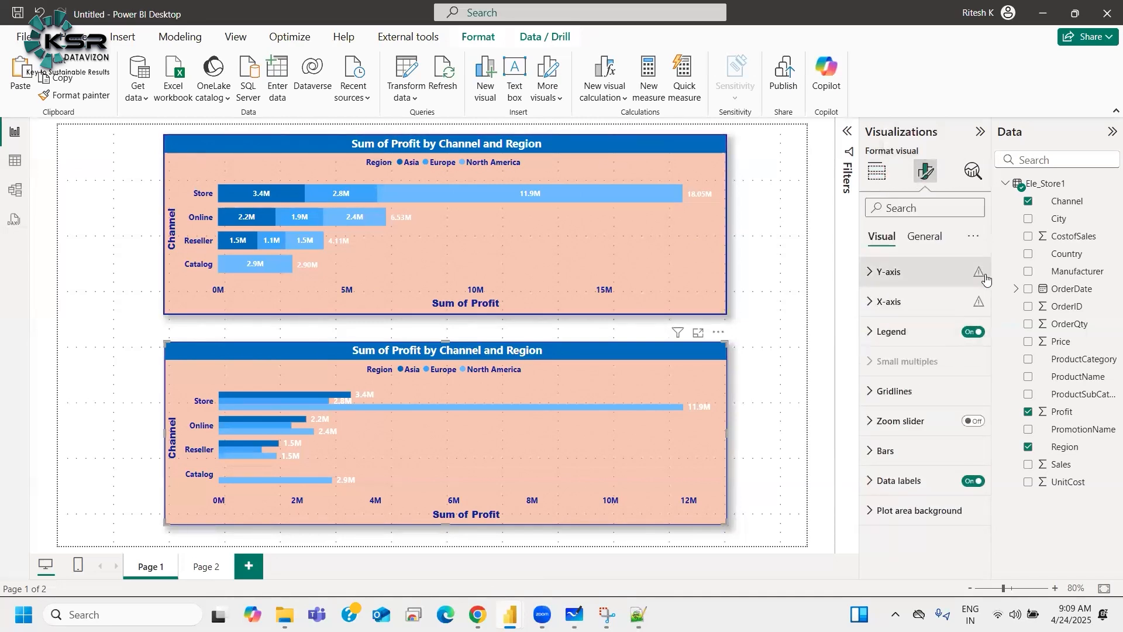
pyautogui.click(959, 283)
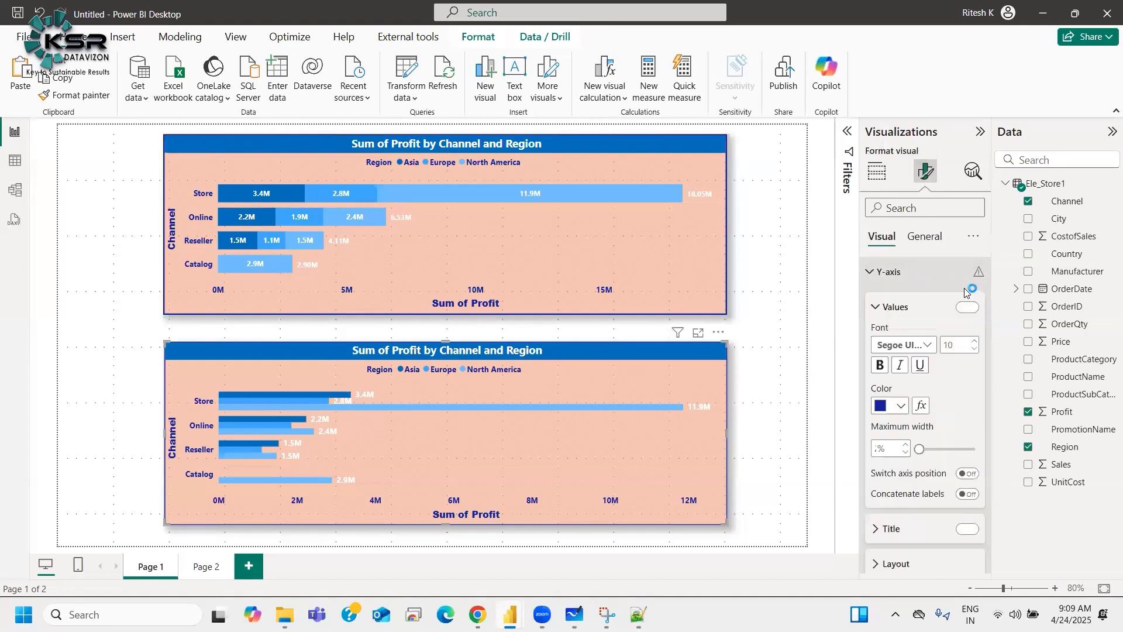
pyautogui.moveTo(978, 279)
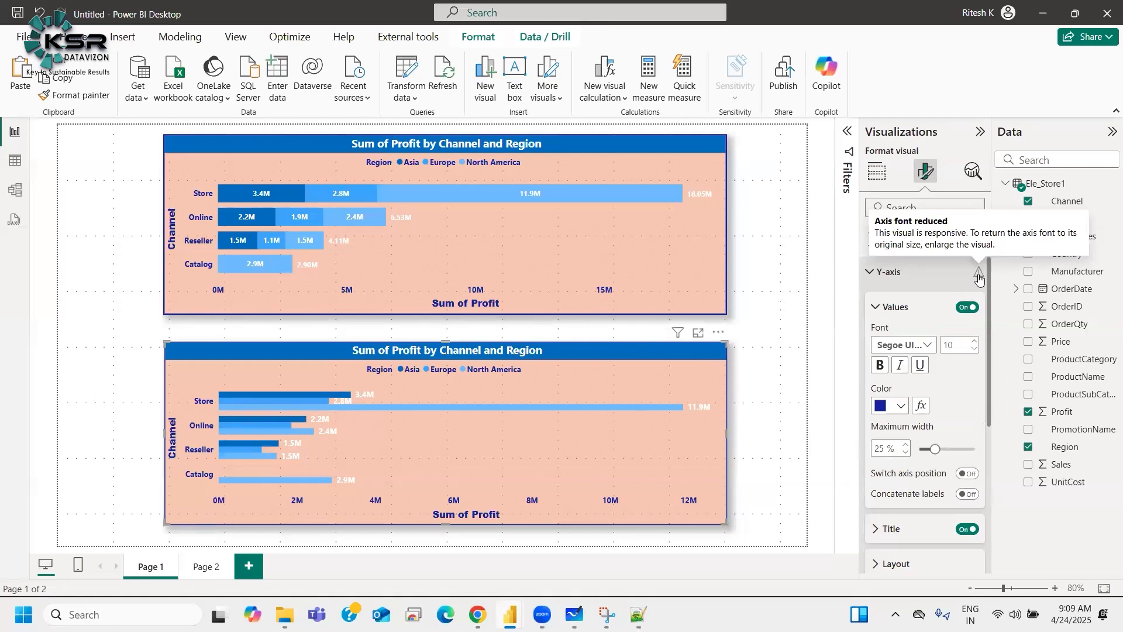
pyautogui.click(891, 307)
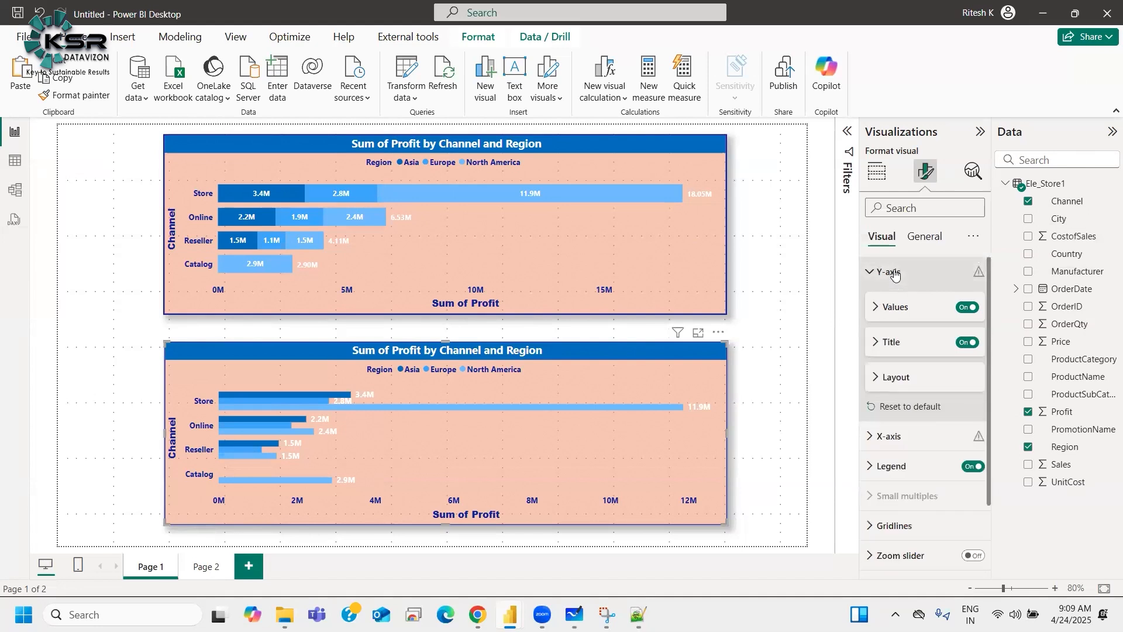
pyautogui.click(894, 272)
pyautogui.press('XF86AudioRaiseVolume')
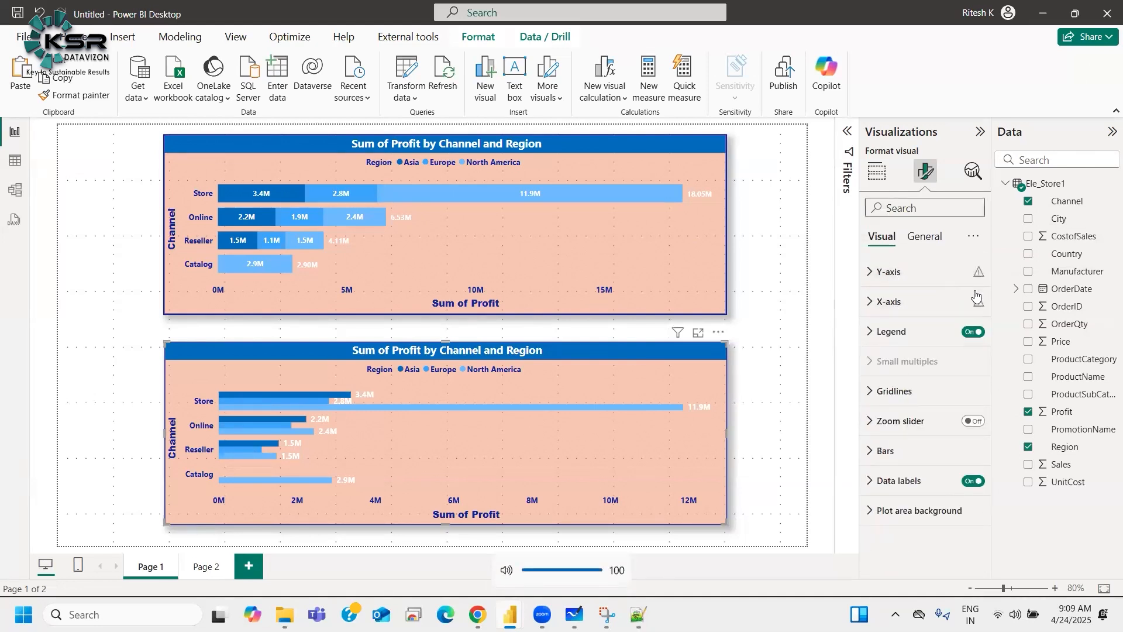
# Step: Try switching the top chart to a stacked column chart, then revert it to a stacked bar chart
pyautogui.click(877, 172)
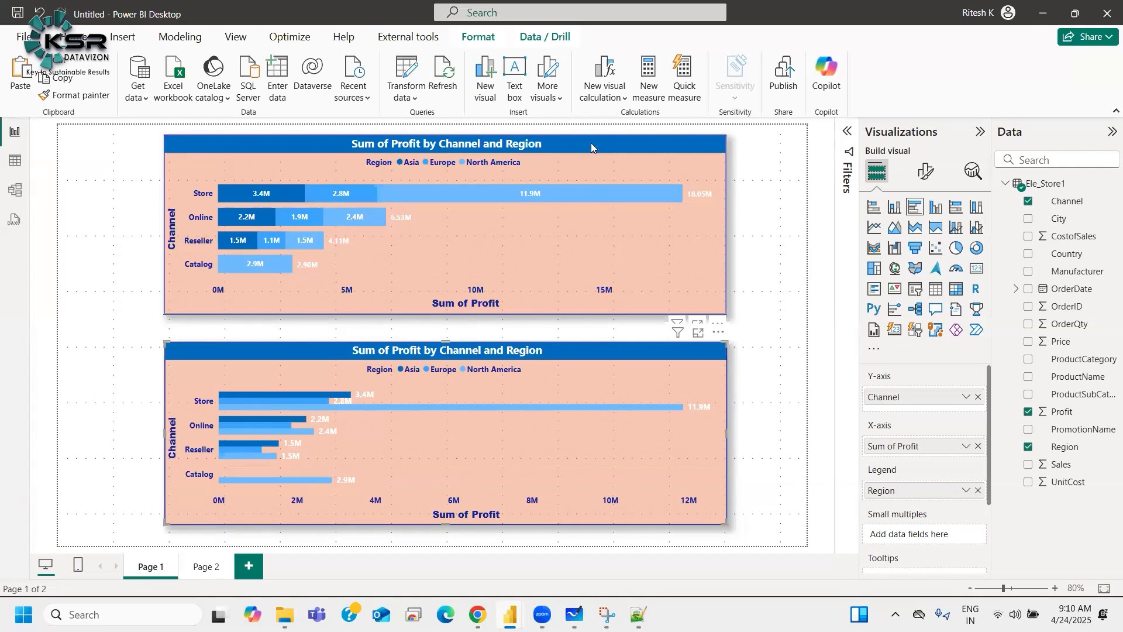
pyautogui.click(610, 143)
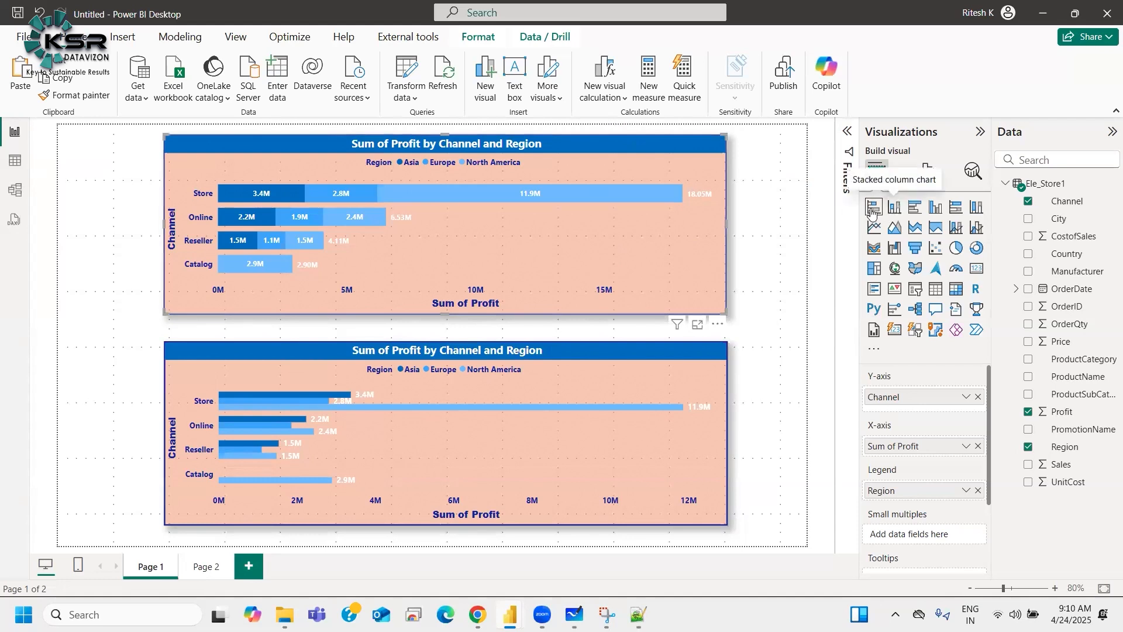
pyautogui.click(895, 209)
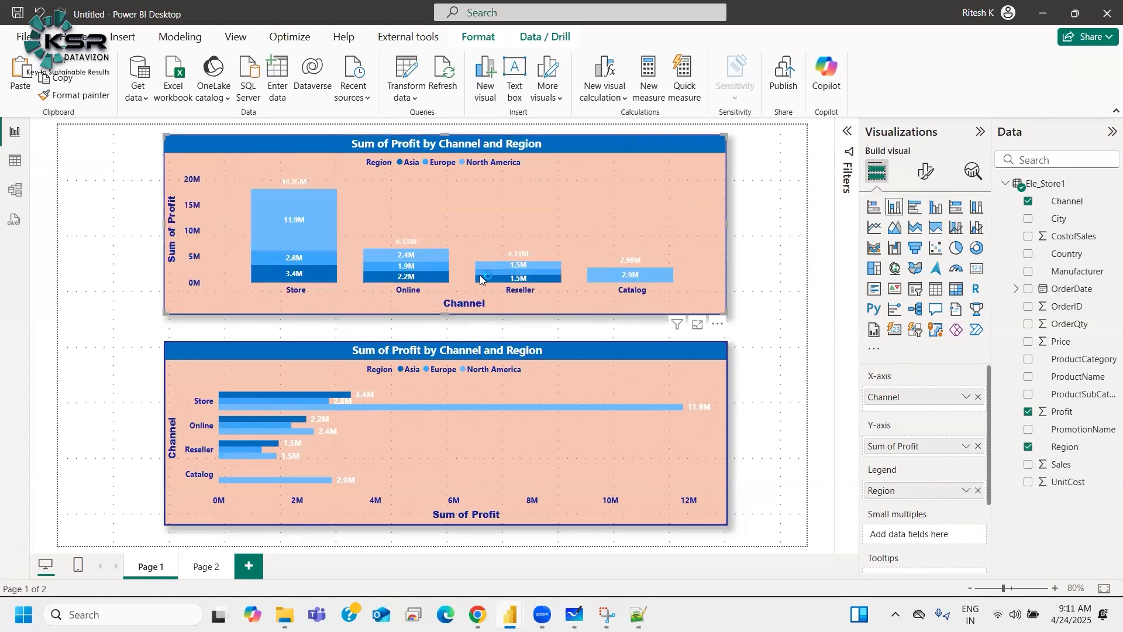
pyautogui.moveTo(726, 224)
pyautogui.mouseDown()
pyautogui.moveTo(433, 232)
pyautogui.moveTo(724, 253)
pyautogui.moveTo(734, 249)
pyautogui.moveTo(720, 222)
pyautogui.mouseUp()
pyautogui.click(874, 207)
pyautogui.click(350, 384)
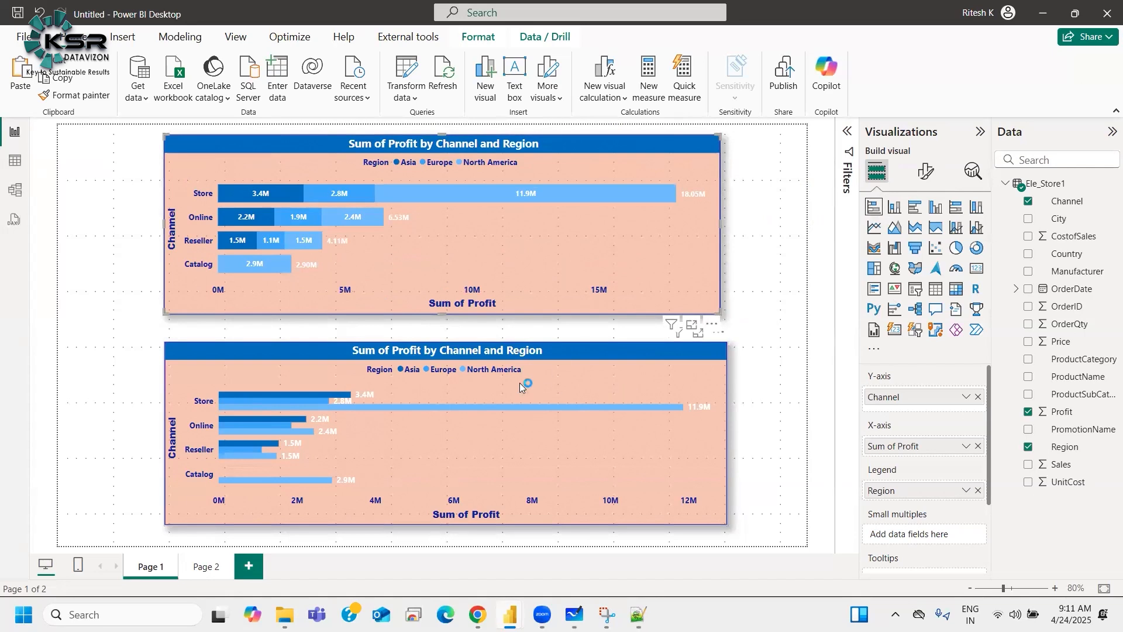
# Step: On Page 2, duplicate the stacked column chart beside the original and change the copy to a clustered column chart
pyautogui.click(206, 566)
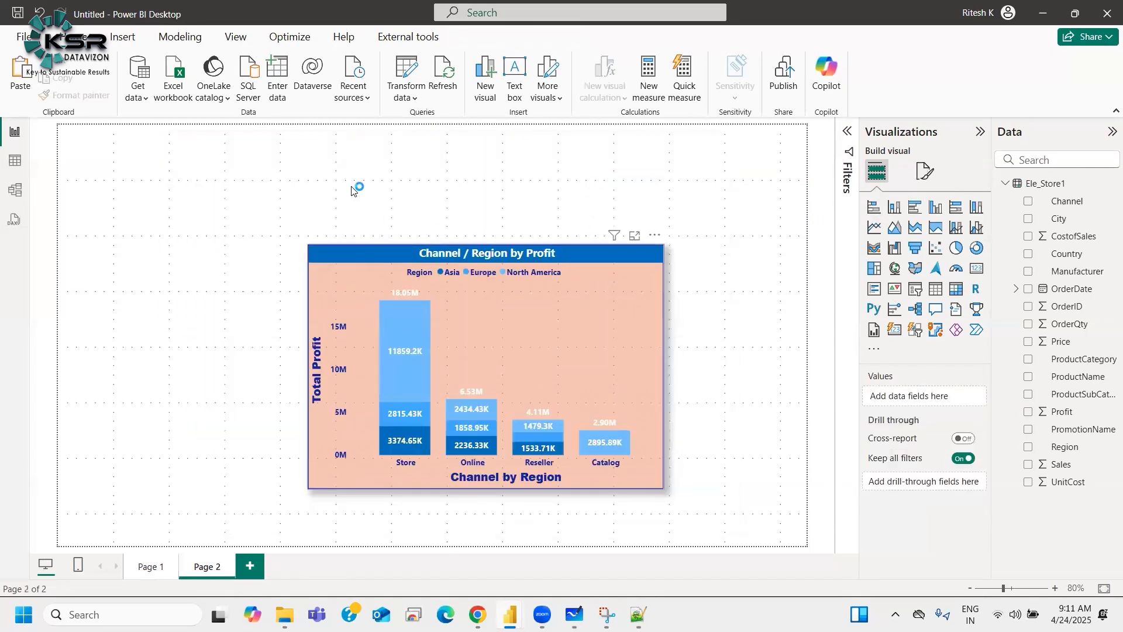
pyautogui.moveTo(360, 187); pyautogui.dragTo(705, 286)
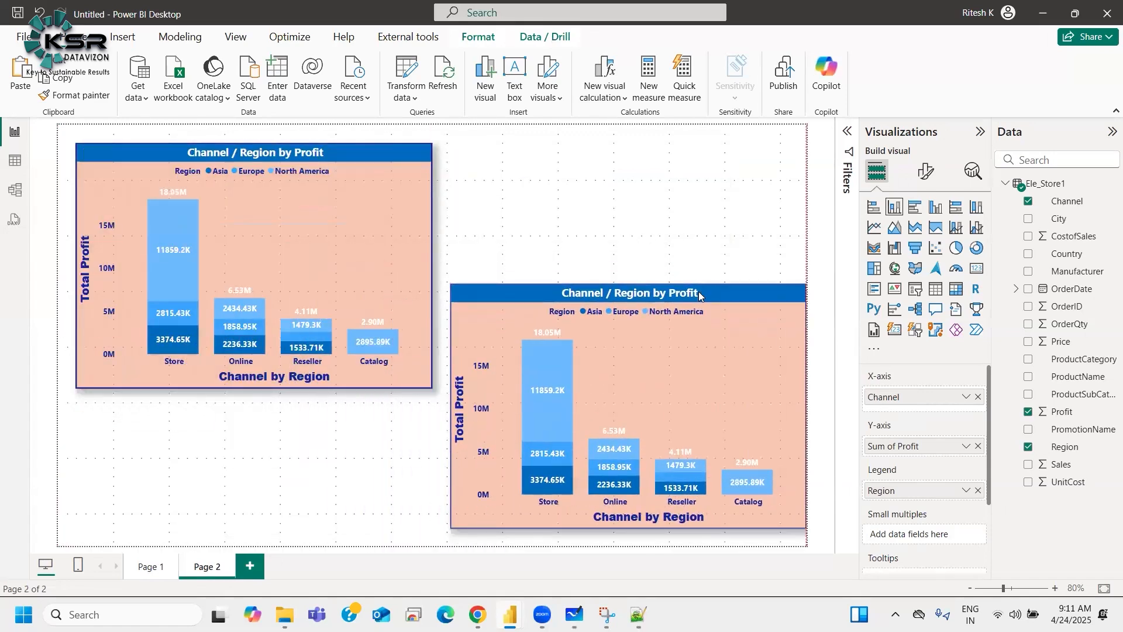
pyautogui.click(935, 209)
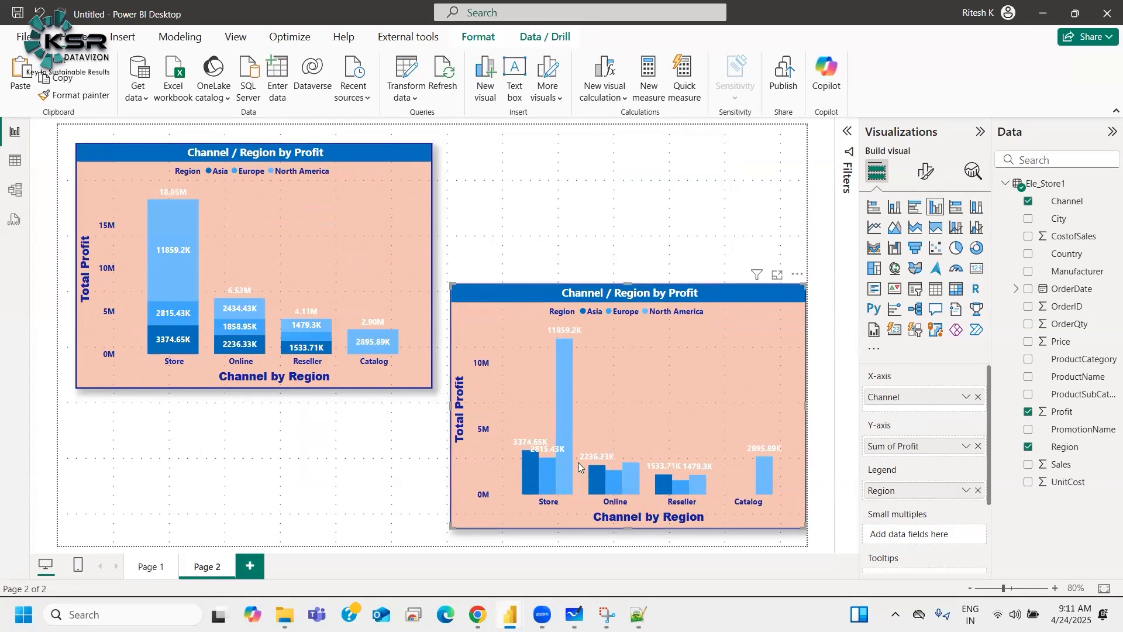
# Step: Set the clustered column chart's data label value display units to Millions
pyautogui.click(150, 568)
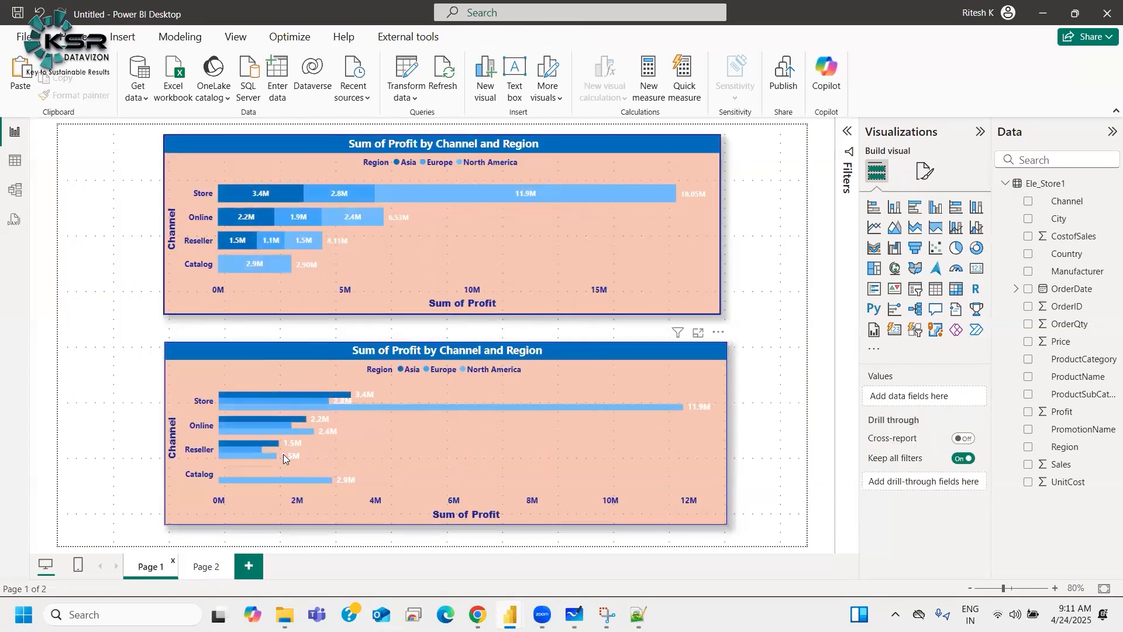
pyautogui.click(202, 567)
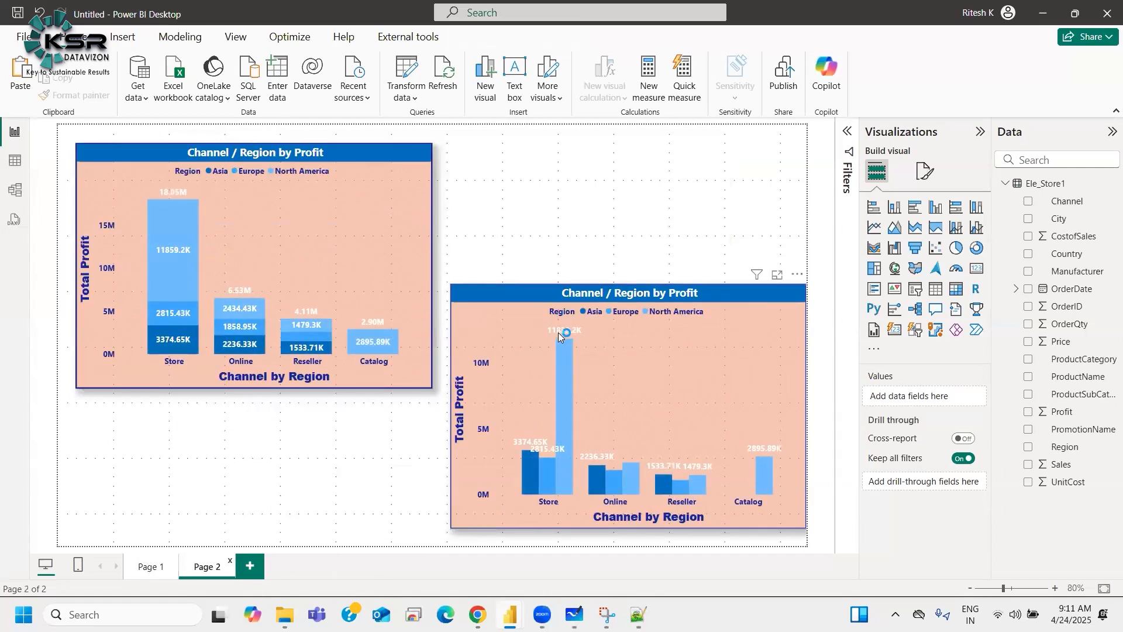
pyautogui.click(926, 183)
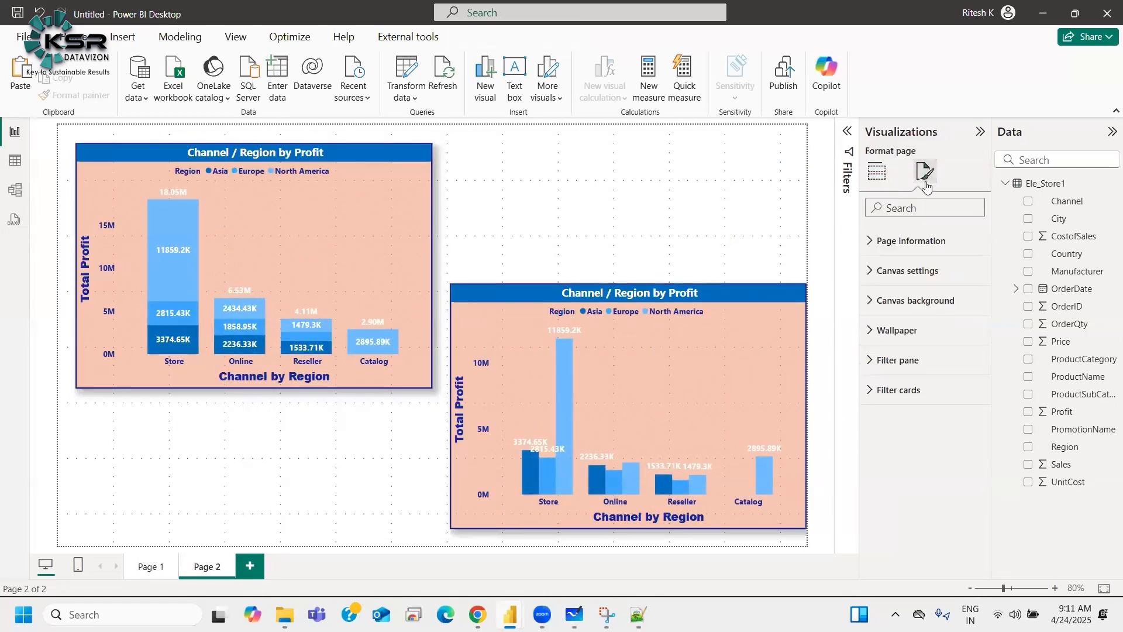
pyautogui.click(700, 294)
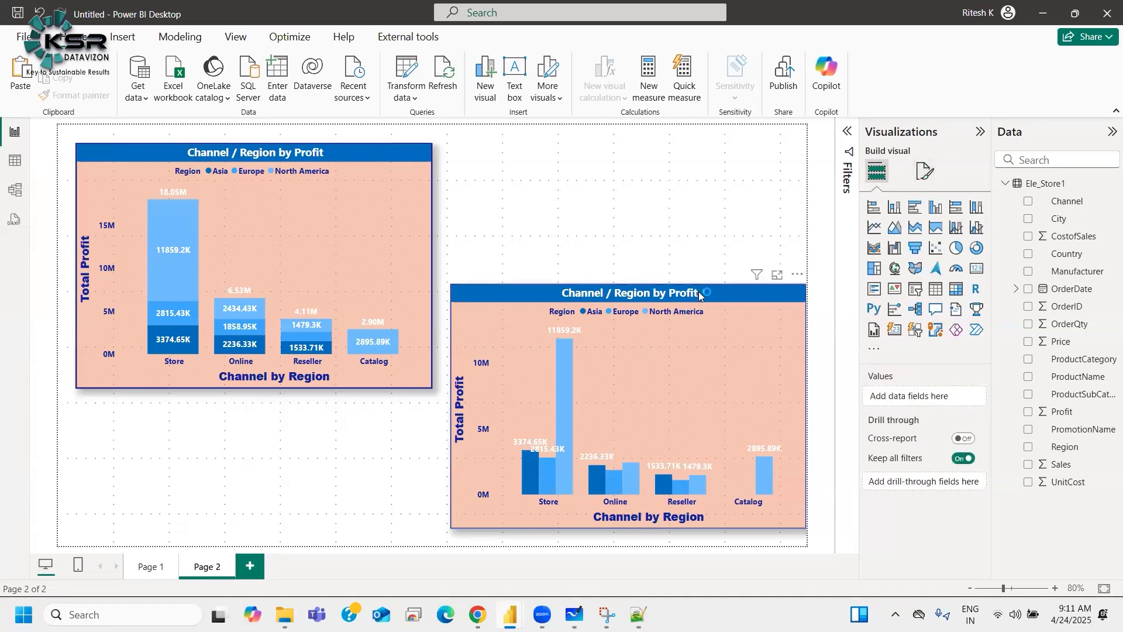
pyautogui.click(925, 171)
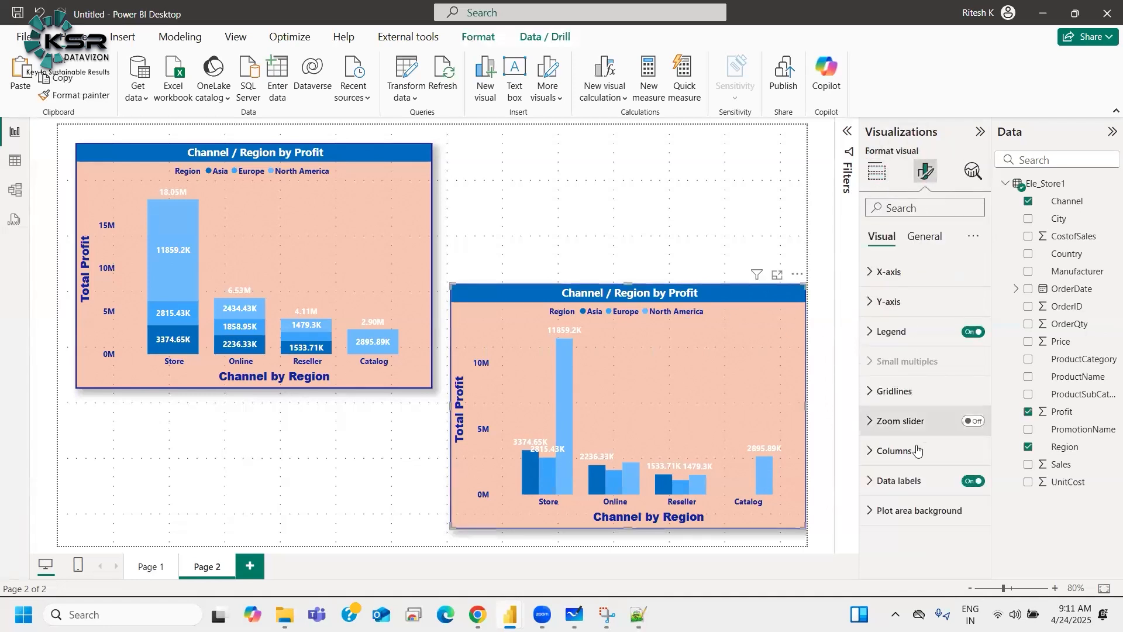
pyautogui.click(916, 481)
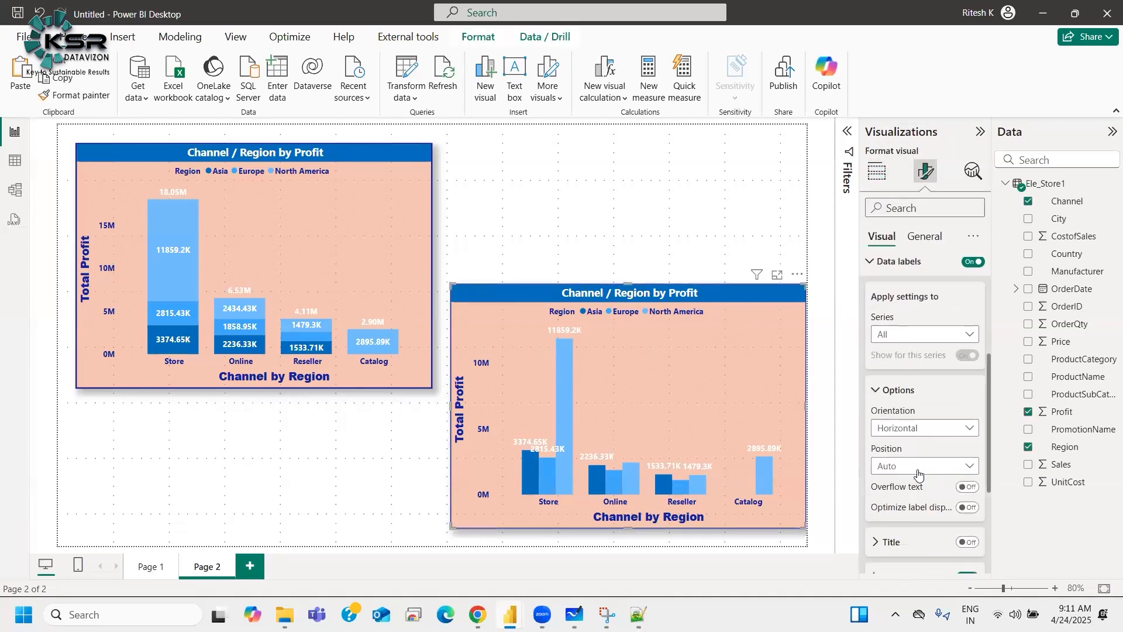
pyautogui.scroll(-3, 898, 438)
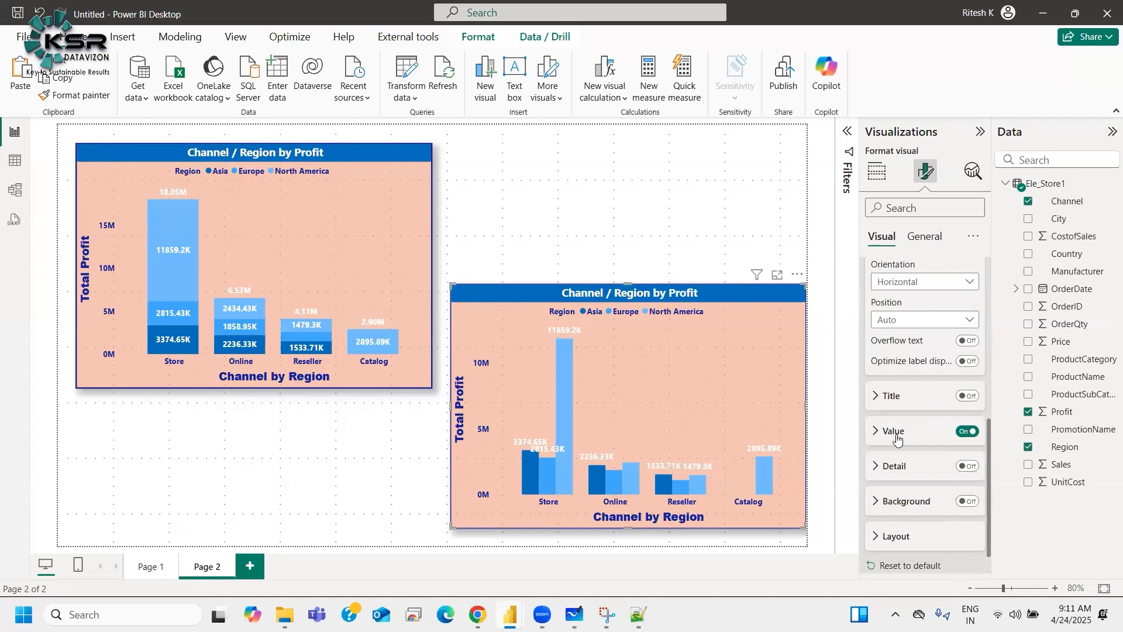
pyautogui.click(895, 431)
pyautogui.scroll(-3, 907, 462)
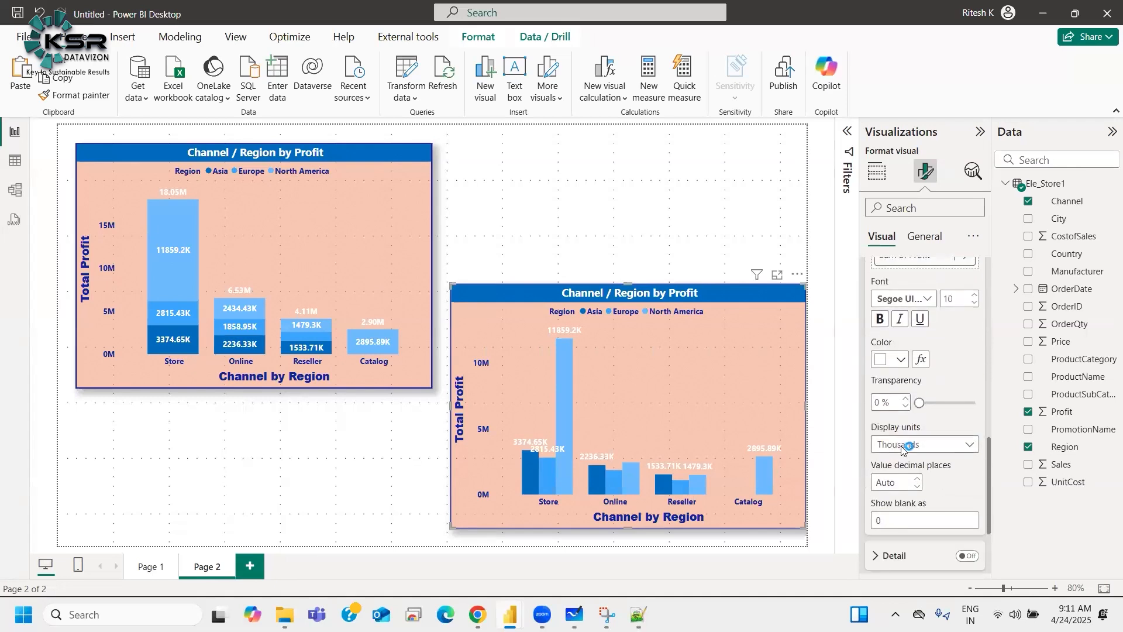
pyautogui.click(903, 447)
pyautogui.click(899, 518)
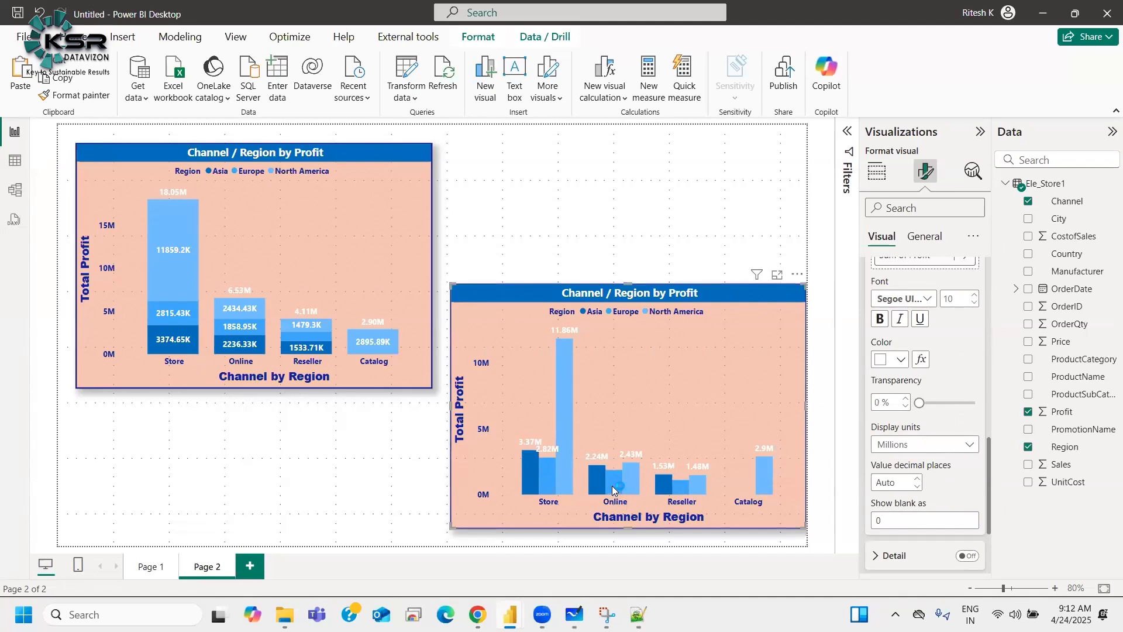
# Step: Try the data label layout as Single line, then set it back to Multi-line
pyautogui.moveTo(612, 485)
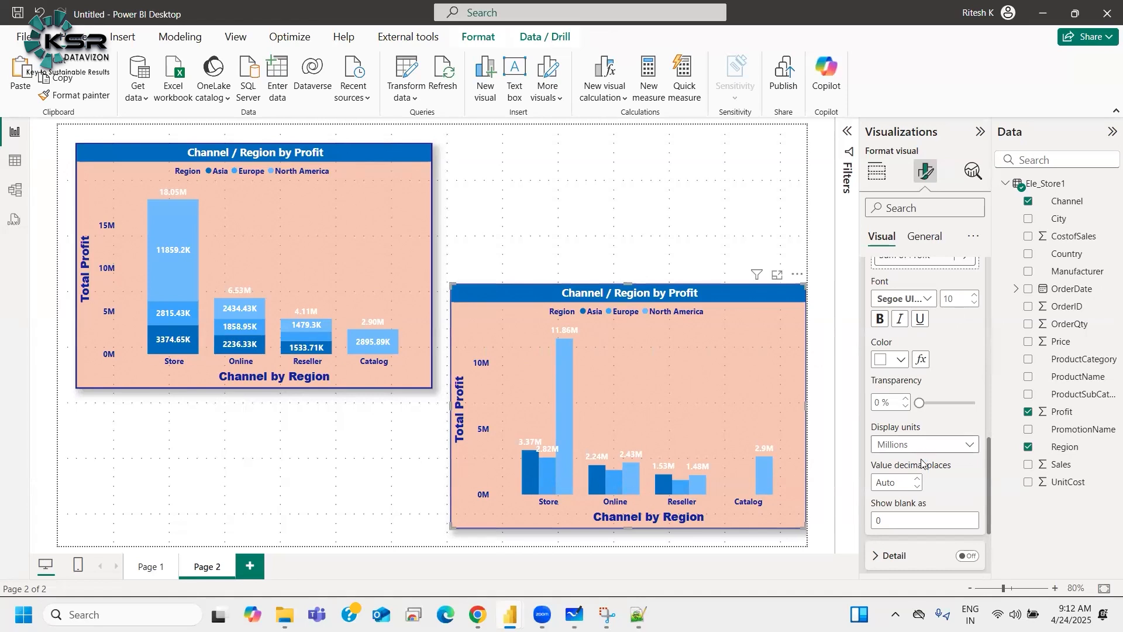
pyautogui.scroll(-2, 936, 478)
pyautogui.scroll(5, 935, 474)
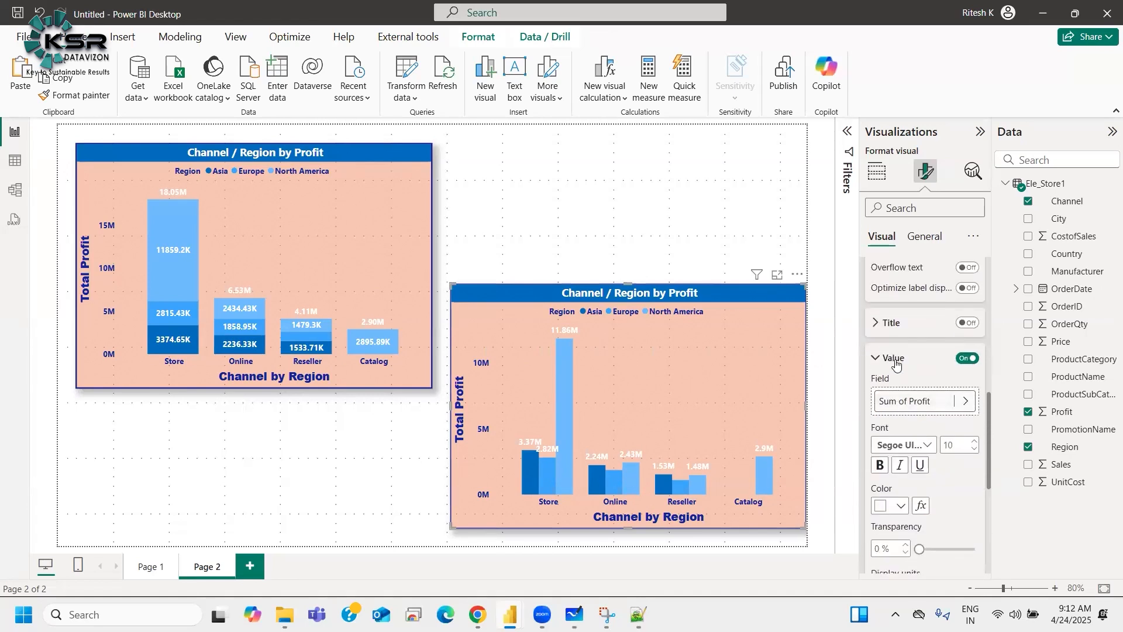
pyautogui.scroll(-4, 898, 432)
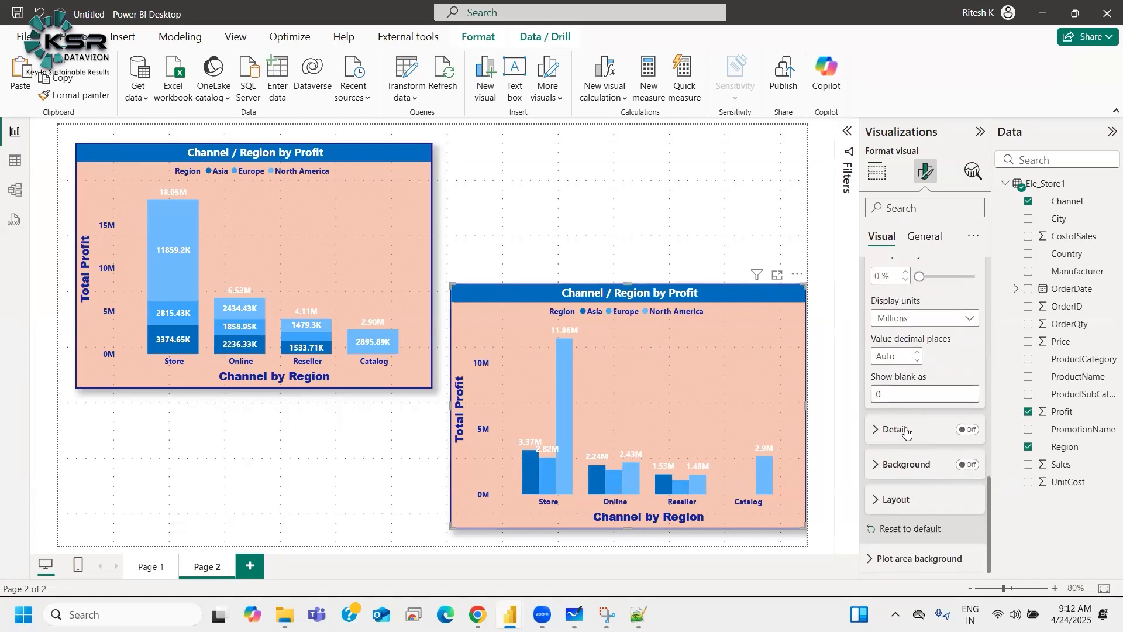
pyautogui.click(901, 500)
pyautogui.scroll(-2, 901, 485)
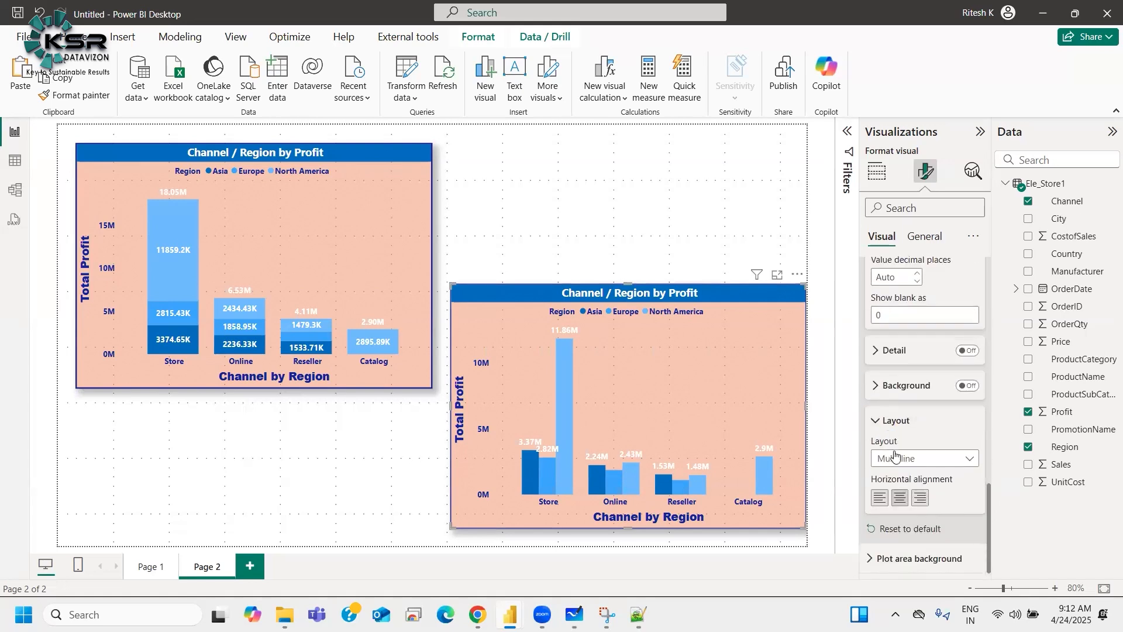
pyautogui.click(896, 460)
pyautogui.click(899, 493)
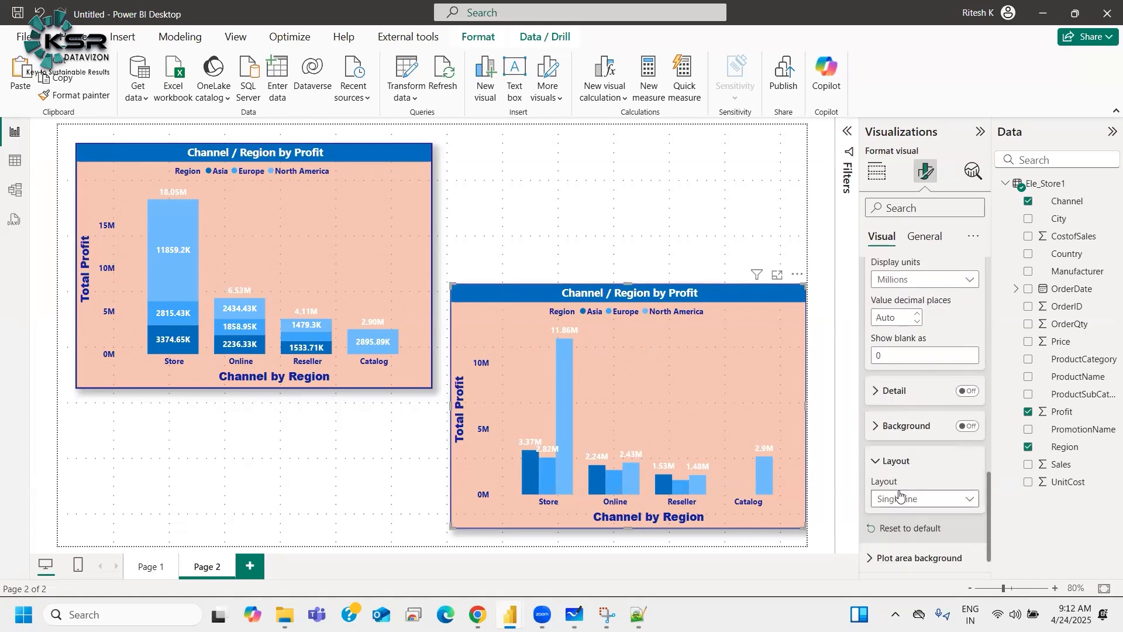
pyautogui.click(899, 497)
pyautogui.click(899, 511)
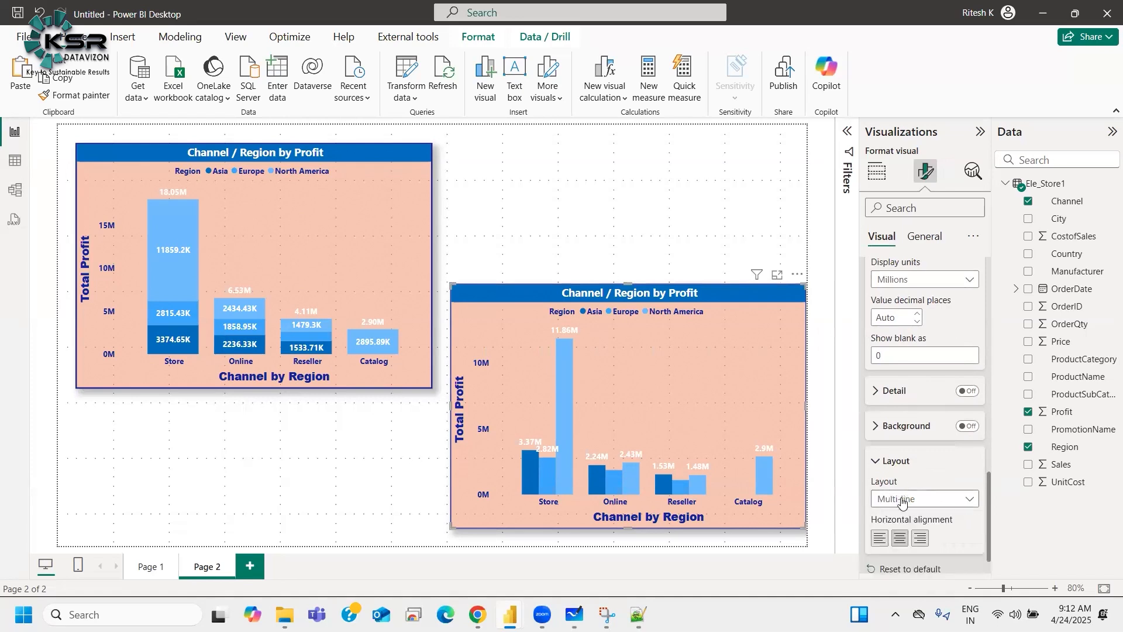
pyautogui.click(887, 462)
# Step: Set the clustered column chart's data label orientation to Vertical
pyautogui.scroll(4, 916, 462)
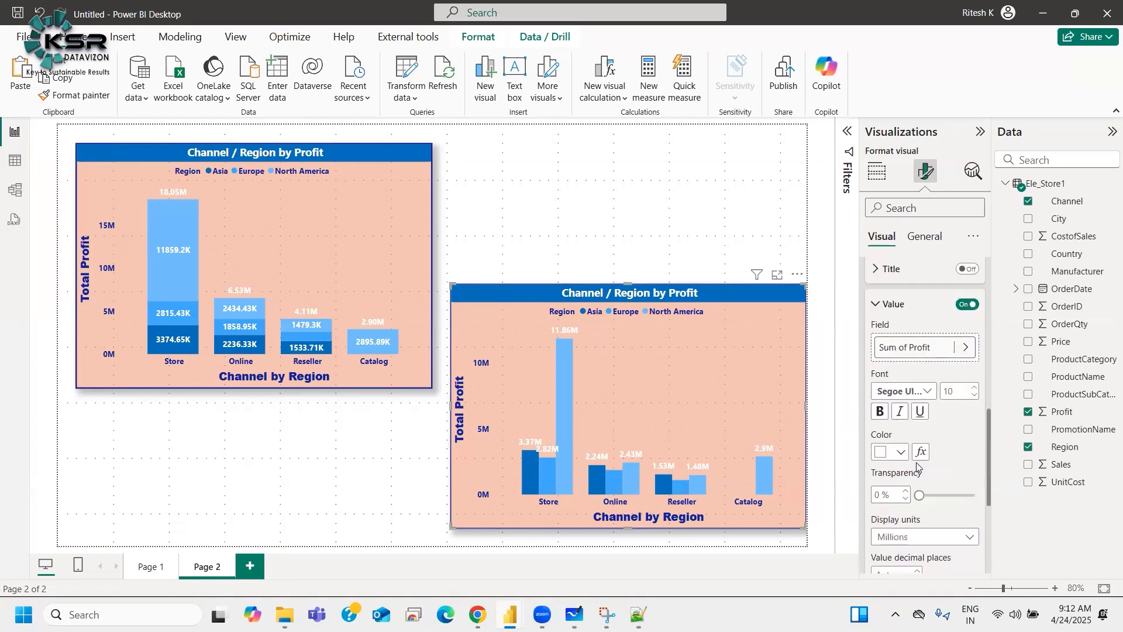
pyautogui.scroll(-3, 916, 462)
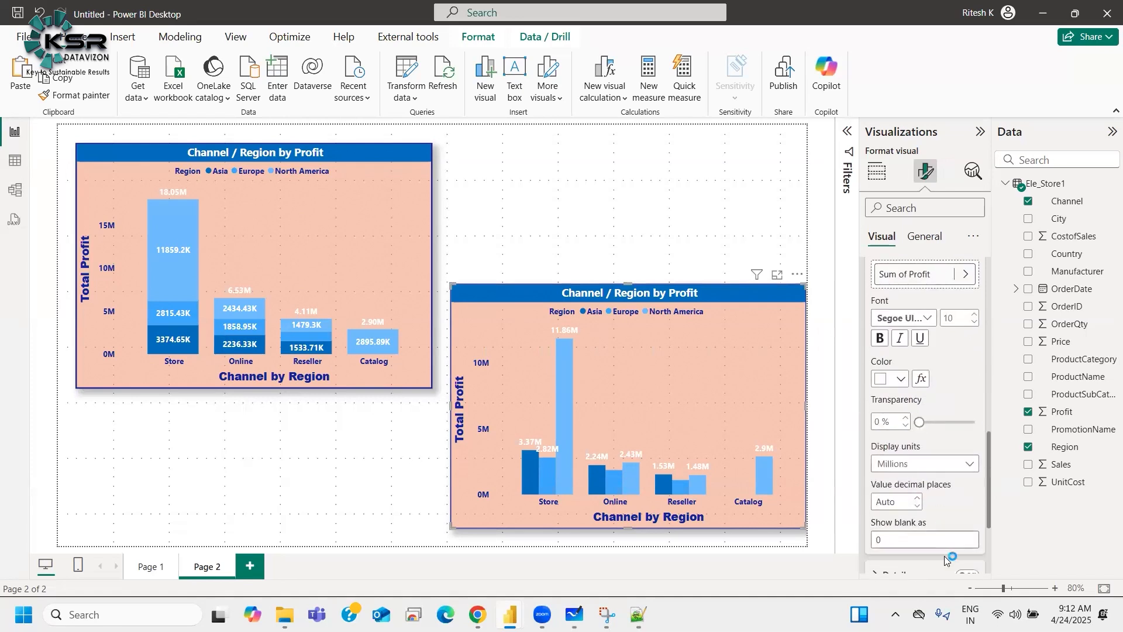
pyautogui.scroll(4, 932, 535)
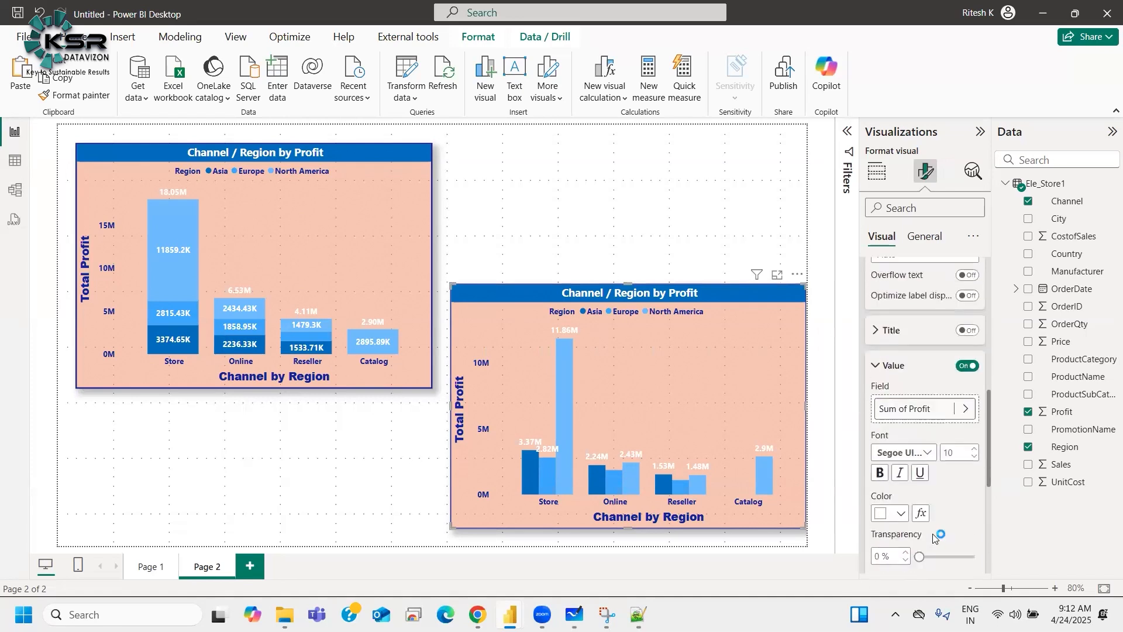
pyautogui.click(902, 378)
pyautogui.scroll(3, 904, 383)
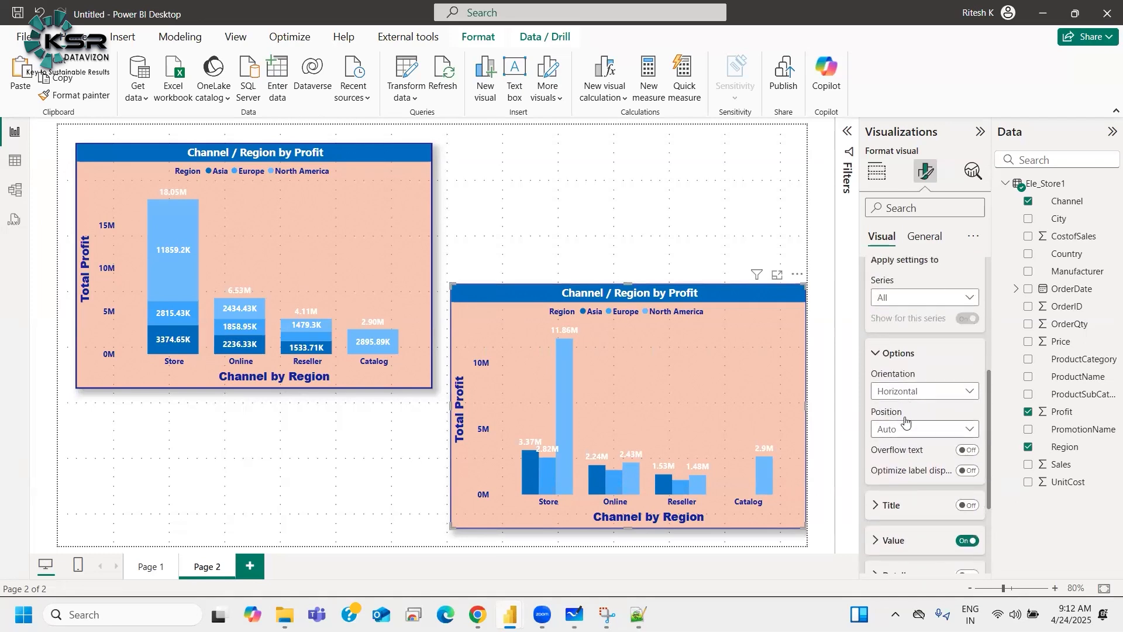
pyautogui.scroll(2, 918, 409)
pyautogui.scroll(-2, 913, 403)
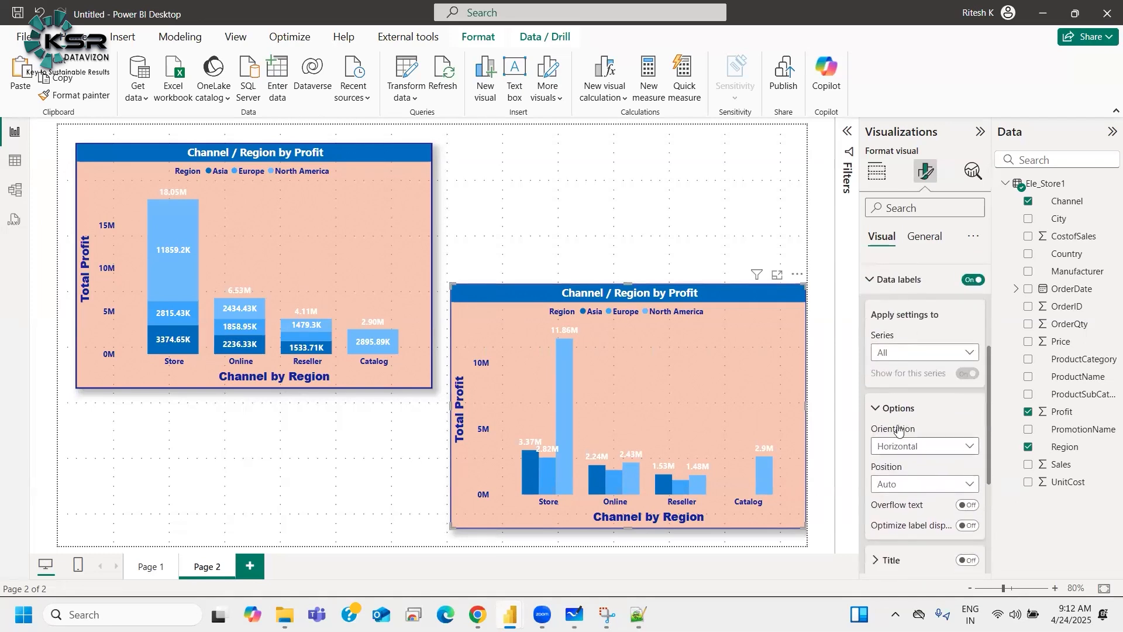
pyautogui.click(898, 397)
pyautogui.click(899, 412)
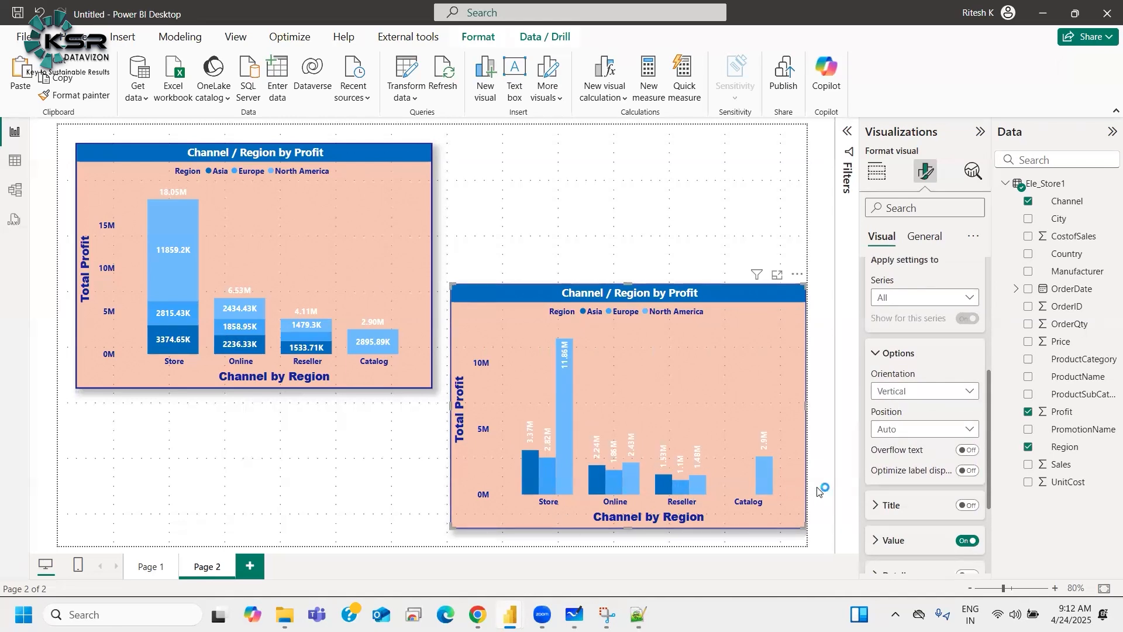
# Step: Switch the data label orientation back and forth between Horizontal and Vertical, finishing on Vertical
pyautogui.click(892, 392)
pyautogui.click(891, 398)
pyautogui.click(891, 396)
pyautogui.click(895, 426)
pyautogui.click(897, 395)
pyautogui.click(898, 414)
pyautogui.click(916, 392)
pyautogui.click(910, 426)
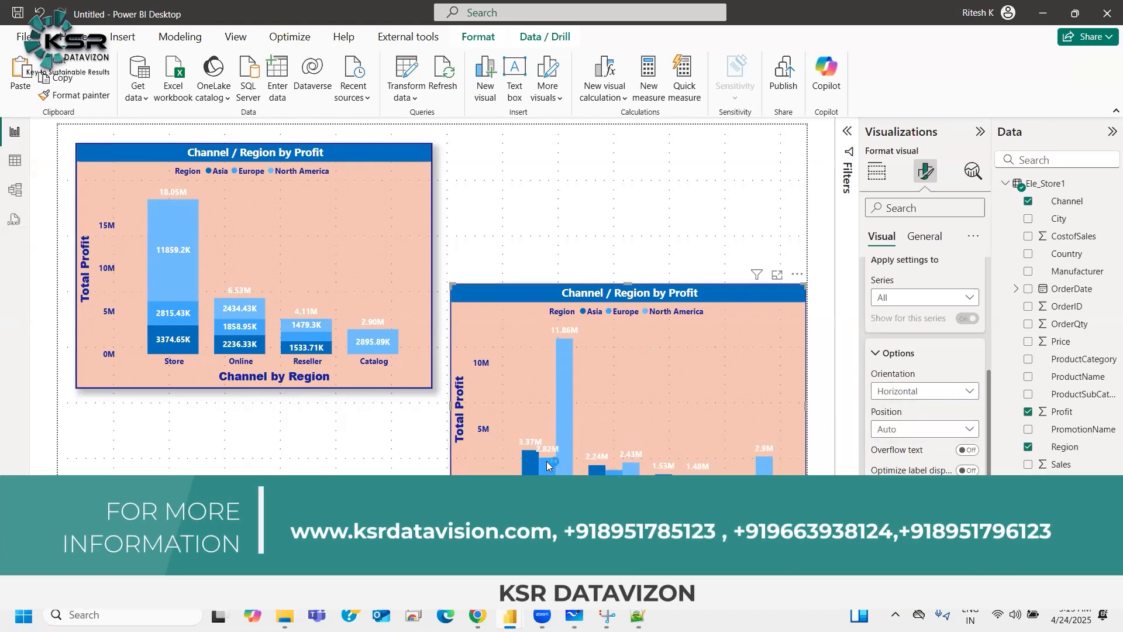
pyautogui.click(898, 398)
pyautogui.click(898, 413)
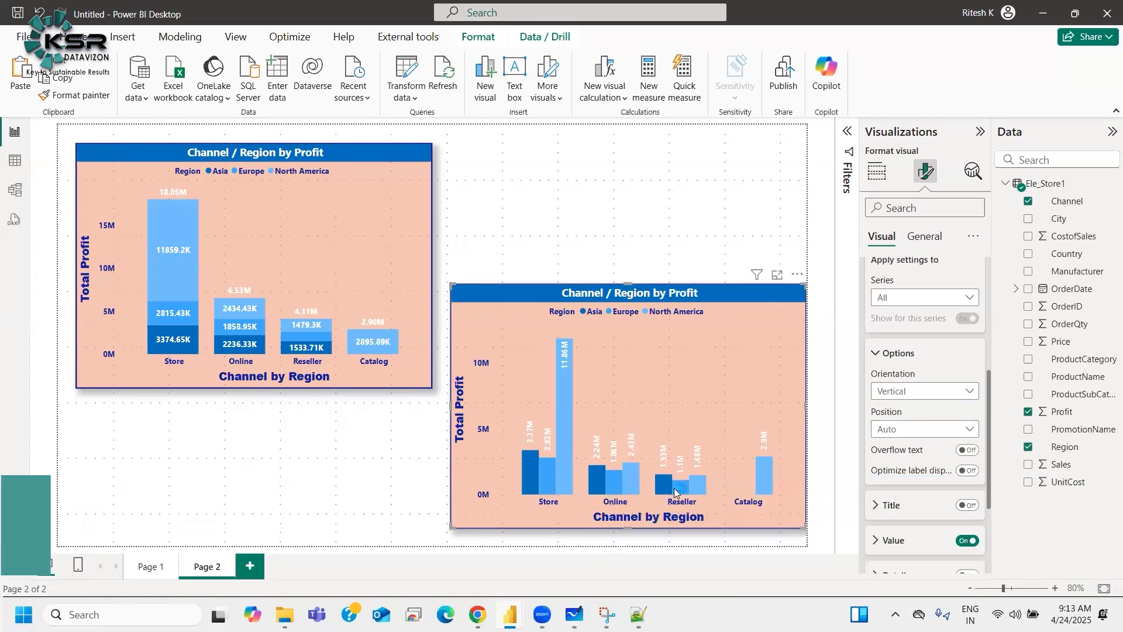
# Step: Try the data label positions Inside end and Outside end, then set the position back to Auto
pyautogui.click(904, 432)
pyautogui.click(898, 466)
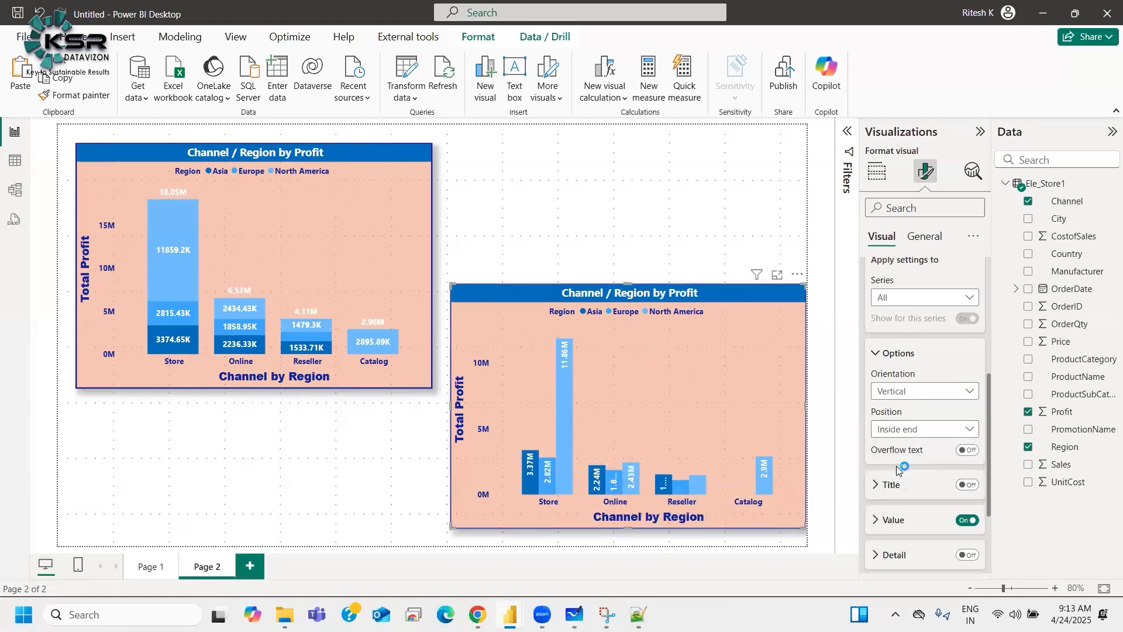
pyautogui.click(898, 431)
pyautogui.click(896, 482)
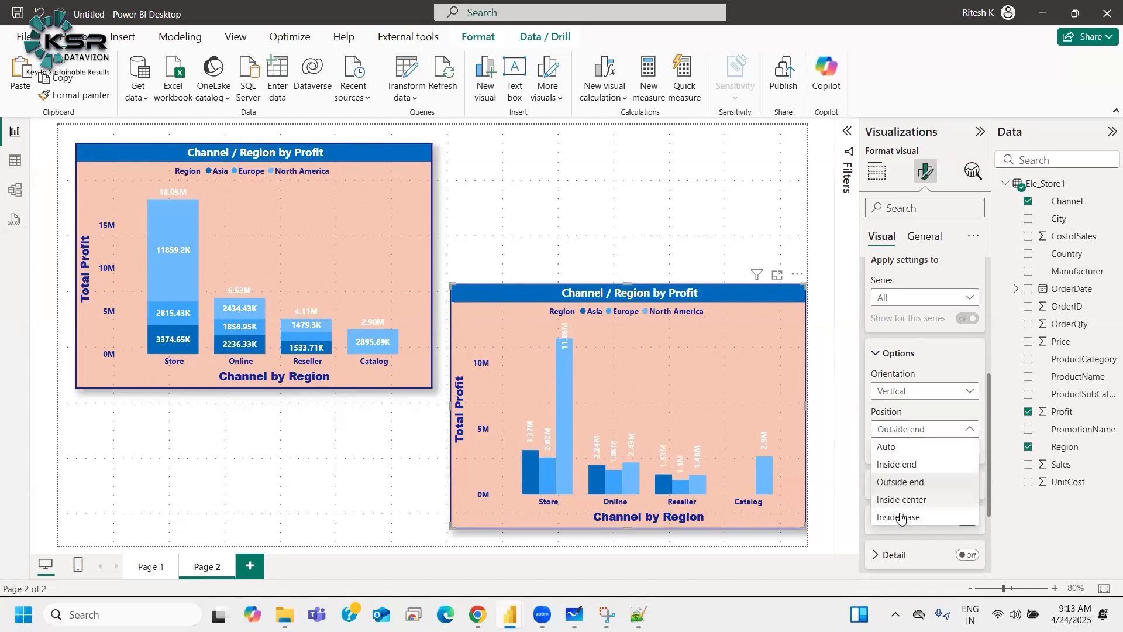
pyautogui.click(892, 450)
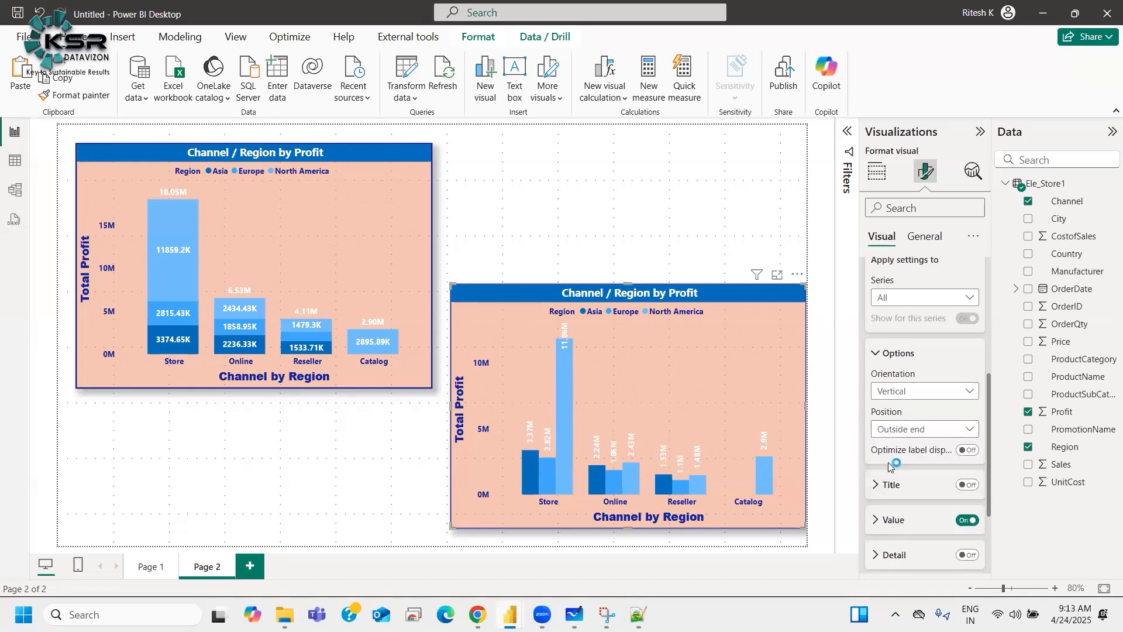
pyautogui.click(902, 431)
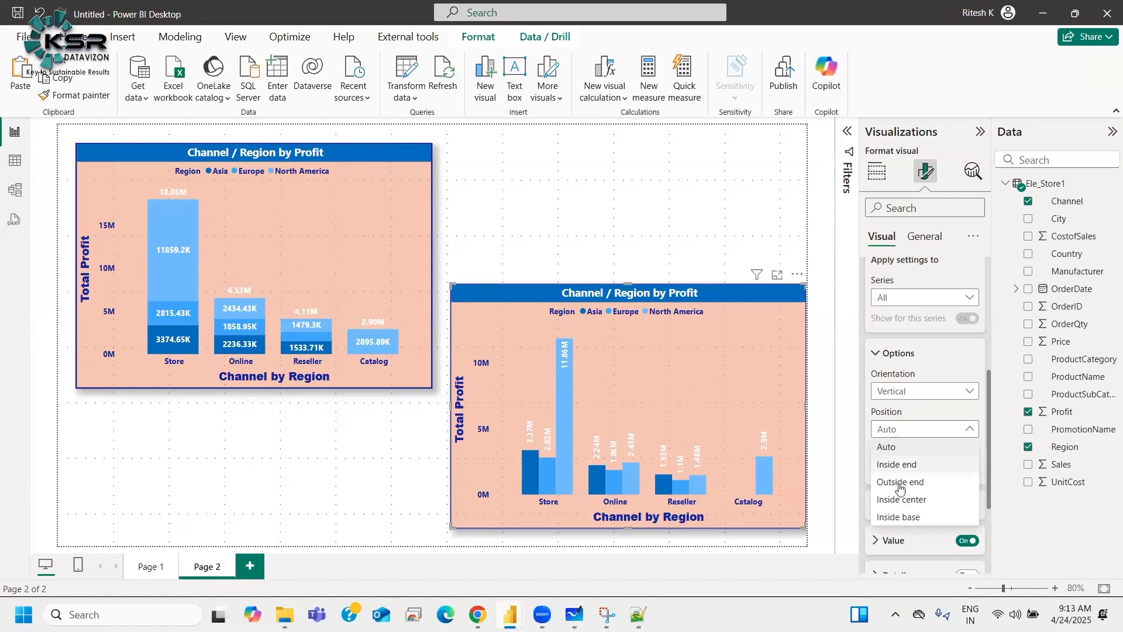
pyautogui.click(903, 483)
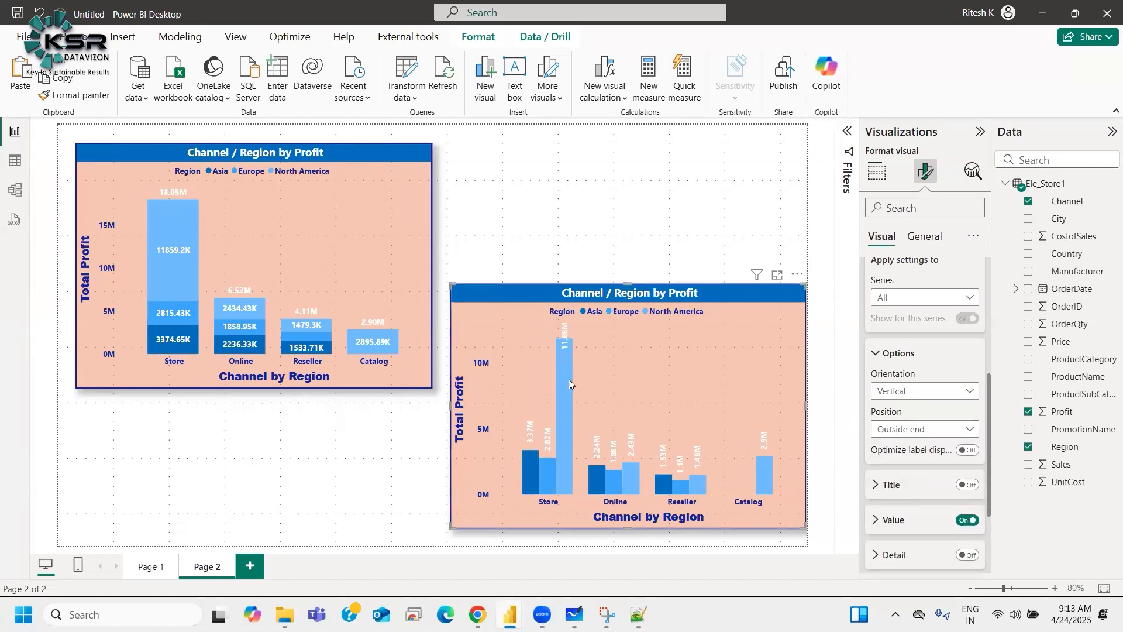
pyautogui.click(898, 435)
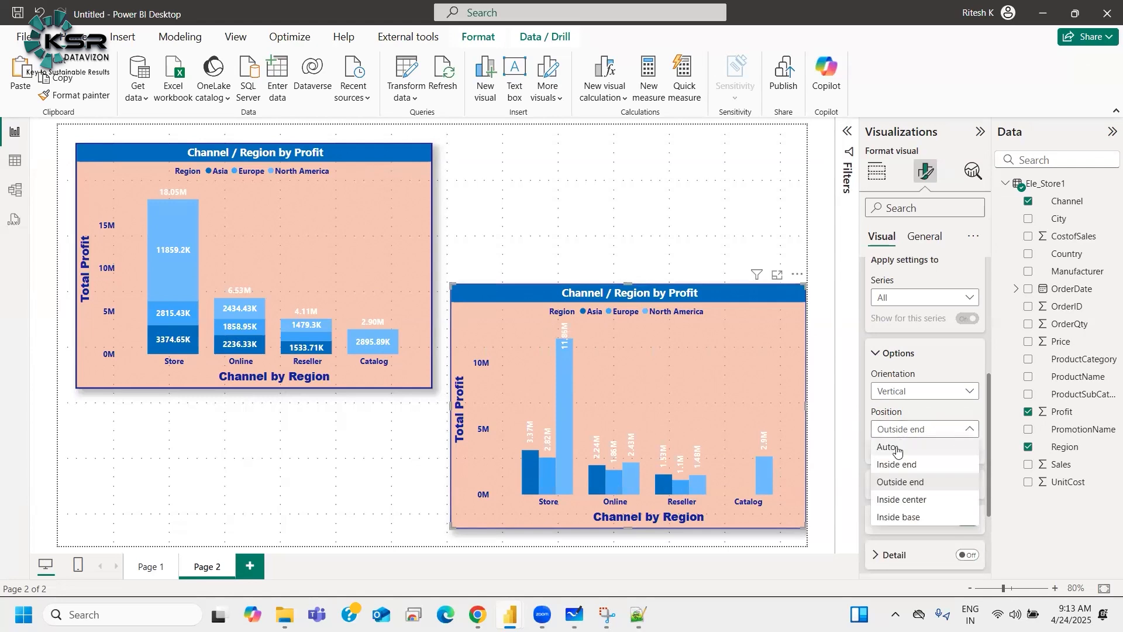
pyautogui.click(897, 449)
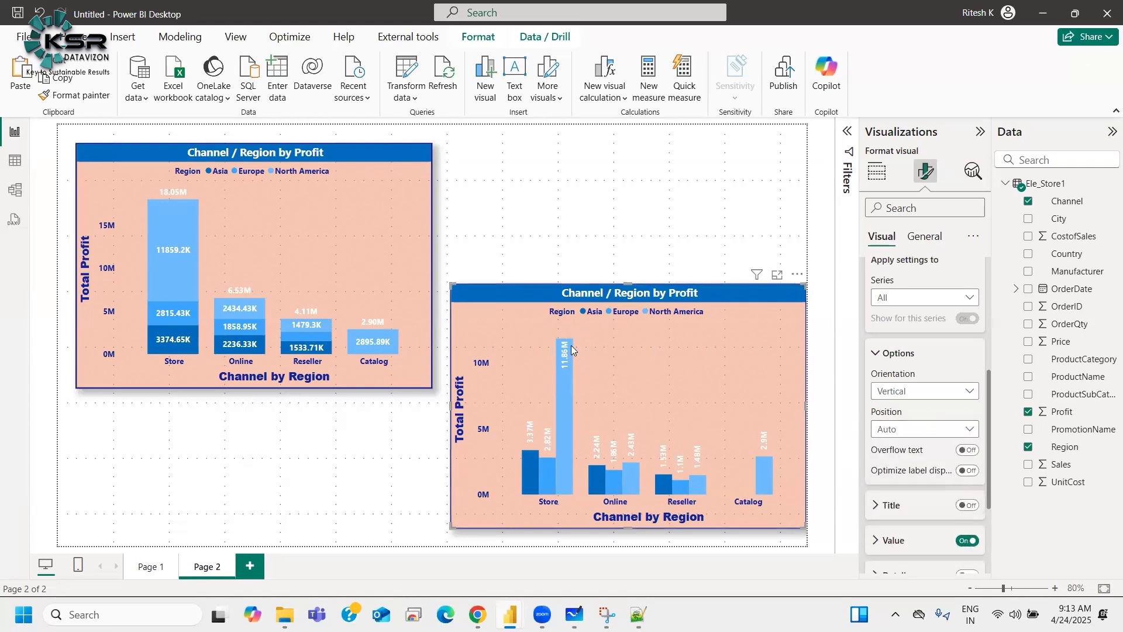
# Step: Collapse the data label settings and return to the clustered column chart's field wells
pyautogui.moveTo(568, 368)
pyautogui.scroll(3, 893, 430)
pyautogui.click(890, 443)
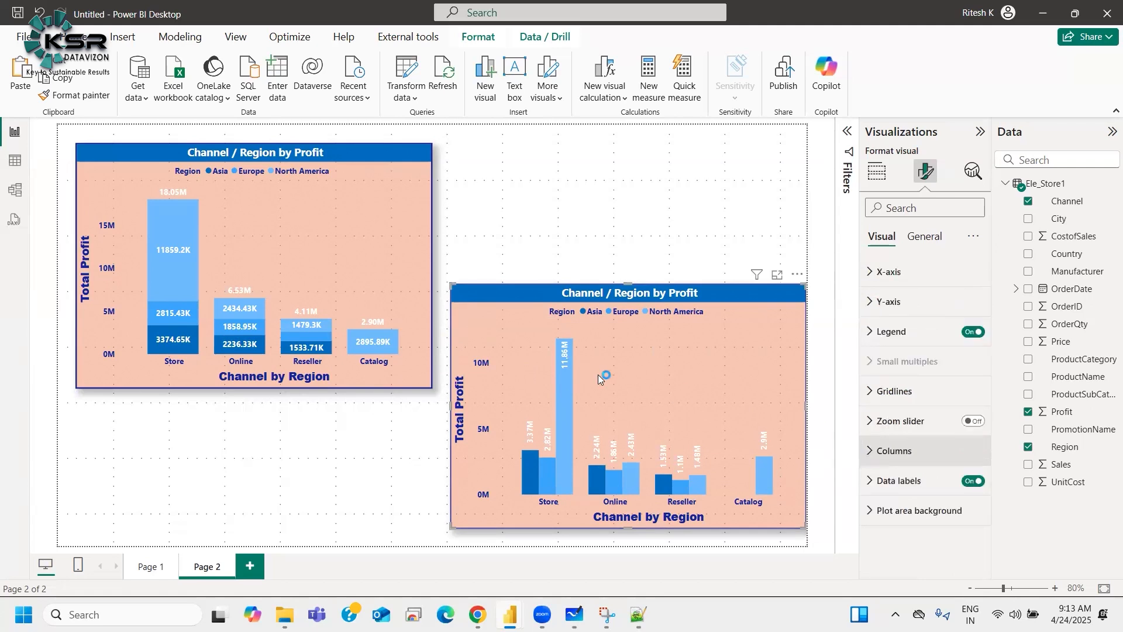
pyautogui.click(875, 176)
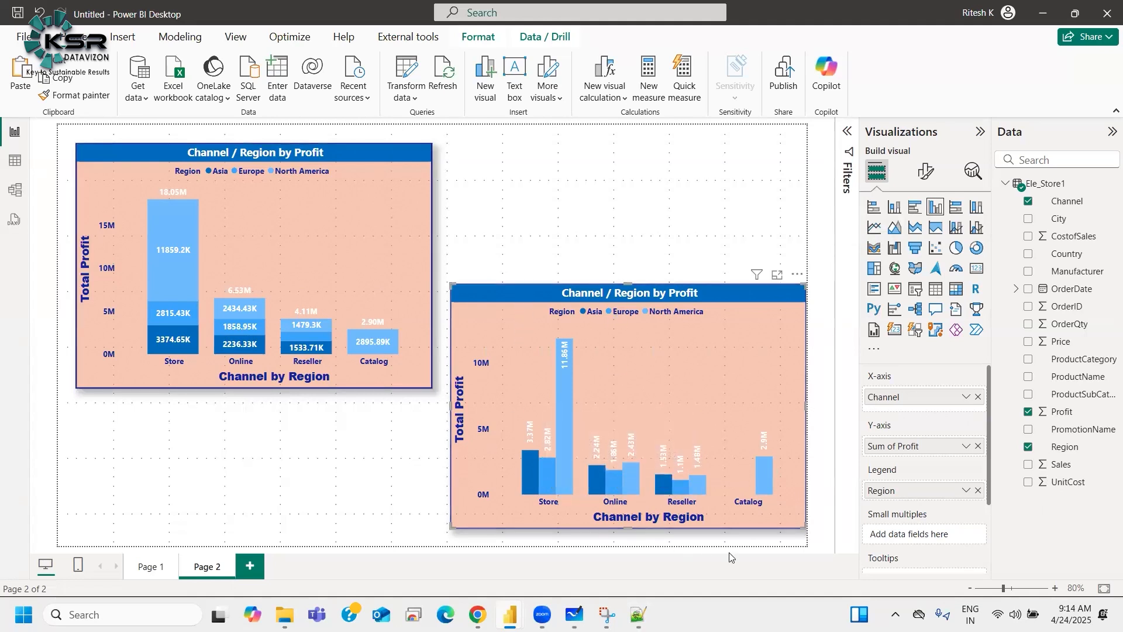
# Step: Switch to Notepad++ and change the heading on line 22 to "Stacked / Clustered Bar Chart"
pyautogui.click(638, 614)
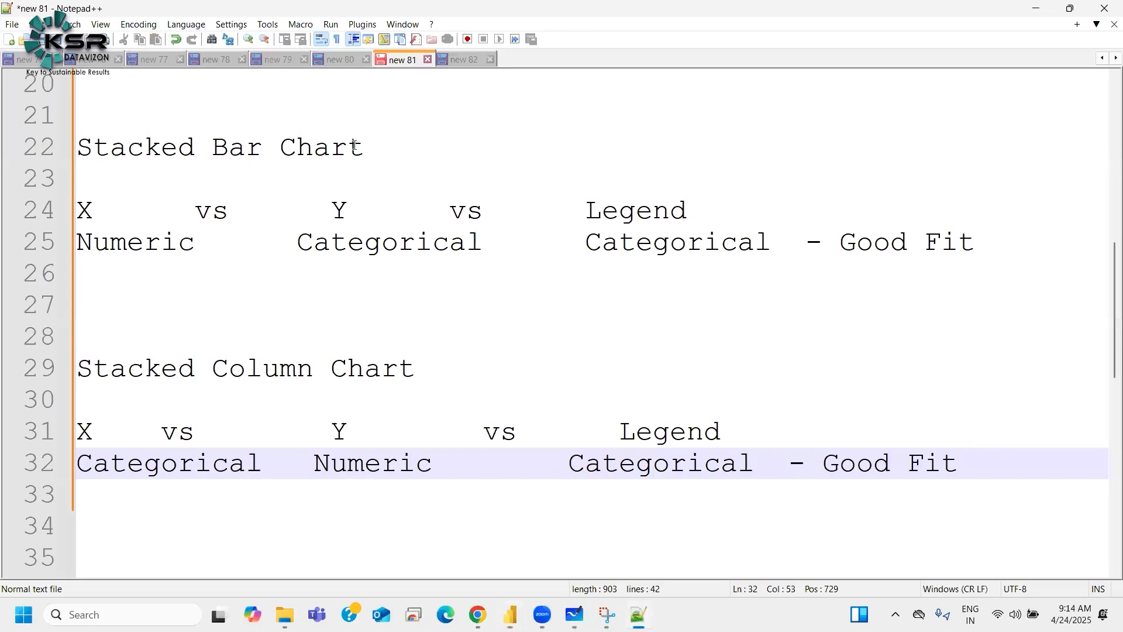
pyautogui.click(202, 149)
pyautogui.write('/')
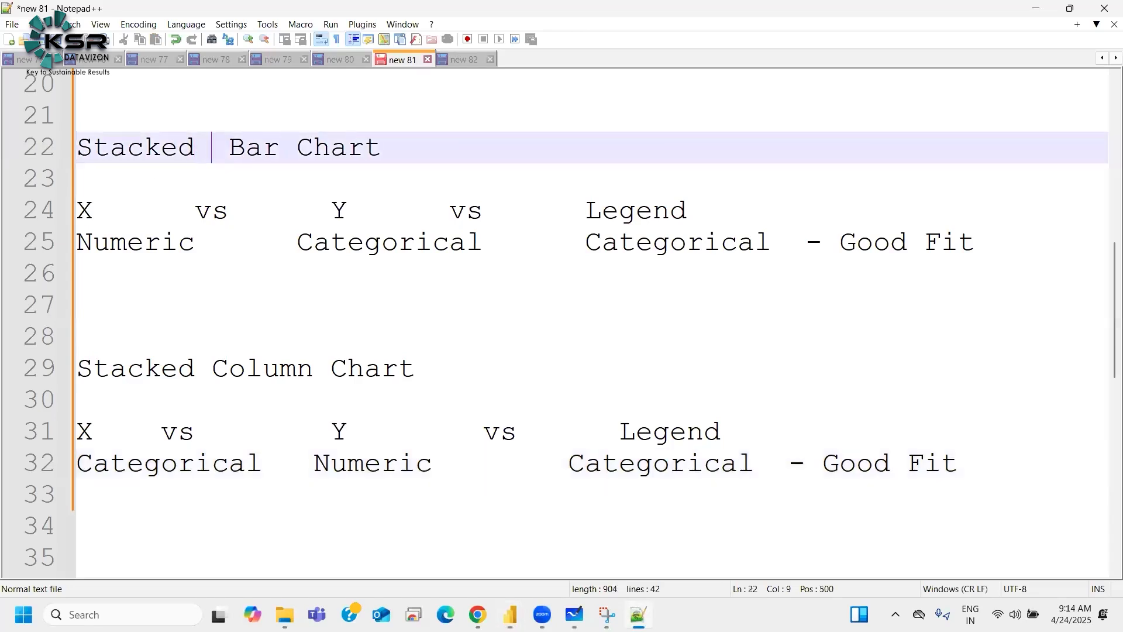
pyautogui.write(' Clustered')
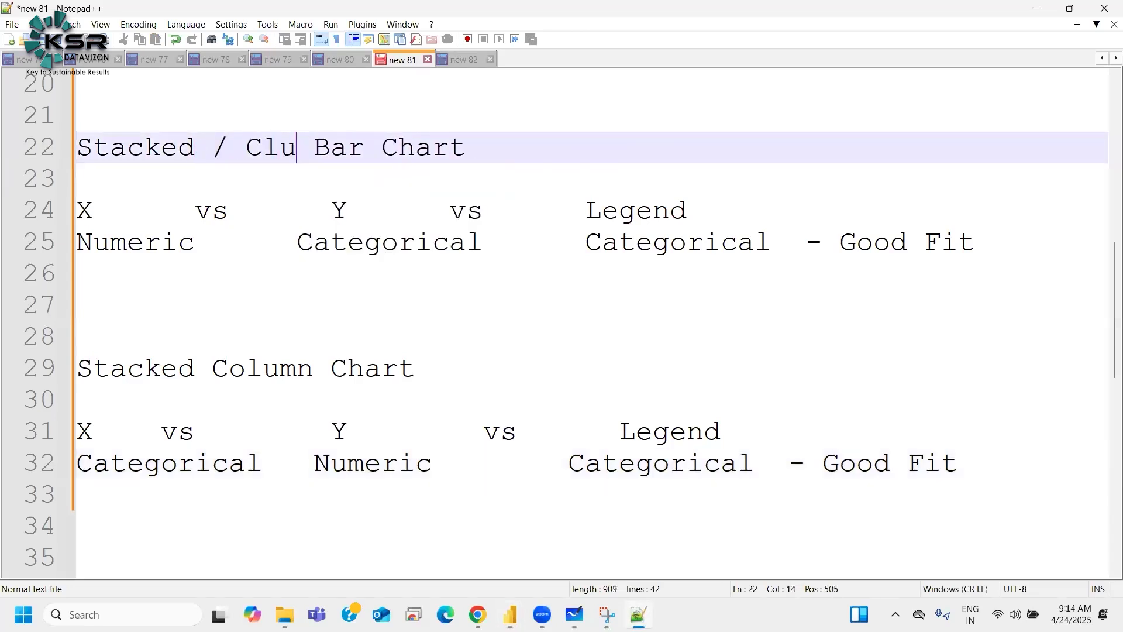
# Step: Change the heading on line 29 to "Stacked / Clustered Column Chart"
pyautogui.click(206, 365)
pyautogui.write('/ C')
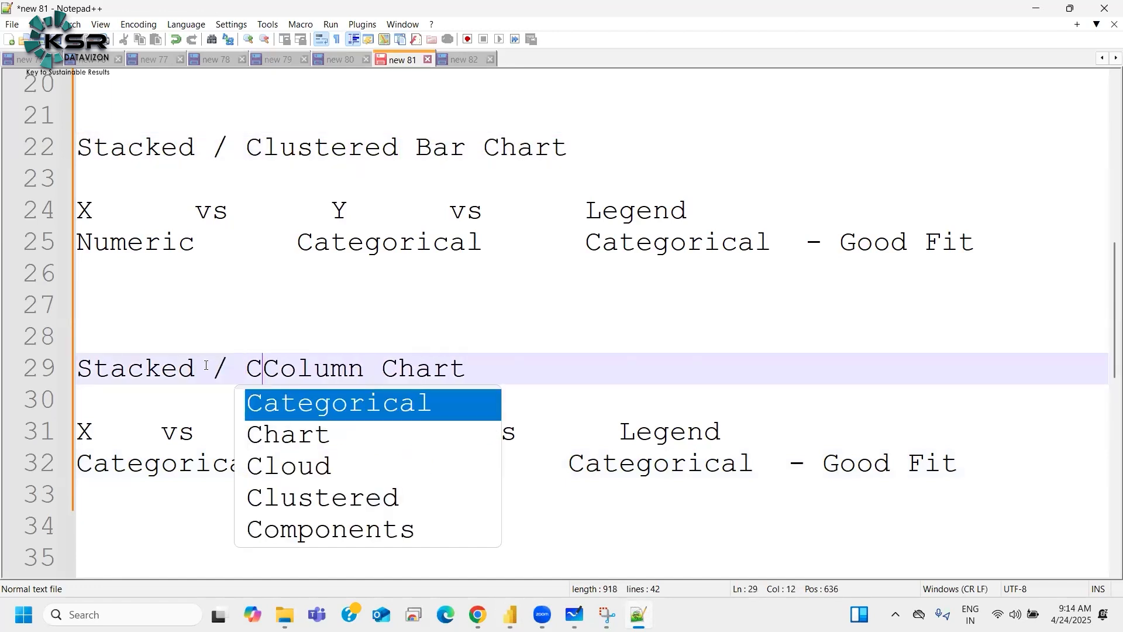
pyautogui.write('lu')
pyautogui.press('Return')
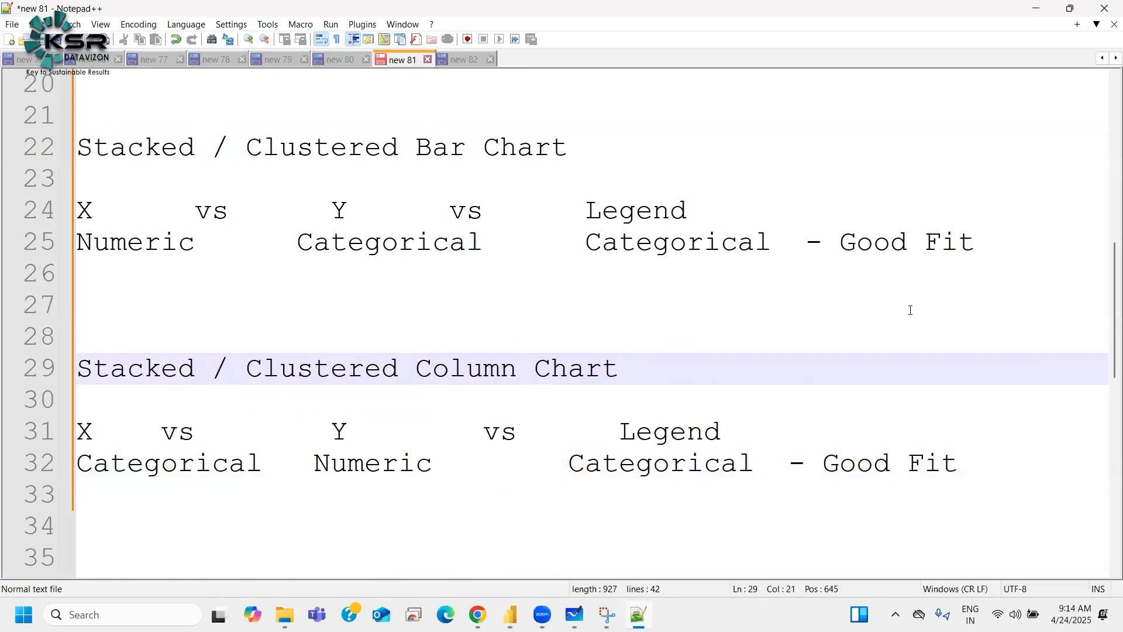
# Step: Review the X, Y and Legend data types noted for the bar and column charts, then return to Power BI
pyautogui.doubleClick(155, 248)
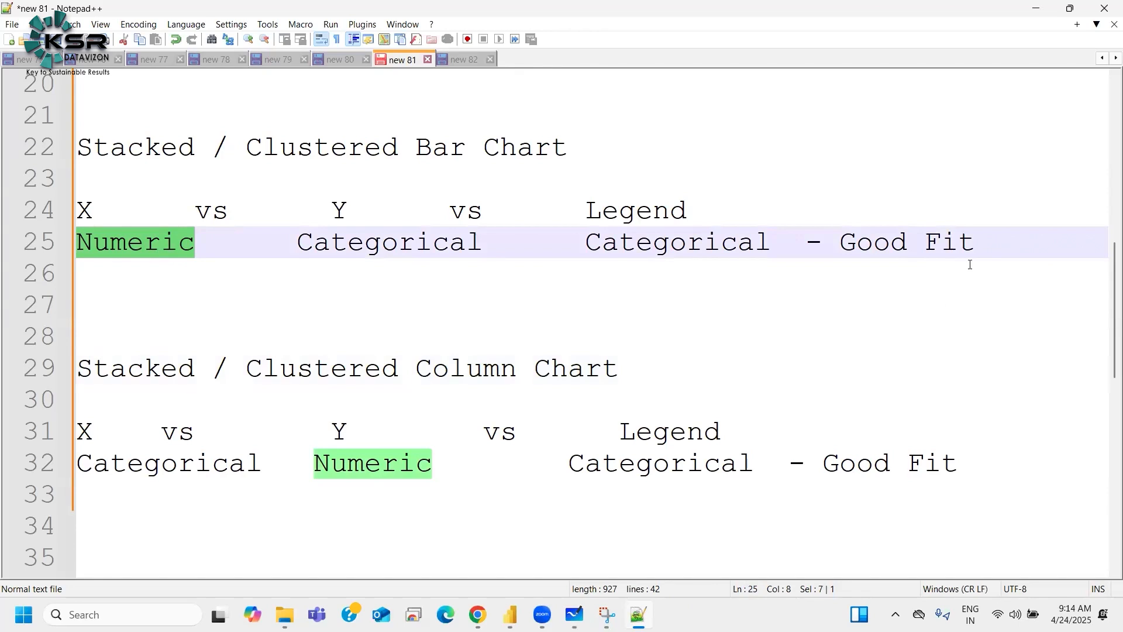
pyautogui.click(981, 248)
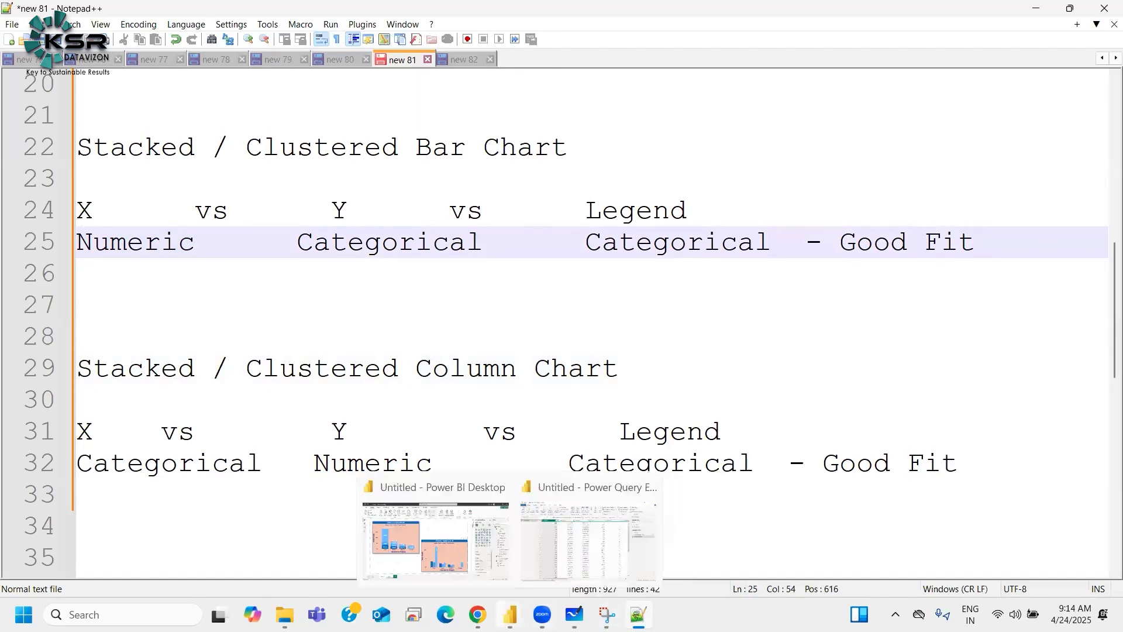
pyautogui.hotkey('alt', 'Tab')
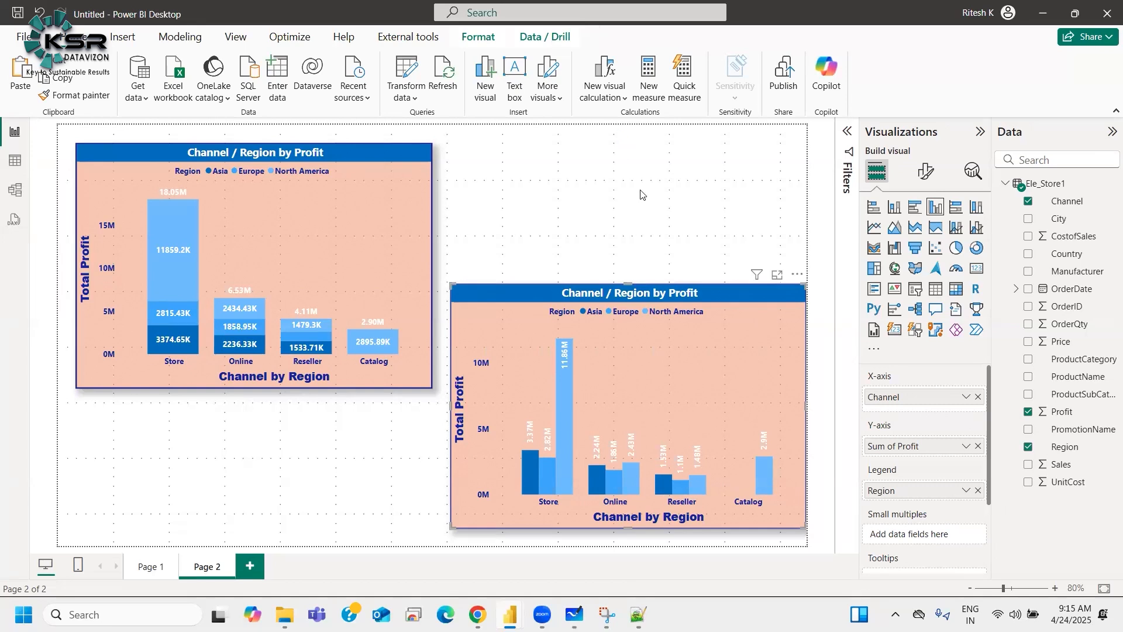
# Step: Switch to the browser and open the KSR website by entering ksr in the address bar
pyautogui.moveTo(565, 388)
pyautogui.click(446, 614)
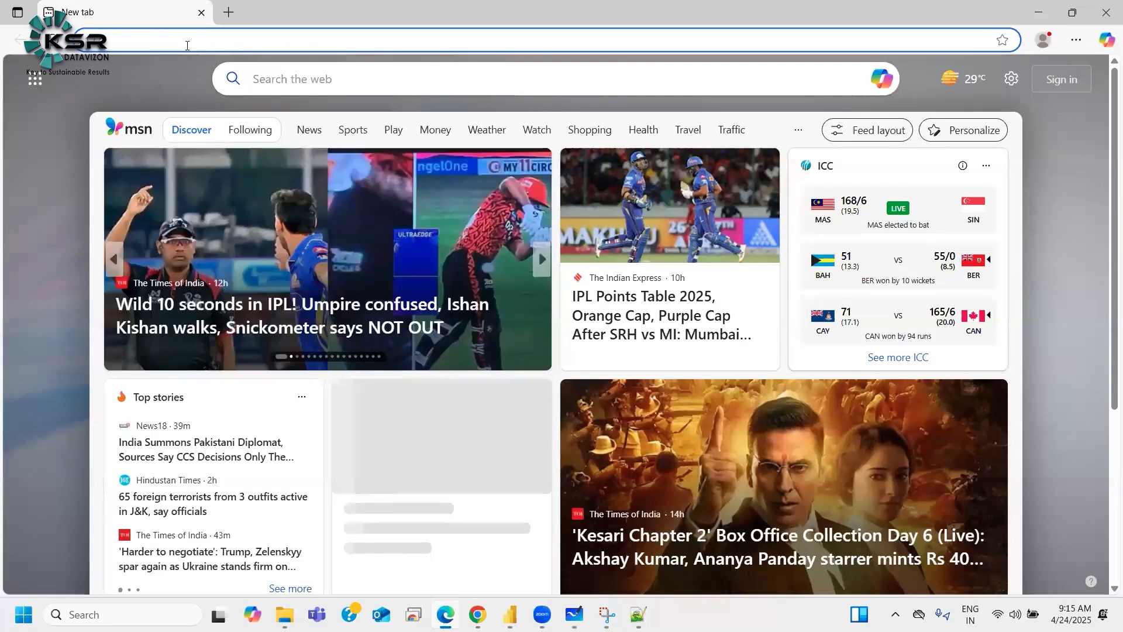
pyautogui.write('ksrdatavision.com/aboutus')
pyautogui.press('Return')
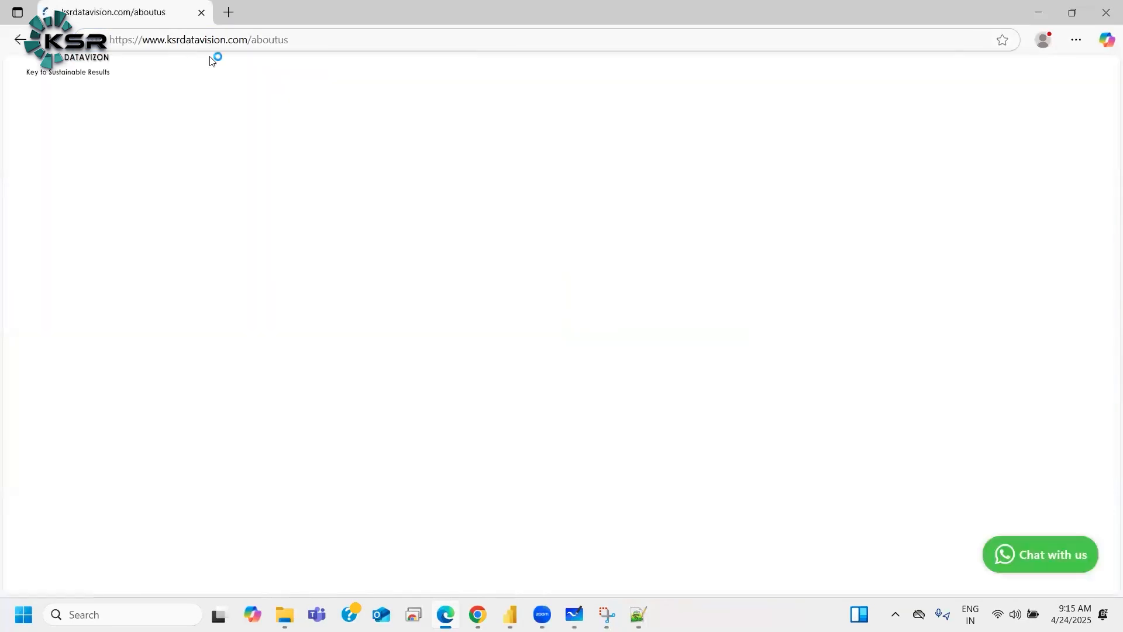
# Step: Open a new browser tab and search the web for google
pyautogui.click(232, 16)
pyautogui.write('g')
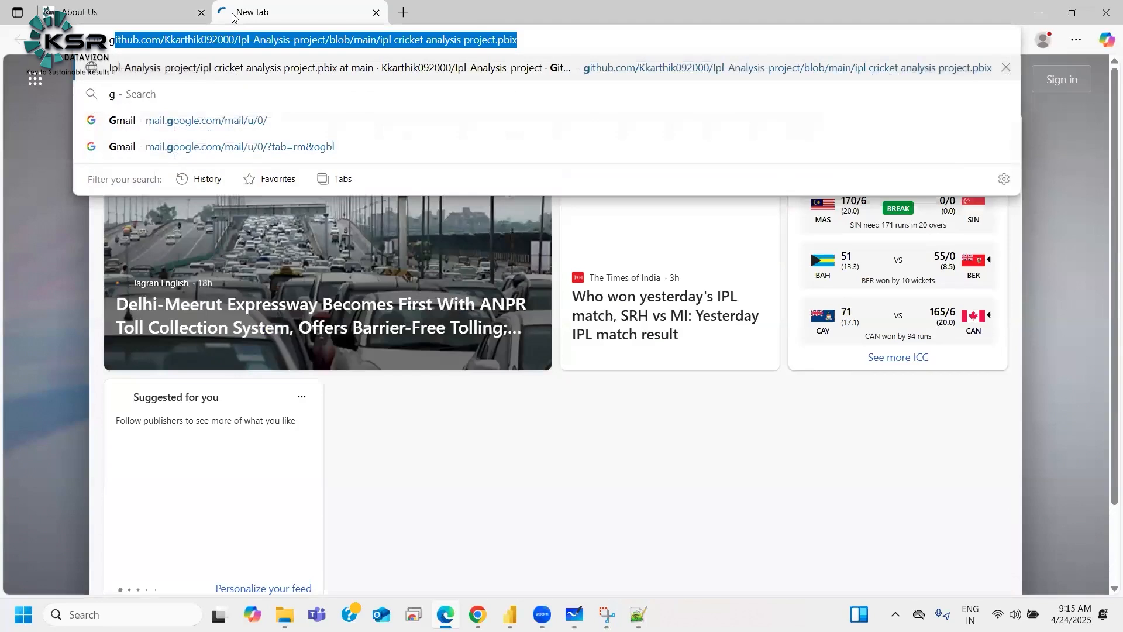
pyautogui.write('oog')
pyautogui.press('Down')
pyautogui.press('Return')
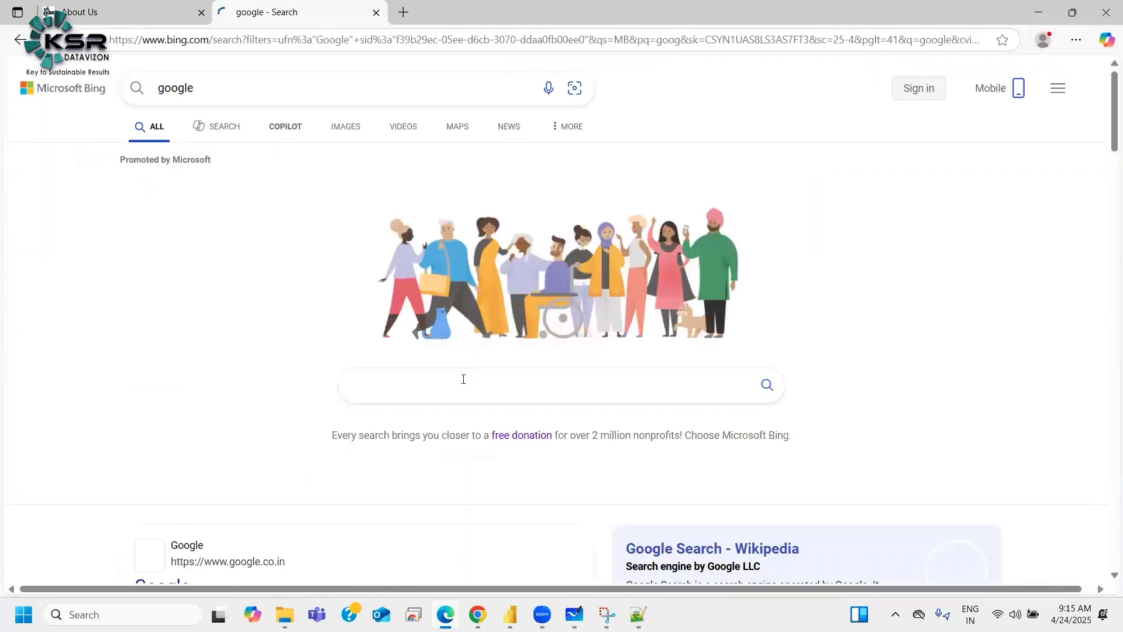
# Step: Search for ksr datavizon and open the top search result
pyautogui.write('ksr datavizon')
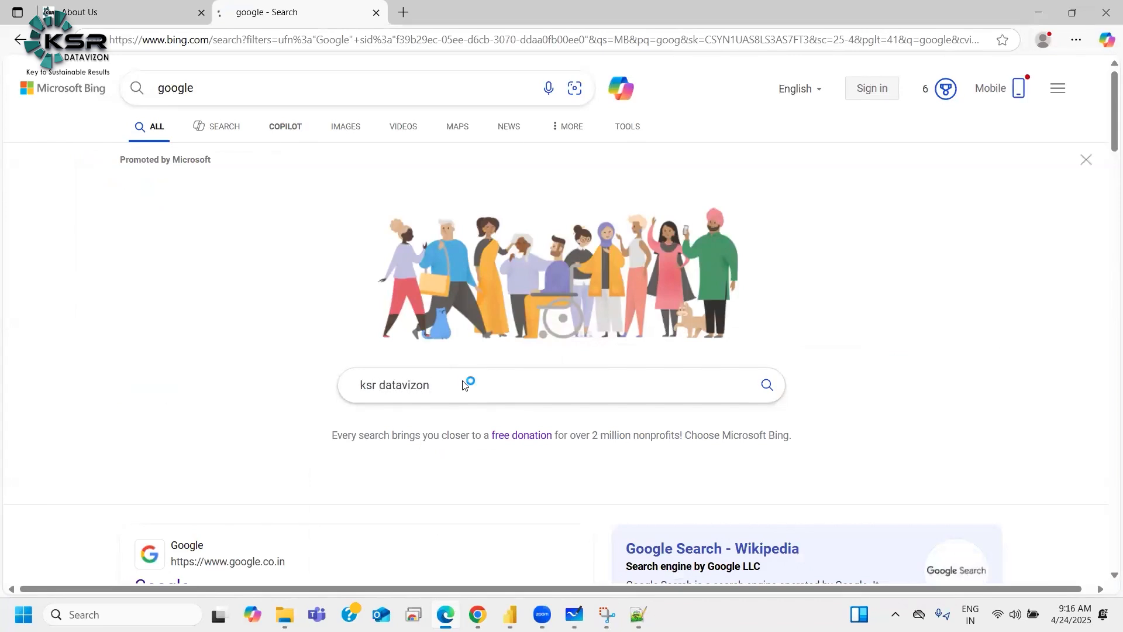
pyautogui.press('Return')
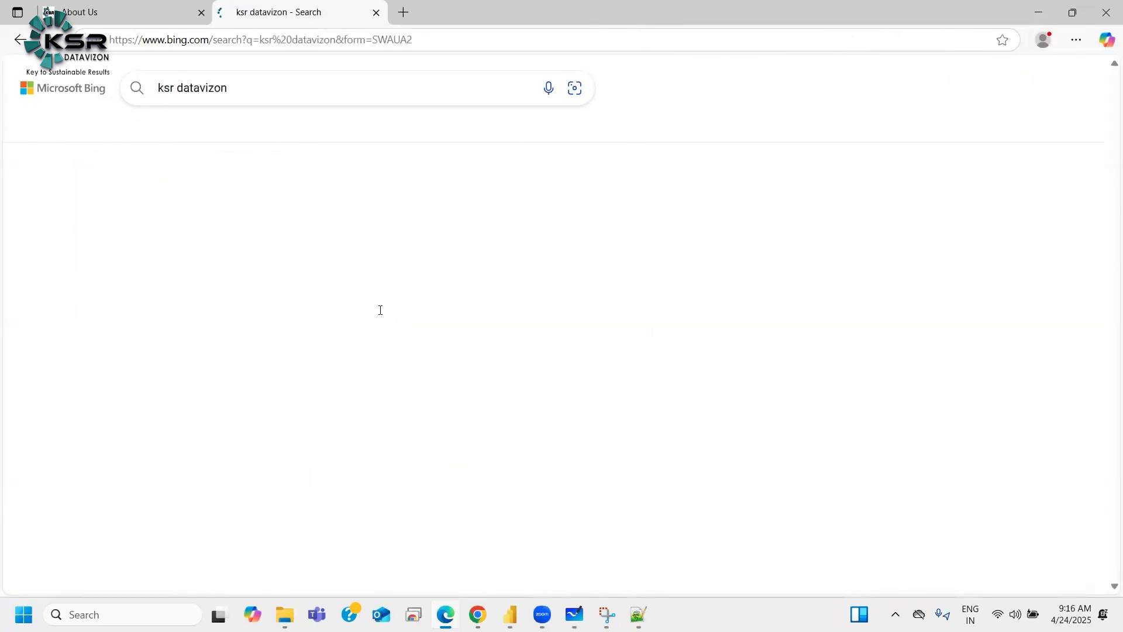
pyautogui.click(195, 235)
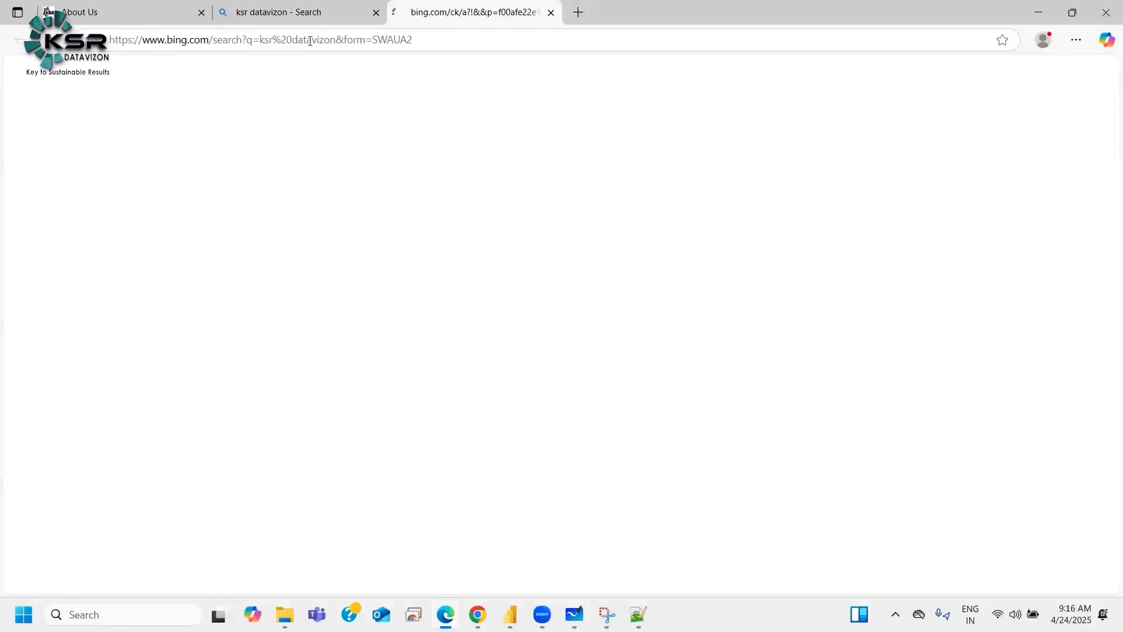